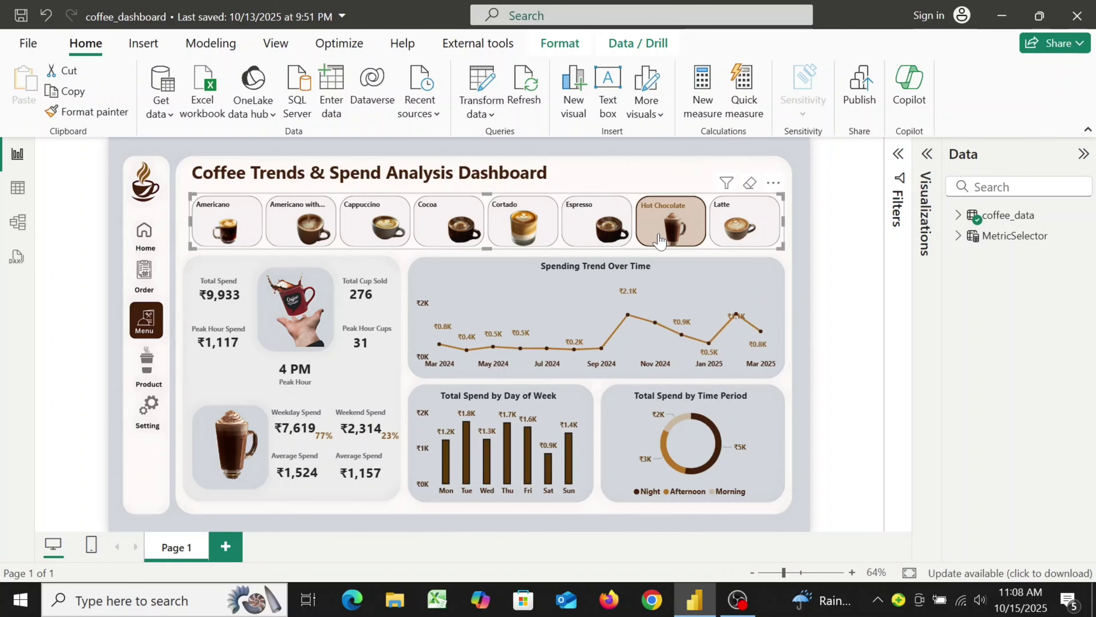
# - Cross-filter the finished dashboard by the Night and Afternoon segments of the Total Spend by Time Period donut chart
pyautogui.click(715, 436)
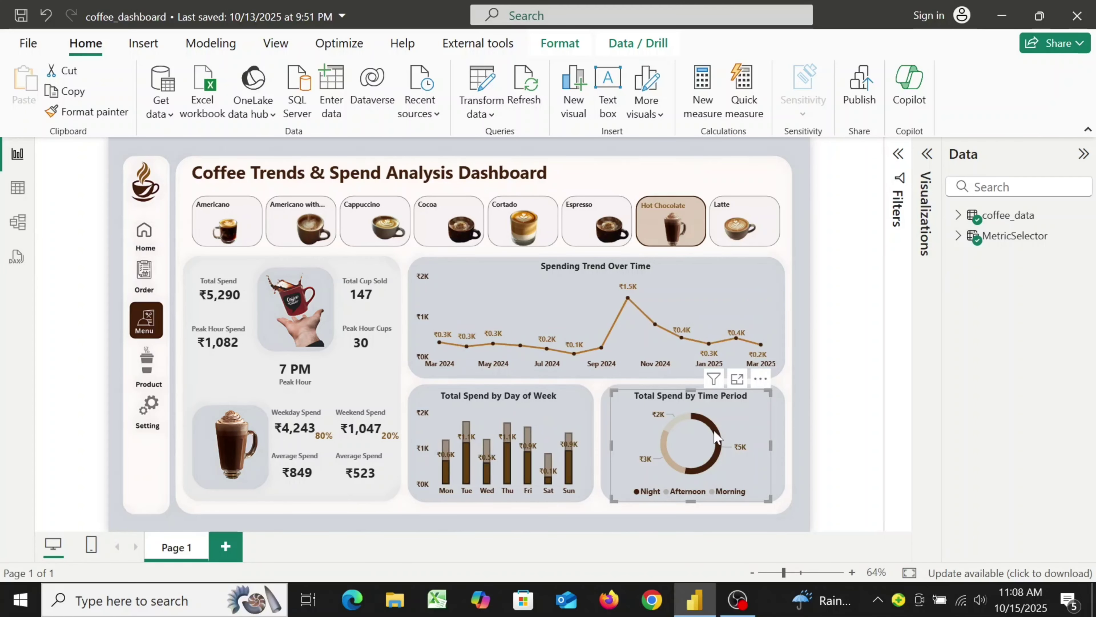
pyautogui.click(665, 453)
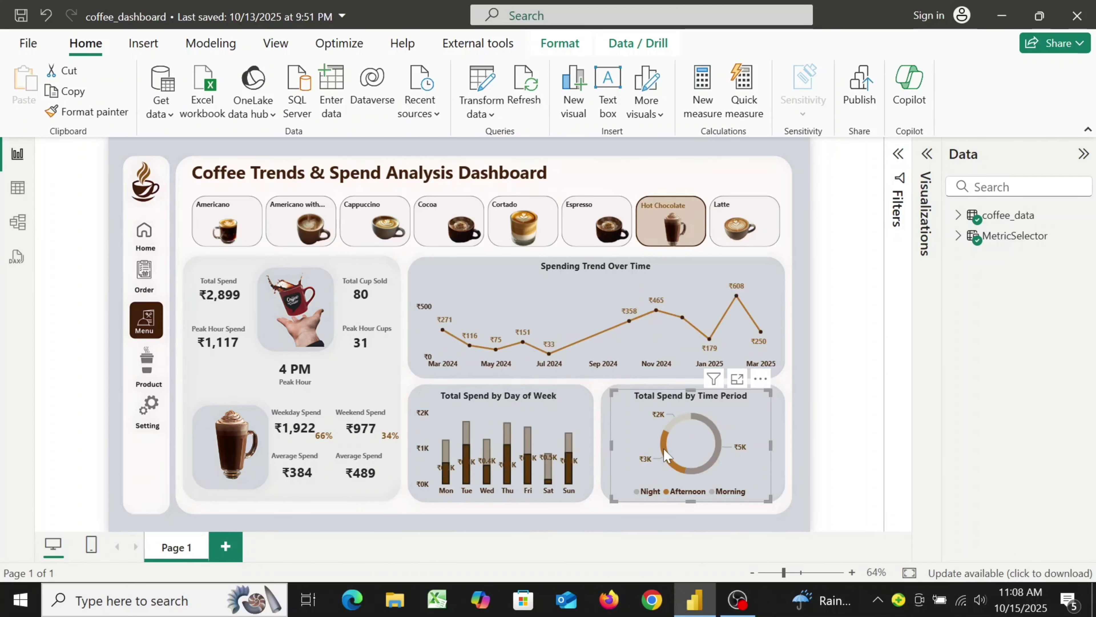
pyautogui.click(712, 428)
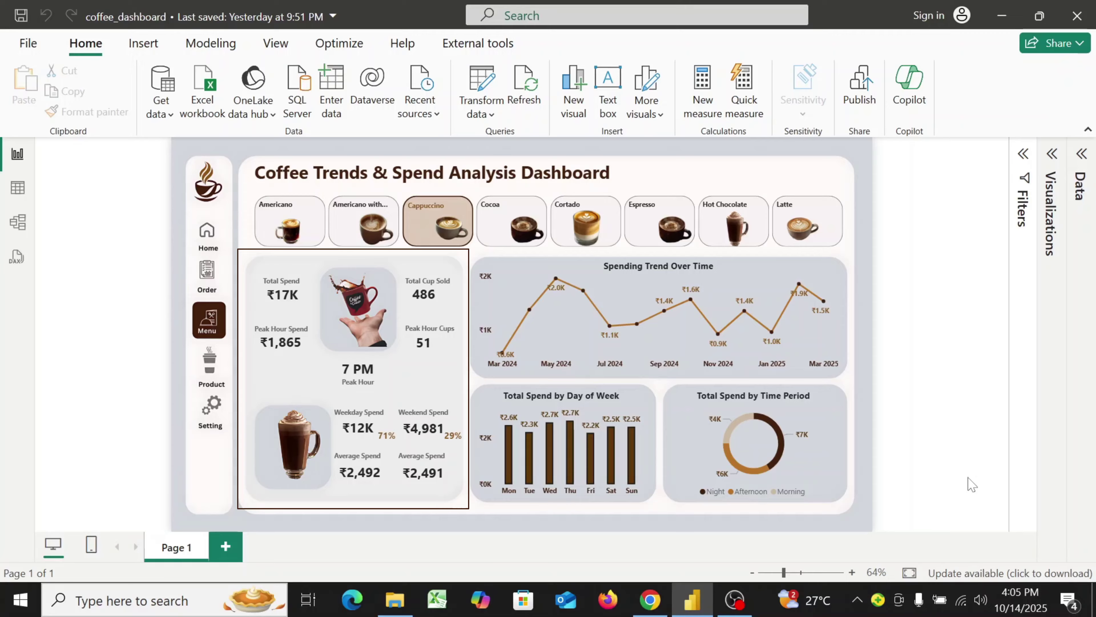
pyautogui.click(972, 484)
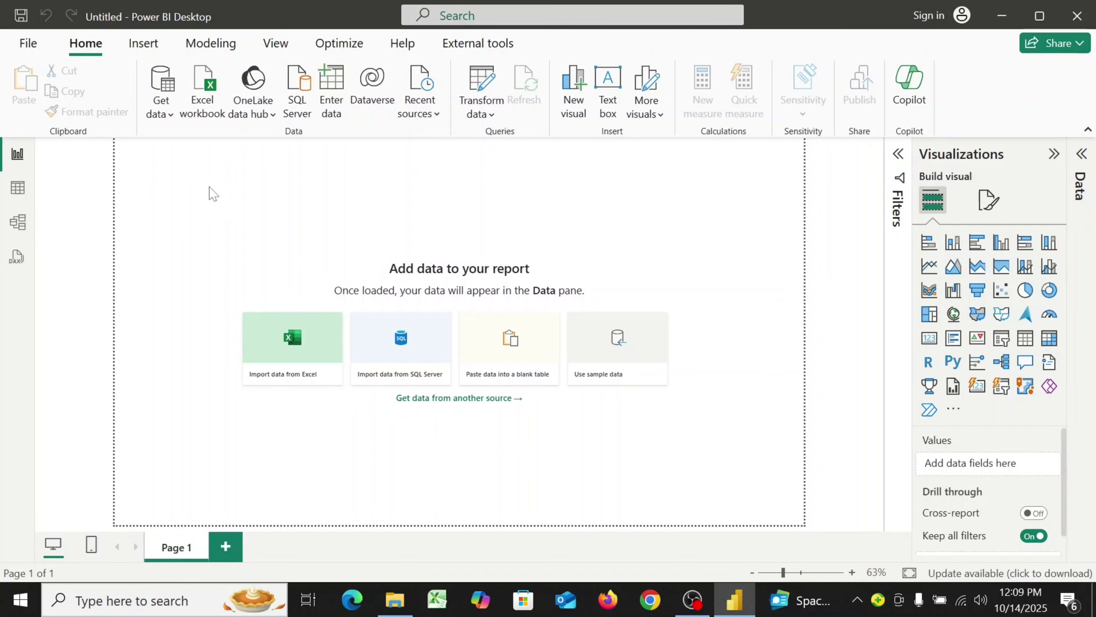
# - Import the coffee_data CSV file from the Coffeeshop_Dahboard folder and load it into the blank report
pyautogui.click(168, 108)
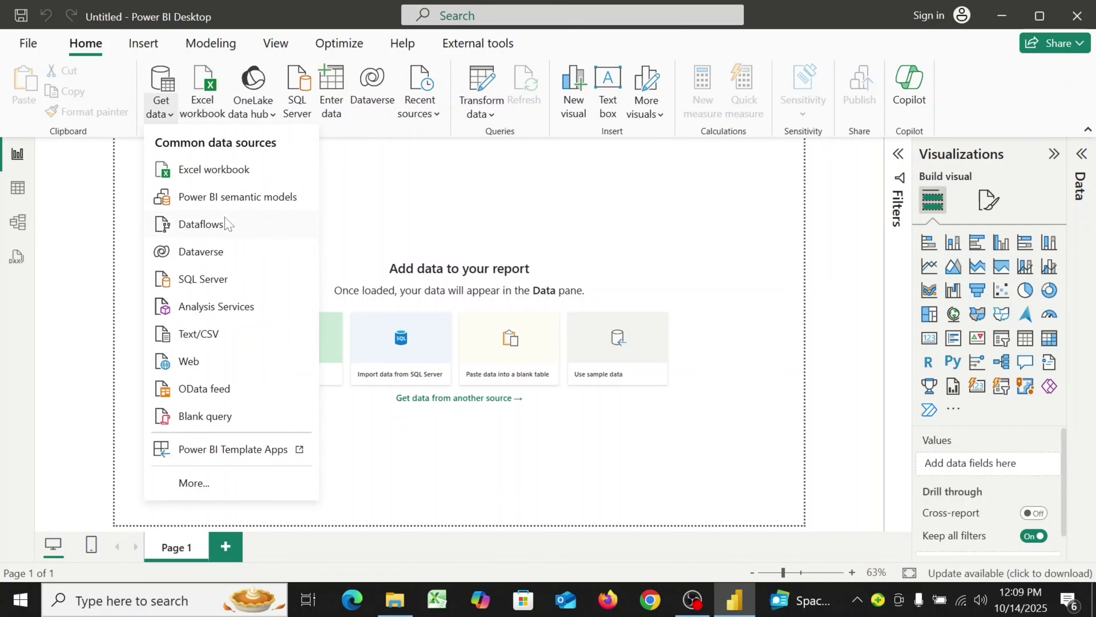
pyautogui.click(216, 336)
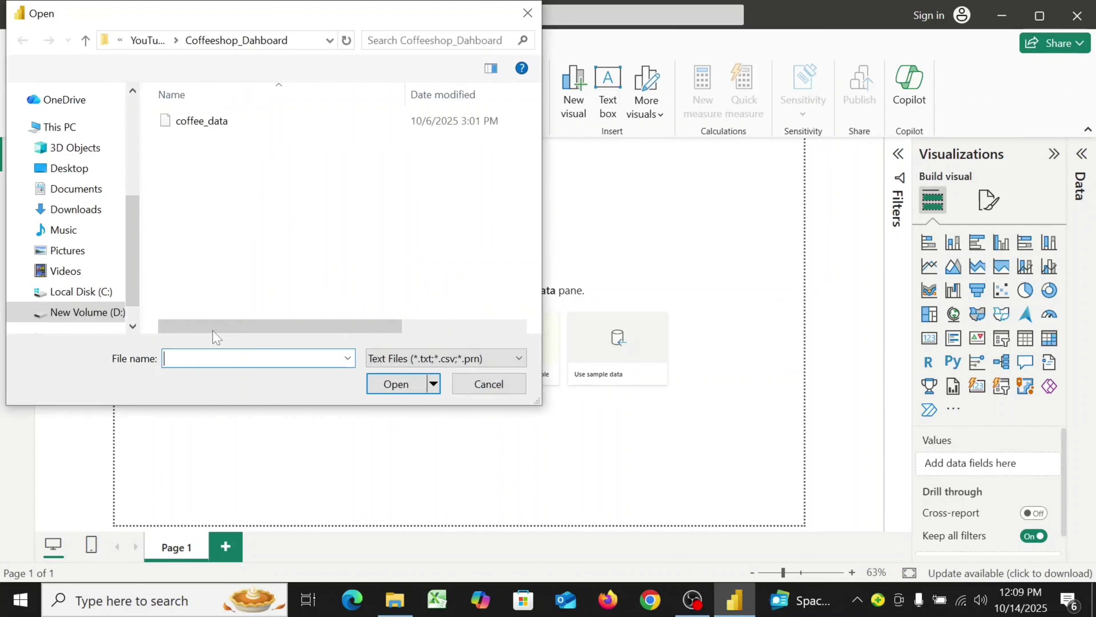
pyautogui.click(254, 121)
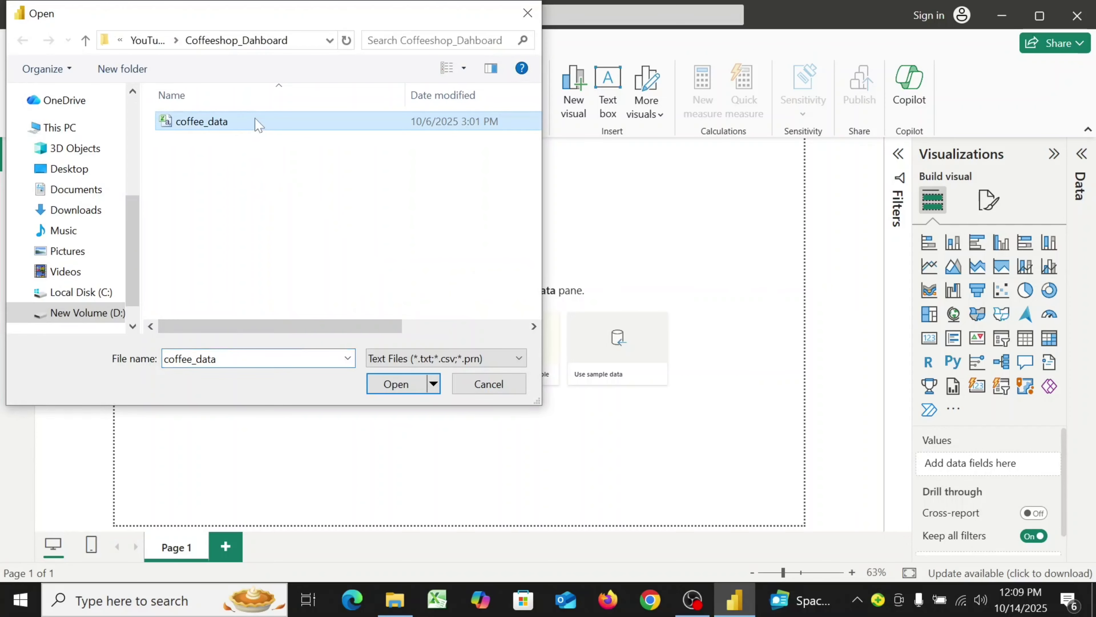
pyautogui.click(395, 384)
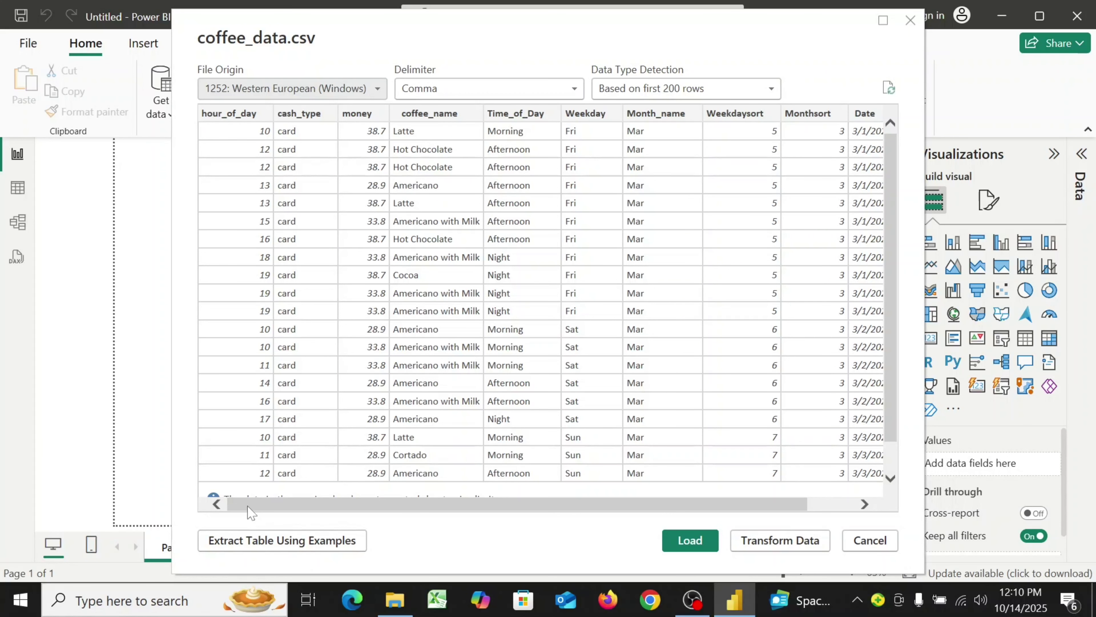
pyautogui.moveTo(252, 506); pyautogui.dragTo(228, 520)
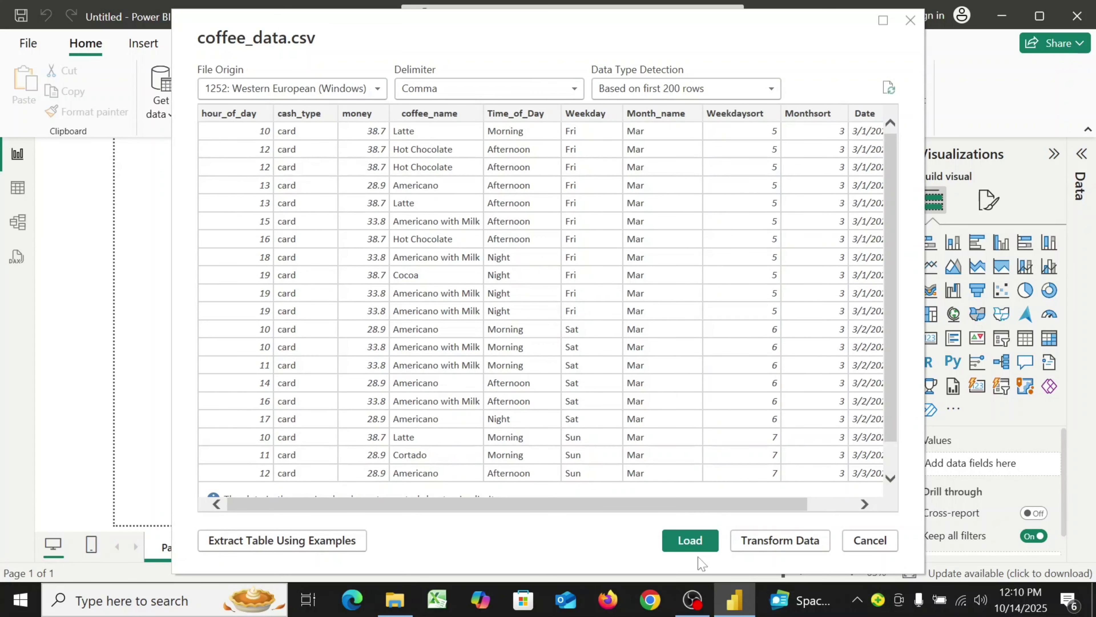
pyautogui.click(691, 541)
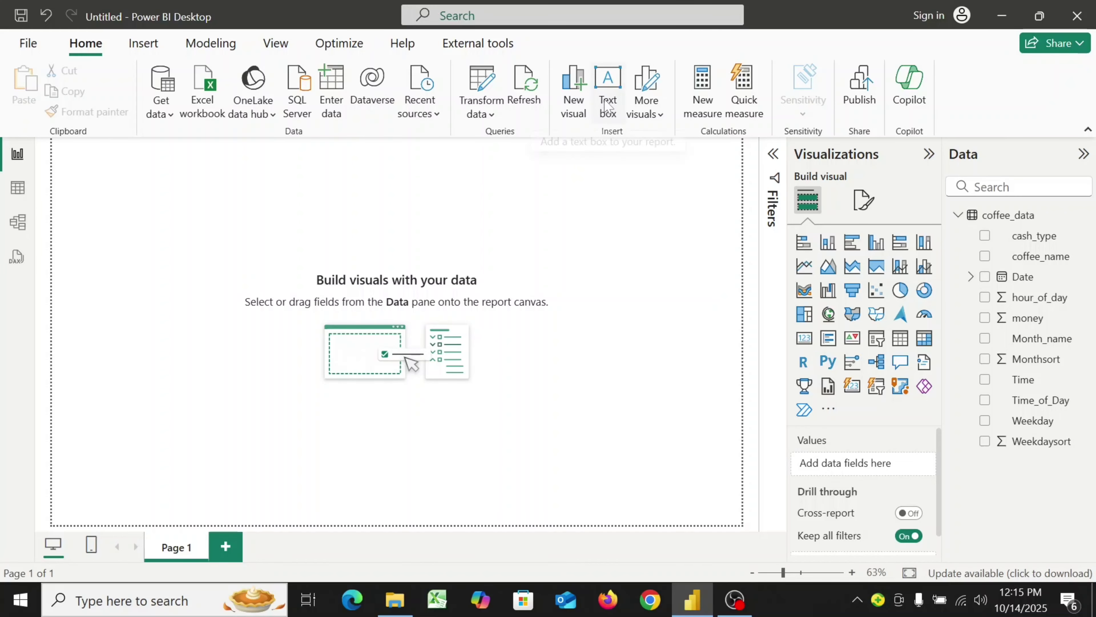
# - Add a text box to the report page containing the title "Coffee Trend & Spend Analysis Dashboard"
pyautogui.click(607, 104)
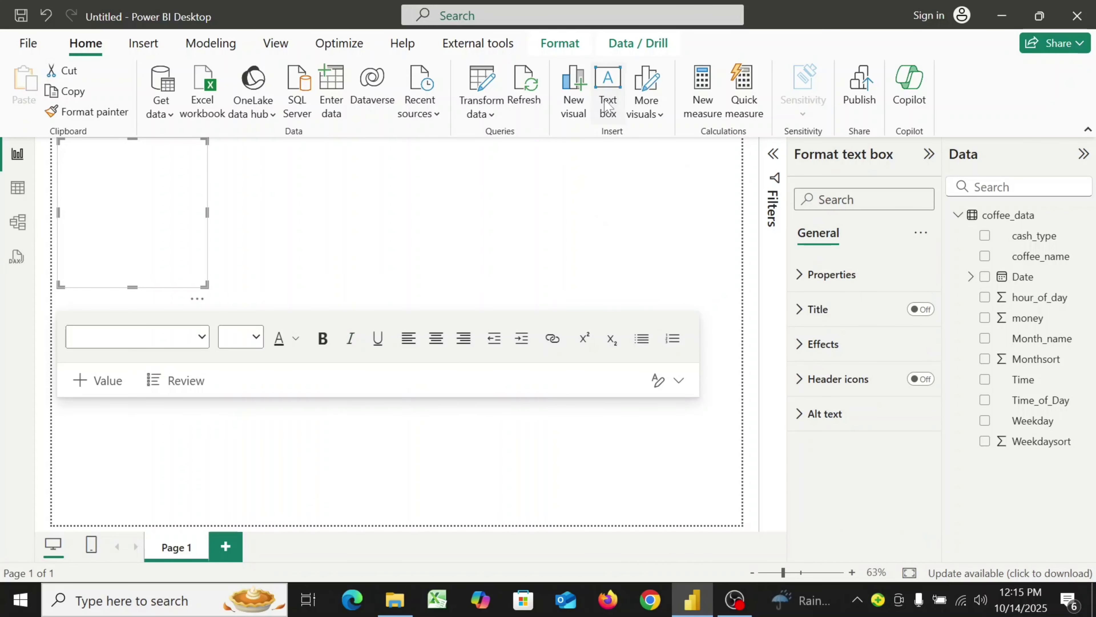
pyautogui.click(114, 181)
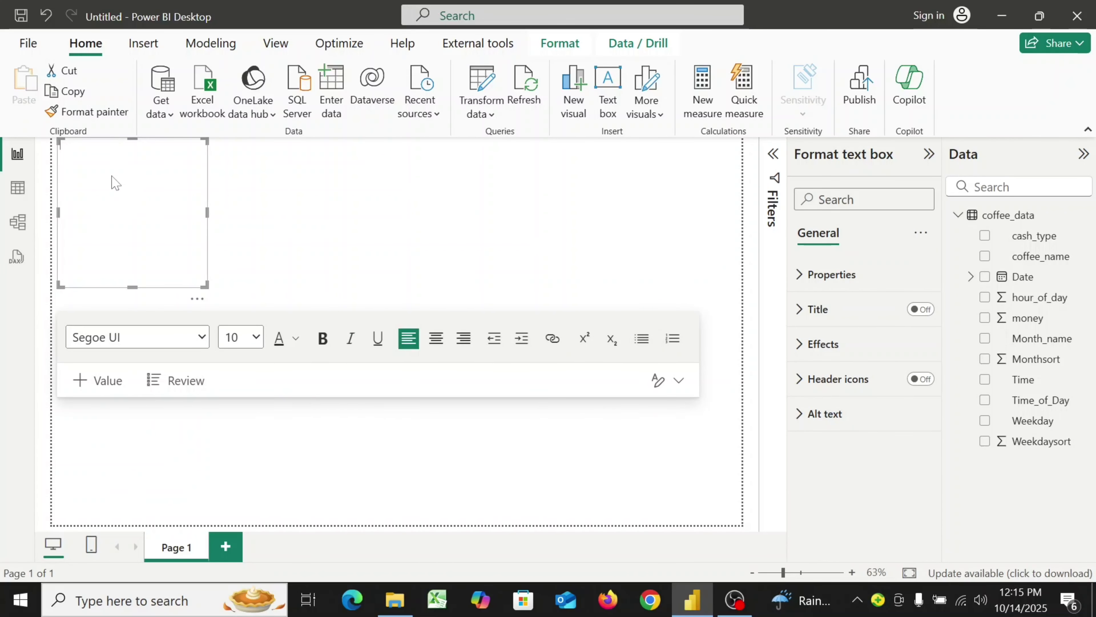
pyautogui.write('coffee')
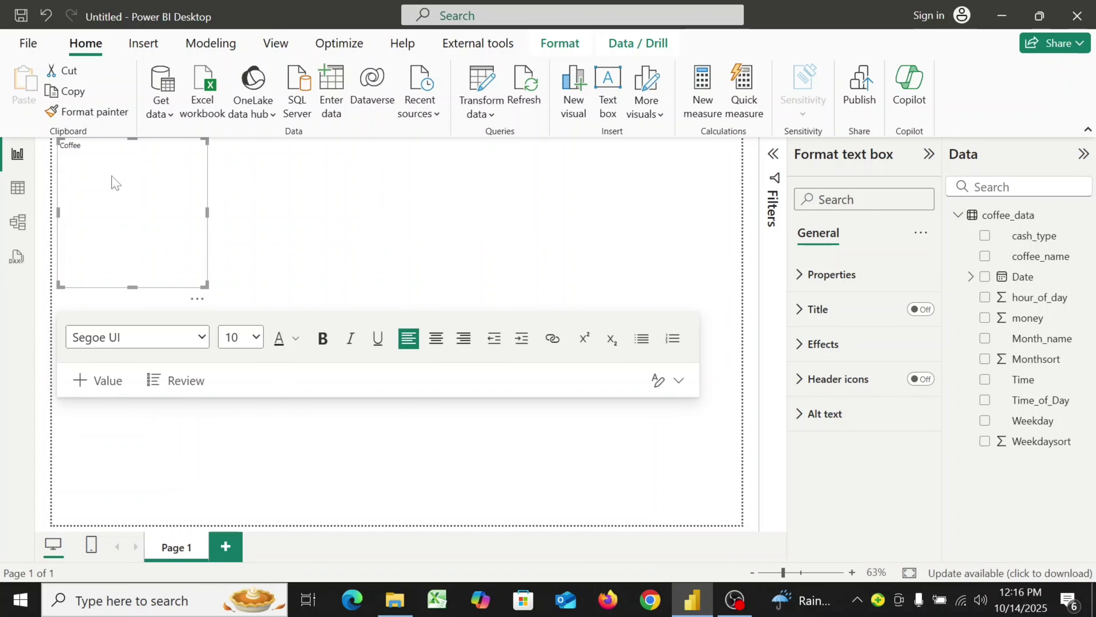
pyautogui.write(' Trend & Spend Analysis Dashboard')
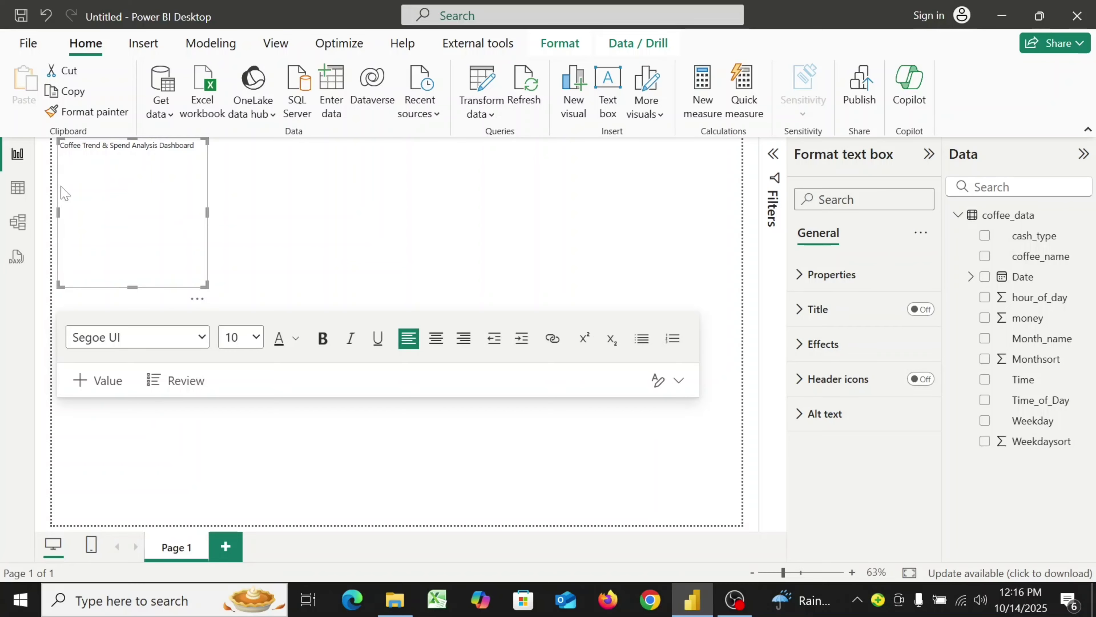
# - Format the title text as 24 pt bold and widen its text box so the title fits on one line
pyautogui.moveTo(195, 145); pyautogui.dragTo(63, 160)
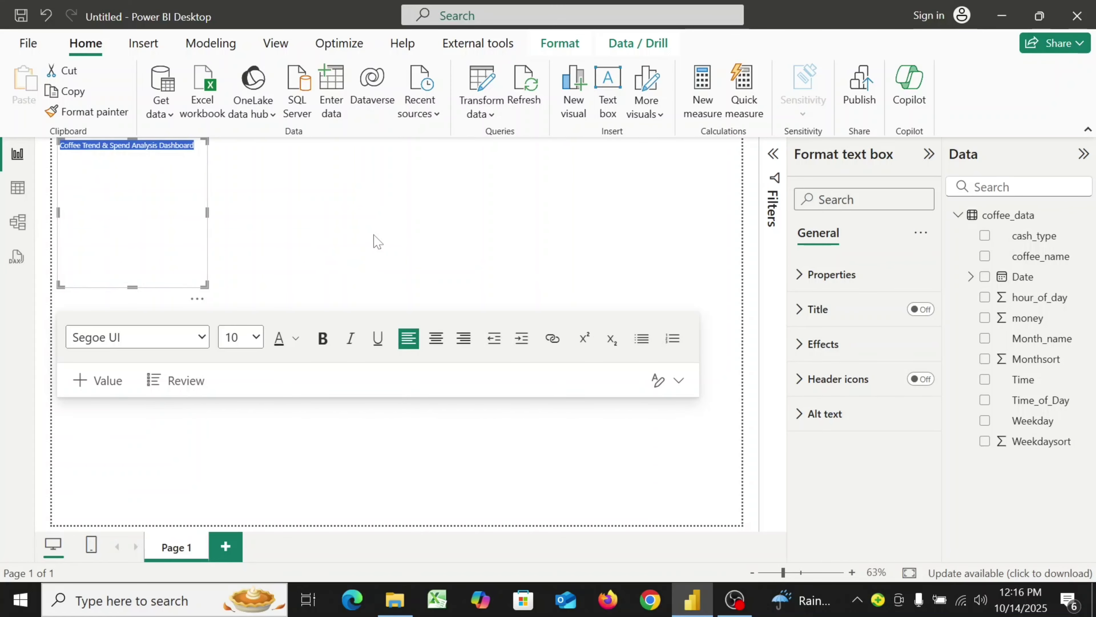
pyautogui.click(257, 338)
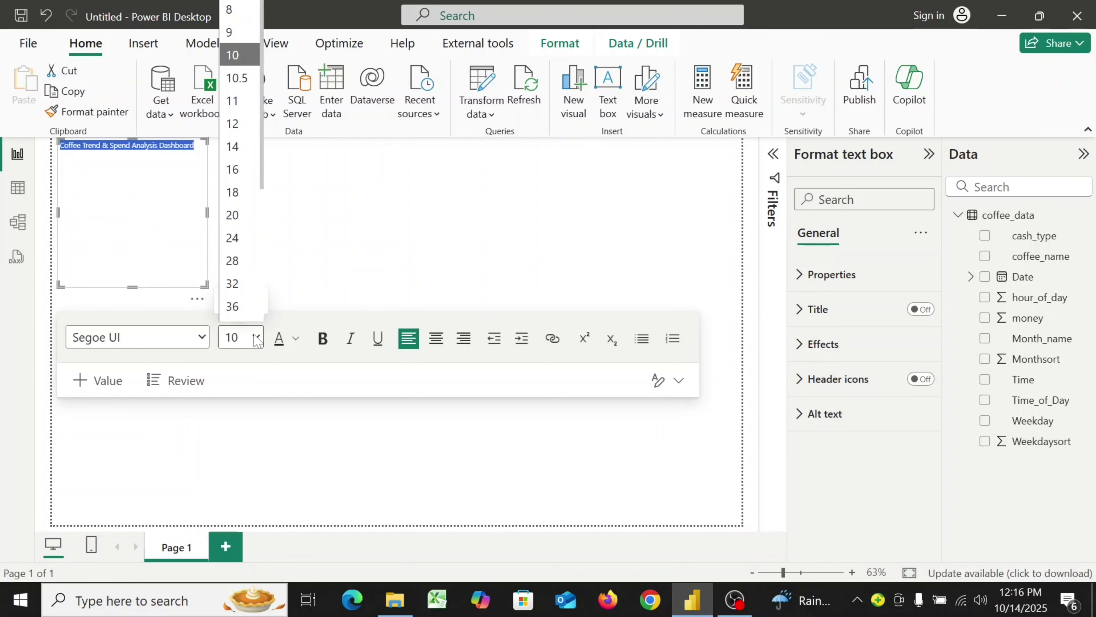
pyautogui.click(232, 238)
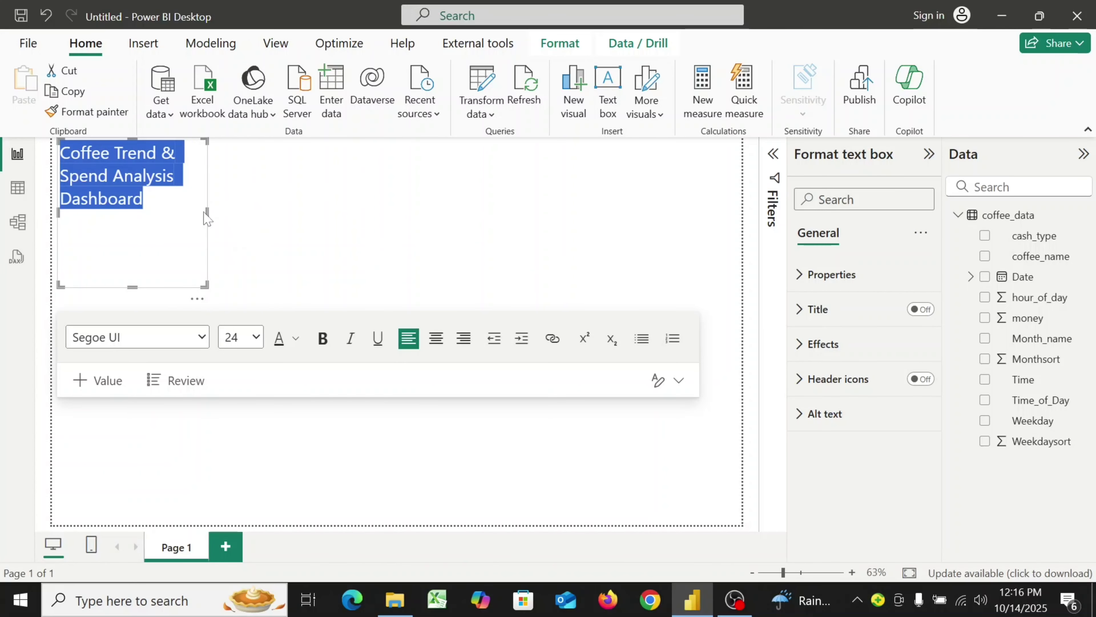
pyautogui.moveTo(208, 213); pyautogui.dragTo(396, 218)
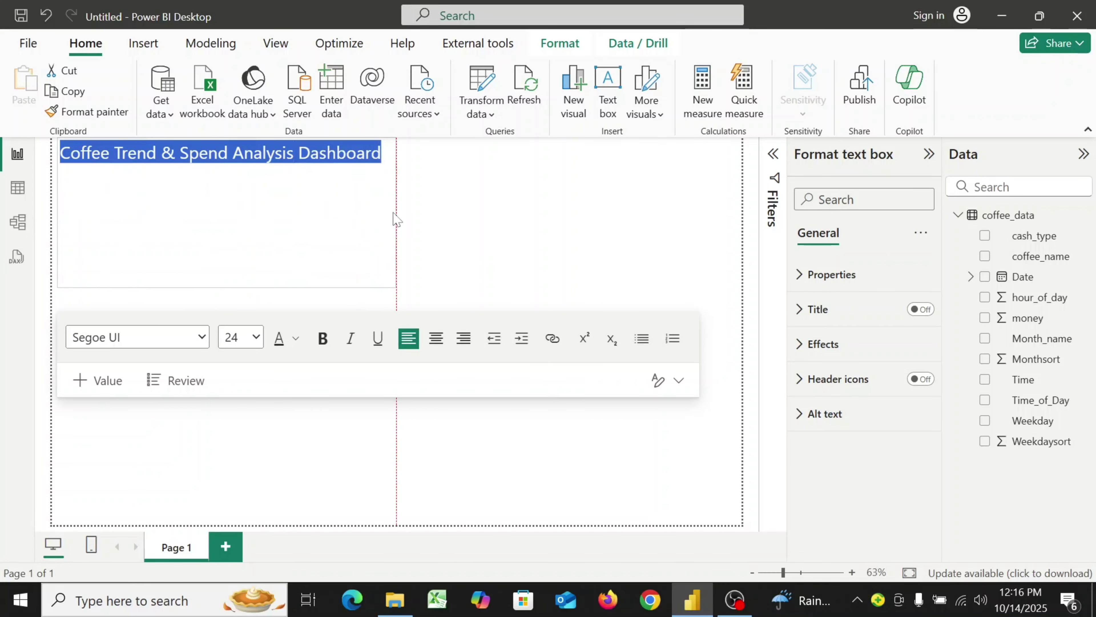
pyautogui.click(324, 339)
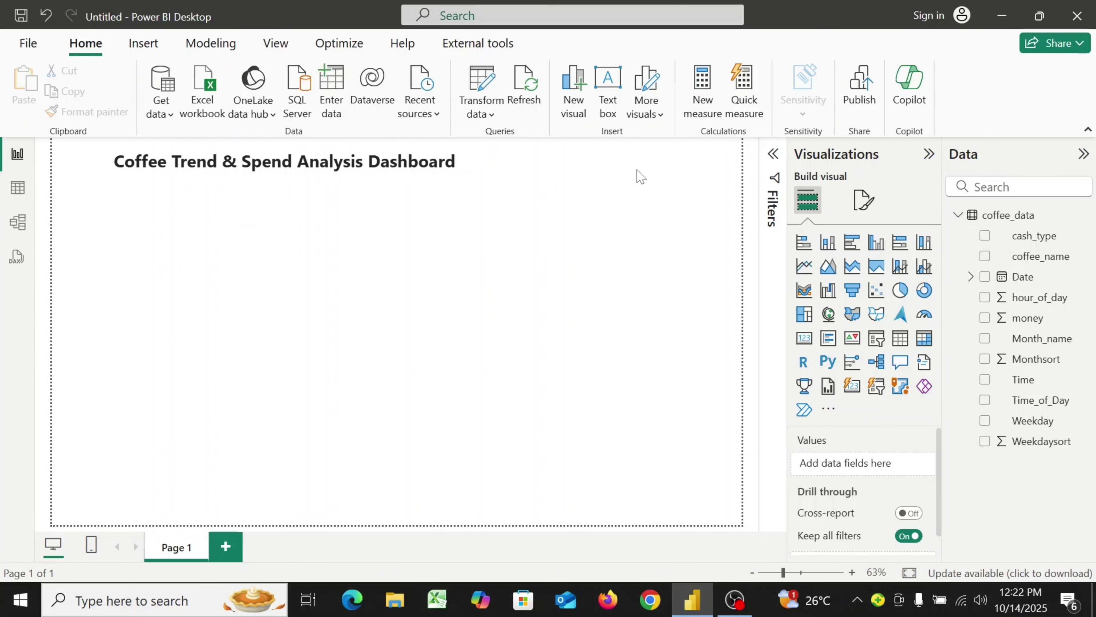
# - Create the measure Total_Spend = SUM(coffee_data[money])
pyautogui.click(707, 113)
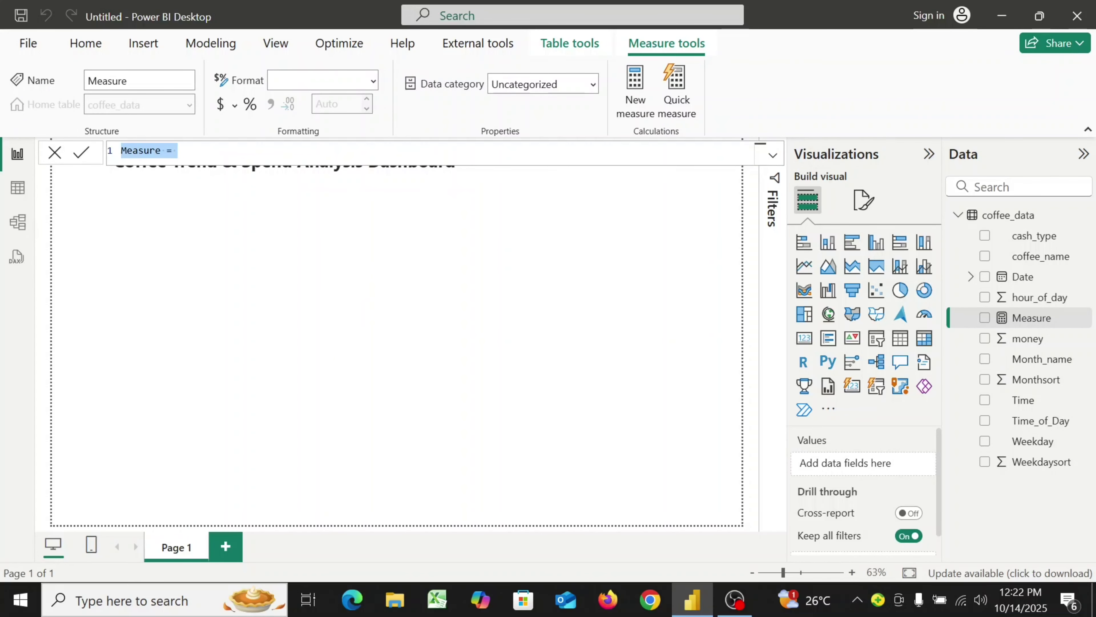
pyautogui.write('Tot')
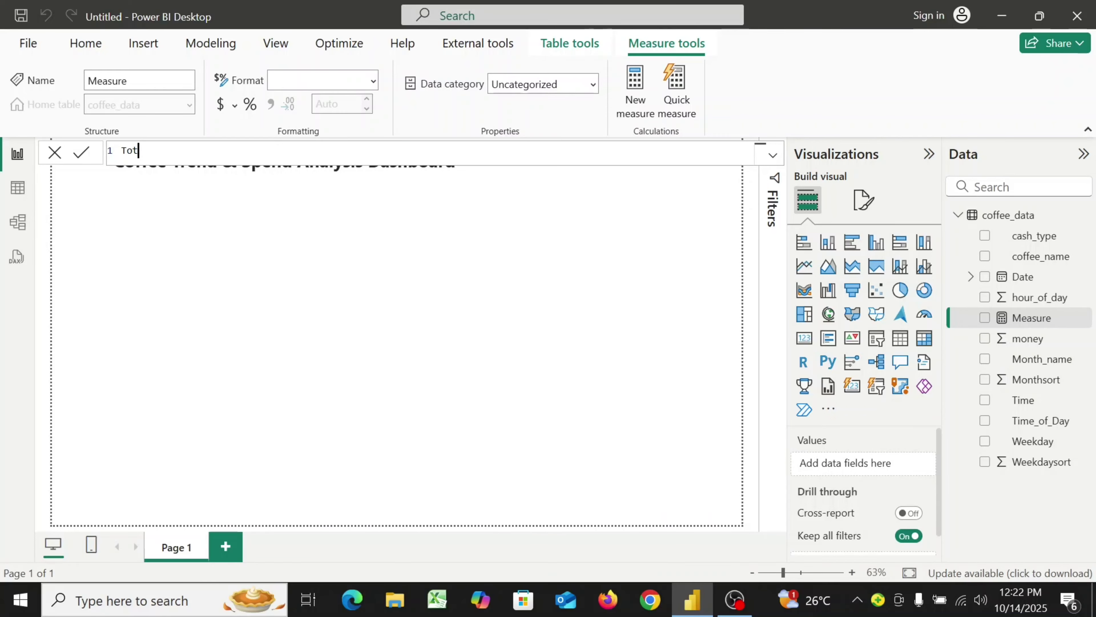
pyautogui.write('al_Sp')
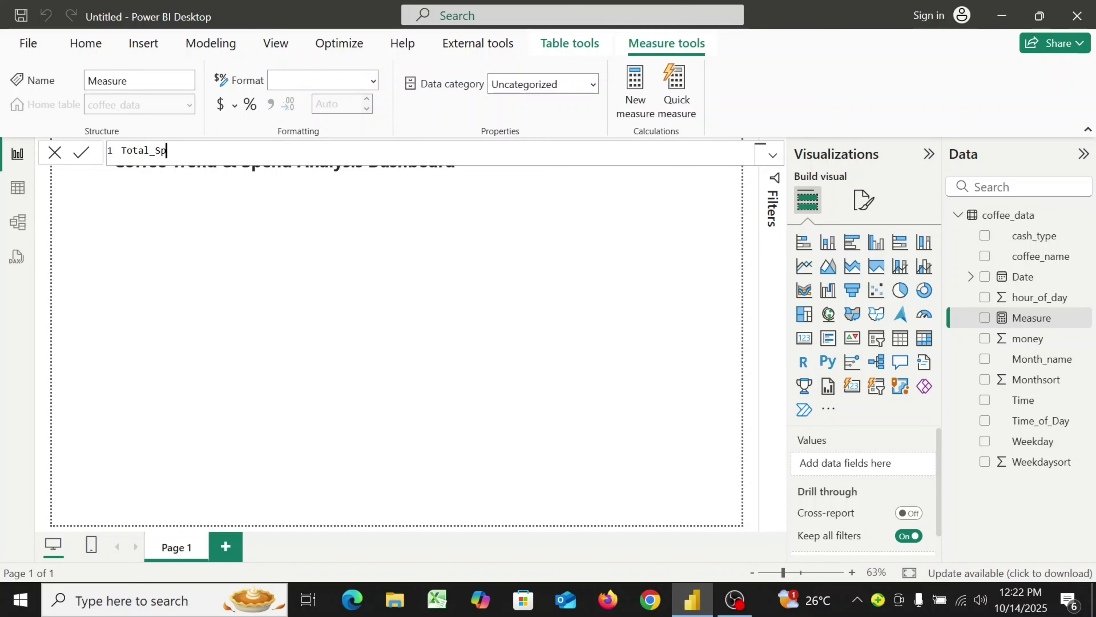
pyautogui.write('end = s')
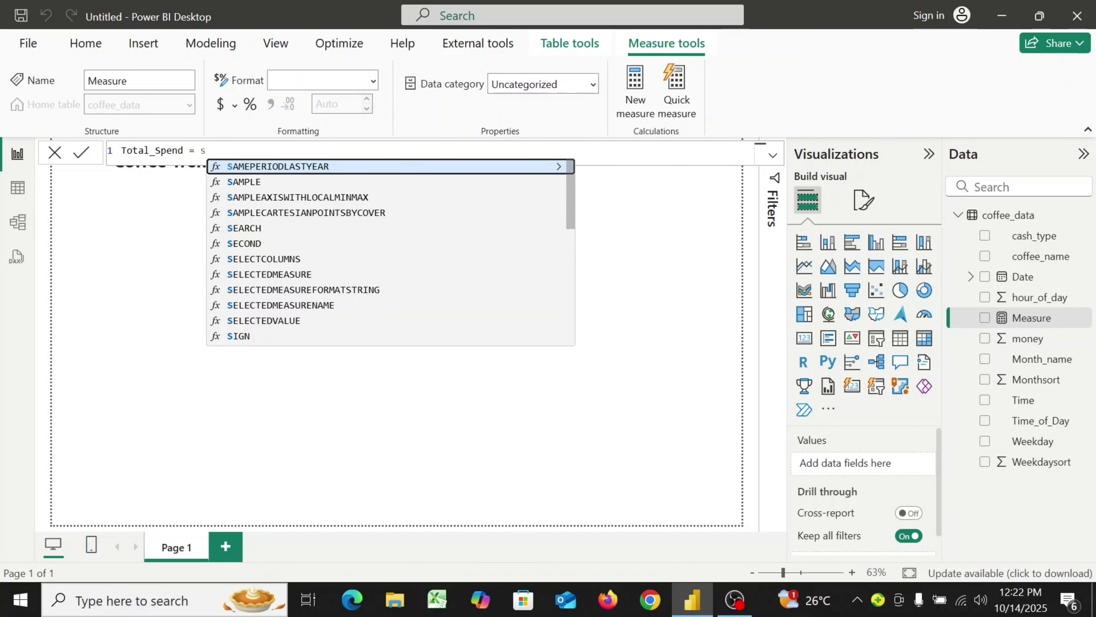
pyautogui.write('um')
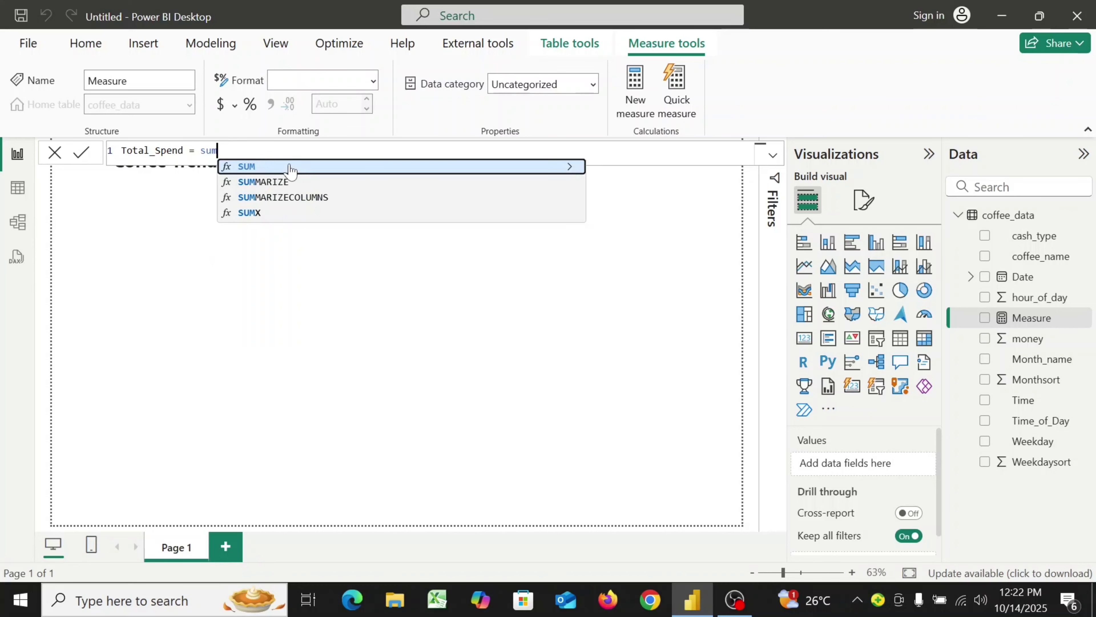
pyautogui.click(289, 165)
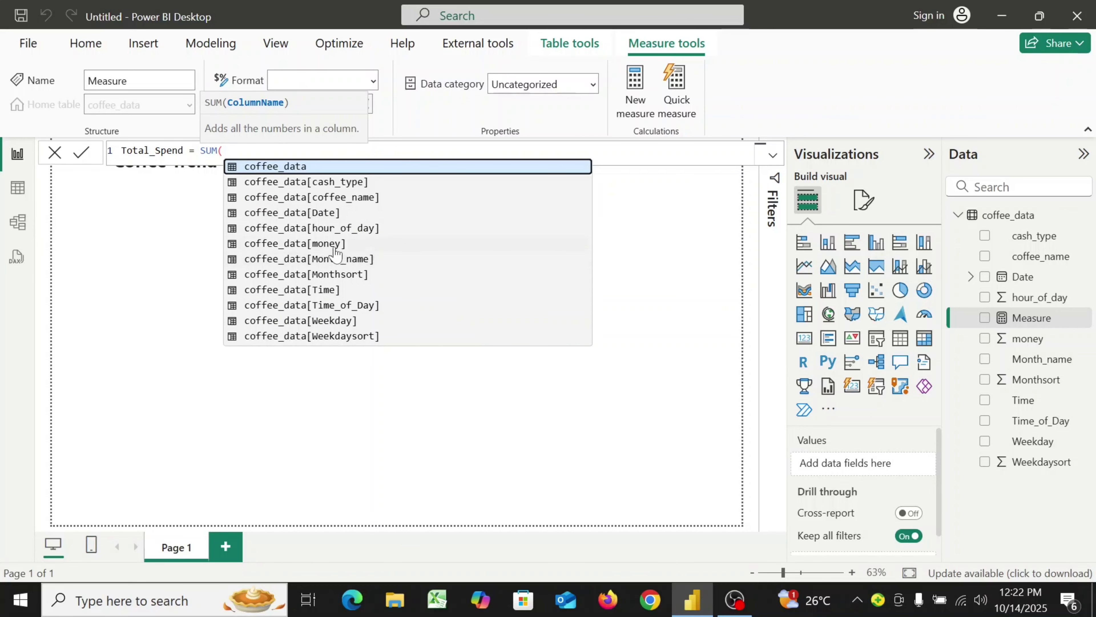
pyautogui.click(335, 245)
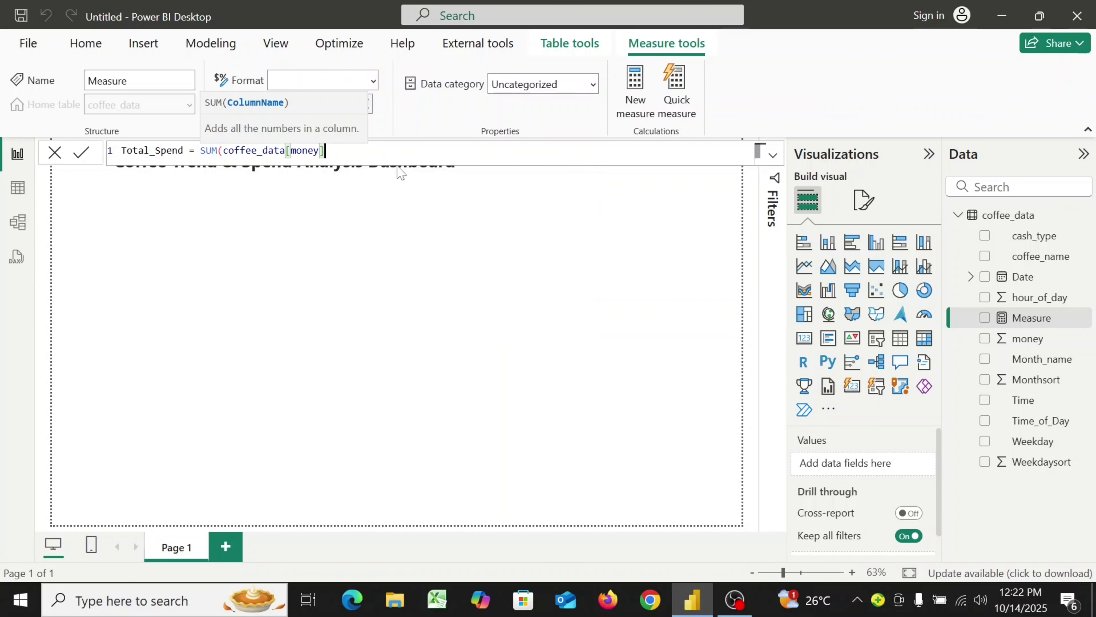
pyautogui.write(')')
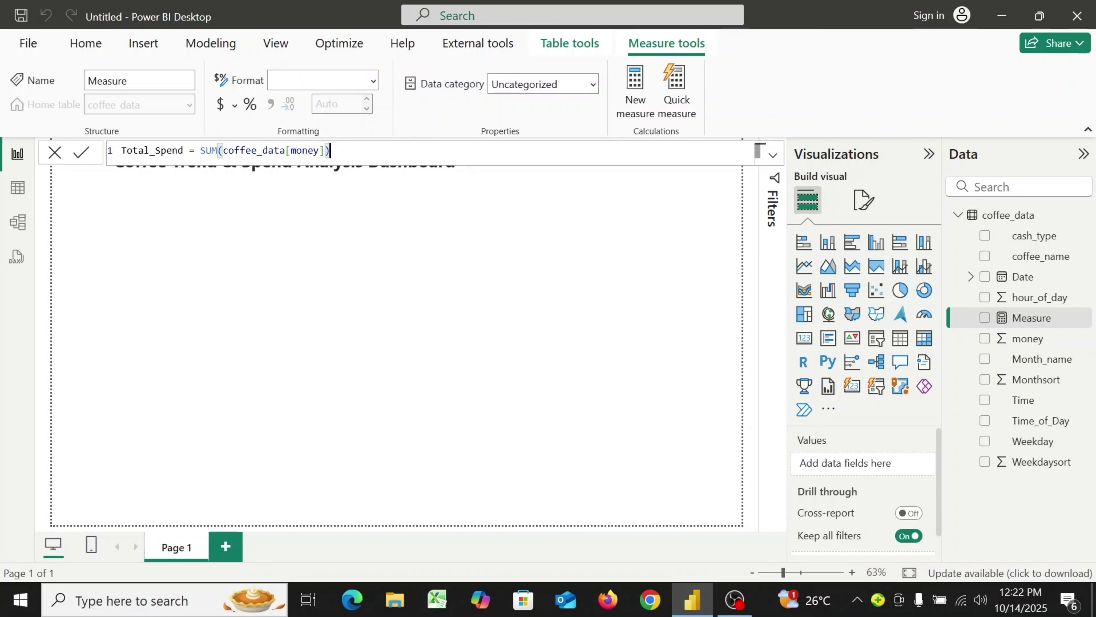
pyautogui.click(83, 159)
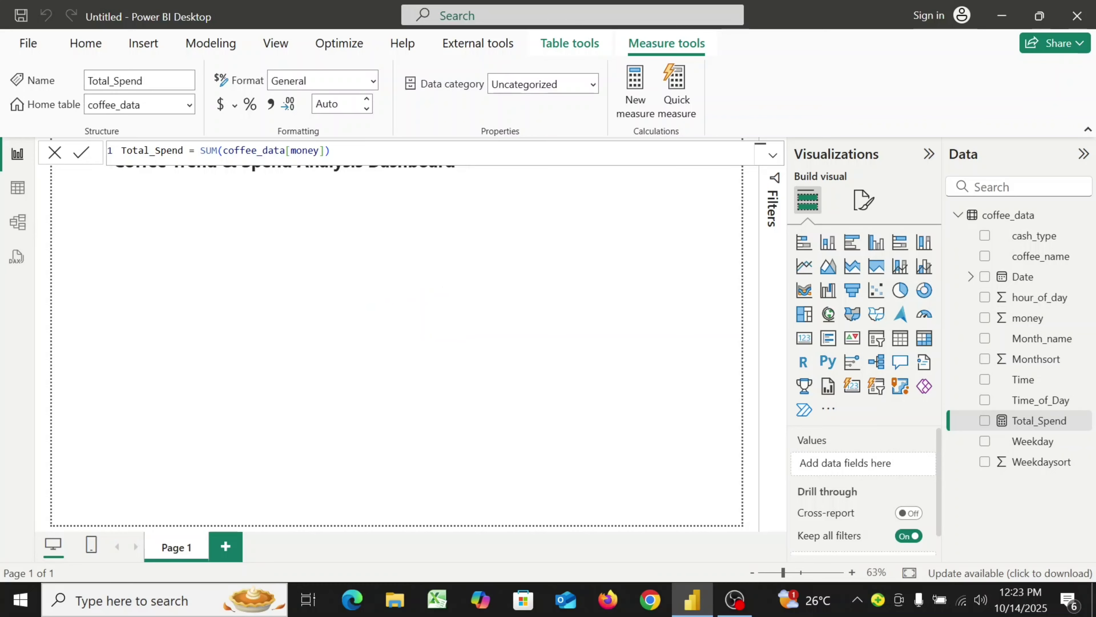
# - Format the Total_Spend measure as currency, choosing its symbol from the full list of currencies
pyautogui.click(235, 106)
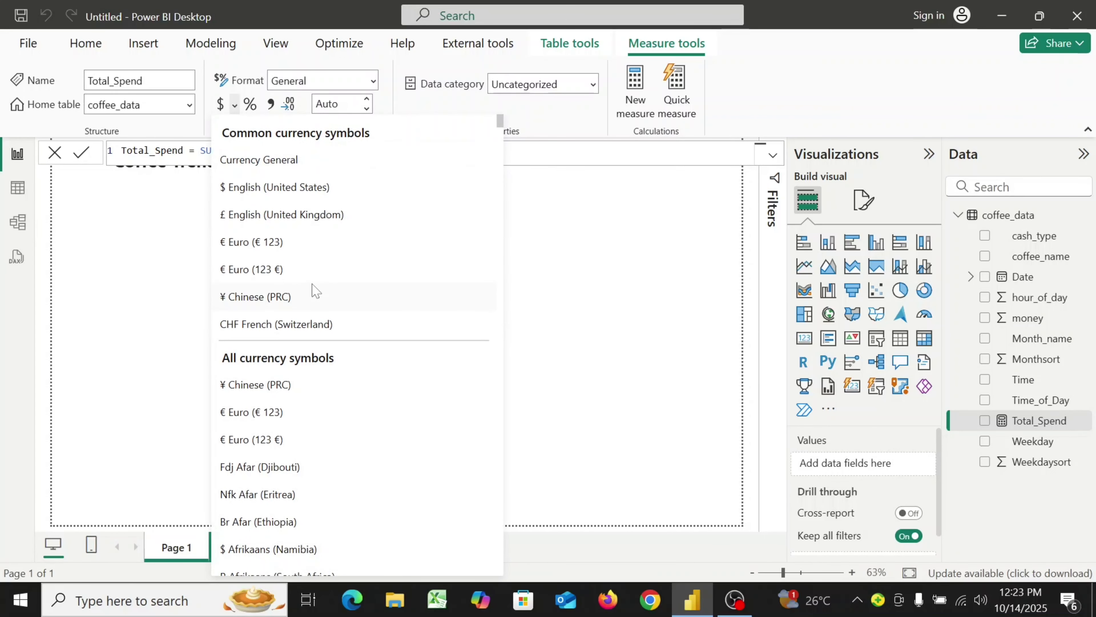
pyautogui.scroll(-3, 317, 290)
pyautogui.scroll(-15, 316, 290)
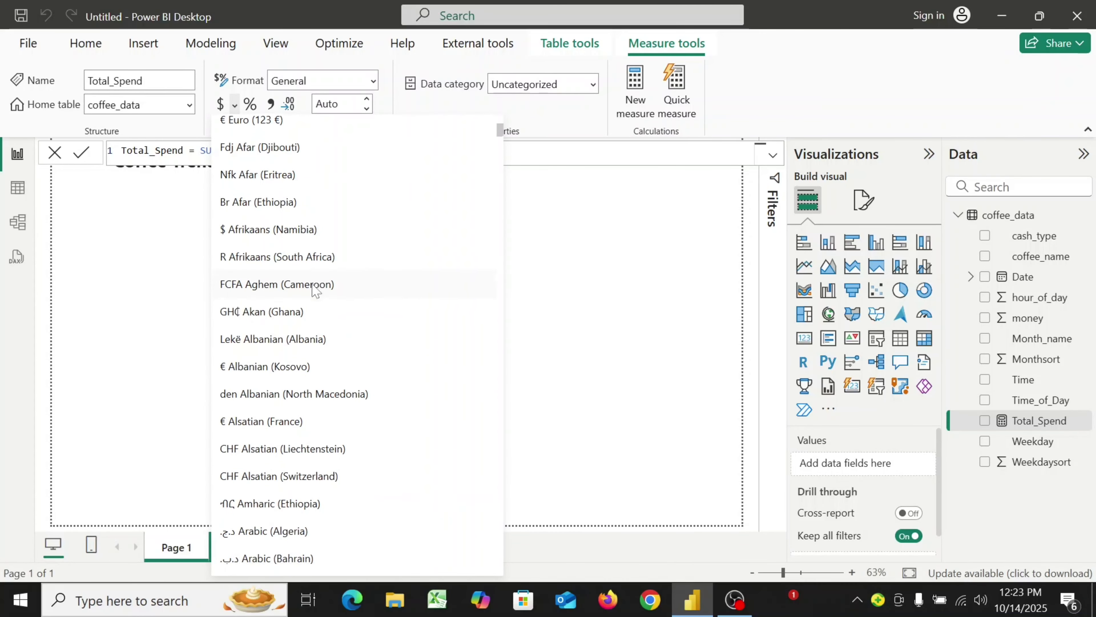
pyautogui.click(266, 339)
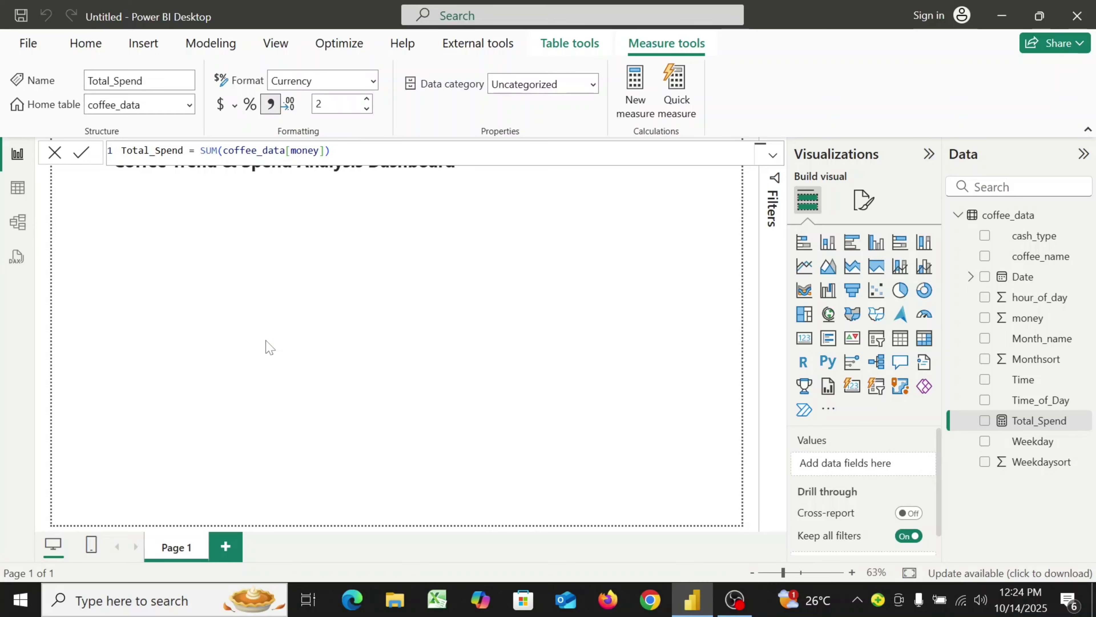
# - Add a small card visual below the dashboard title on the left side of the page, showing the Total_Spend measure
pyautogui.click(804, 338)
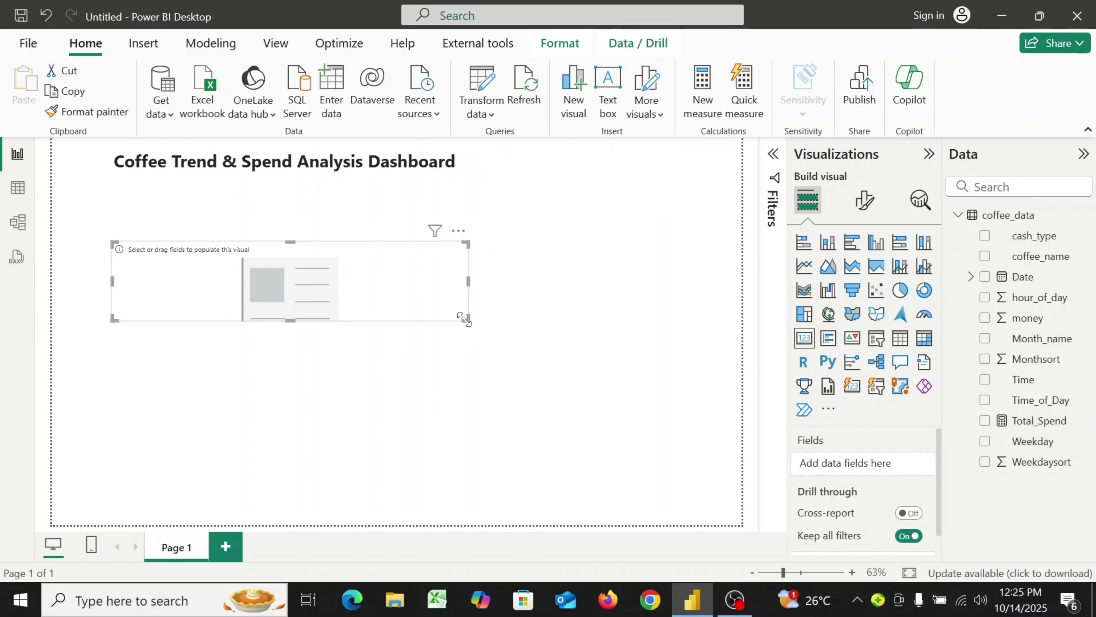
pyautogui.moveTo(466, 318); pyautogui.dragTo(165, 309)
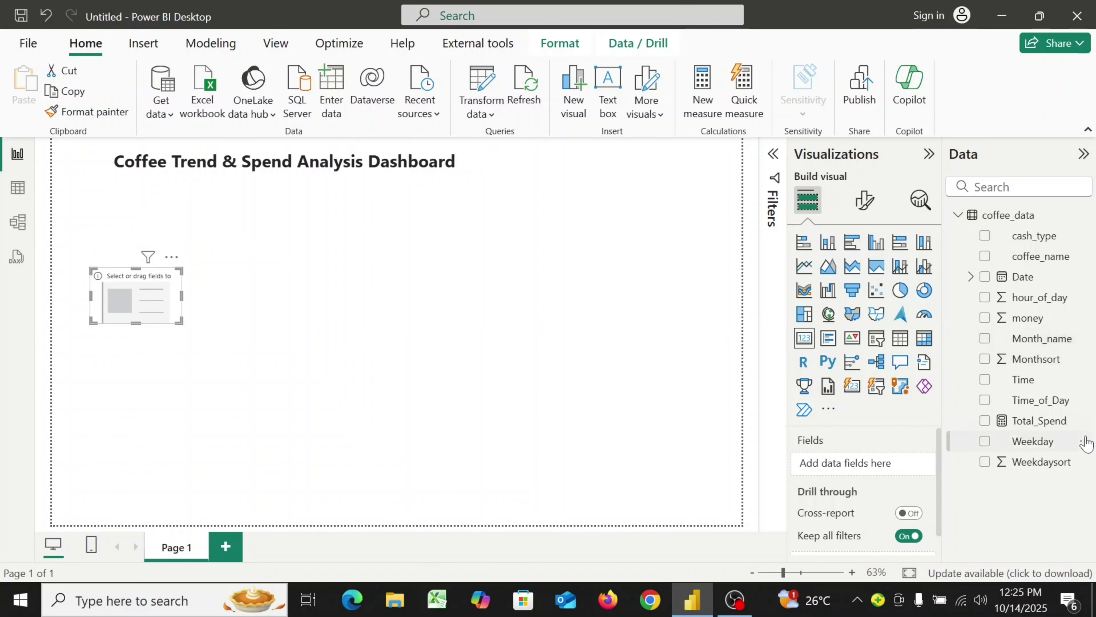
pyautogui.moveTo(1035, 421); pyautogui.dragTo(879, 477)
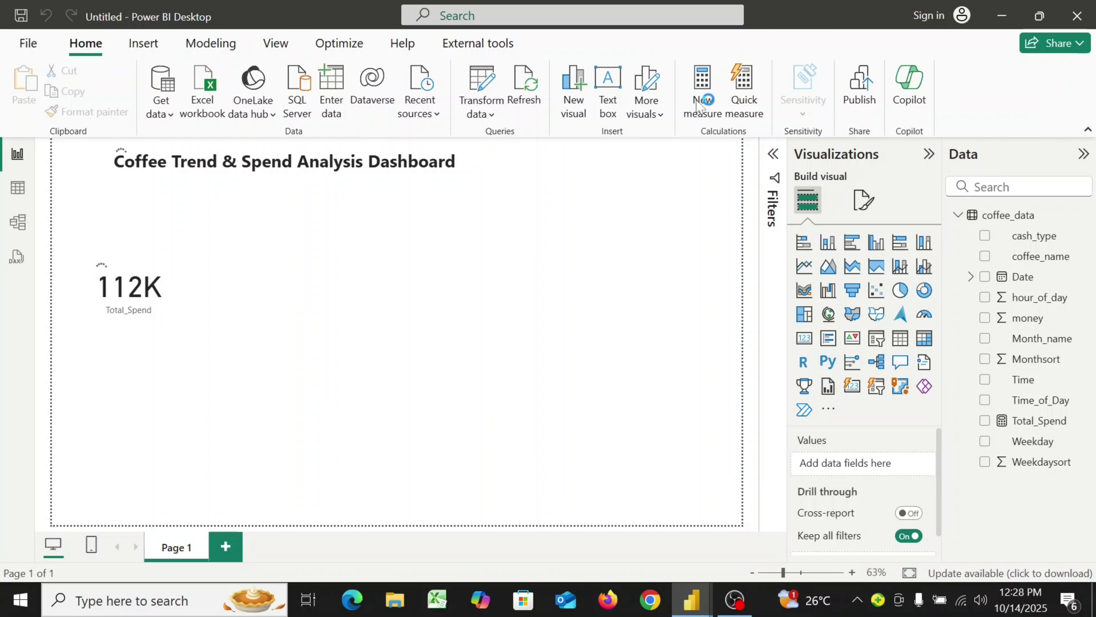
# - Create the measure Total_Cup_Sold = COUNT(coffee_data[coffee_name]) and close the formula editor
pyautogui.click(698, 103)
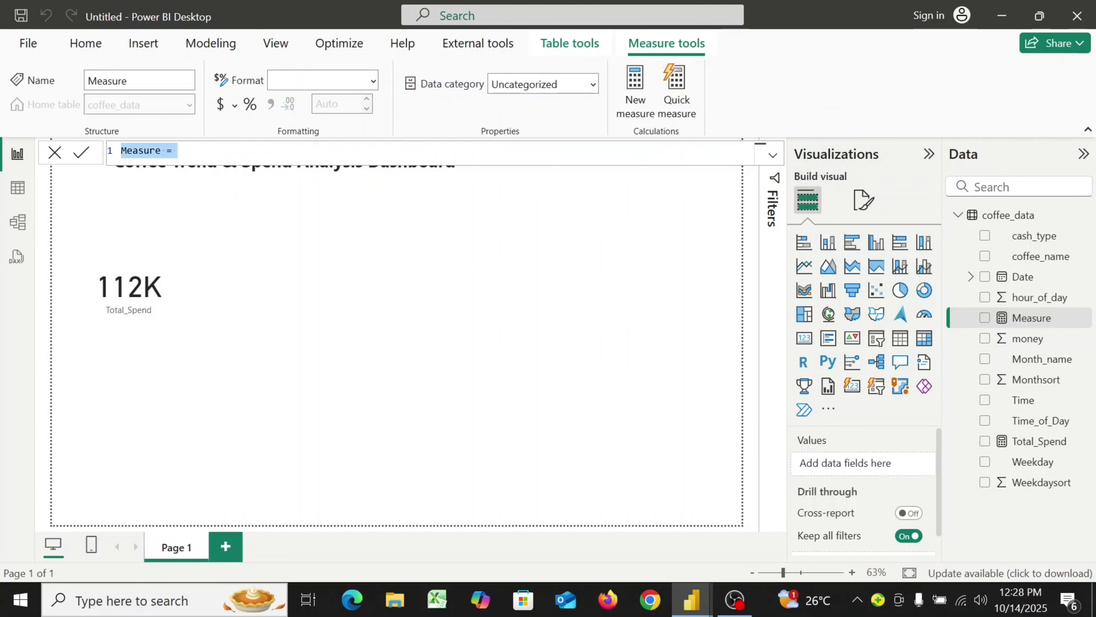
pyautogui.write('Total')
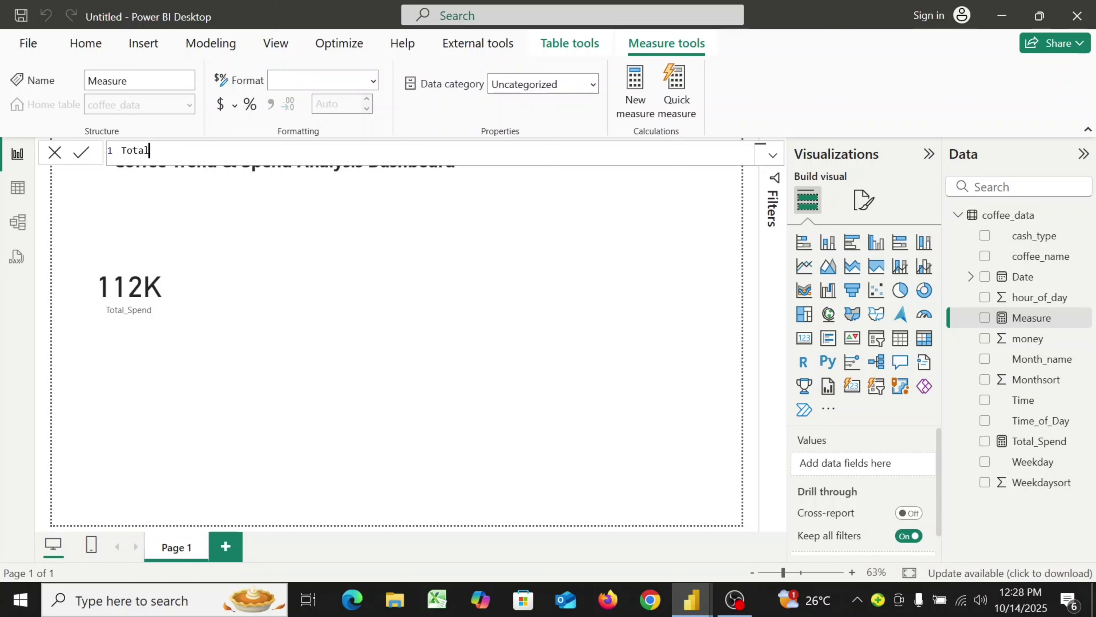
pyautogui.write('_Cup_Sold = coun')
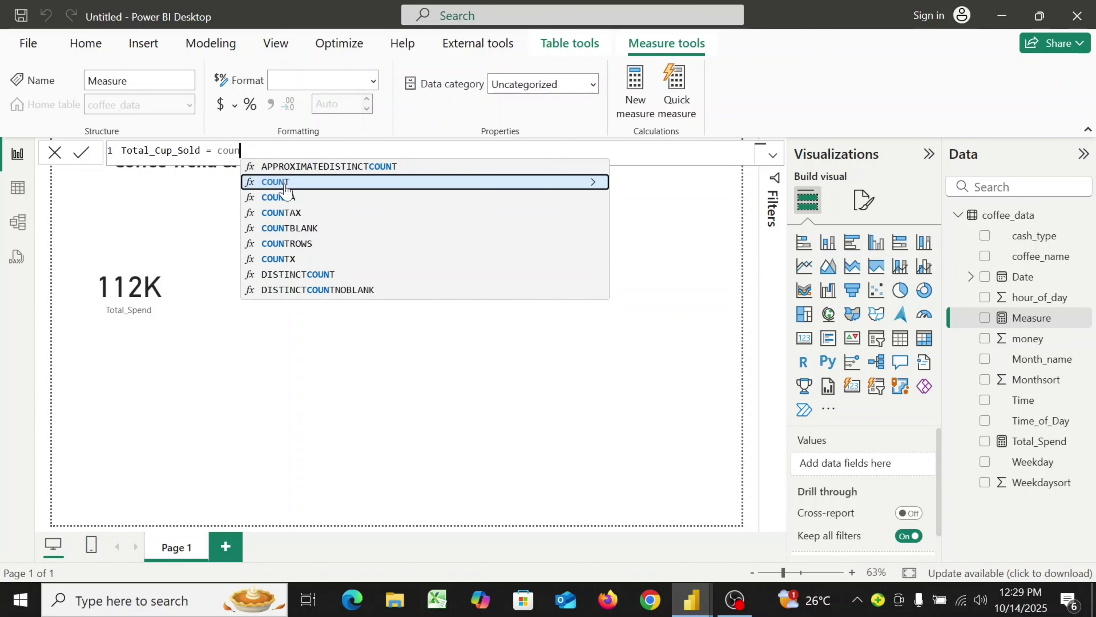
pyautogui.click(284, 182)
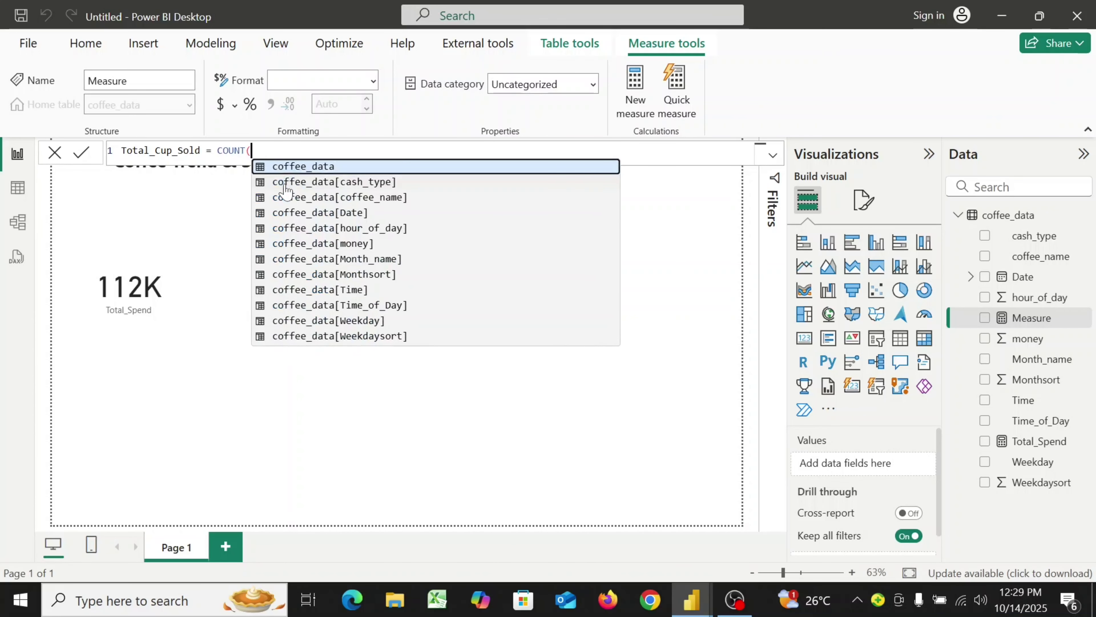
pyautogui.click(351, 198)
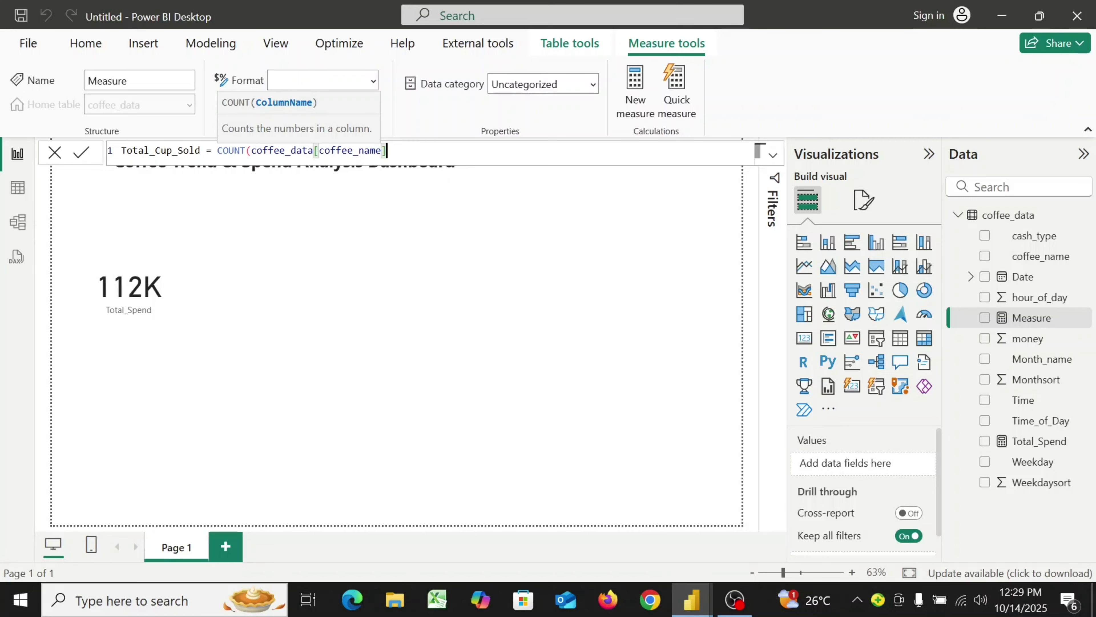
pyautogui.write(')')
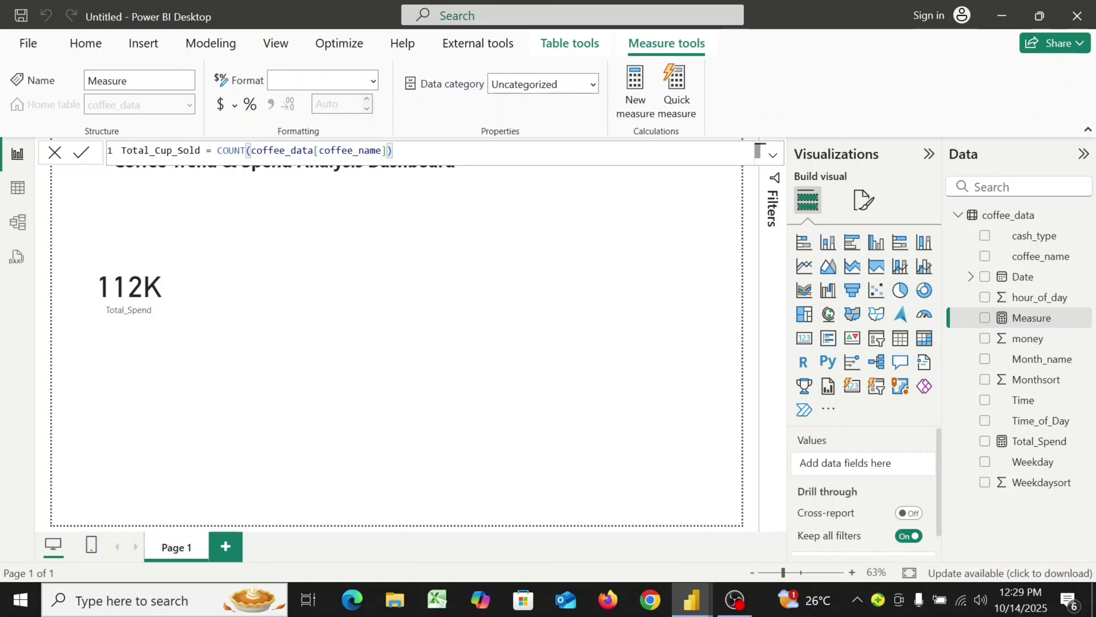
pyautogui.click(80, 158)
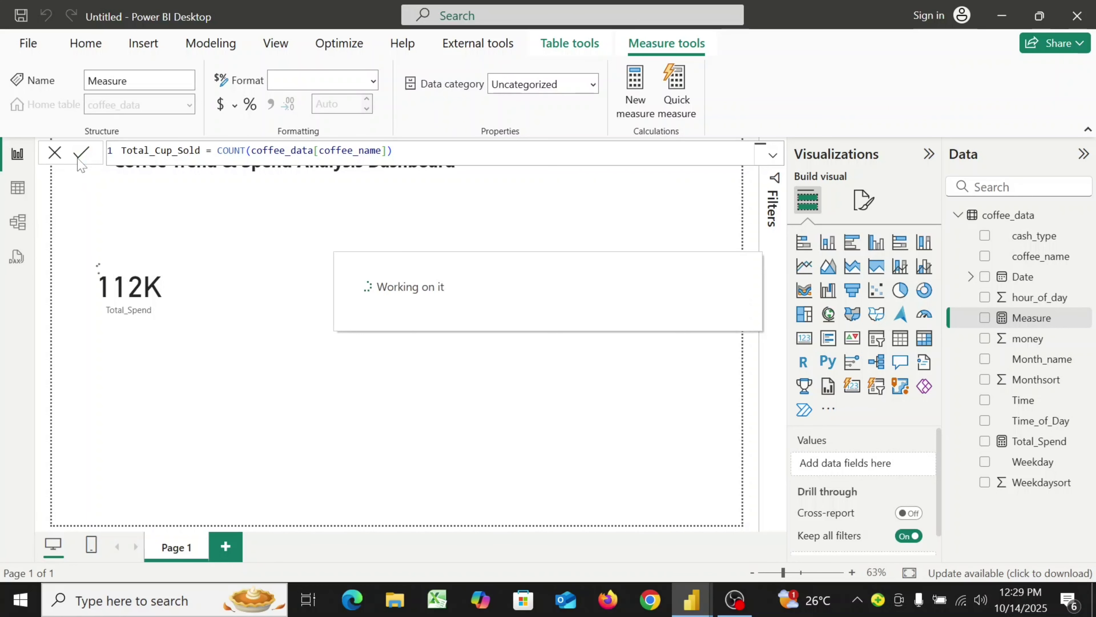
pyautogui.click(54, 152)
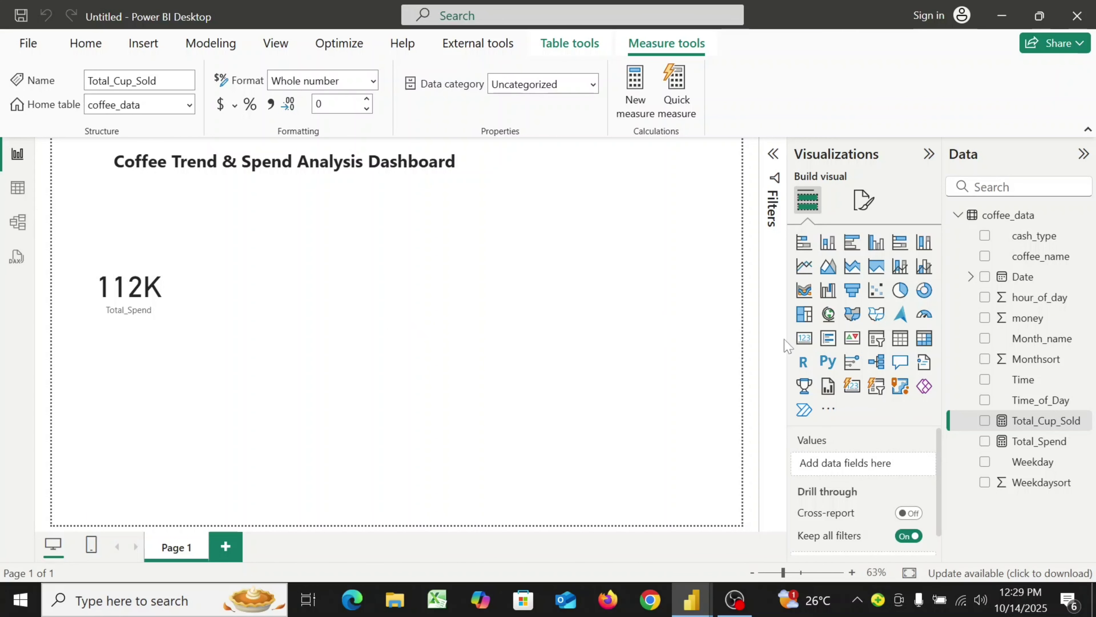
# - Add a card visual beside the Total_Spend card, showing the Total_Cup_Sold measure
pyautogui.click(805, 344)
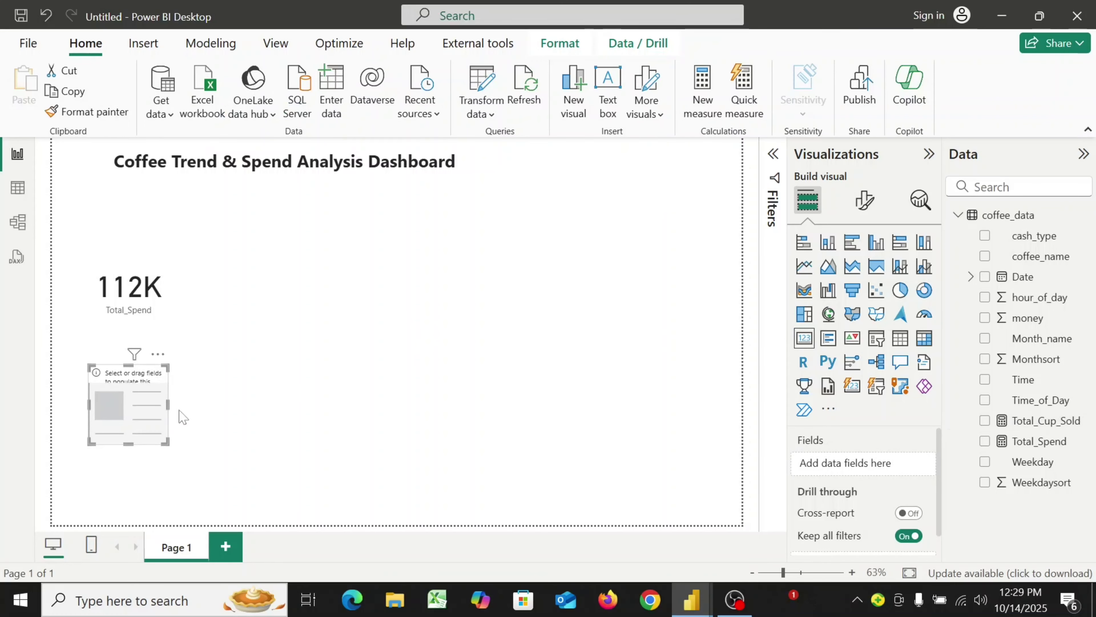
pyautogui.moveTo(140, 419); pyautogui.dragTo(262, 298)
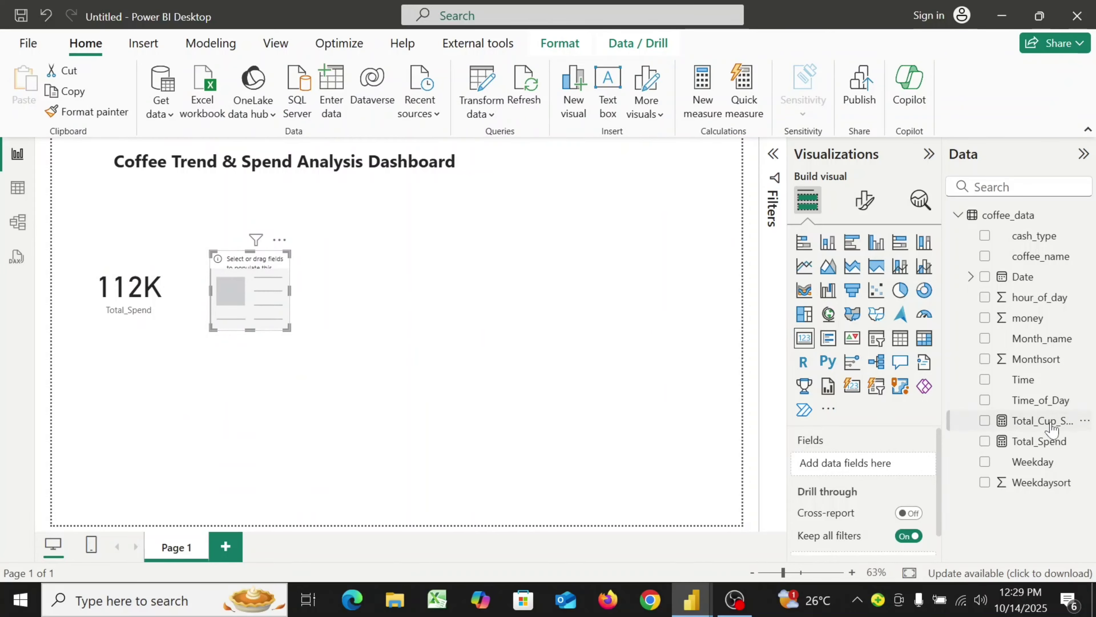
pyautogui.moveTo(1045, 421); pyautogui.dragTo(863, 465)
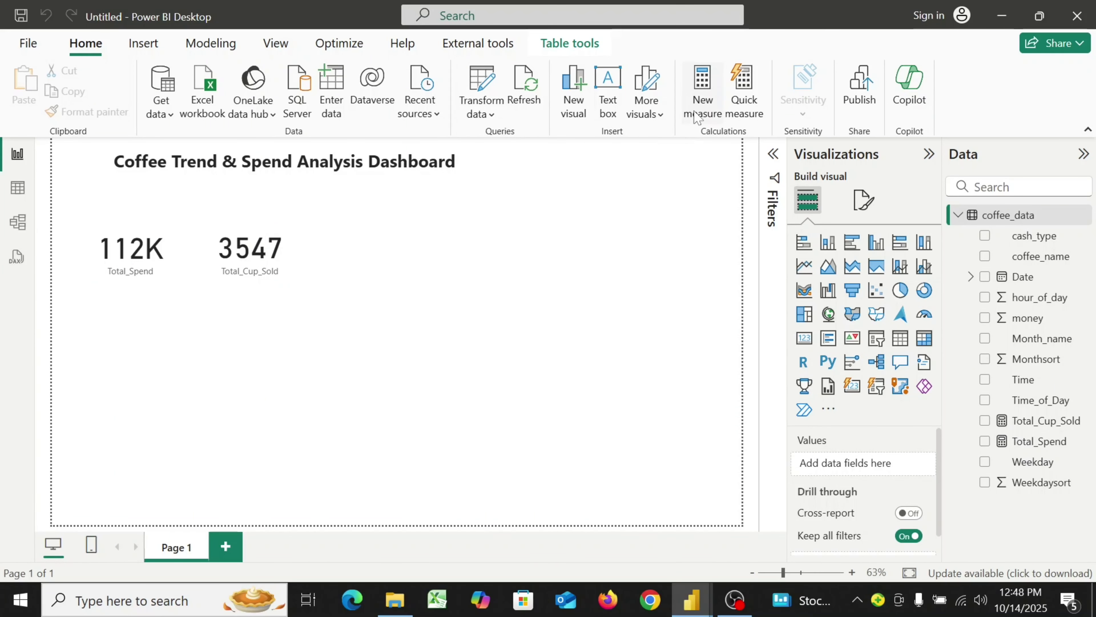
# - Start a new measure named Peak_Hour_Spend and declare the variable HourSpend on its second line
pyautogui.click(696, 117)
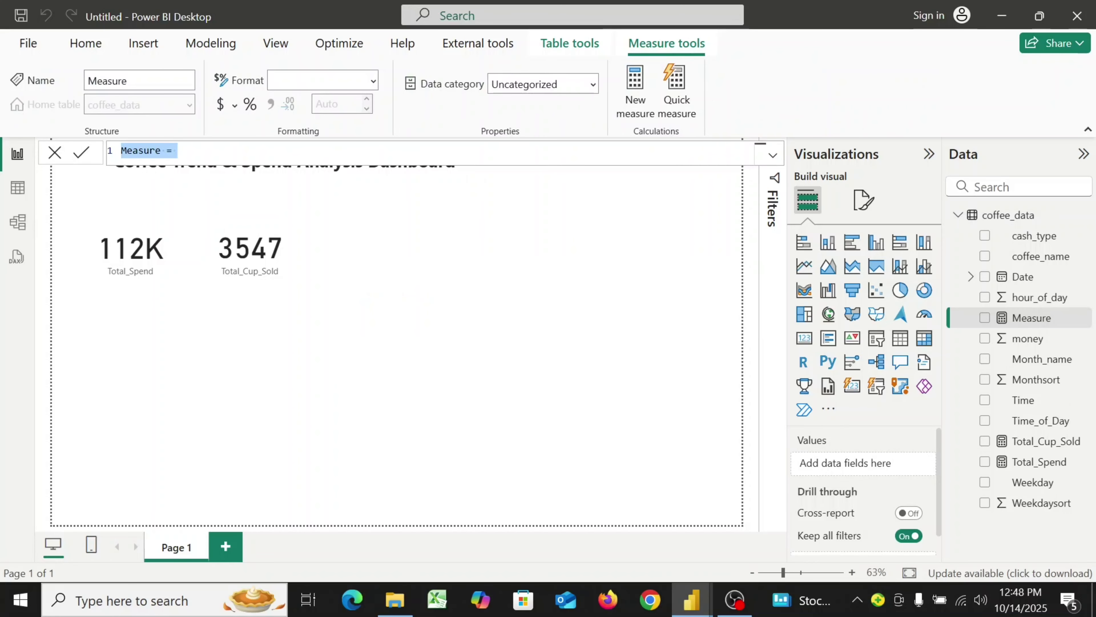
pyautogui.write('Peak')
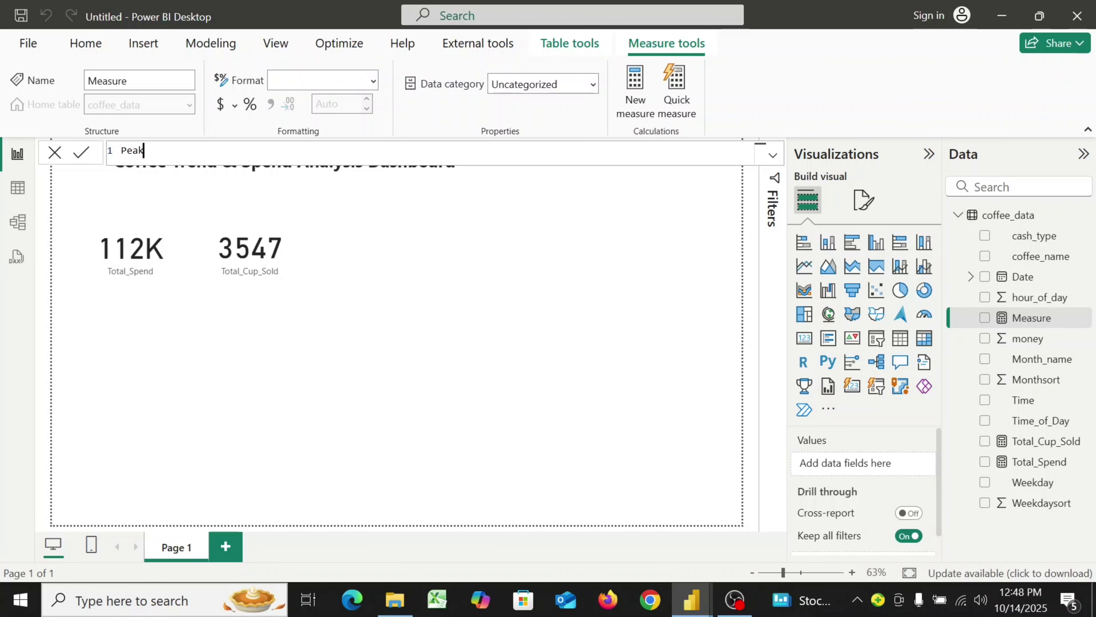
pyautogui.write('_Hour_Spend =')
pyautogui.hotkey('shift', 'Return')
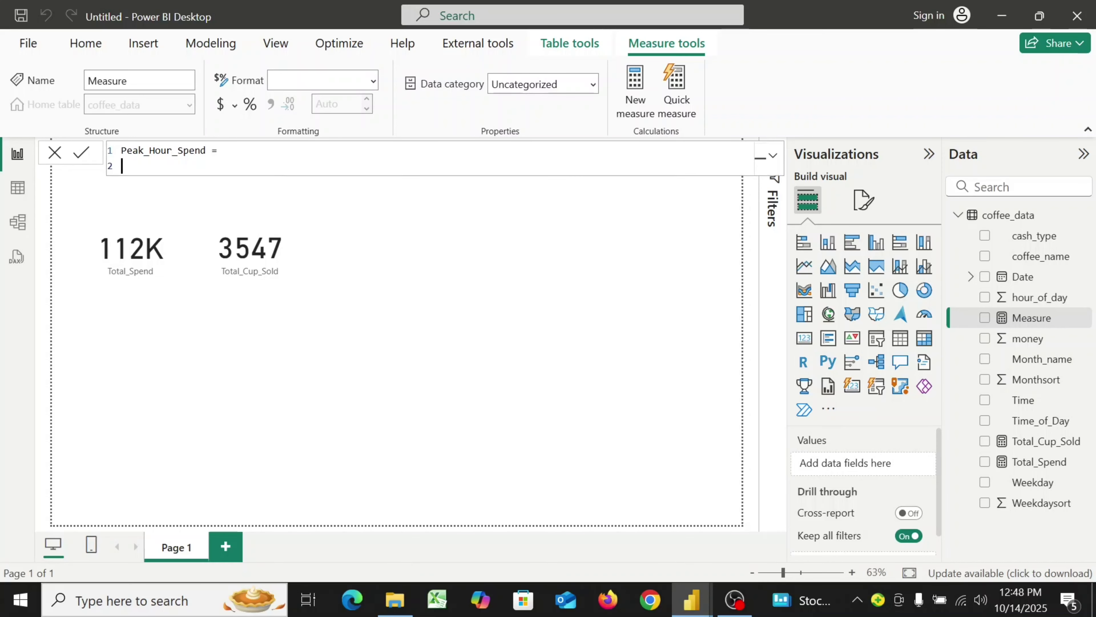
pyautogui.write('VAR HourSpend =')
pyautogui.hotkey('shift', 'Return')
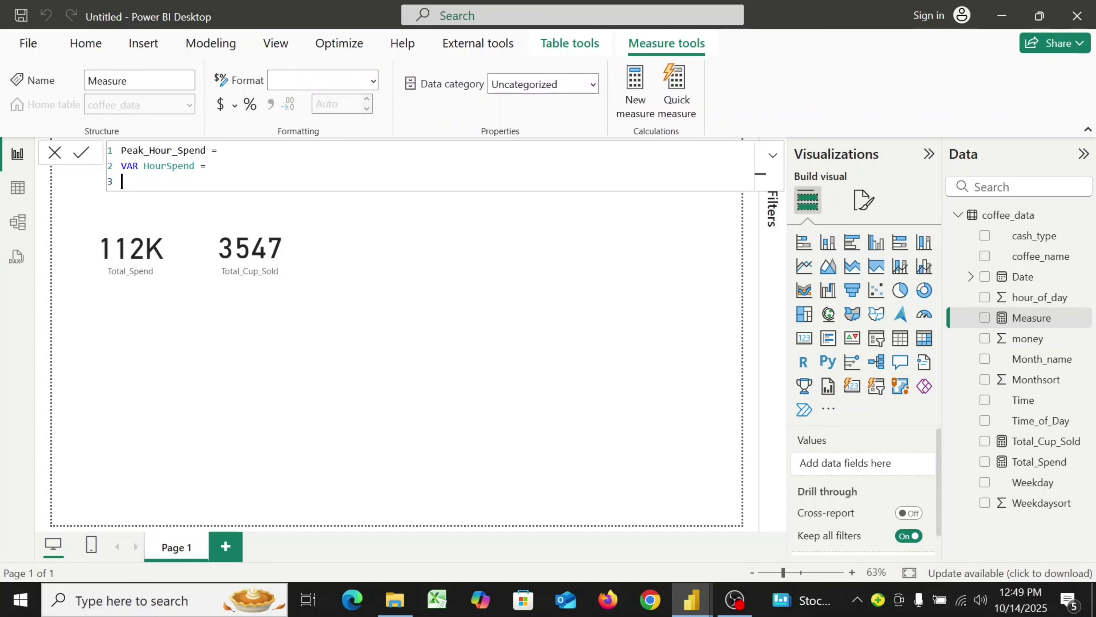
pyautogui.hotkey('shift', 'Return')
pyautogui.press('BackSpace')
# - Begin the HourSpend expression with SUMMARIZE over 'coffee_data', grouped by 'coffee_data'[hour_of_day], with each argument on its own line
pyautogui.write('su')
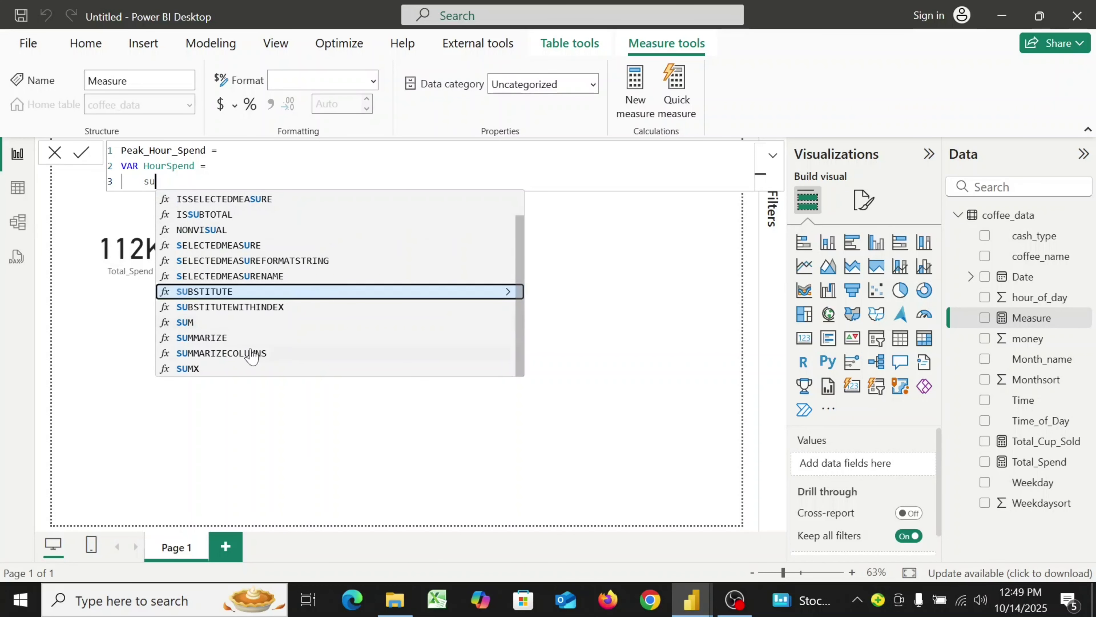
pyautogui.click(235, 341)
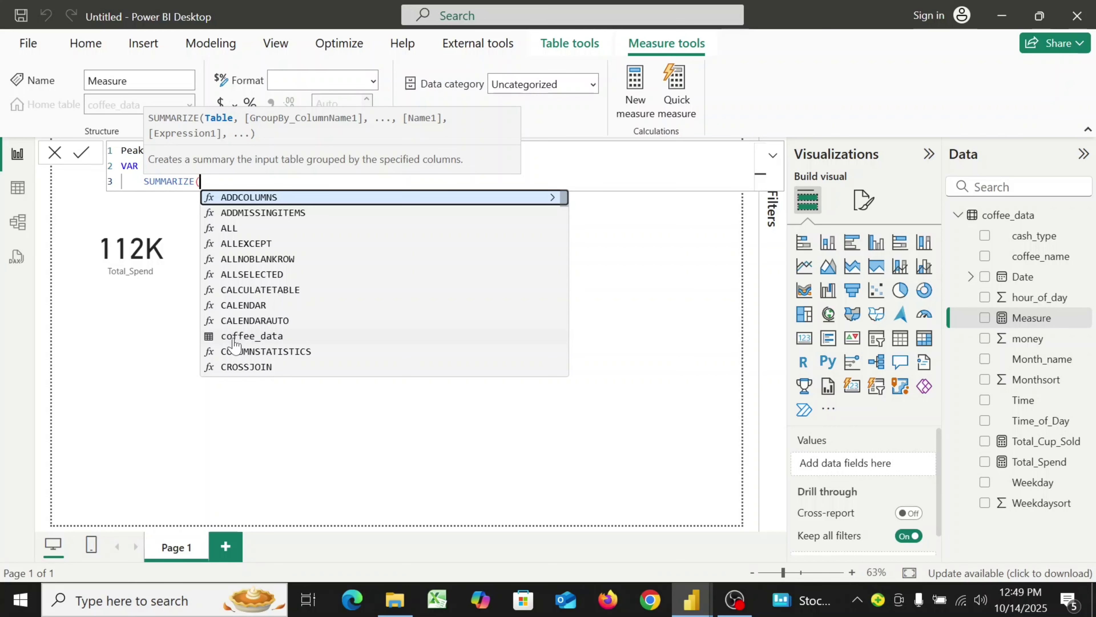
pyautogui.hotkey('shift', 'Return')
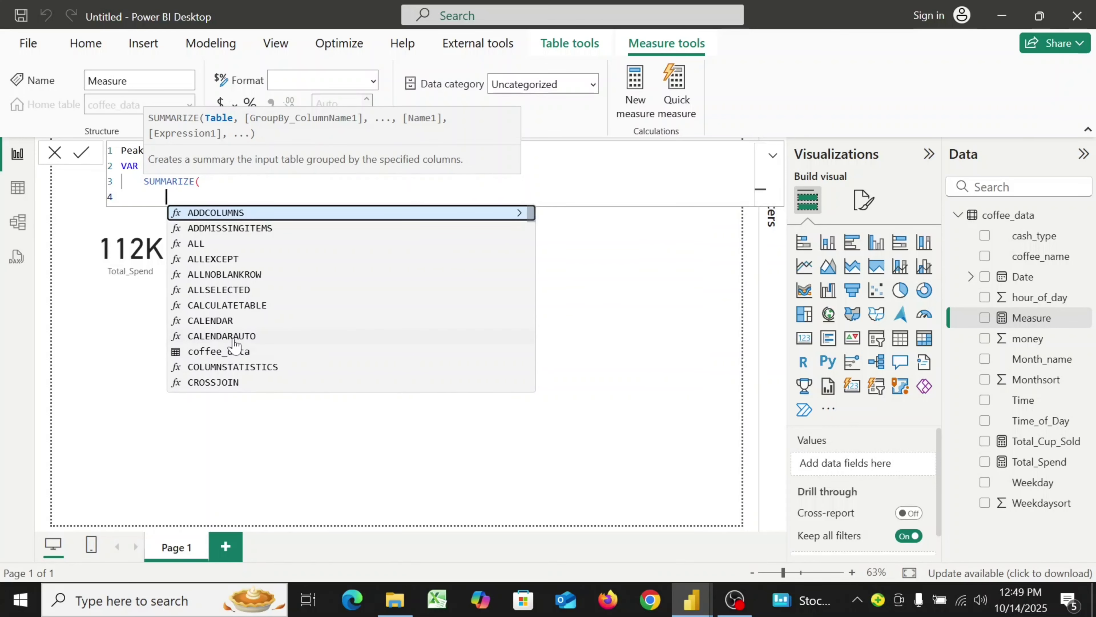
pyautogui.write("'")
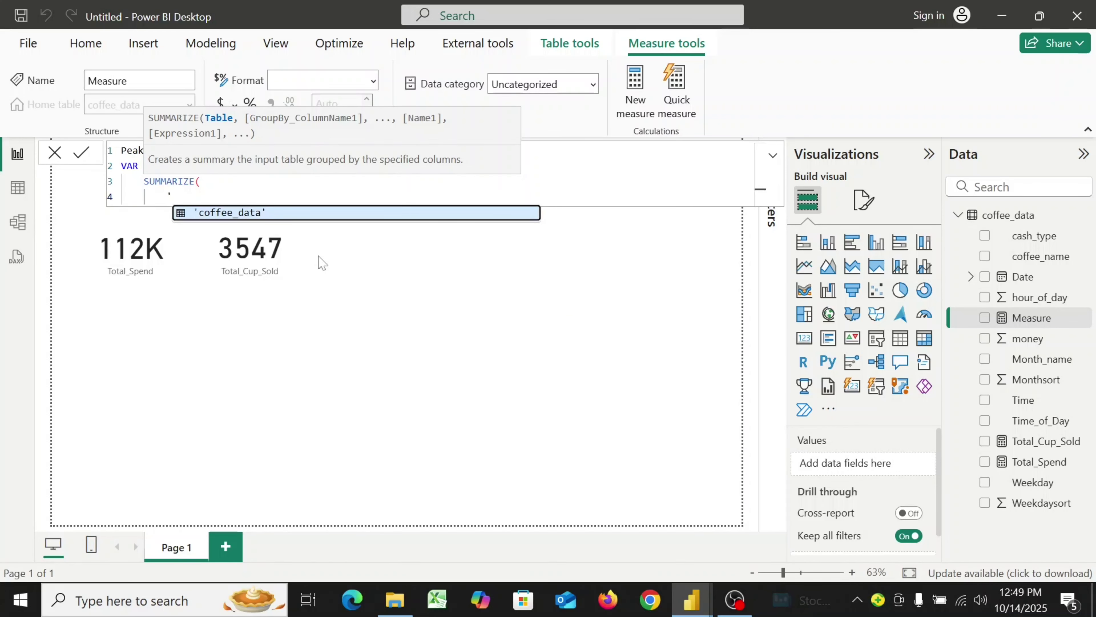
pyautogui.click(339, 213)
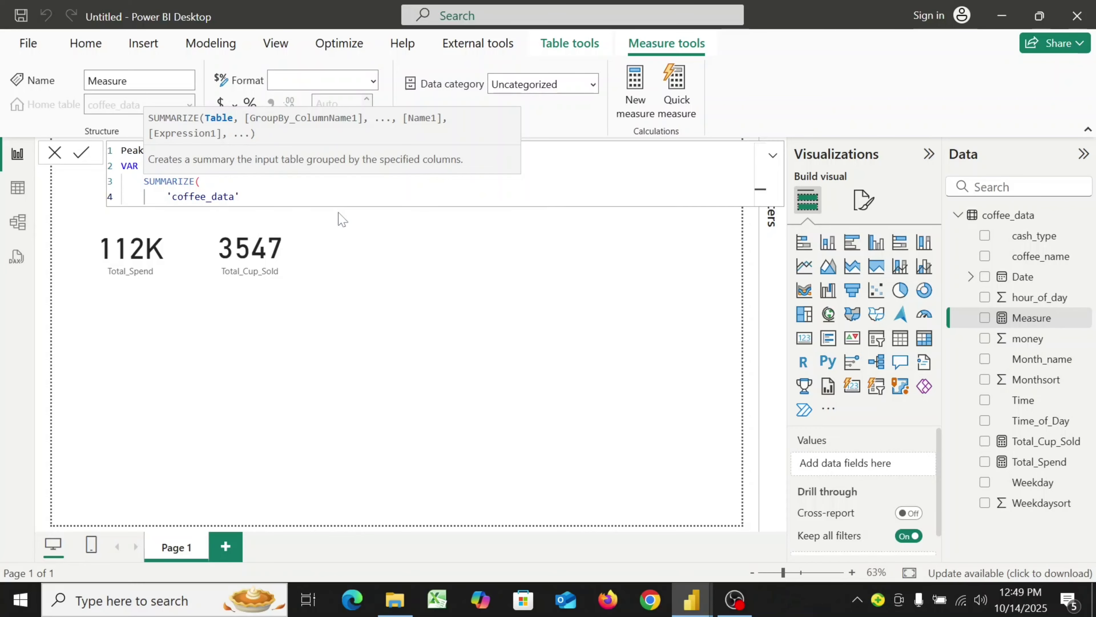
pyautogui.write(',')
pyautogui.hotkey('shift', 'Return')
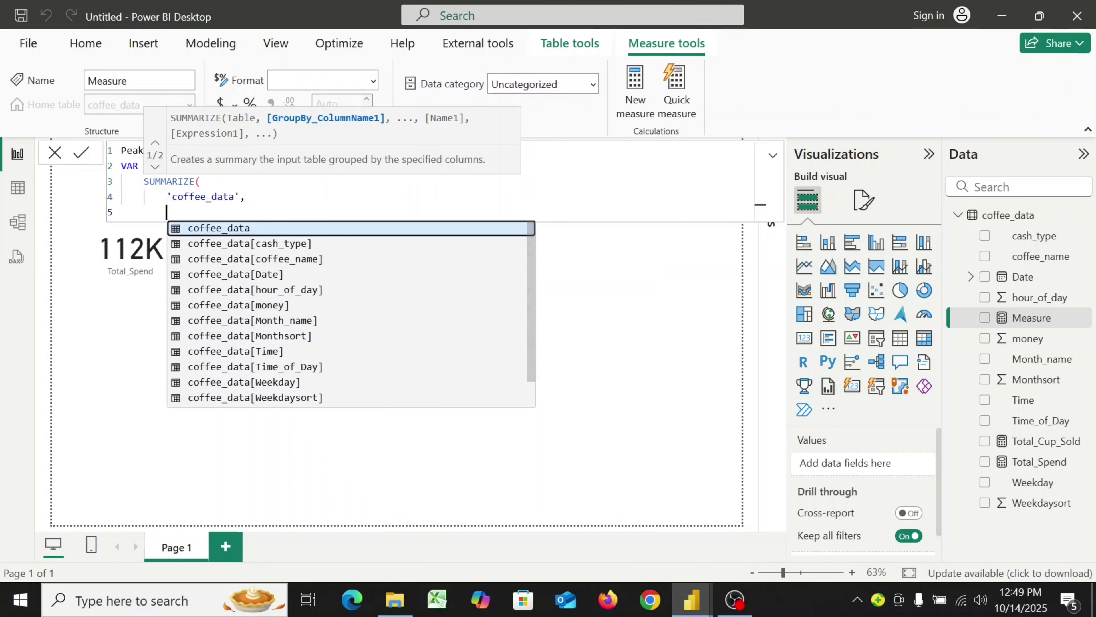
pyautogui.write("'")
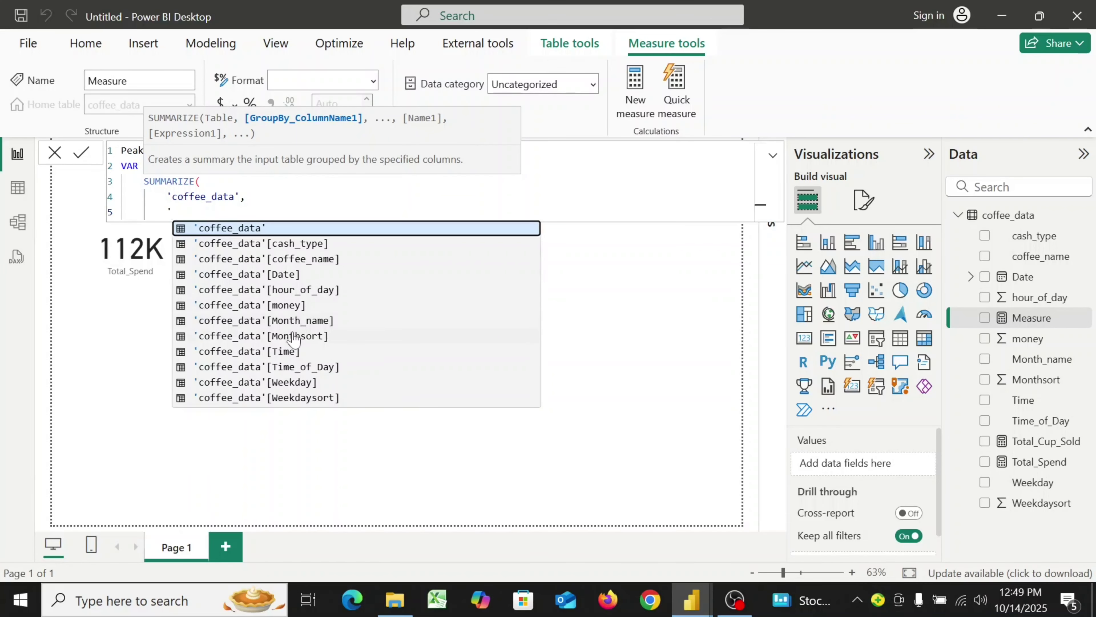
pyautogui.click(299, 288)
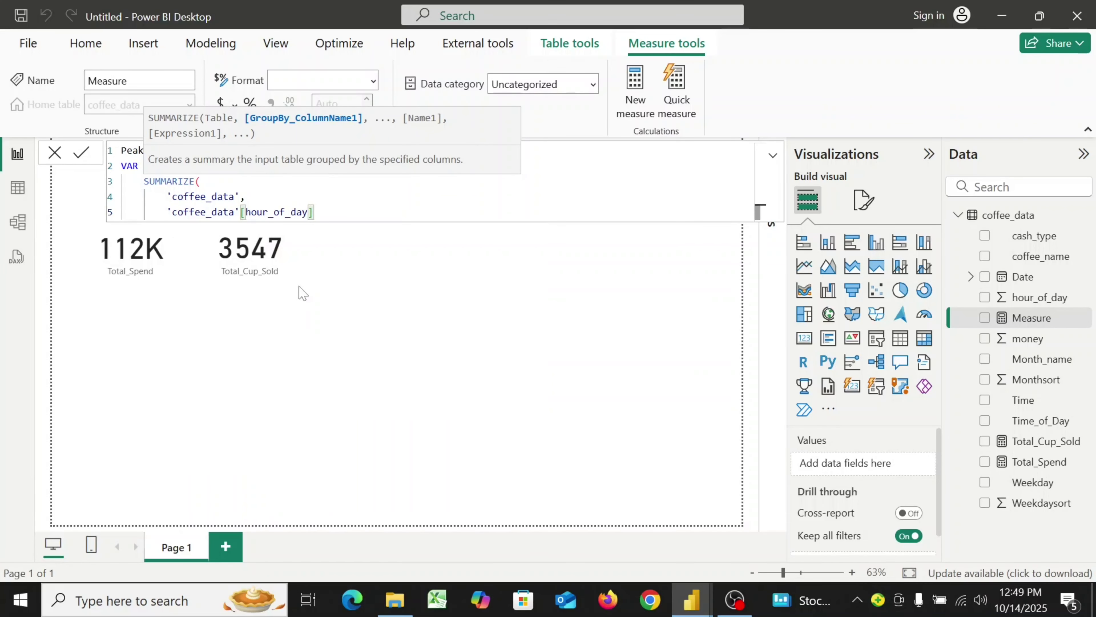
pyautogui.write(',')
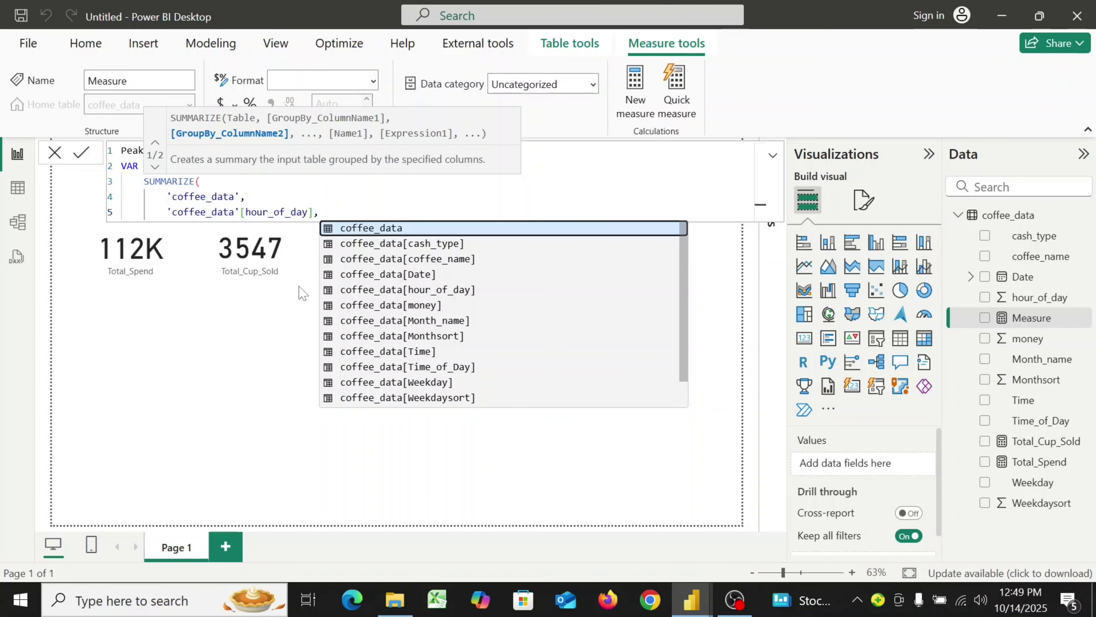
pyautogui.hotkey('shift', 'Return')
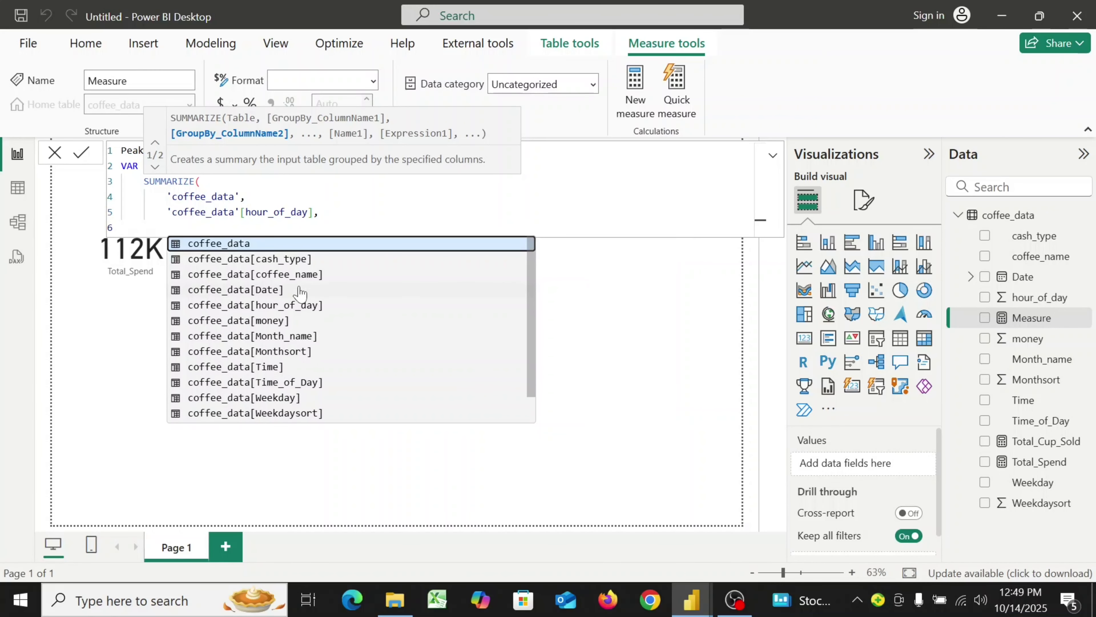
# - Add the summary column "Total_Spend", SUM(coffee_data[money]) to the SUMMARIZE expression and close its parenthesis on a new line
pyautogui.write("'")
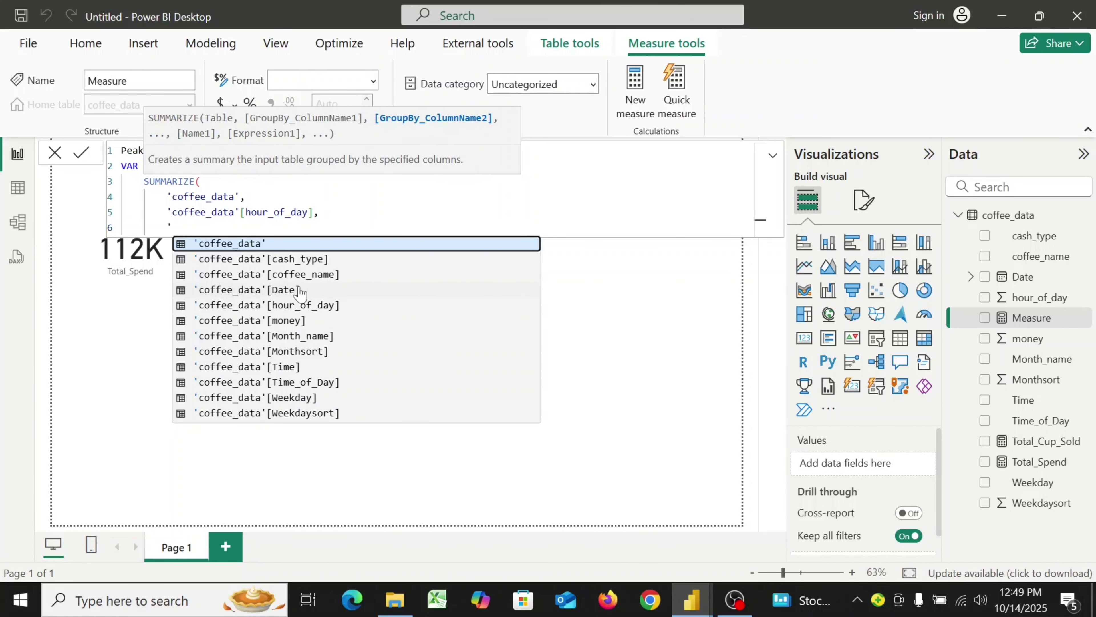
pyautogui.press('Escape')
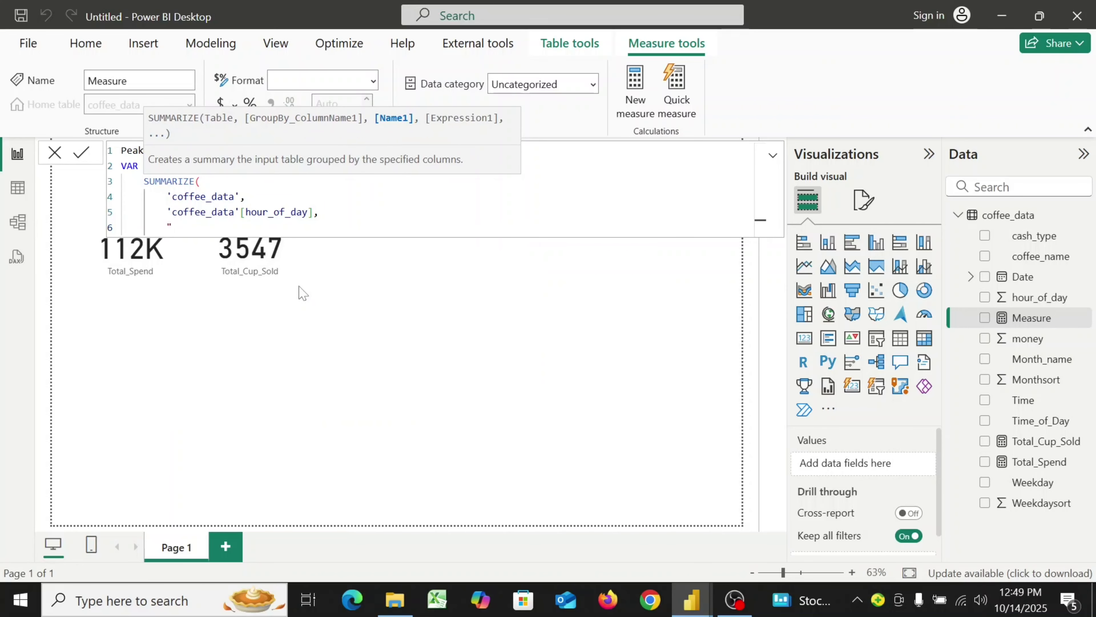
pyautogui.write('Total_Spend",')
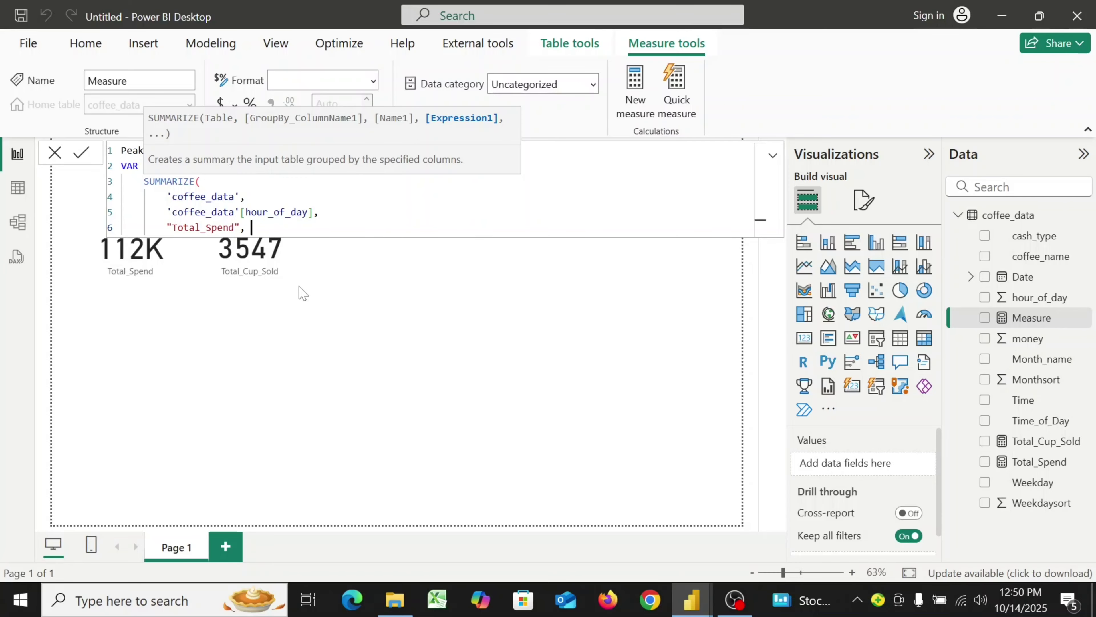
pyautogui.write(' SU')
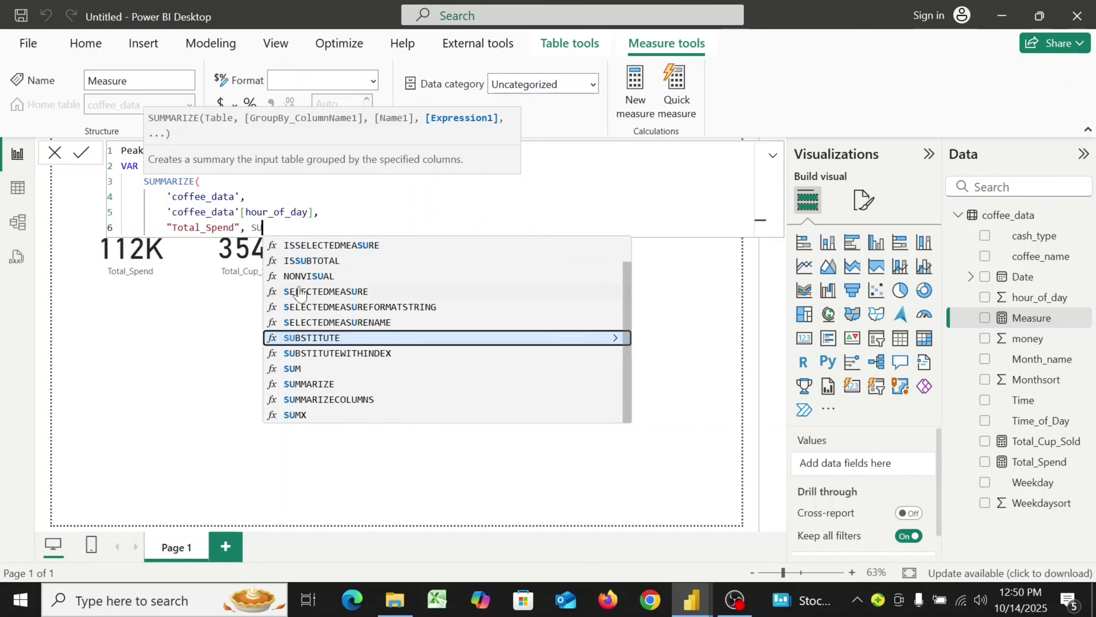
pyautogui.write('M')
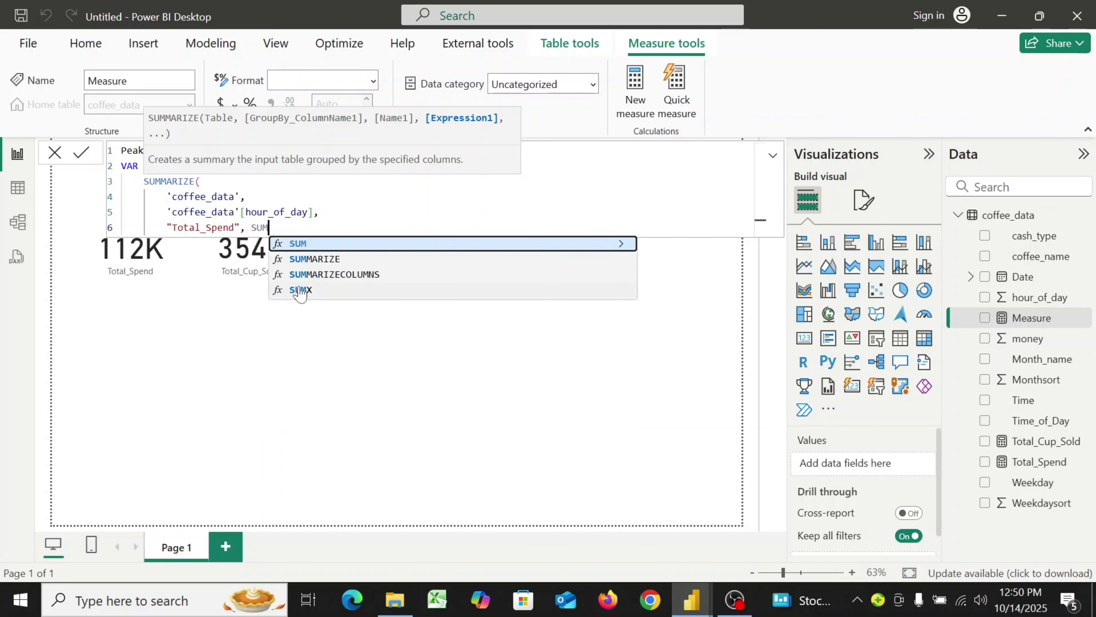
pyautogui.click(311, 245)
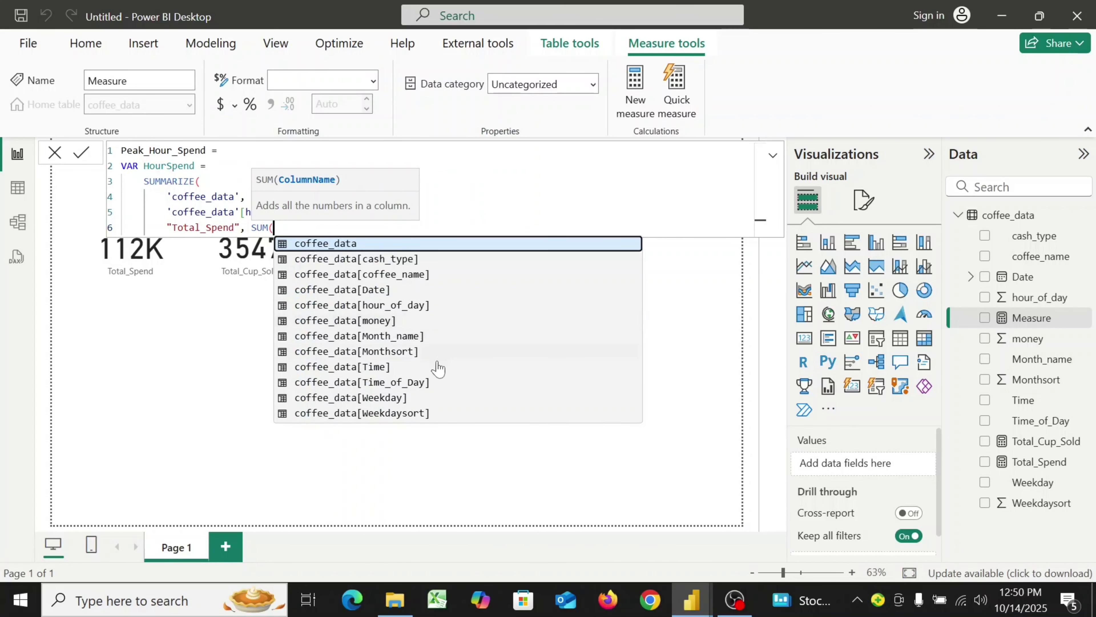
pyautogui.click(379, 320)
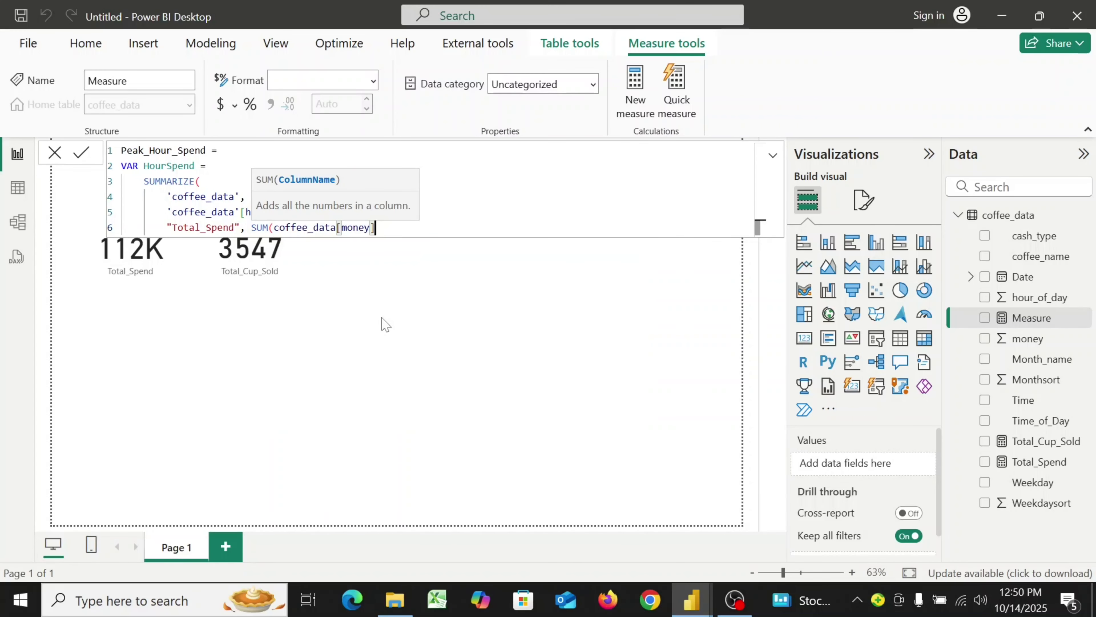
pyautogui.write(')')
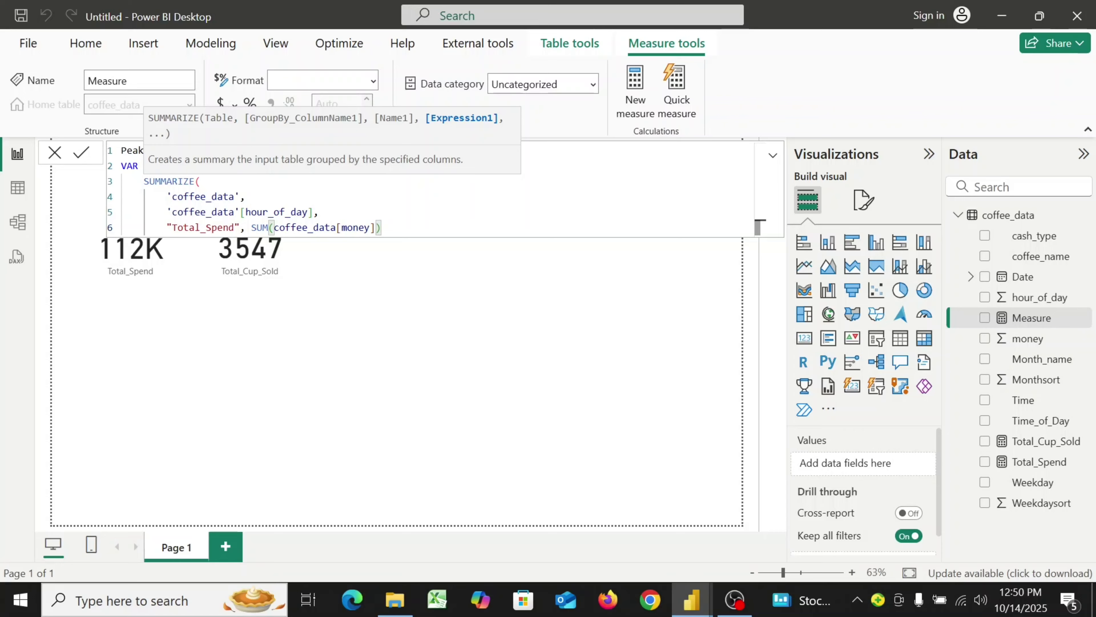
pyautogui.hotkey('shift', 'Return')
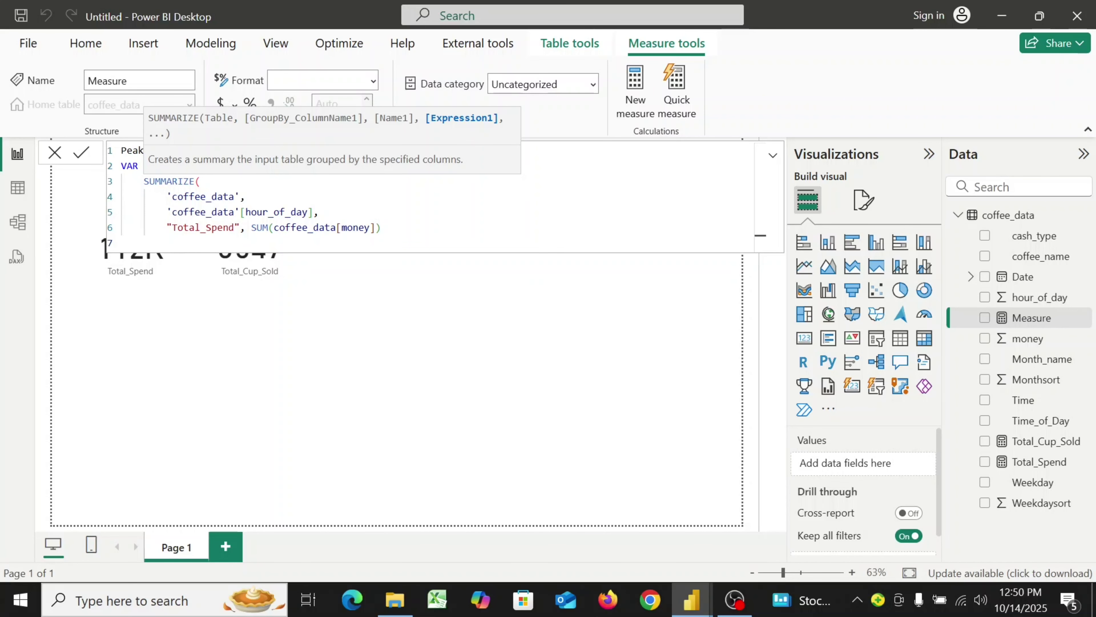
pyautogui.write(')')
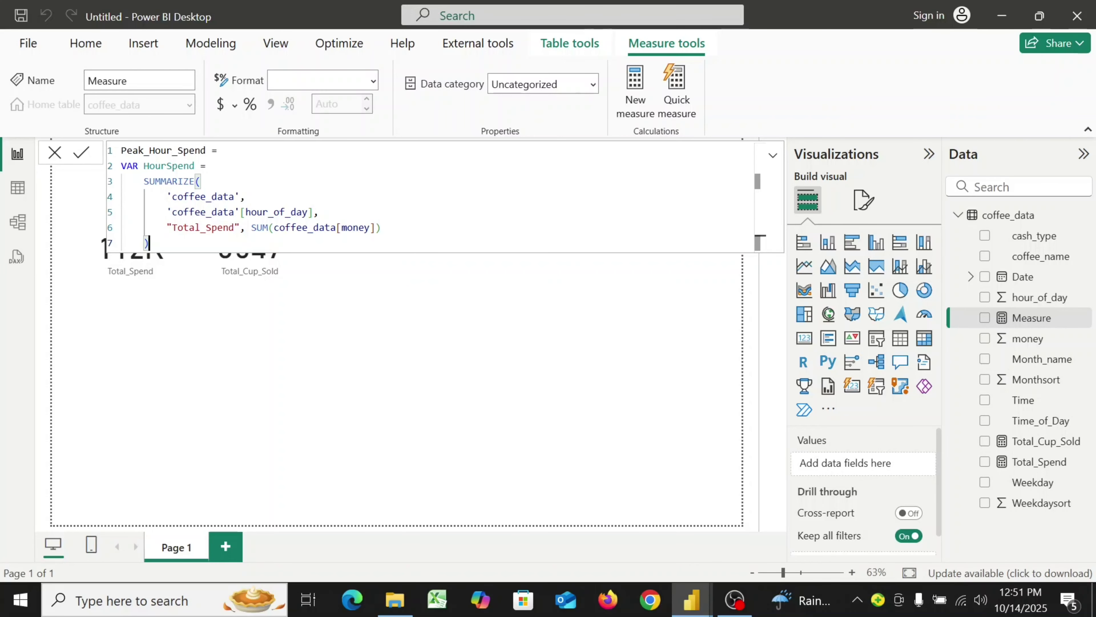
# - Declare the variable TopHour below the SUMMARIZE block and begin its indented TOPN expression with 1 and HourSpend as the first arguments
pyautogui.hotkey('shift', 'Return')
pyautogui.press('BackSpace')
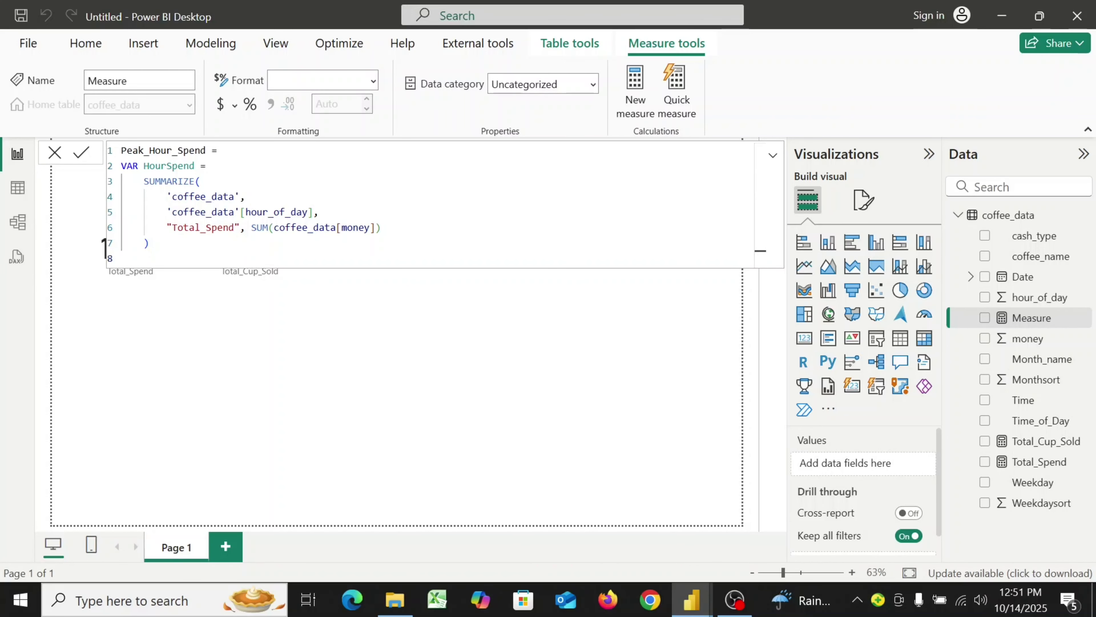
pyautogui.write('VAR  TopHour =')
pyautogui.press('Return')
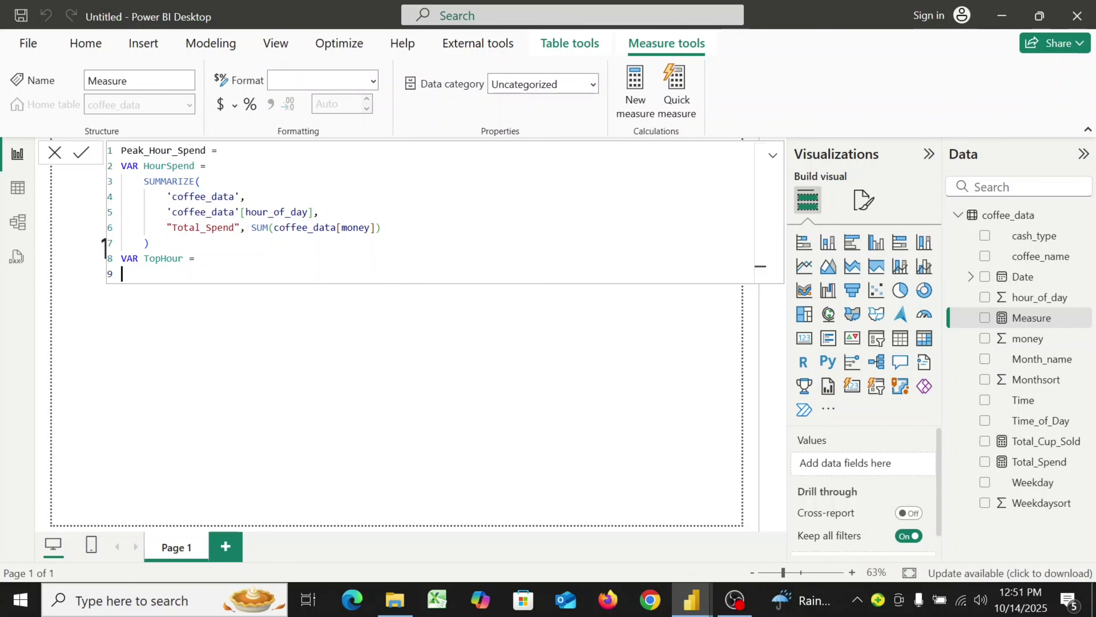
pyautogui.press('Tab')
pyautogui.write('Top')
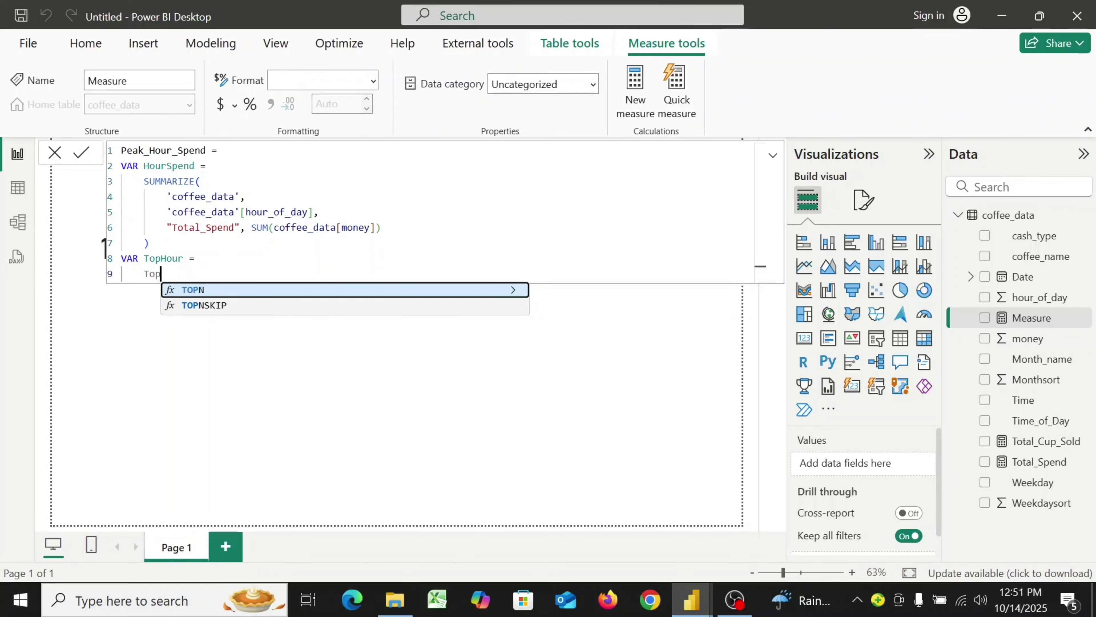
pyautogui.click(308, 290)
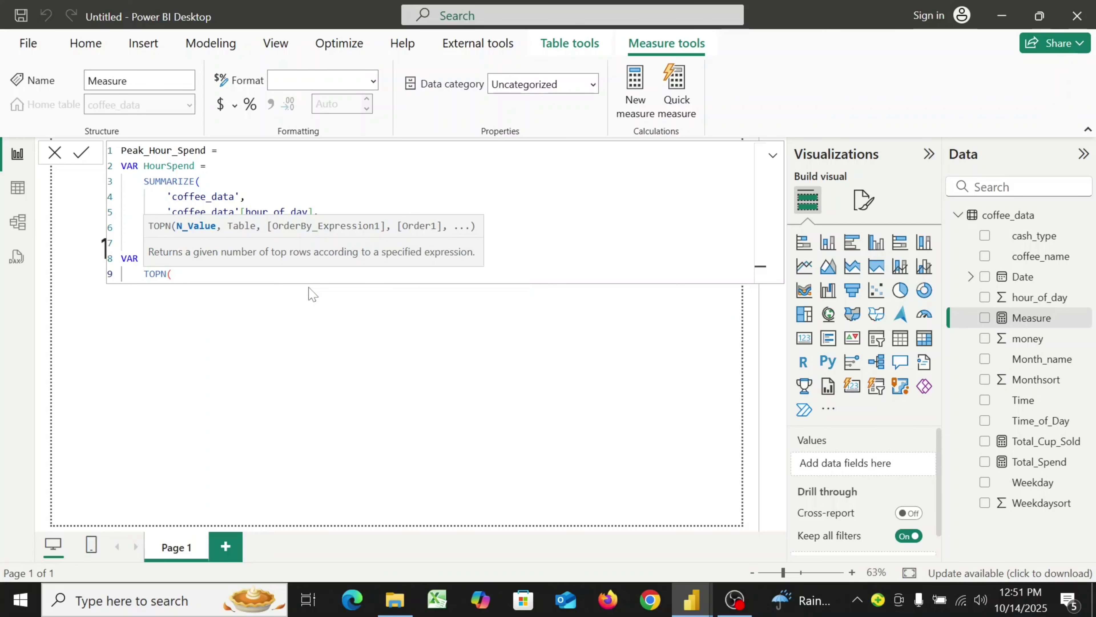
pyautogui.write('1, ')
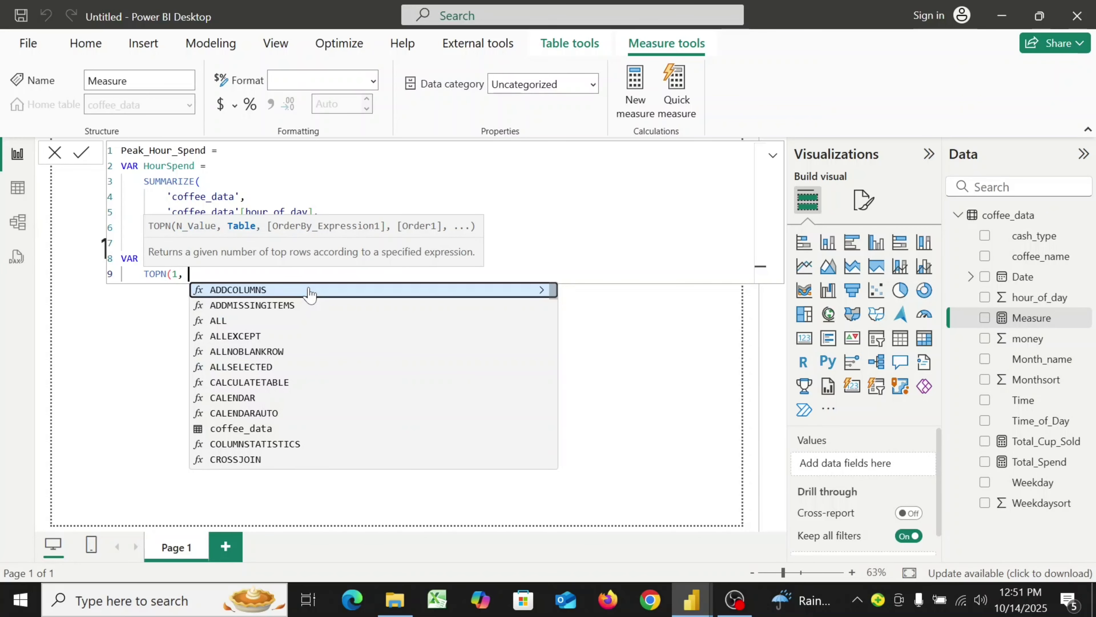
pyautogui.write('H')
pyautogui.click(309, 289)
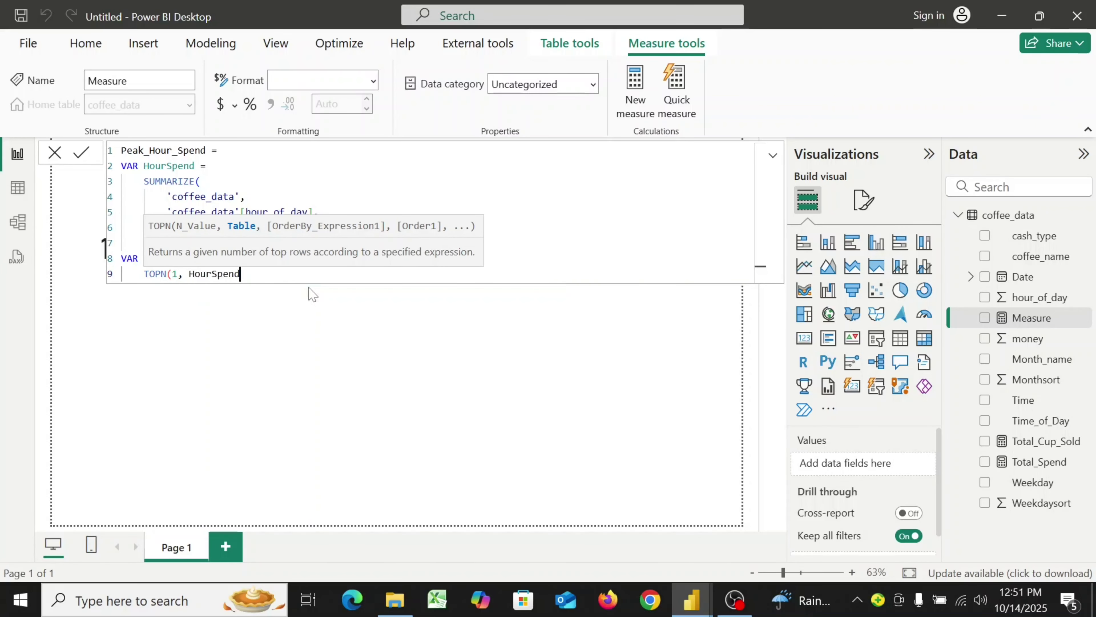
# - Complete the TOPN expression by ordering on [Total_Spend] with DESC and closing the parenthesis
pyautogui.write(', ')
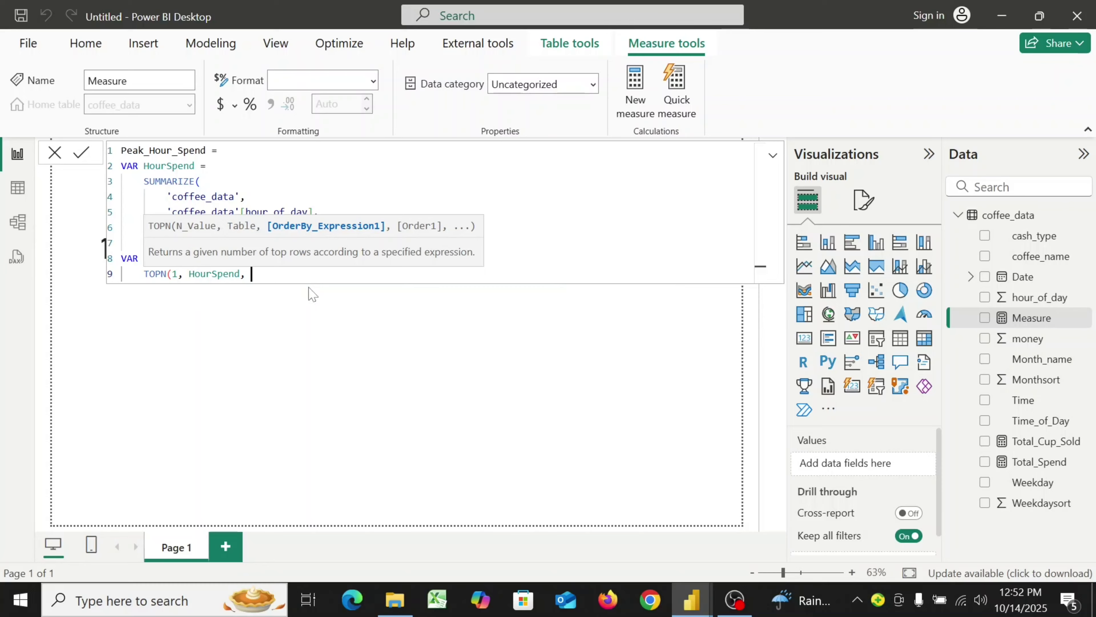
pyautogui.write('[')
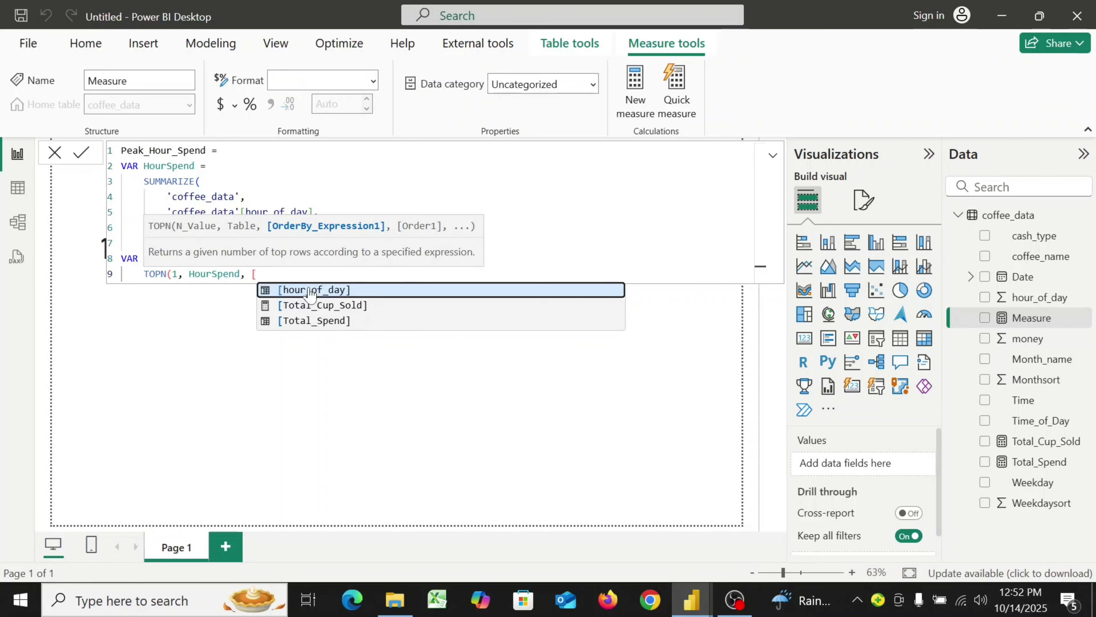
pyautogui.click(327, 321)
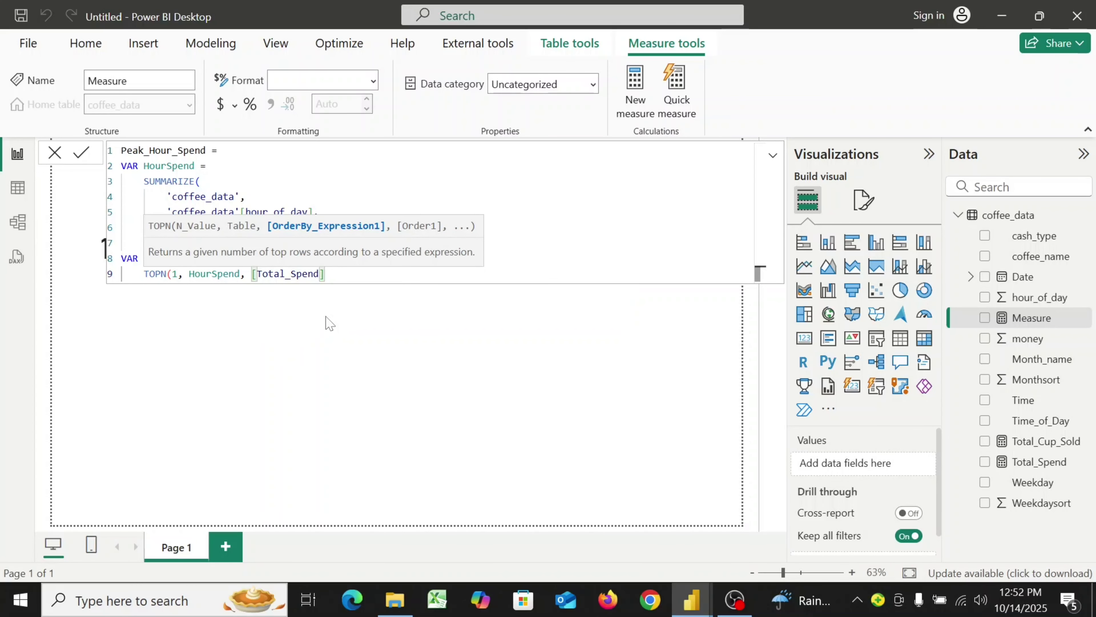
pyautogui.write(', ')
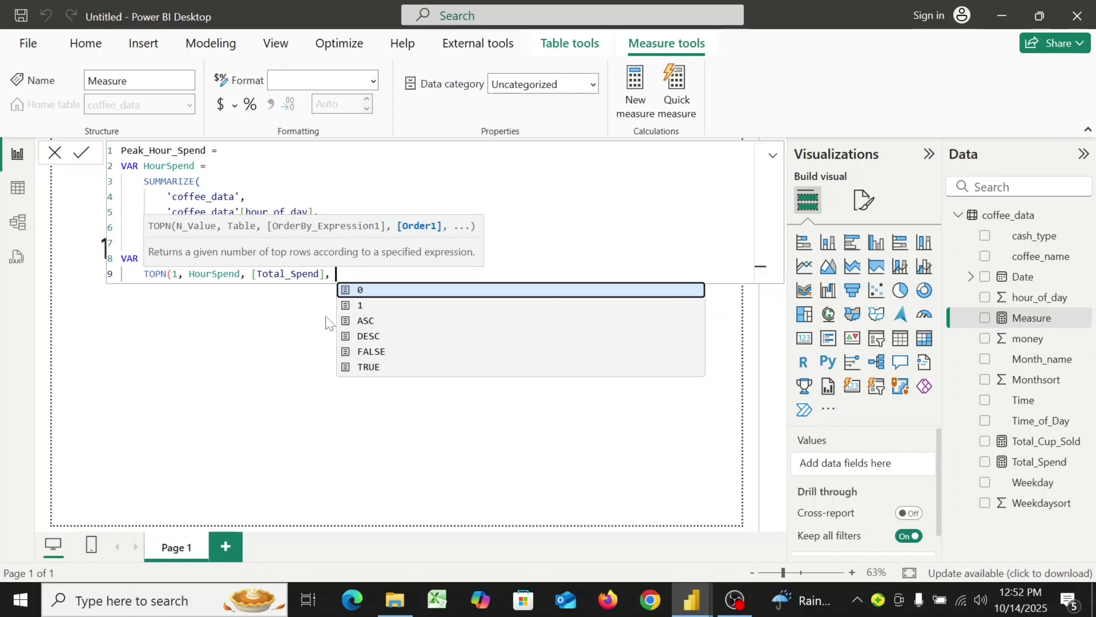
pyautogui.write('D')
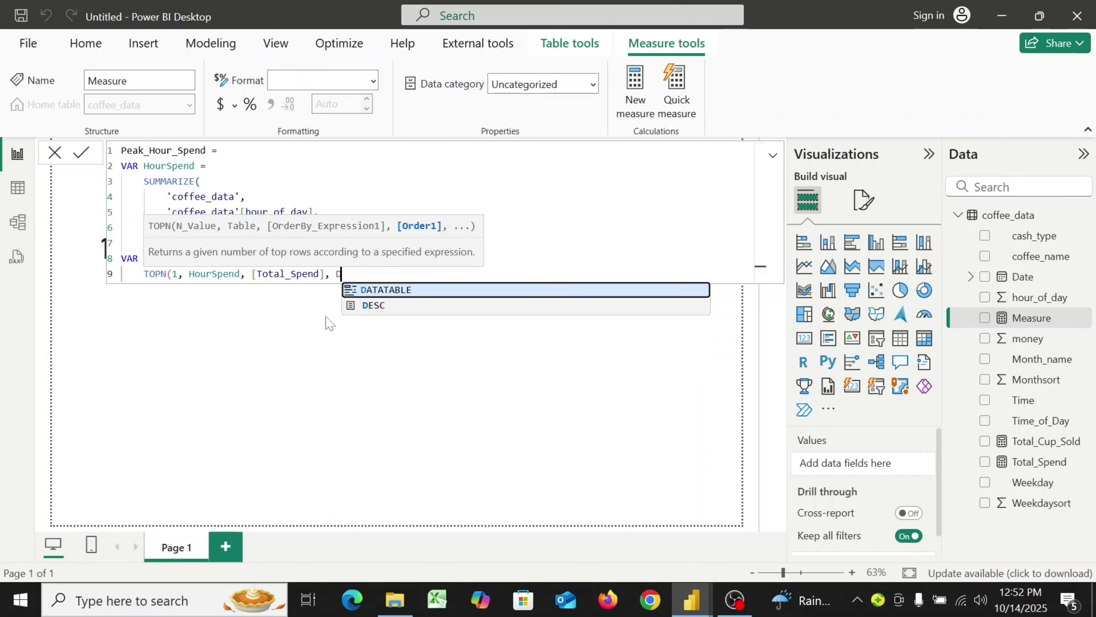
pyautogui.click(405, 306)
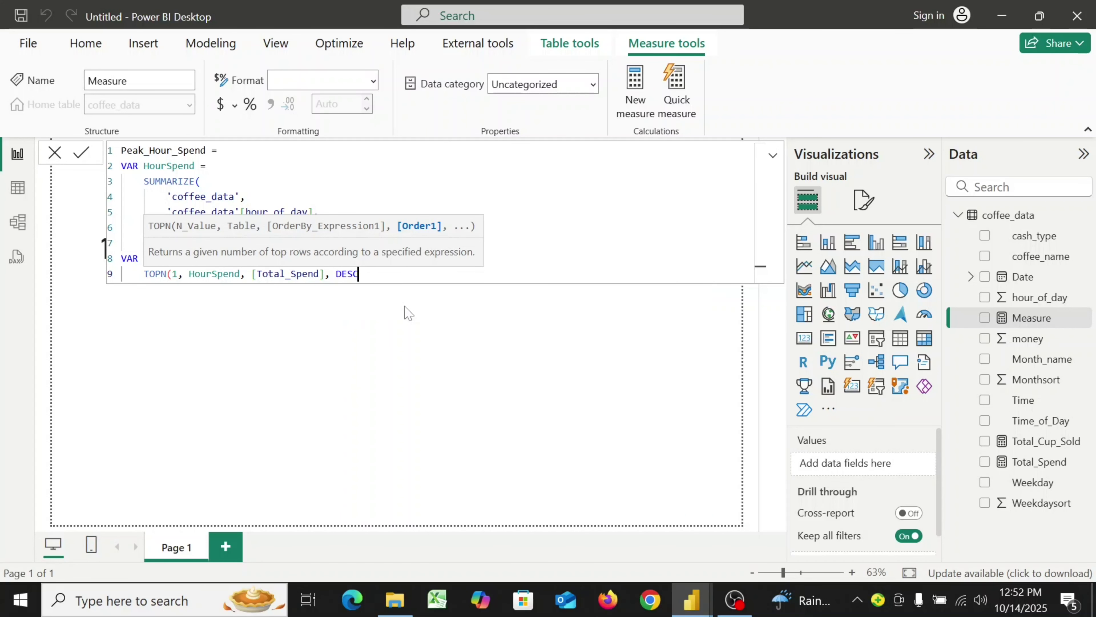
pyautogui.write(')')
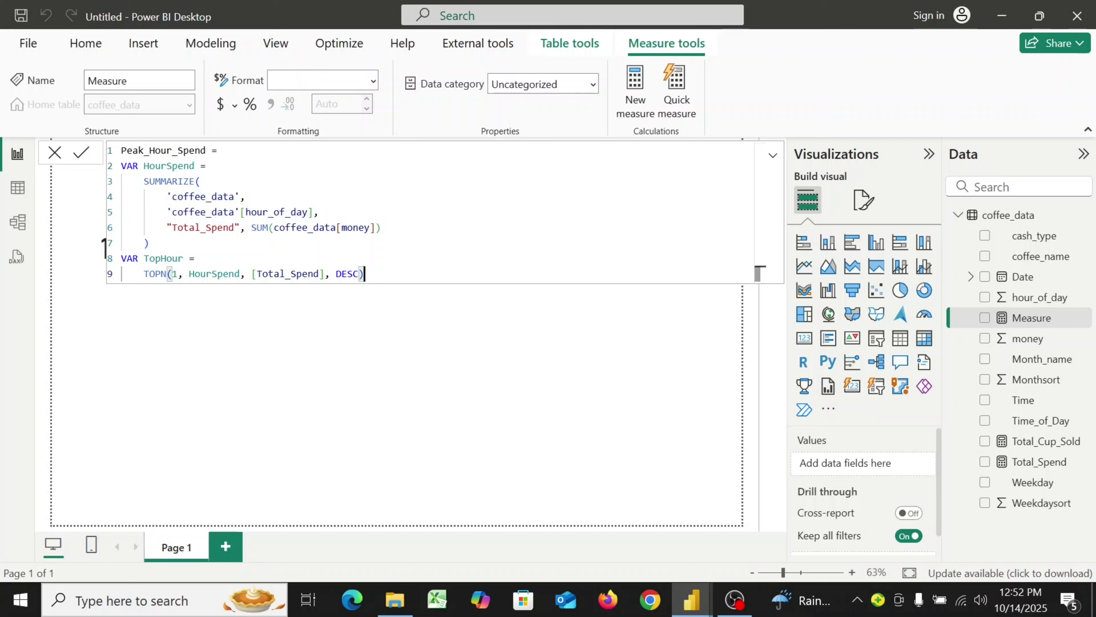
# - Add a RETURN line after the TopHour variable, followed by a new line for the result expression
pyautogui.hotkey('shift', 'Return')
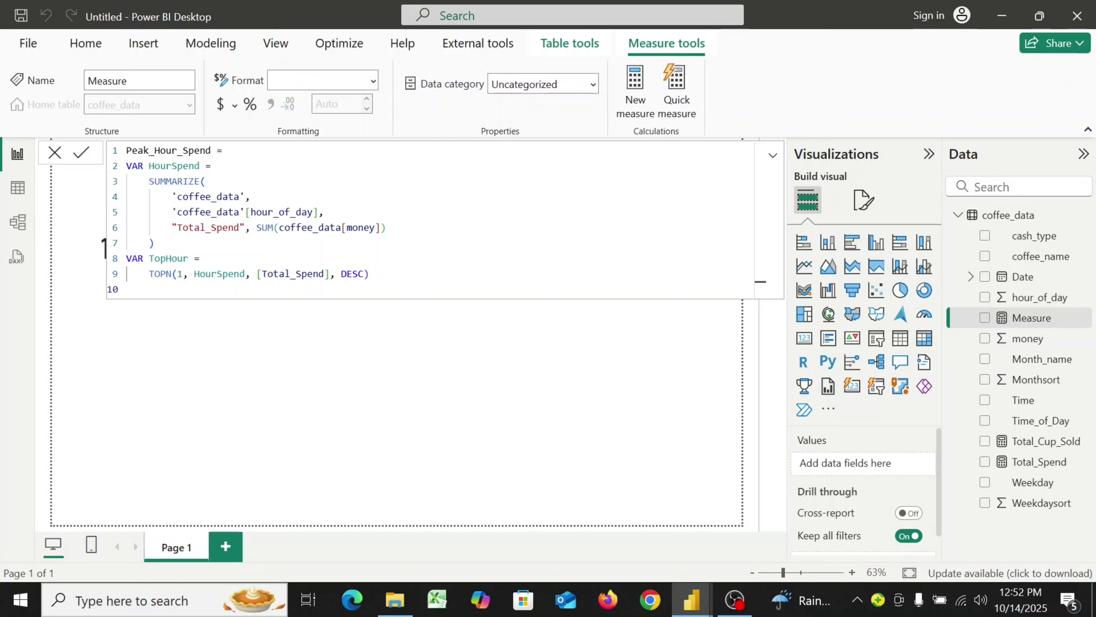
pyautogui.write('RETURN')
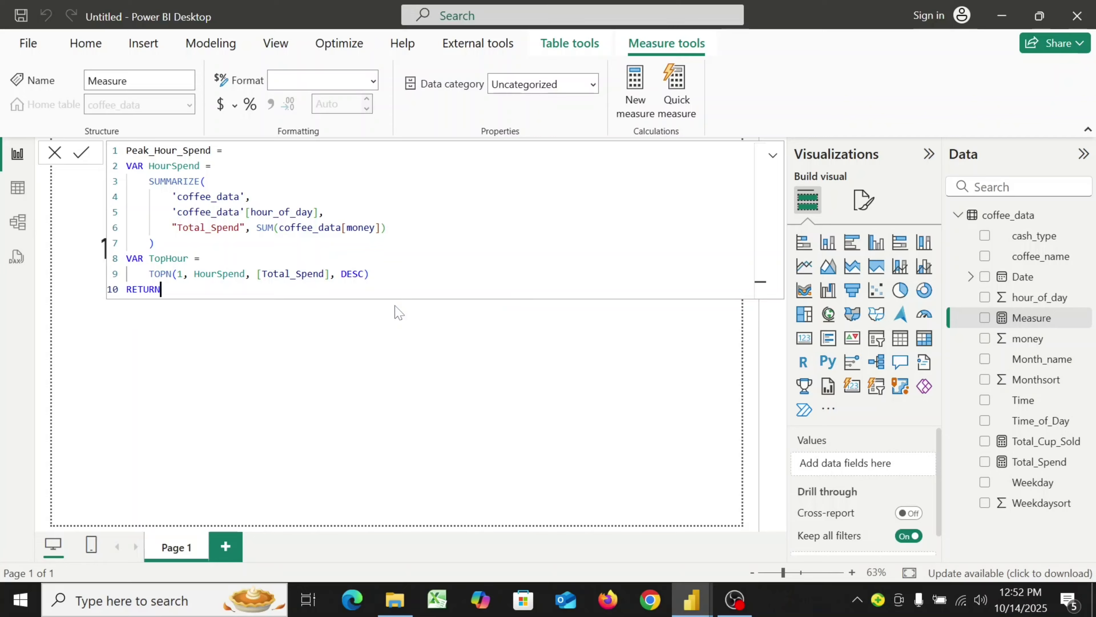
pyautogui.hotkey('shift', 'Return')
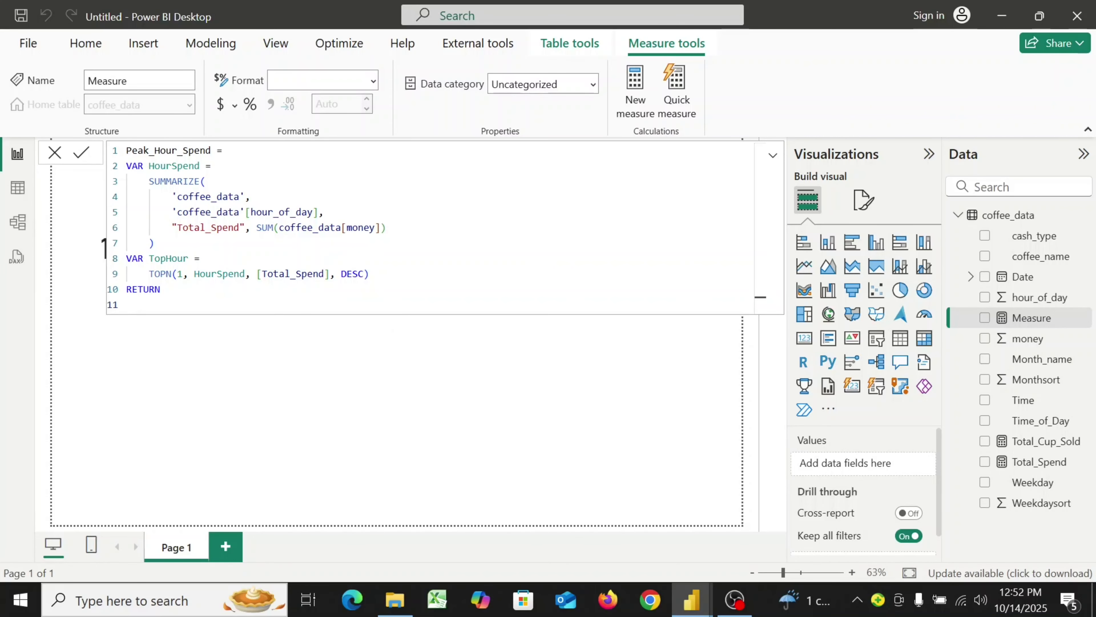
# - Enter MAXX(TopHour, [Total_Spend]) as the indented return expression and commit the Peak_Hour_Spend measure
pyautogui.press('Tab')
pyautogui.write('M')
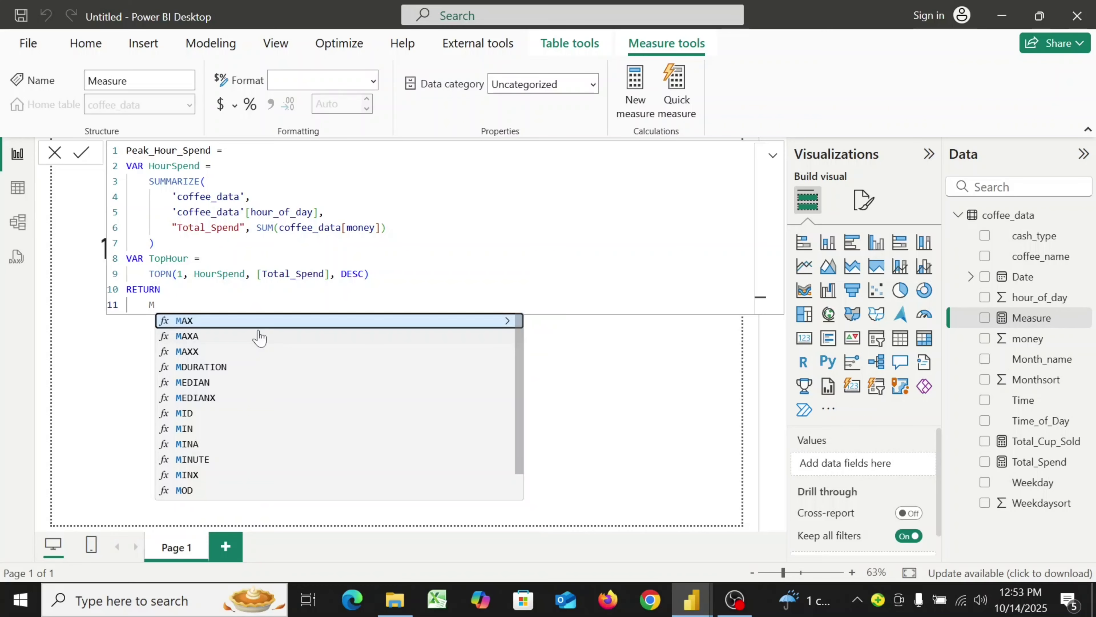
pyautogui.click(196, 351)
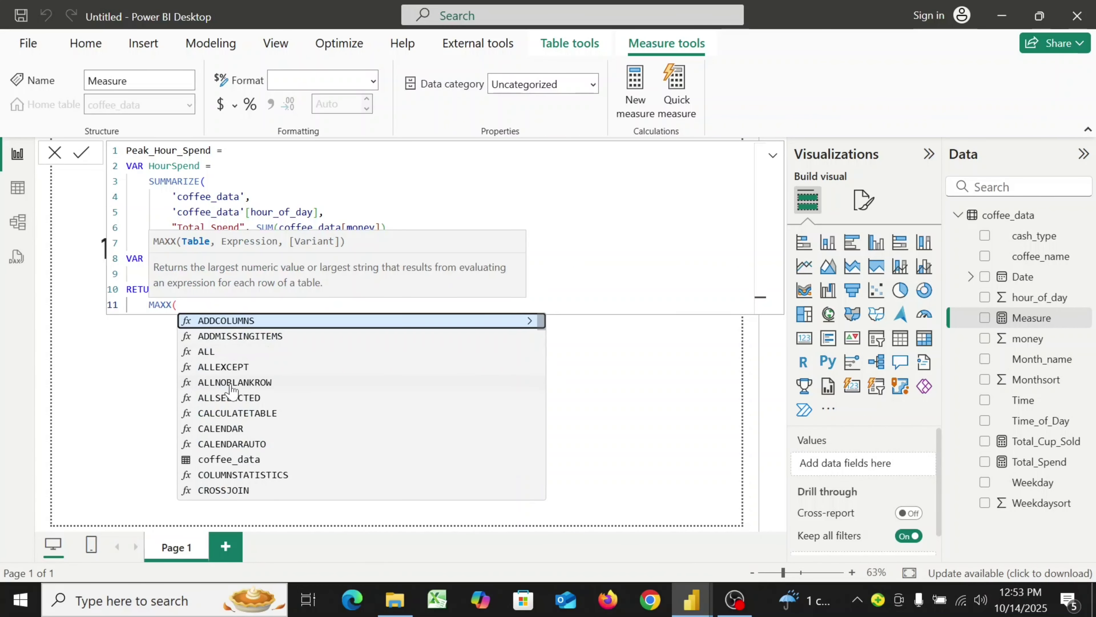
pyautogui.write('T')
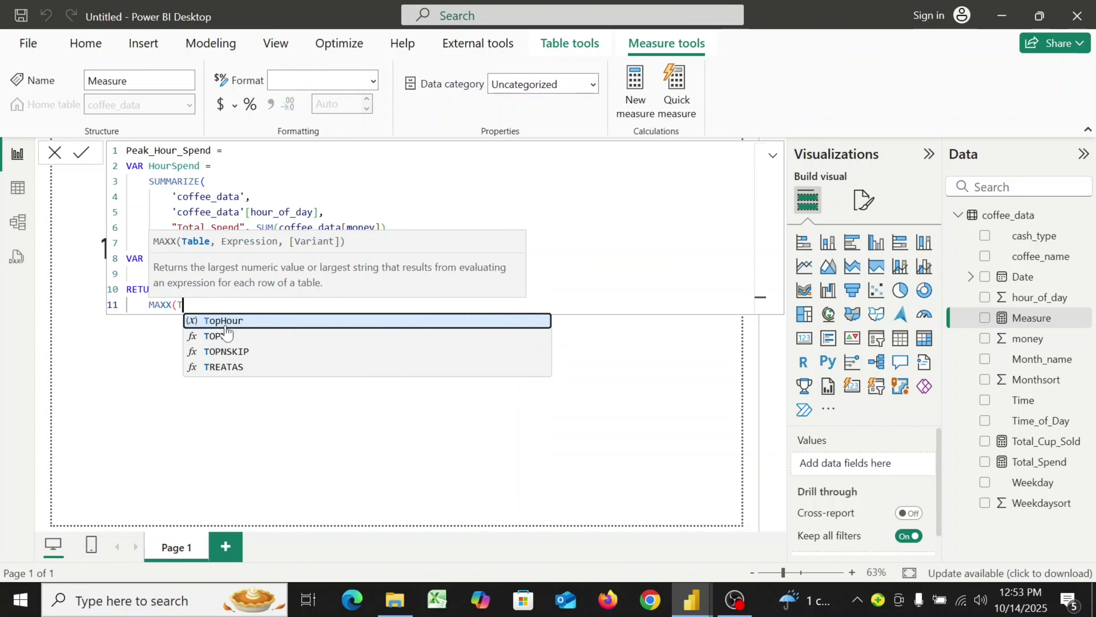
pyautogui.click(241, 322)
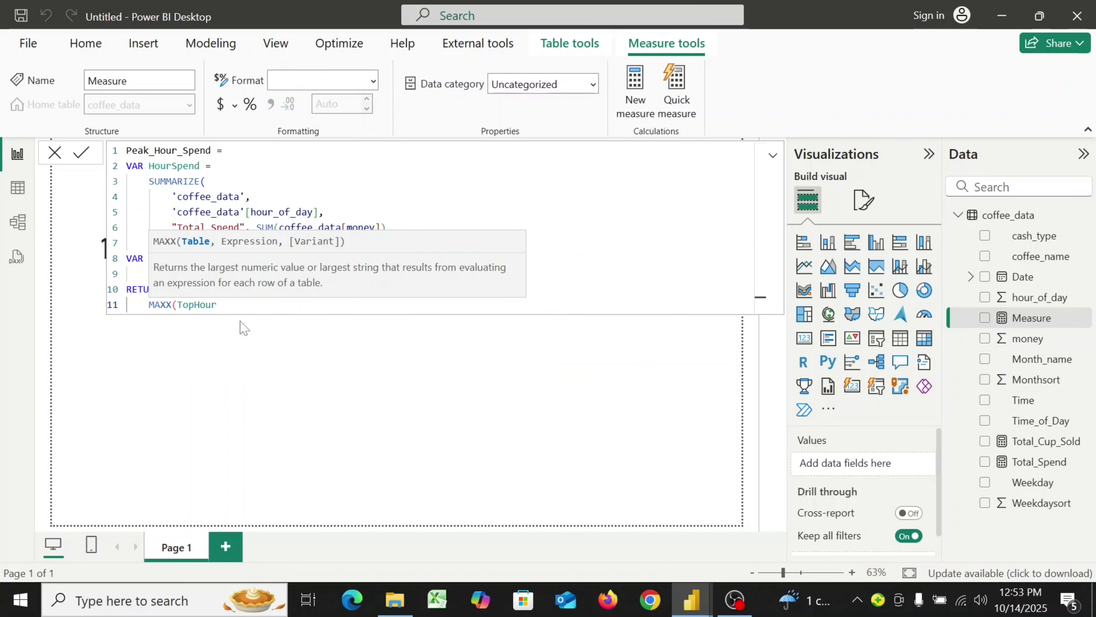
pyautogui.write(', [')
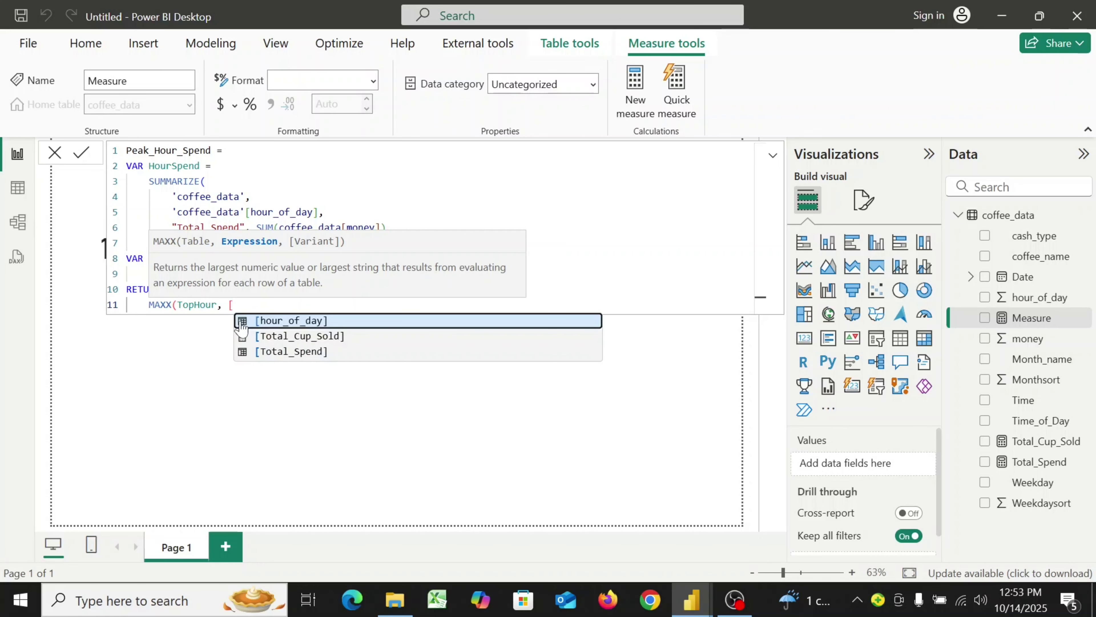
pyautogui.write('T')
pyautogui.click(301, 337)
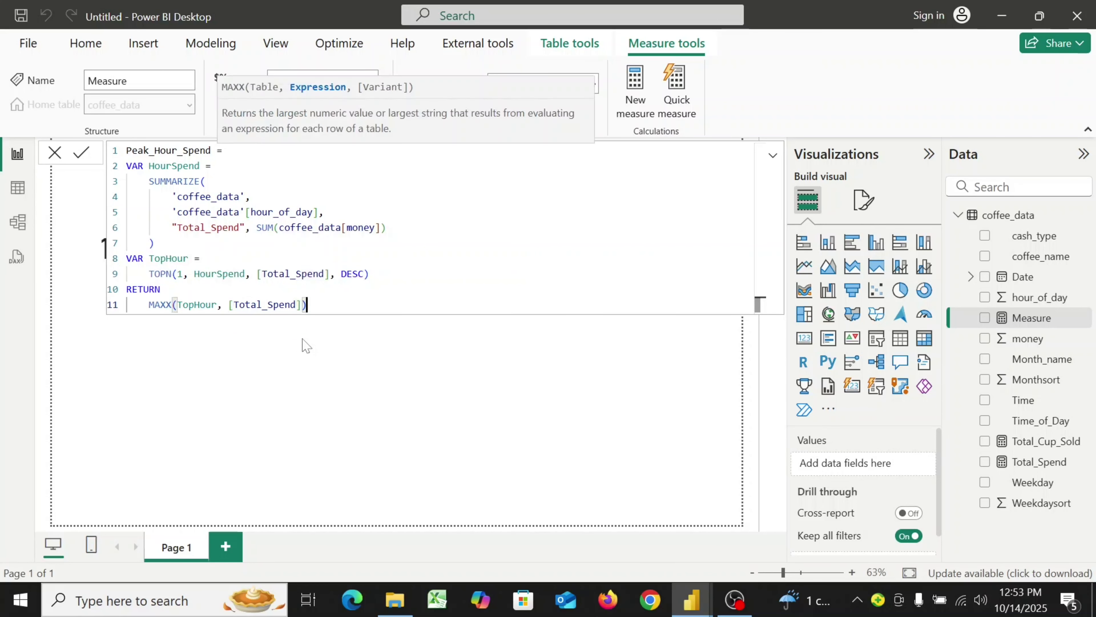
pyautogui.write(')')
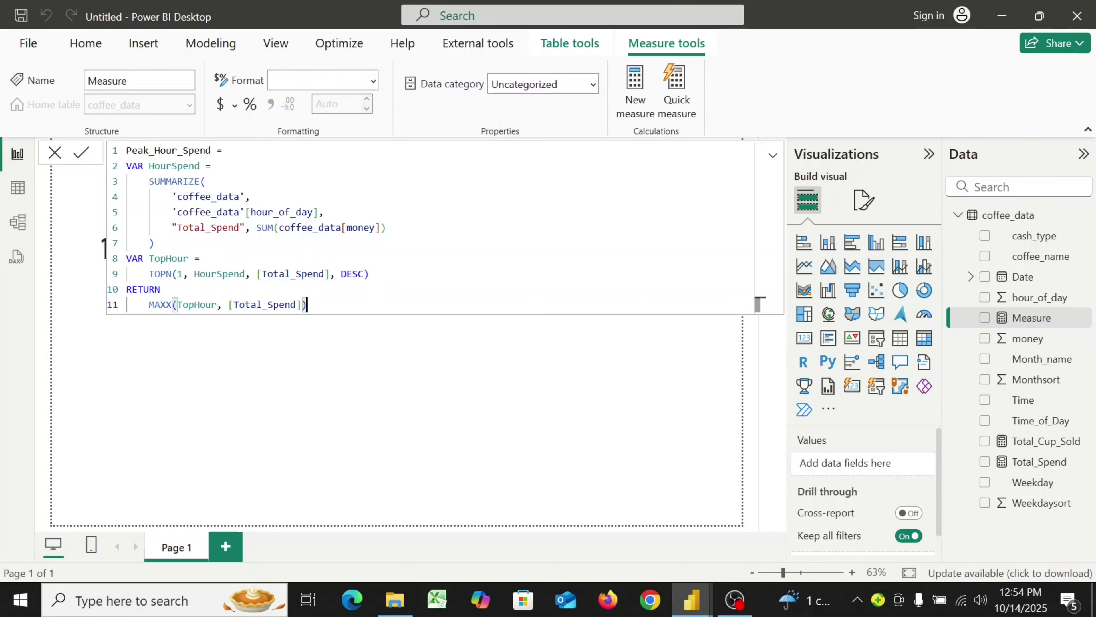
pyautogui.click(83, 155)
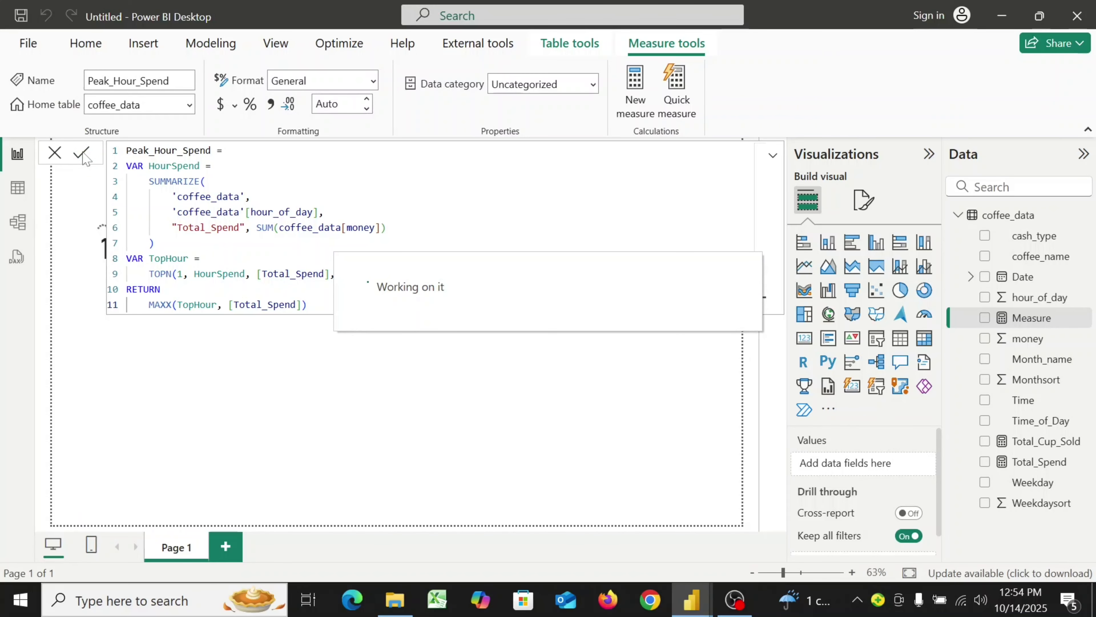
# - Format the Peak_Hour_Spend measure as ₹ Bodo (India) currency and close the formula editor
pyautogui.click(234, 105)
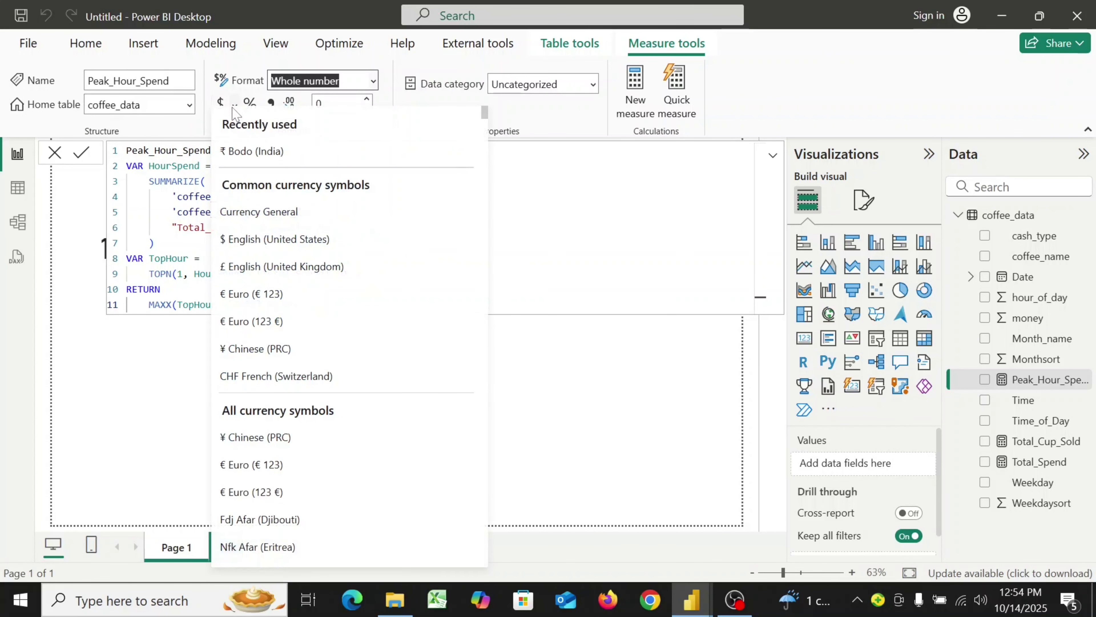
pyautogui.click(242, 161)
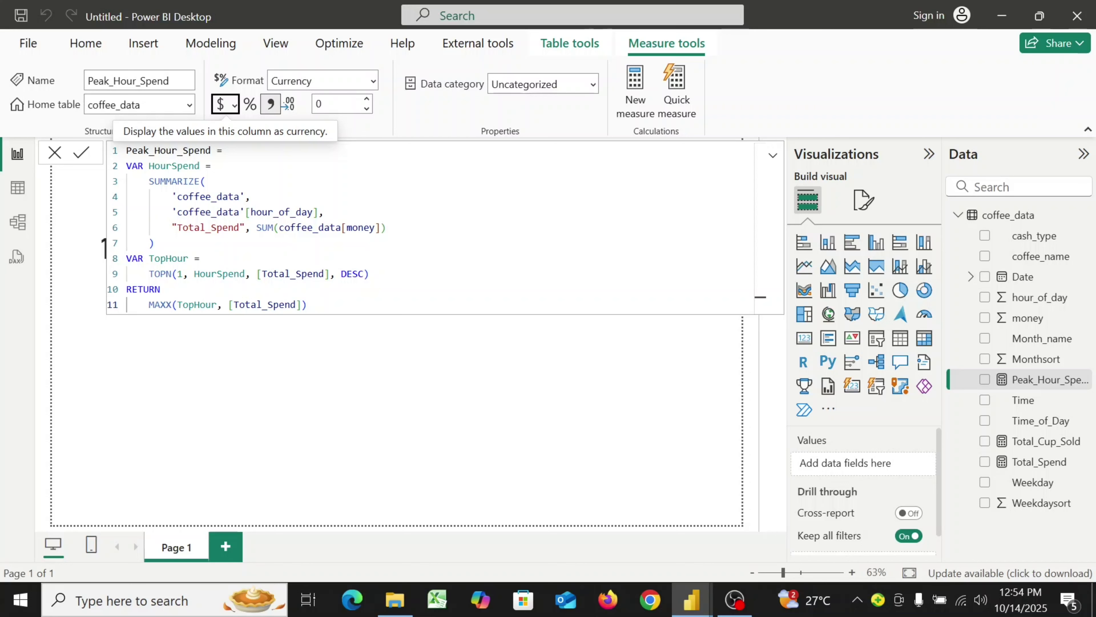
pyautogui.click(55, 152)
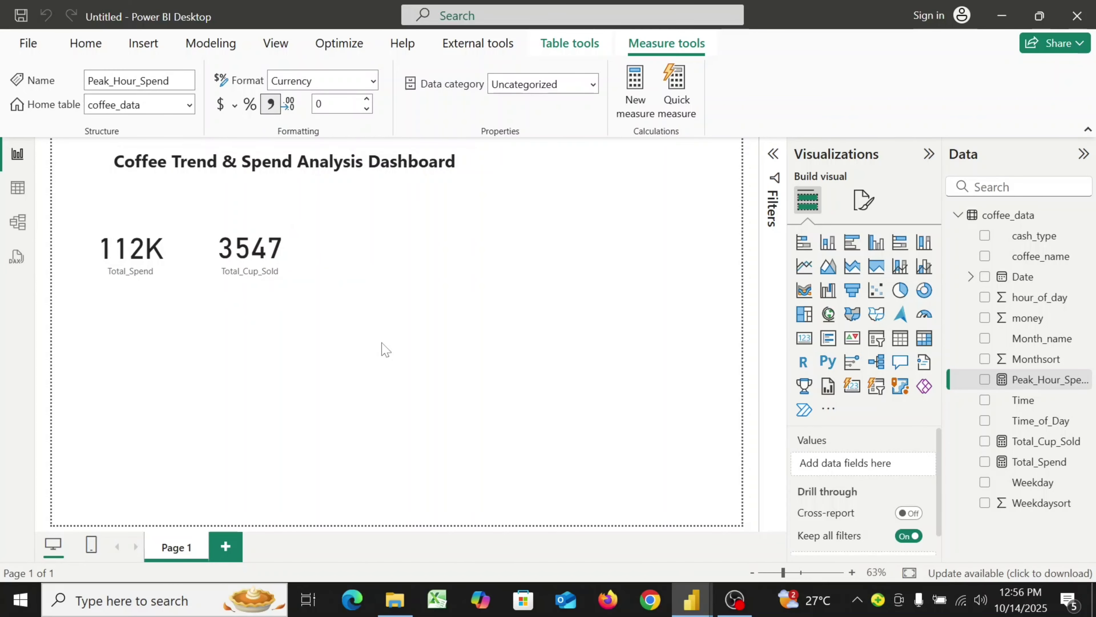
# - Add a small card visual directly below the Total_Spend card, showing the Peak_Hour_Spend measure
pyautogui.click(805, 338)
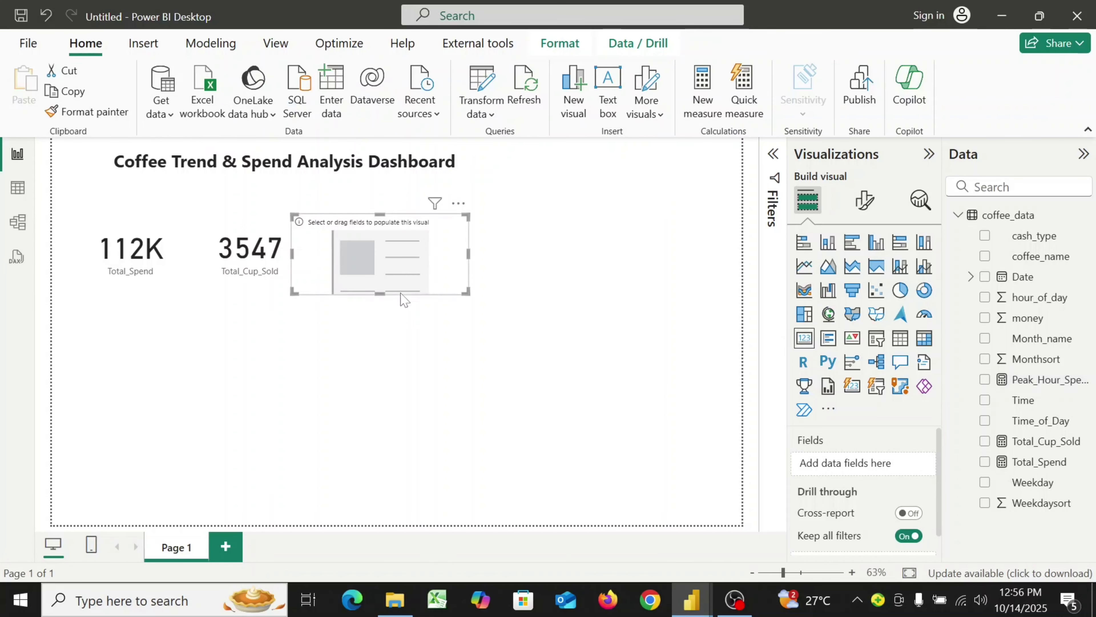
pyautogui.moveTo(465, 291); pyautogui.dragTo(373, 278)
pyautogui.moveTo(322, 246); pyautogui.dragTo(121, 322)
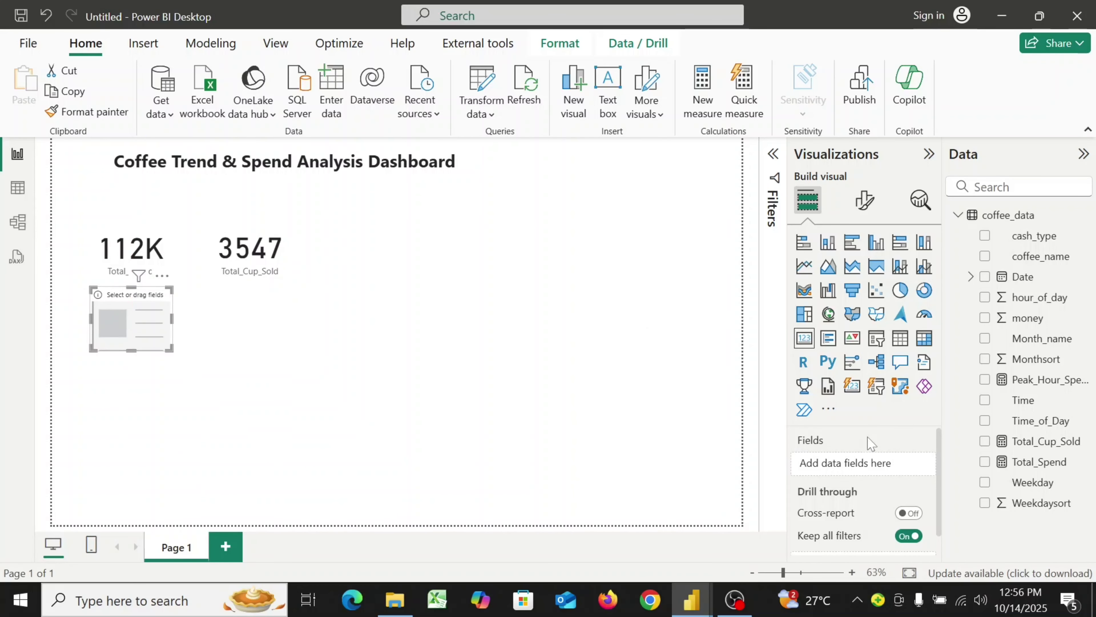
pyautogui.moveTo(1047, 382); pyautogui.dragTo(869, 471)
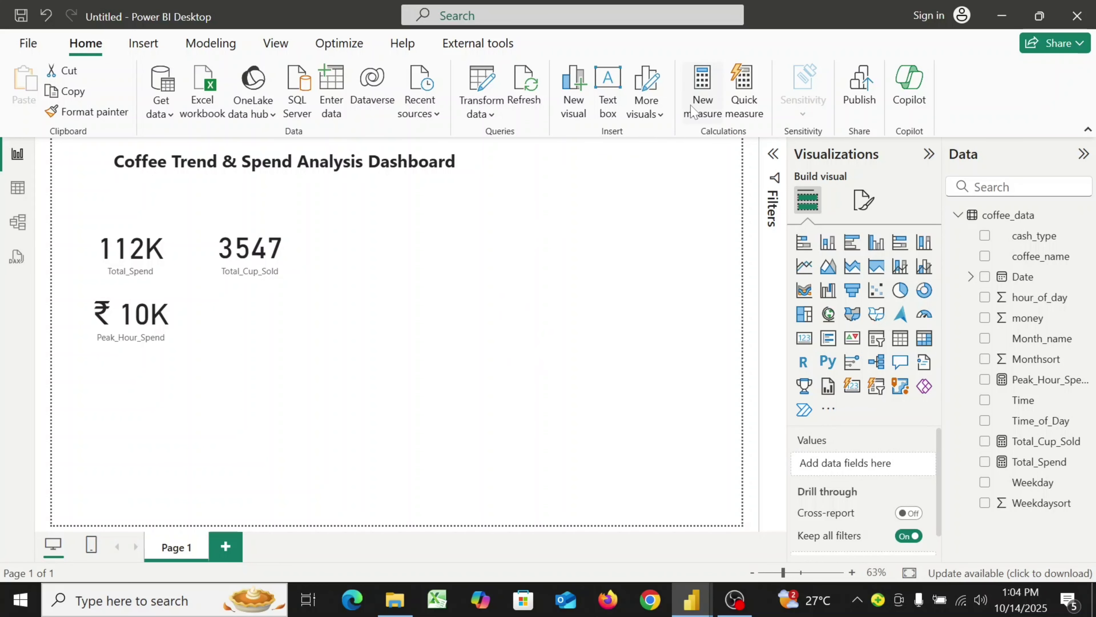
# - Create a new measure named Peak_Hour_Cups and begin its formula body on a second line
pyautogui.click(692, 111)
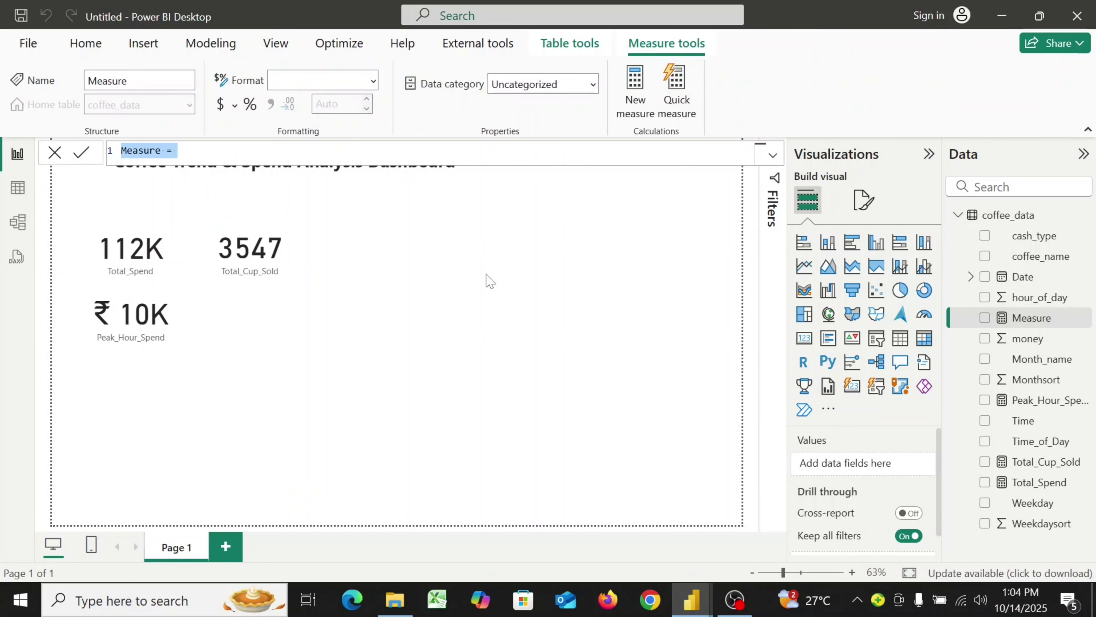
pyautogui.write('Peak')
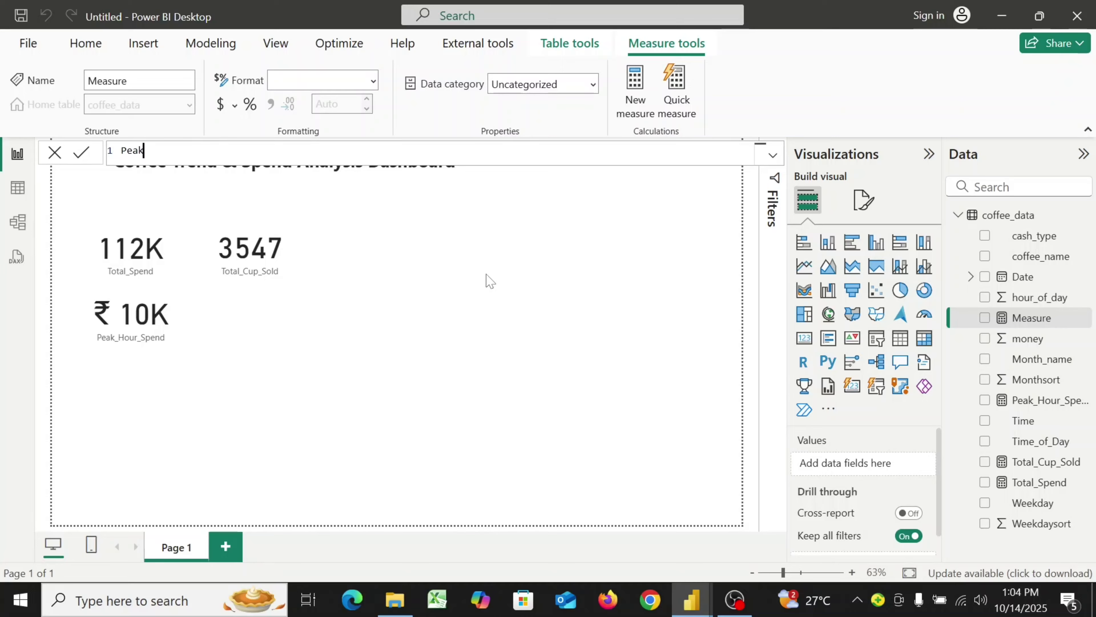
pyautogui.write('_Hour_Cups =')
pyautogui.hotkey('shift', 'Return')
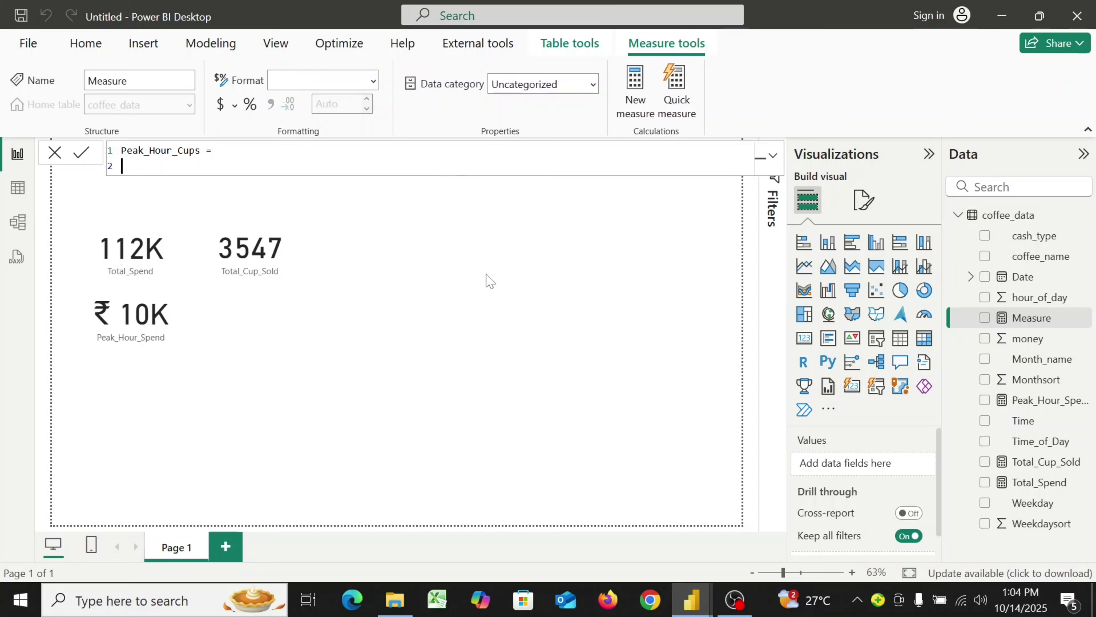
# - Declare a variable named HourCups in the Peak_Hour_Cups formula, with its expression starting on a new line
pyautogui.write('VAR')
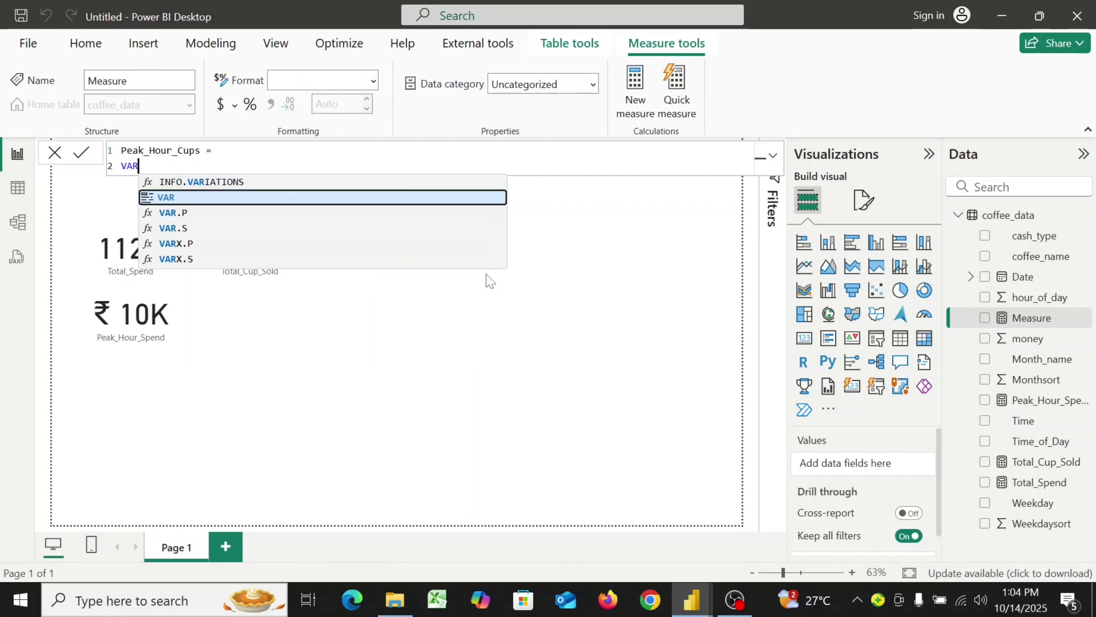
pyautogui.click(452, 197)
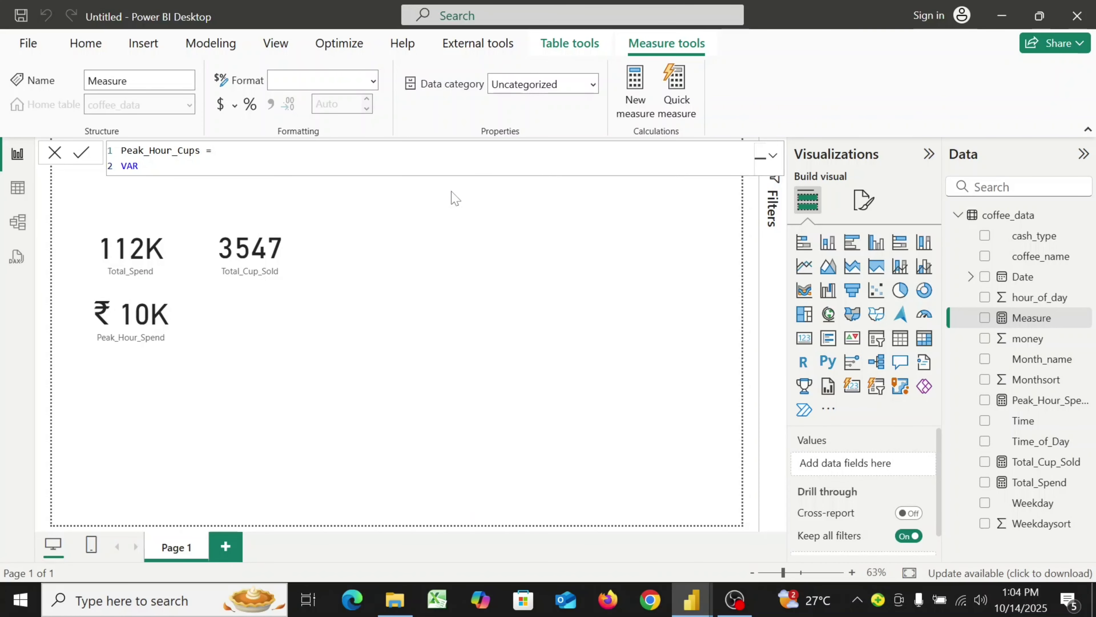
pyautogui.write('HourCups =')
pyautogui.hotkey('shift', 'Return')
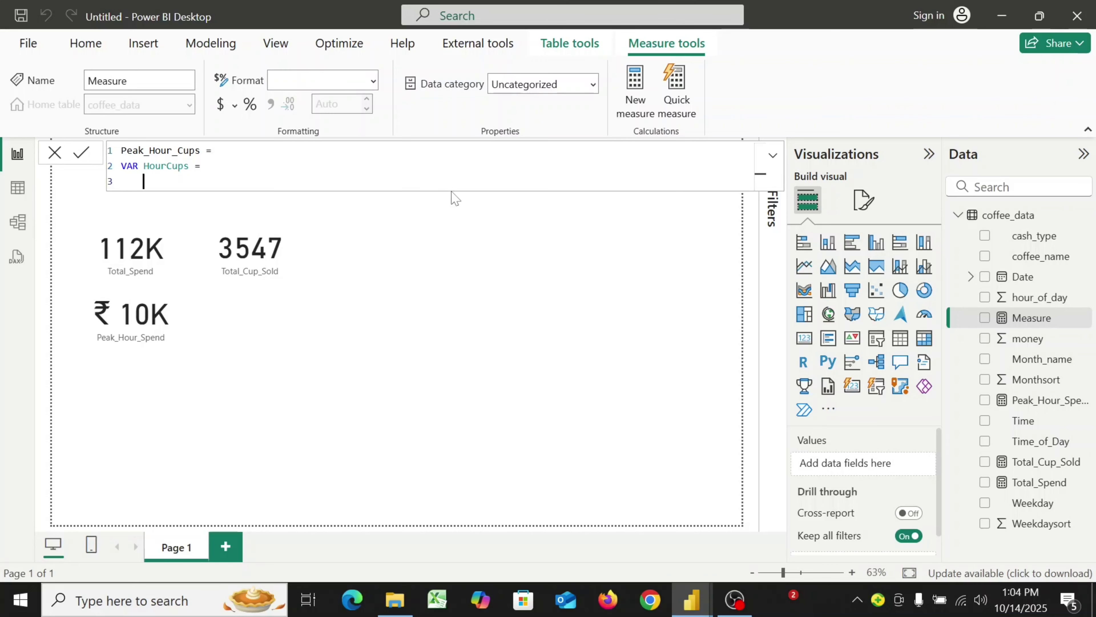
# - Define HourCups with an indented SUMMARIZE over 'coffee_data' grouped by 'coffee_data'[hour_of_day], placing each argument on its own line
pyautogui.press('Tab')
pyautogui.write('su')
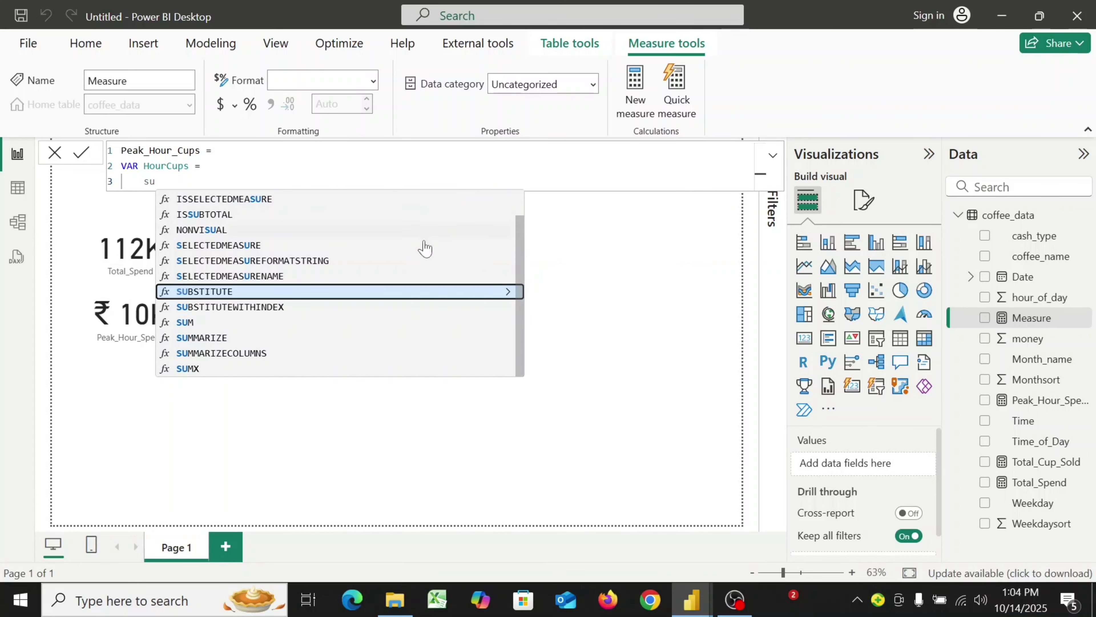
pyautogui.click(264, 338)
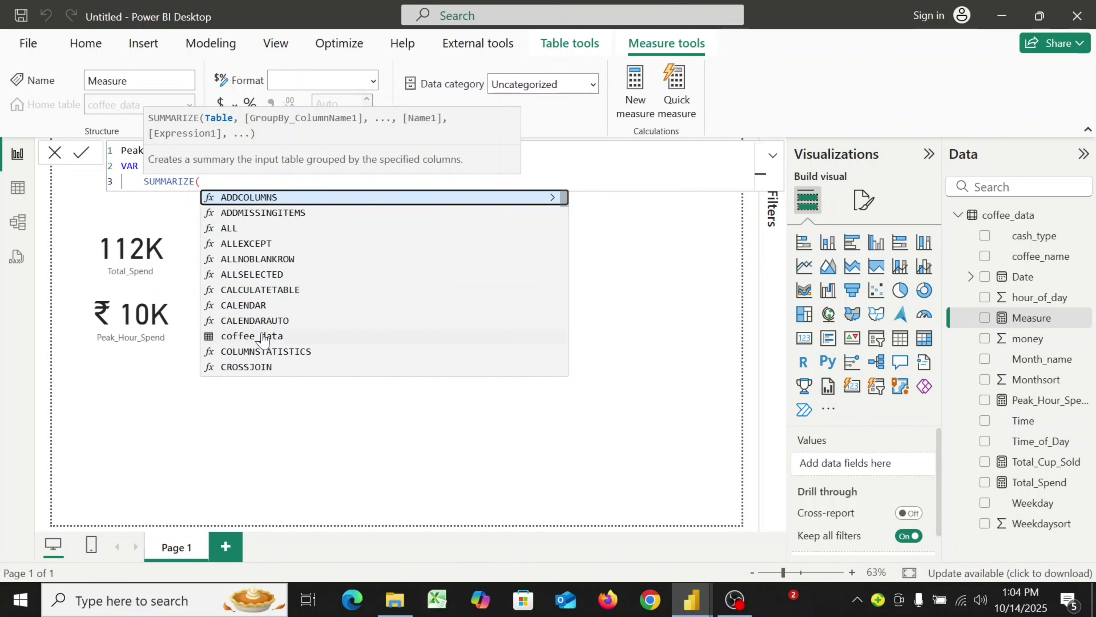
pyautogui.hotkey('shift', 'Return')
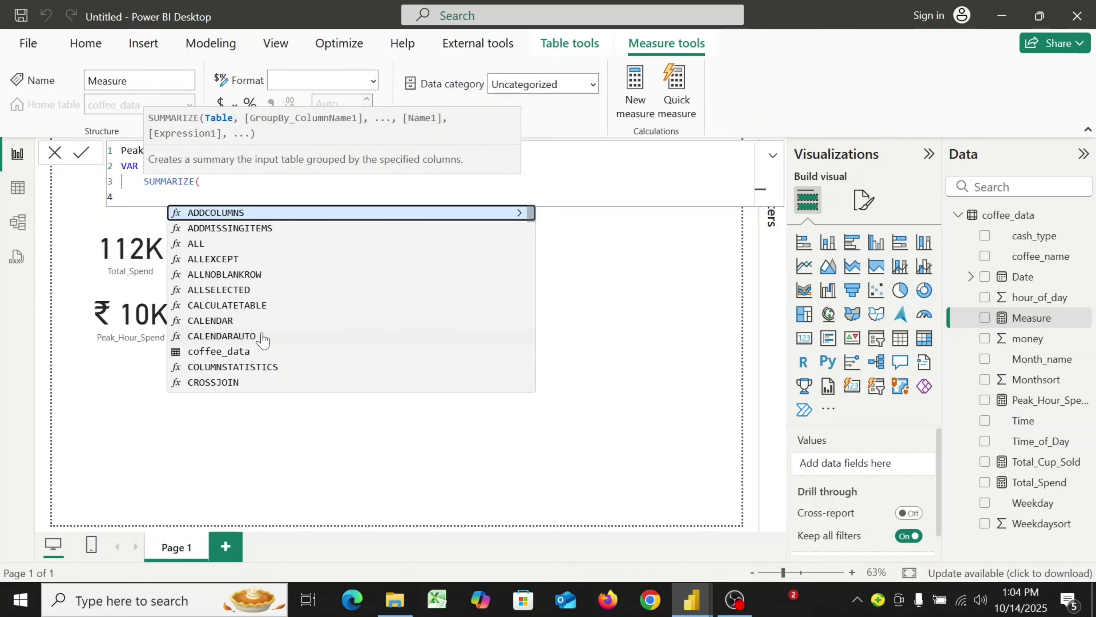
pyautogui.write("'")
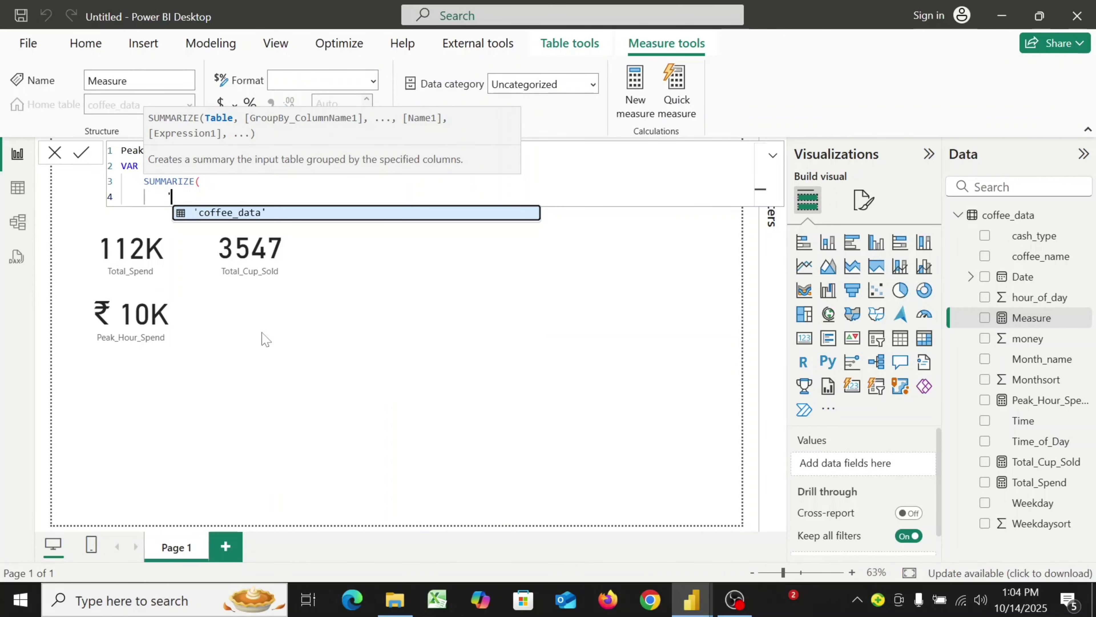
pyautogui.click(278, 217)
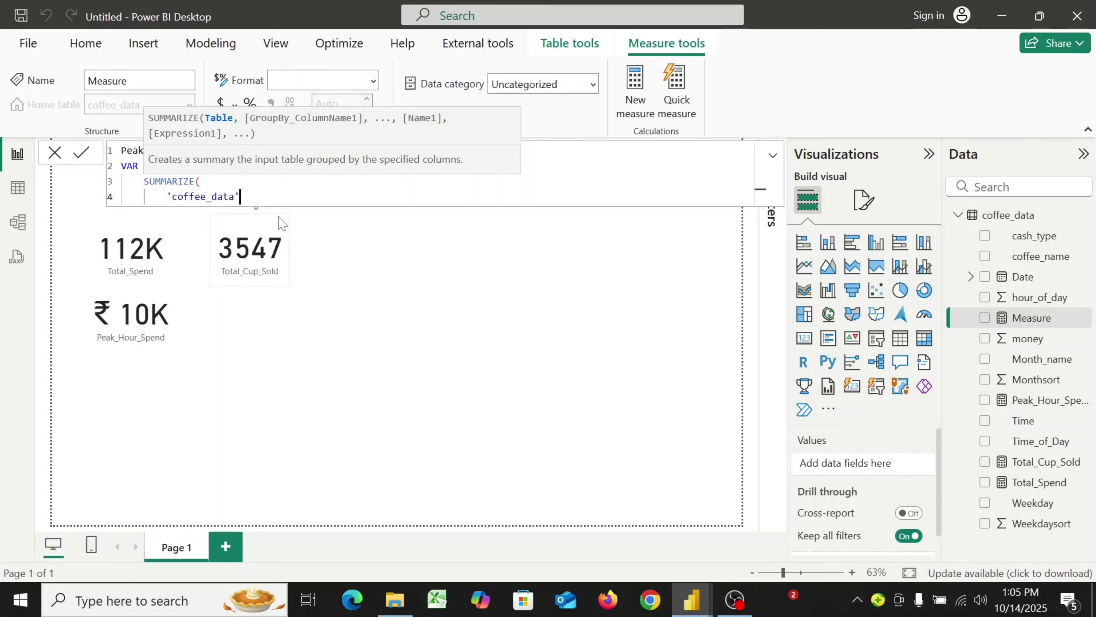
pyautogui.write(',')
pyautogui.hotkey('shift', 'Return')
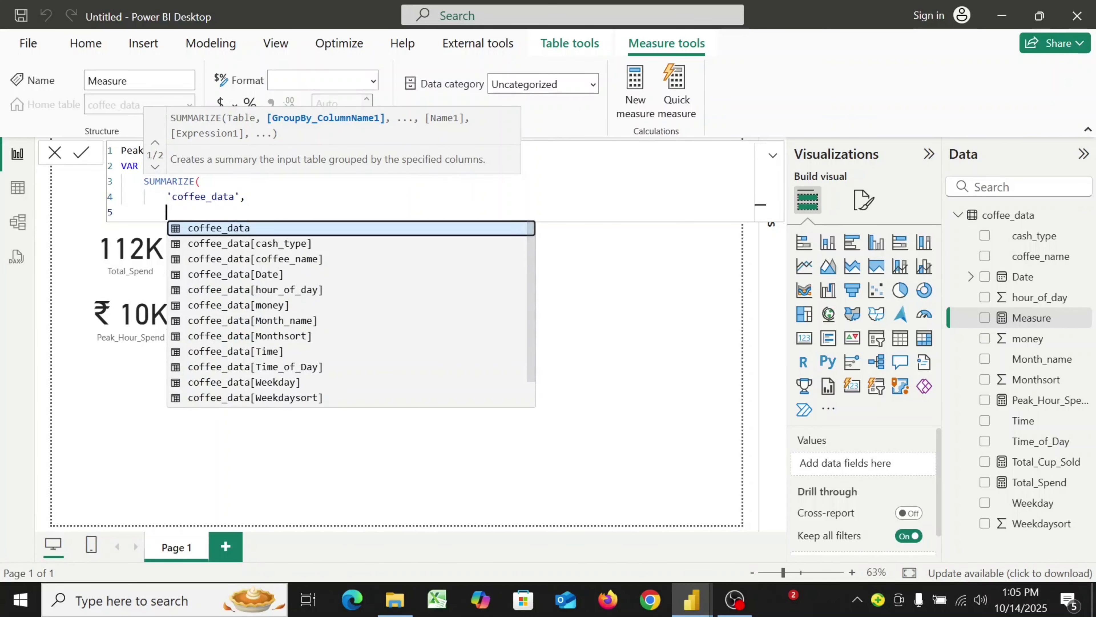
pyautogui.write("'")
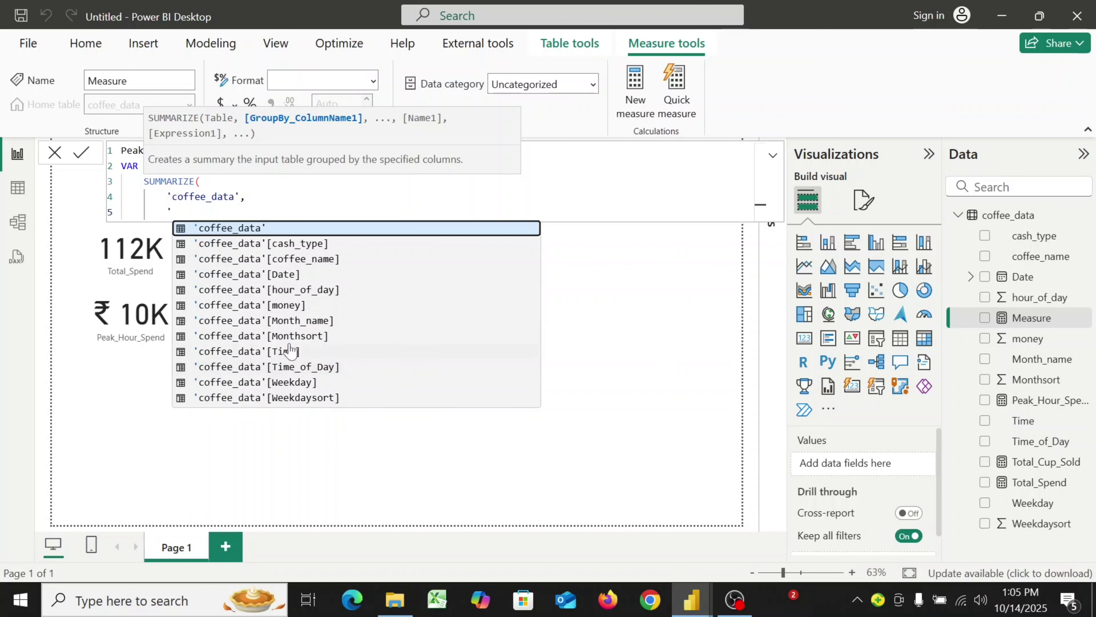
pyautogui.click(287, 298)
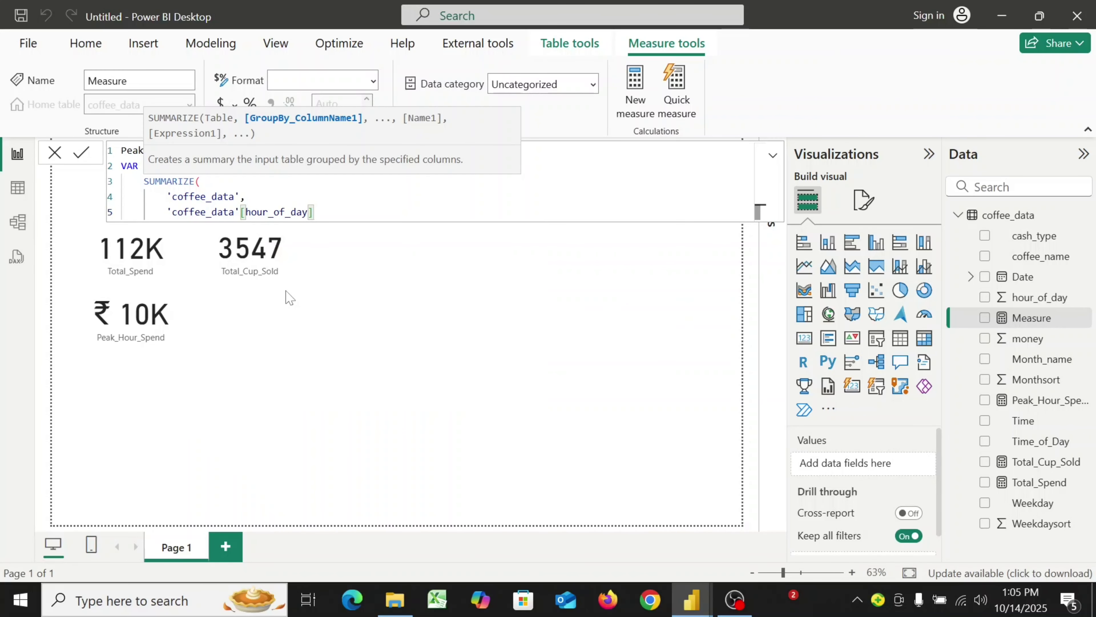
pyautogui.write(',')
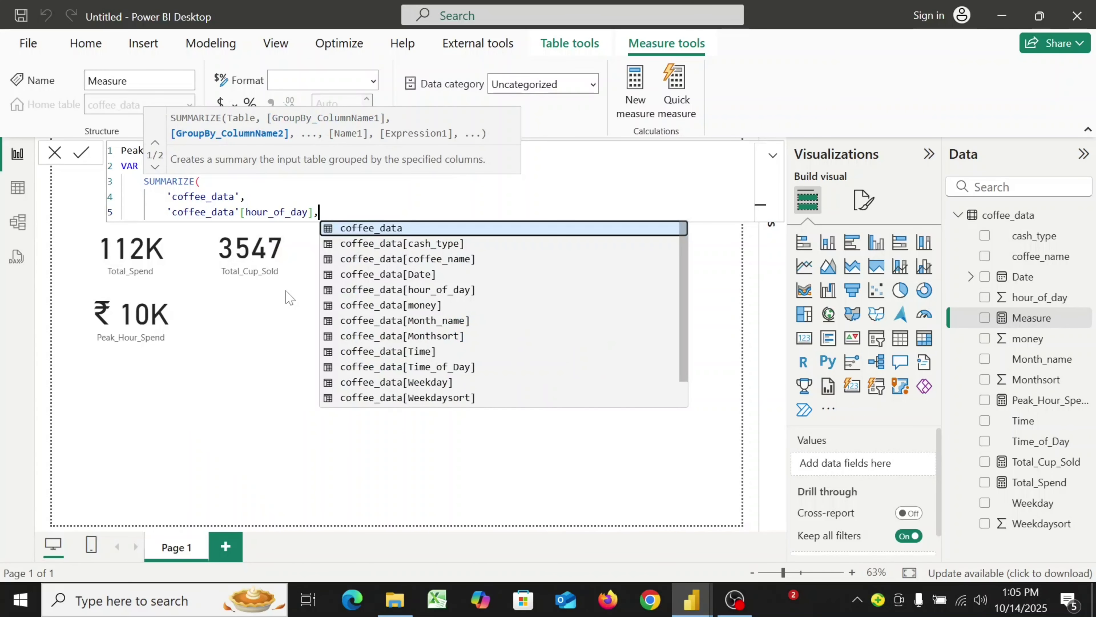
pyautogui.hotkey('shift', 'Return')
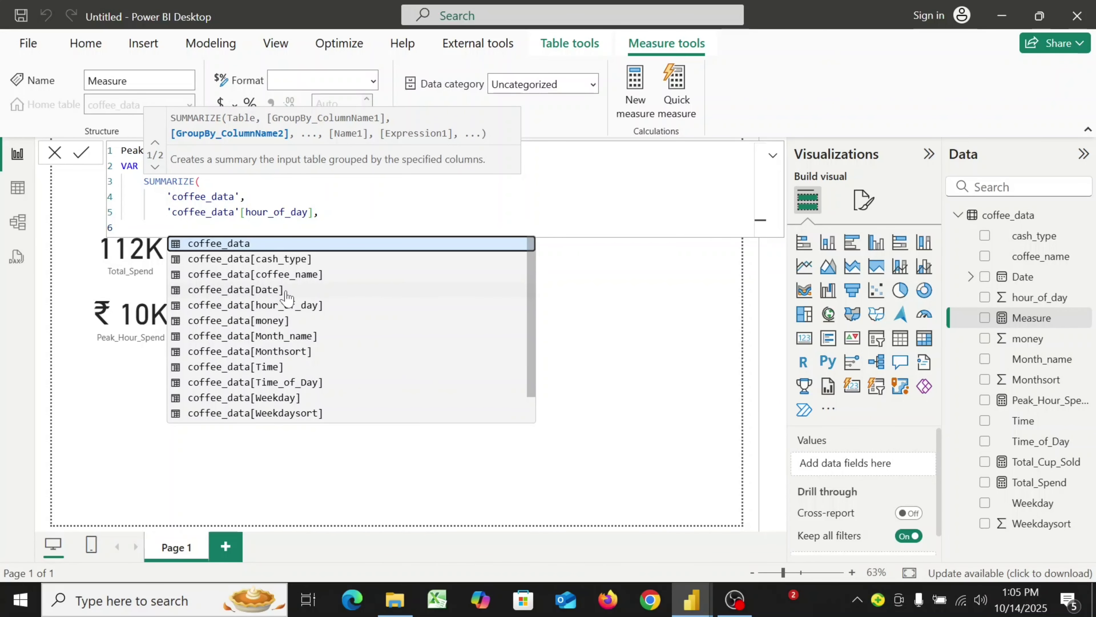
# - Add a "TotalCups" column computed as COUNTROWS('coffee_data') to the SUMMARIZE and close the function on its own line
pyautogui.write('"')
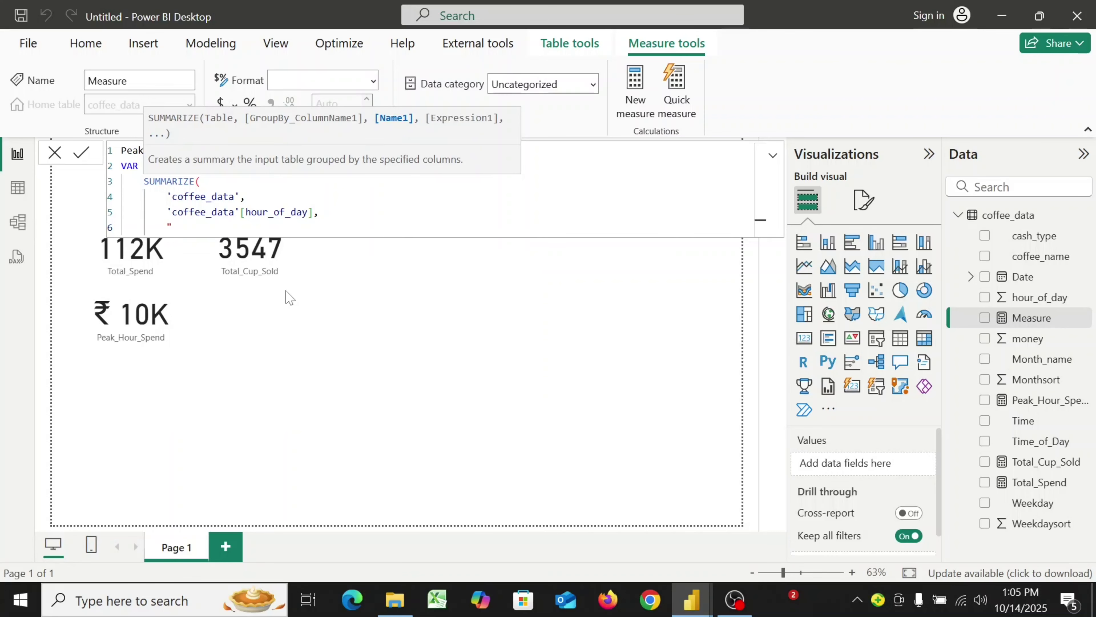
pyautogui.write('T')
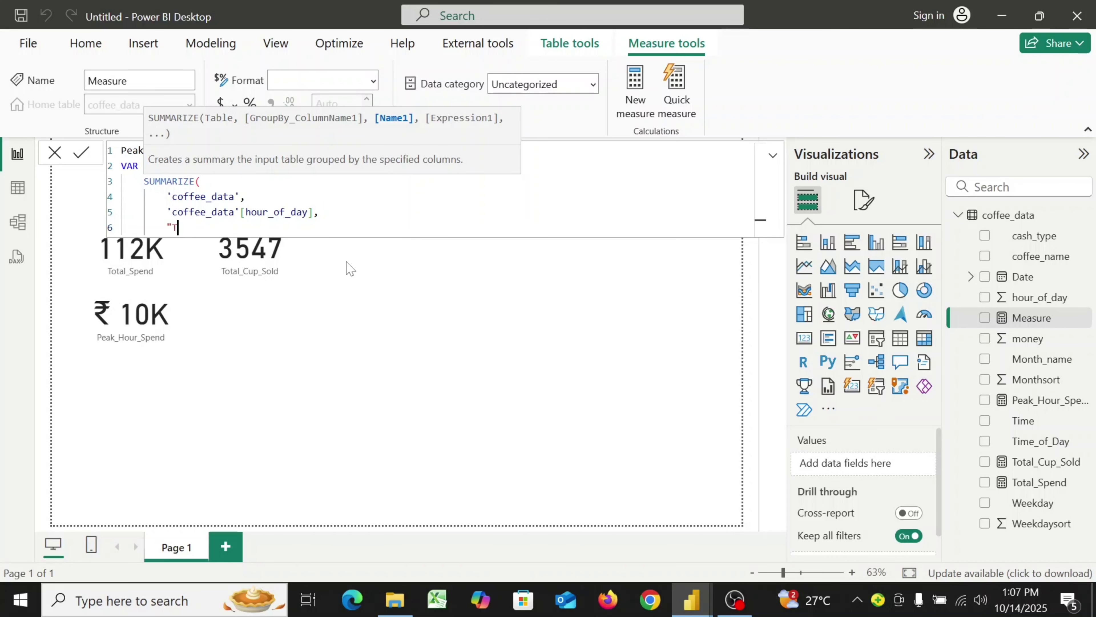
pyautogui.write('otalCups",')
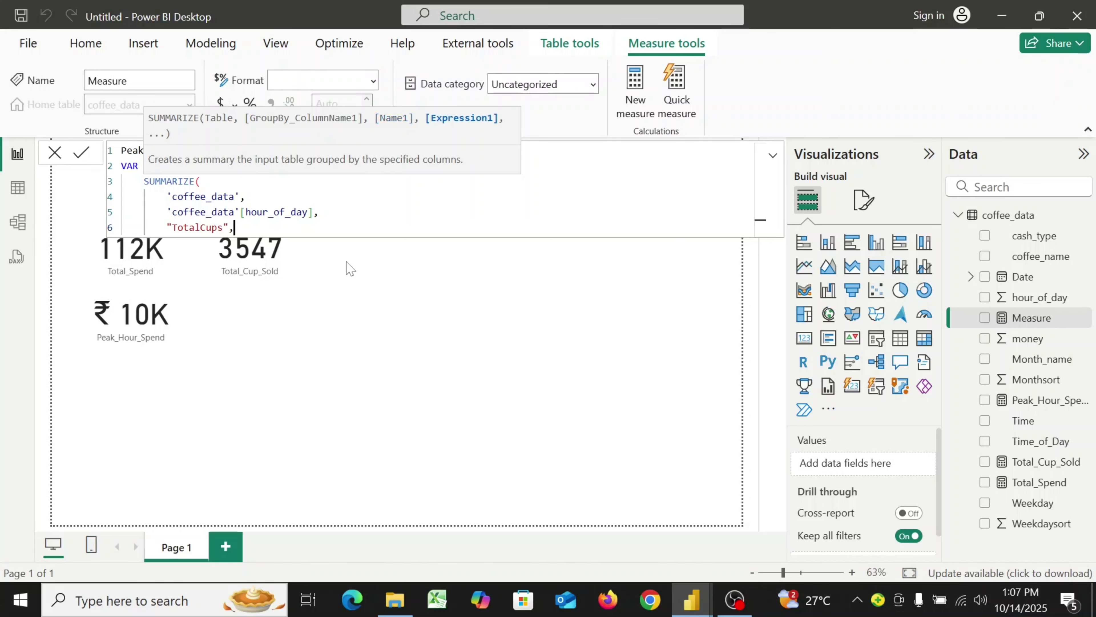
pyautogui.write('cou')
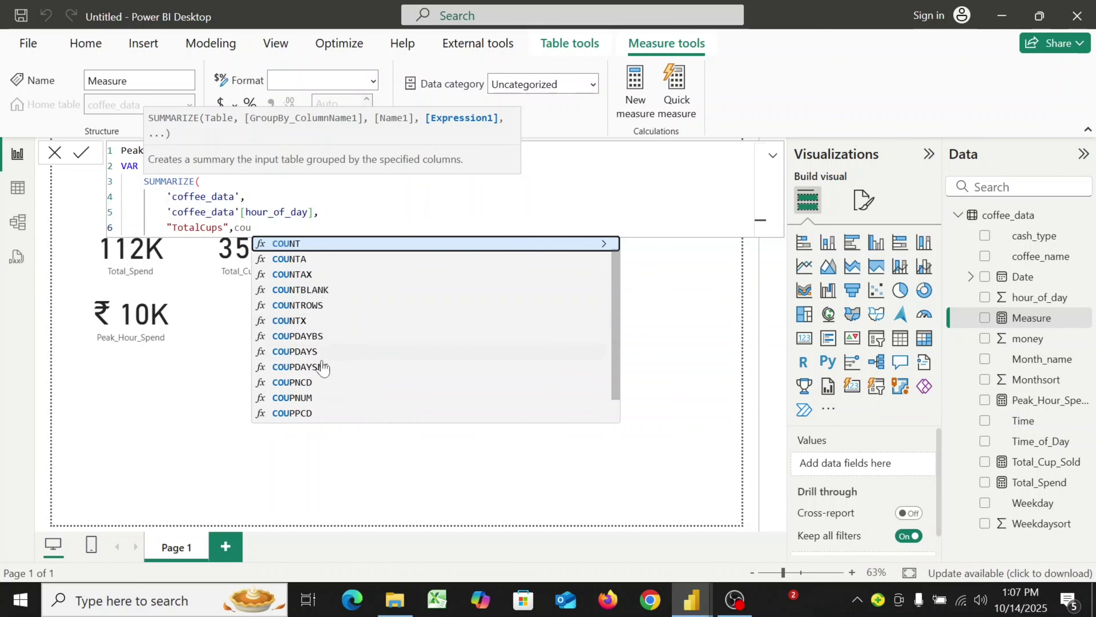
pyautogui.click(348, 307)
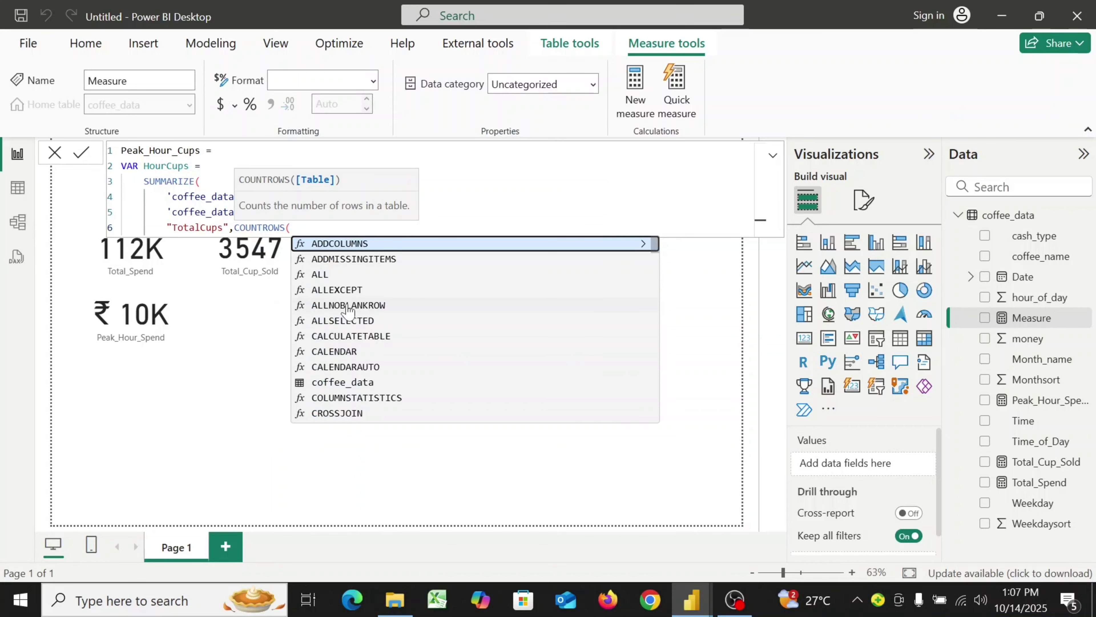
pyautogui.write("'")
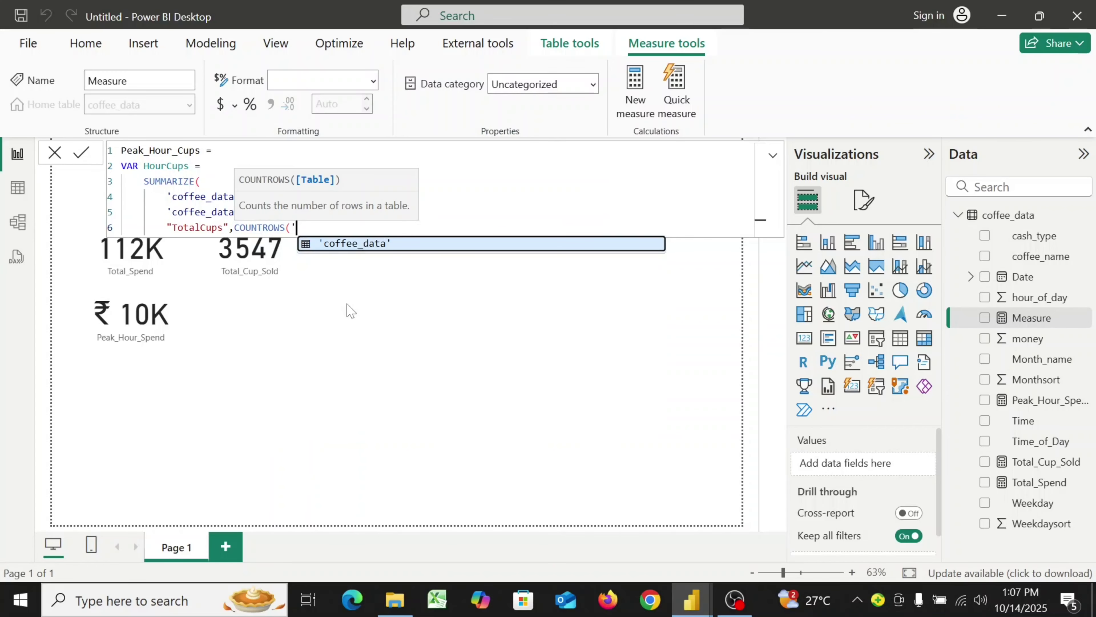
pyautogui.click(402, 247)
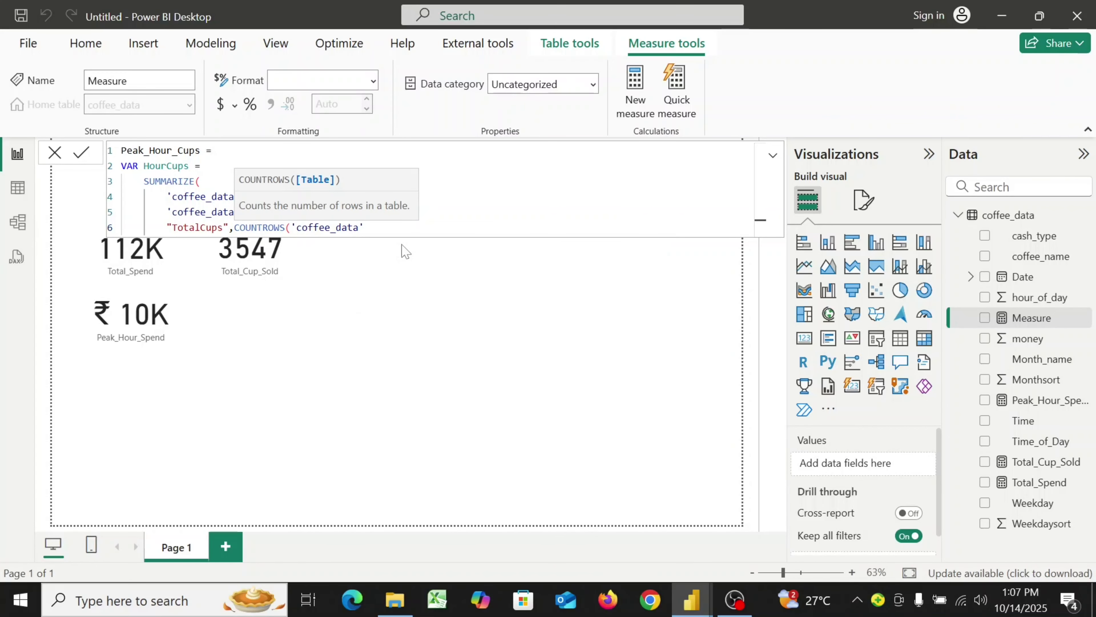
pyautogui.write(')')
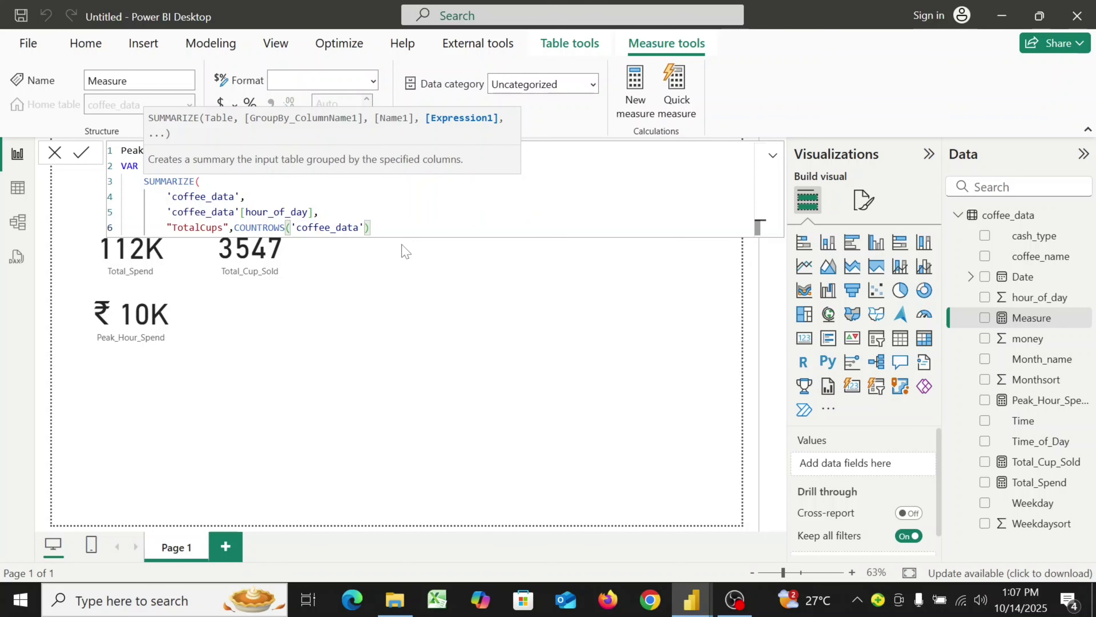
pyautogui.hotkey('shift', 'Return')
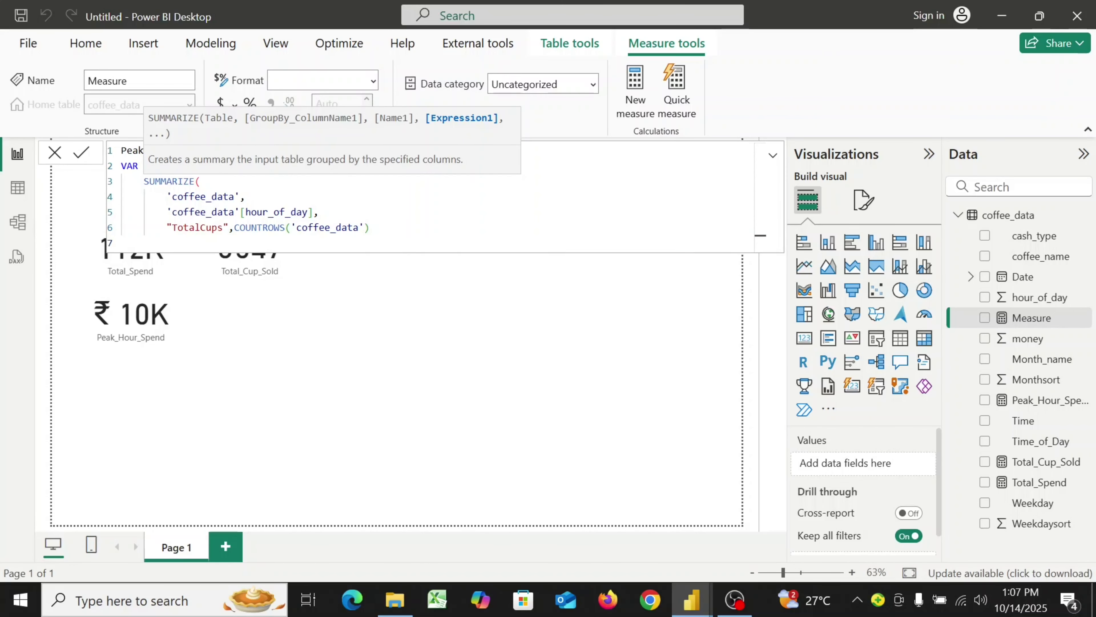
pyautogui.write(')')
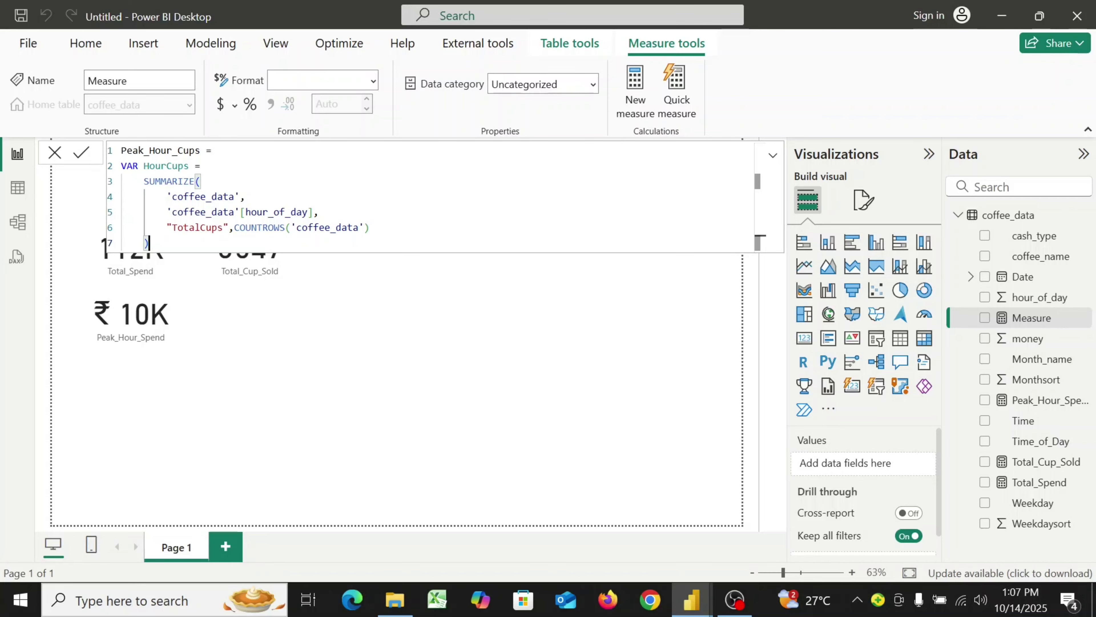
# - Declare a second variable named TopHour below the HourCups definition, with its expression starting on a new line
pyautogui.press('Return')
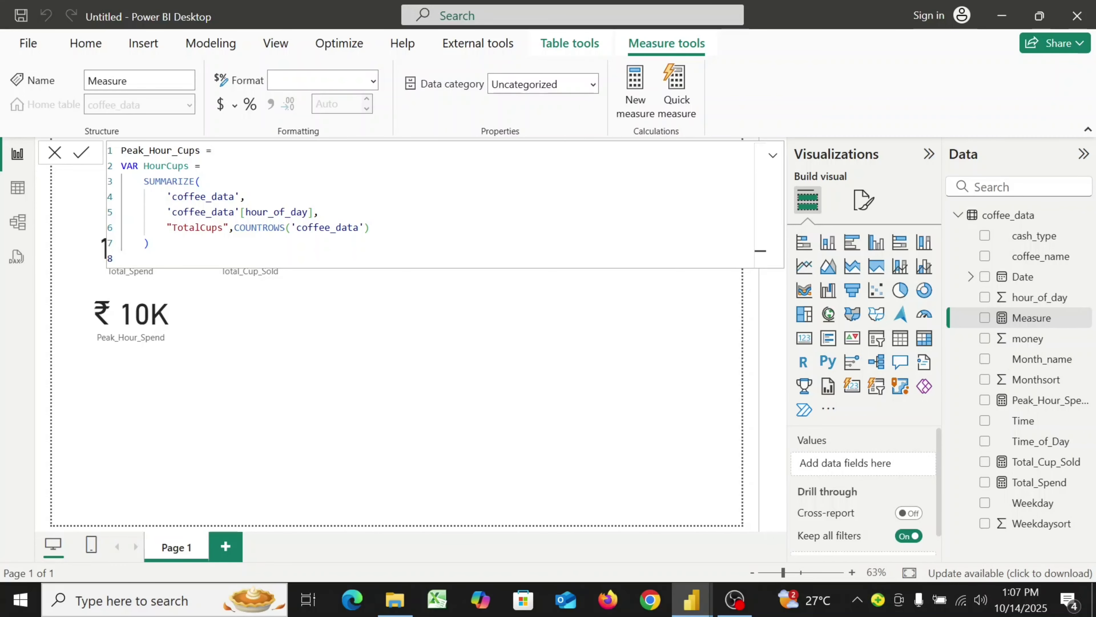
pyautogui.write('Var')
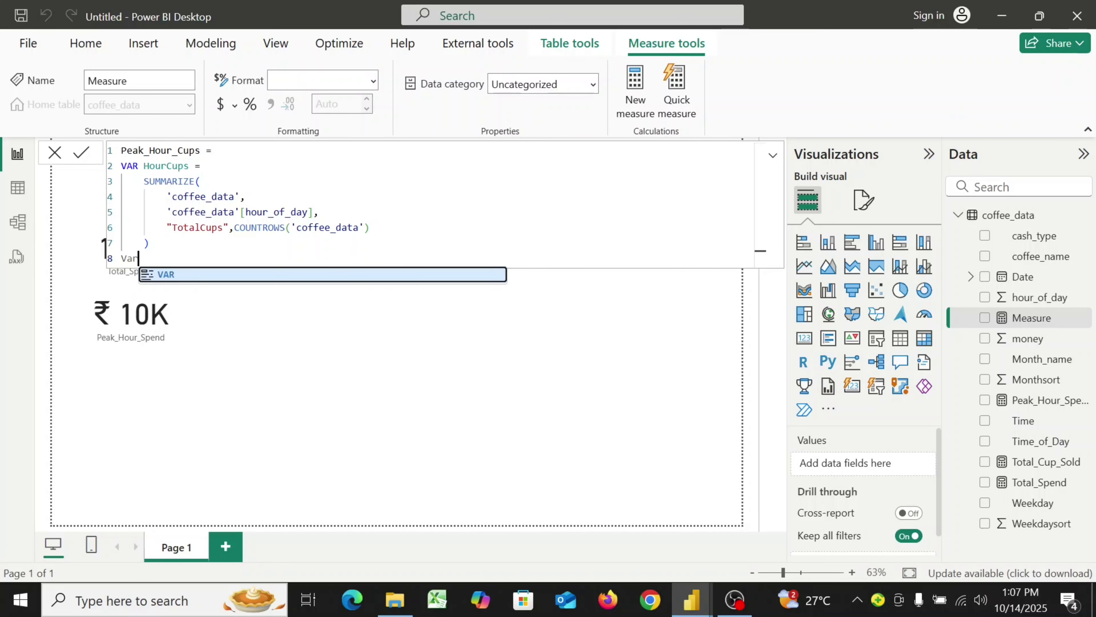
pyautogui.click(344, 274)
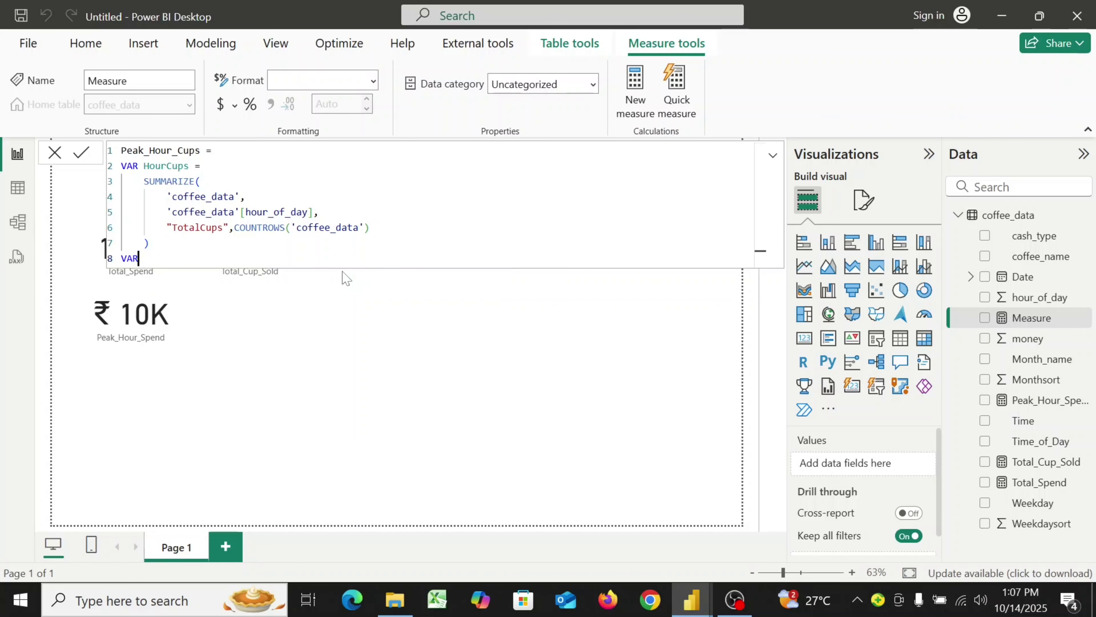
pyautogui.write('T')
pyautogui.write('opHp')
pyautogui.write('ur')
pyautogui.press('BackSpace')
pyautogui.press('BackSpace')
pyautogui.press('BackSpace')
pyautogui.write('our')
pyautogui.write('=')
pyautogui.press('Return')
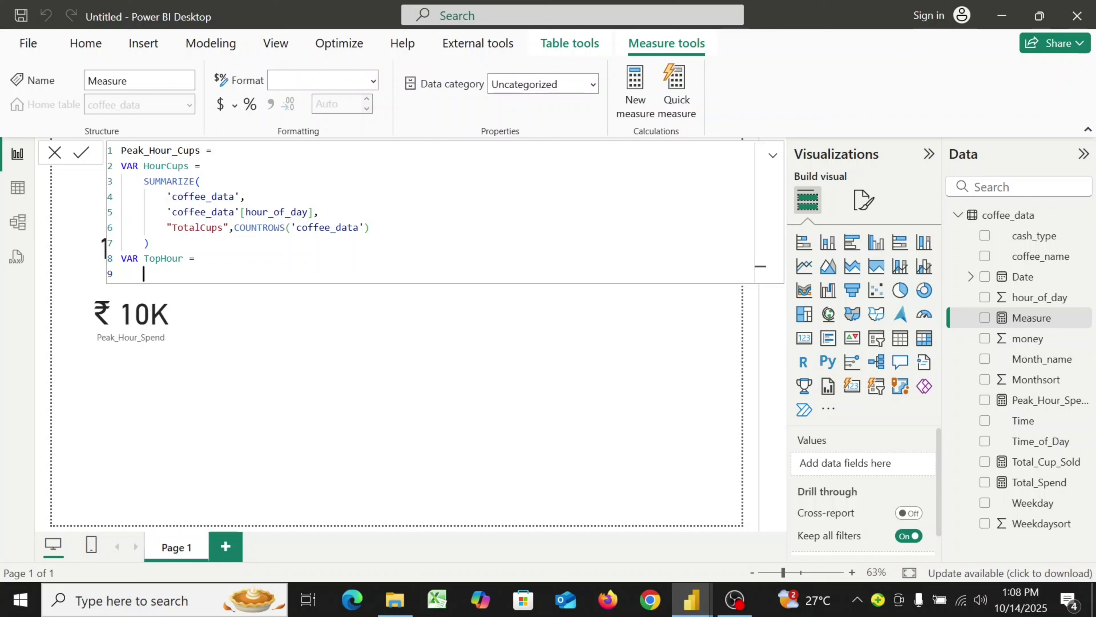
# - Define TopHour with an indented TOPN that takes 1 row of HourCups, ordered by [TotalCups] in DESC order
pyautogui.press('Tab')
pyautogui.write('topn')
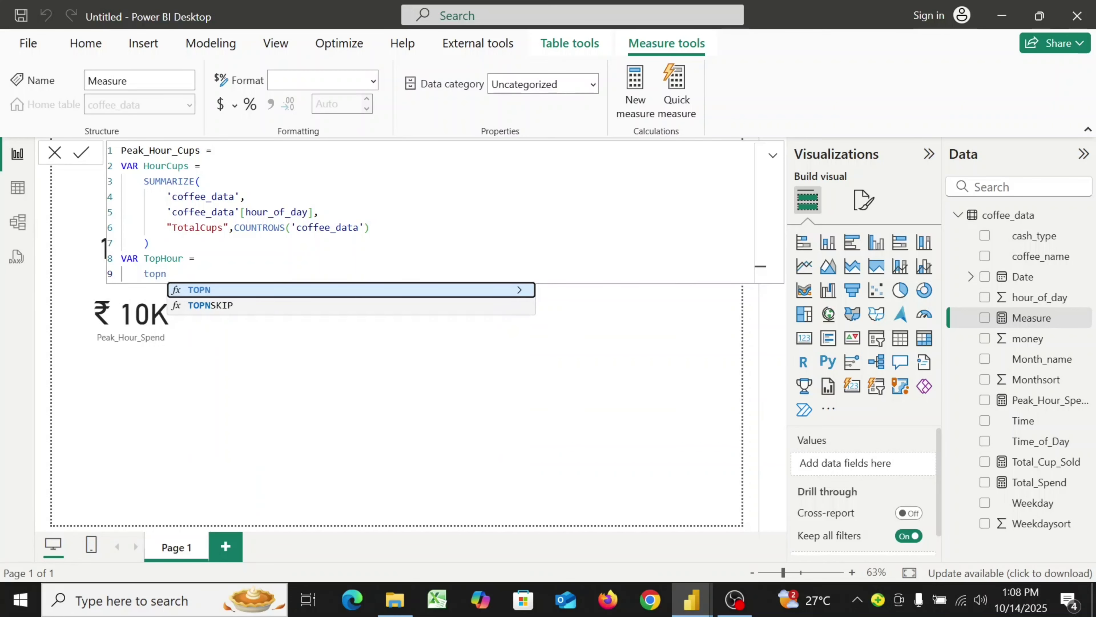
pyautogui.click(348, 289)
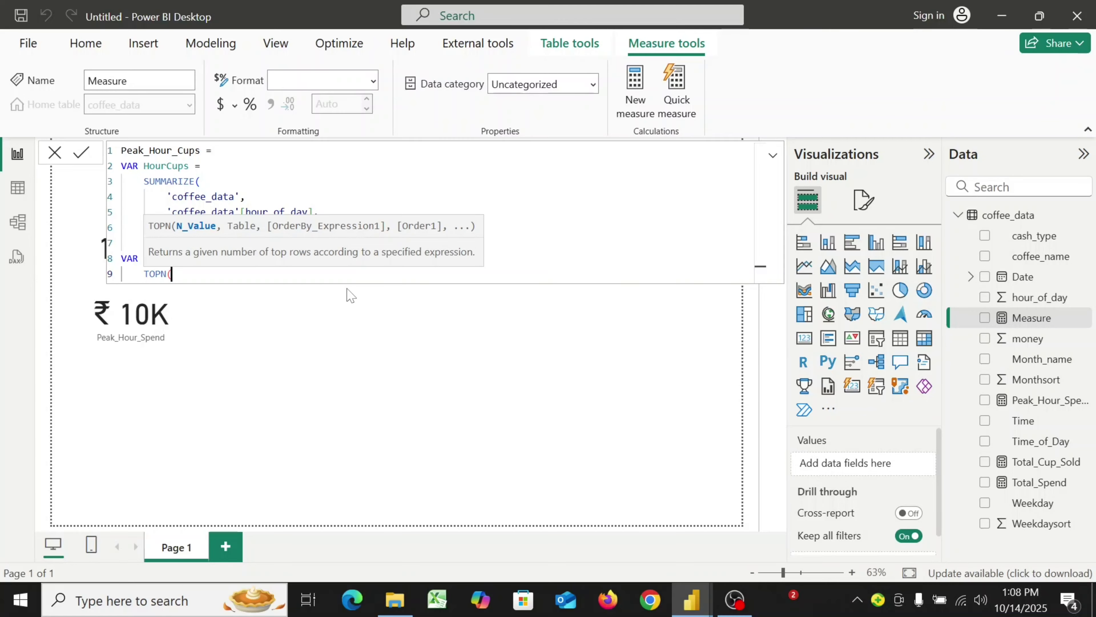
pyautogui.write('1,')
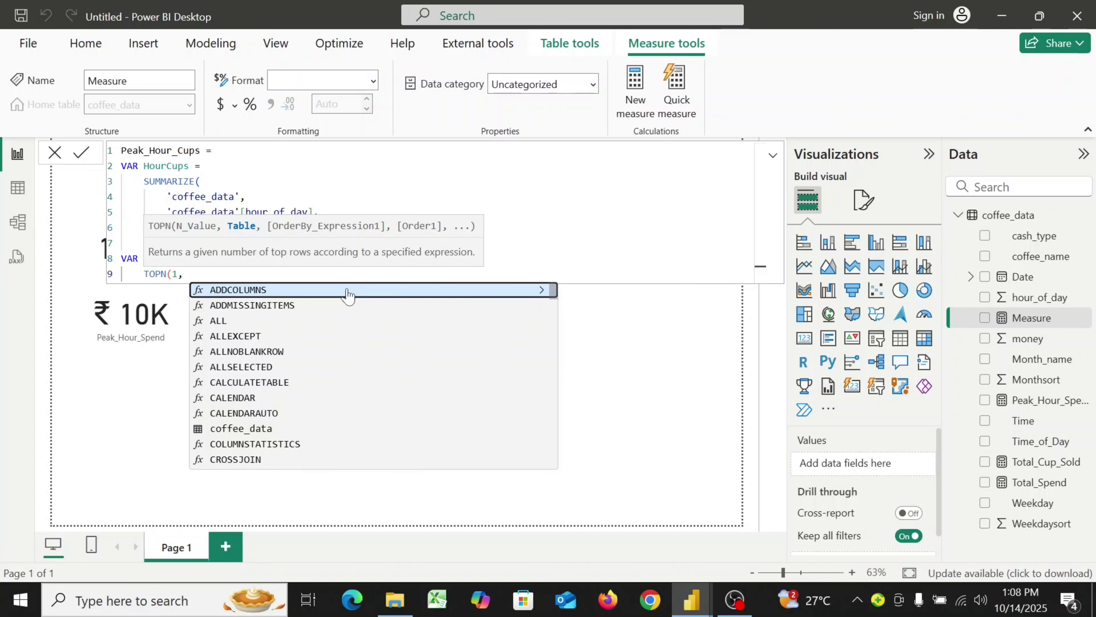
pyautogui.write(' hou')
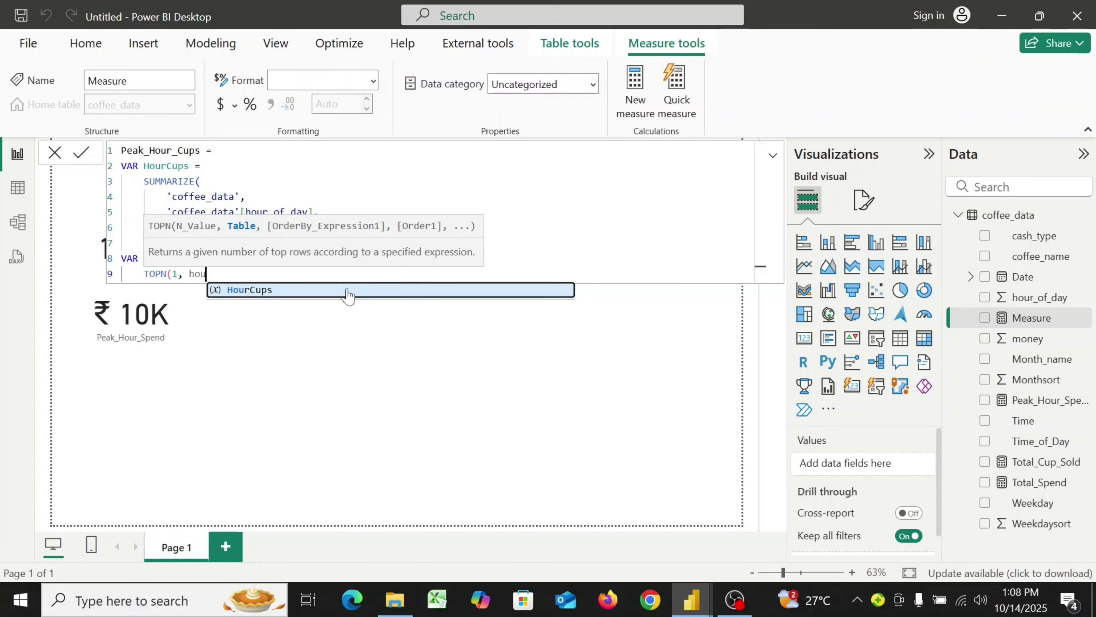
pyautogui.click(348, 291)
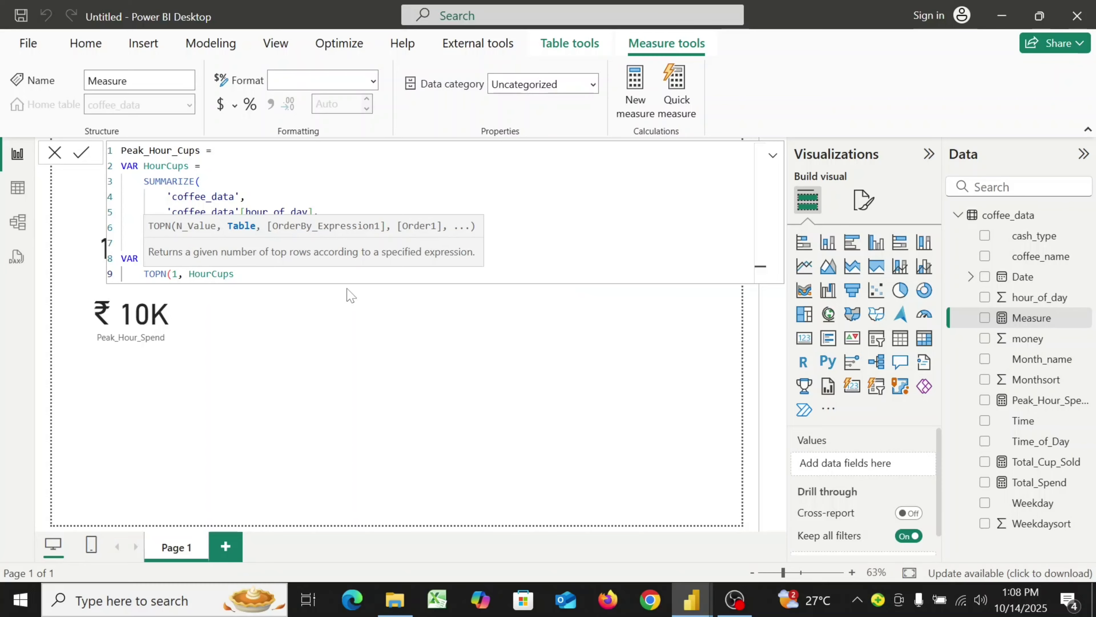
pyautogui.write(', ')
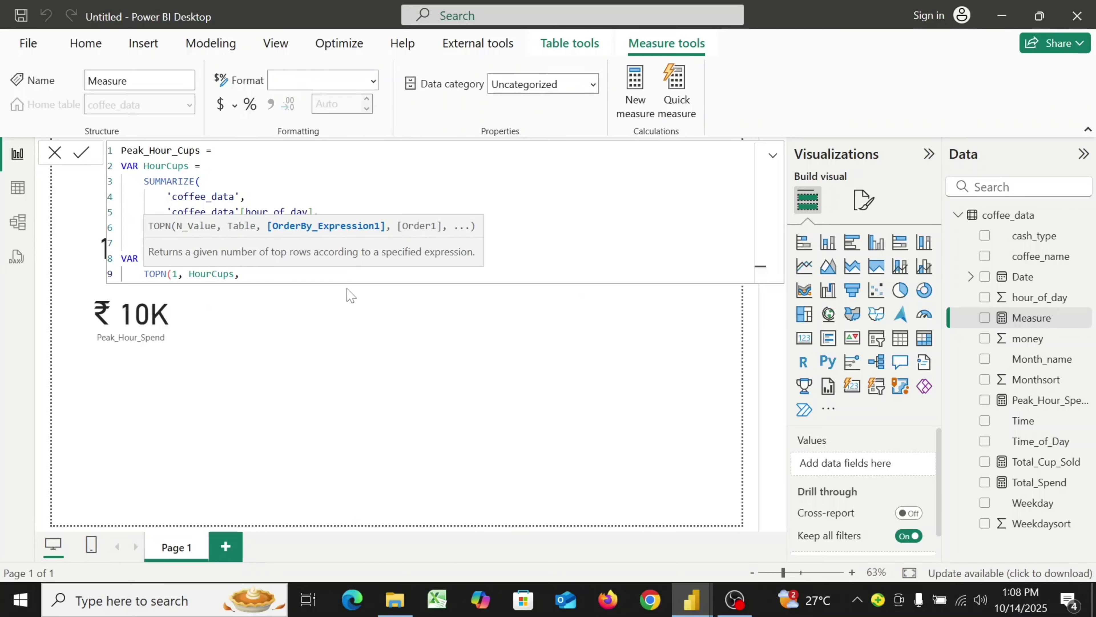
pyautogui.write('[')
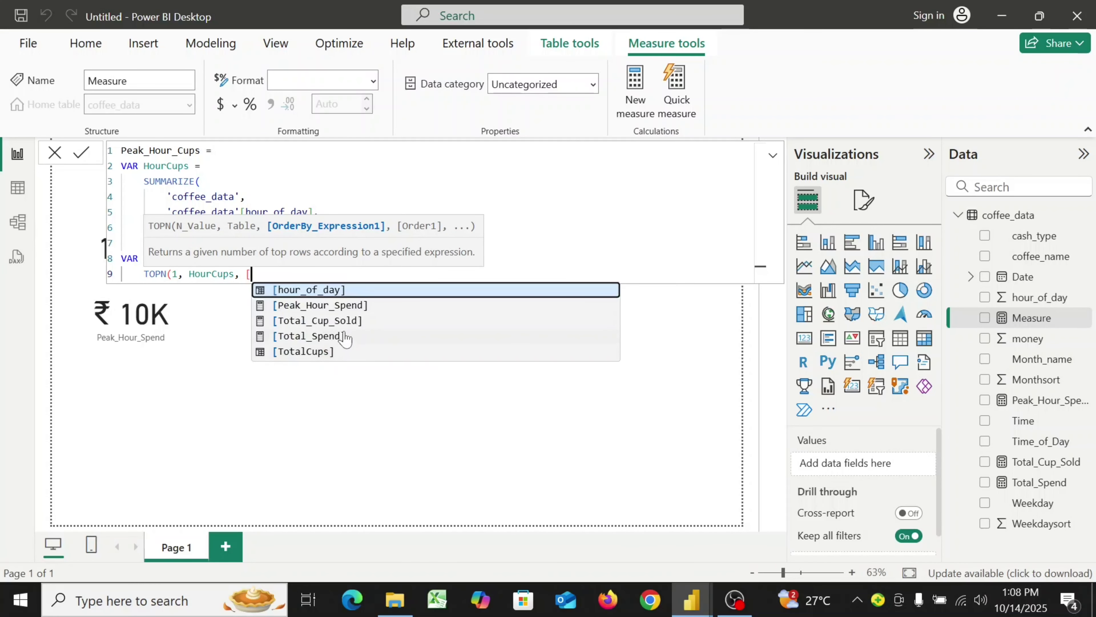
pyautogui.click(343, 352)
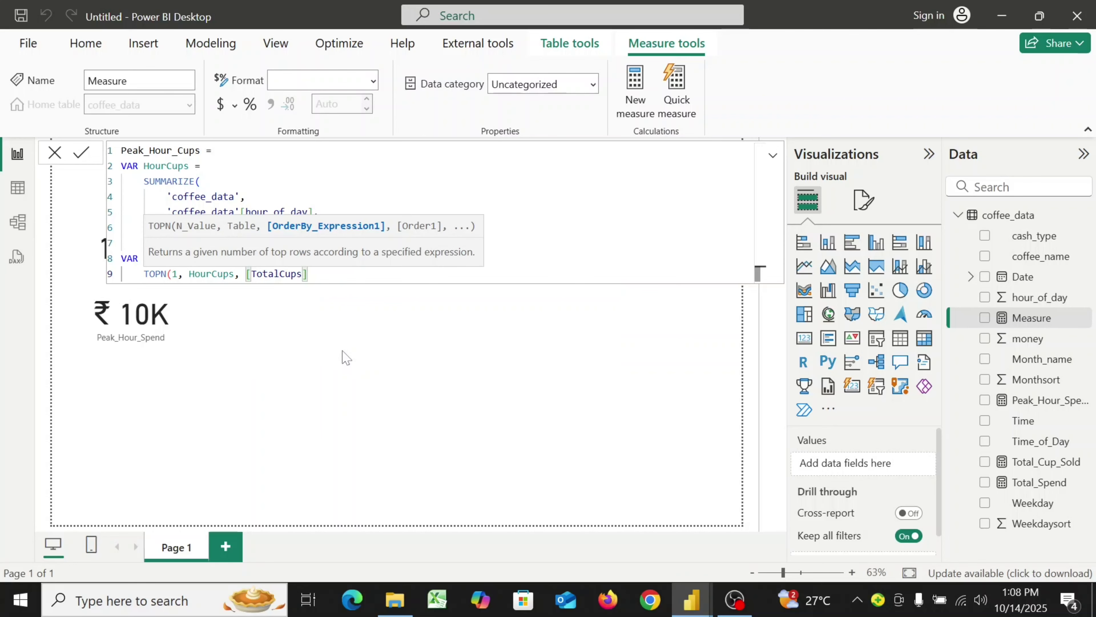
pyautogui.write(',')
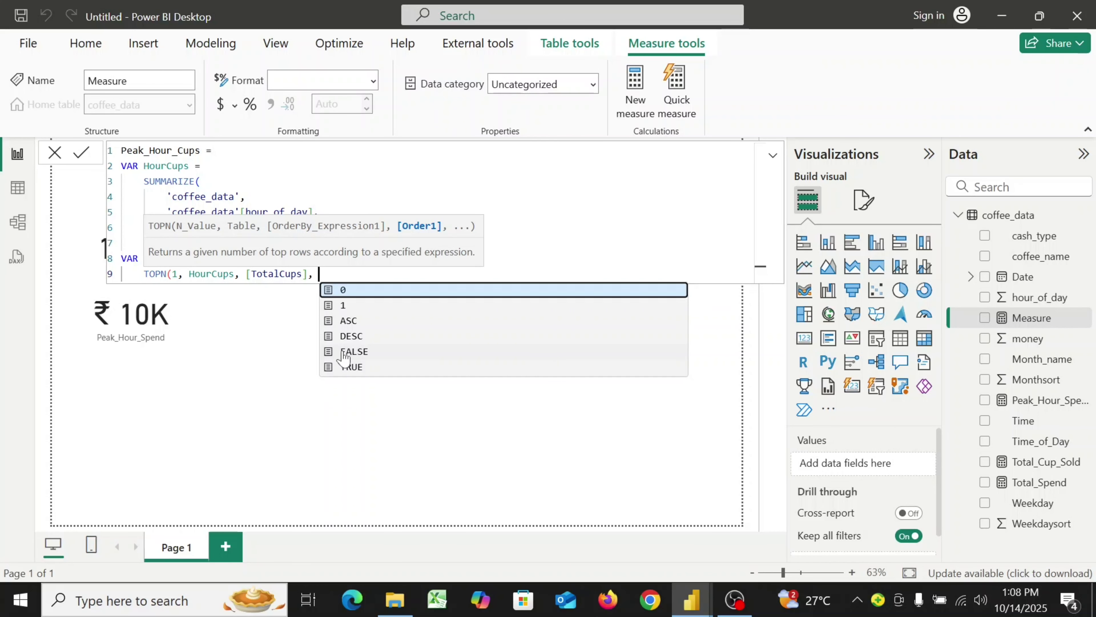
pyautogui.click(382, 340)
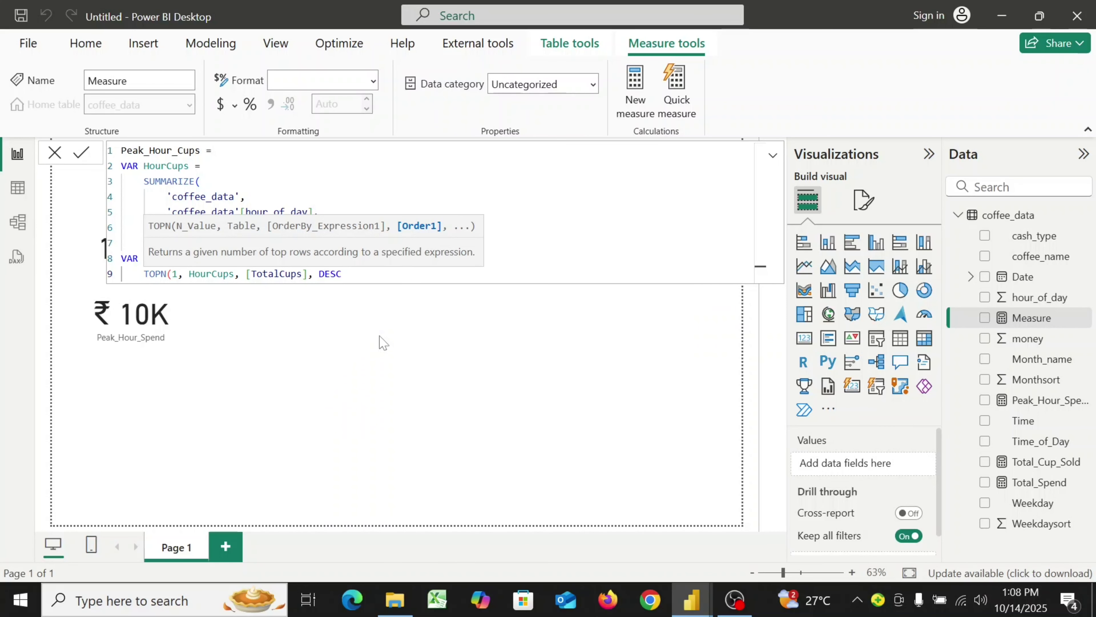
pyautogui.write(')')
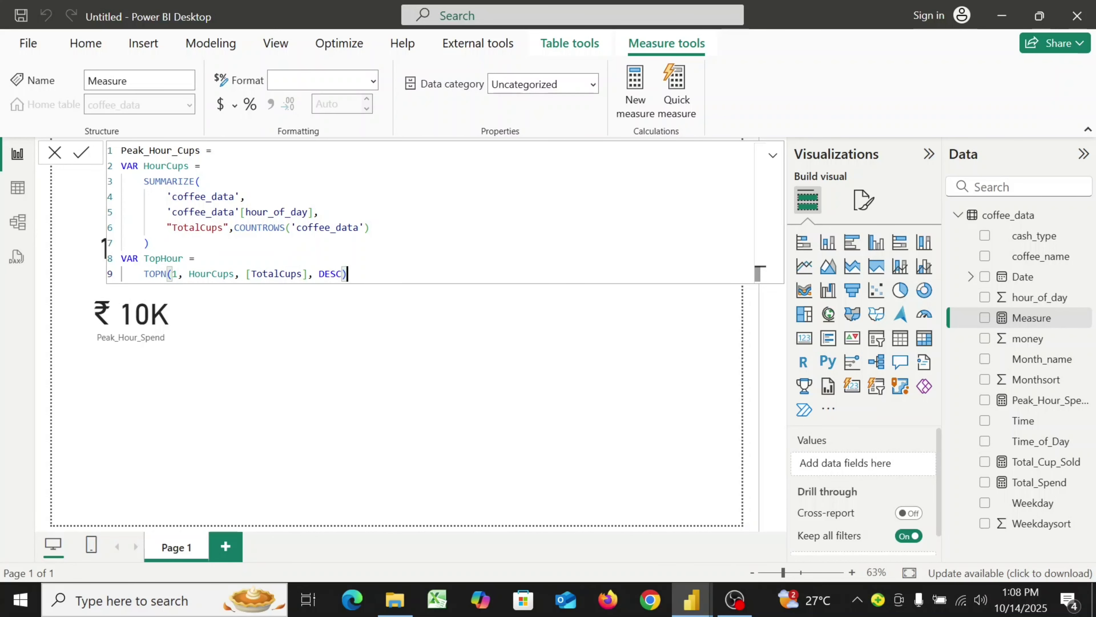
# - Add a RETURN clause below the TopHour definition, with its expression starting on an indented new line
pyautogui.hotkey('shift', 'Return')
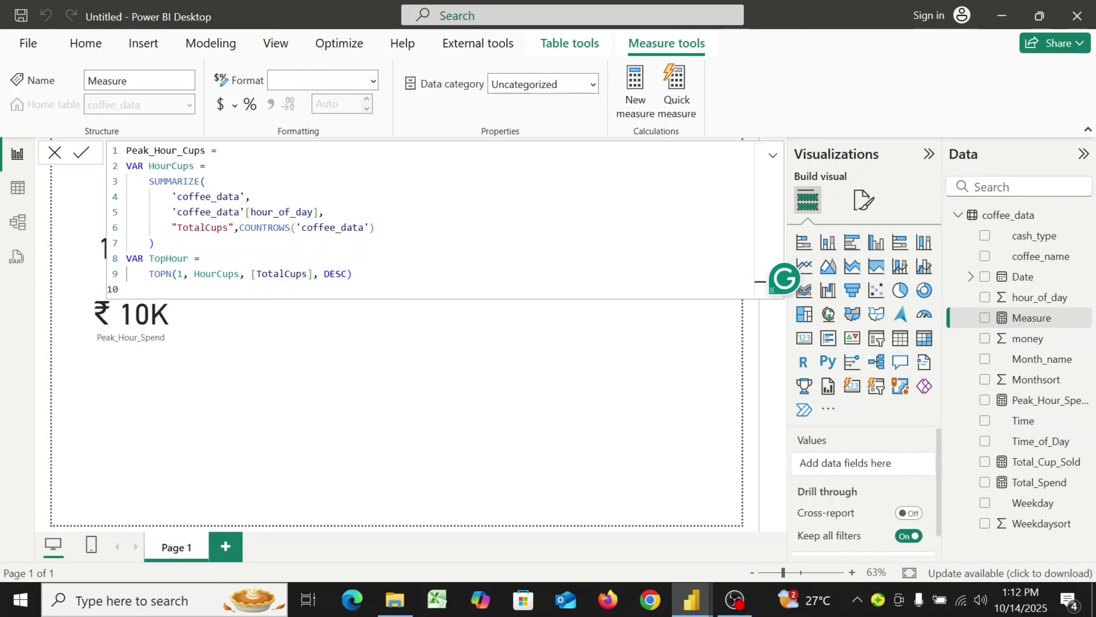
pyautogui.write('R')
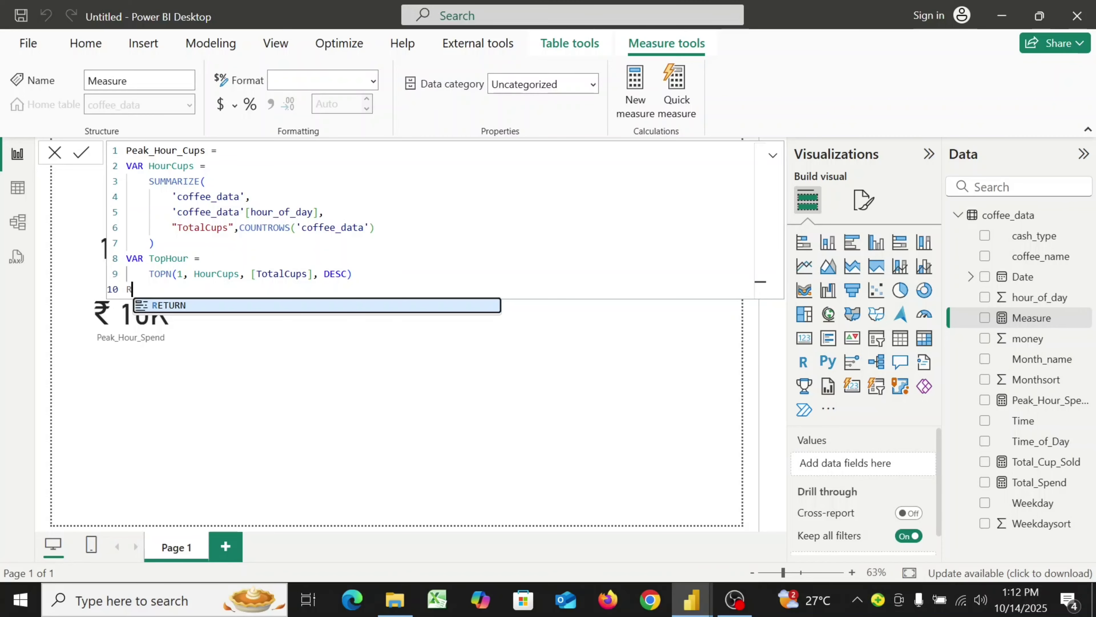
pyautogui.click(353, 304)
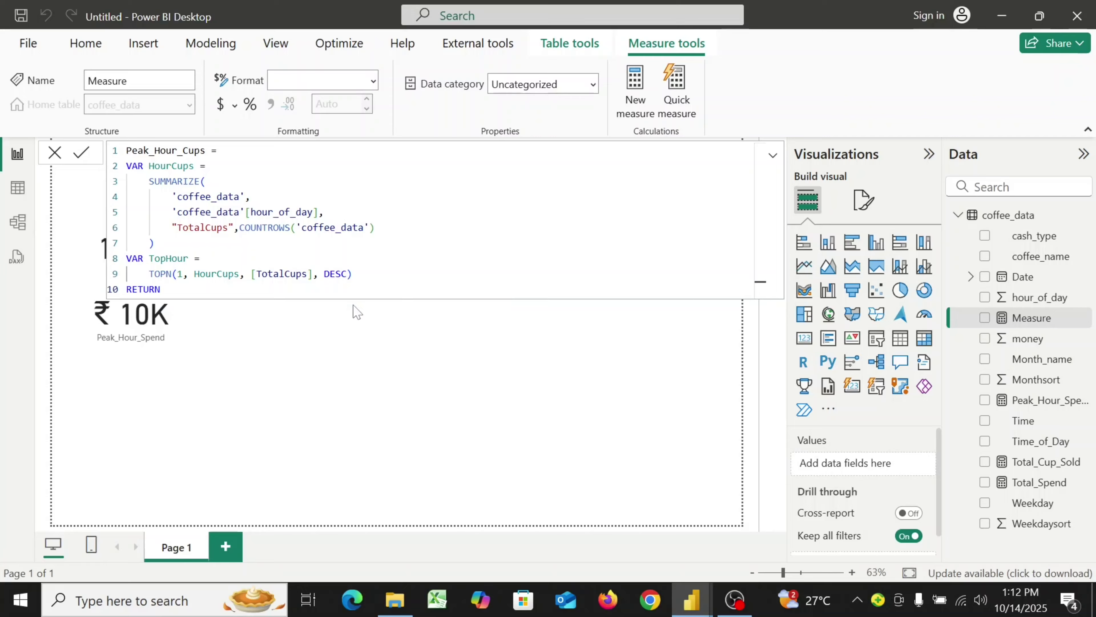
pyautogui.hotkey('shift', 'Return')
pyautogui.press('Tab')
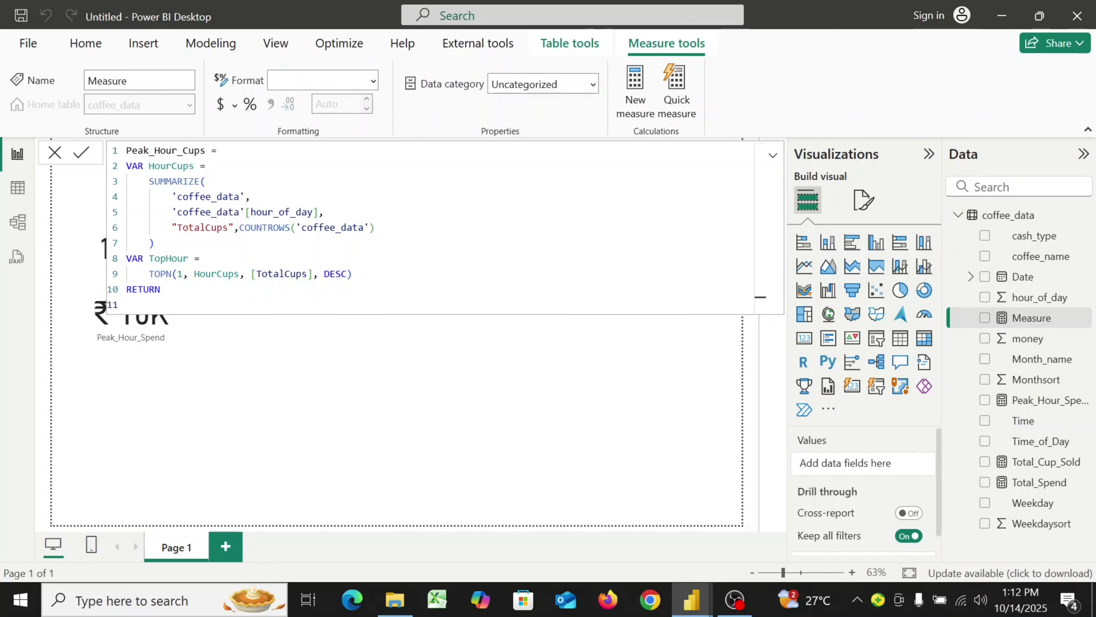
# - Make the formula return MAXX(TopHour, [TotalCups]), commit the Peak_Hour_Cups measure and close the formula editor
pyautogui.write('MA')
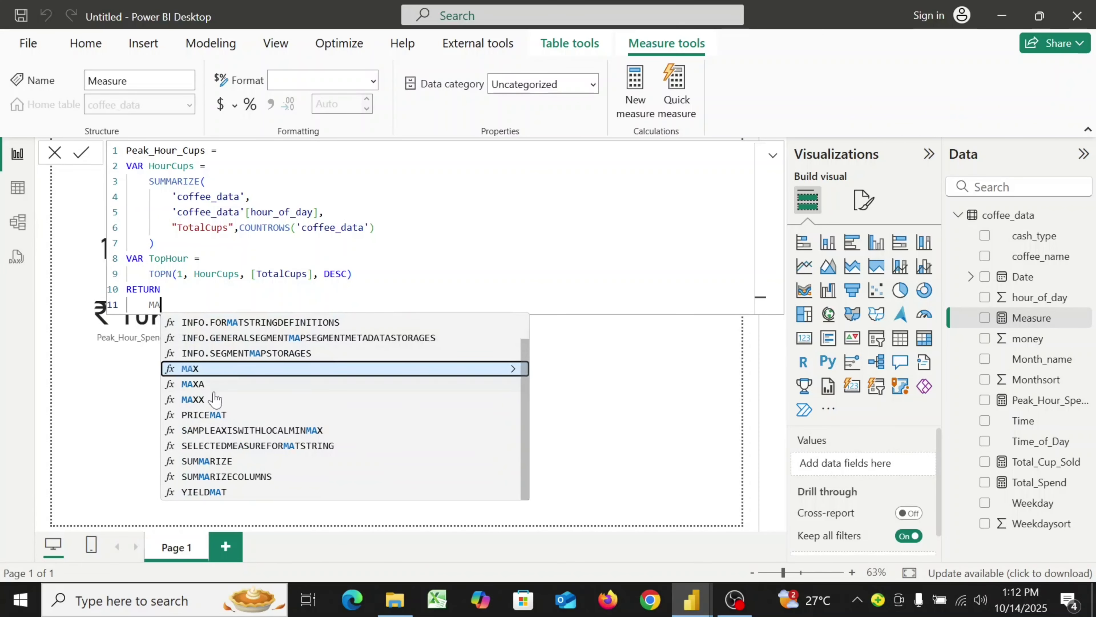
pyautogui.click(201, 399)
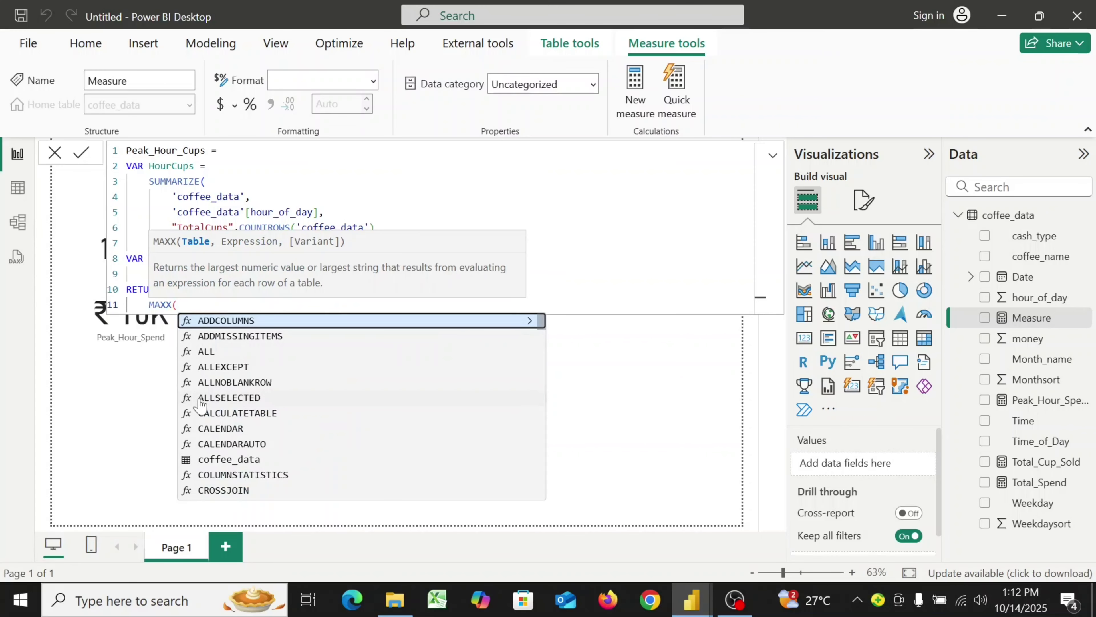
pyautogui.write('TO')
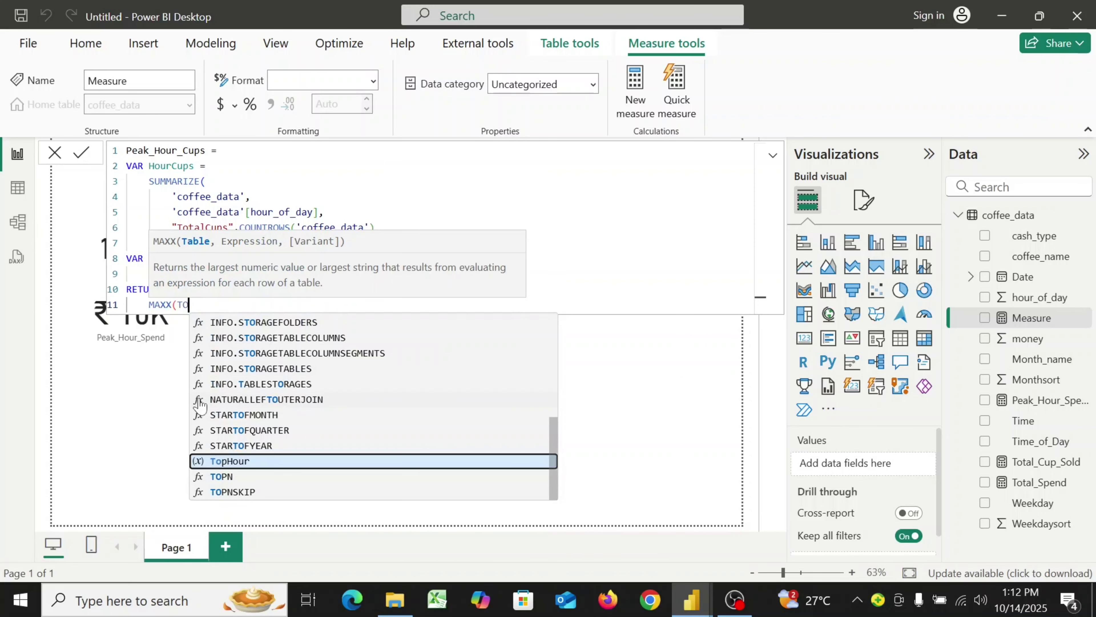
pyautogui.click(258, 461)
pyautogui.write(', ')
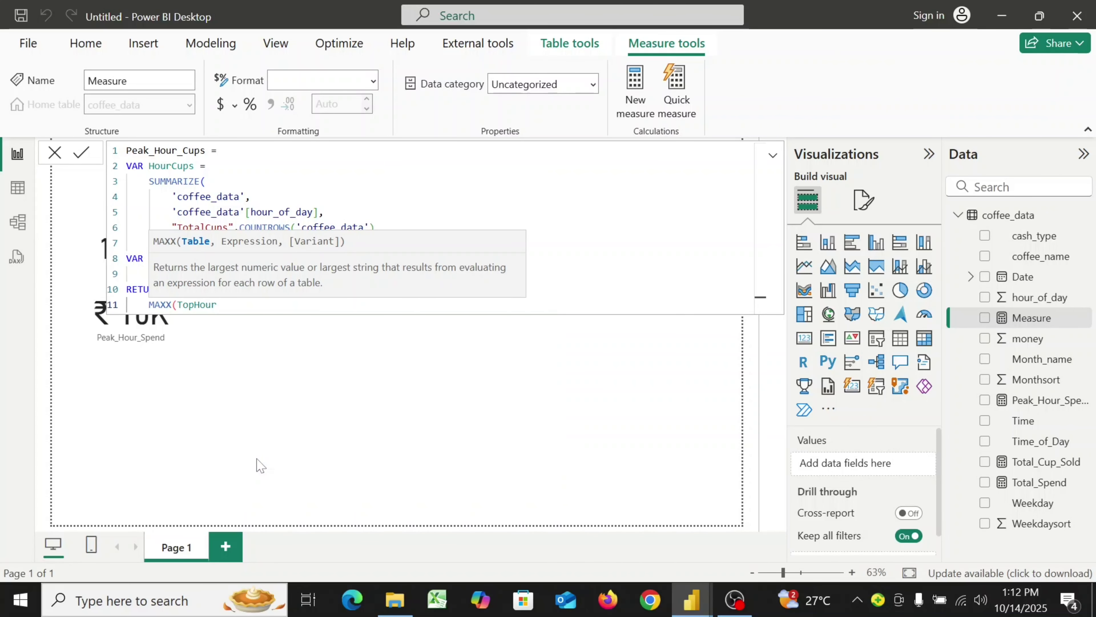
pyautogui.write('[')
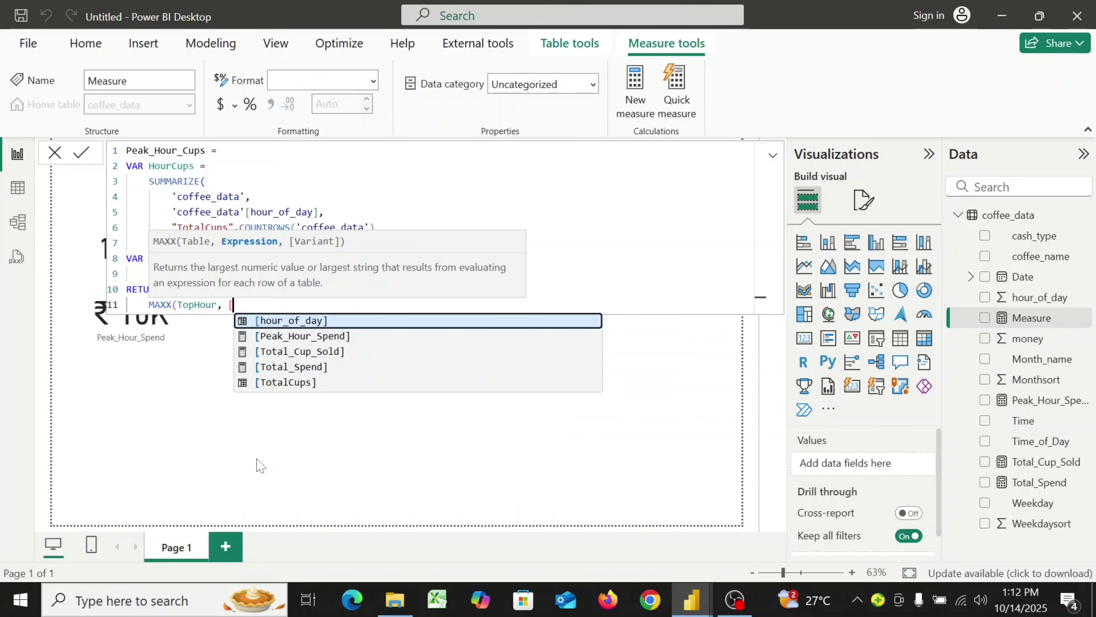
pyautogui.click(280, 384)
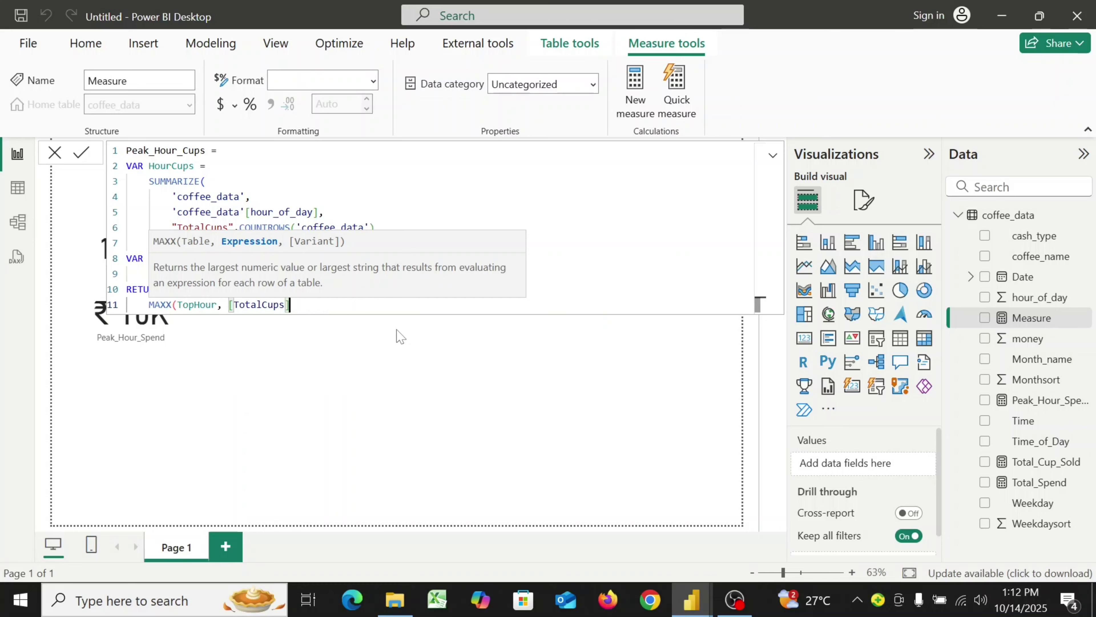
pyautogui.write(')')
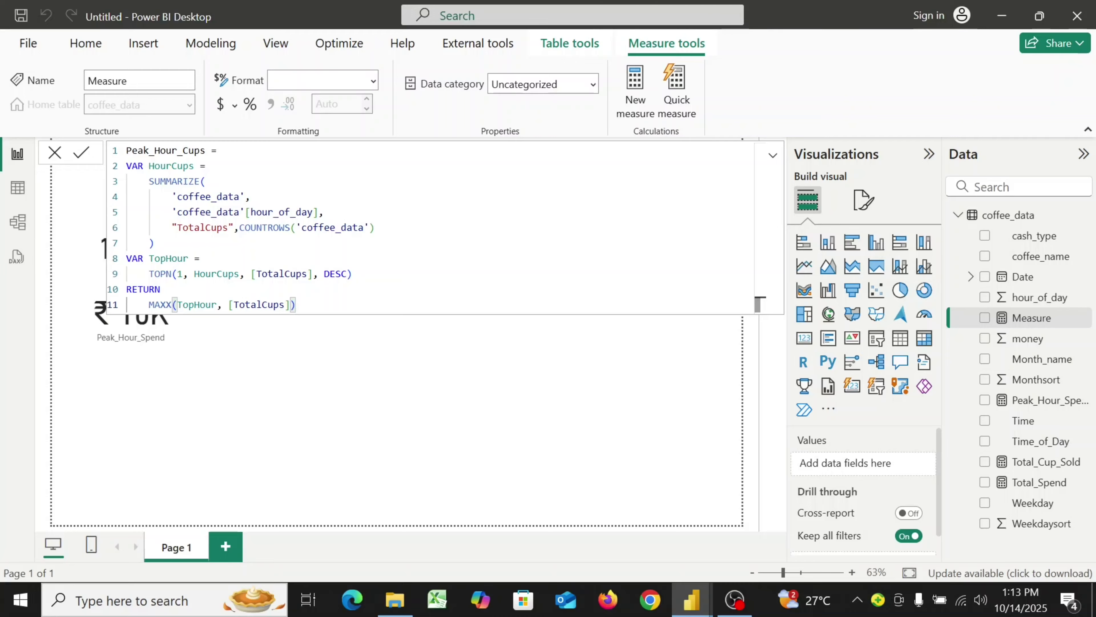
pyautogui.press('Return')
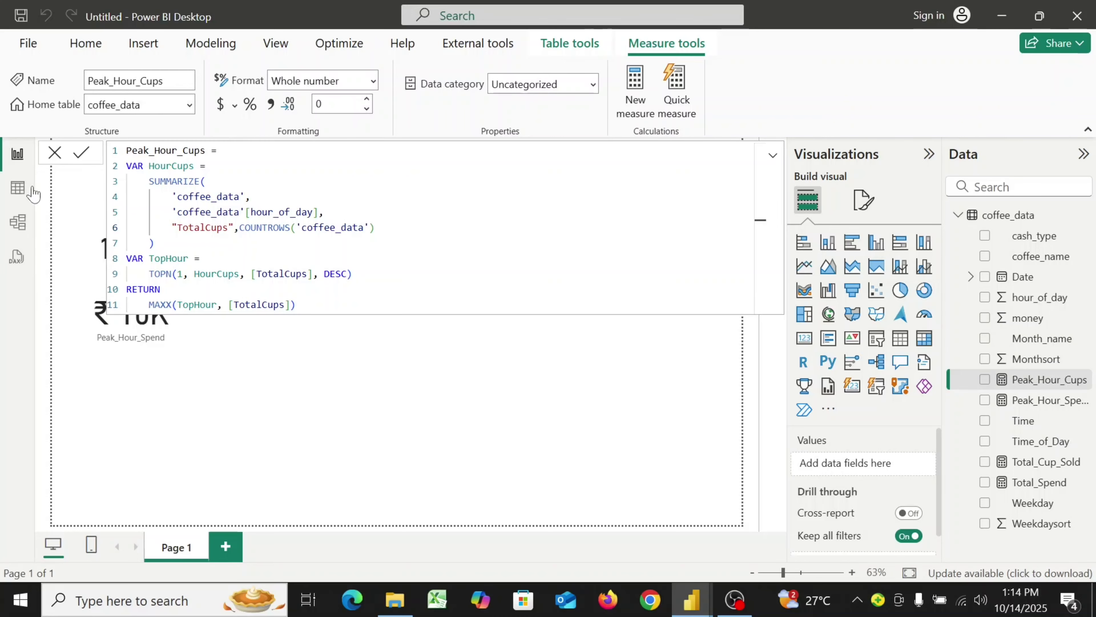
pyautogui.click(48, 159)
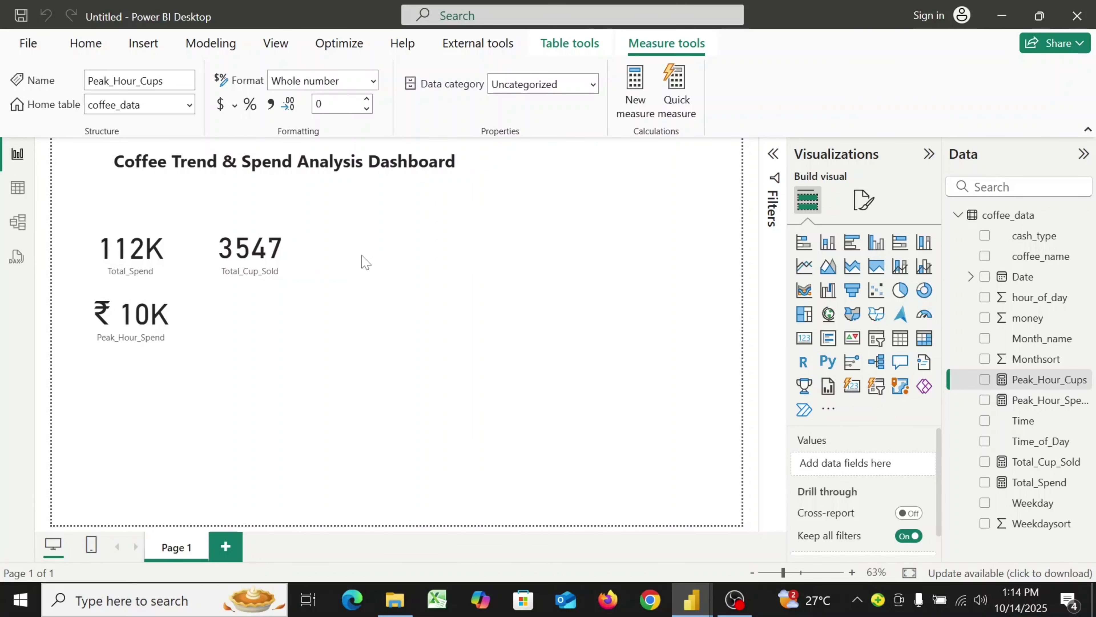
# - Add a card showing Peak_Hour_Cups beside the Peak_Hour_Spend card, below Total_Cup_Sold, and shrink it to match the neighbouring cards
pyautogui.click(807, 337)
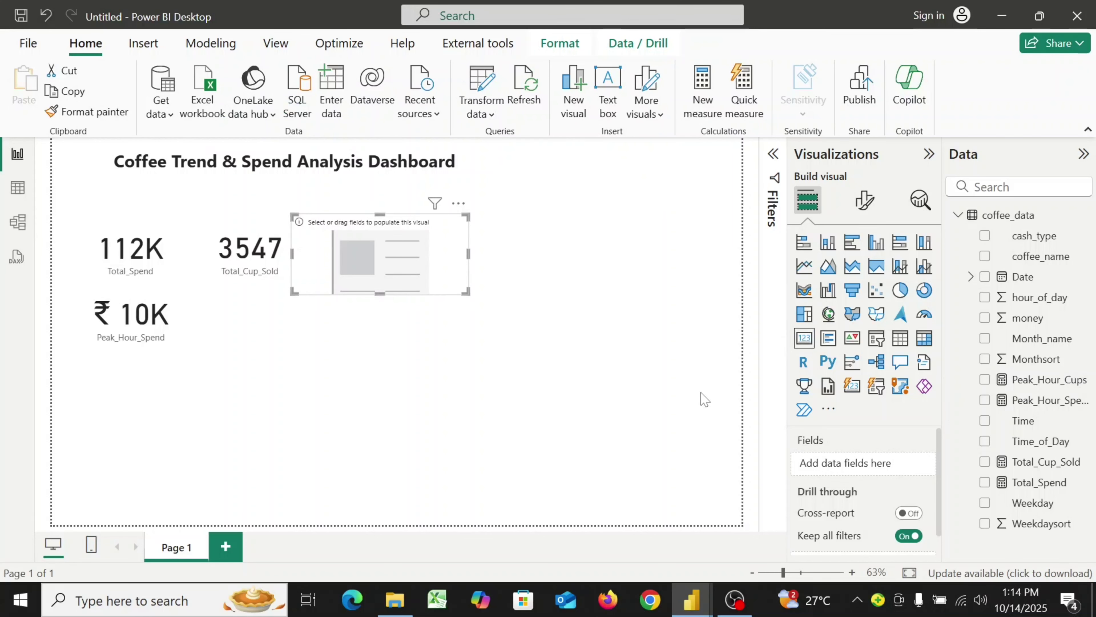
pyautogui.moveTo(402, 270); pyautogui.dragTo(297, 344)
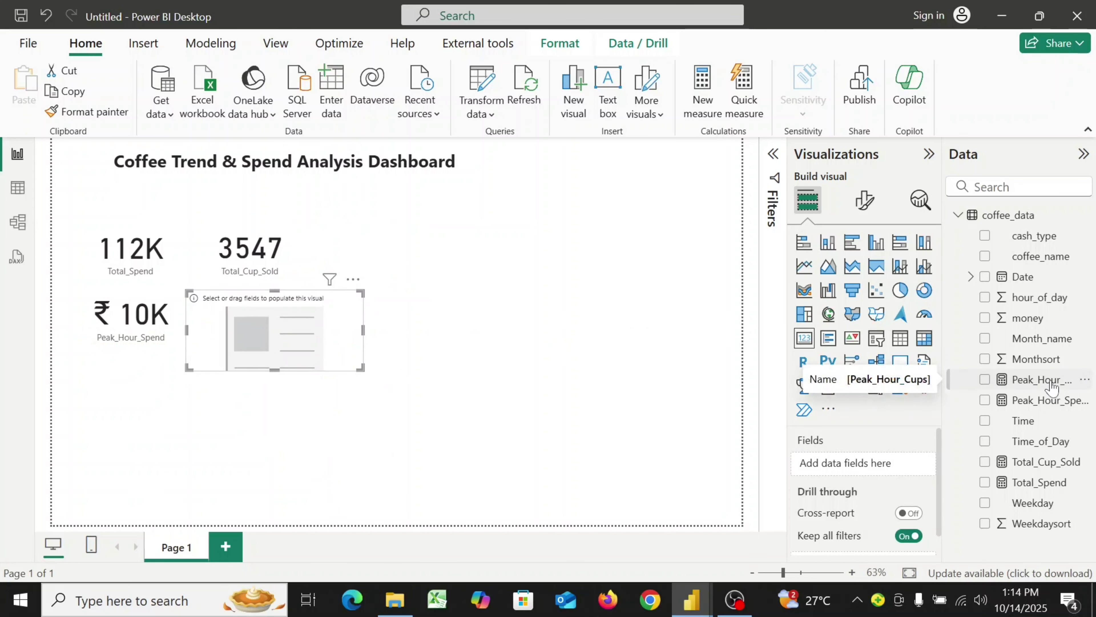
pyautogui.moveTo(1052, 387); pyautogui.dragTo(886, 470)
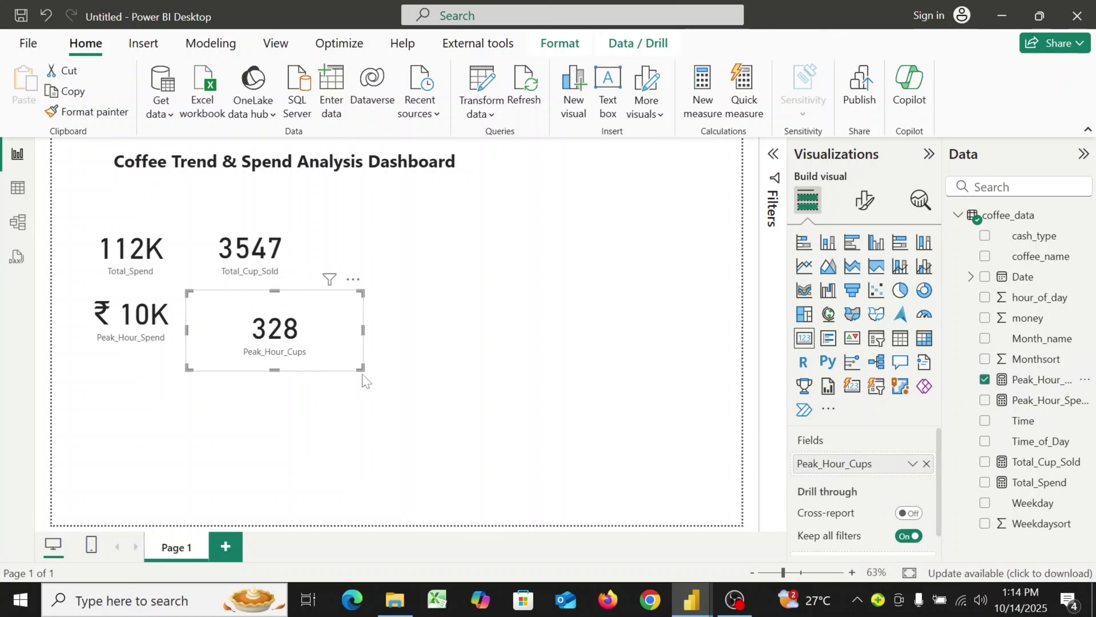
pyautogui.moveTo(361, 369); pyautogui.dragTo(302, 345)
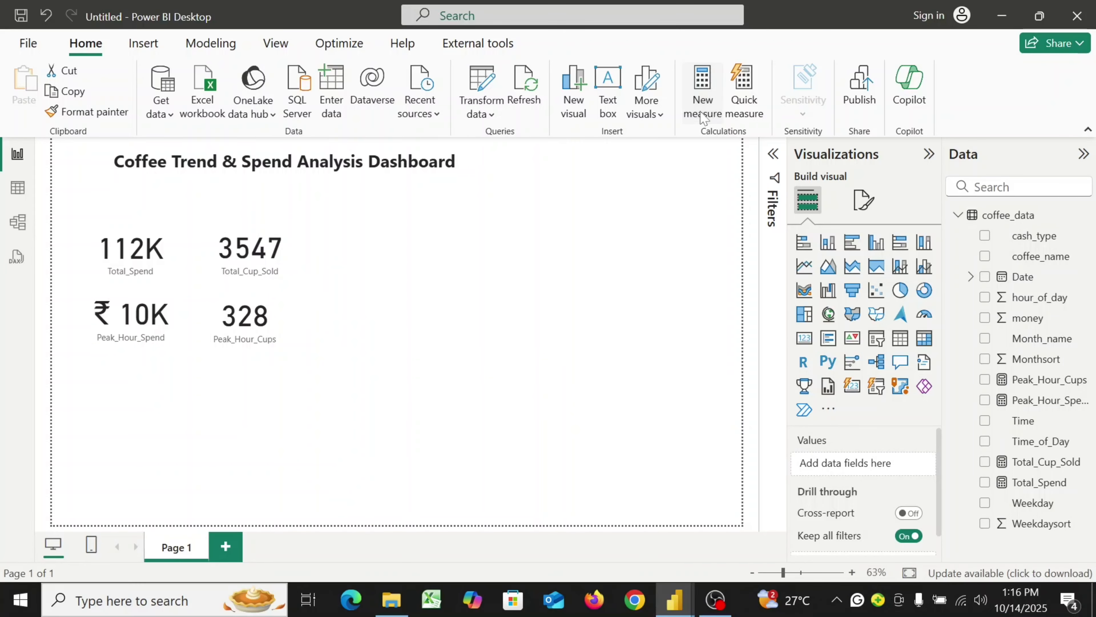
# - Create a new measure named Peak_Hour, with its formula body starting on a new line
pyautogui.click(703, 117)
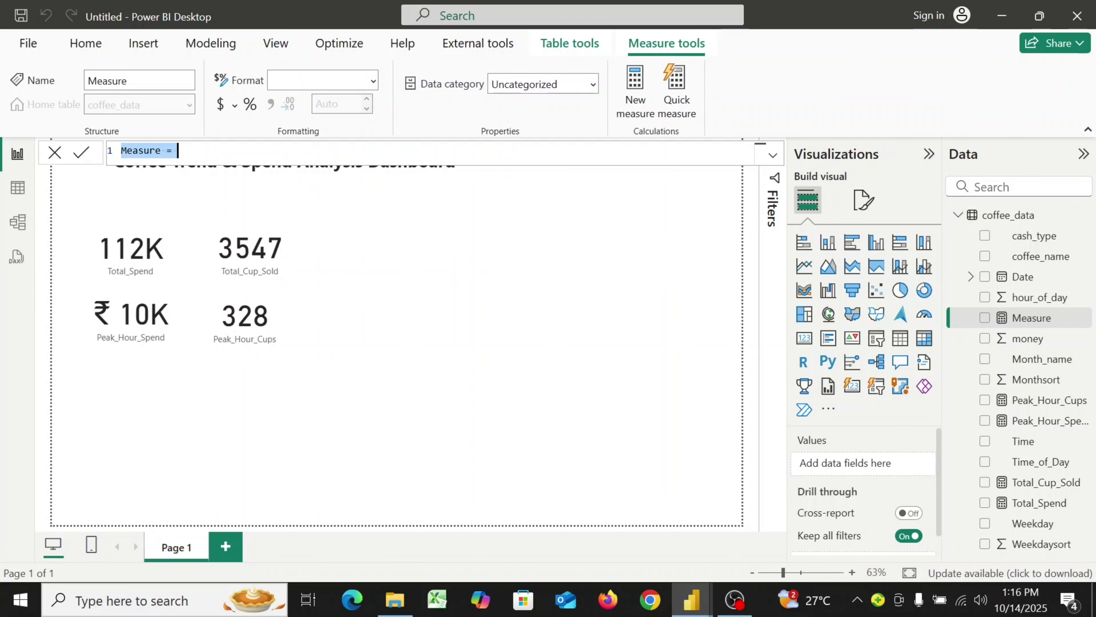
pyautogui.write('Pea')
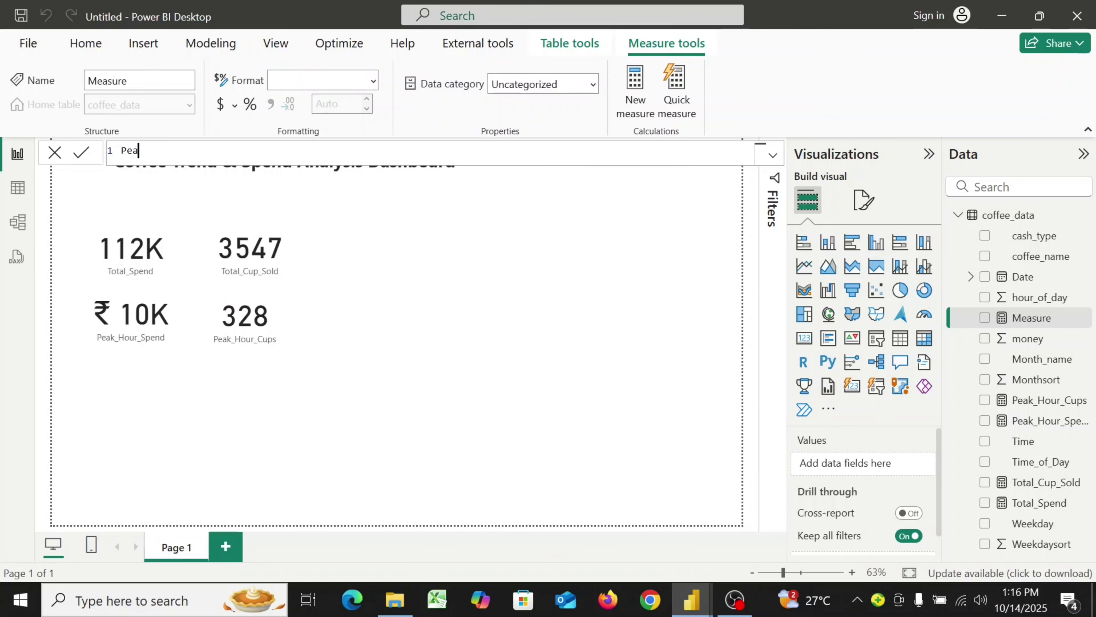
pyautogui.write('k_Hour =')
pyautogui.hotkey('shift', 'Return')
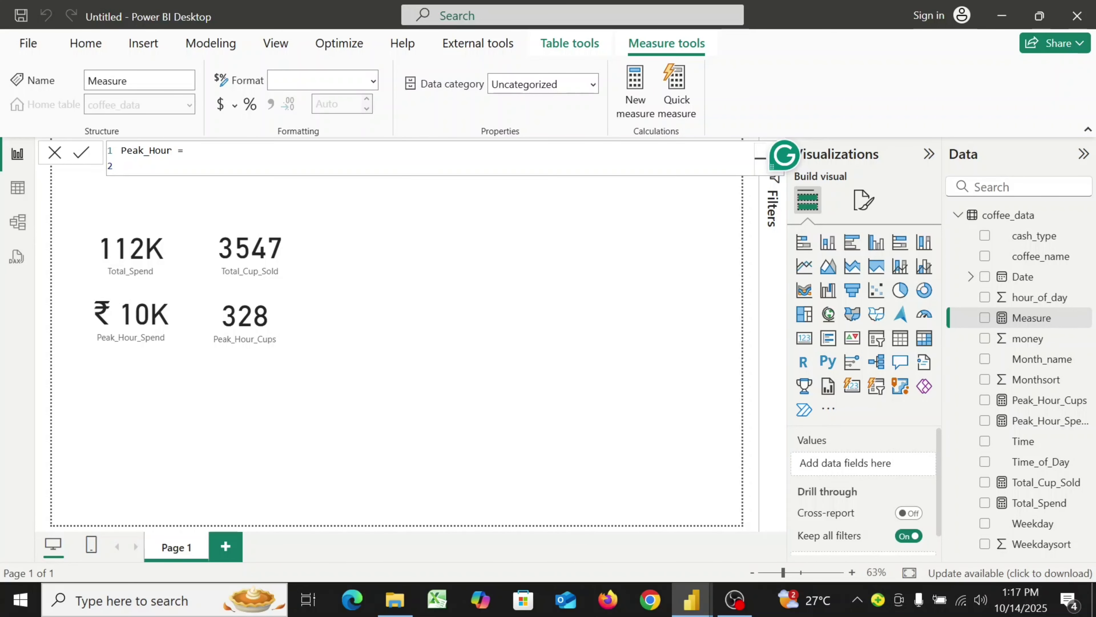
# - Declare a variable named HourTable in the Peak_Hour formula, with its expression starting on a new line
pyautogui.write('Var')
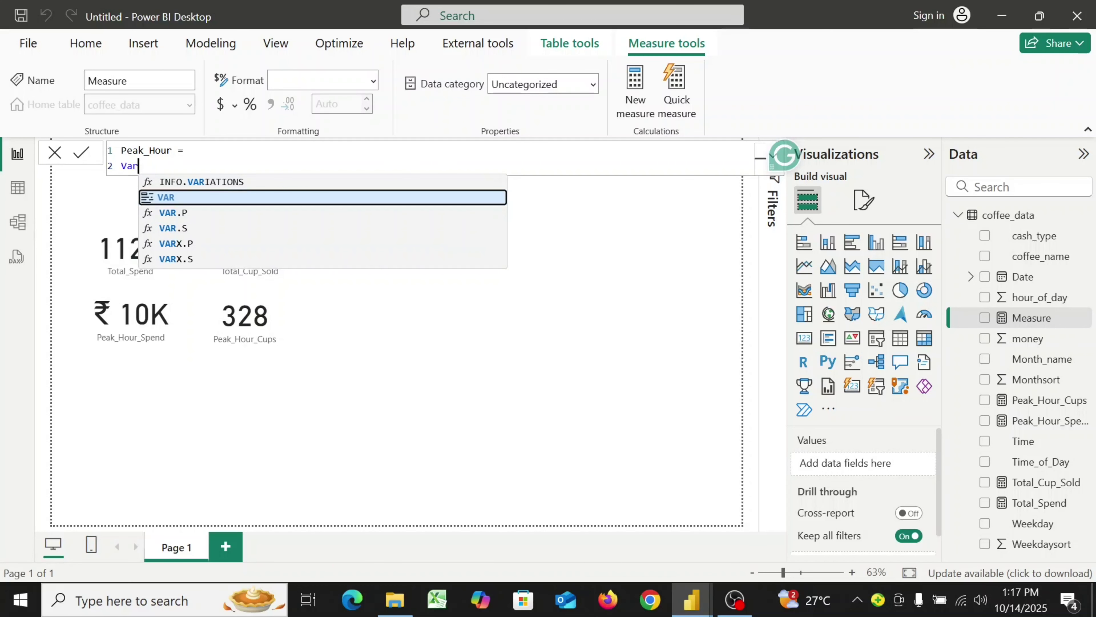
pyautogui.click(380, 196)
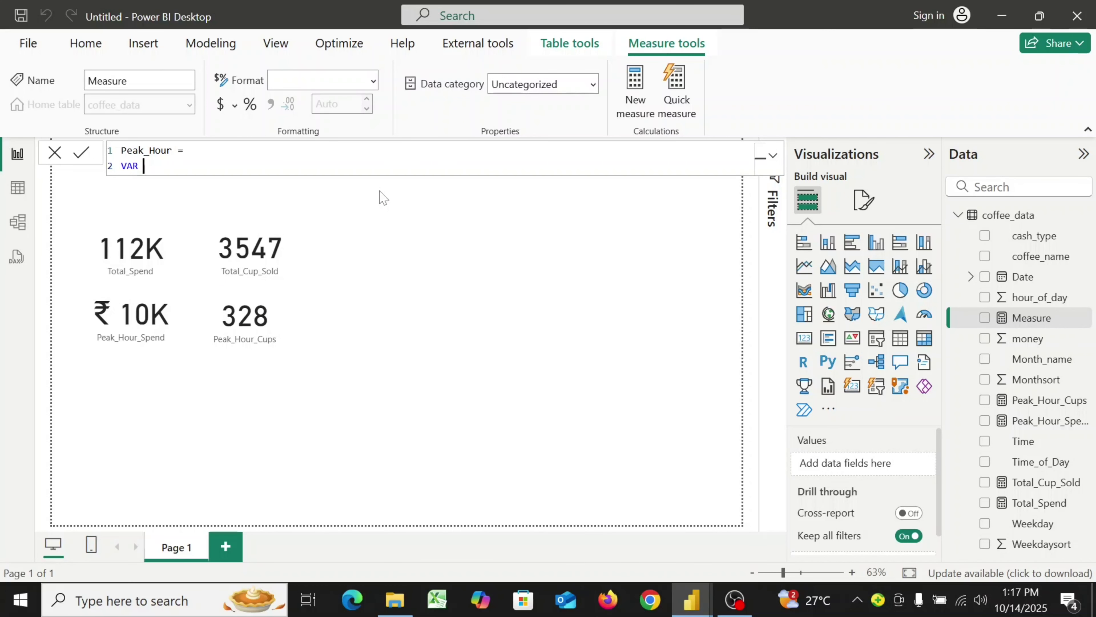
pyautogui.write('HourTable =')
pyautogui.hotkey('shift', 'Return')
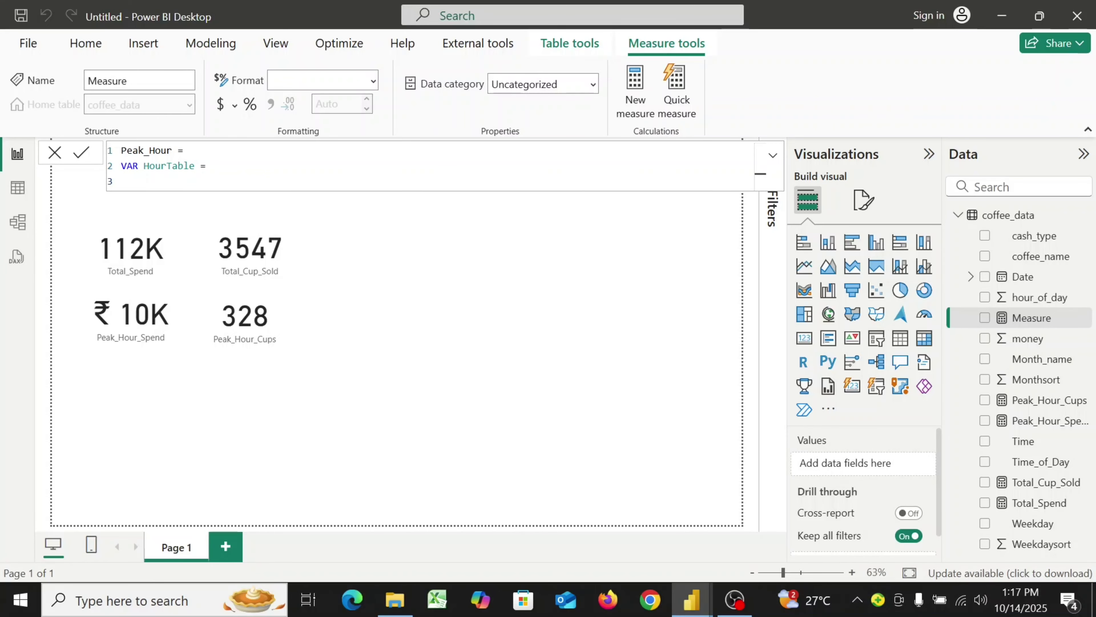
# - Begin the HourTable expression with a SUMMARIZE function that takes 'coffee_data' as its table, one argument per line
pyautogui.write('S')
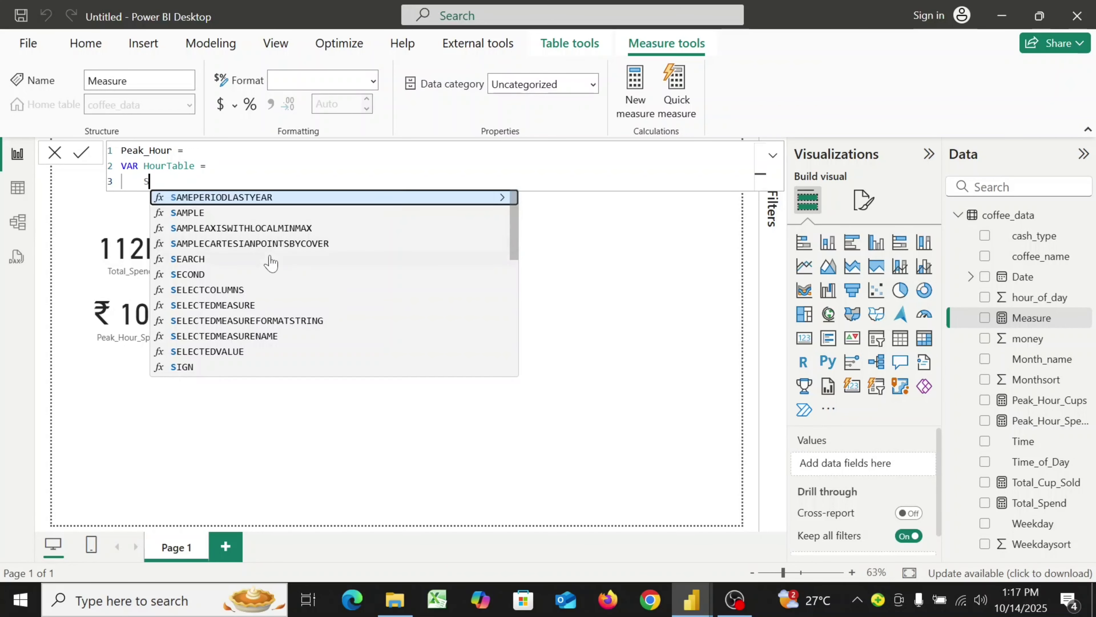
pyautogui.write('U')
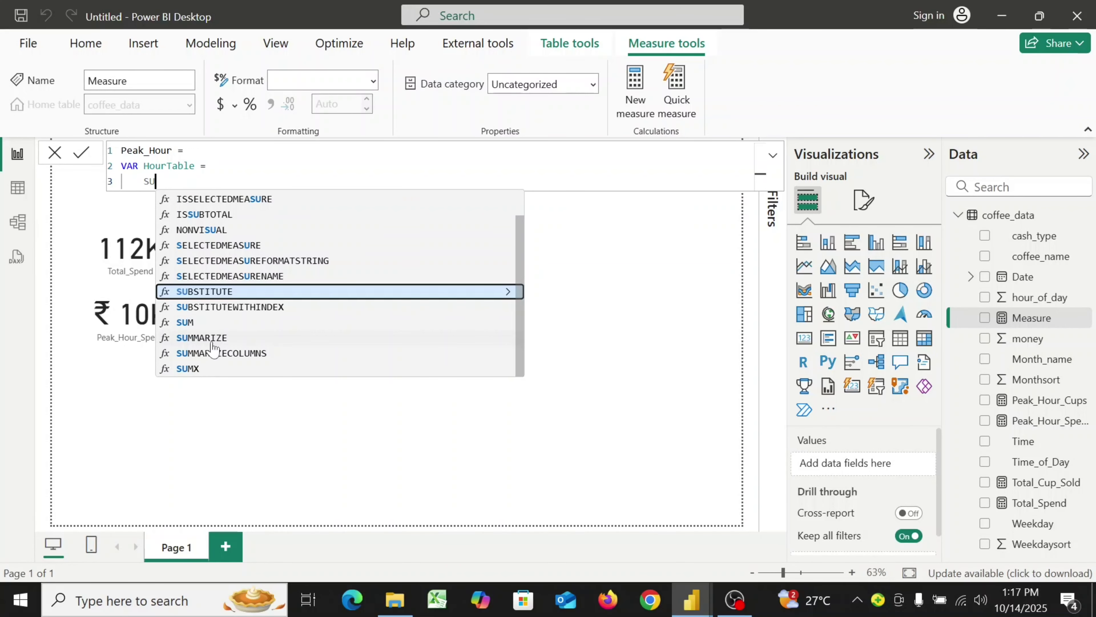
pyautogui.click(202, 337)
pyautogui.hotkey('shift', 'Return')
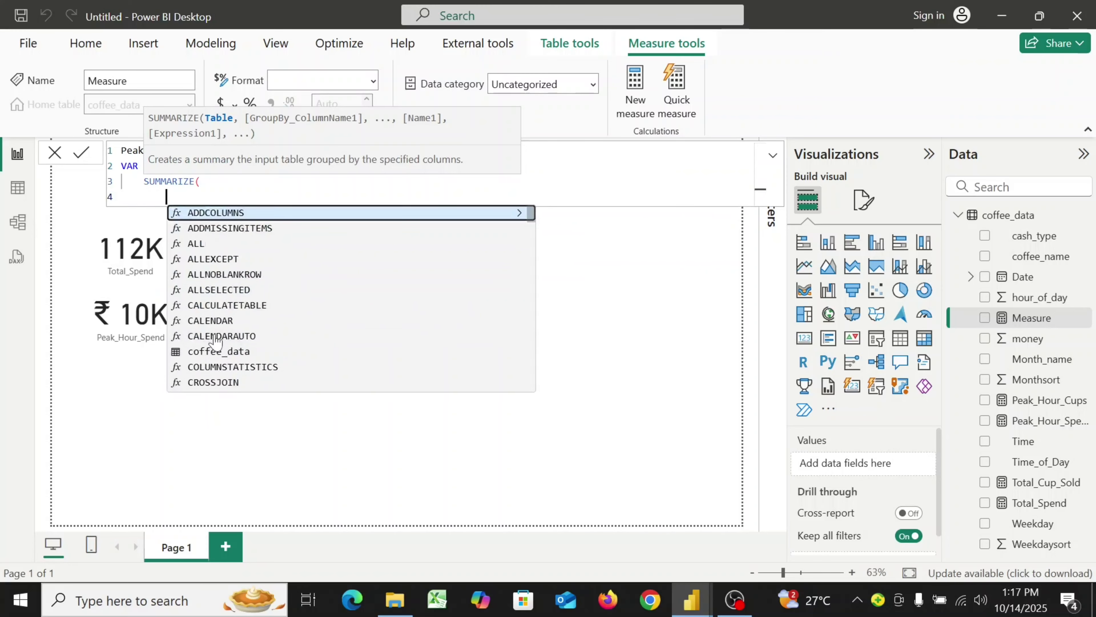
pyautogui.write("'")
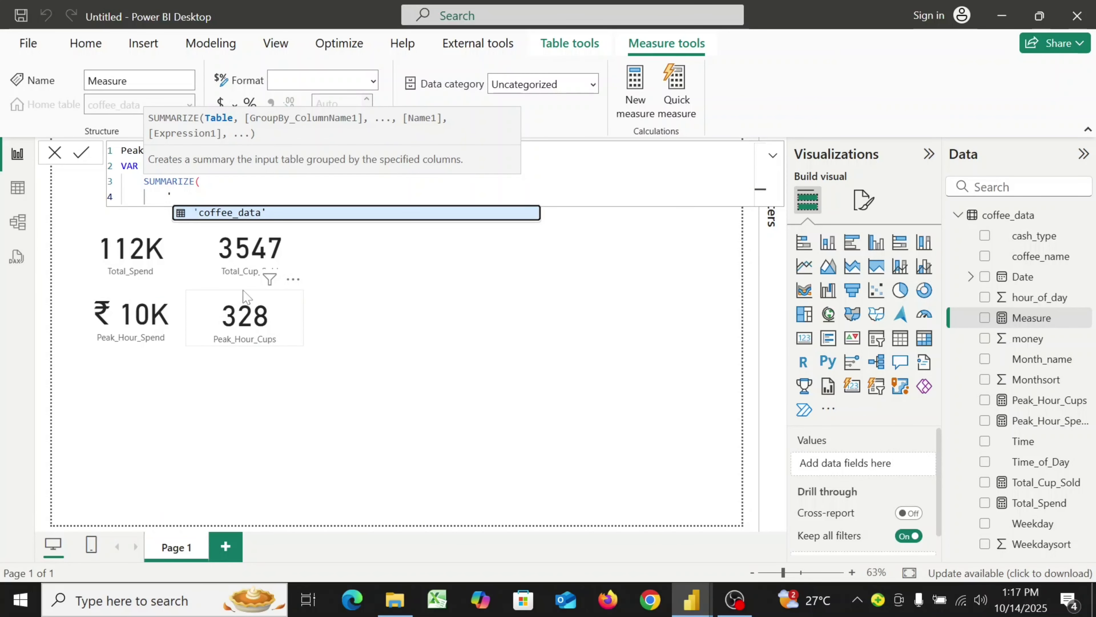
pyautogui.click(308, 213)
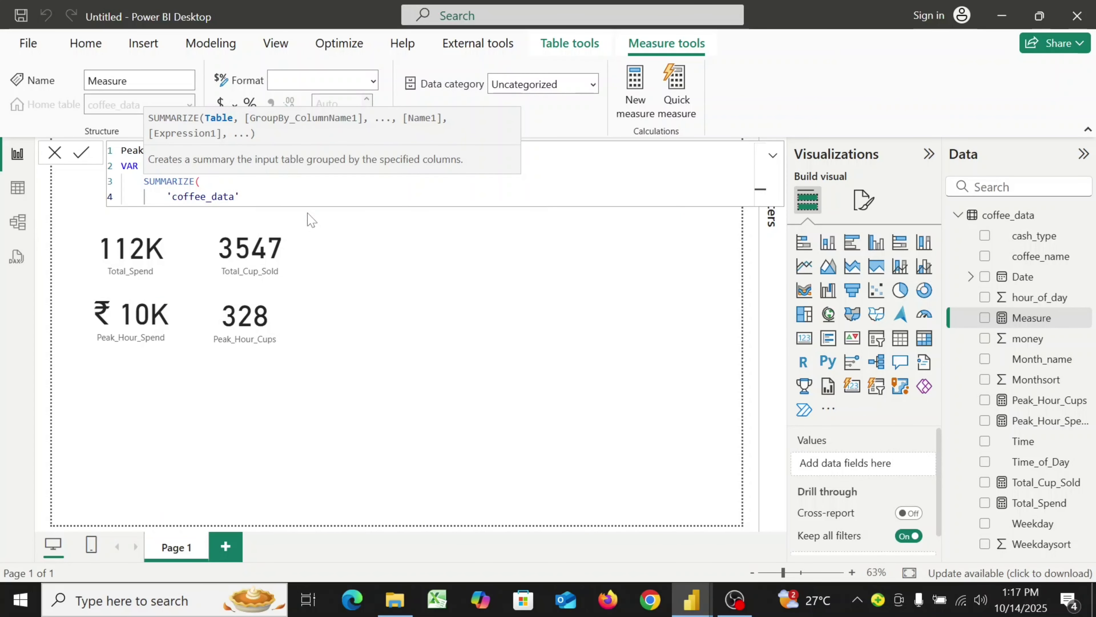
pyautogui.write(',')
pyautogui.hotkey('shift', 'Return')
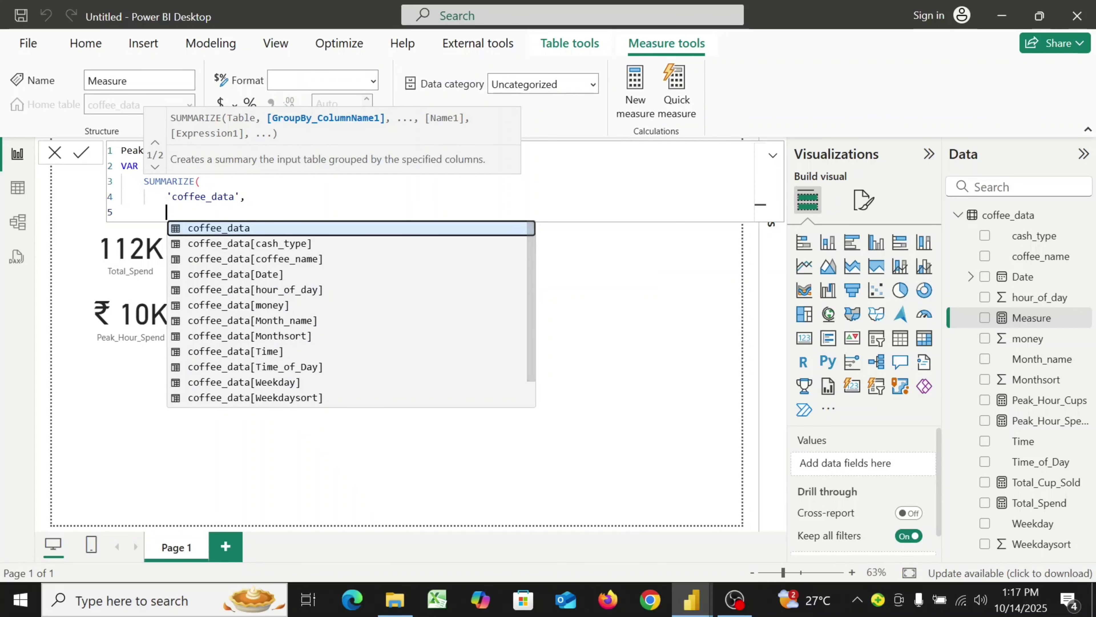
# - Group the SUMMARIZE table by 'coffee_data'[hour_of_day] and continue the arguments on a new line
pyautogui.write("'")
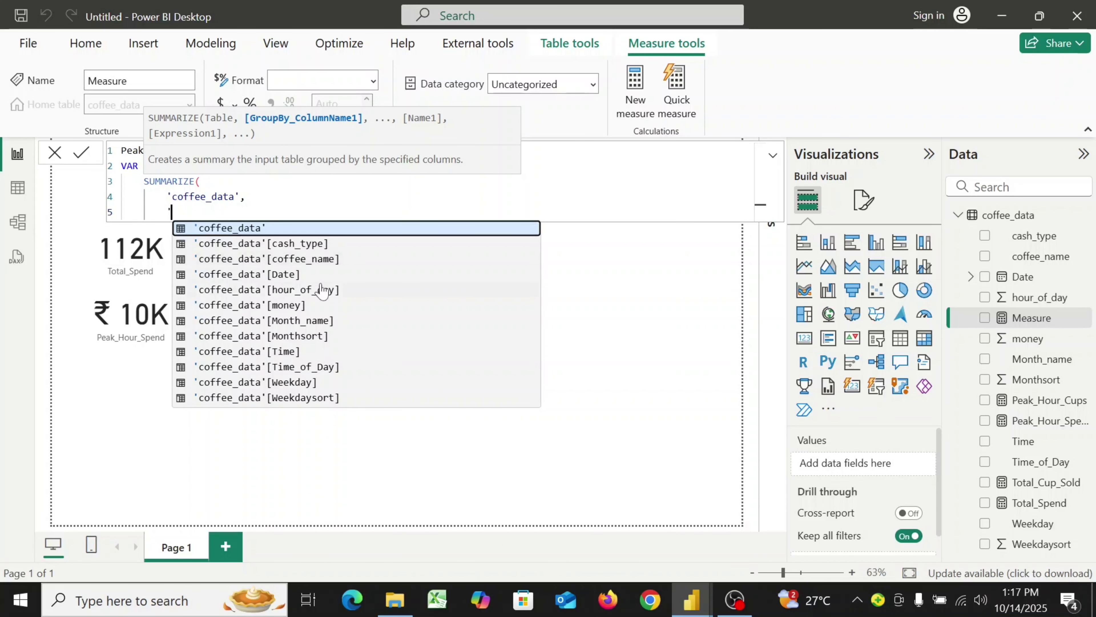
pyautogui.click(295, 290)
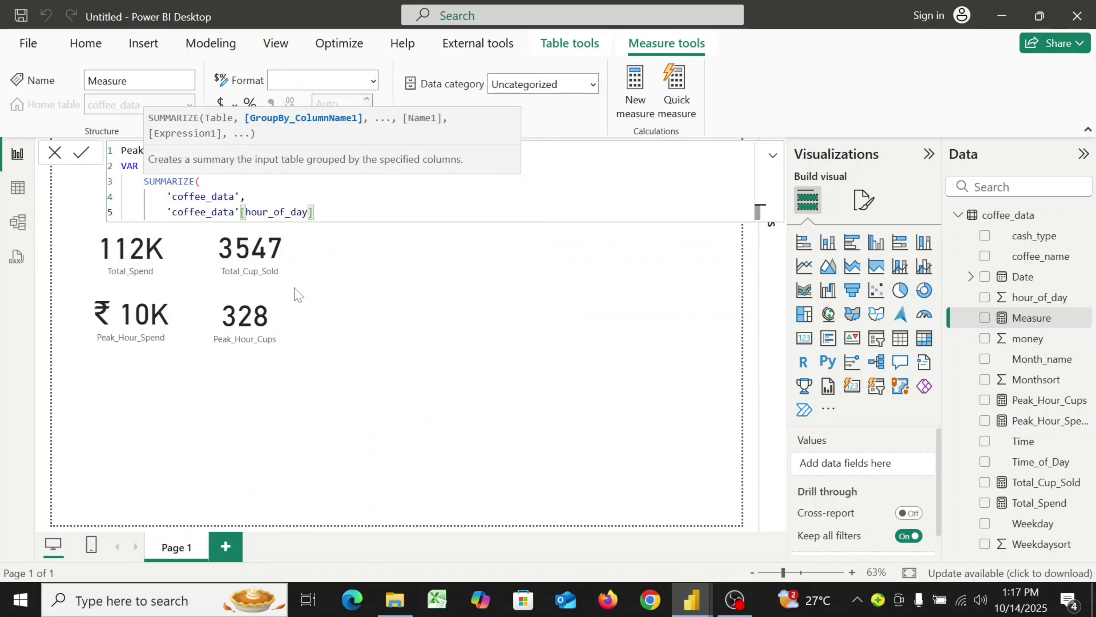
pyautogui.write(',')
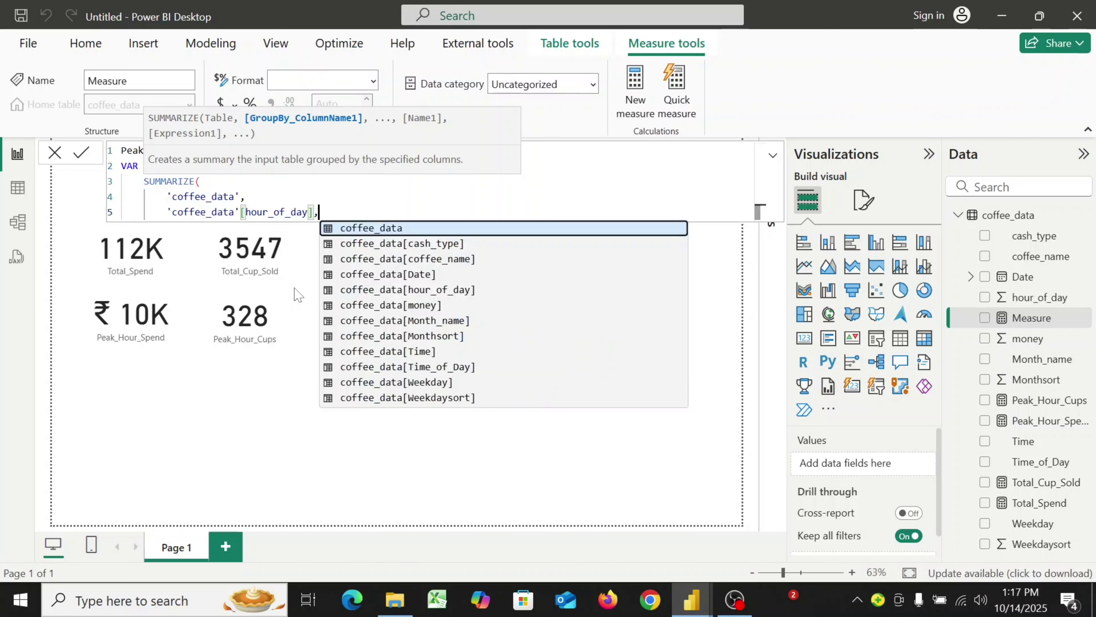
pyautogui.hotkey('shift', 'Return')
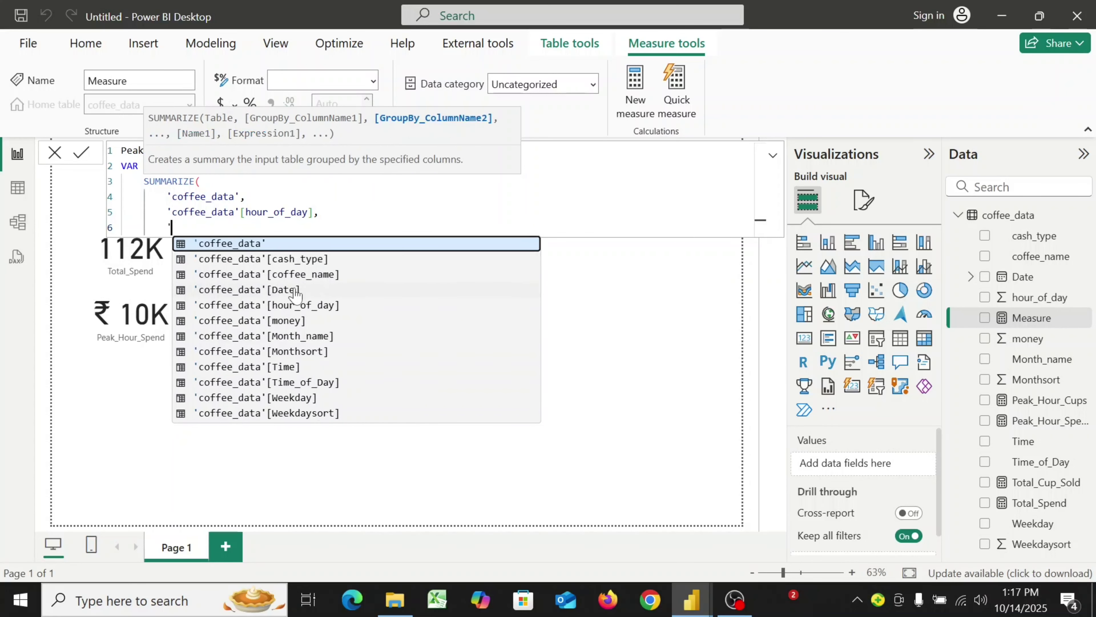
# - Add a "Cups" column calculated as COUNT(coffee_data[coffee_name]) and close the SUMMARIZE function on its own line
pyautogui.write("'")
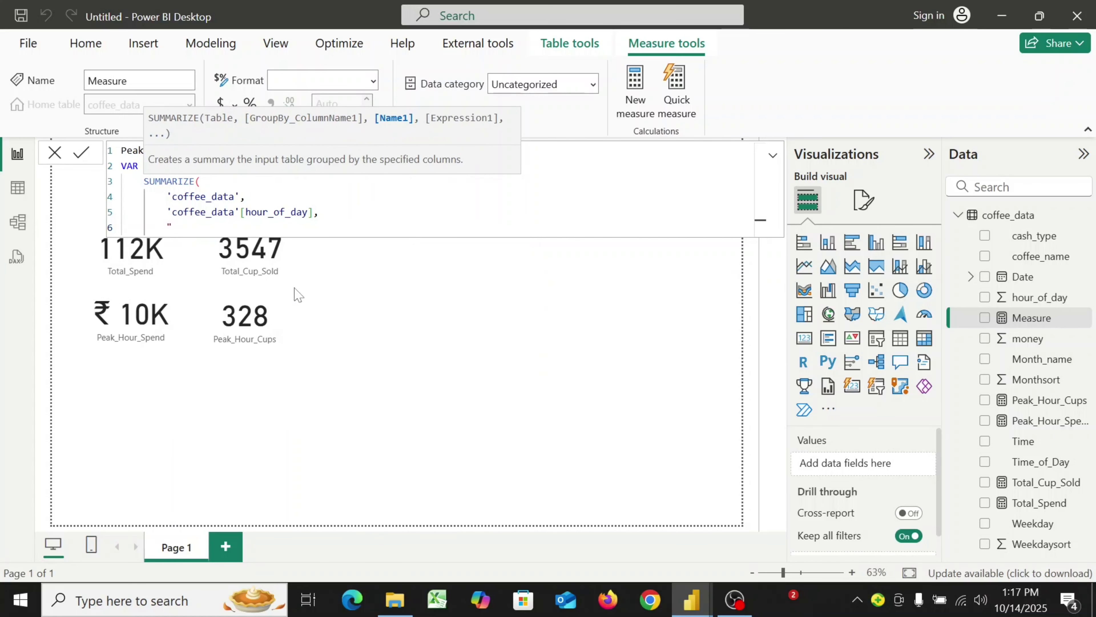
pyautogui.write('Cups", coun')
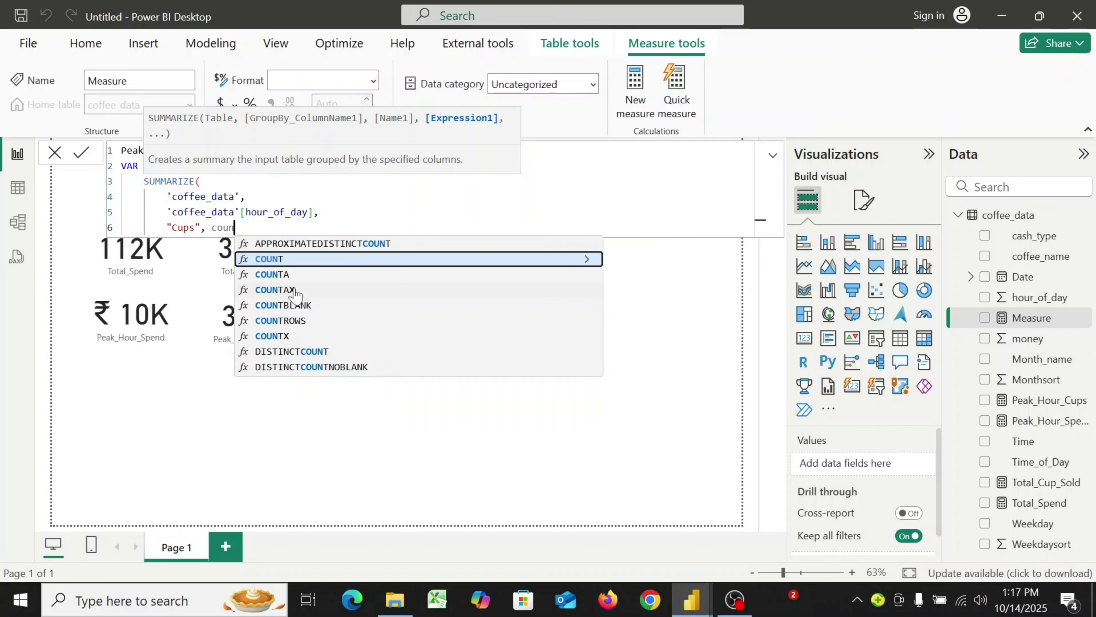
pyautogui.click(318, 263)
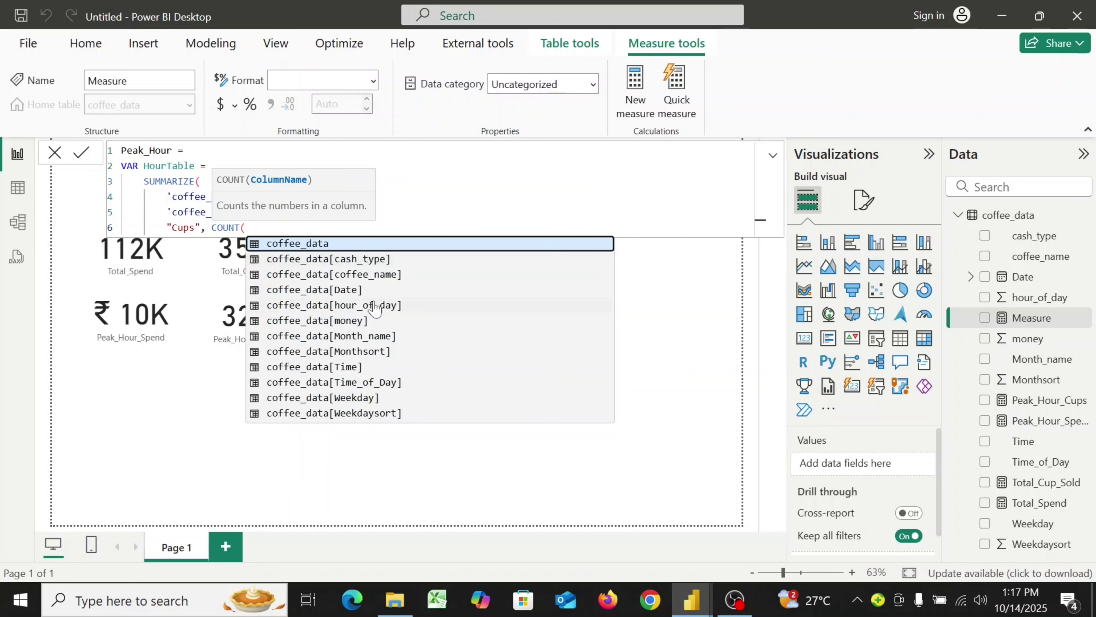
pyautogui.click(370, 276)
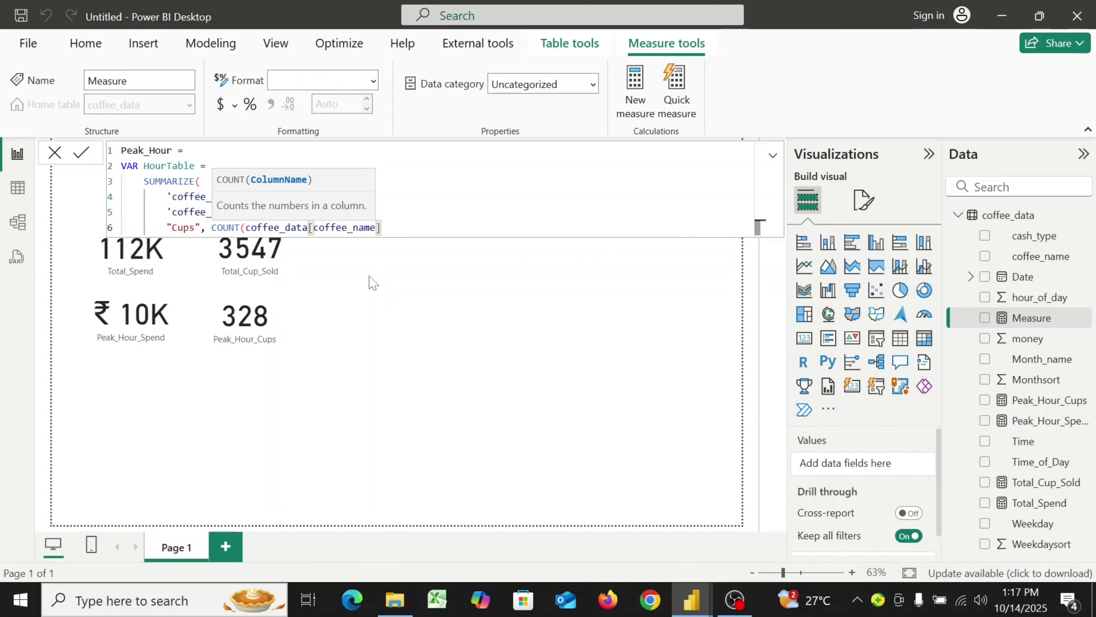
pyautogui.write(')')
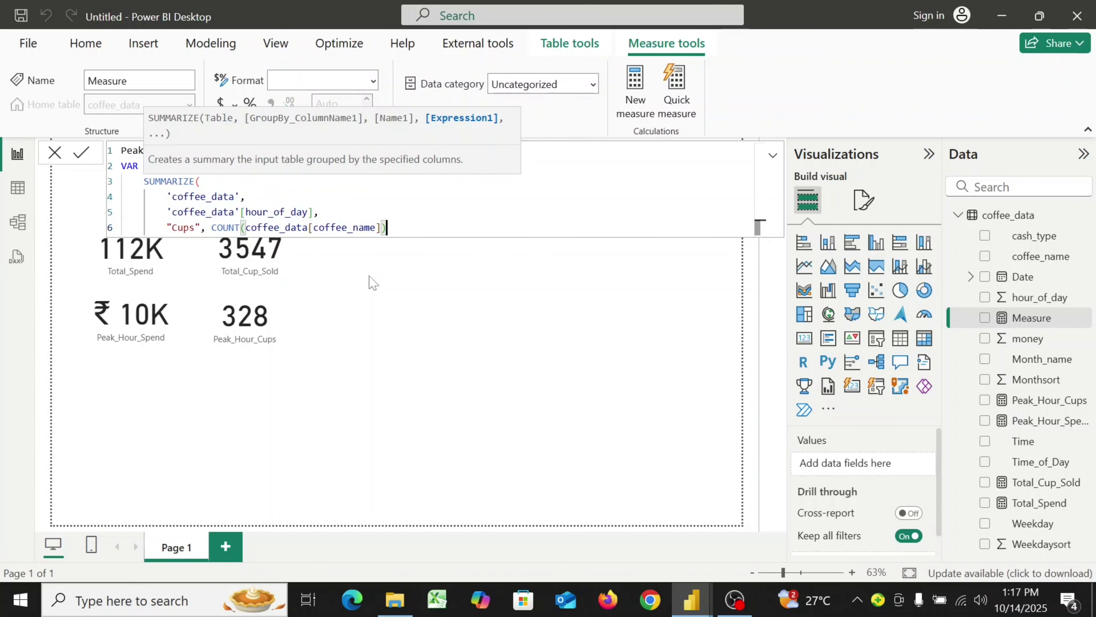
pyautogui.hotkey('shift', 'Return')
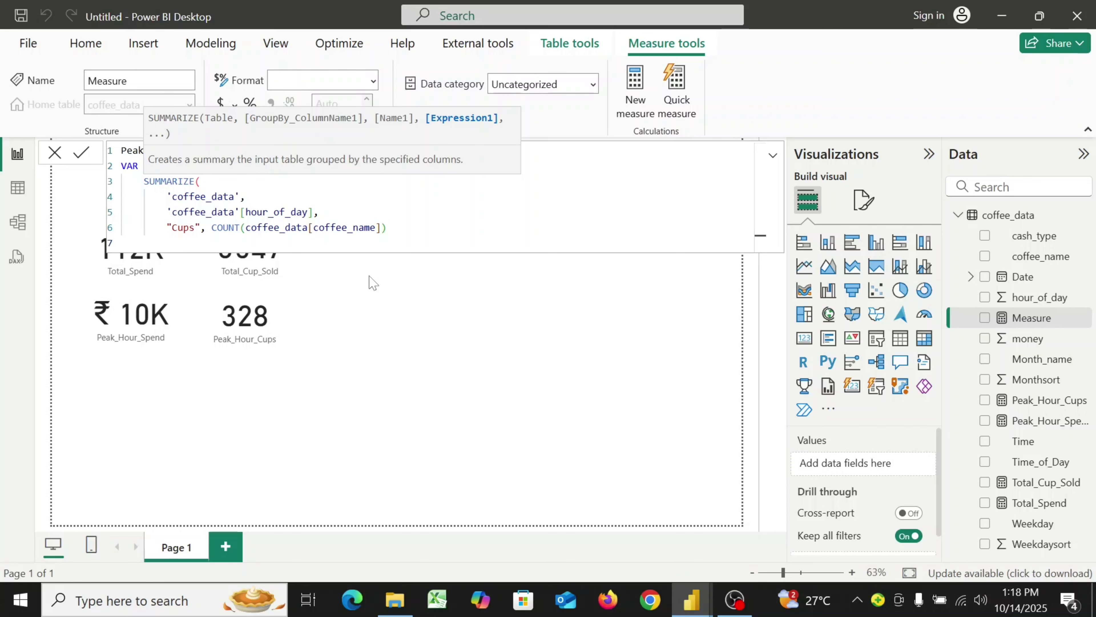
pyautogui.write(')')
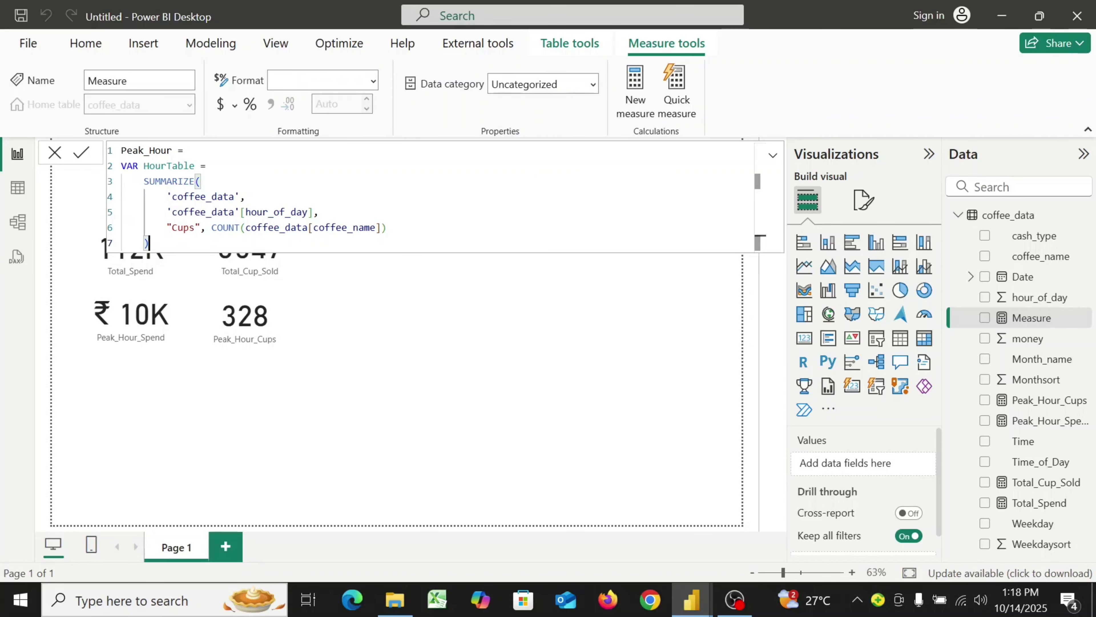
pyautogui.press('Return')
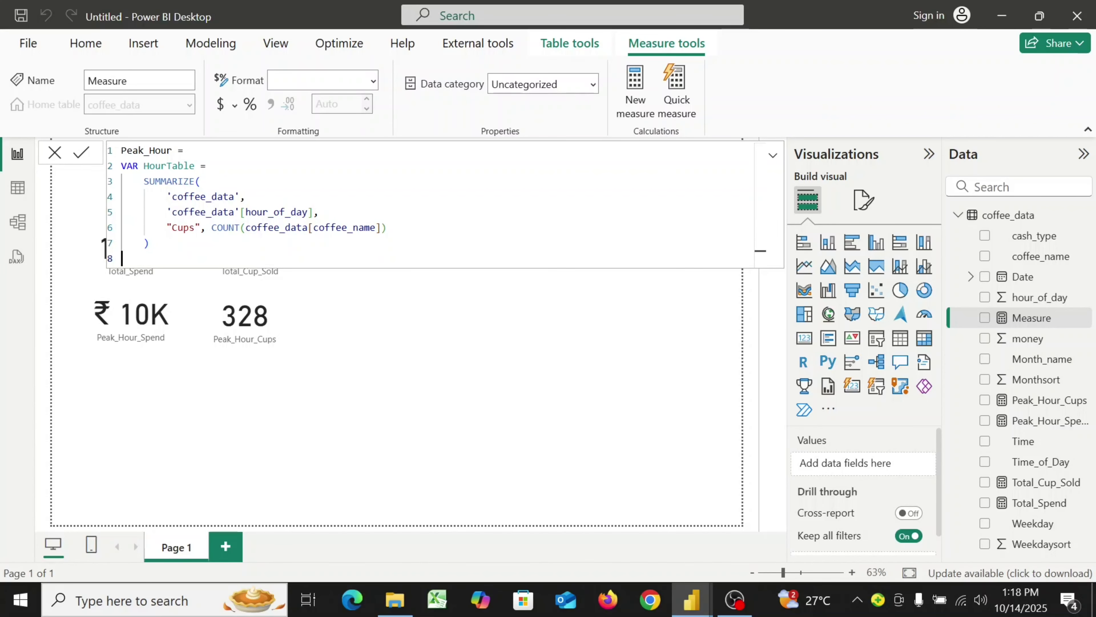
# - Declare a second variable named MAXCups below HourTable, with its expression starting on a new line
pyautogui.write('V')
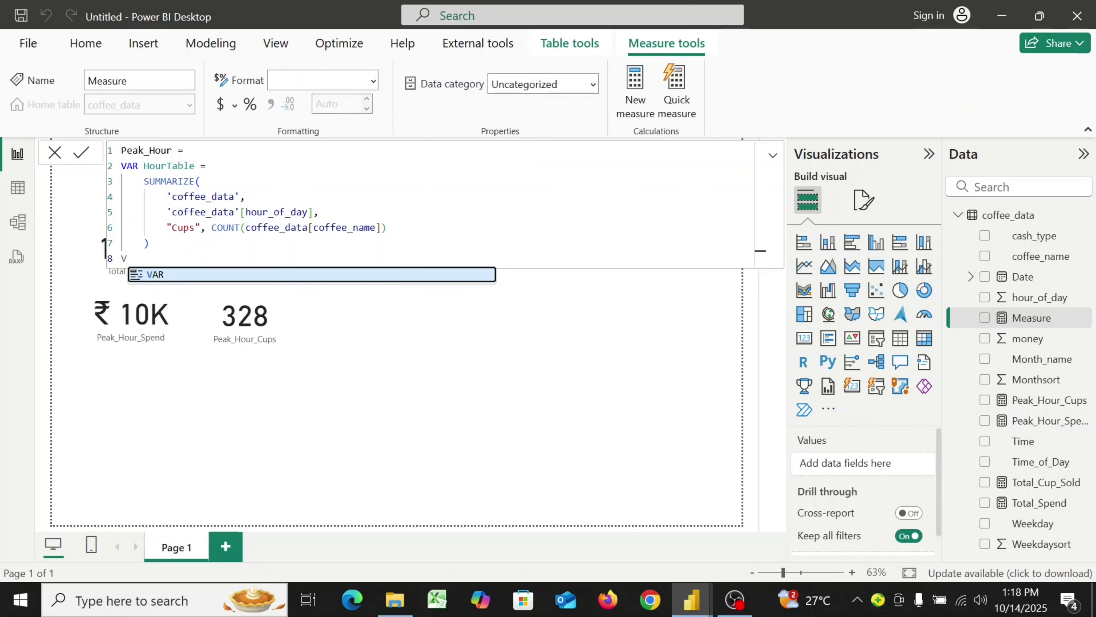
pyautogui.click(197, 273)
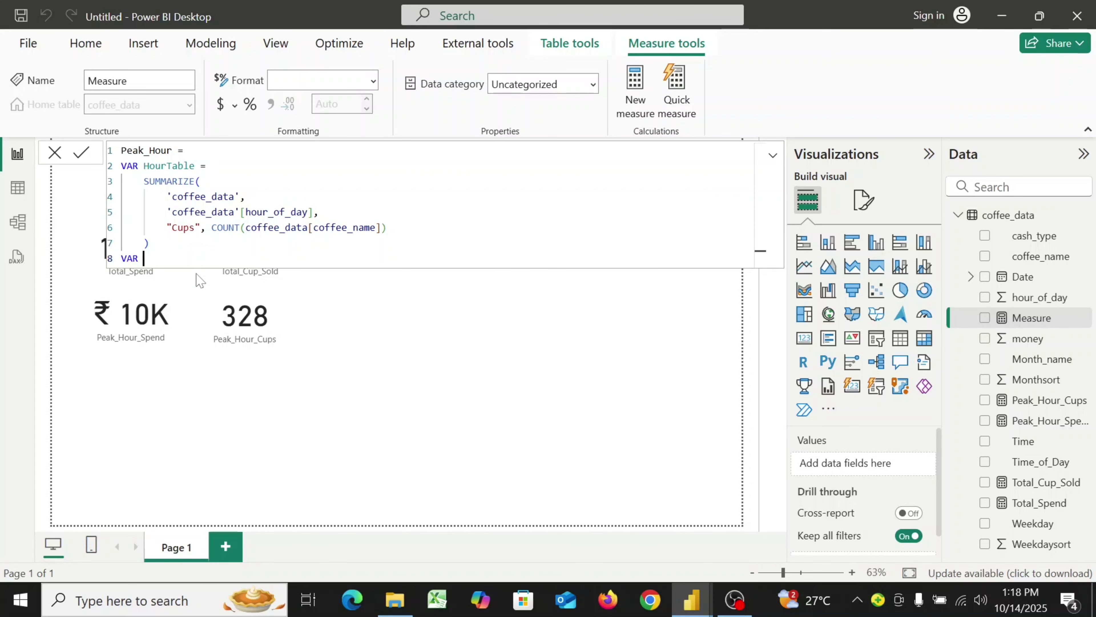
pyautogui.write('MAXCups =')
pyautogui.hotkey('shift', 'Return')
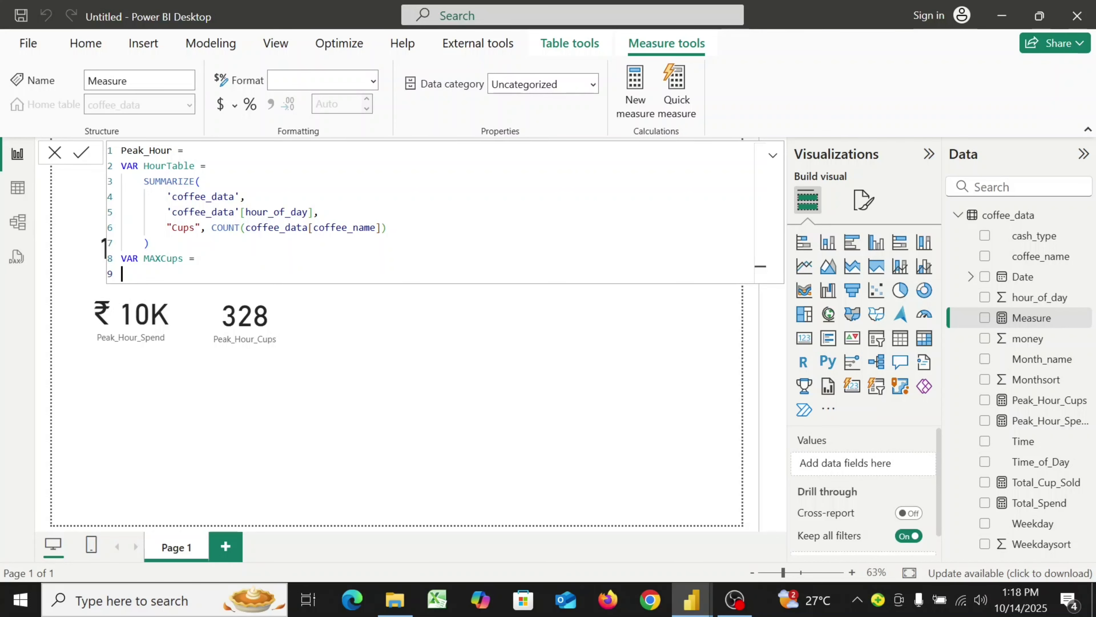
# - Define MAXCups as MAXX(HourTable, [Cups]) and add a new line below it
pyautogui.write('max')
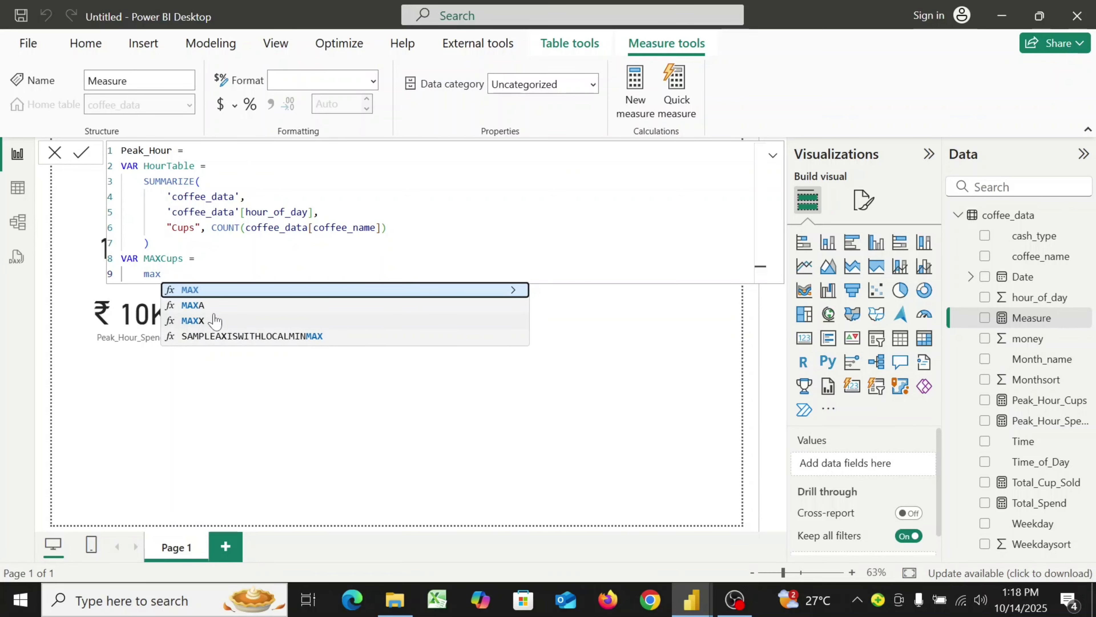
pyautogui.click(214, 320)
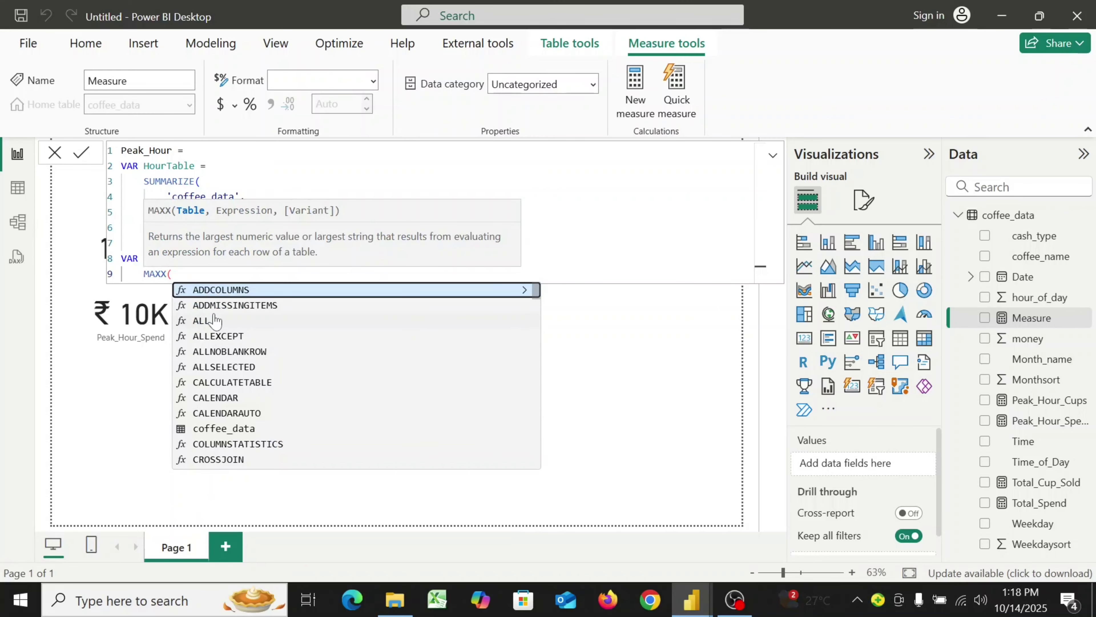
pyautogui.write('ho')
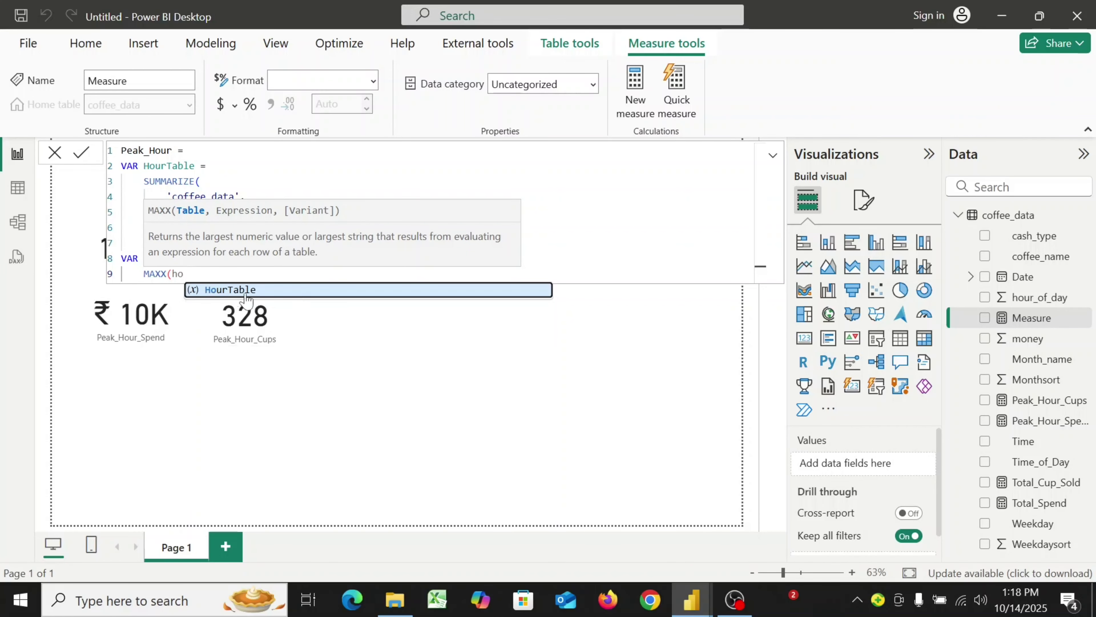
pyautogui.click(273, 298)
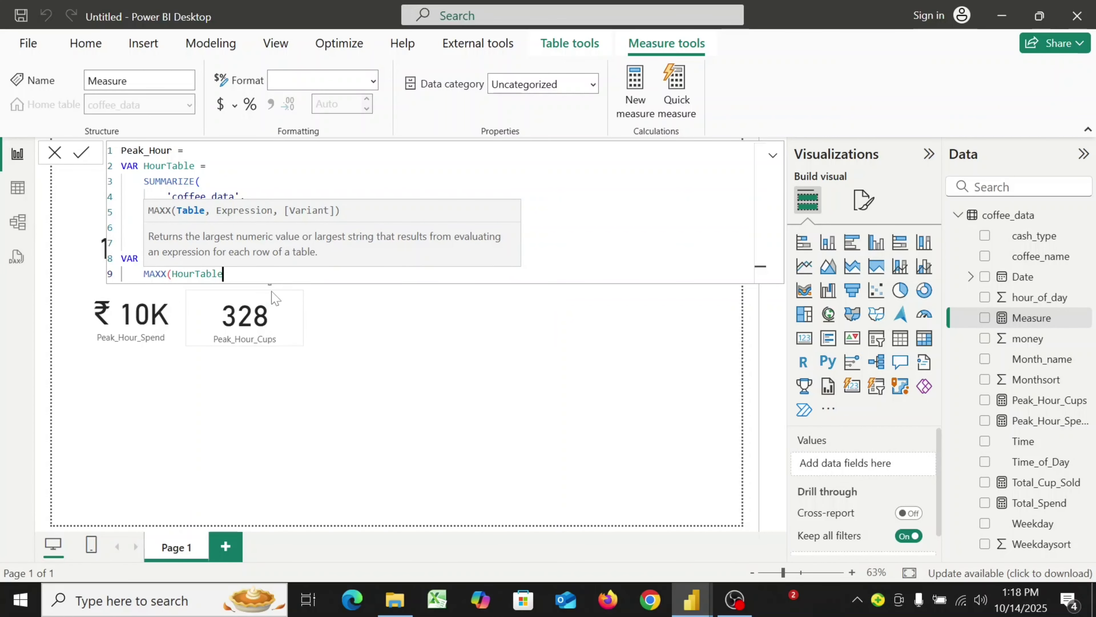
pyautogui.write(',')
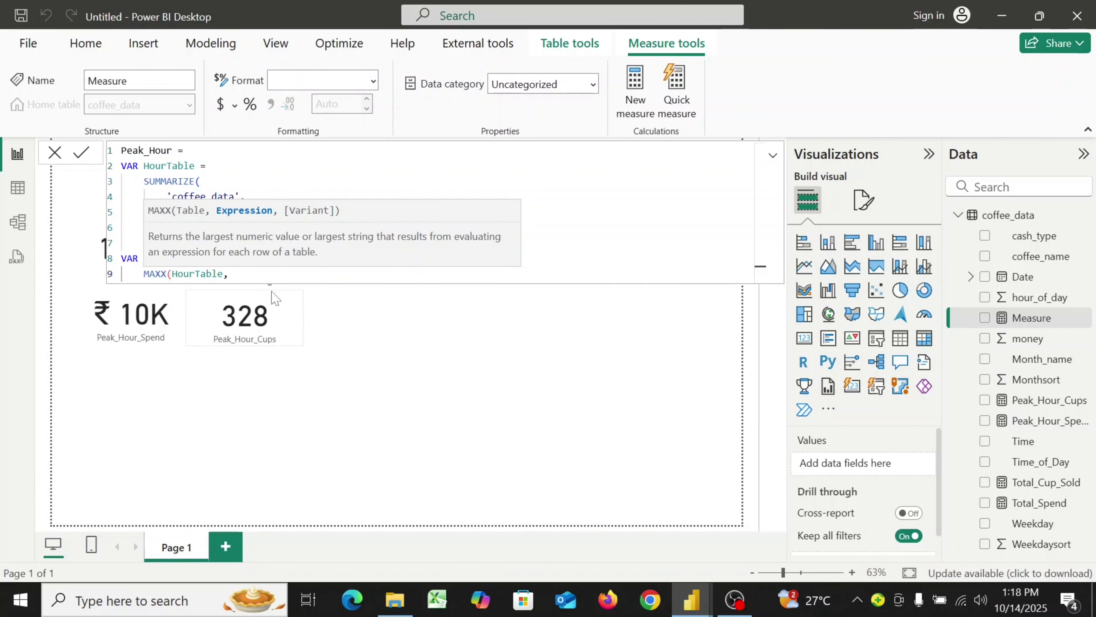
pyautogui.write(' [')
pyautogui.click(302, 292)
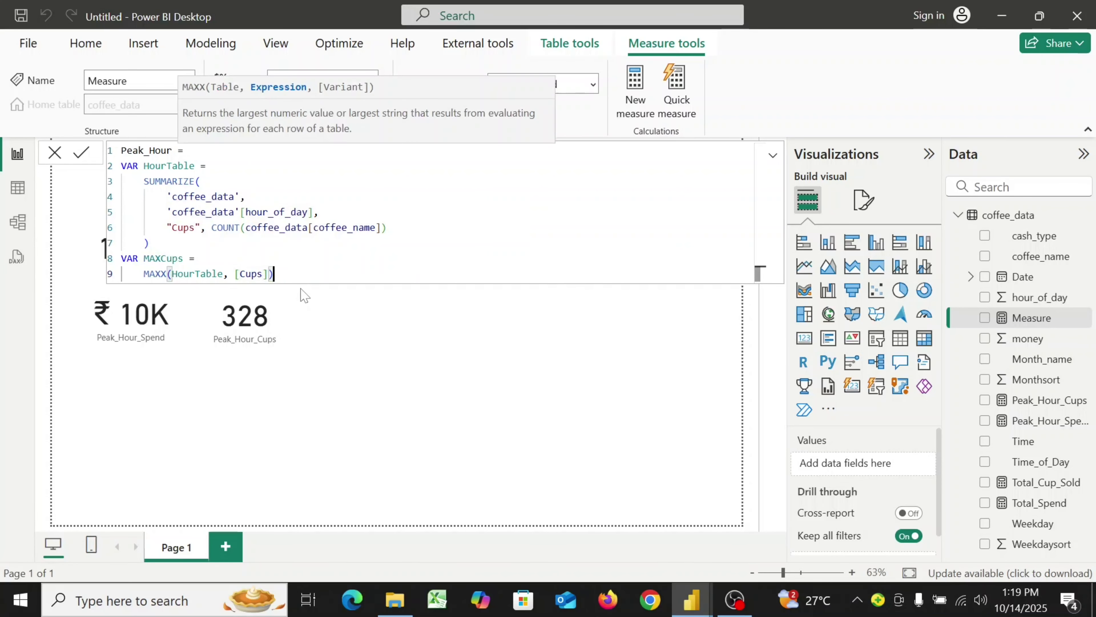
pyautogui.write(')')
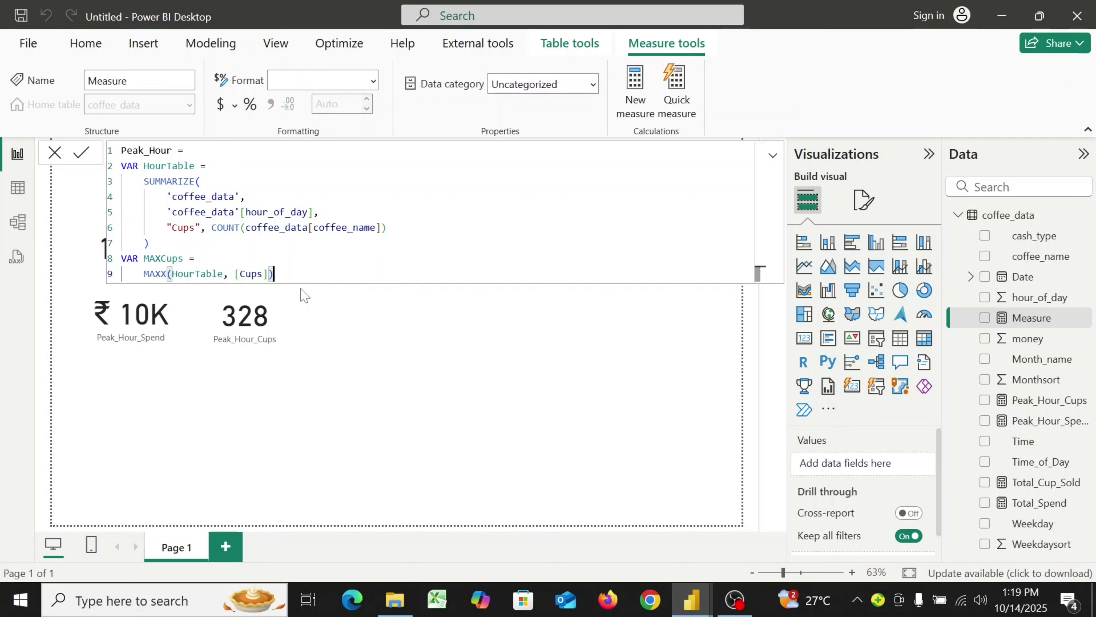
pyautogui.hotkey('shift', 'Return')
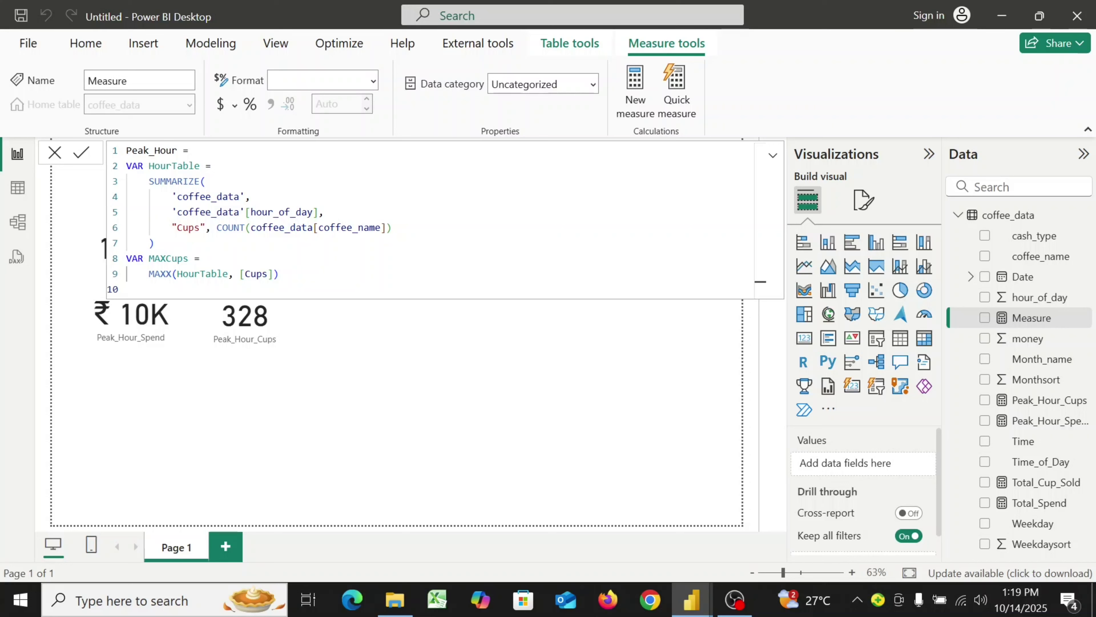
# - Declare a third variable named PeakHour below MAXCups, with its expression starting on a new line
pyautogui.write('V')
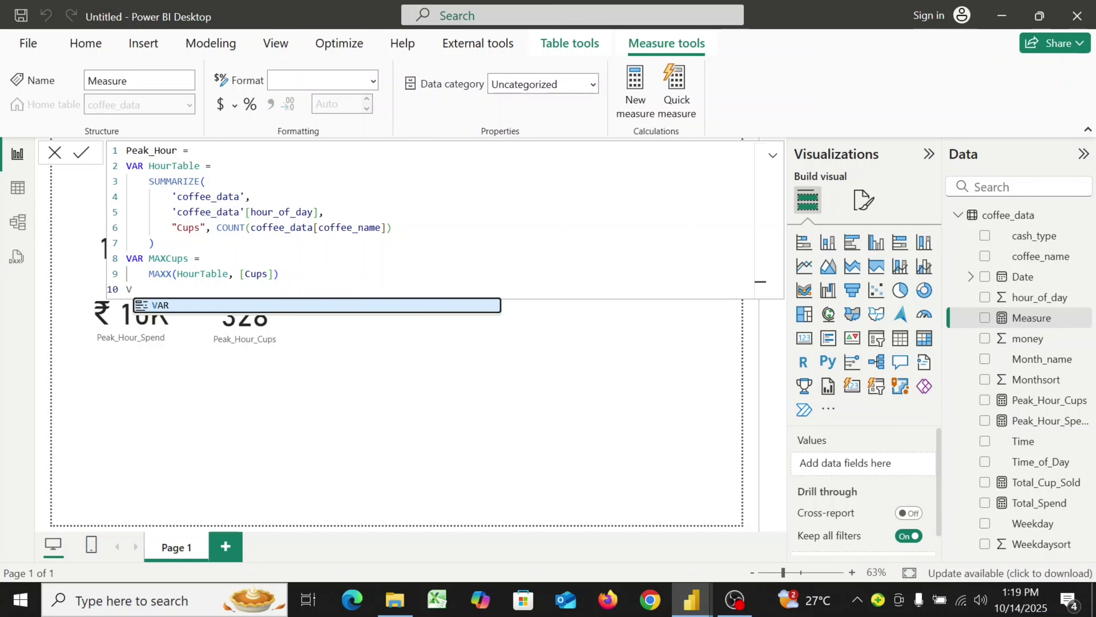
pyautogui.click(267, 305)
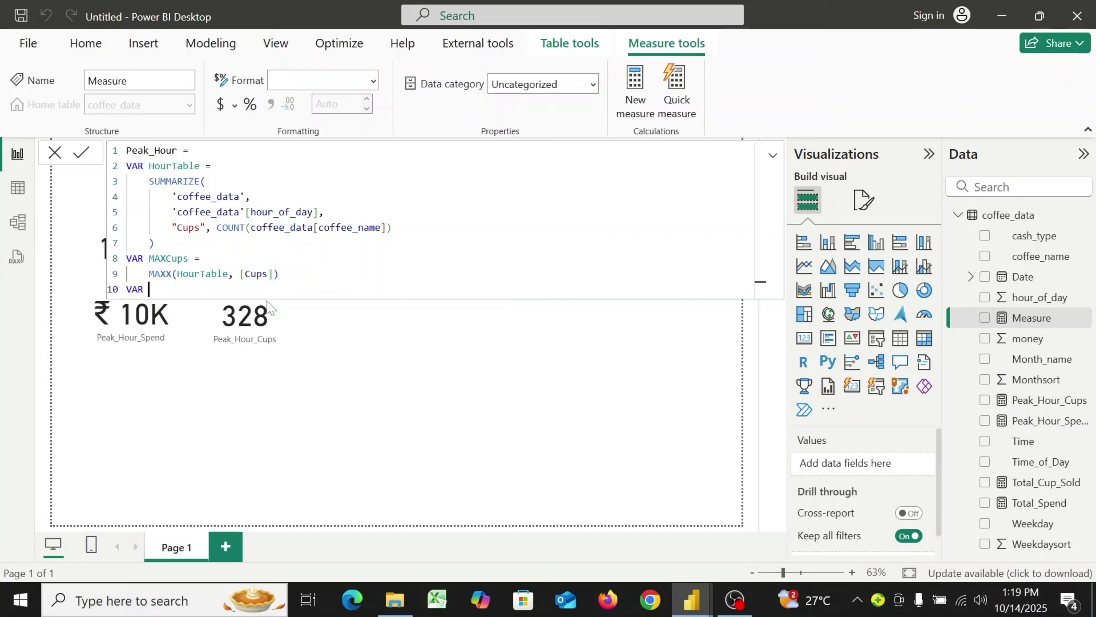
pyautogui.write('Pe')
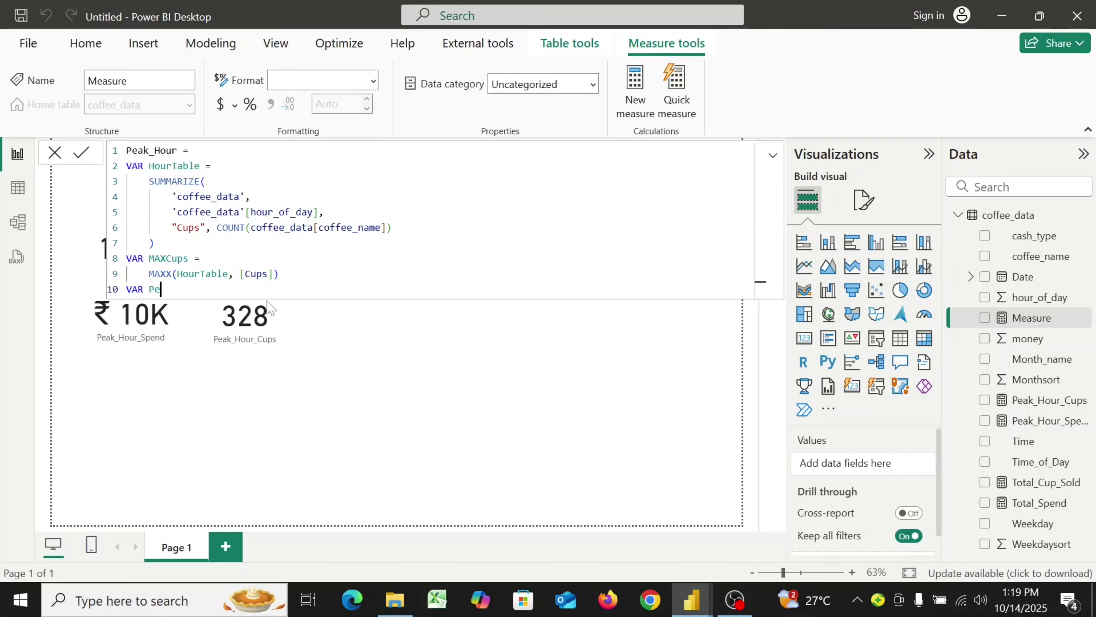
pyautogui.write('akHou')
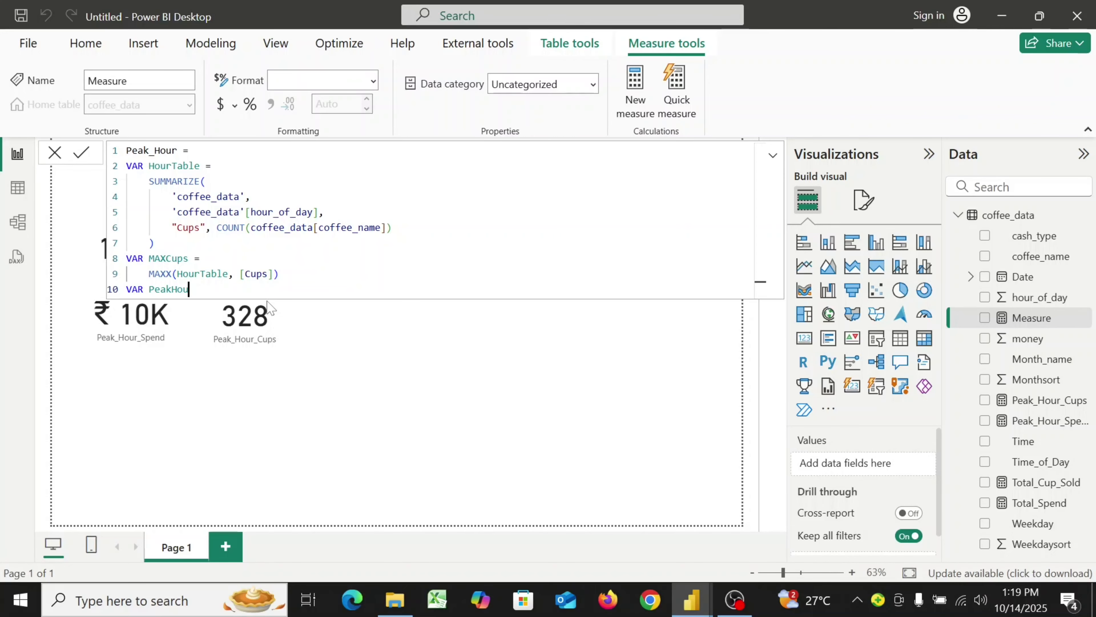
pyautogui.write('r =')
pyautogui.hotkey('shift', 'Return')
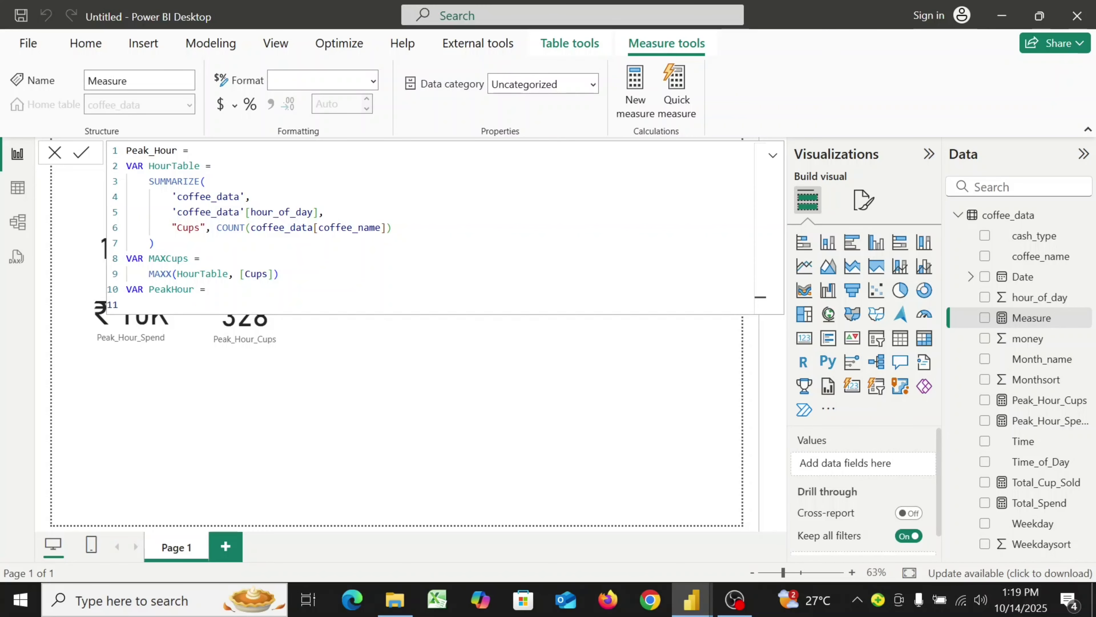
# - Begin the indented PeakHour expression with MAXX over a FILTER function that takes HourTable as its table
pyautogui.press('Tab')
pyautogui.write('ma')
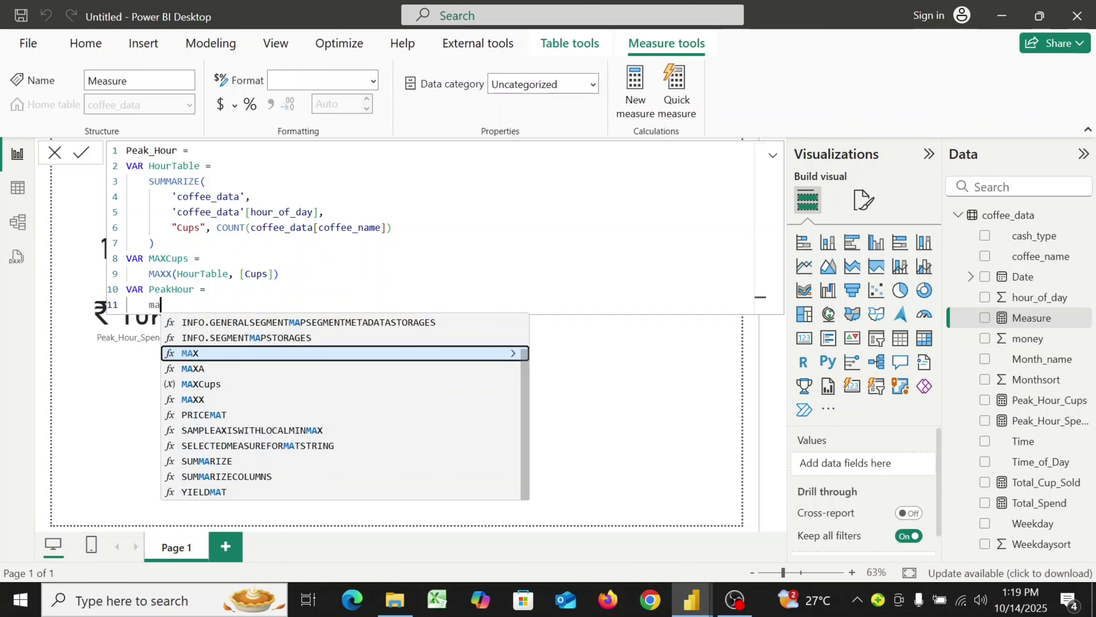
pyautogui.click(212, 399)
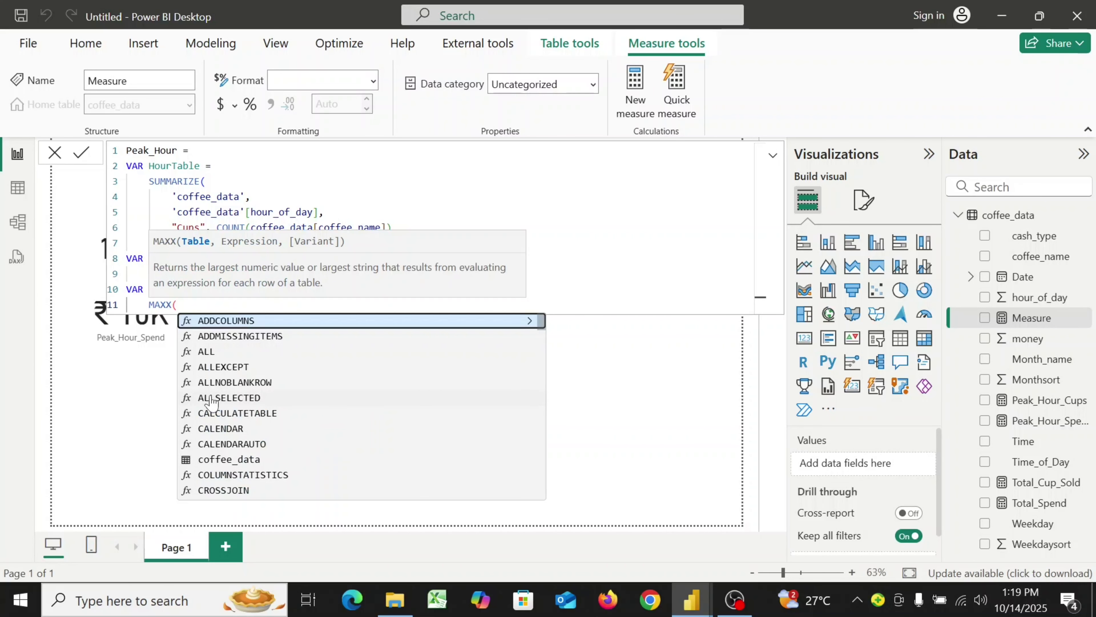
pyautogui.write('fil')
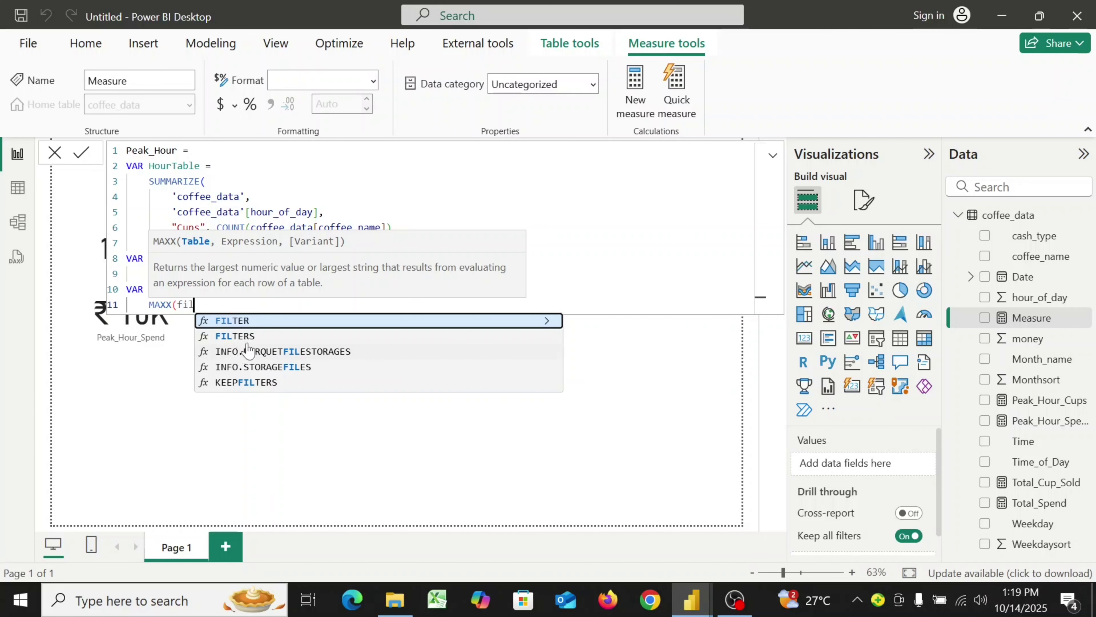
pyautogui.click(270, 322)
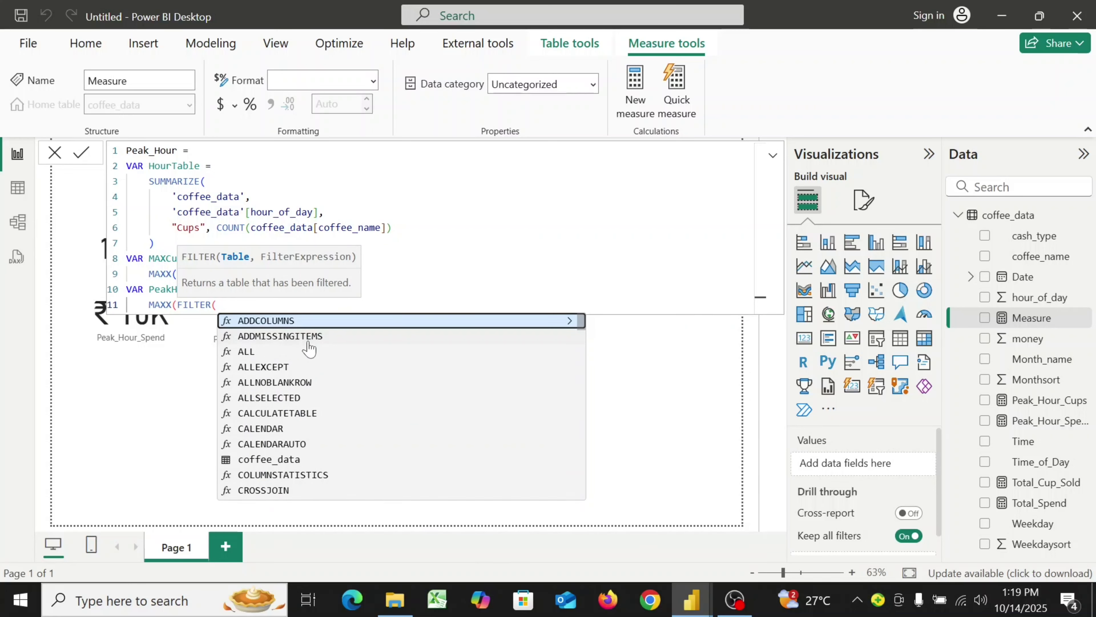
pyautogui.write('hou')
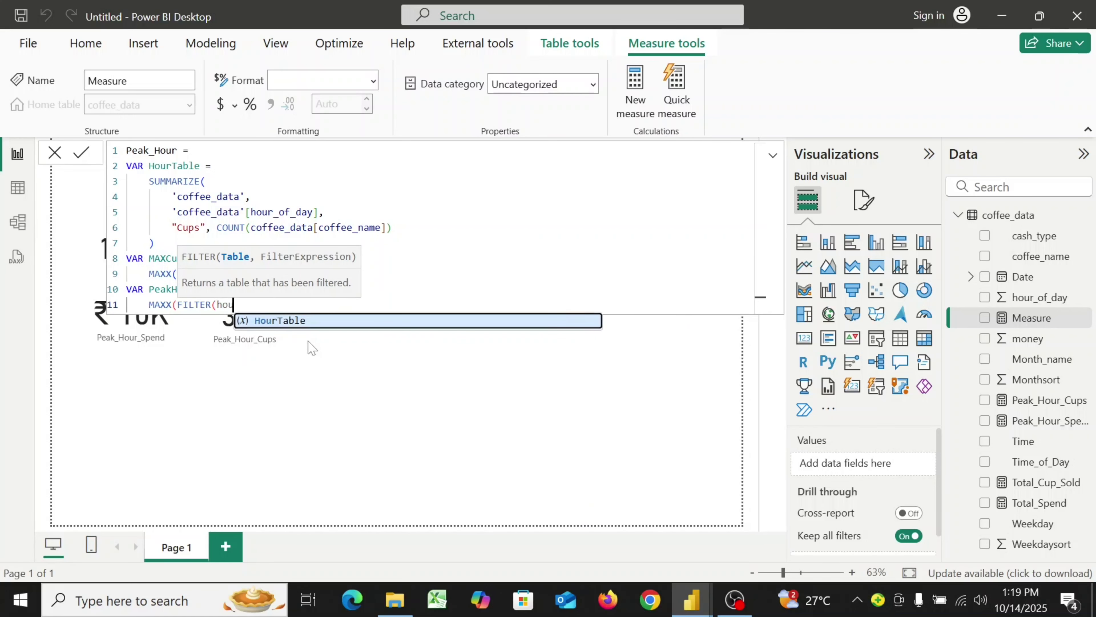
pyautogui.click(330, 321)
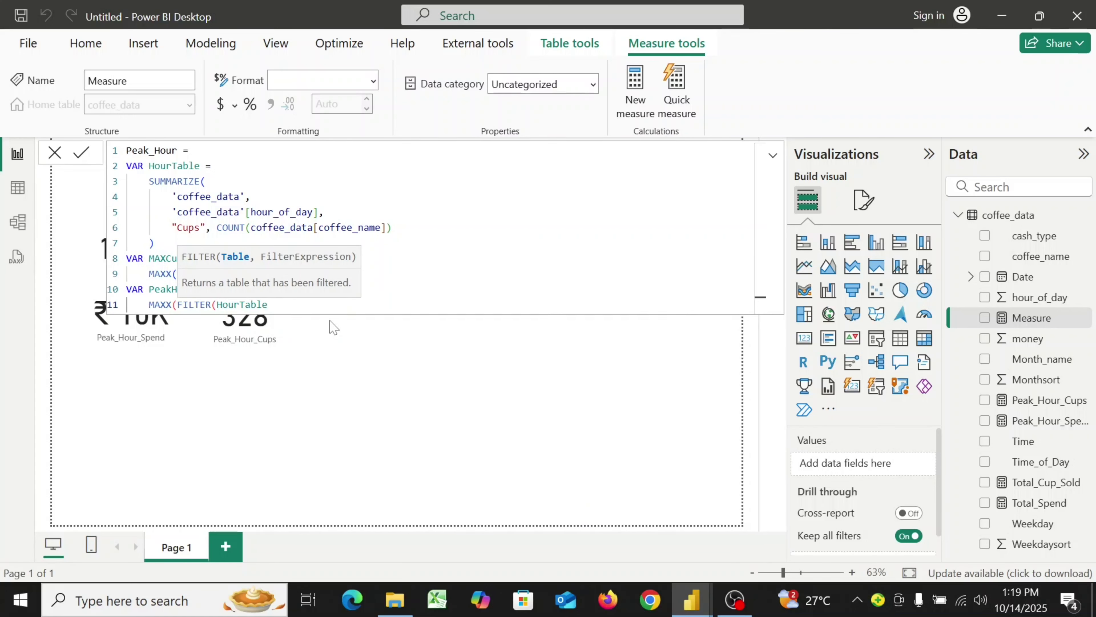
# - Set the FILTER condition to [Cups] = MAXCups
pyautogui.write(', [')
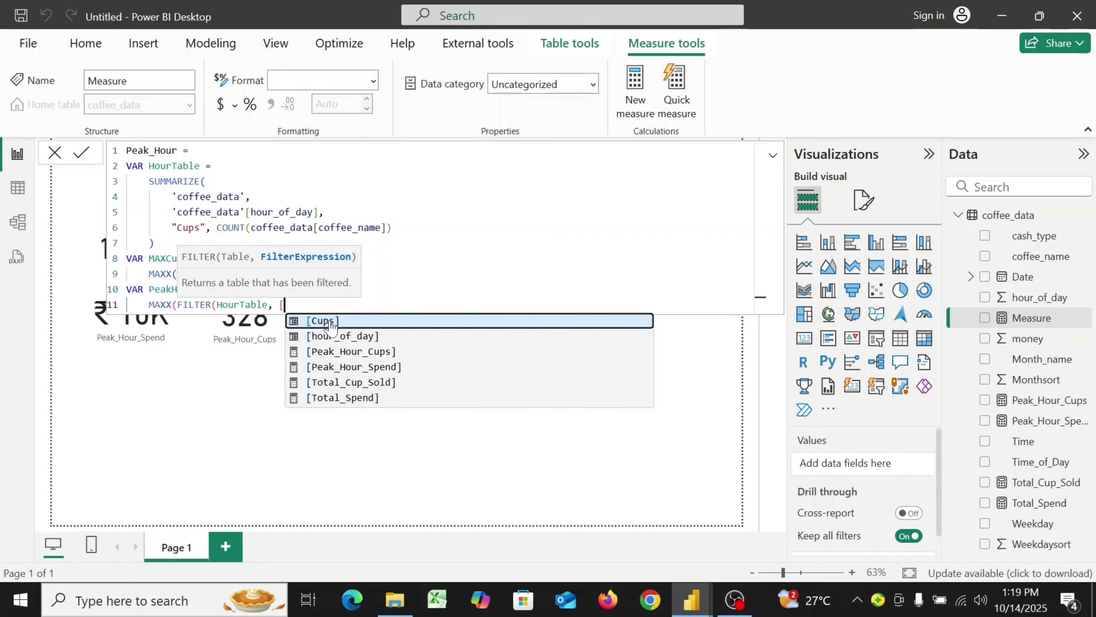
pyautogui.click(351, 319)
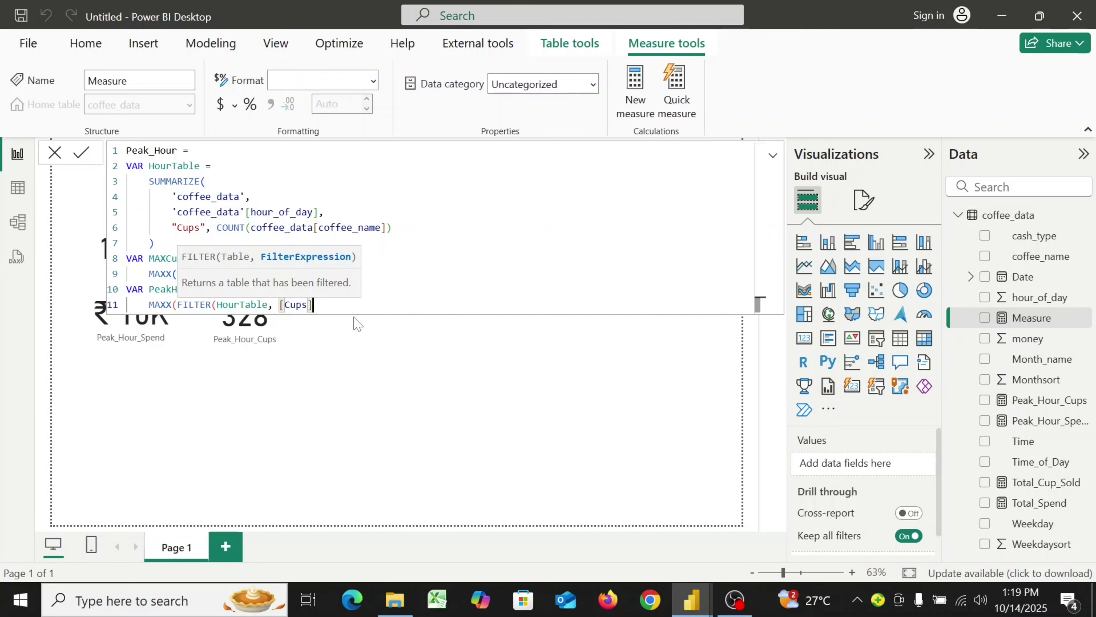
pyautogui.write('=')
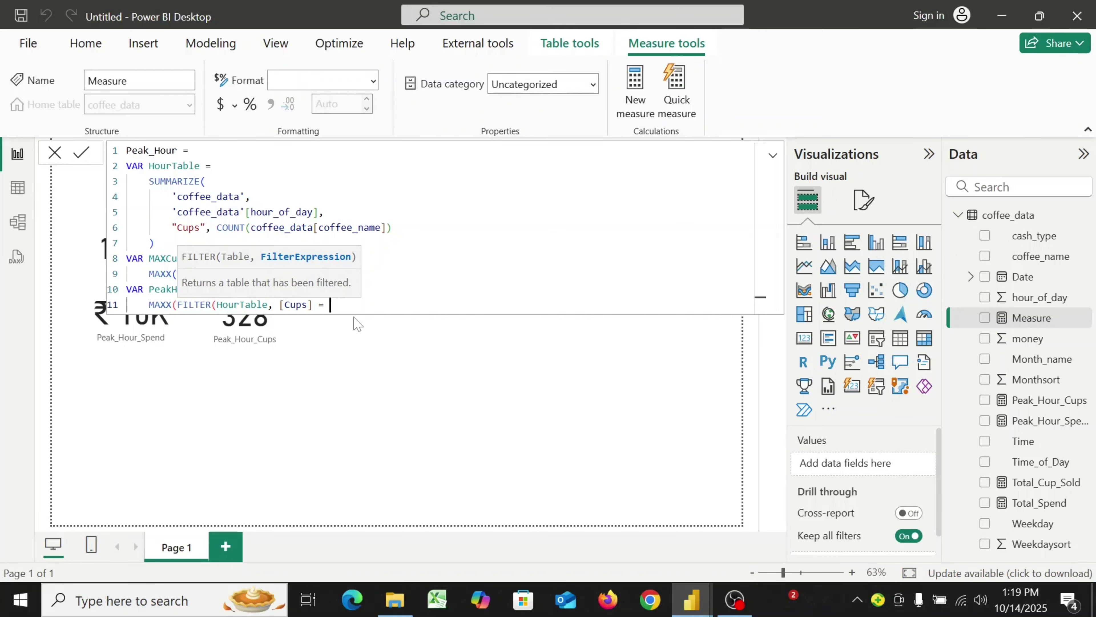
pyautogui.write(' max')
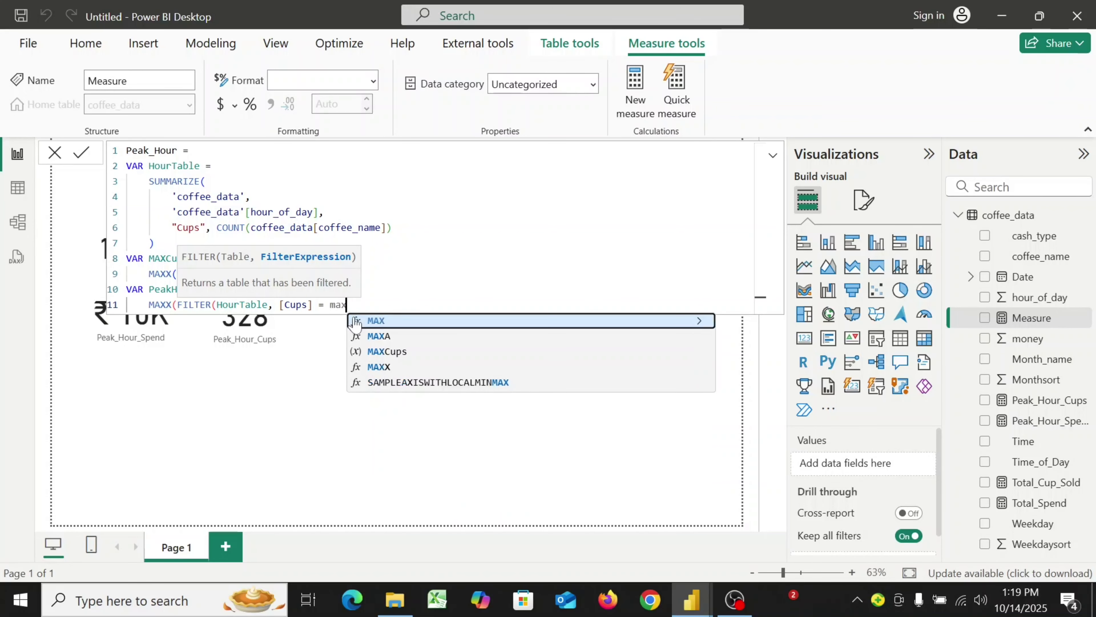
pyautogui.click(415, 320)
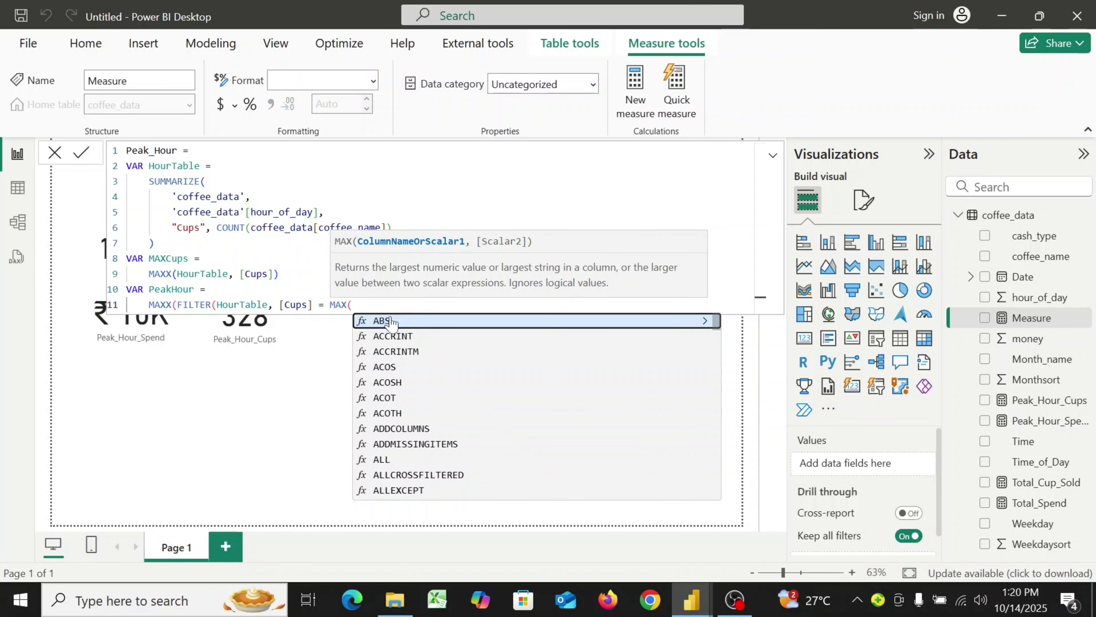
pyautogui.press('BackSpace')
pyautogui.write('cuo')
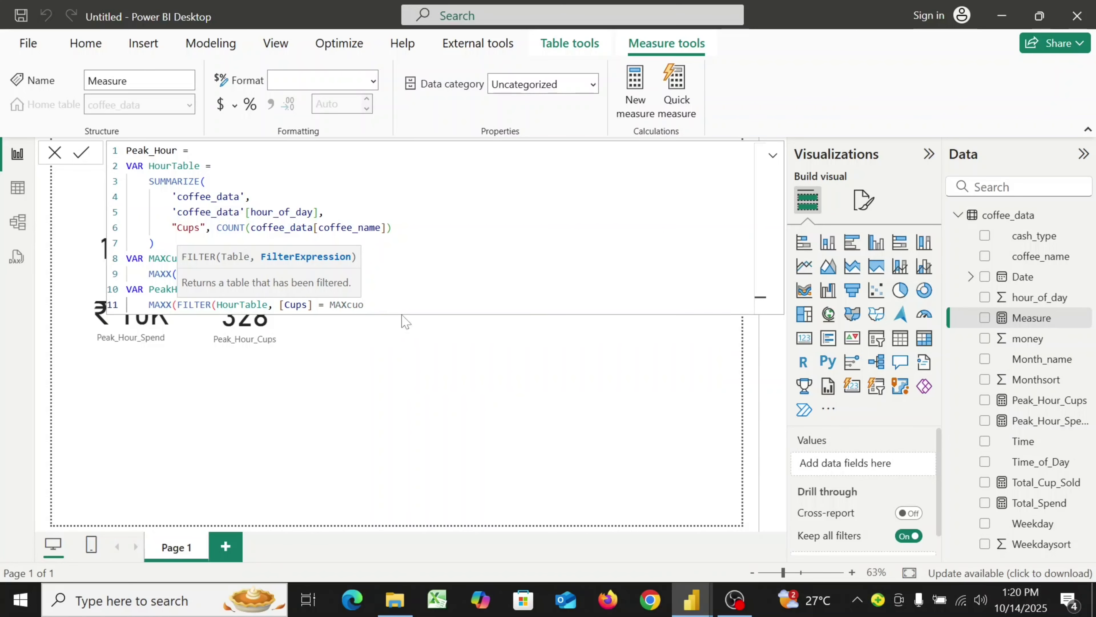
pyautogui.press('BackSpace')
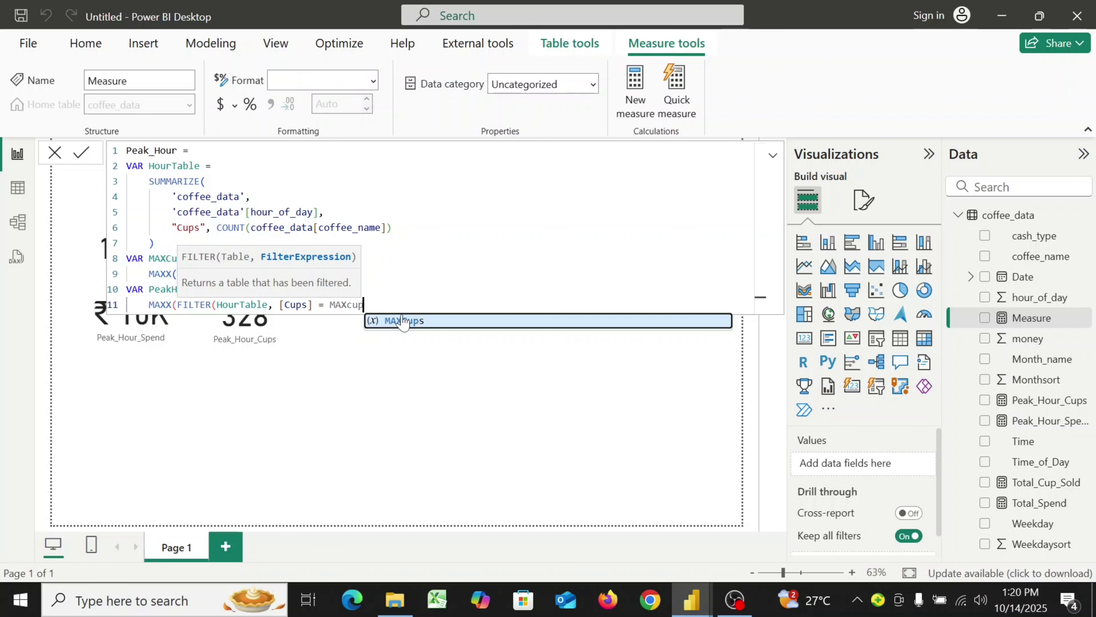
pyautogui.press('Tab')
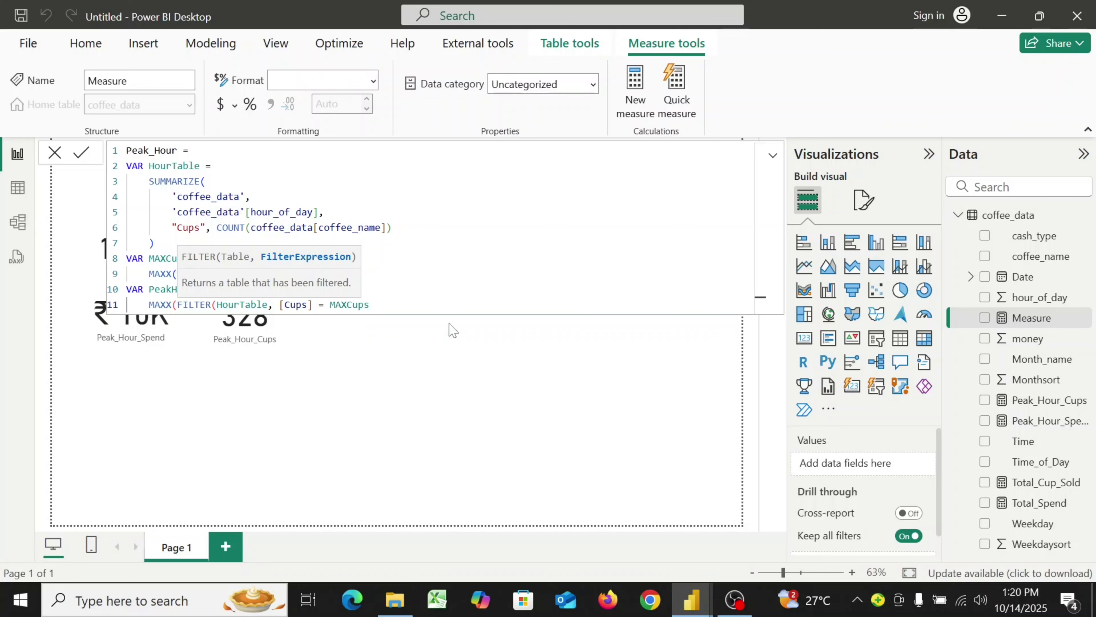
# - Close FILTER, complete MAXX with [hour_of_day] as its expression, and add a new line below it
pyautogui.write('), ')
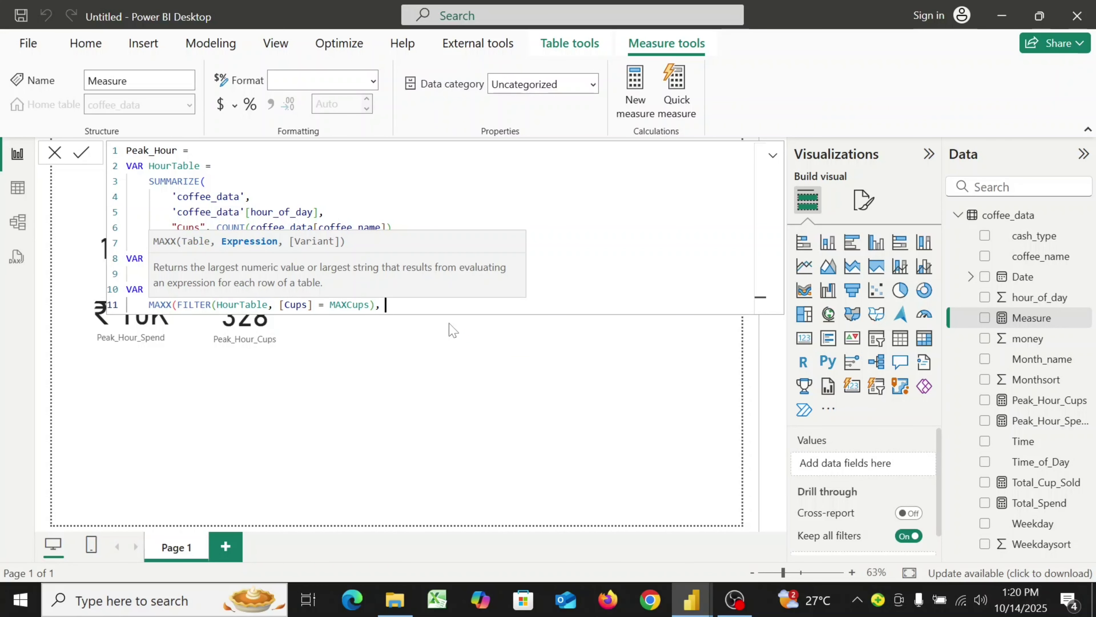
pyautogui.write('[')
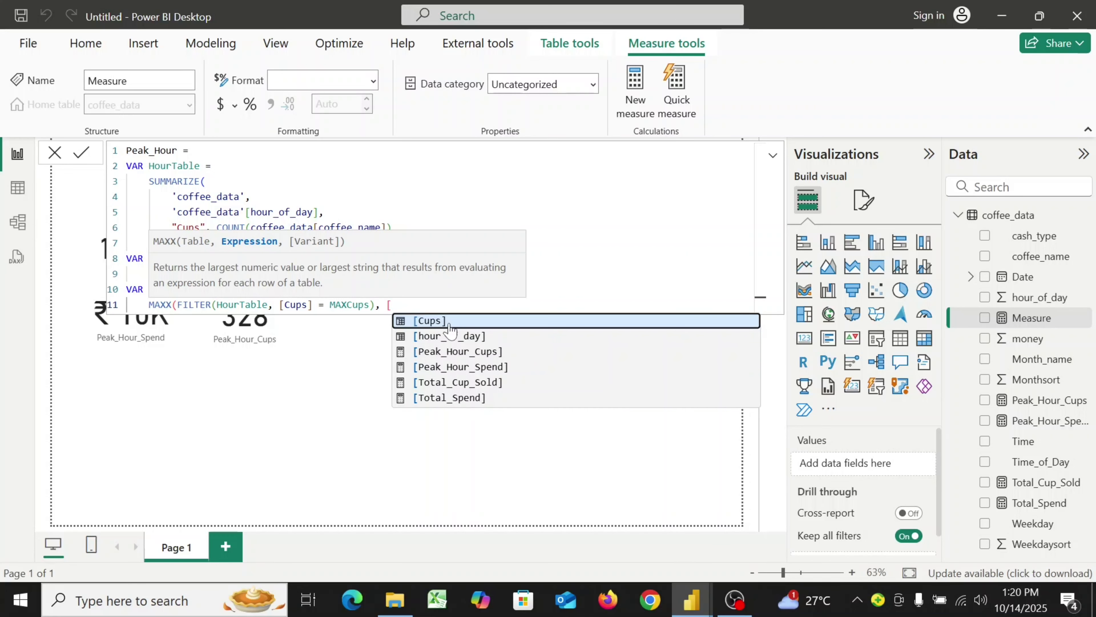
pyautogui.click(457, 336)
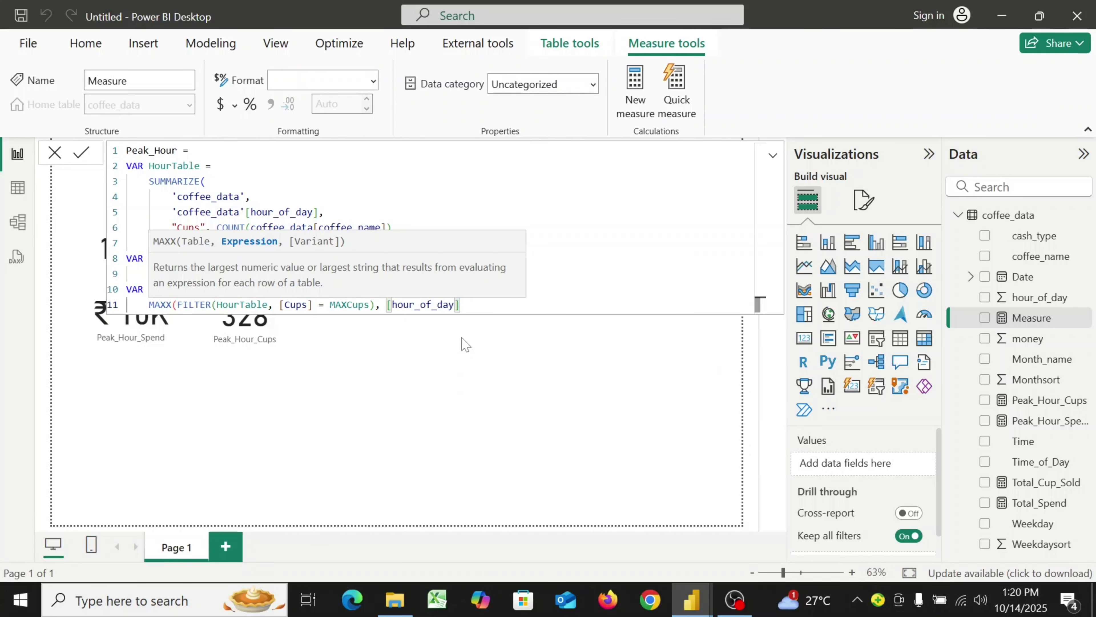
pyautogui.write(')')
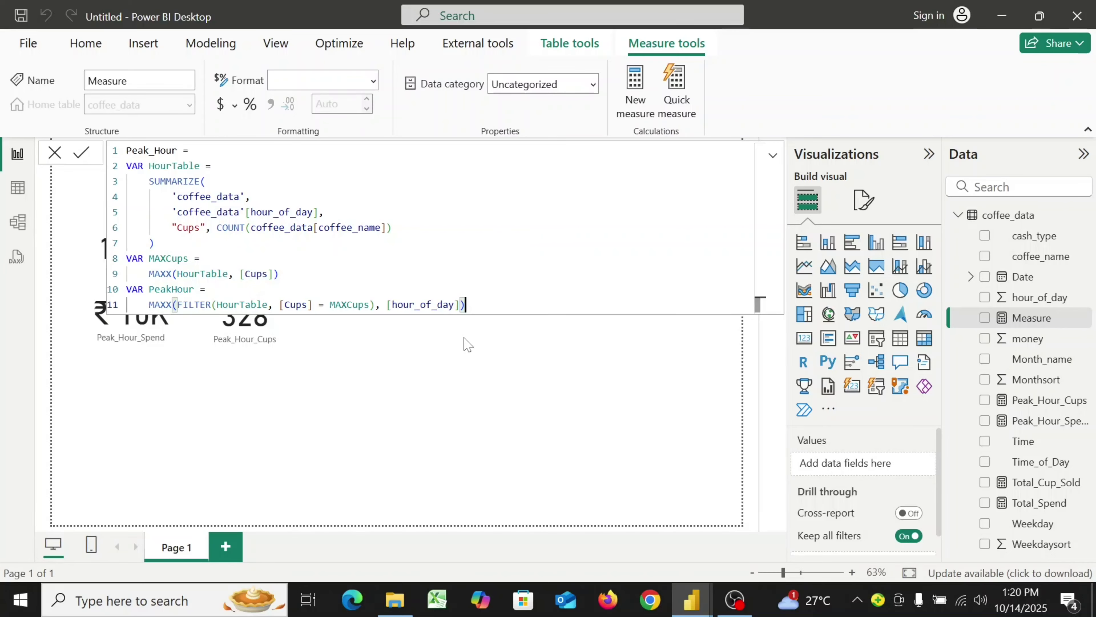
pyautogui.hotkey('shift', 'Return')
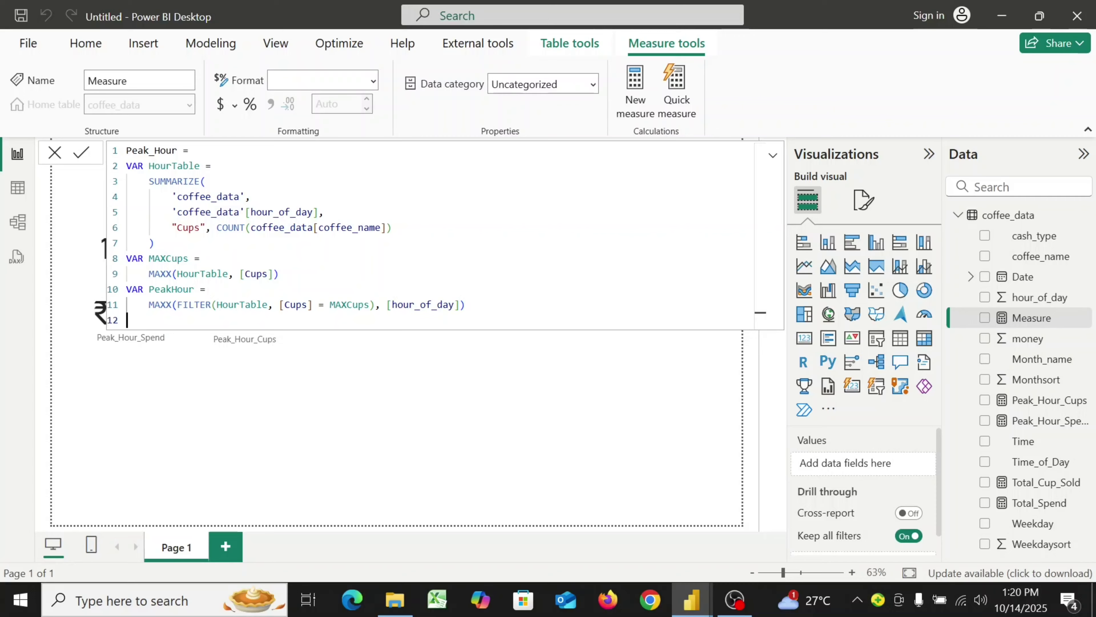
# - Add a RETURN clause with PeakHour indented on its own line, then commit the Peak_Hour measure and close the formula editor
pyautogui.write('r')
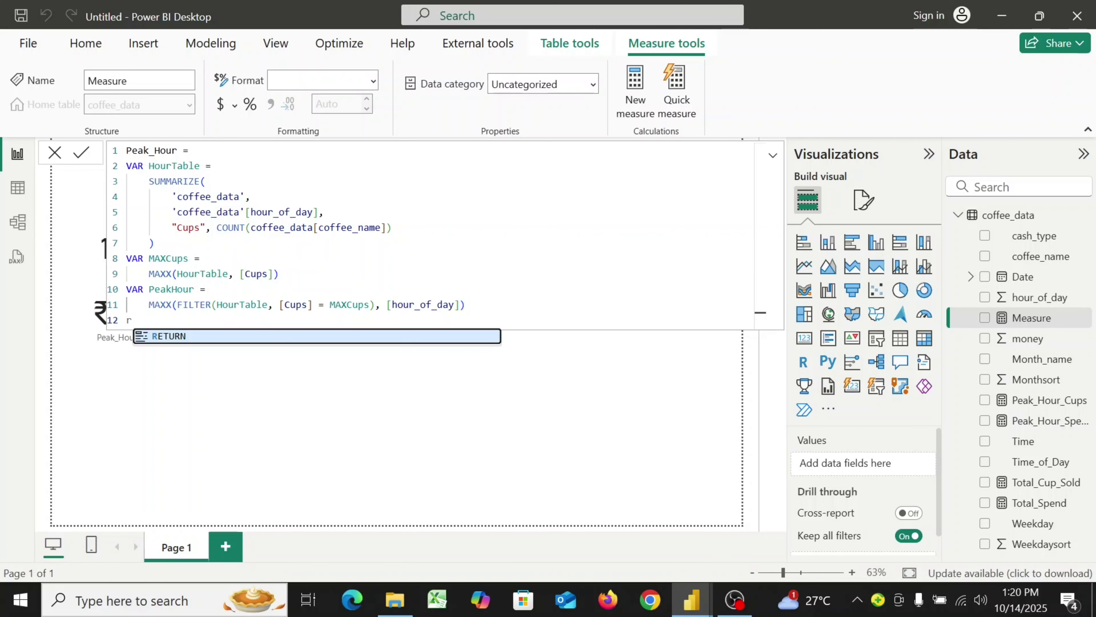
pyautogui.click(243, 339)
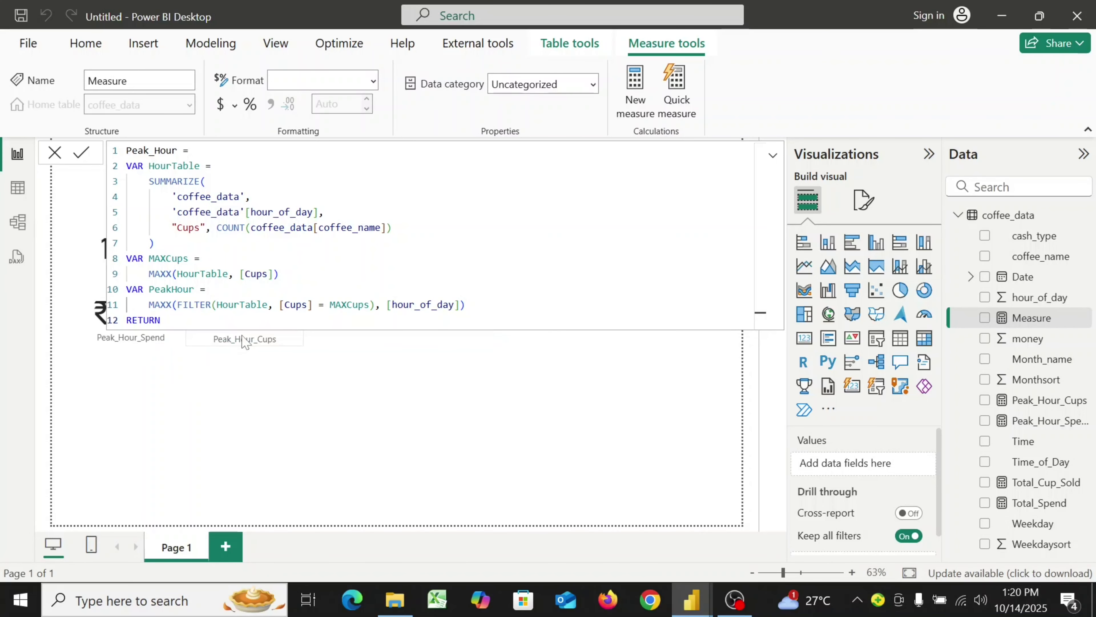
pyautogui.press('Return')
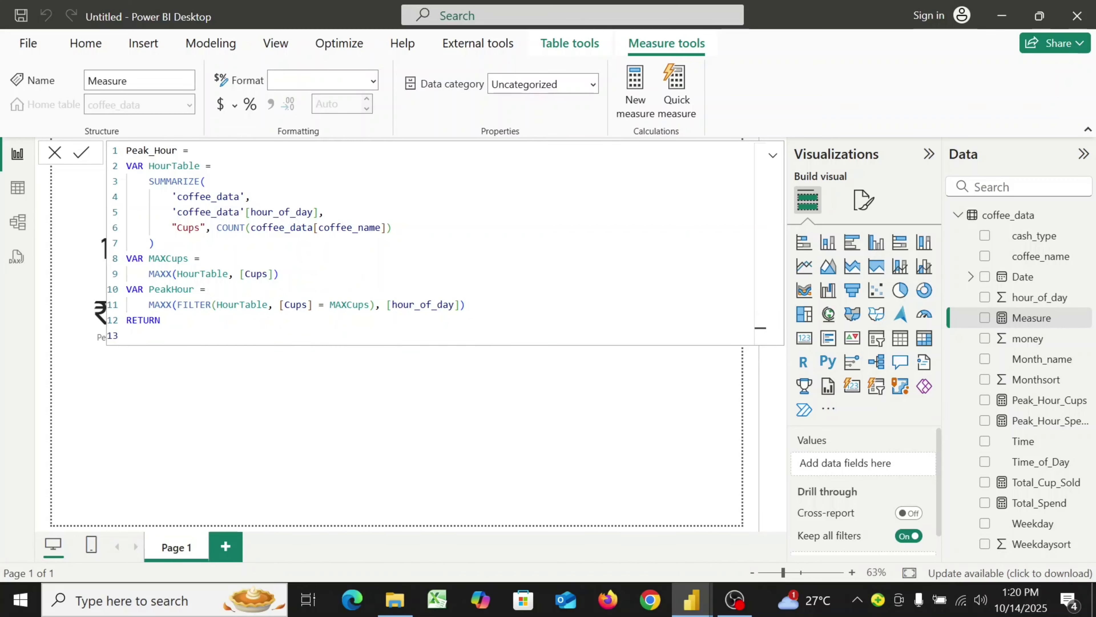
pyautogui.press('Tab')
pyautogui.write('p')
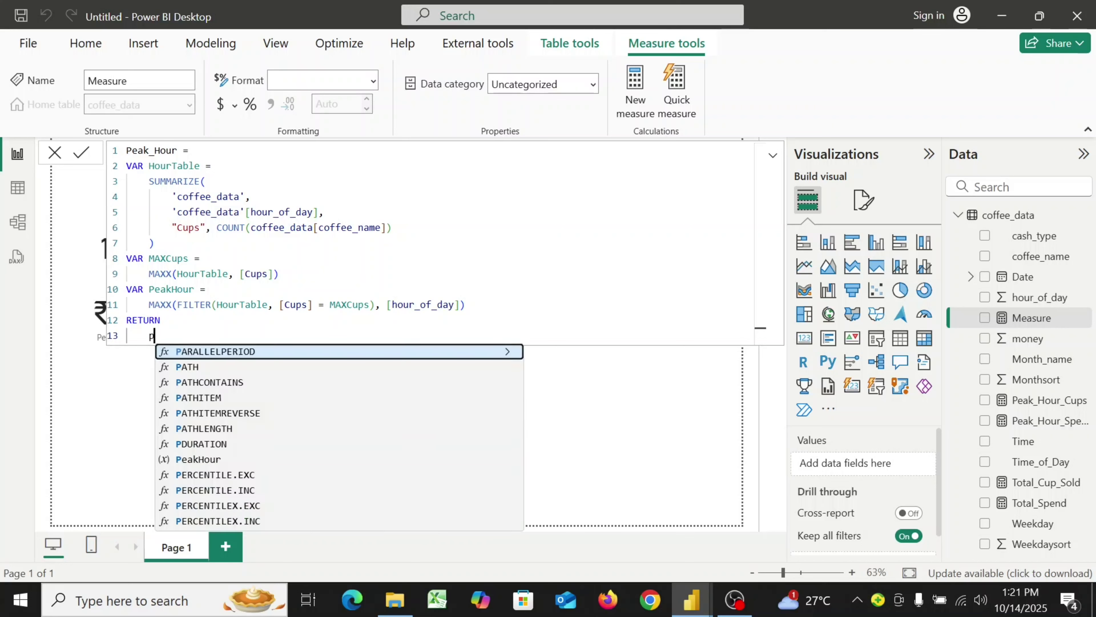
pyautogui.write('eak')
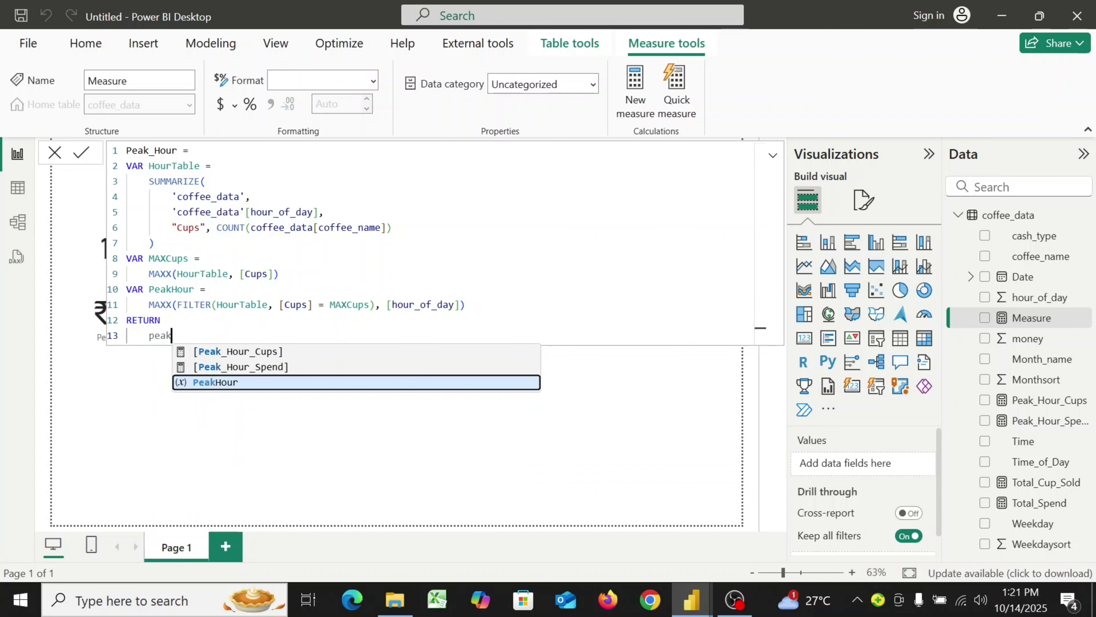
pyautogui.click(259, 382)
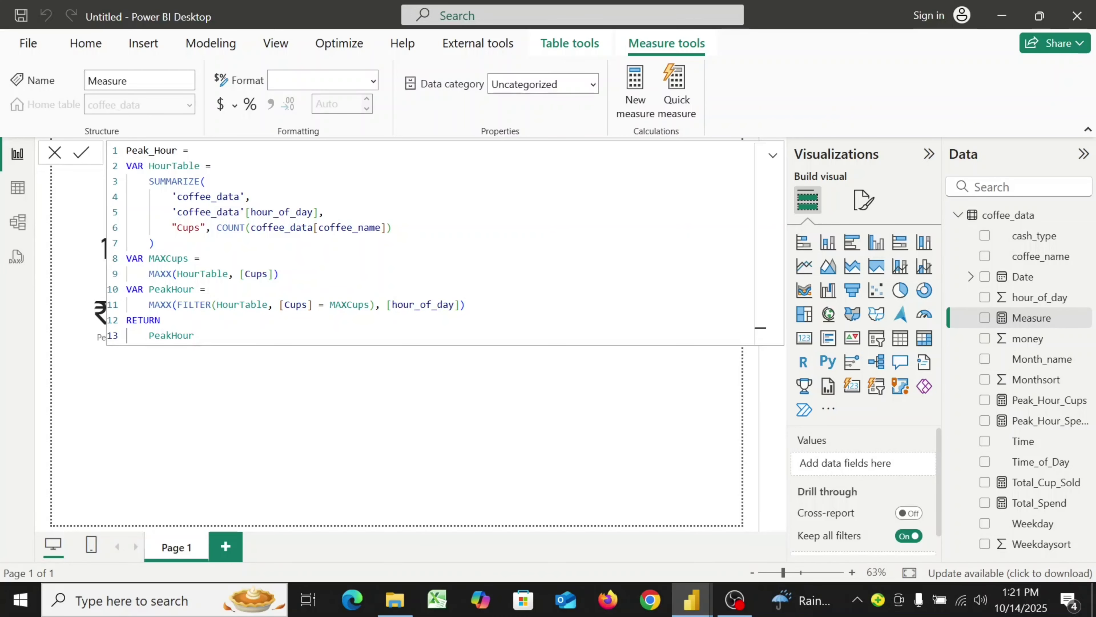
pyautogui.click(81, 154)
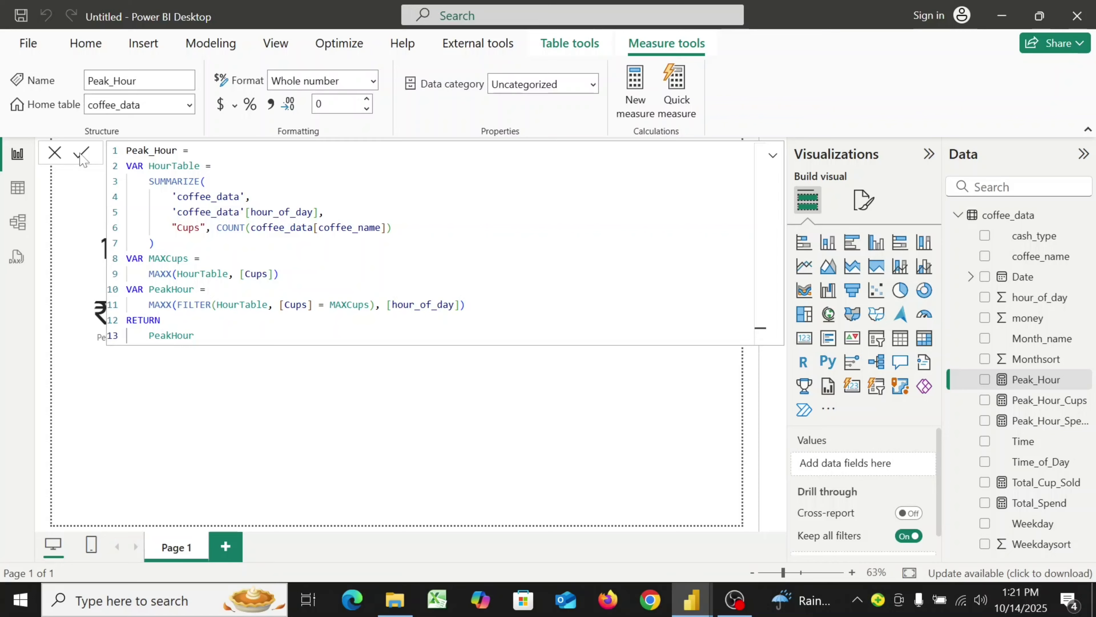
pyautogui.click(53, 154)
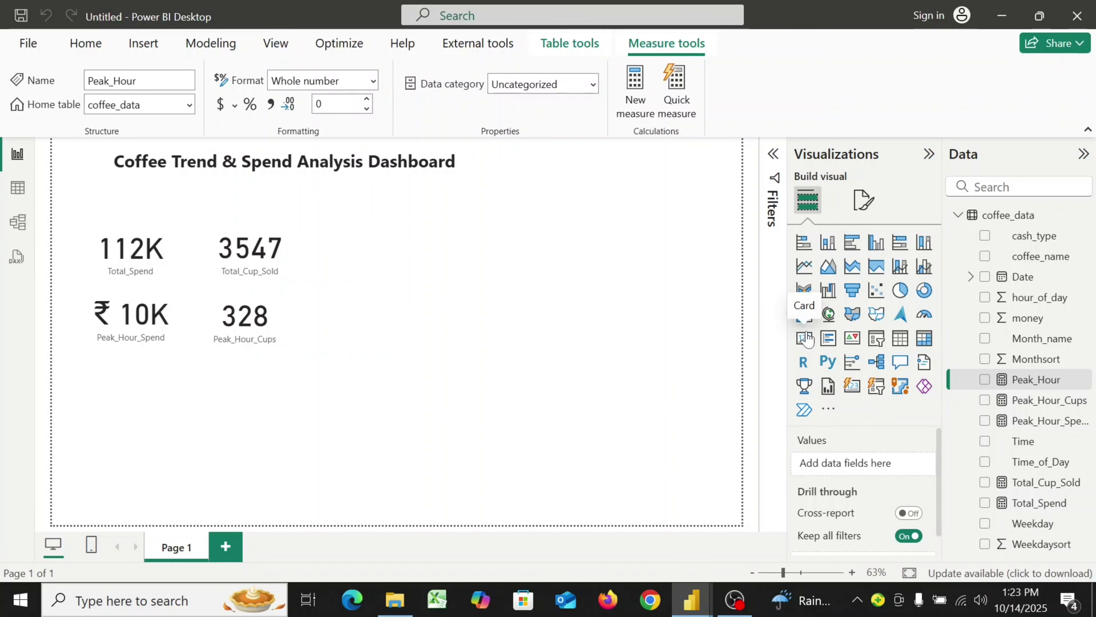
# - Add a small card visual showing Peak_Hour, placed below the Peak_Hour_Spend and Peak_Hour_Cups cards
pyautogui.click(805, 338)
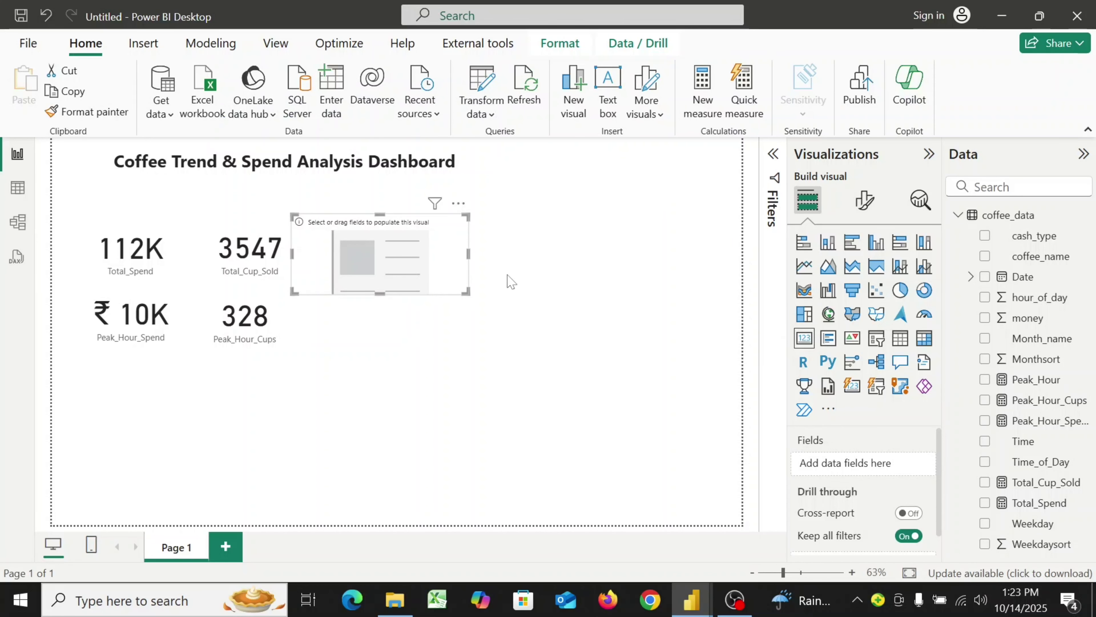
pyautogui.moveTo(465, 289); pyautogui.dragTo(194, 385)
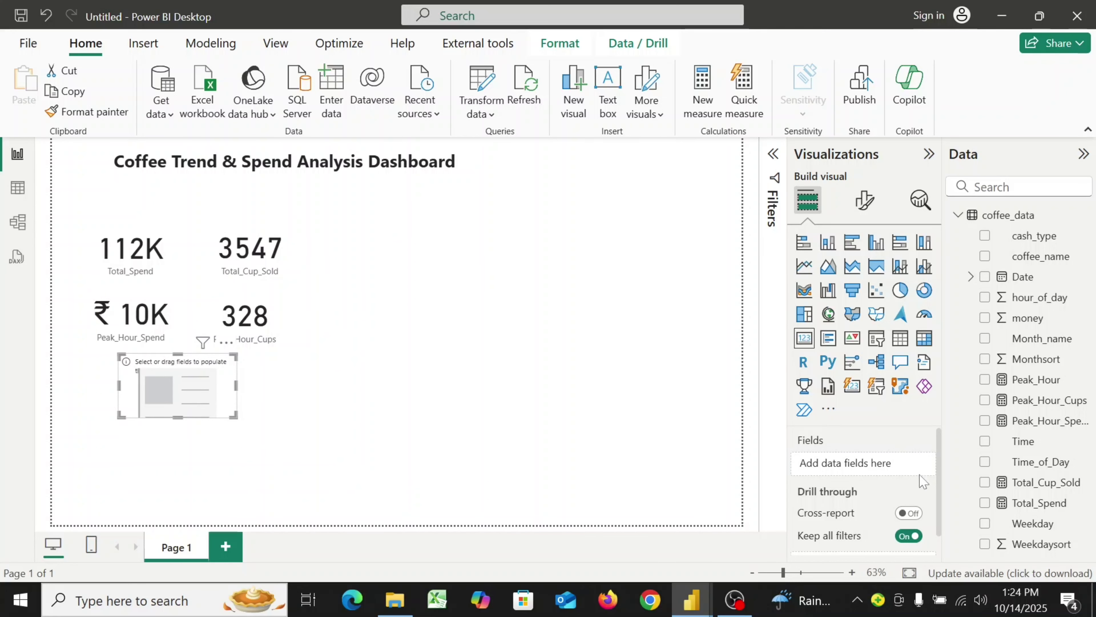
pyautogui.moveTo(1034, 380); pyautogui.dragTo(878, 475)
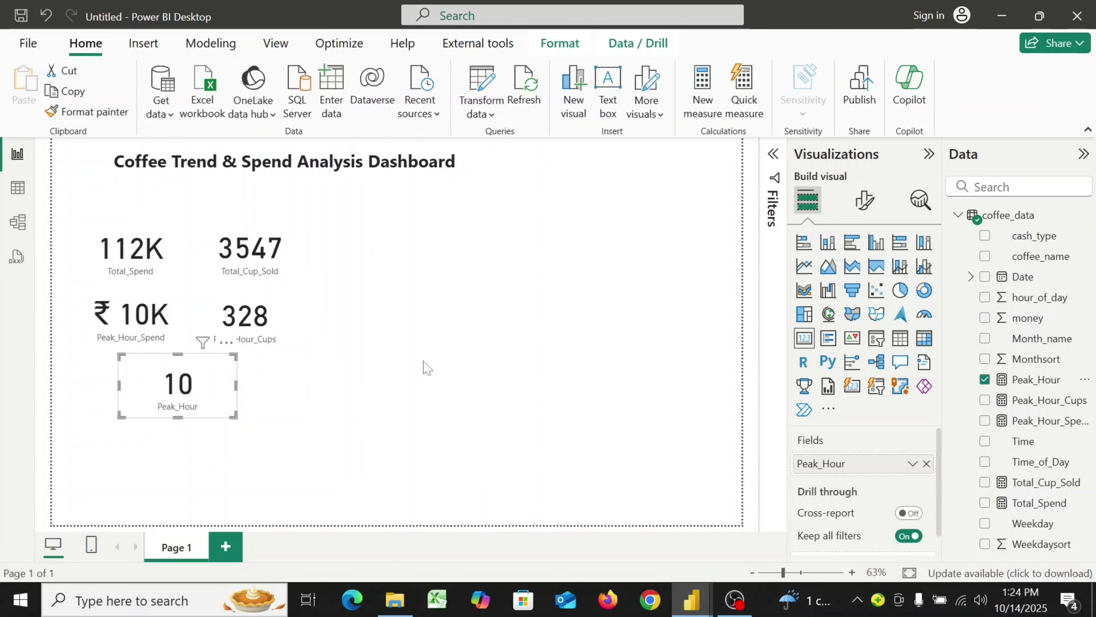
# - Create a new measure named Peak_Hour_Lable and add an empty second line to its formula
pyautogui.click(698, 115)
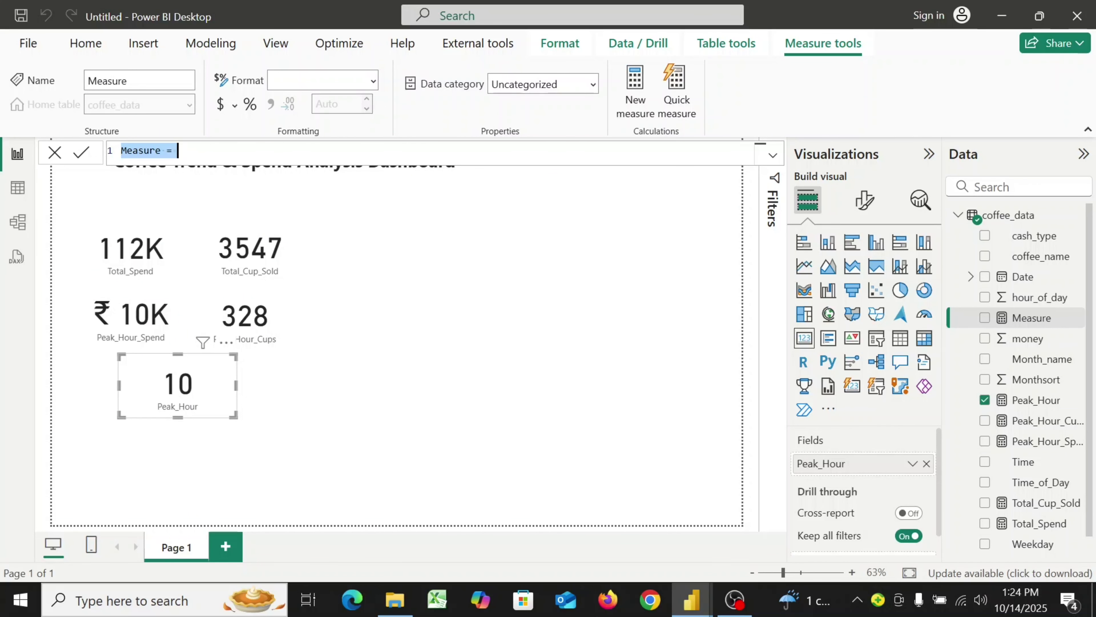
pyautogui.write('Pe')
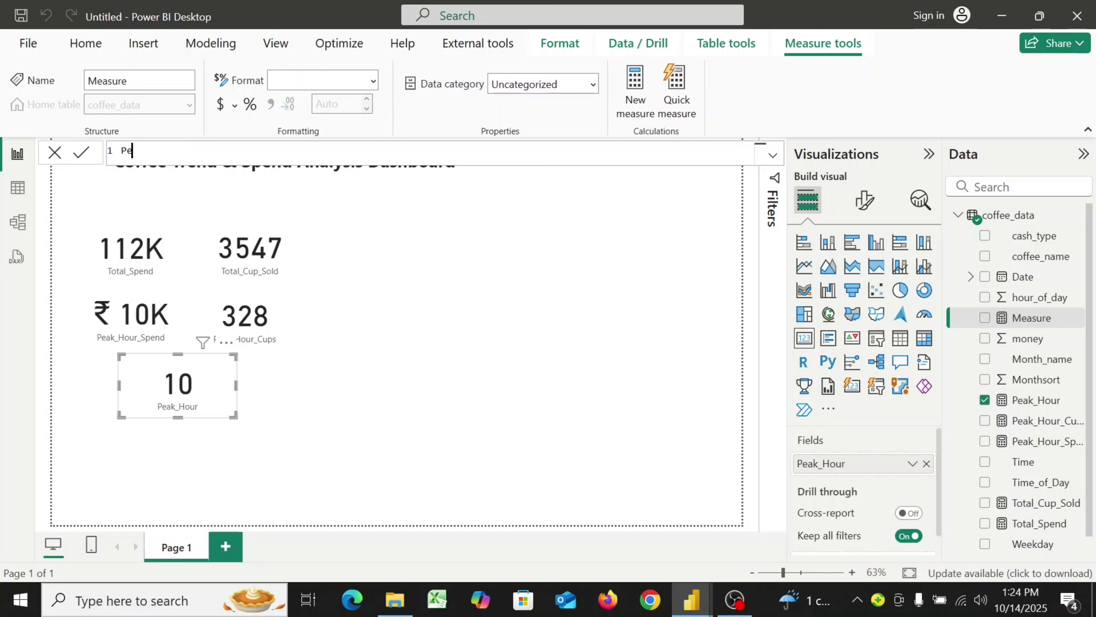
pyautogui.write('ak_Hour_Lable =')
pyautogui.hotkey('shift', 'Return')
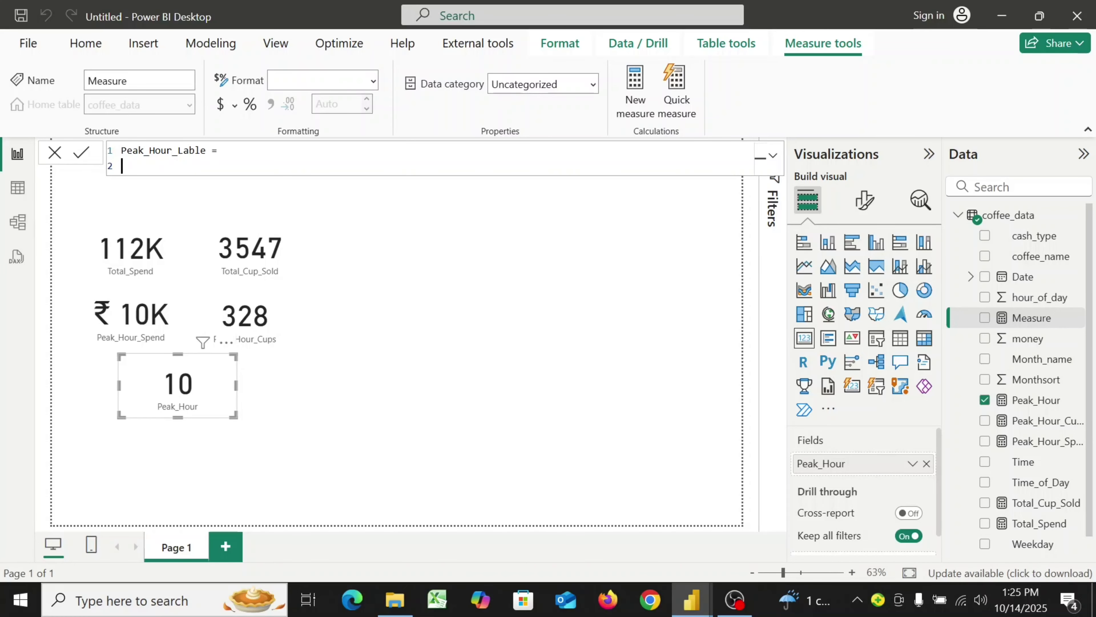
# - Define a variable Hour in the Peak_Hour_Lable formula, set equal to the [Peak_Hour] measure
pyautogui.write('V')
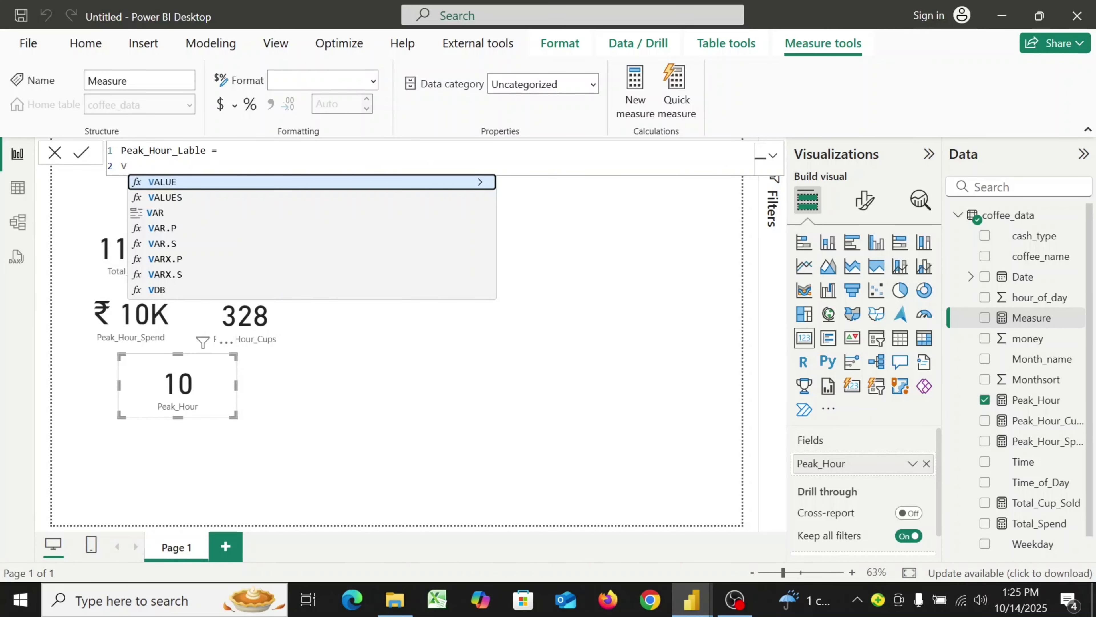
pyautogui.write('AR')
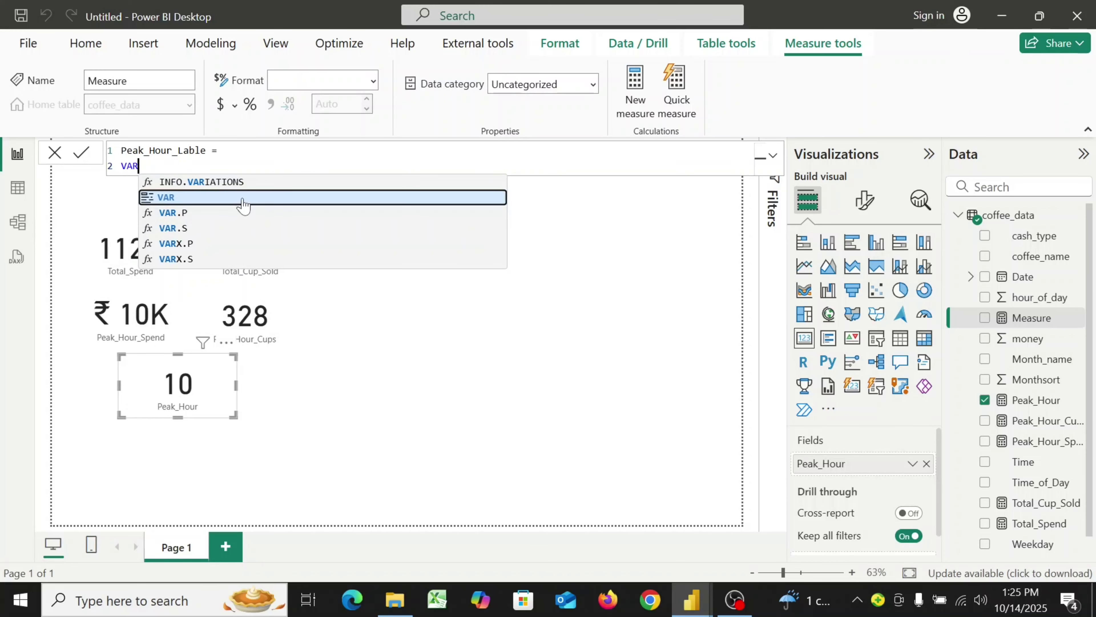
pyautogui.click(243, 206)
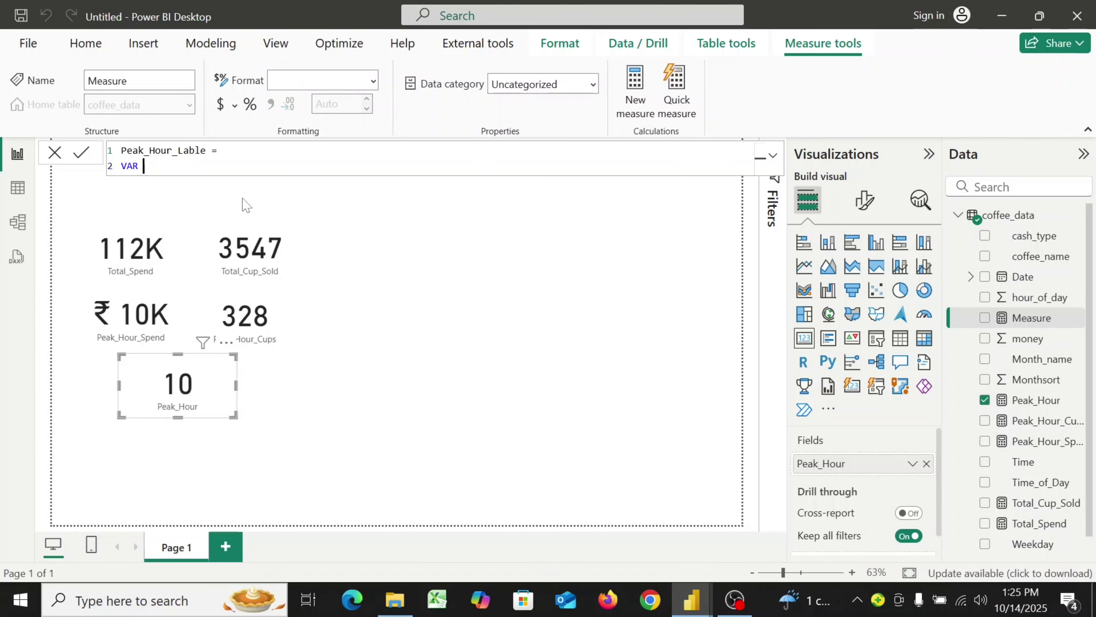
pyautogui.write('h')
pyautogui.press('BackSpace')
pyautogui.write('Hour = [')
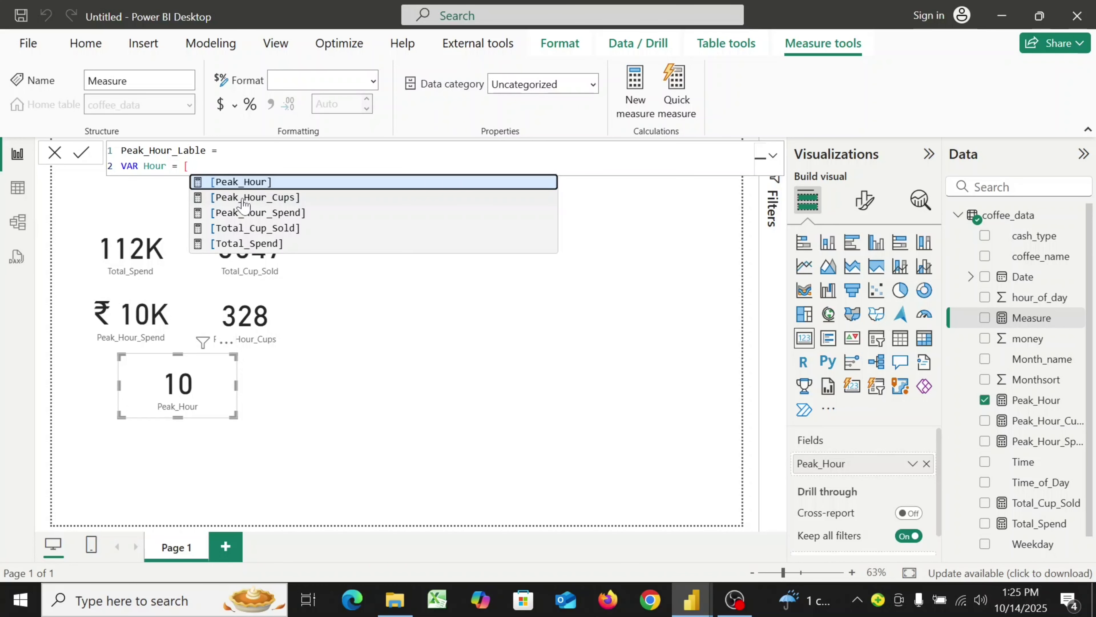
pyautogui.click(274, 184)
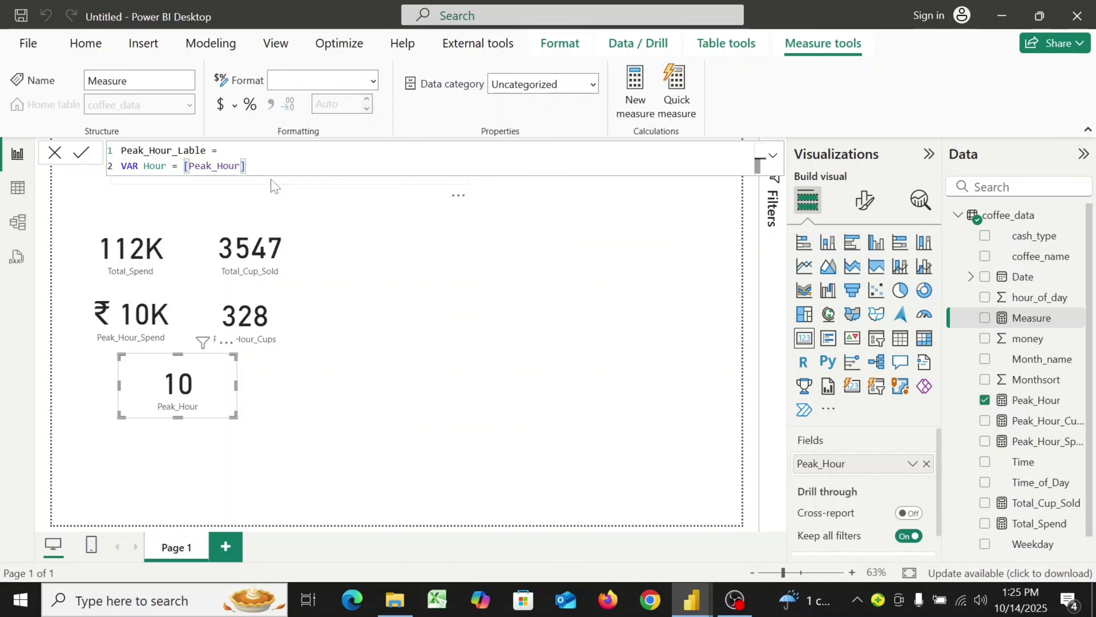
# - Add a RETURN clause below the Hour variable, followed by an indented empty line
pyautogui.hotkey('shift', 'Return')
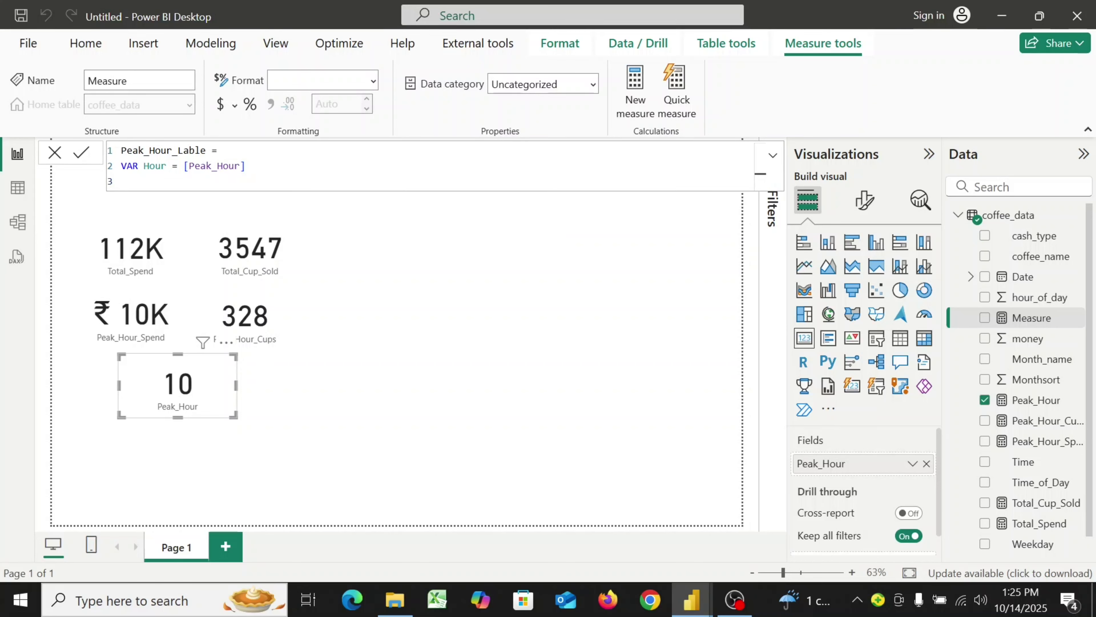
pyautogui.write('re')
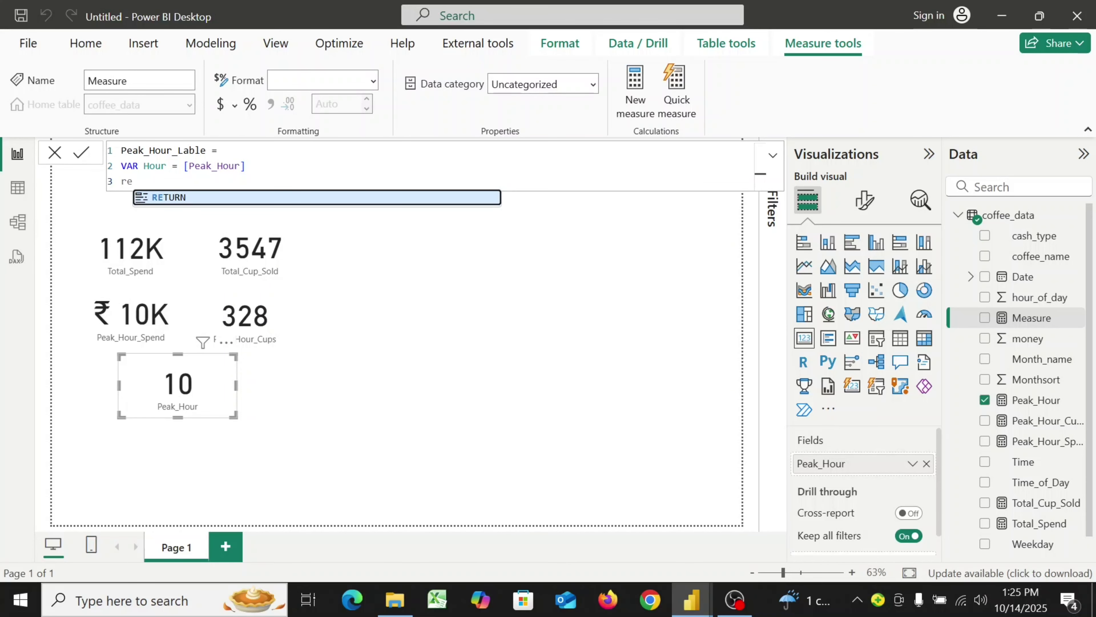
pyautogui.click(196, 197)
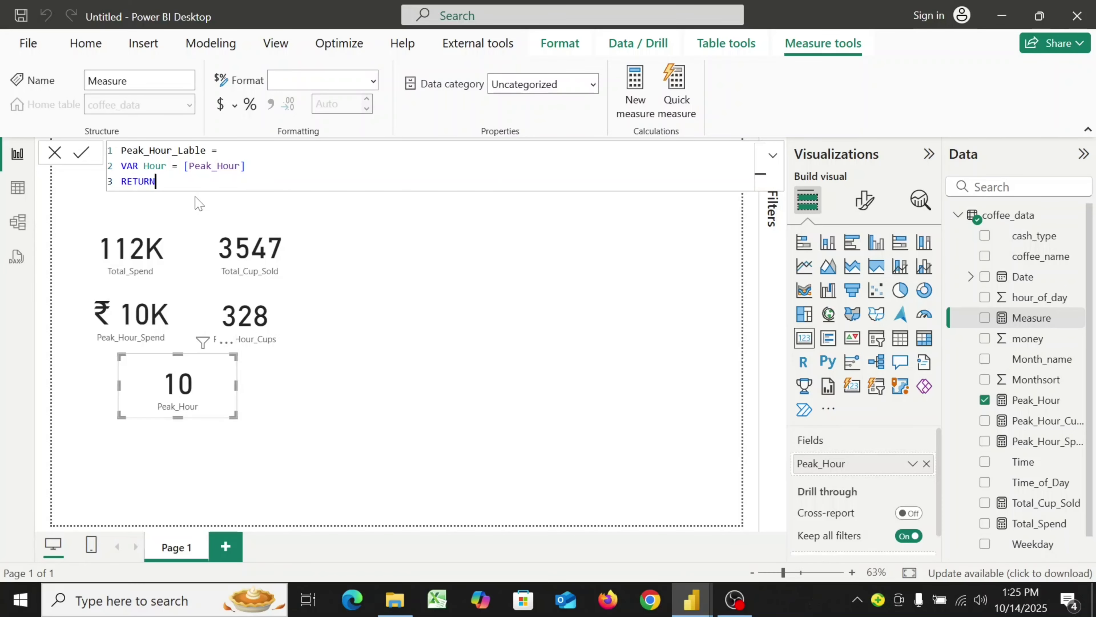
pyautogui.hotkey('shift', 'Return')
pyautogui.press('Tab')
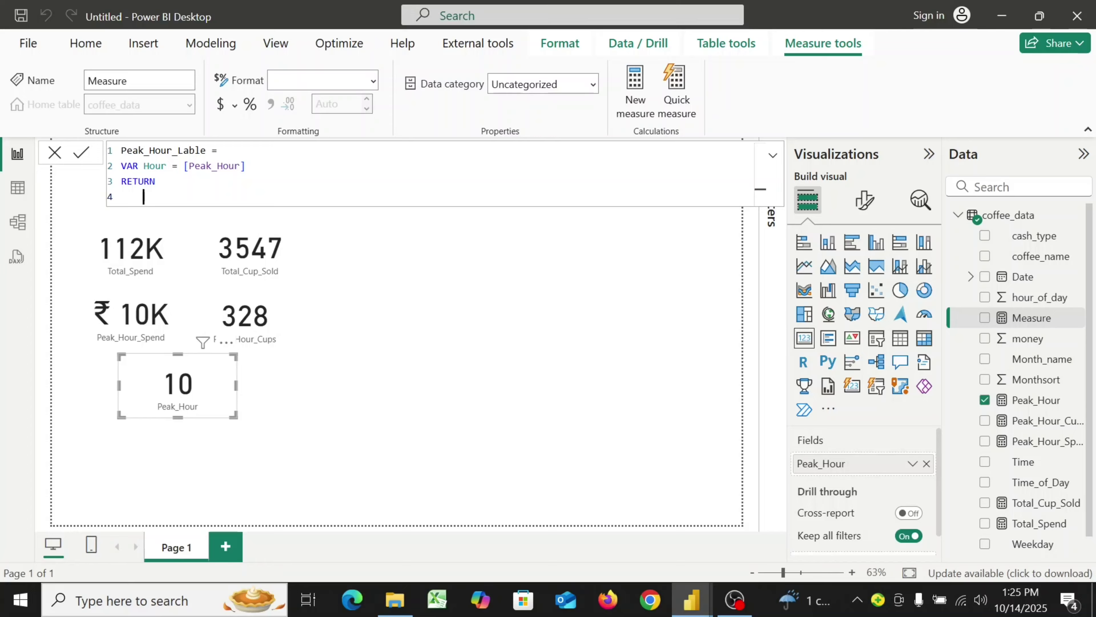
# - Start a FORMAT function in the RETURN clause with TIME(HOUR , 0, 0) as its value
pyautogui.write('F')
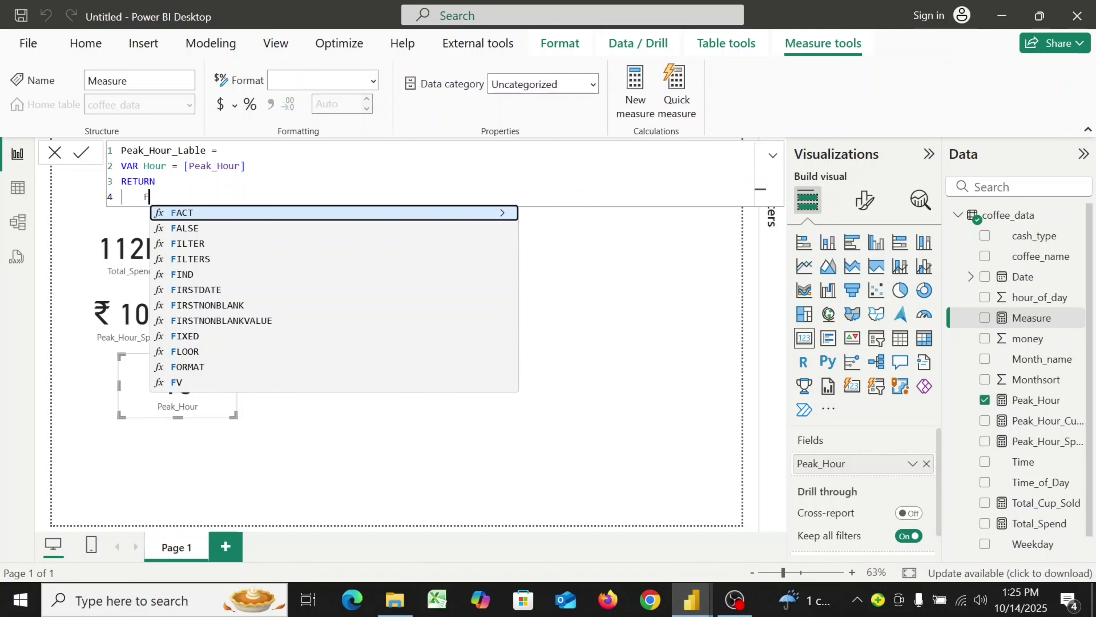
pyautogui.write('O')
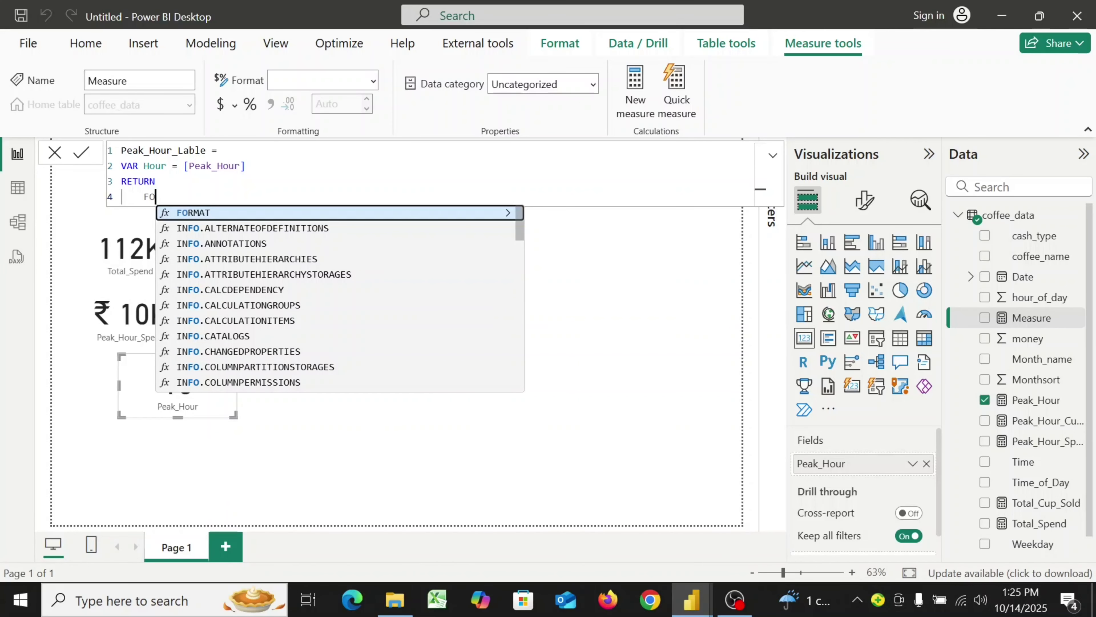
pyautogui.click(220, 213)
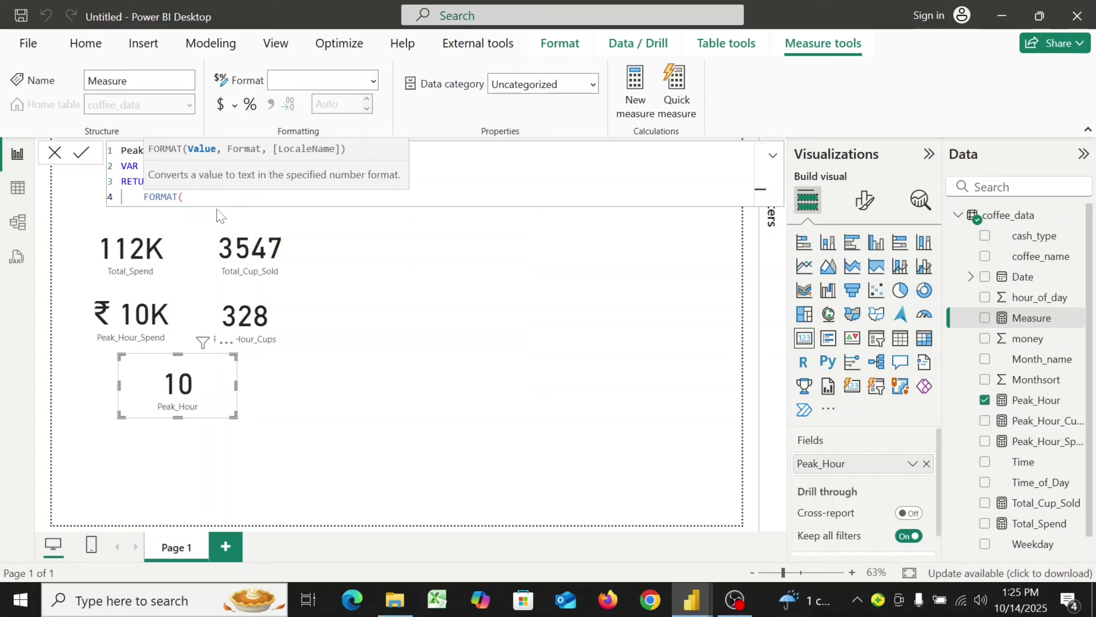
pyautogui.write('T')
pyautogui.write('IM')
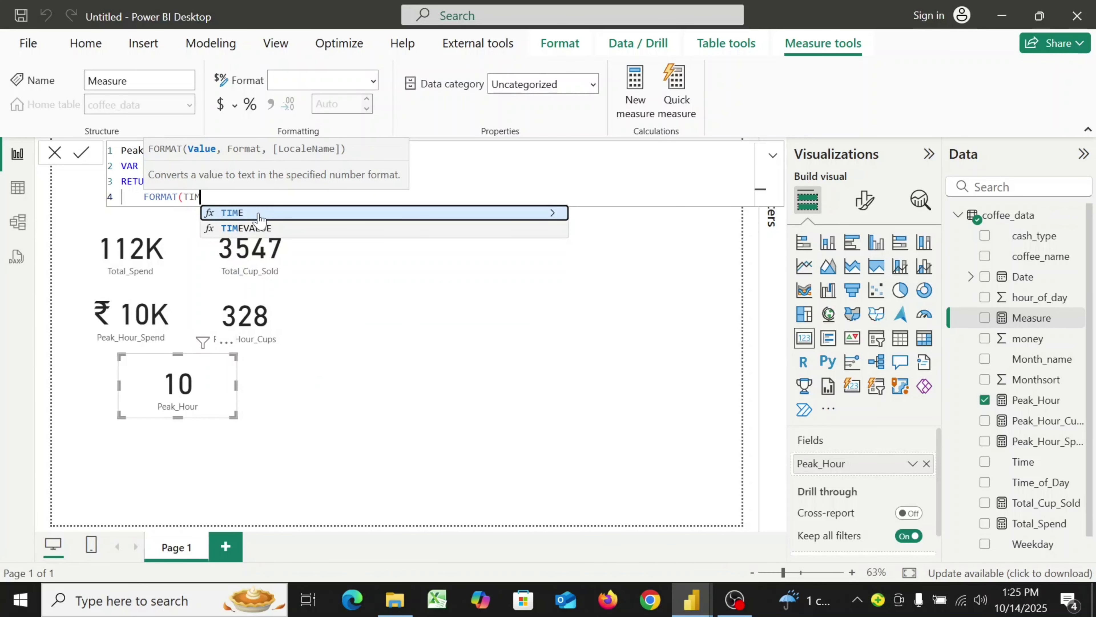
pyautogui.click(259, 213)
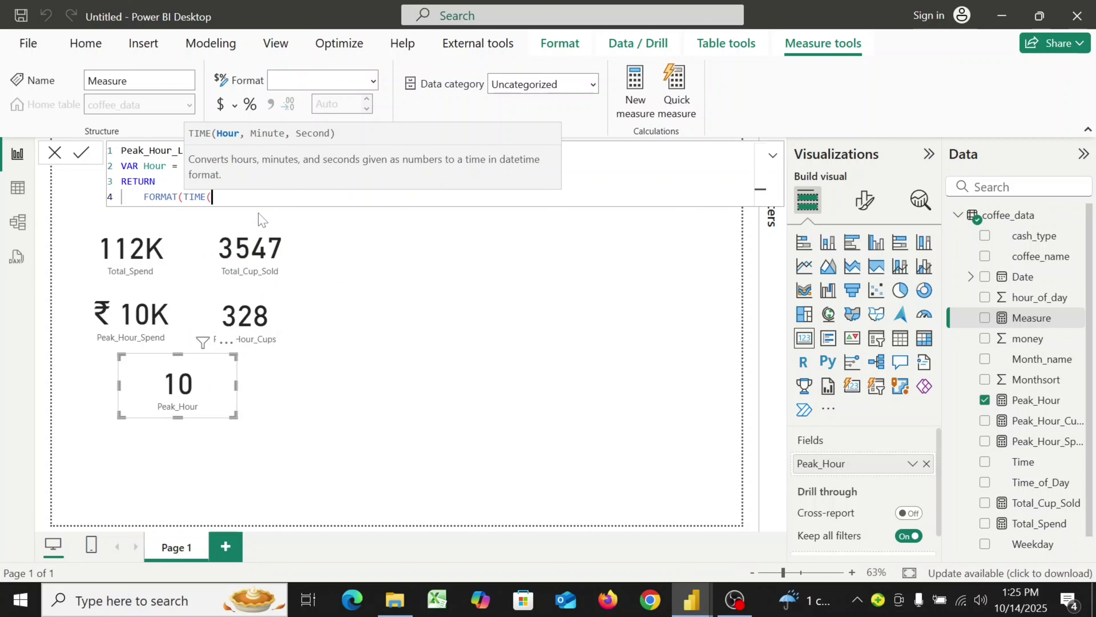
pyautogui.write('H')
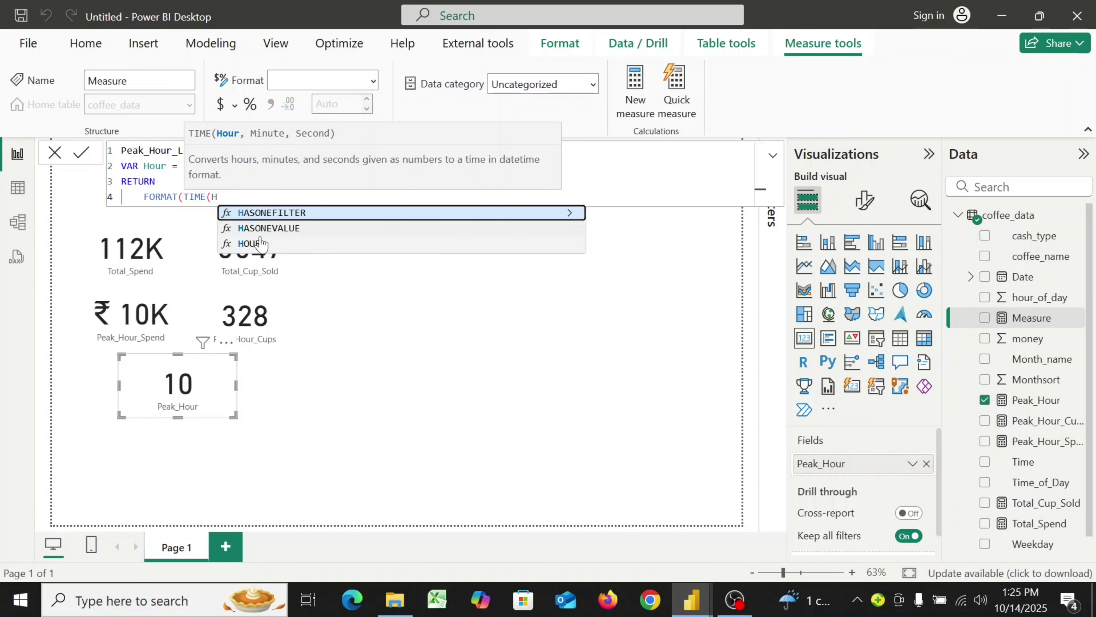
pyautogui.click(262, 244)
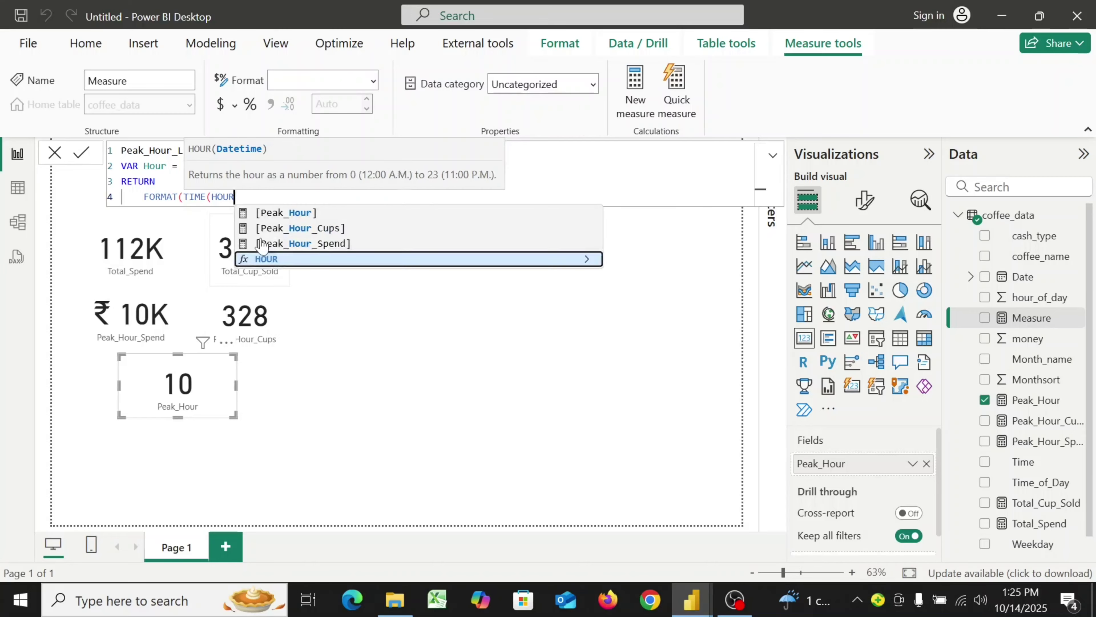
pyautogui.press('BackSpace')
pyautogui.press('Escape')
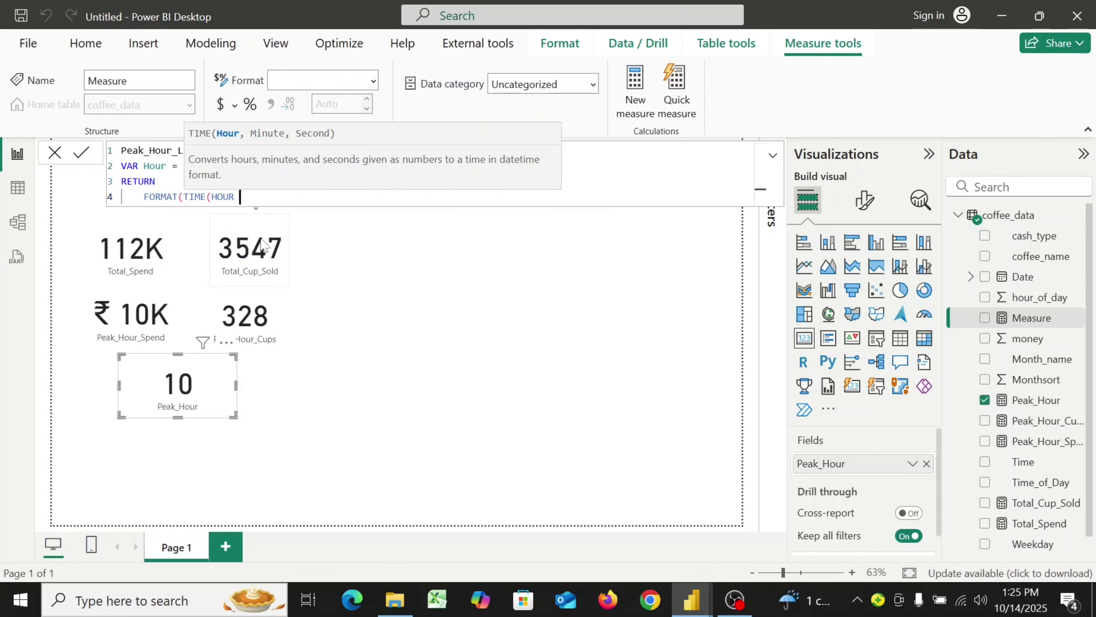
pyautogui.write(', 0, 0')
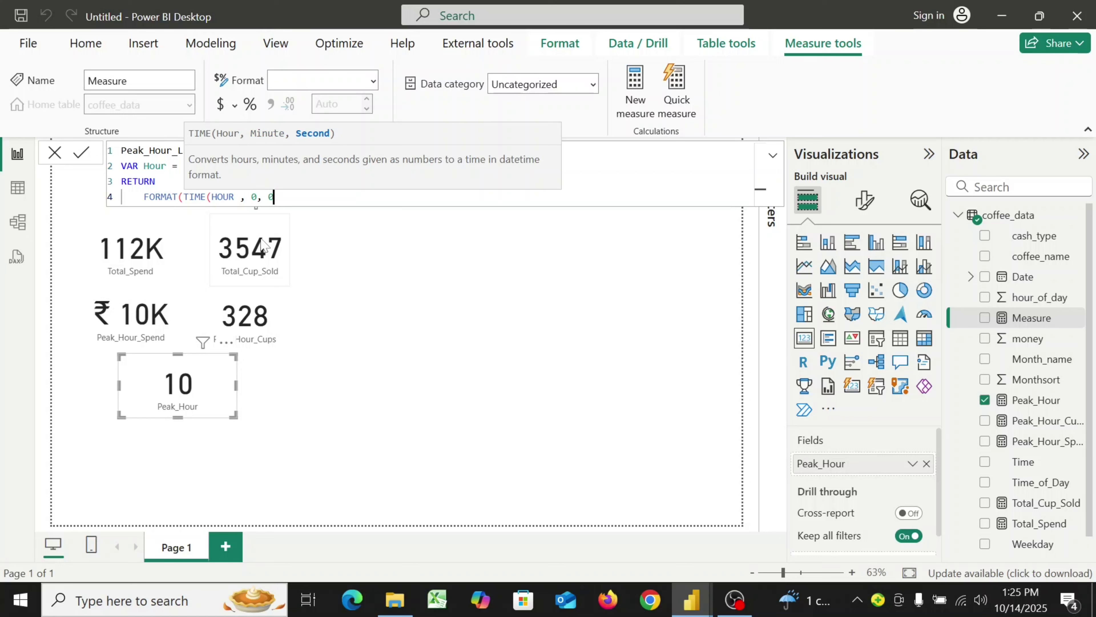
pyautogui.write(')')
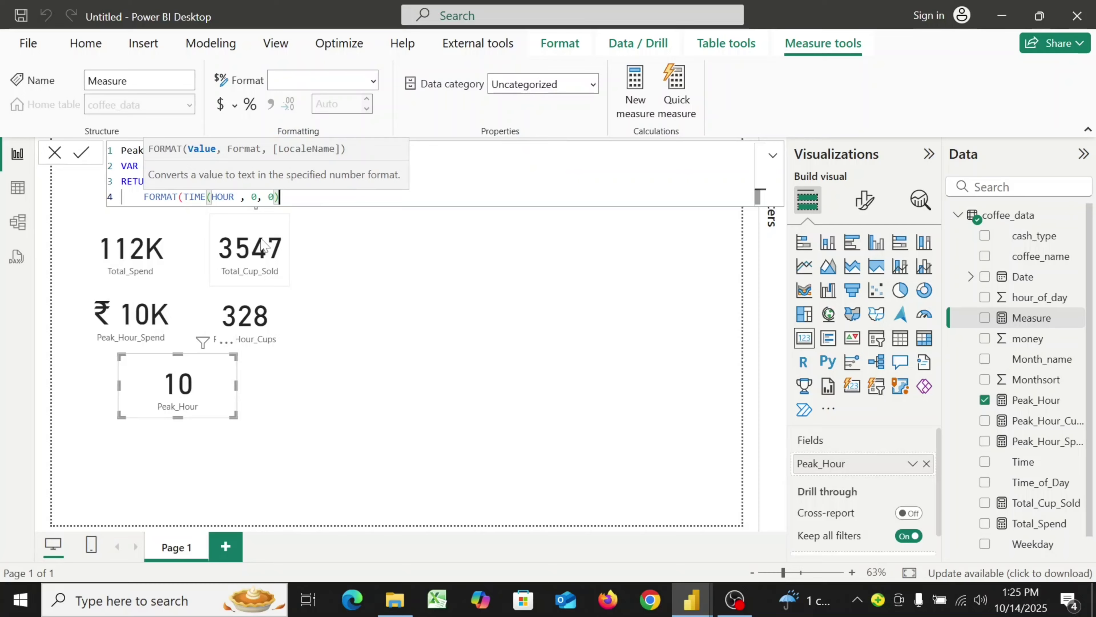
# - Complete FORMAT with the format string "h AM/PM", then commit the Peak_Hour_Lable measure and close the formula editor
pyautogui.write(',')
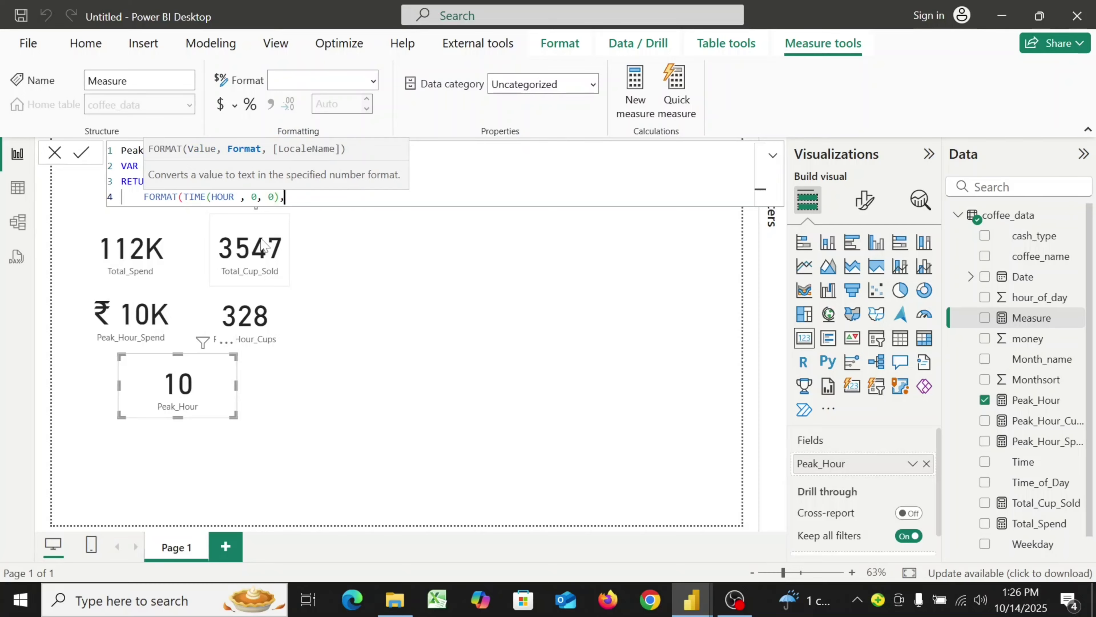
pyautogui.write(' "h AM/PM")')
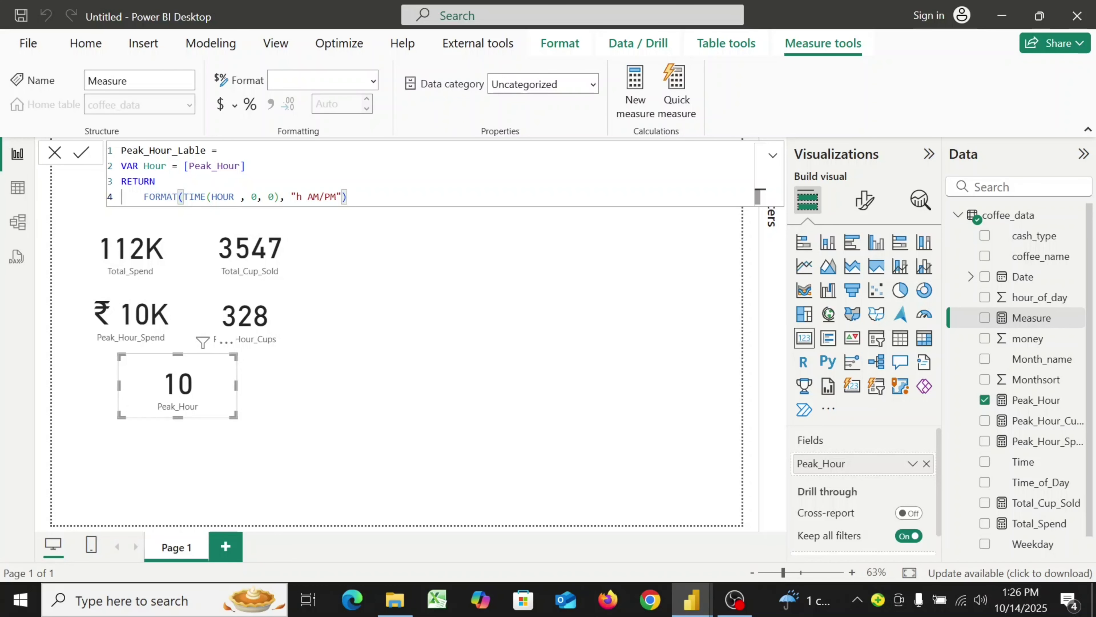
pyautogui.click(81, 158)
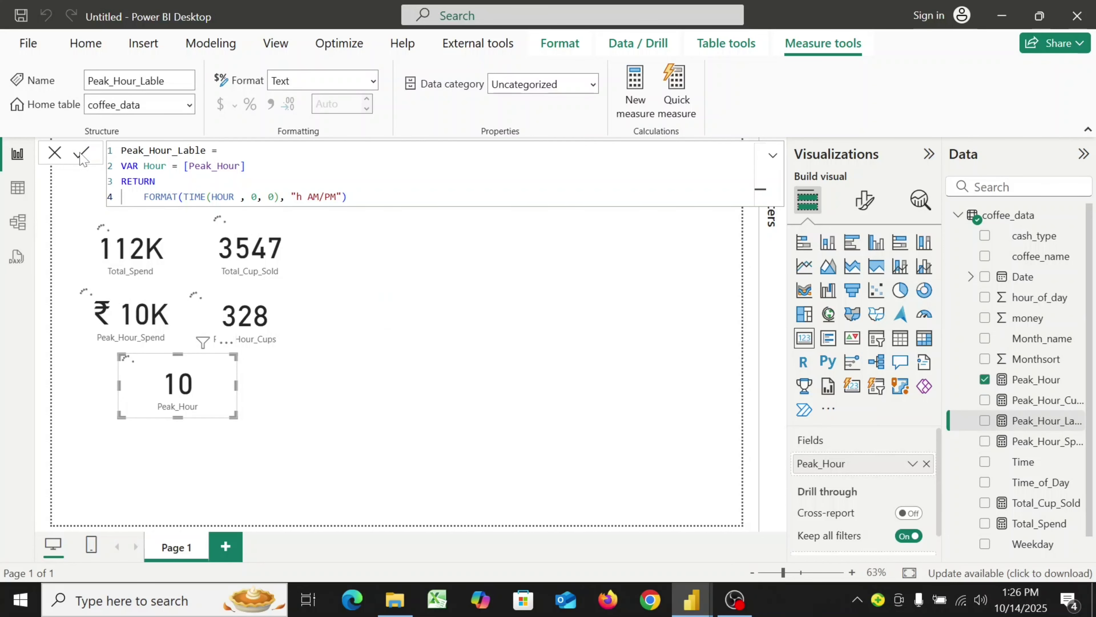
pyautogui.click(55, 152)
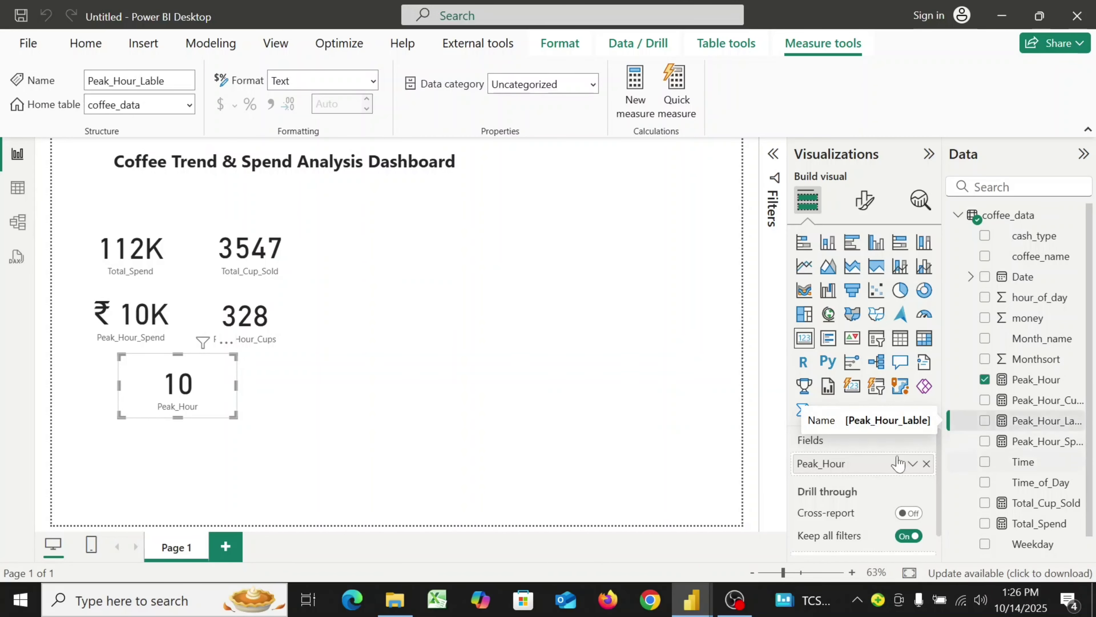
# - Replace Peak_Hour with the Peak_Hour_Lable measure in the selected card's field
pyautogui.click(926, 463)
pyautogui.moveTo(1037, 425); pyautogui.dragTo(864, 460)
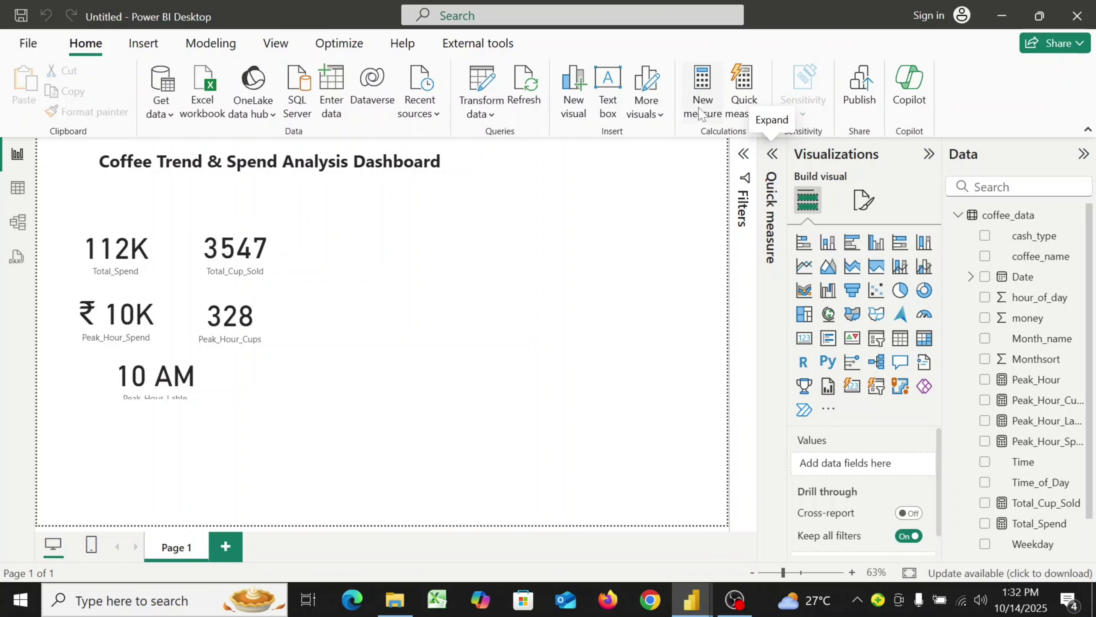
# - Create a new measure named Weekday_Spend and add an empty second line to its formula
pyautogui.click(701, 113)
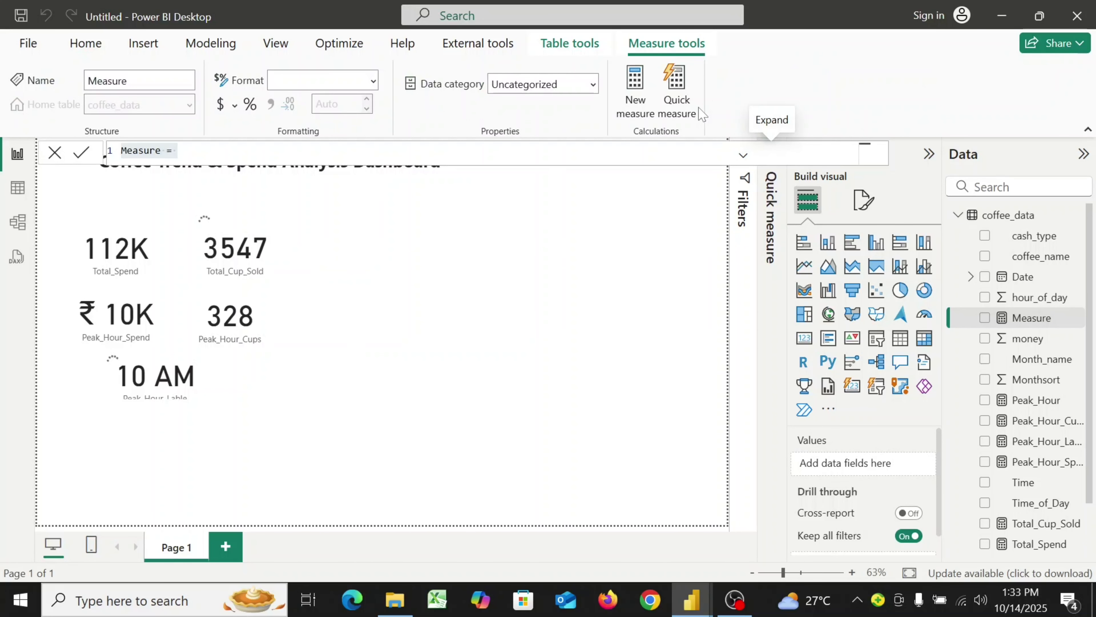
pyautogui.write('W')
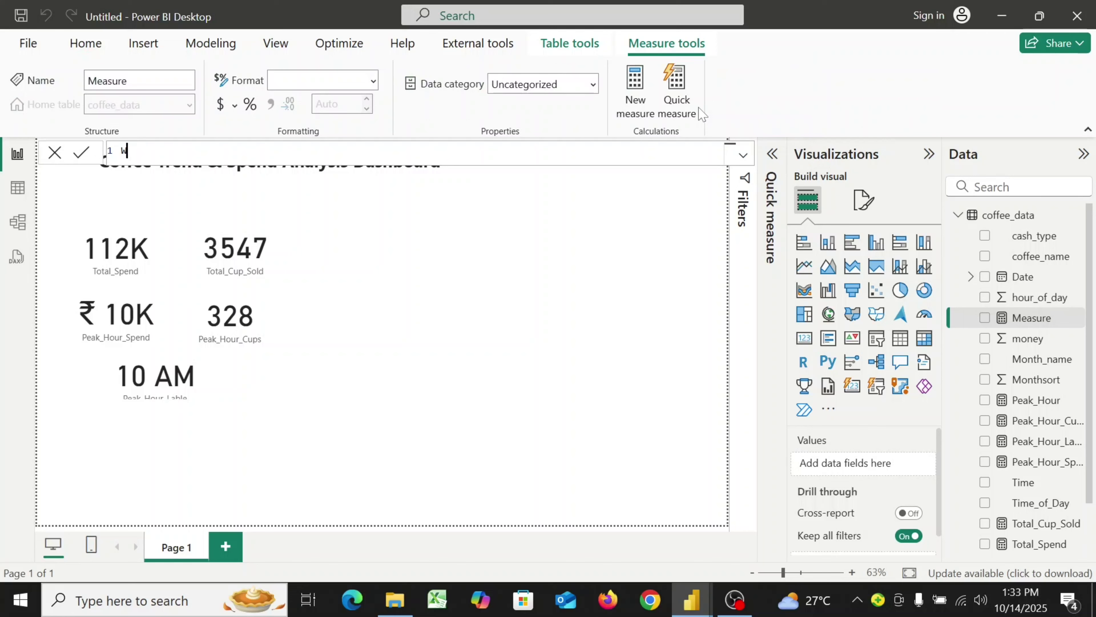
pyautogui.write('eekday_Spend =')
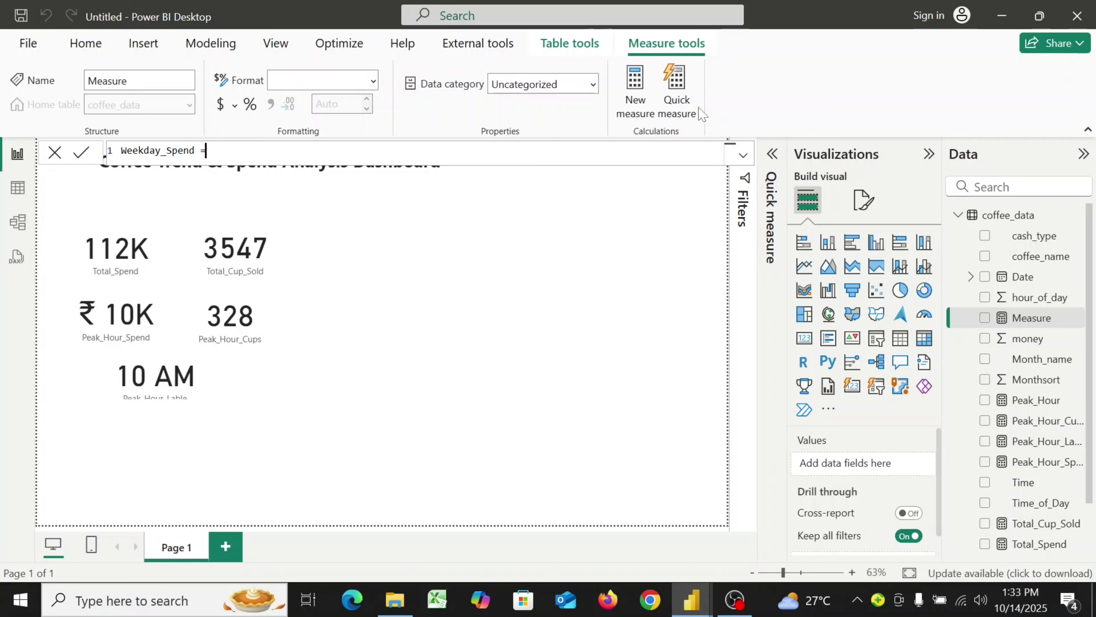
pyautogui.hotkey('shift', 'Return')
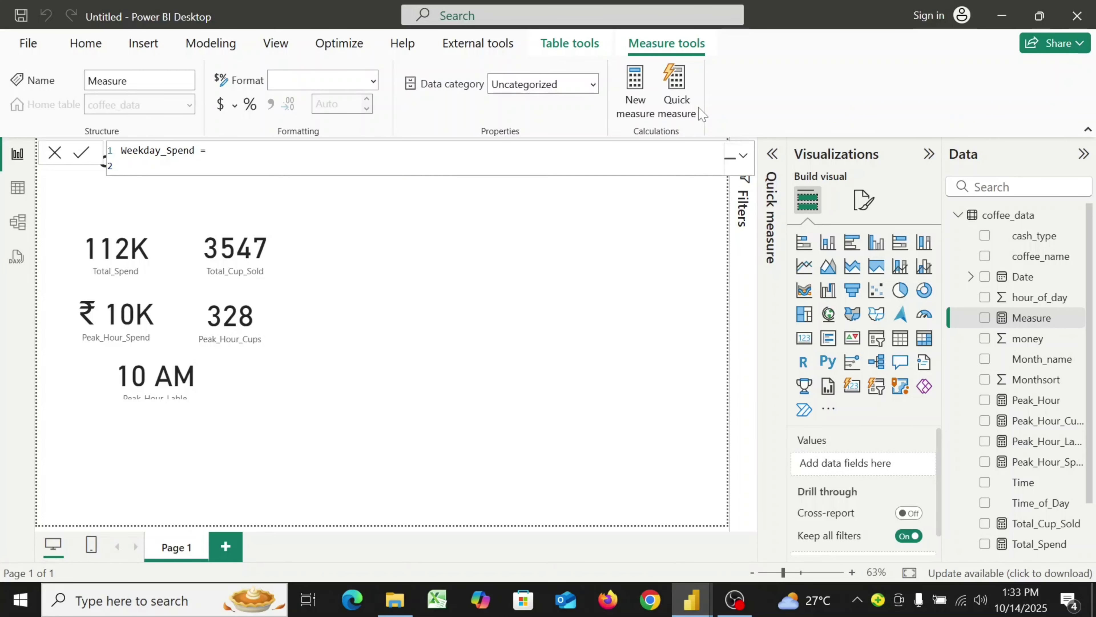
# - Start a CALCULATE function in the Weekday_Spend formula with [Total_Spend] as its expression, followed by a new line
pyautogui.write('cal')
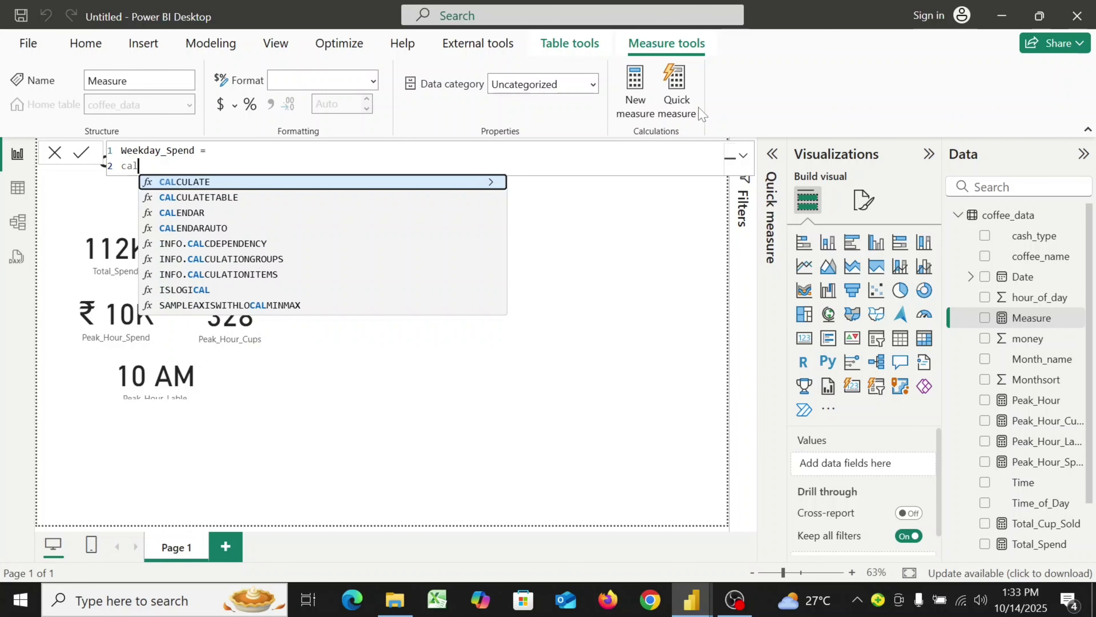
pyautogui.click(355, 186)
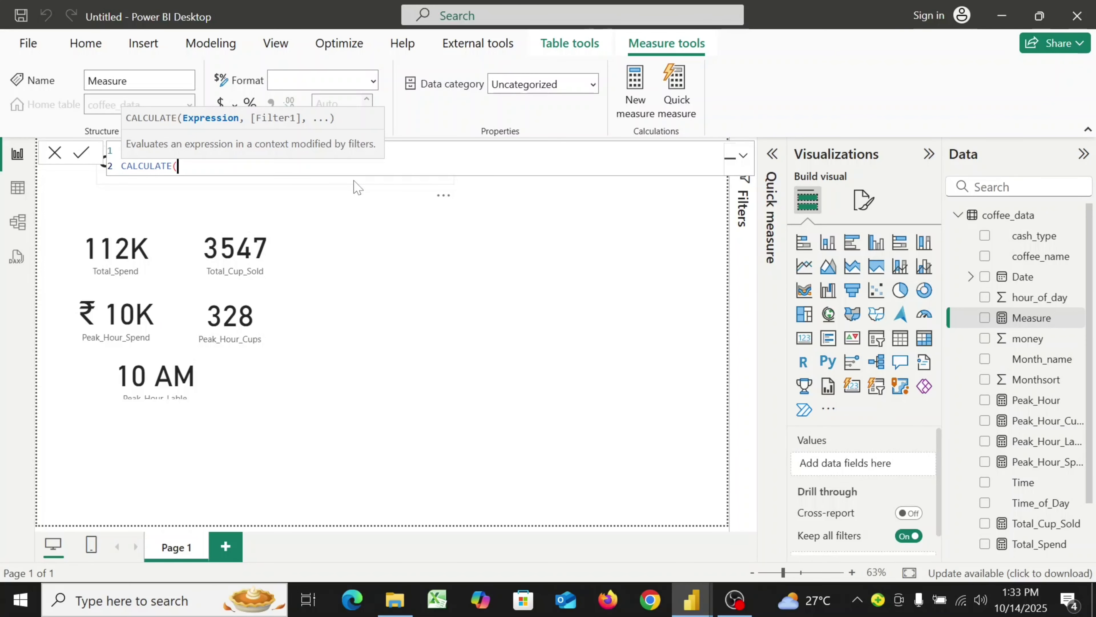
pyautogui.hotkey('shift', 'Return')
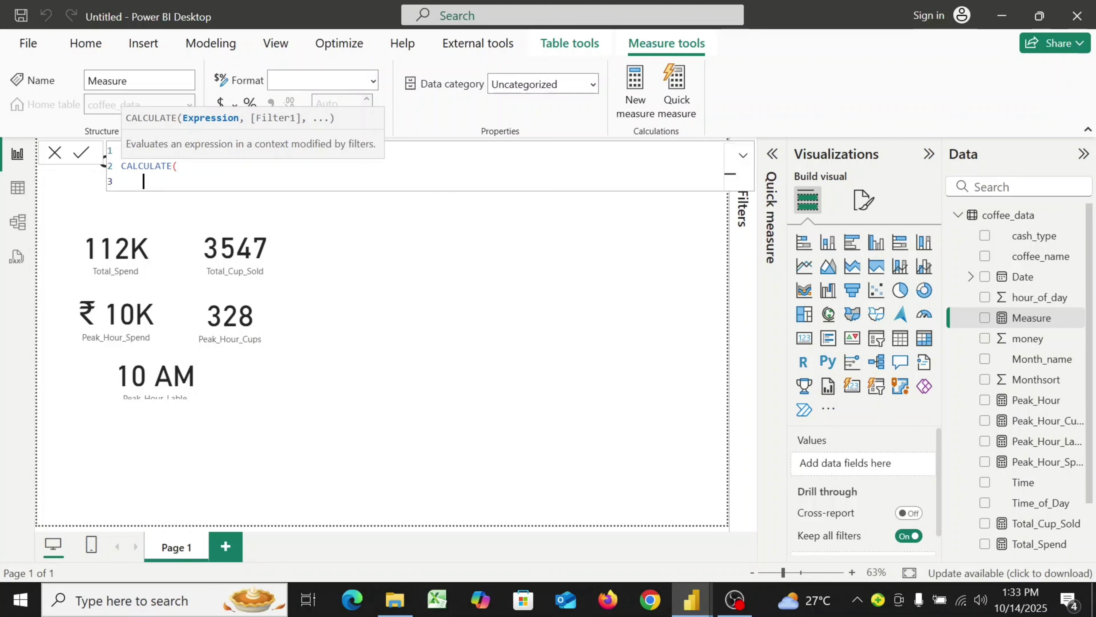
pyautogui.write('[')
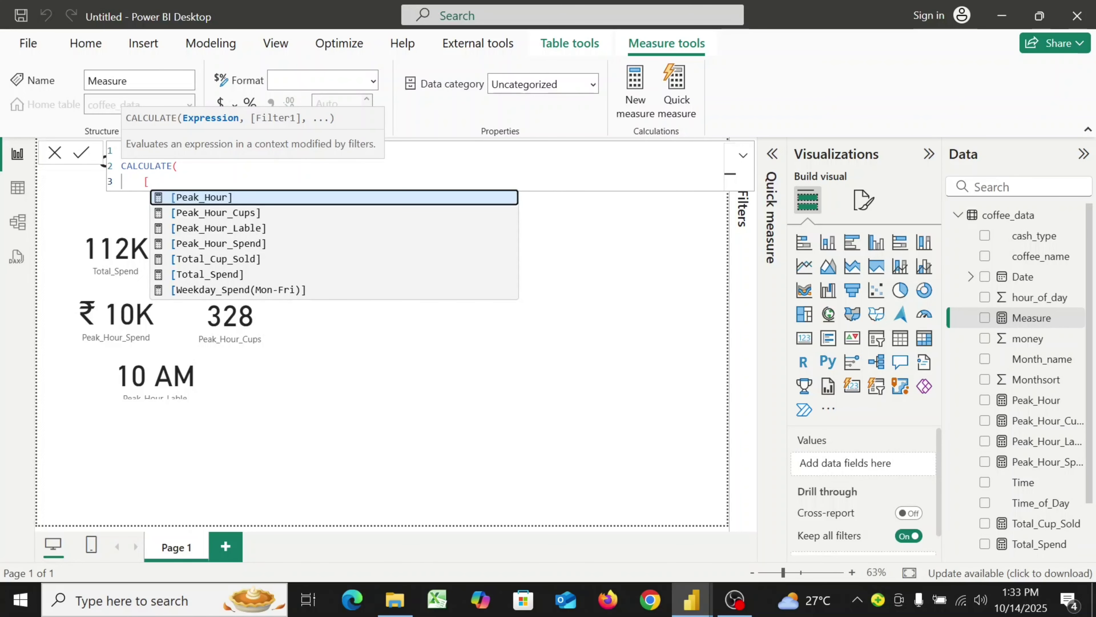
pyautogui.click(242, 275)
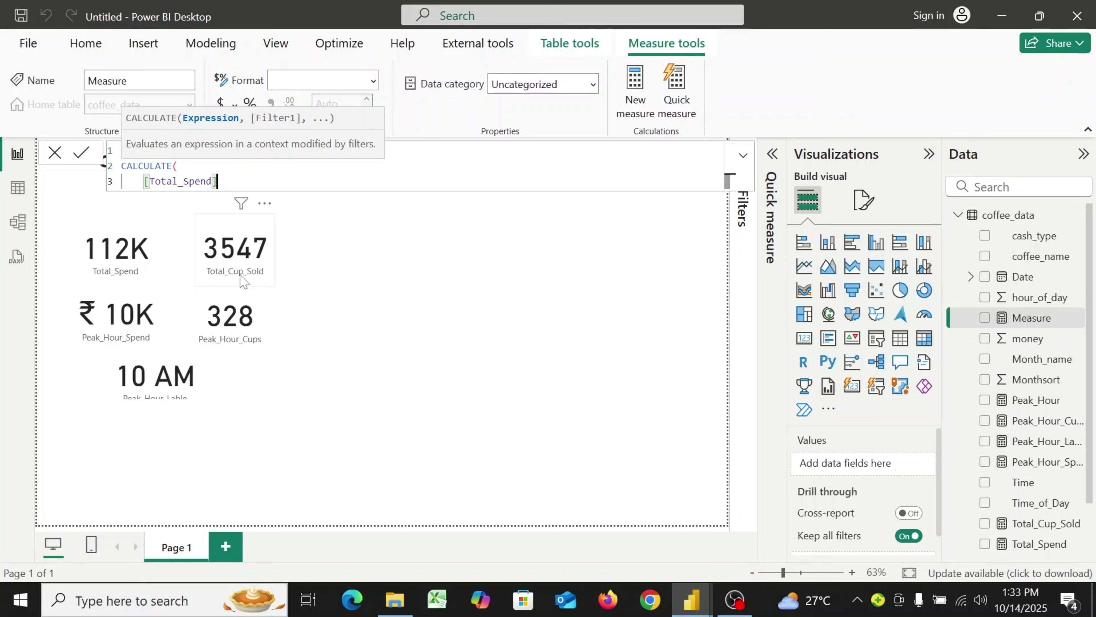
pyautogui.write(',')
pyautogui.hotkey('shift', 'Return')
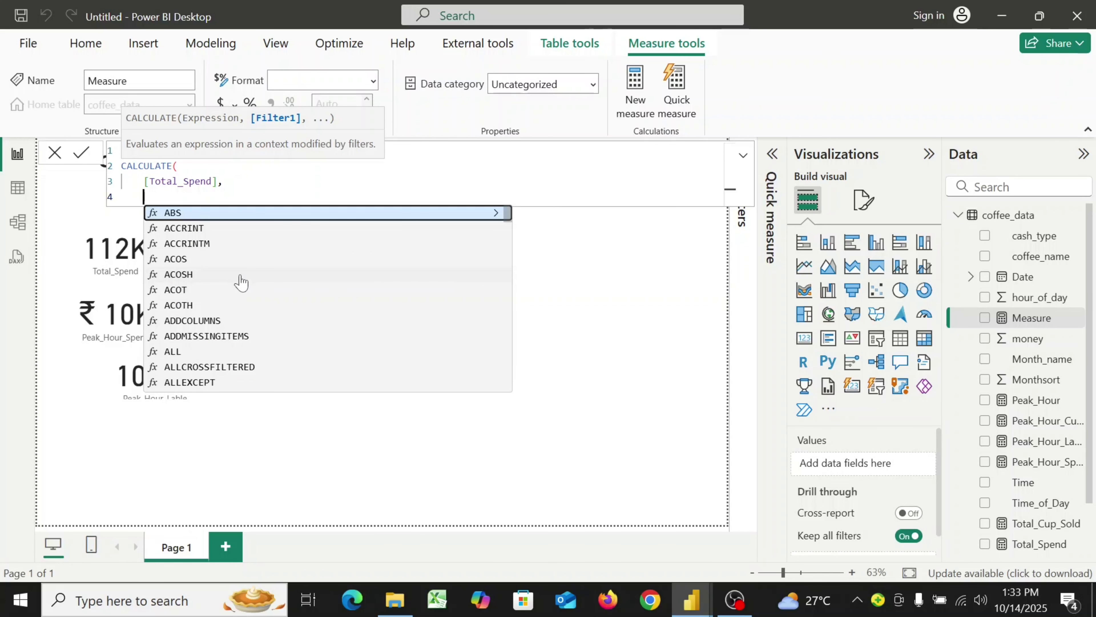
# - Add a FILTER function with the 'coffee_data' table as its first argument, followed by a new line
pyautogui.write('fil')
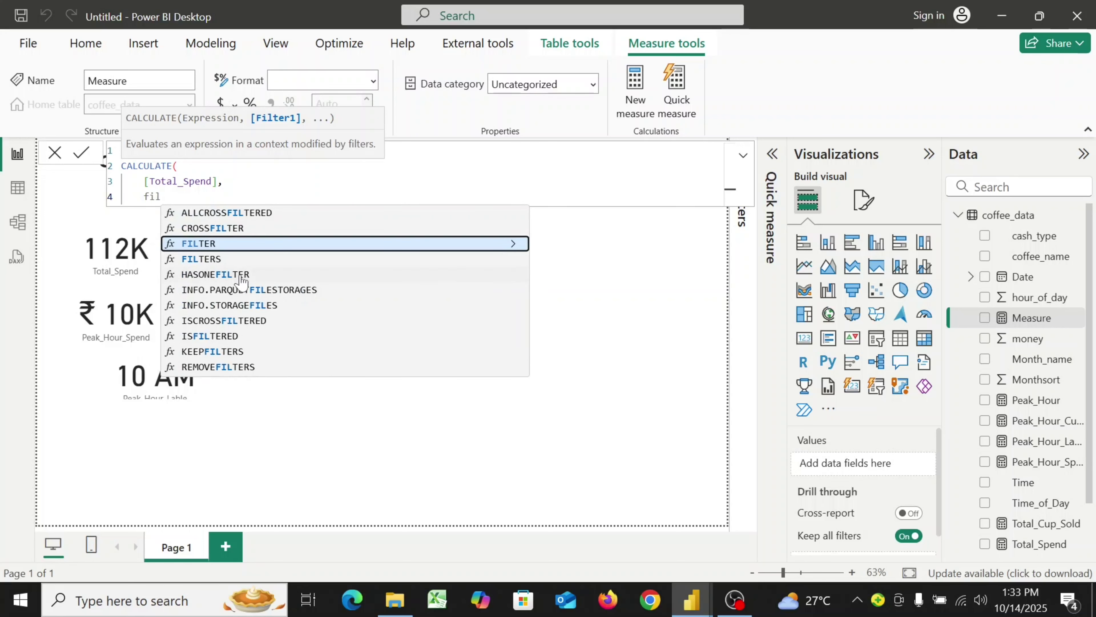
pyautogui.click(227, 244)
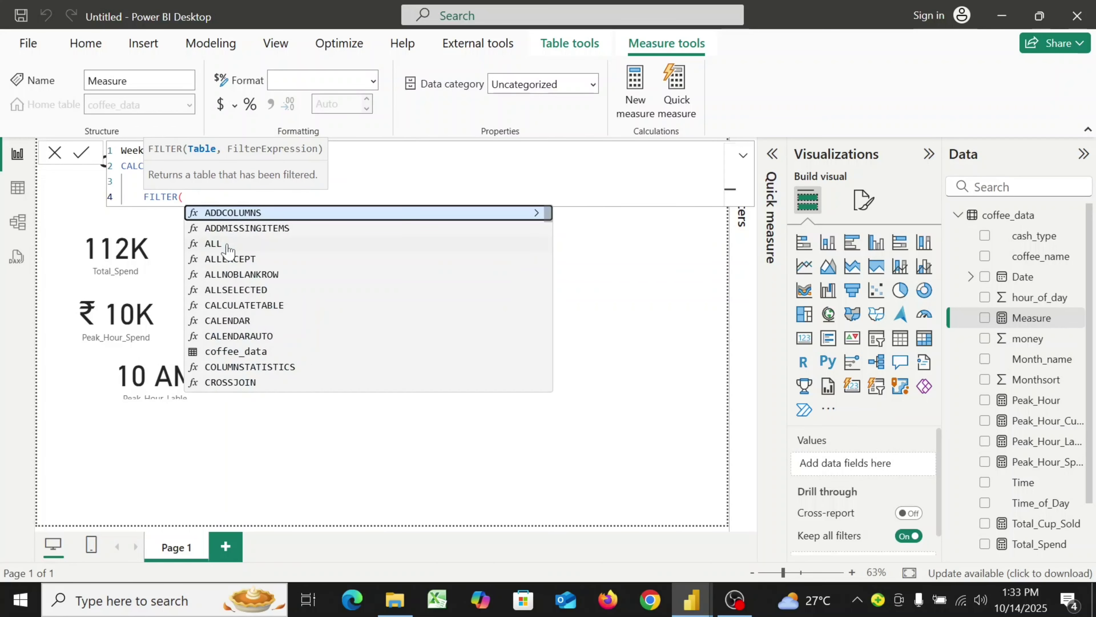
pyautogui.hotkey('shift', 'Return')
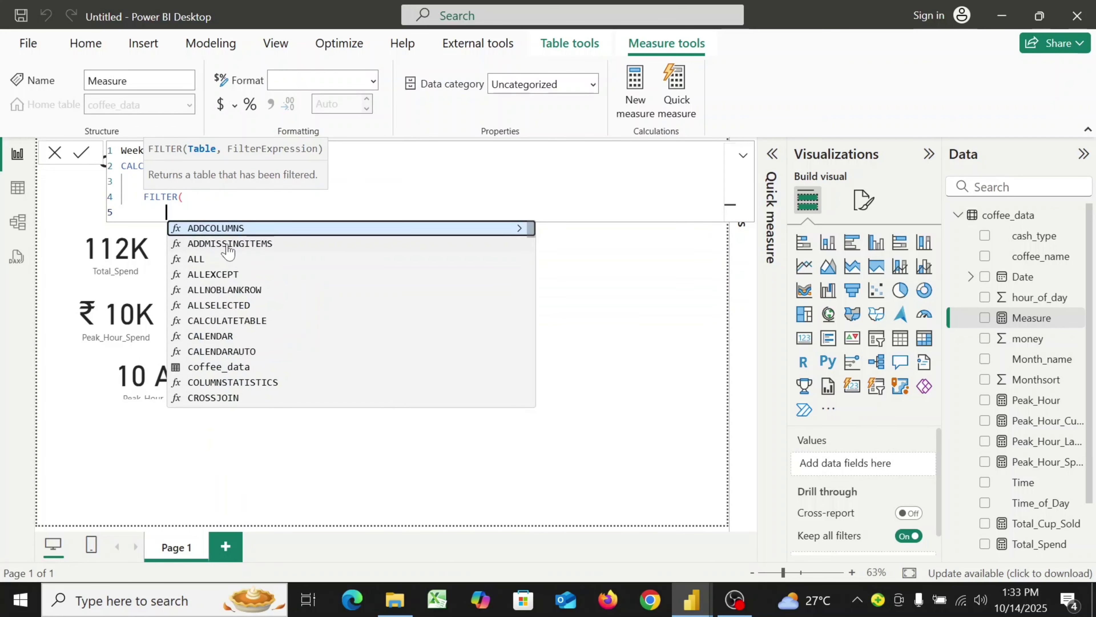
pyautogui.write("'")
pyautogui.click(272, 233)
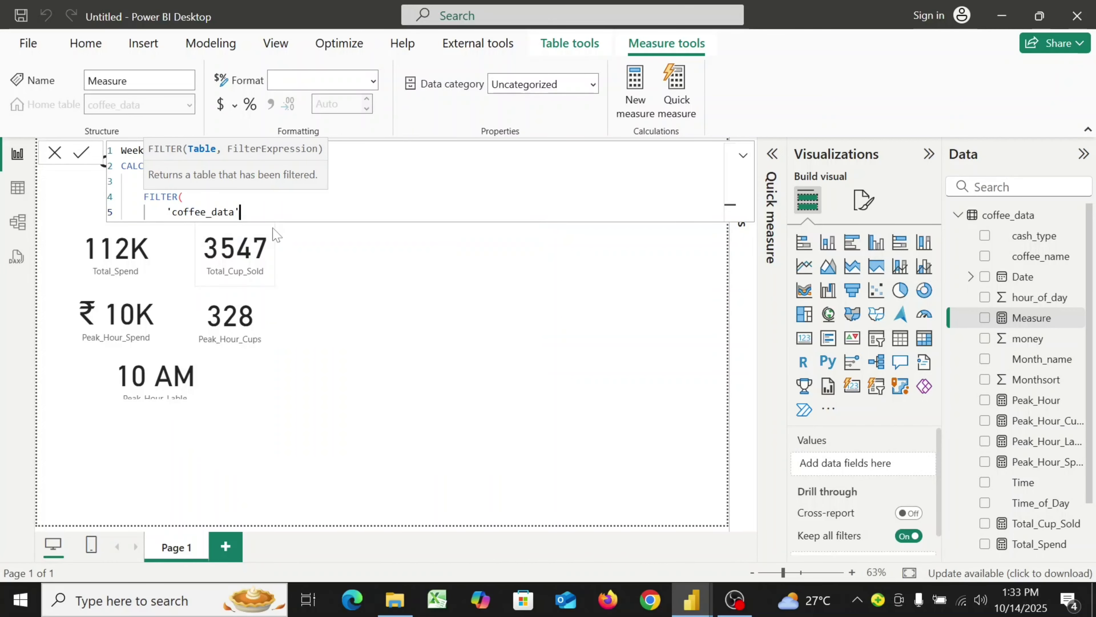
pyautogui.write(',')
pyautogui.hotkey('shift', 'Return')
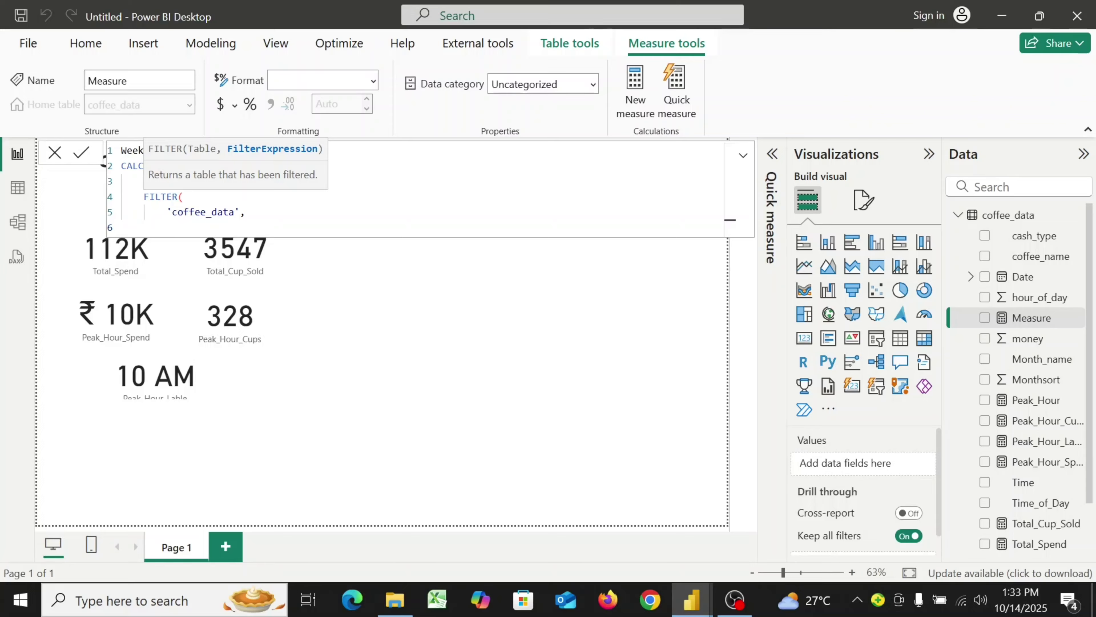
# - Begin the filter condition with 'coffee_data'[Weekday] IN and an opening brace, followed by a new line
pyautogui.write("'")
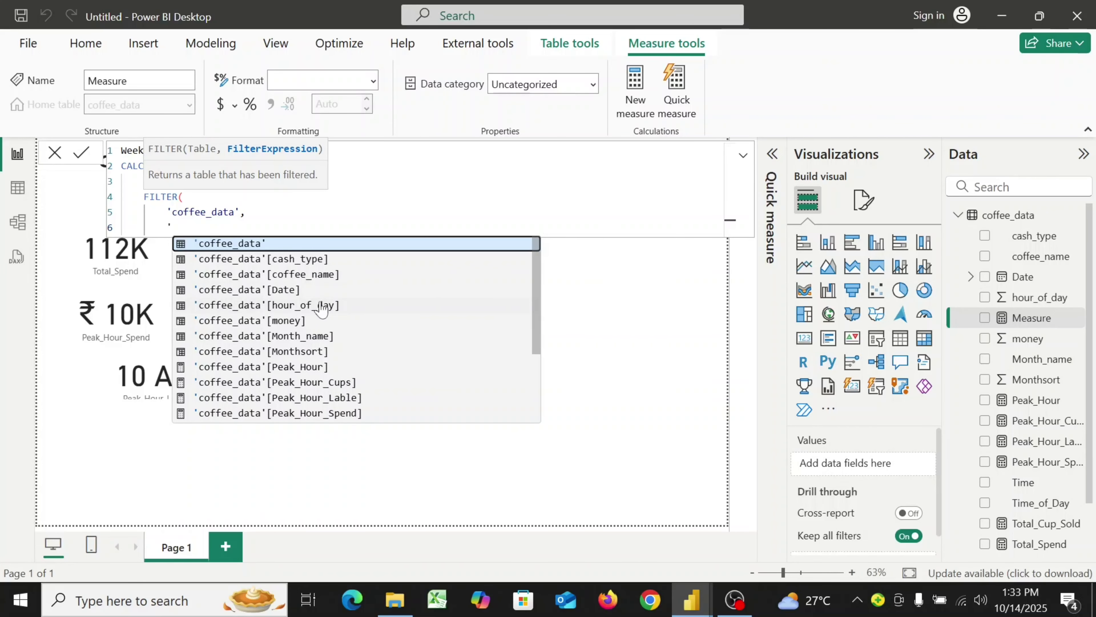
pyautogui.scroll(-2, 275, 374)
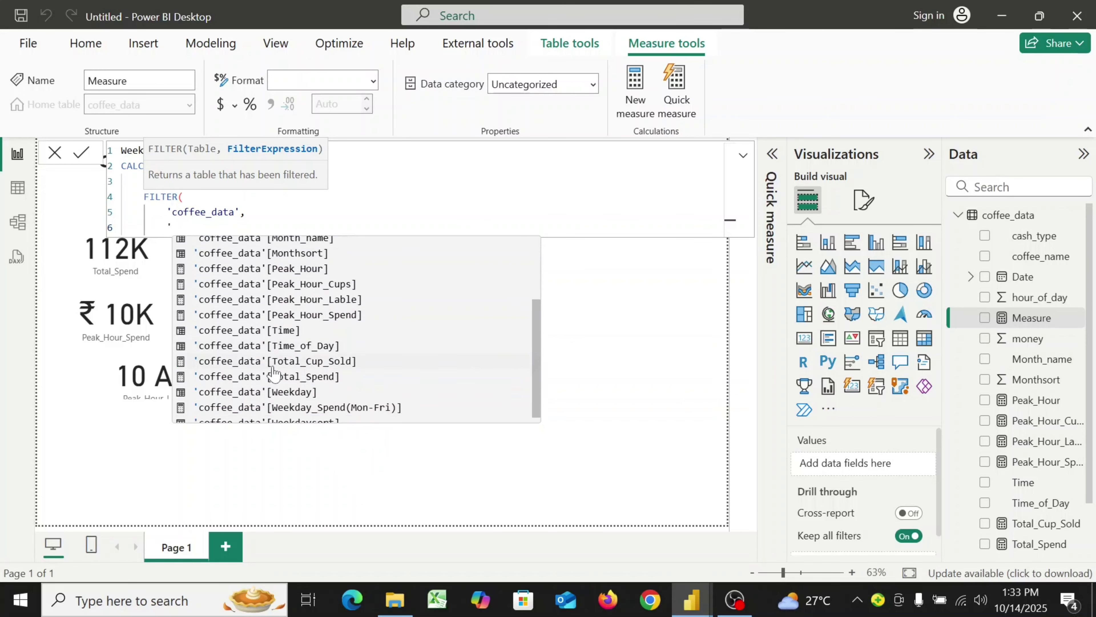
pyautogui.click(272, 391)
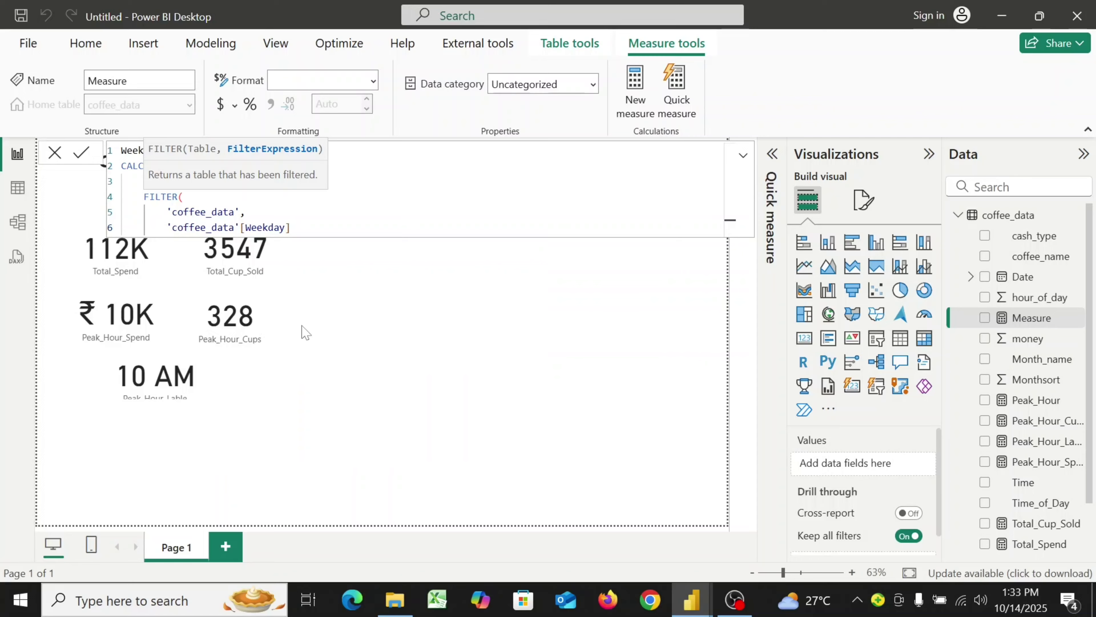
pyautogui.write('IN')
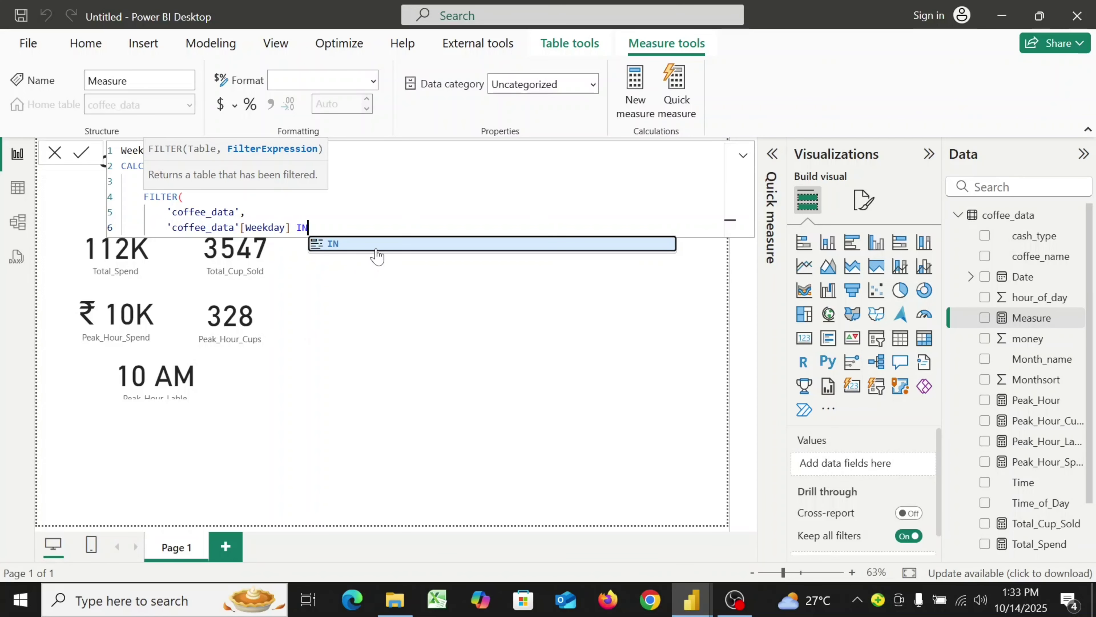
pyautogui.click(378, 247)
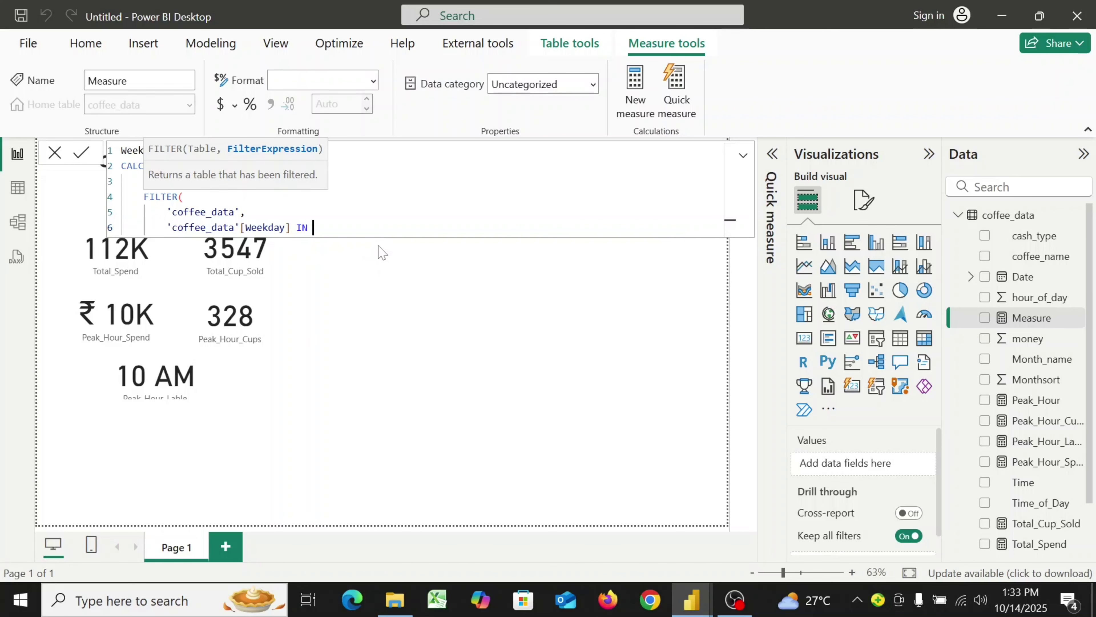
pyautogui.write('{')
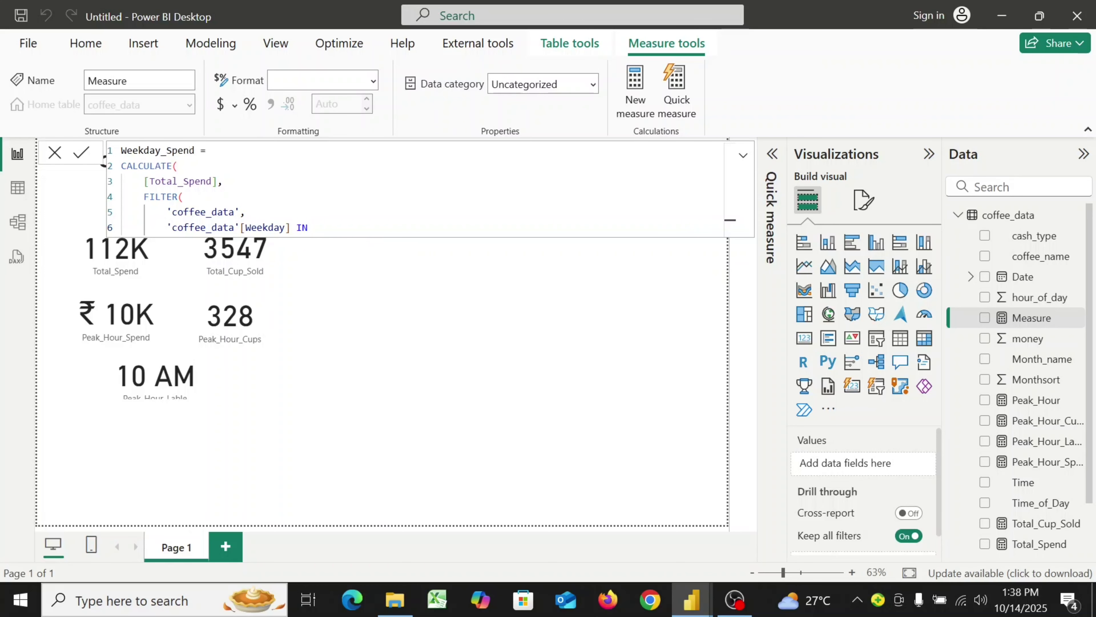
pyautogui.hotkey('shift', 'Return')
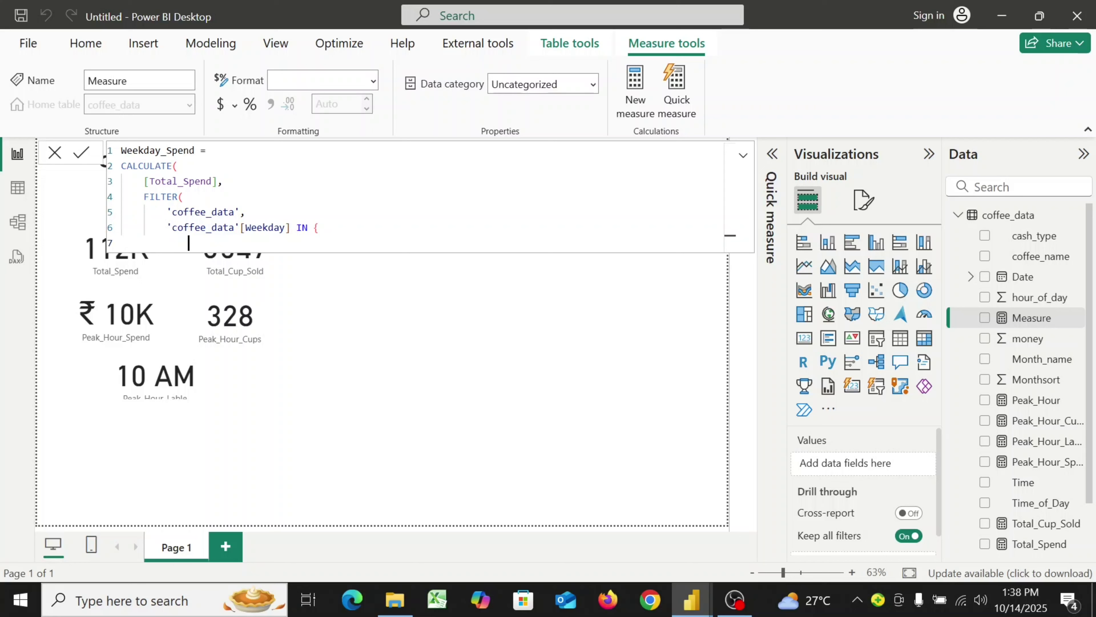
# - List "Mon", "Tue", "Wed", "Thu", "Fri" as the weekday values inside the braces
pyautogui.press('Tab')
pyautogui.write('"m')
pyautogui.press('BackSpace')
pyautogui.write('Mon", ')
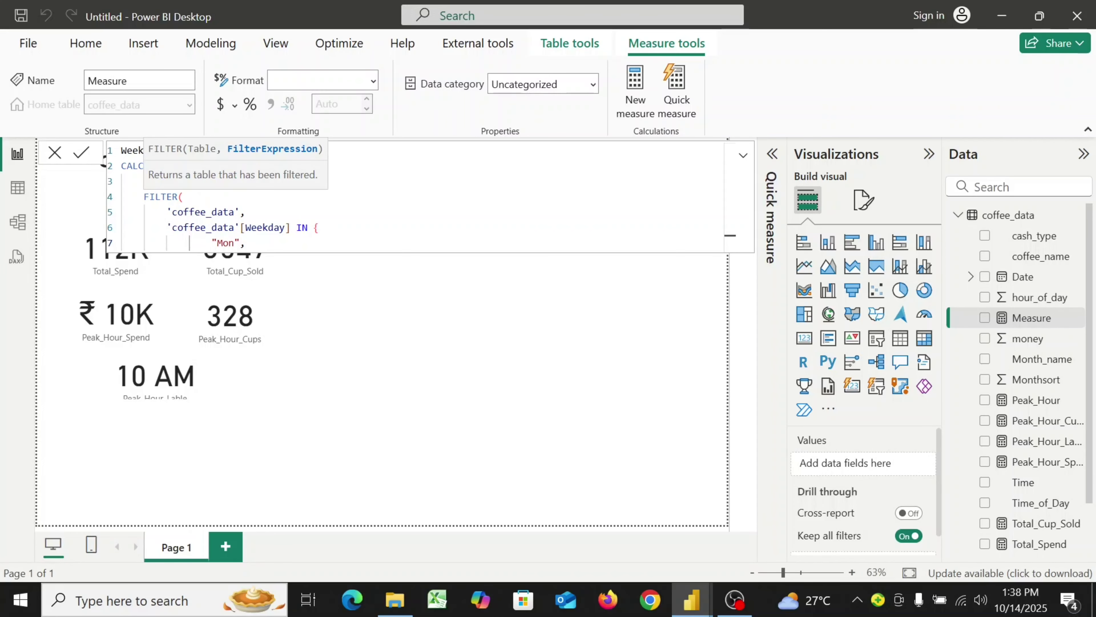
pyautogui.write('"Tue", "Wed", "Thu", "Fri"')
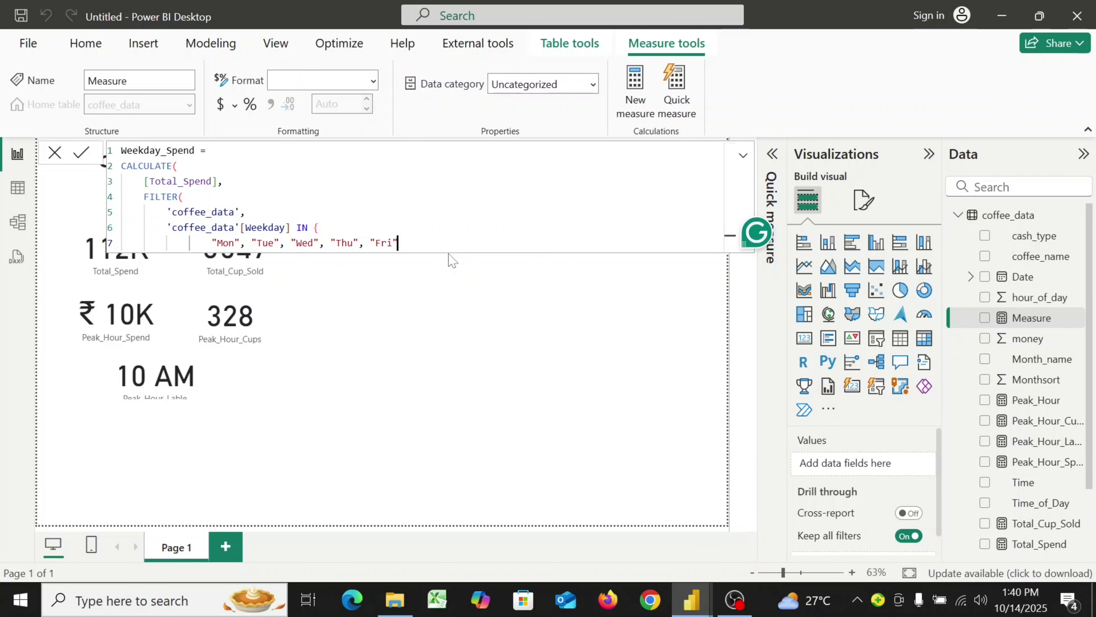
# - Close the brace, FILTER and CALCULATE on separate lines, then commit the Weekday_Spend measure
pyautogui.hotkey('shift', 'Return')
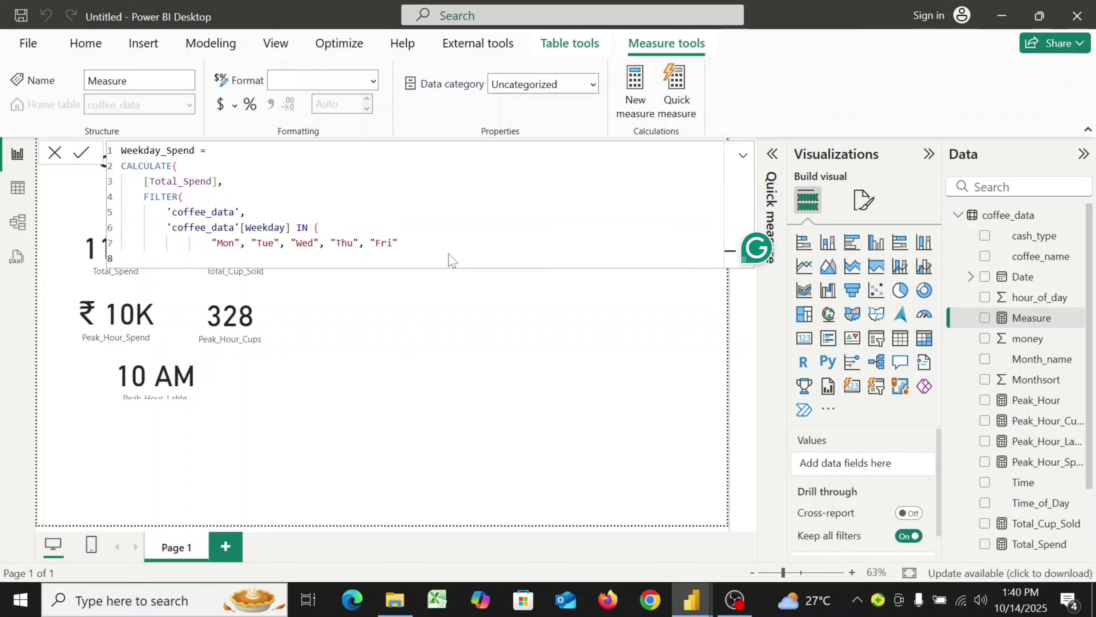
pyautogui.press('BackSpace')
pyautogui.press('BackSpace')
pyautogui.write('}')
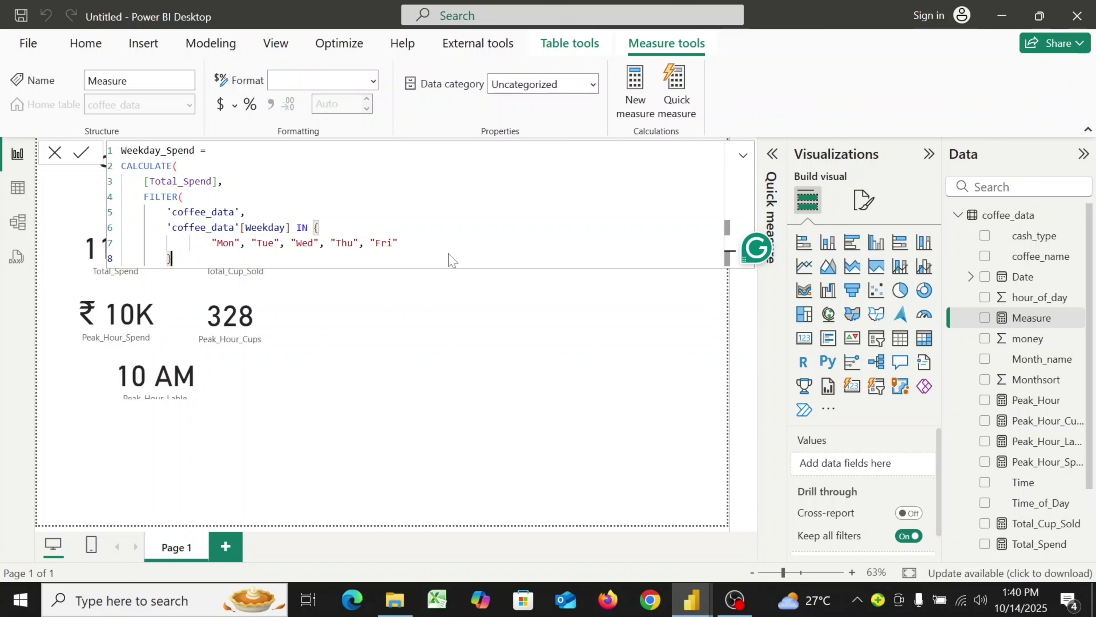
pyautogui.press('Return')
pyautogui.press('BackSpace')
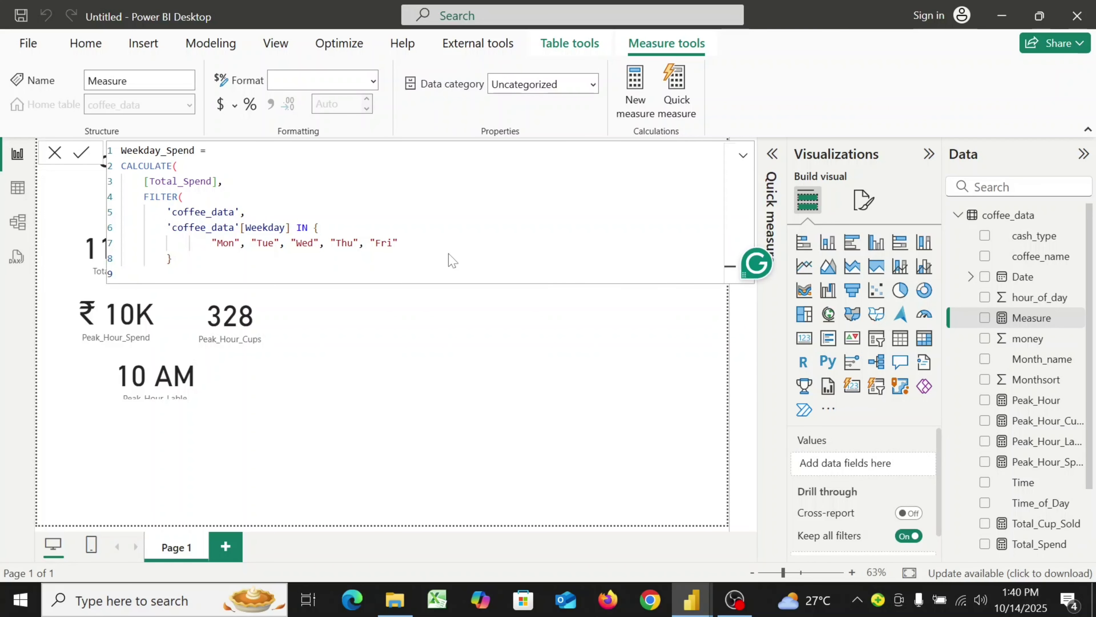
pyautogui.write(')')
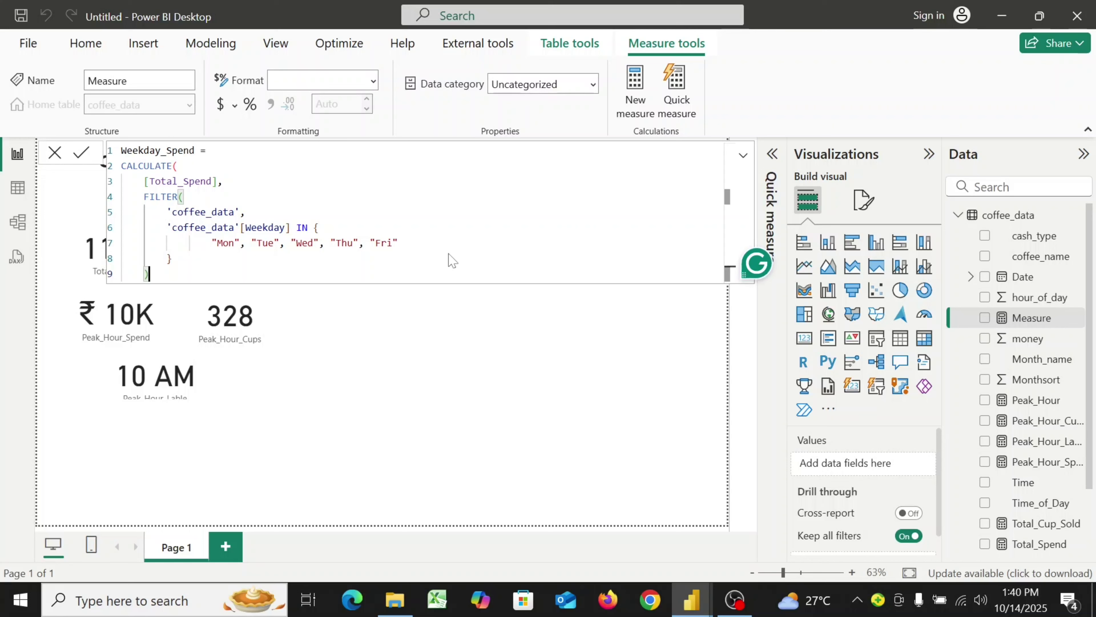
pyautogui.hotkey('shift', 'Return')
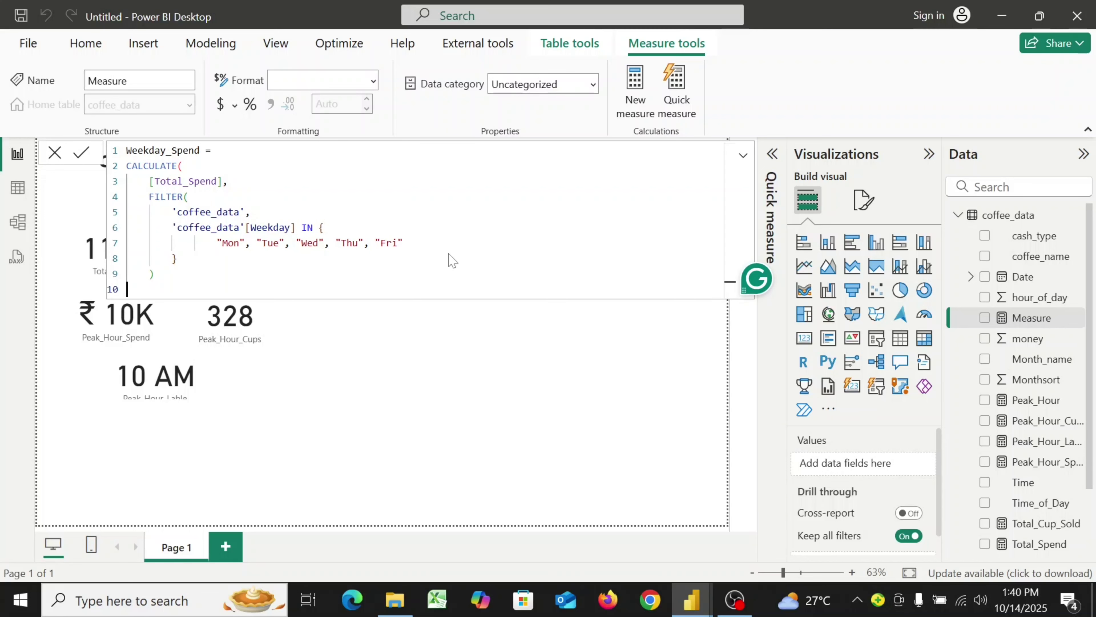
pyautogui.write(')')
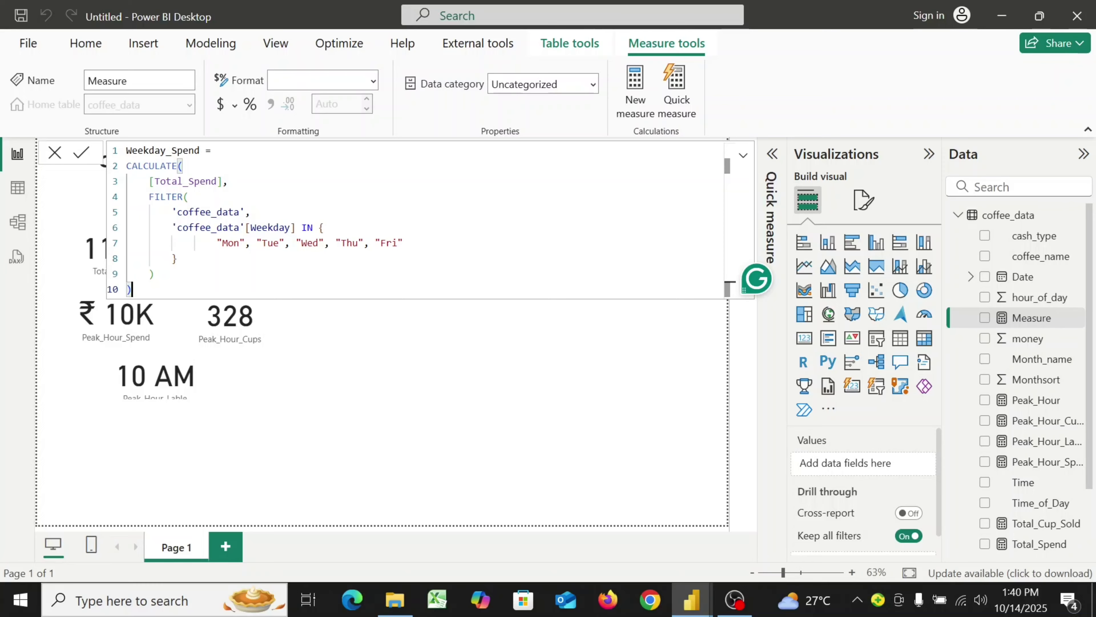
pyautogui.click(81, 152)
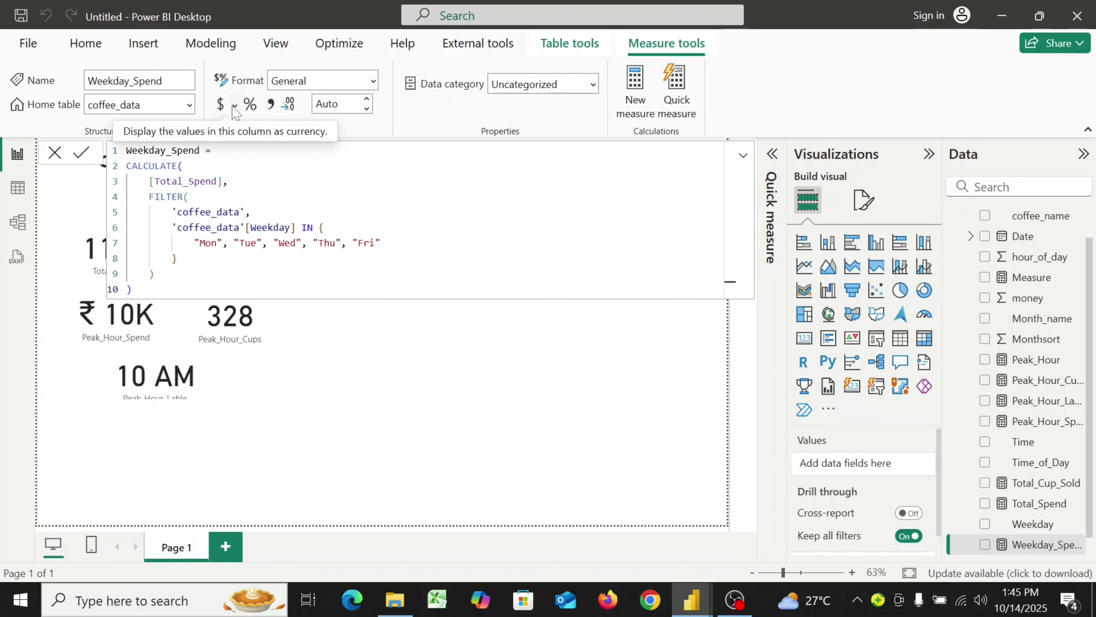
# - Format the Weekday_Spend measure as a whole number with a thousands separator and 0 decimals, and close the formula editor
pyautogui.click(234, 106)
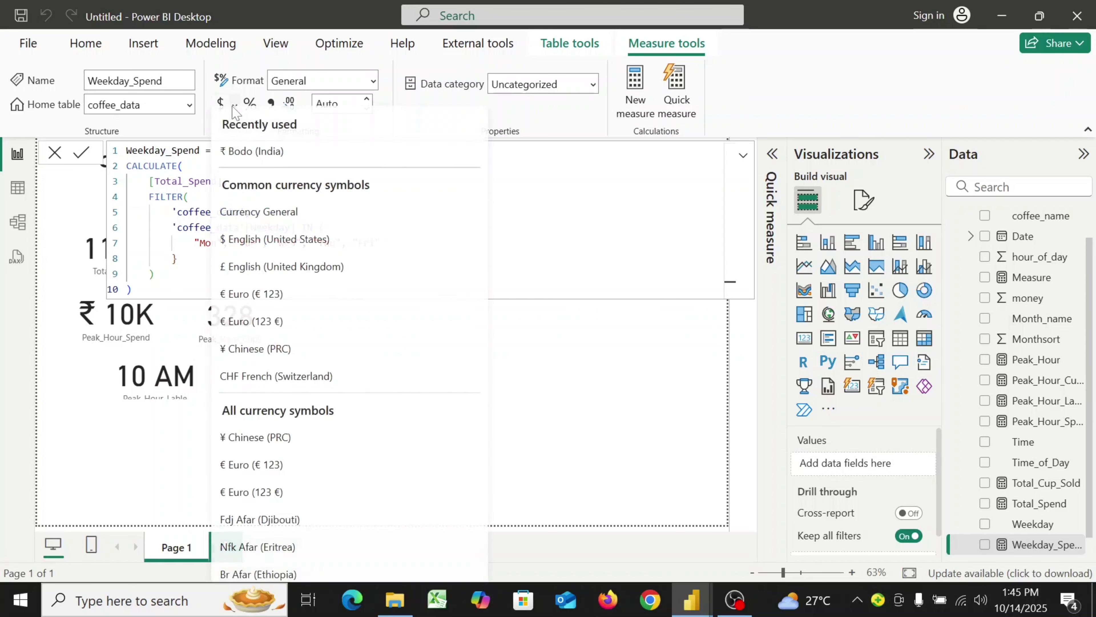
pyautogui.click(261, 161)
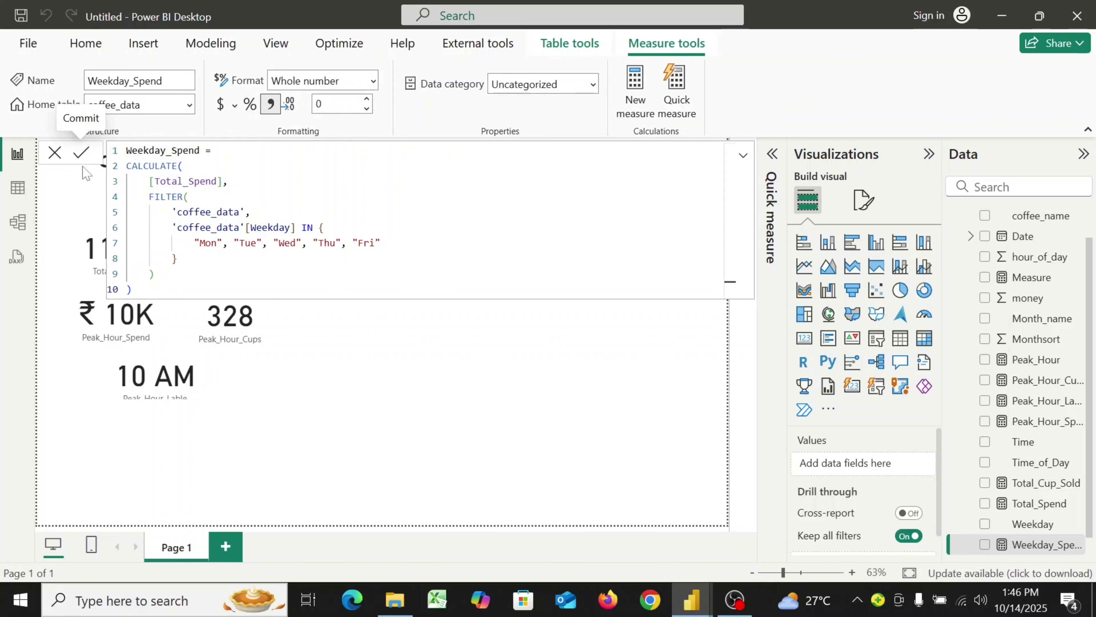
pyautogui.click(55, 152)
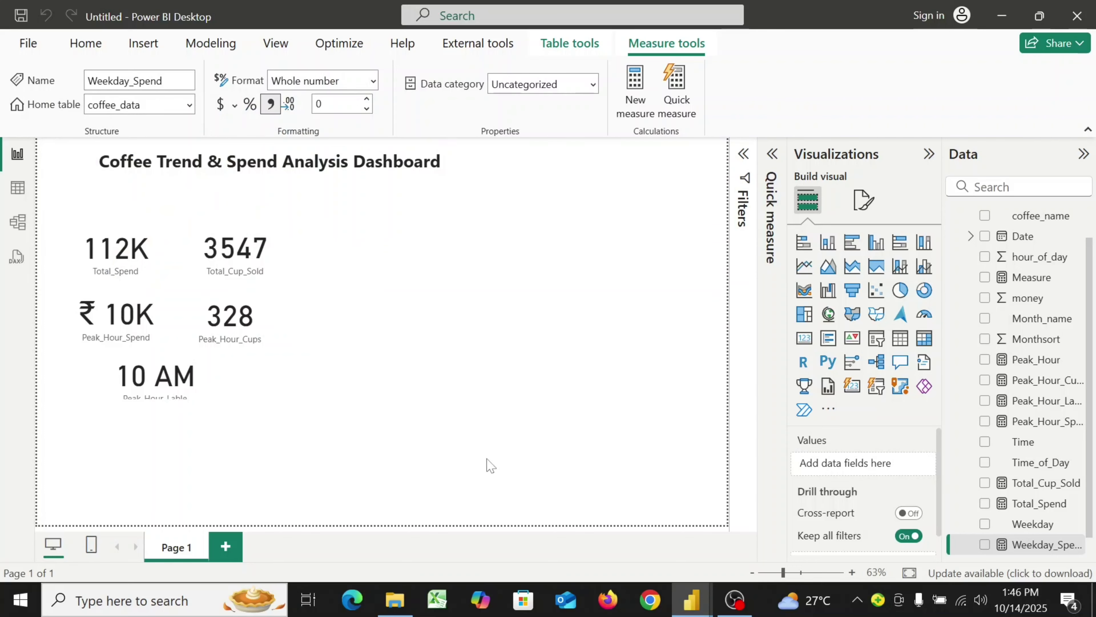
# - Add a small card visual below the Peak_Hour_Lable card and assign Weekday_Spend as its field
pyautogui.click(806, 340)
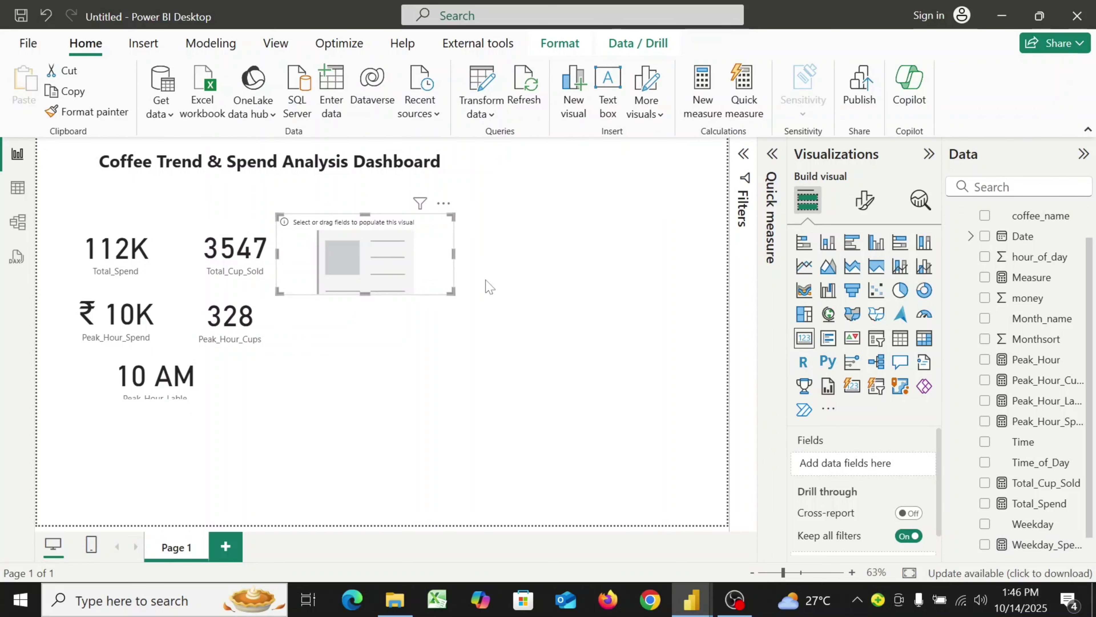
pyautogui.moveTo(448, 291); pyautogui.dragTo(95, 461)
pyautogui.scroll(-1, 1036, 539)
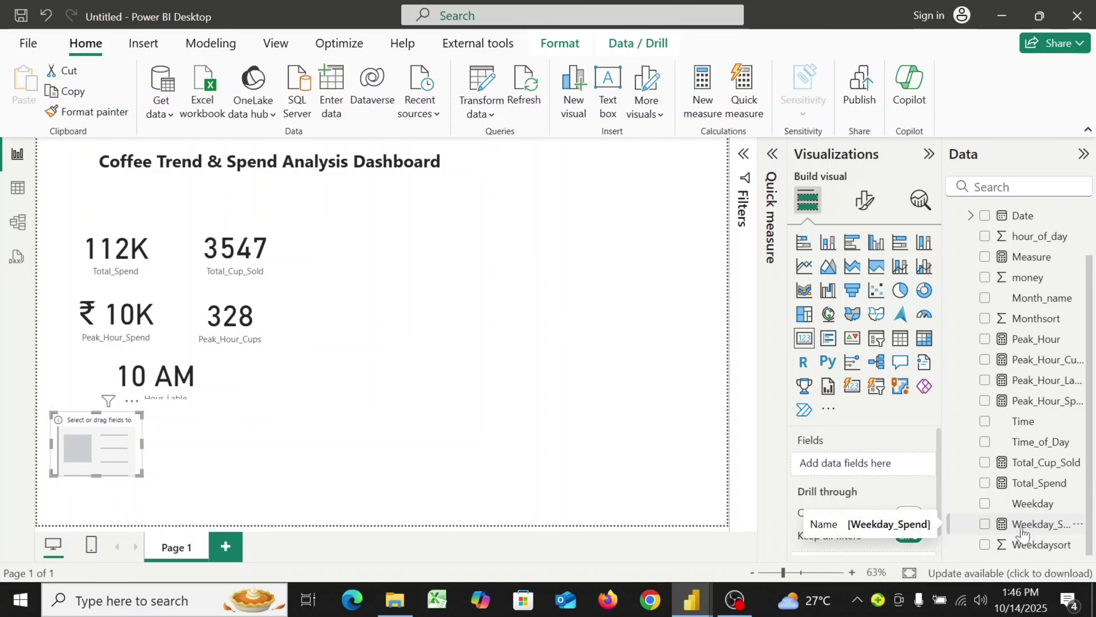
pyautogui.moveTo(1038, 523); pyautogui.dragTo(852, 466)
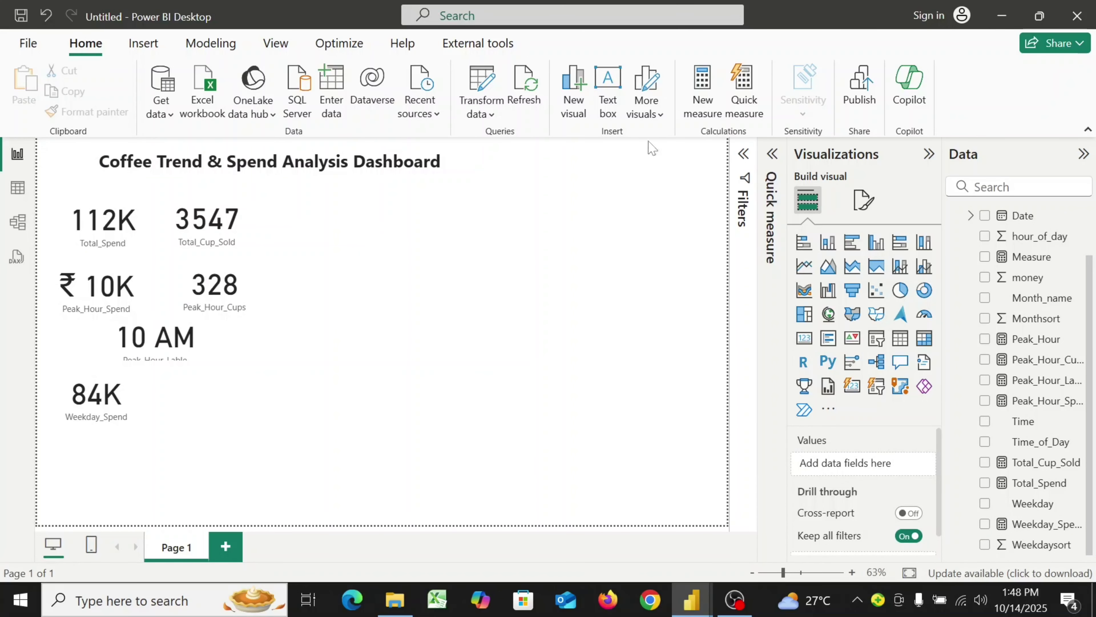
# - Create a new measure named Weekend_Spend and start a CALCULATE function on its second line
pyautogui.click(703, 96)
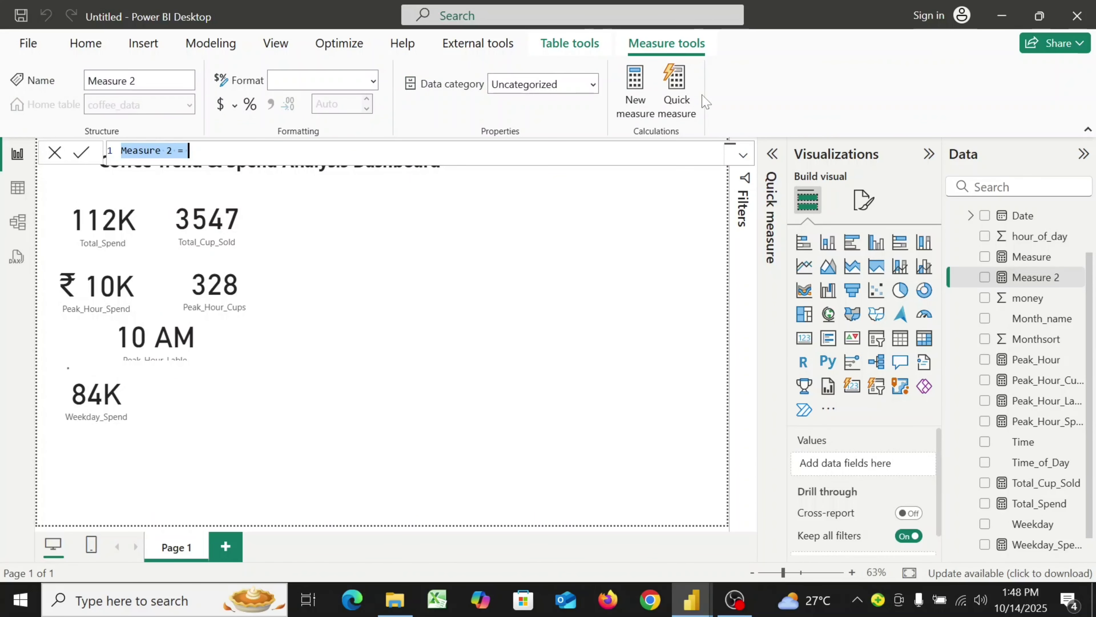
pyautogui.write('W')
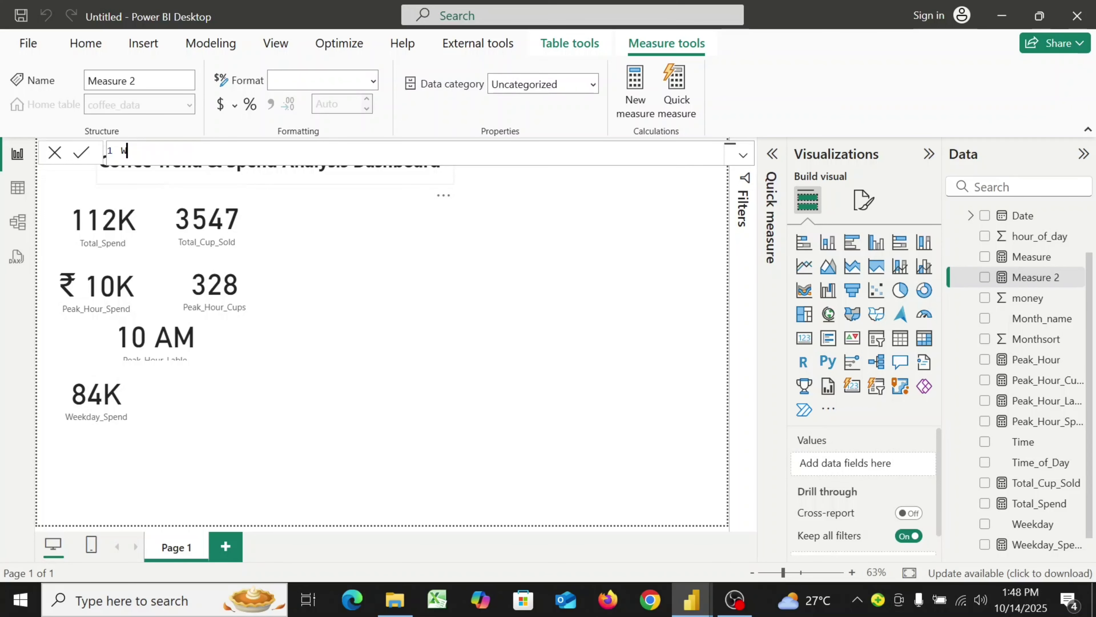
pyautogui.write('eekend_Spend =')
pyautogui.hotkey('shift', 'Return')
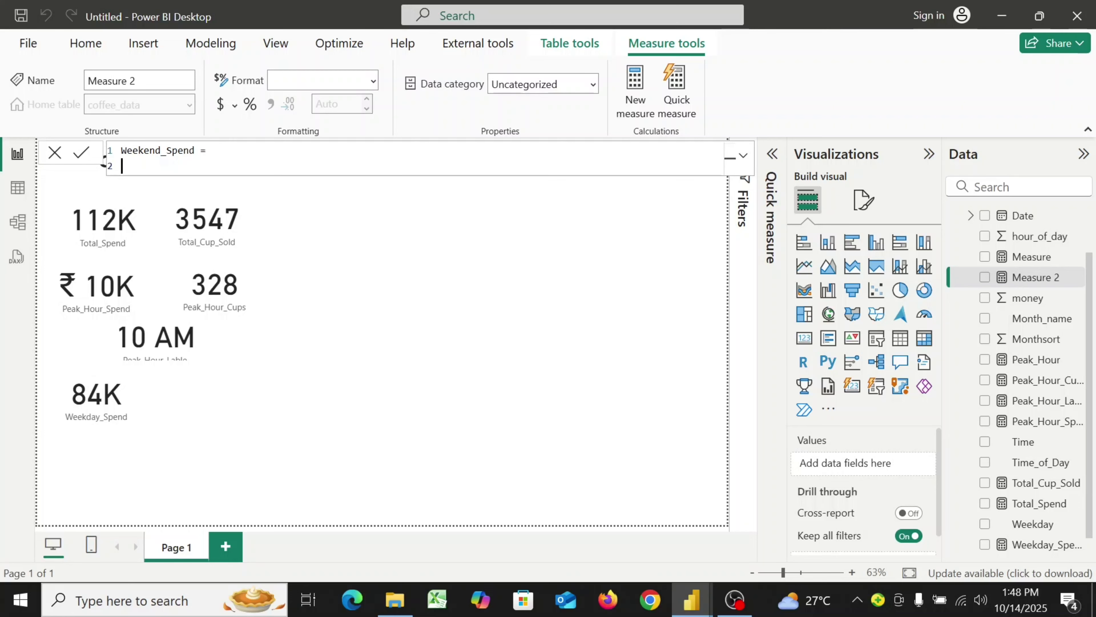
pyautogui.write('cal')
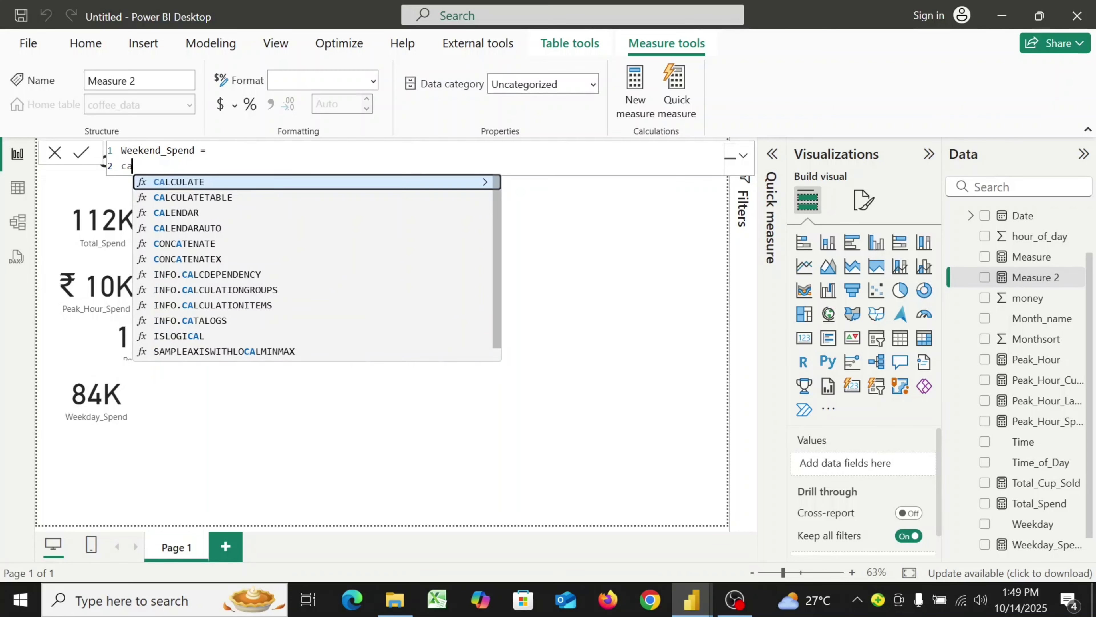
# - Begin the Weekend_Spend formula with a CALCULATE function that takes [Total_Spend] as its expression
pyautogui.click(246, 185)
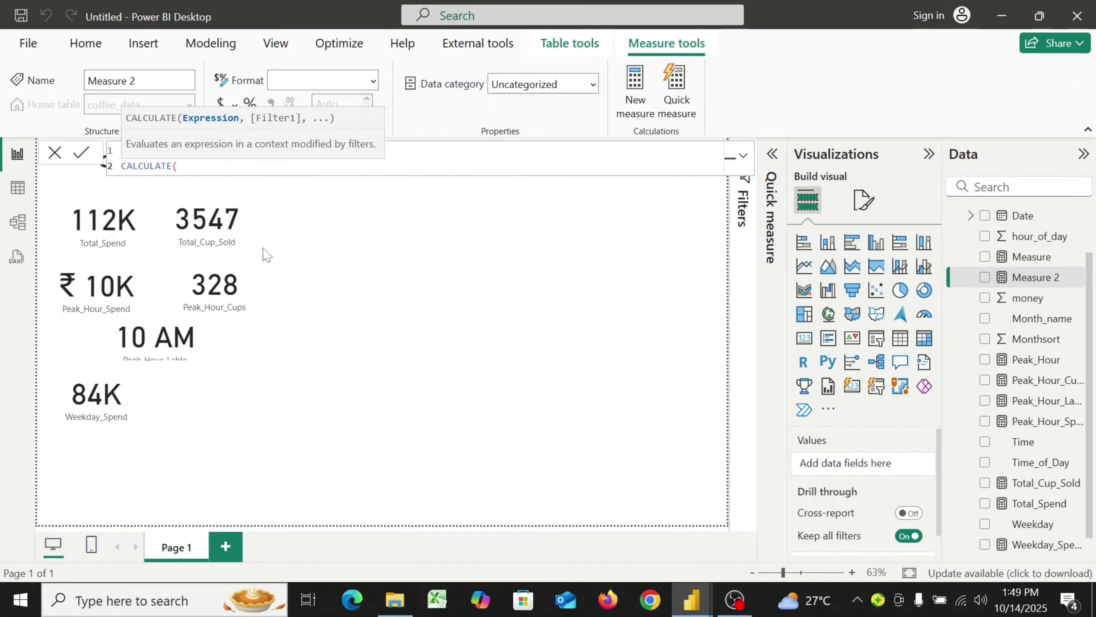
pyautogui.hotkey('shift', 'Return')
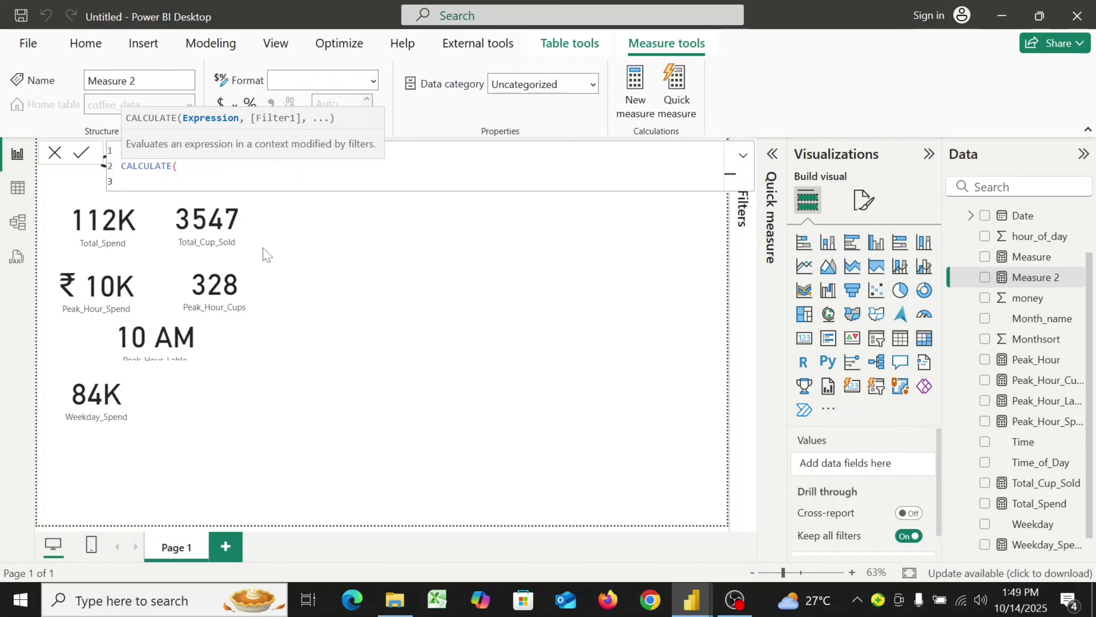
pyautogui.write('[')
pyautogui.click(218, 288)
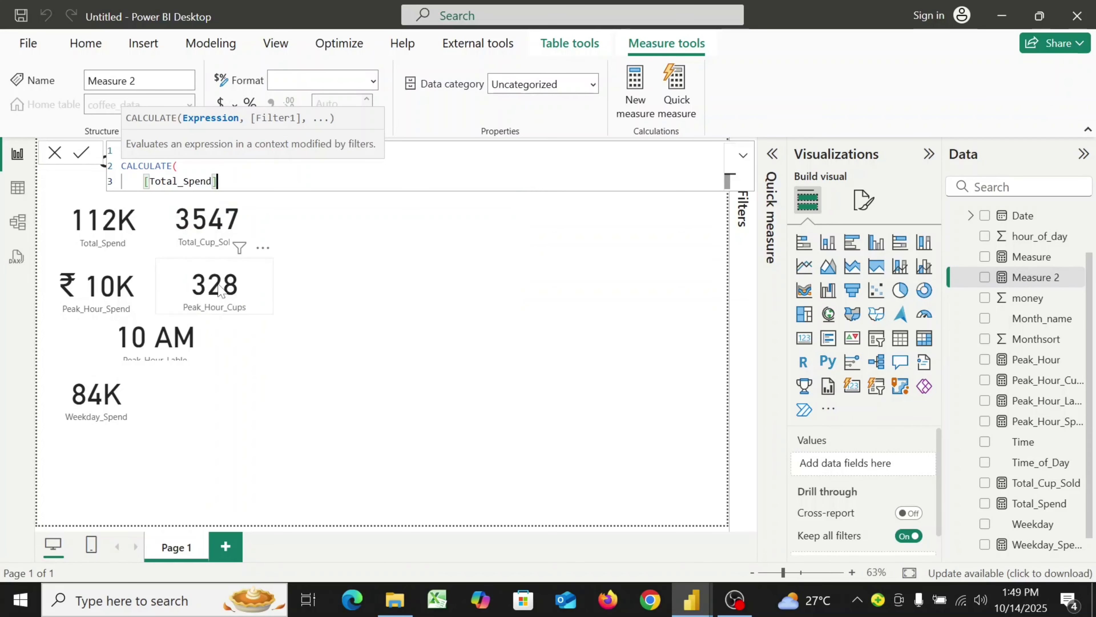
pyautogui.write(',')
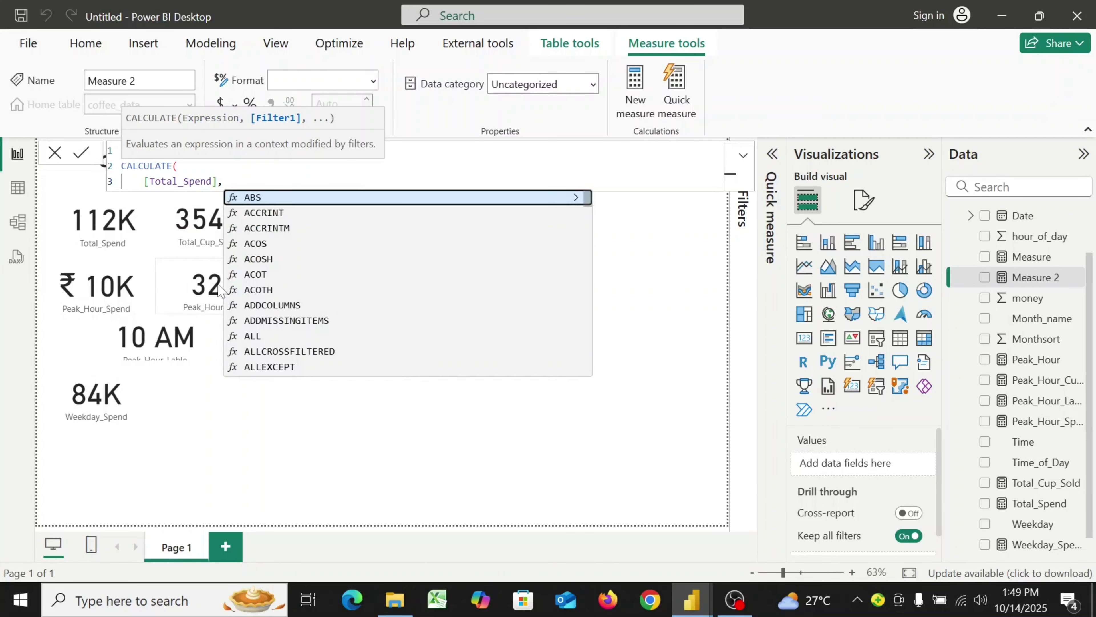
pyautogui.hotkey('shift', 'Return')
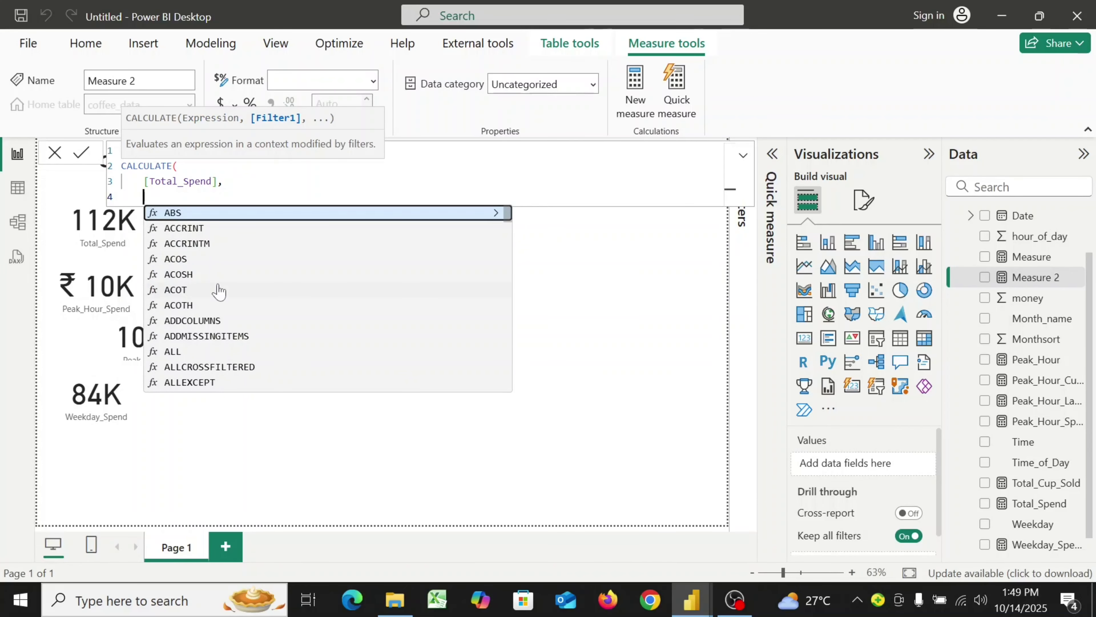
# - Add a FILTER function over the 'coffee_data' table as the filter argument of CALCULATE
pyautogui.write('fil')
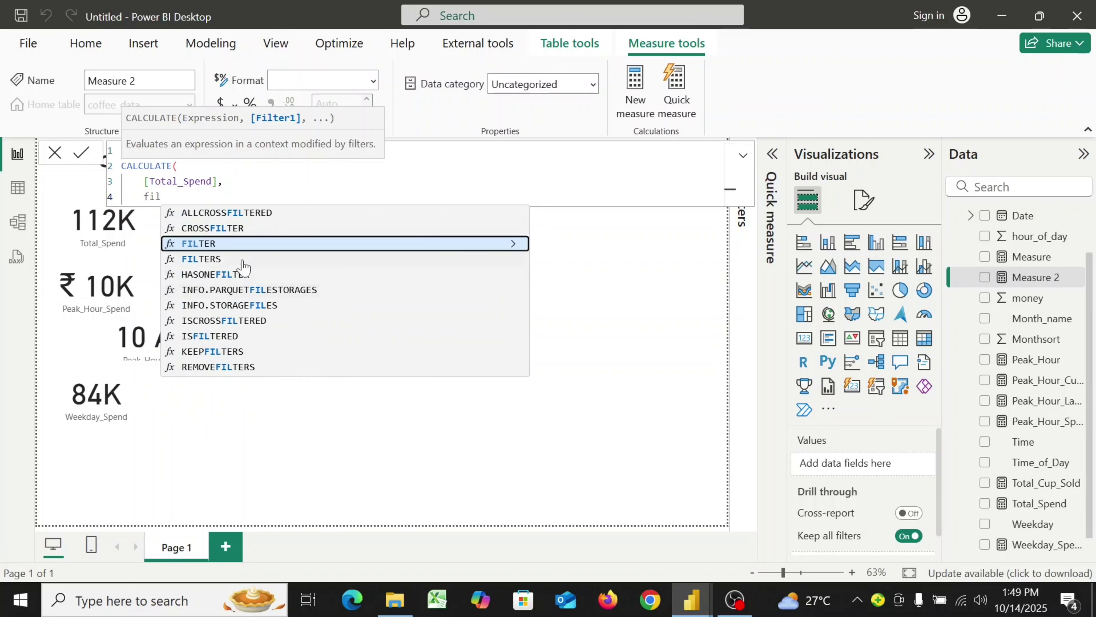
pyautogui.click(244, 243)
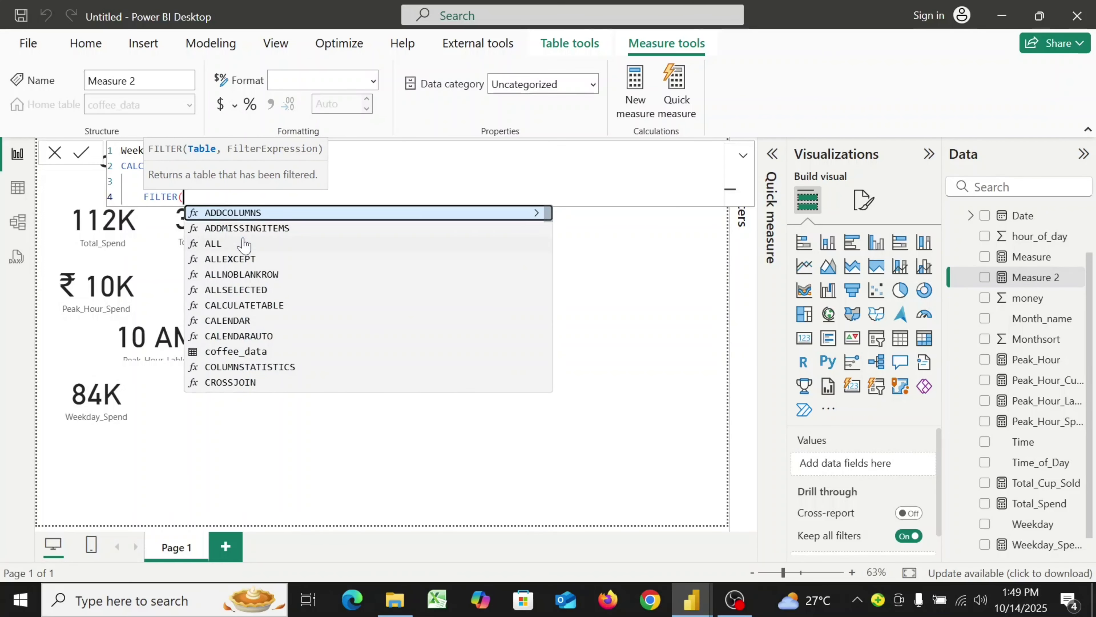
pyautogui.hotkey('shift', 'Return')
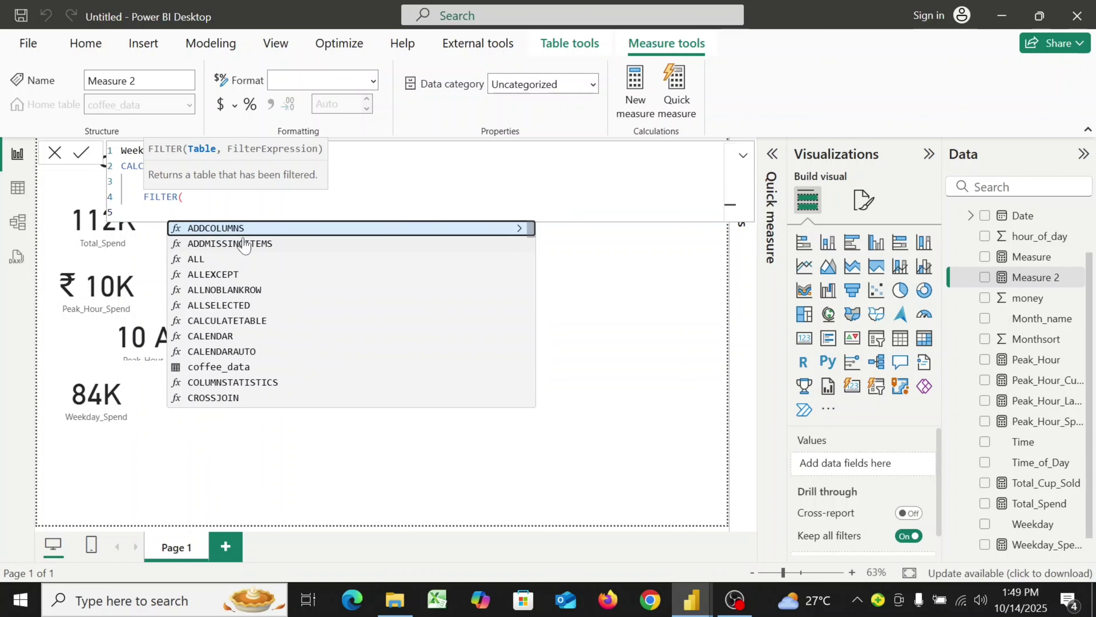
pyautogui.write("'")
pyautogui.click(274, 231)
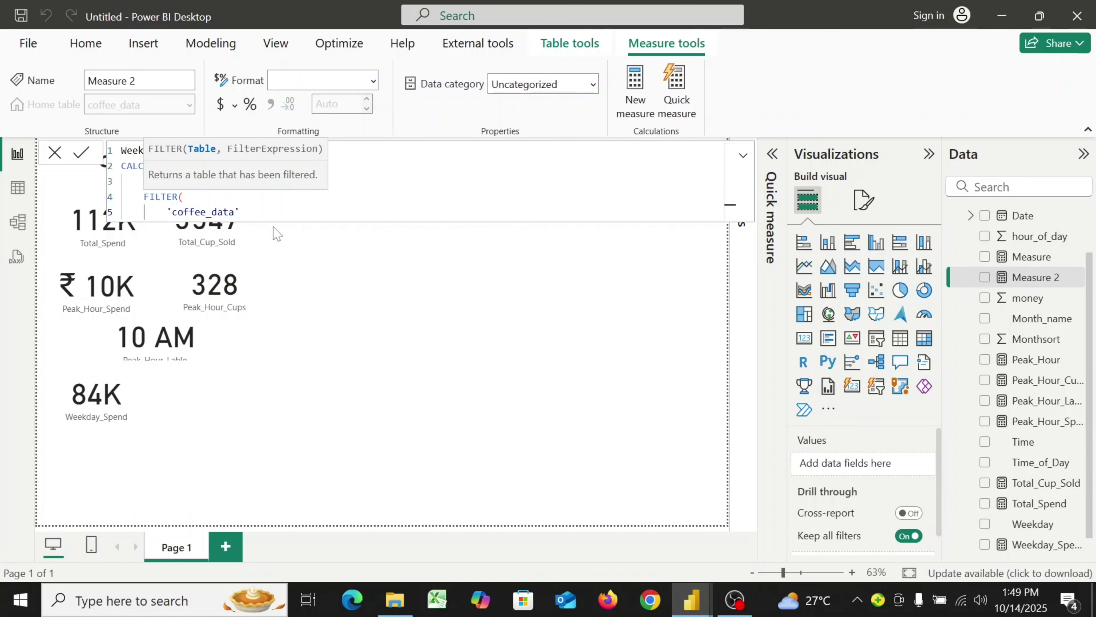
pyautogui.write(',')
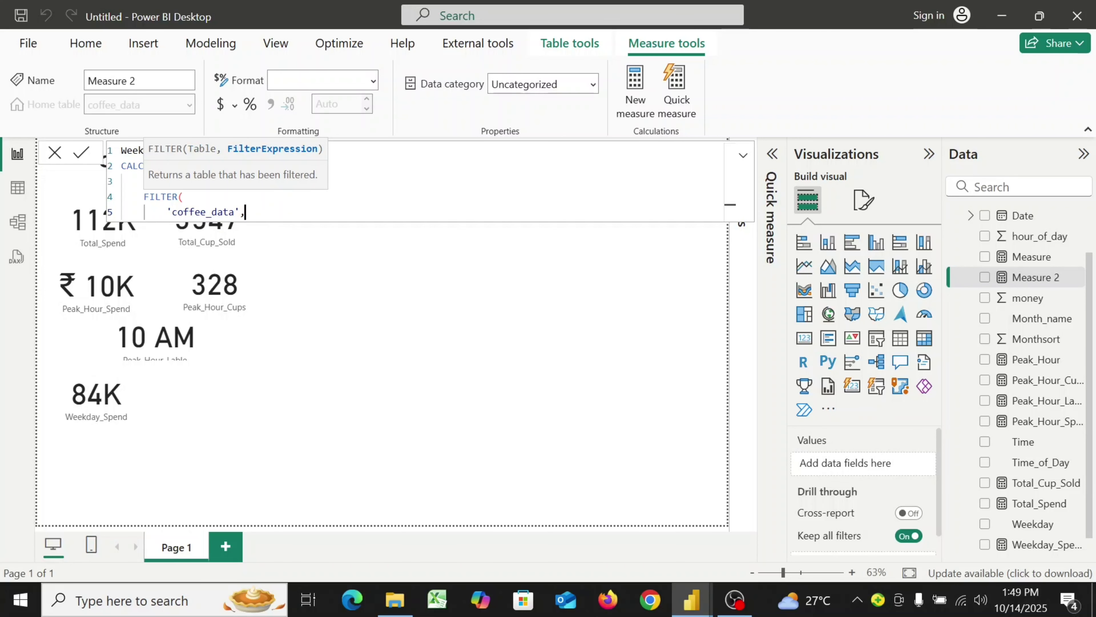
pyautogui.hotkey('shift', 'Return')
# - Enter the filter condition 'coffee_data'[Weekday] IN {"Sat", "Sun"}
pyautogui.write("'")
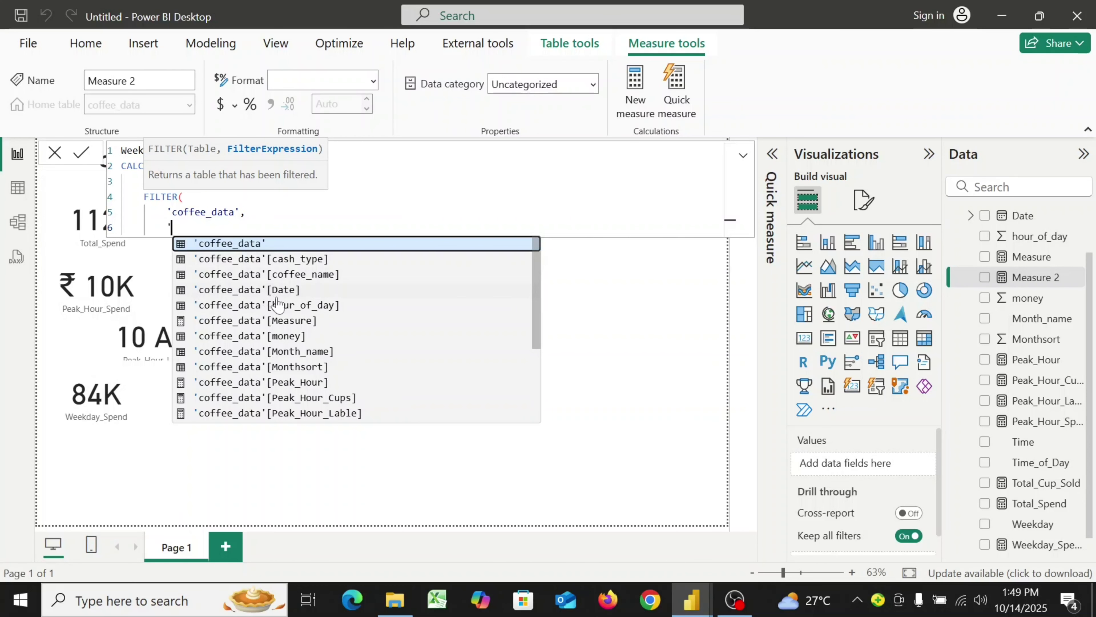
pyautogui.scroll(-3, 279, 305)
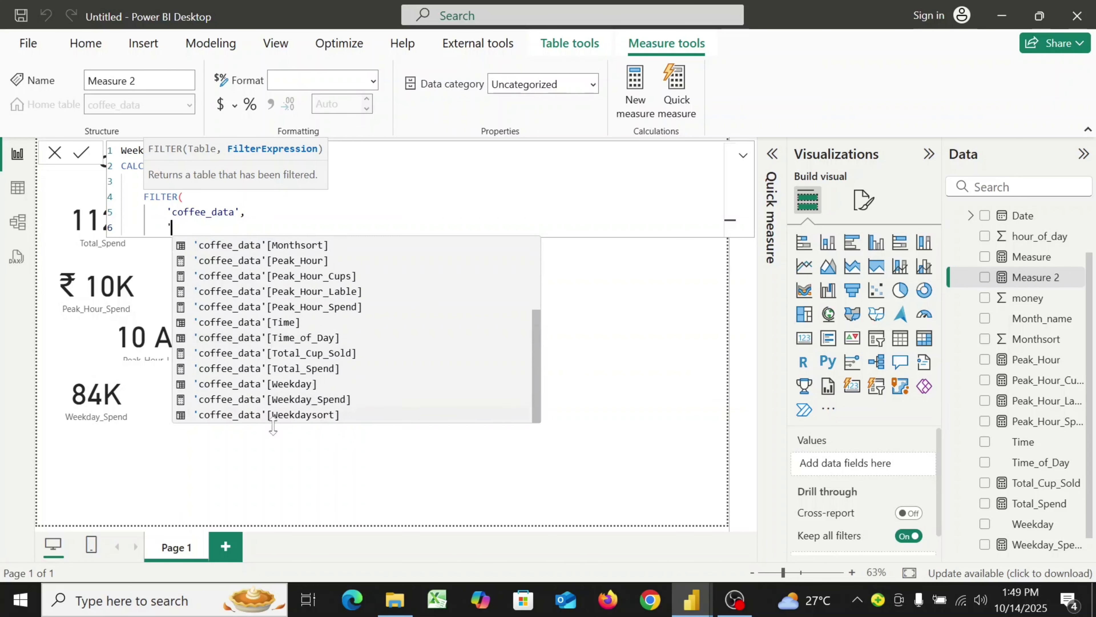
pyautogui.click(281, 383)
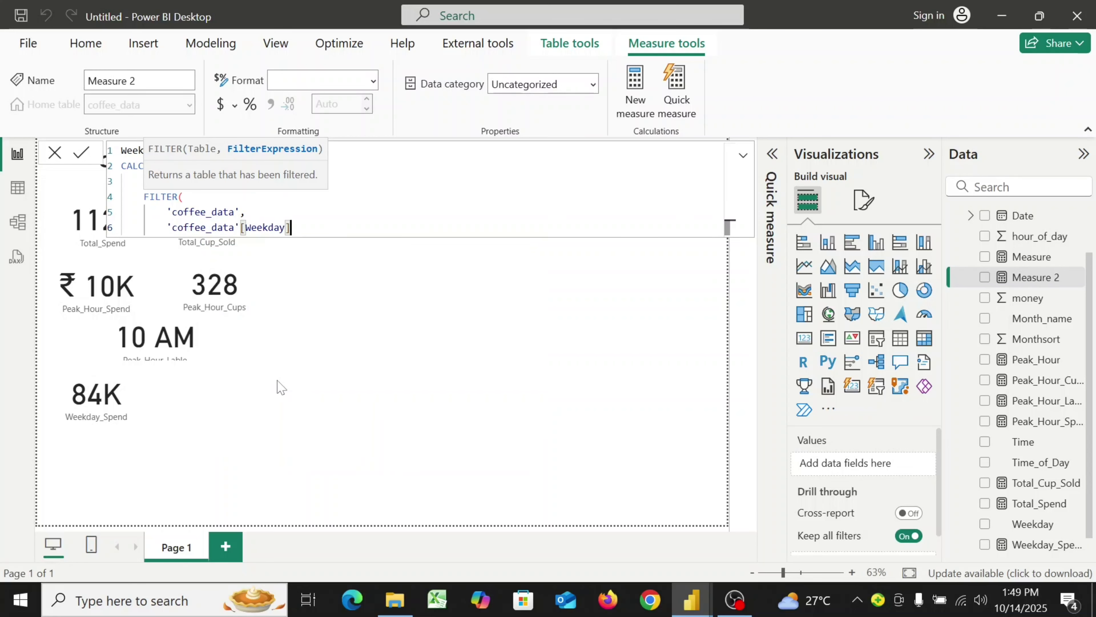
pyautogui.write('I')
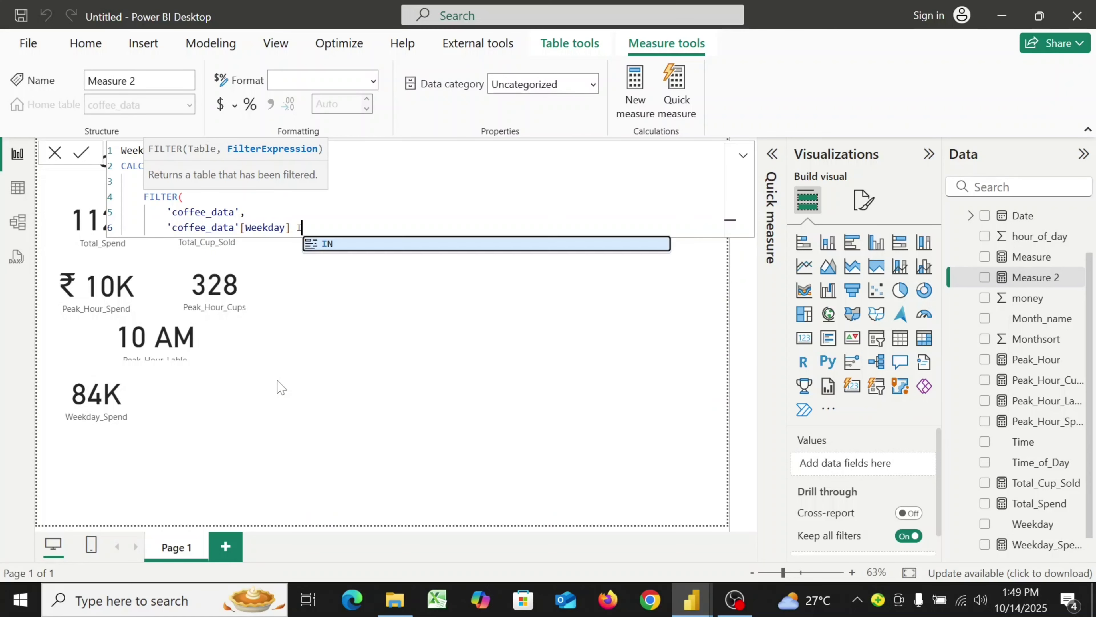
pyautogui.write('N ')
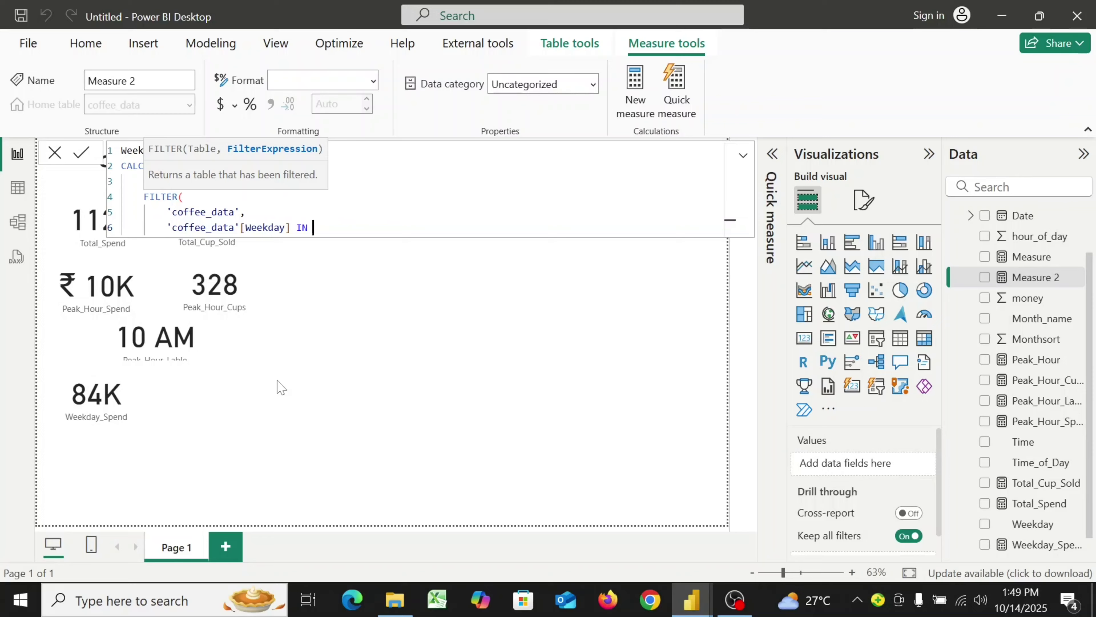
pyautogui.write('{"SA')
pyautogui.press('BackSpace')
pyautogui.write('at", "Sun"}')
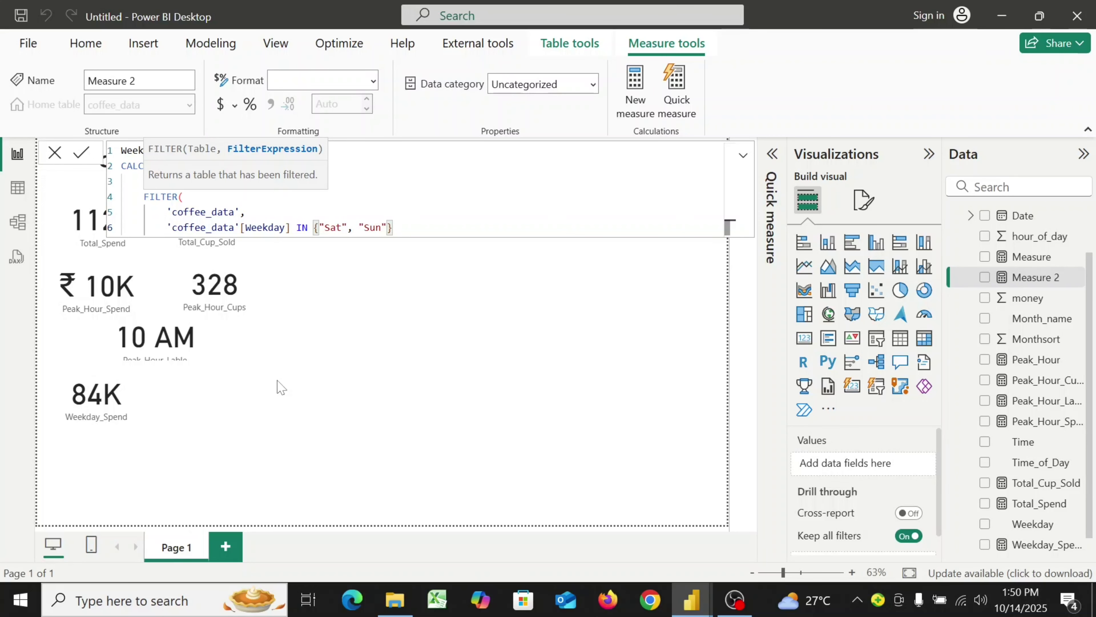
# - Close the FILTER and CALCULATE parentheses on separate lines and commit the Weekend_Spend measure
pyautogui.press('Return')
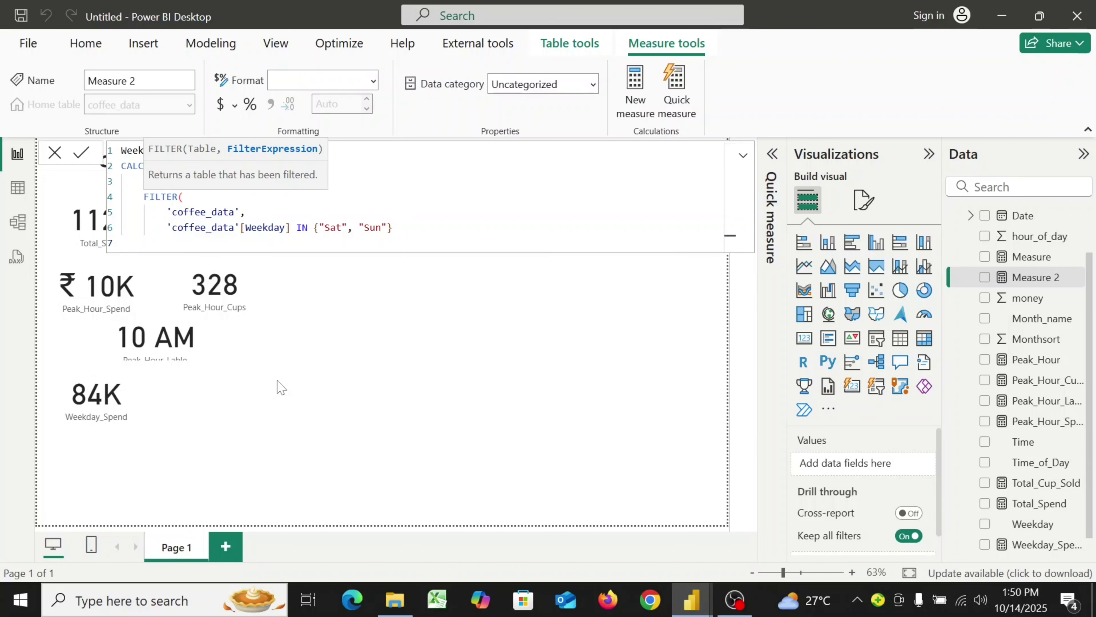
pyautogui.write(')')
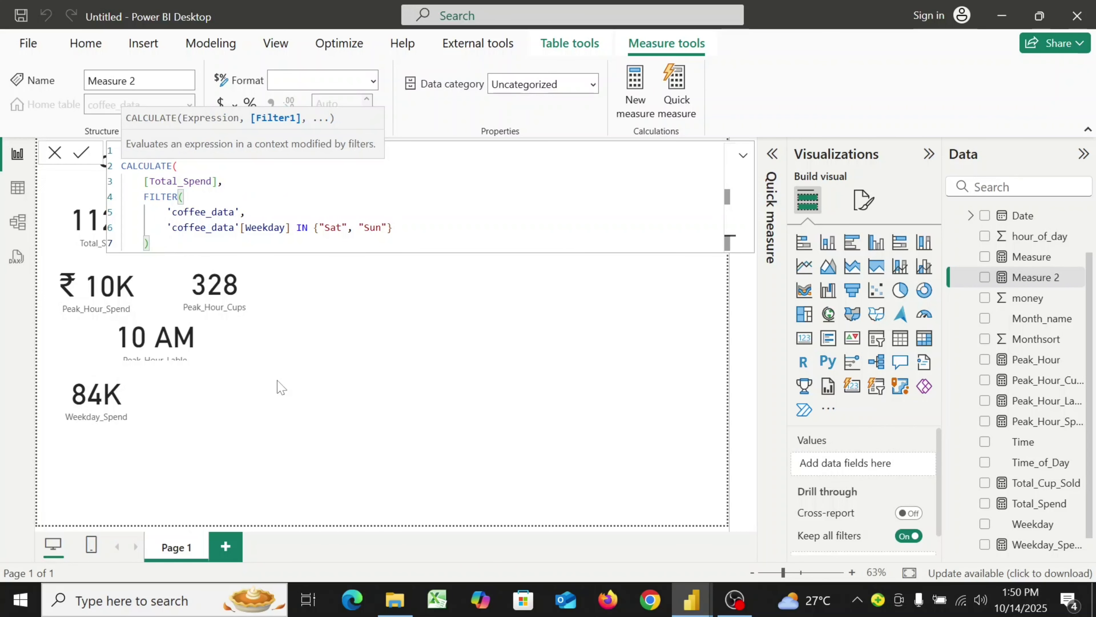
pyautogui.press('Return')
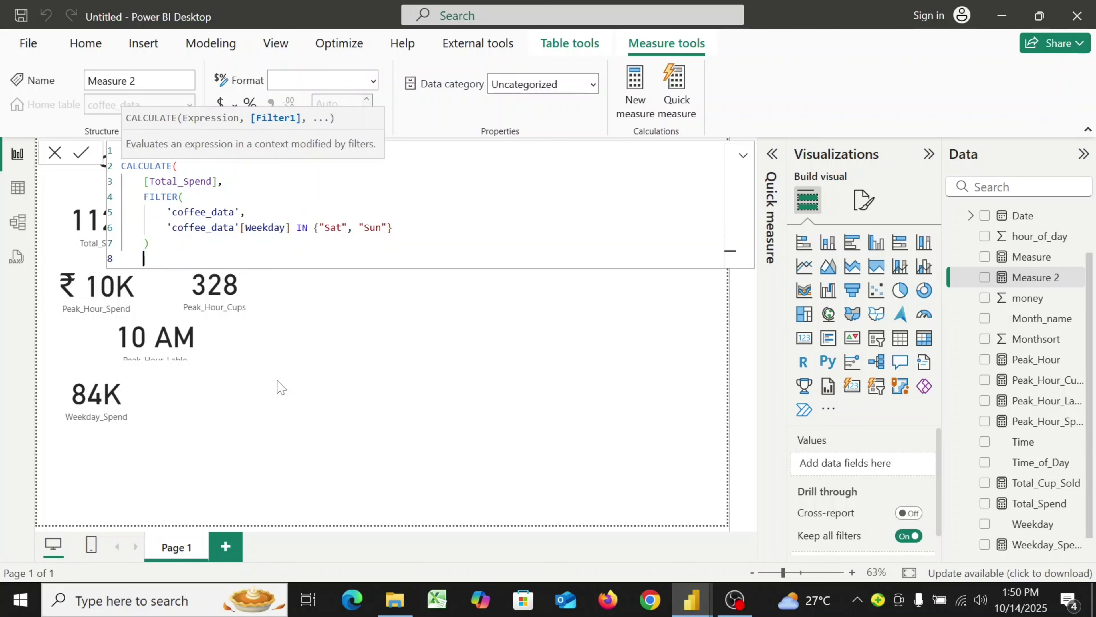
pyautogui.write(')')
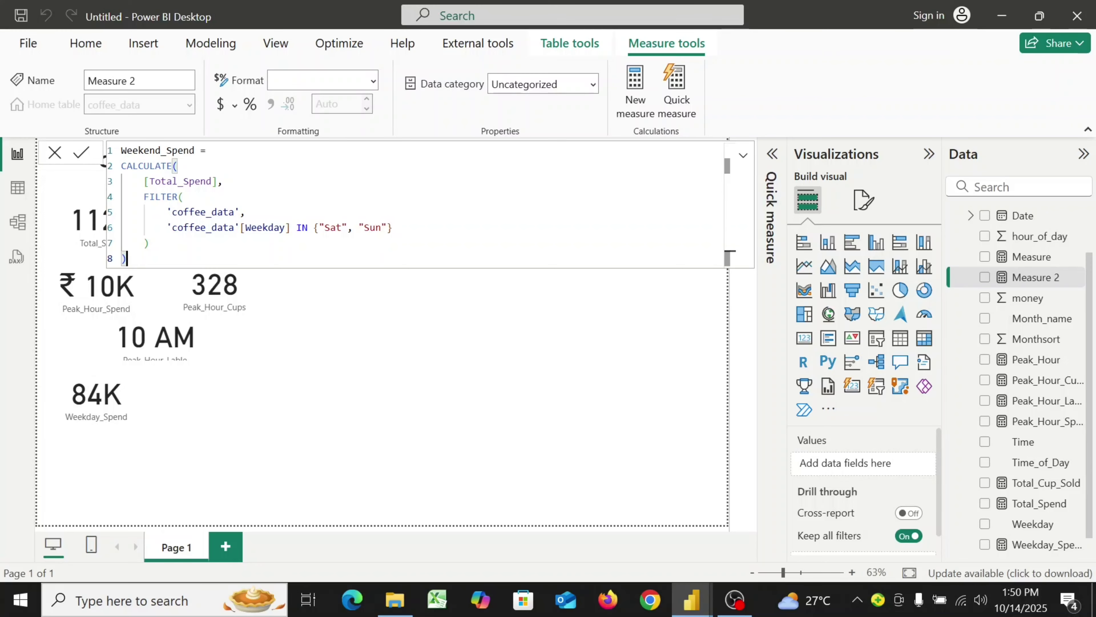
pyautogui.click(82, 156)
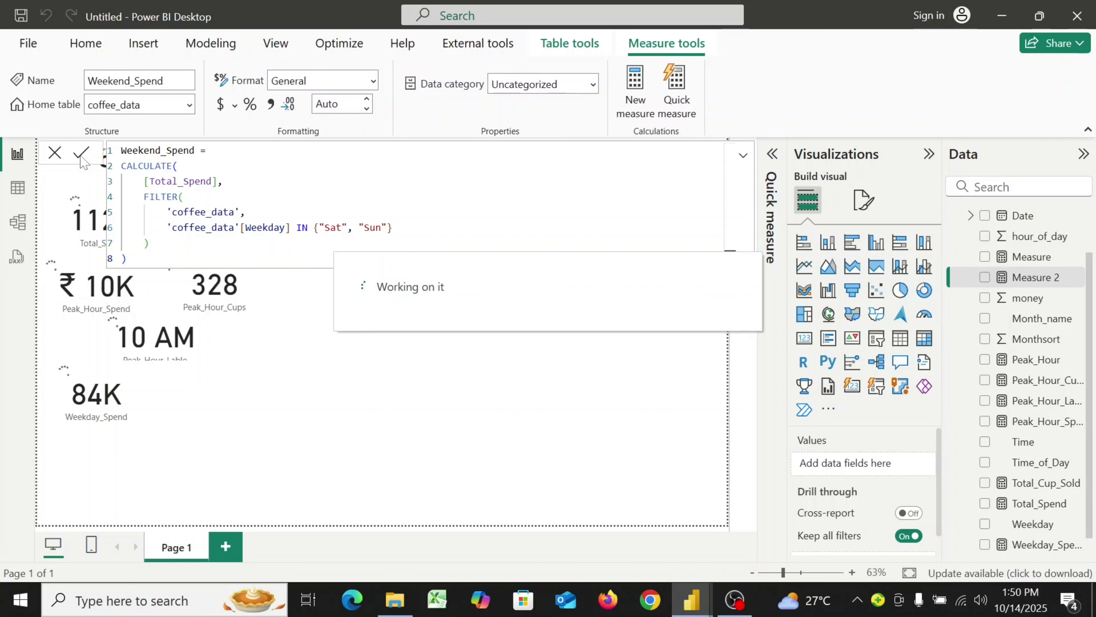
# - Format the Weekend_Spend measure as ₹ Bodo (India) currency and close the formula editor
pyautogui.click(234, 107)
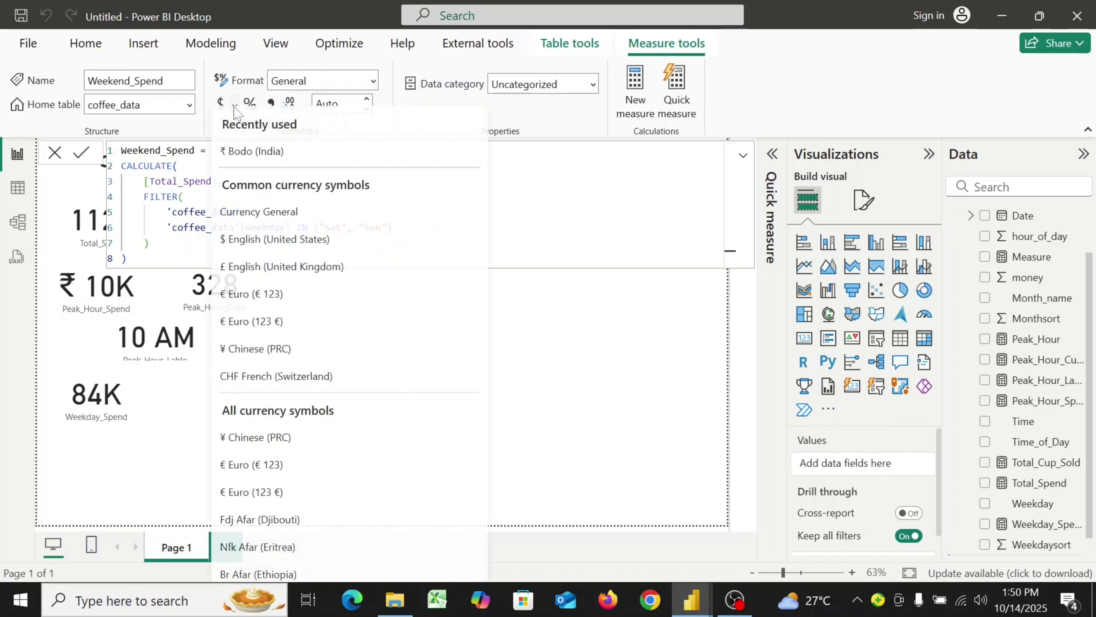
pyautogui.click(235, 161)
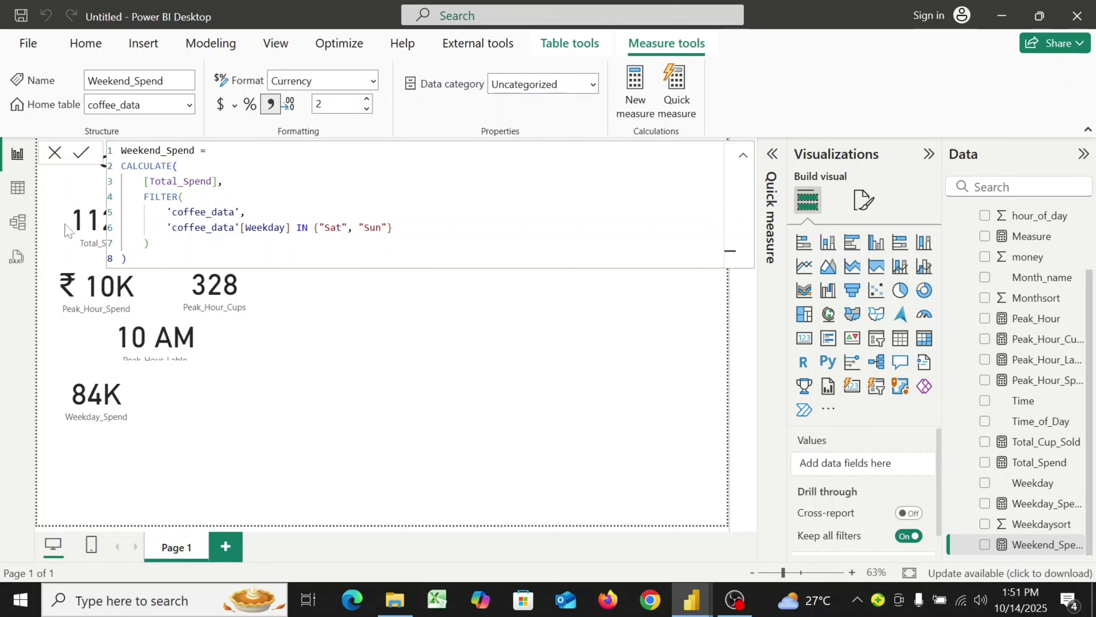
pyautogui.click(56, 153)
# - Add a card visual showing Weekend_Spend next to the Weekday_Spend card, sized wide enough to show the full value
pyautogui.click(804, 340)
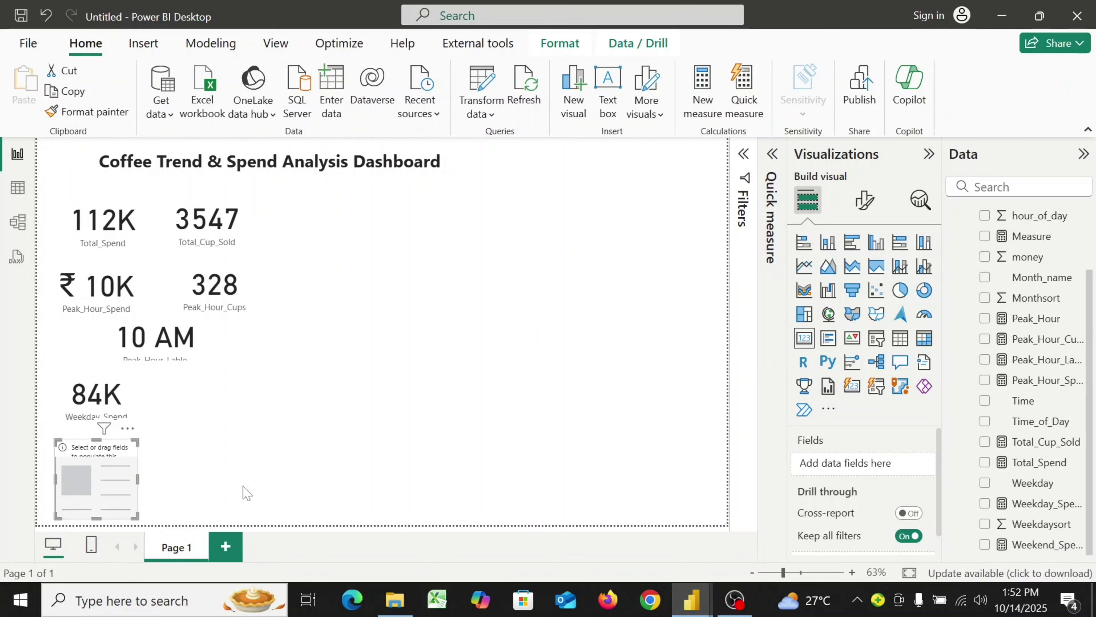
pyautogui.moveTo(133, 514); pyautogui.dragTo(126, 499)
pyautogui.moveTo(91, 461); pyautogui.dragTo(186, 399)
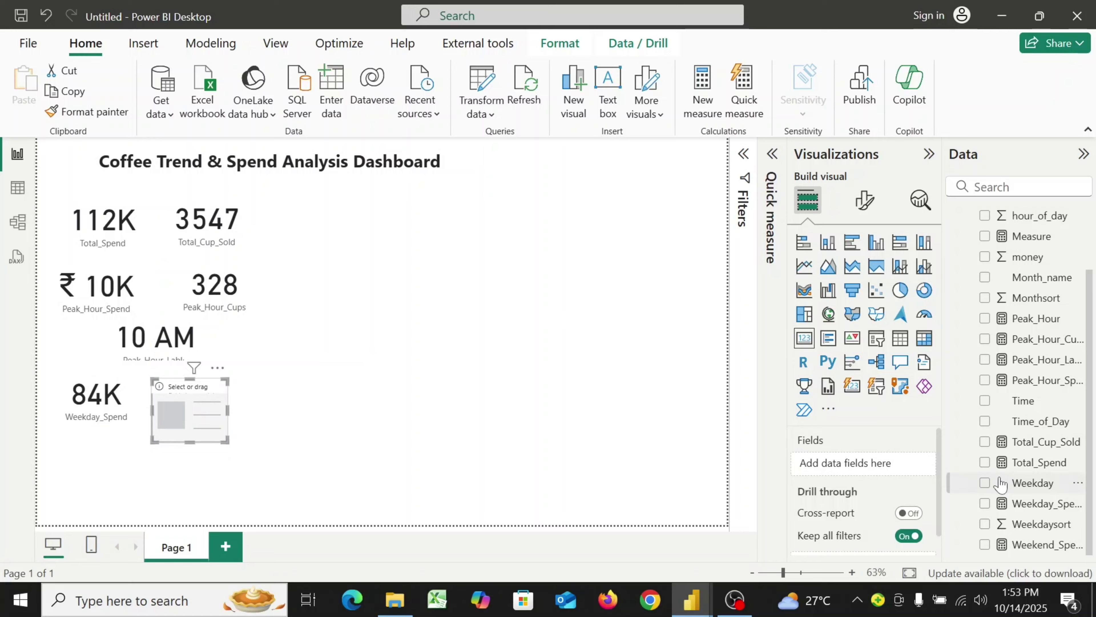
pyautogui.moveTo(1029, 550); pyautogui.dragTo(864, 462)
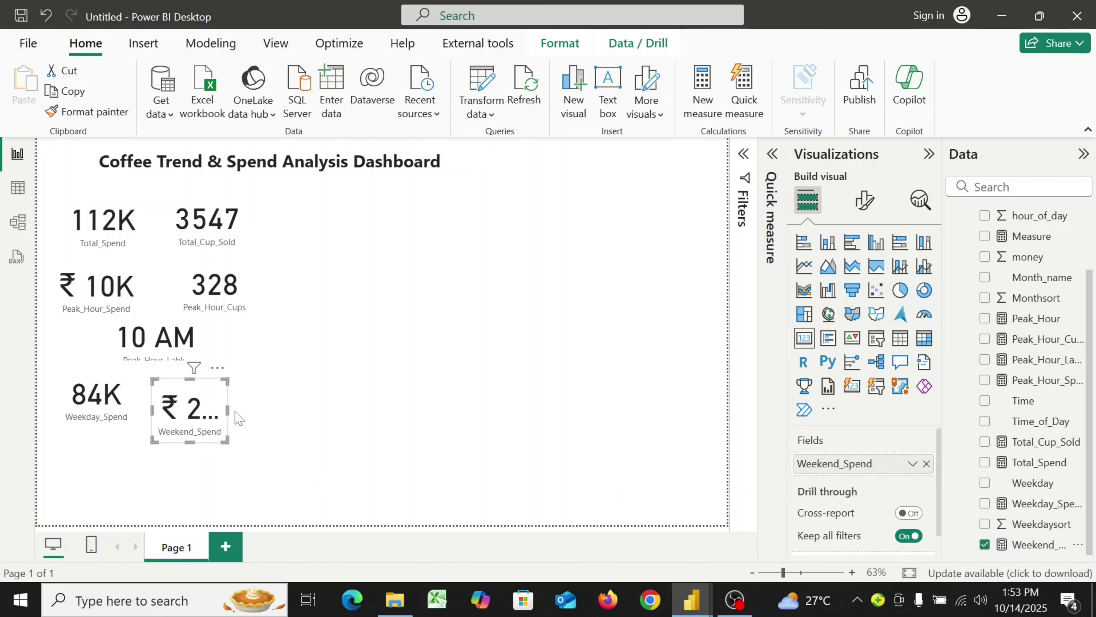
pyautogui.moveTo(226, 408)
pyautogui.mouseDown()
pyautogui.moveTo(274, 410)
pyautogui.moveTo(213, 406)
pyautogui.mouseUp()
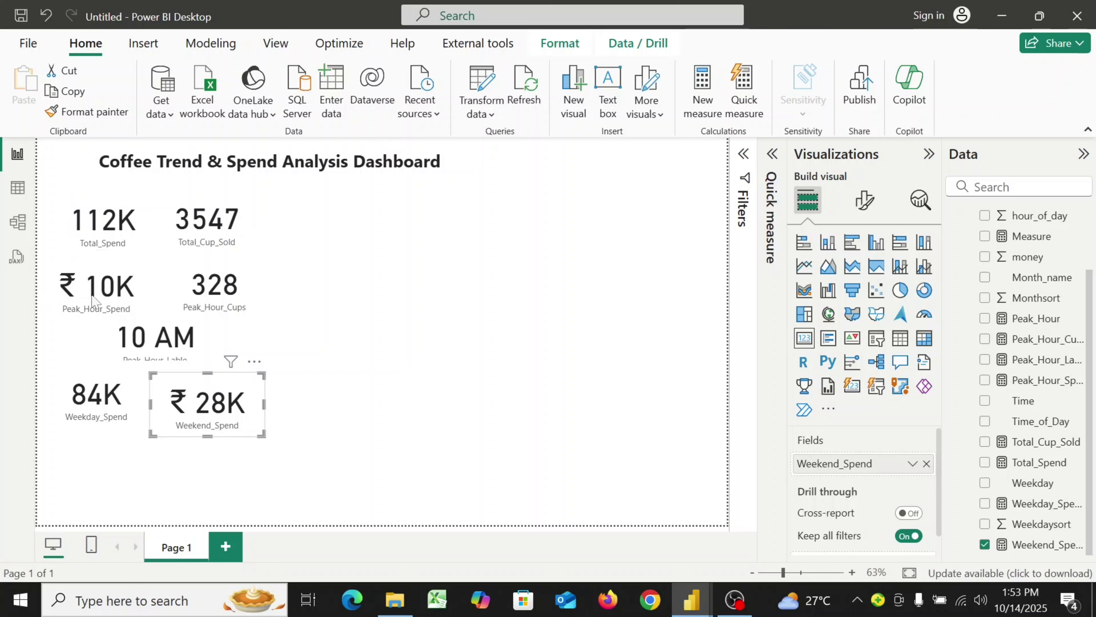
# - Format the Total_Spend measure as ₹ Bodo (India) currency and widen its card to fit the full value
pyautogui.click(92, 235)
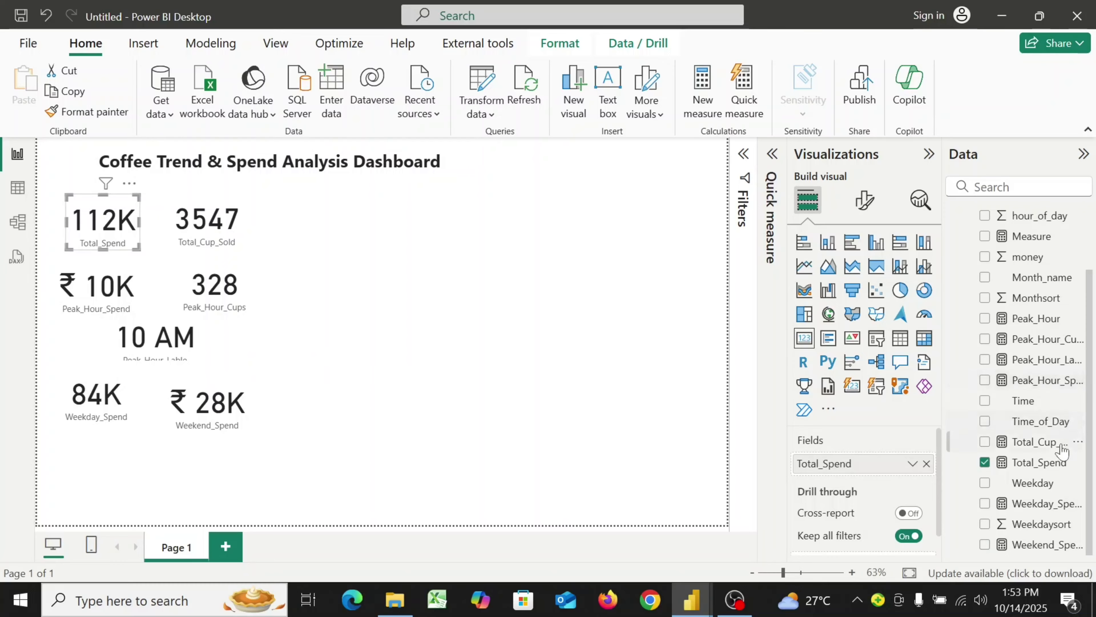
pyautogui.click(1049, 462)
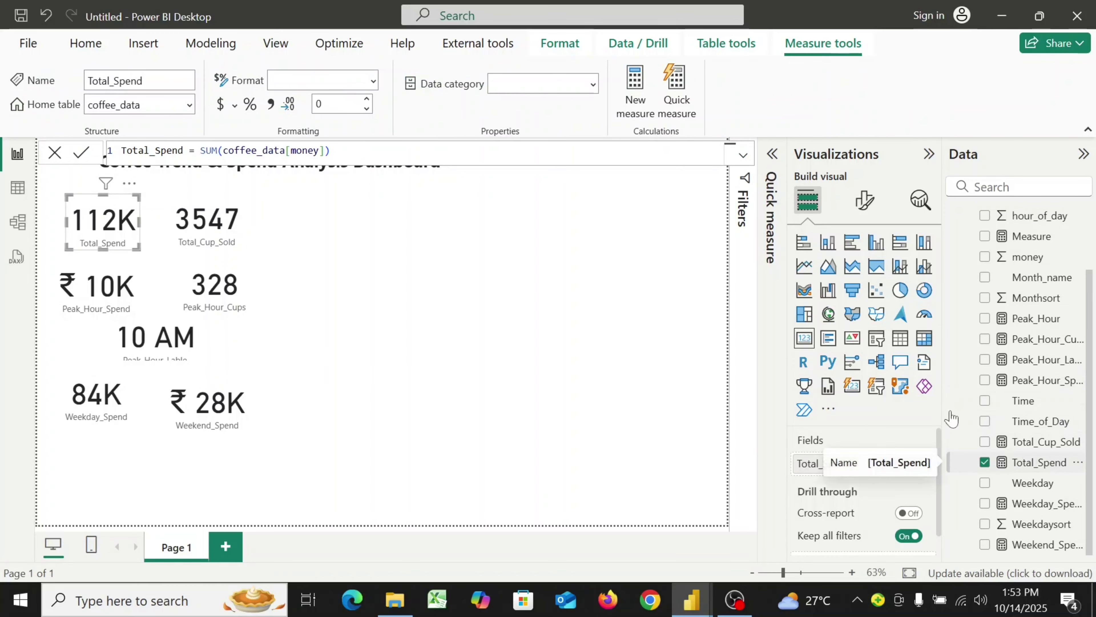
pyautogui.click(234, 105)
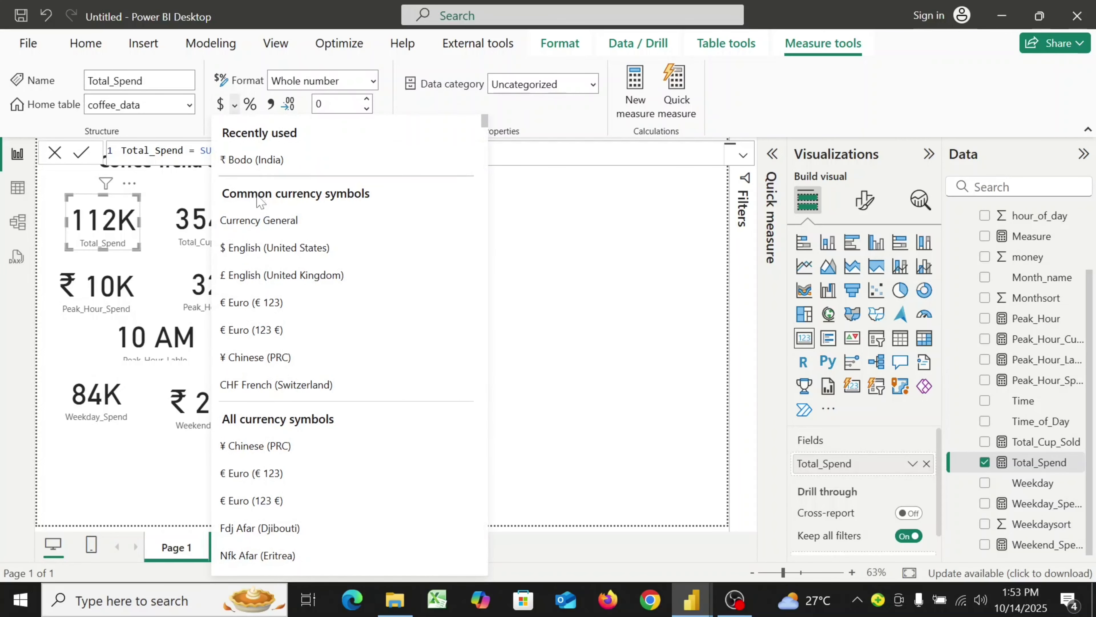
pyautogui.click(253, 160)
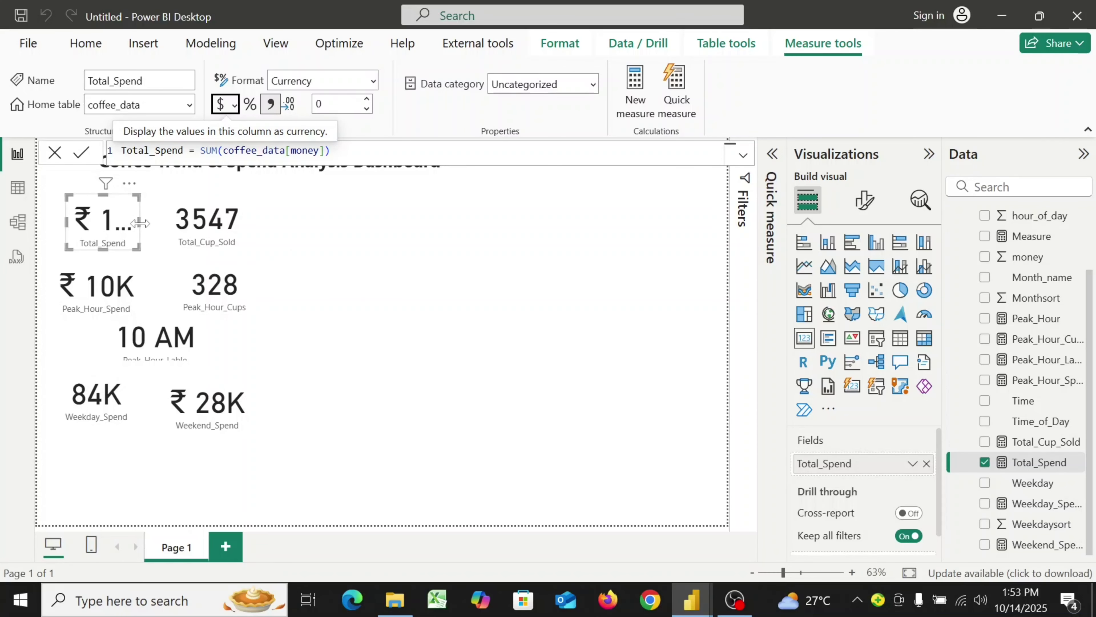
pyautogui.moveTo(139, 223)
pyautogui.mouseDown()
pyautogui.moveTo(178, 228)
pyautogui.moveTo(154, 229)
pyautogui.mouseUp()
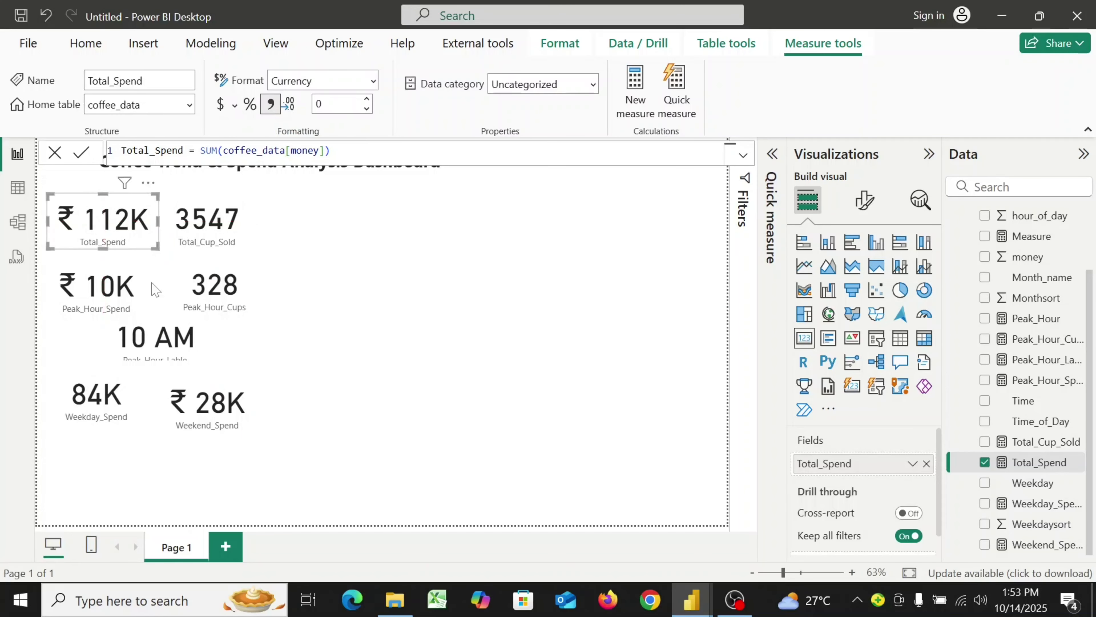
# - Format the Weekday_Spend measure as ₹ Bodo (India) currency and align the Weekend_Spend card level with the Weekday_Spend card
pyautogui.click(118, 405)
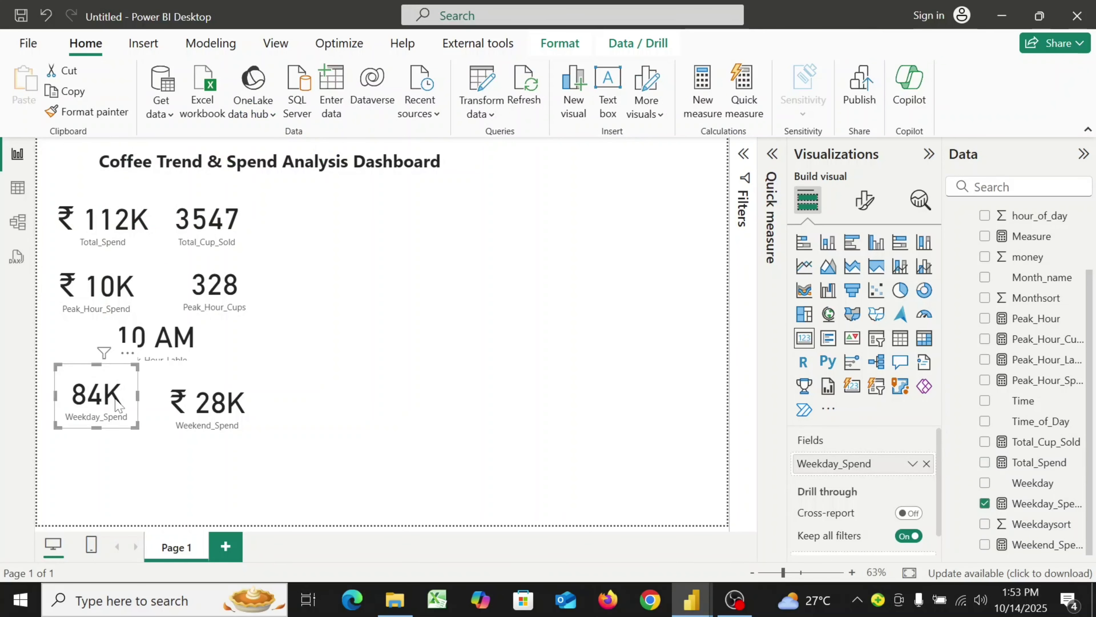
pyautogui.click(1037, 503)
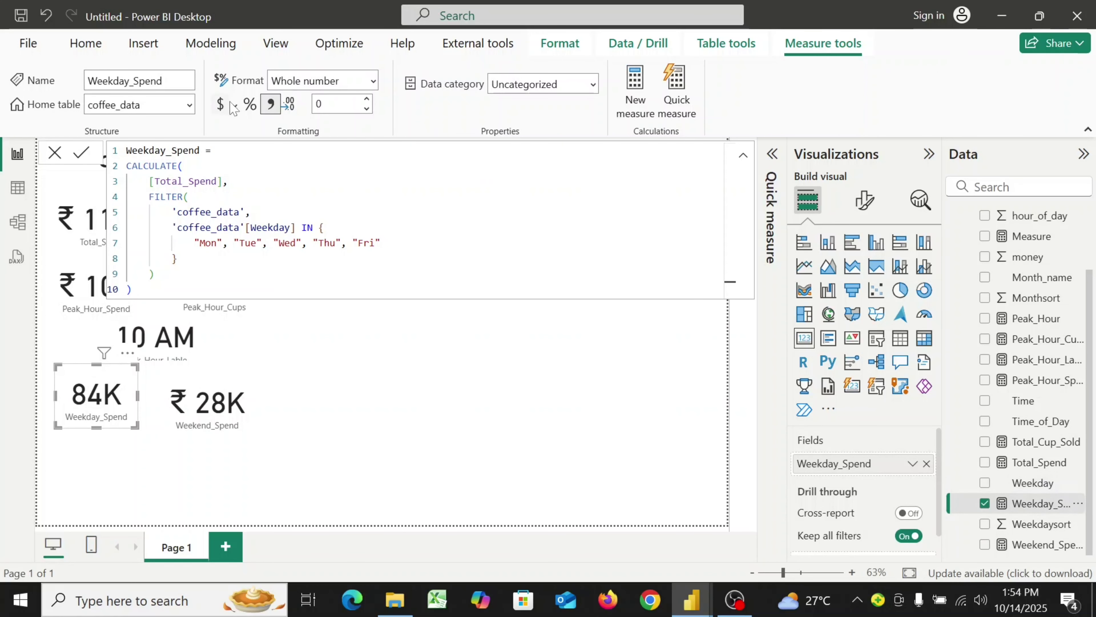
pyautogui.click(234, 106)
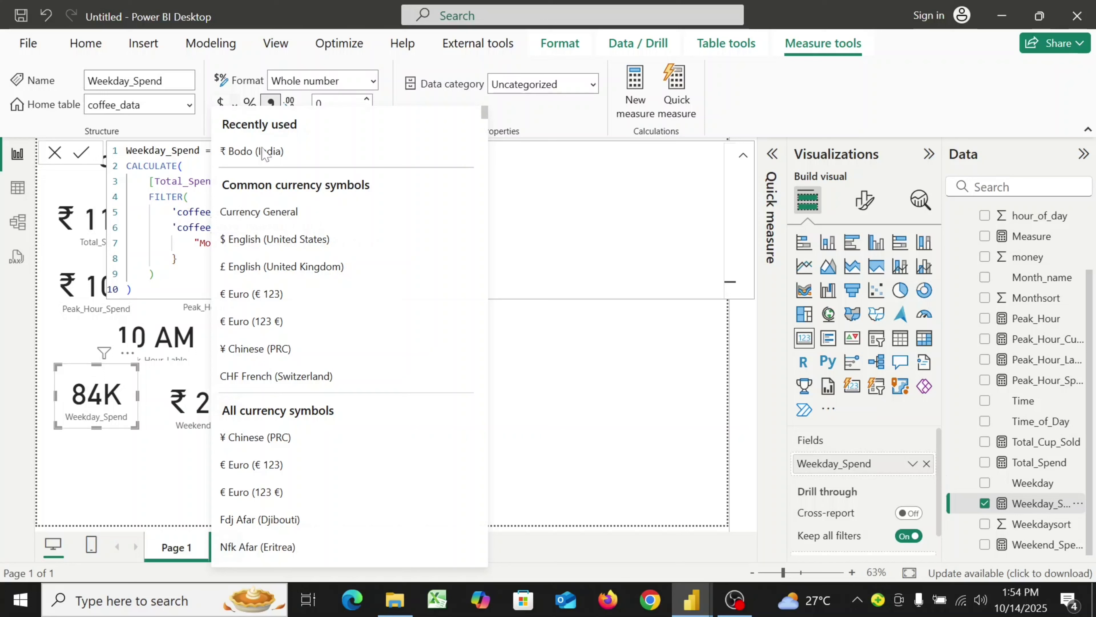
pyautogui.click(285, 161)
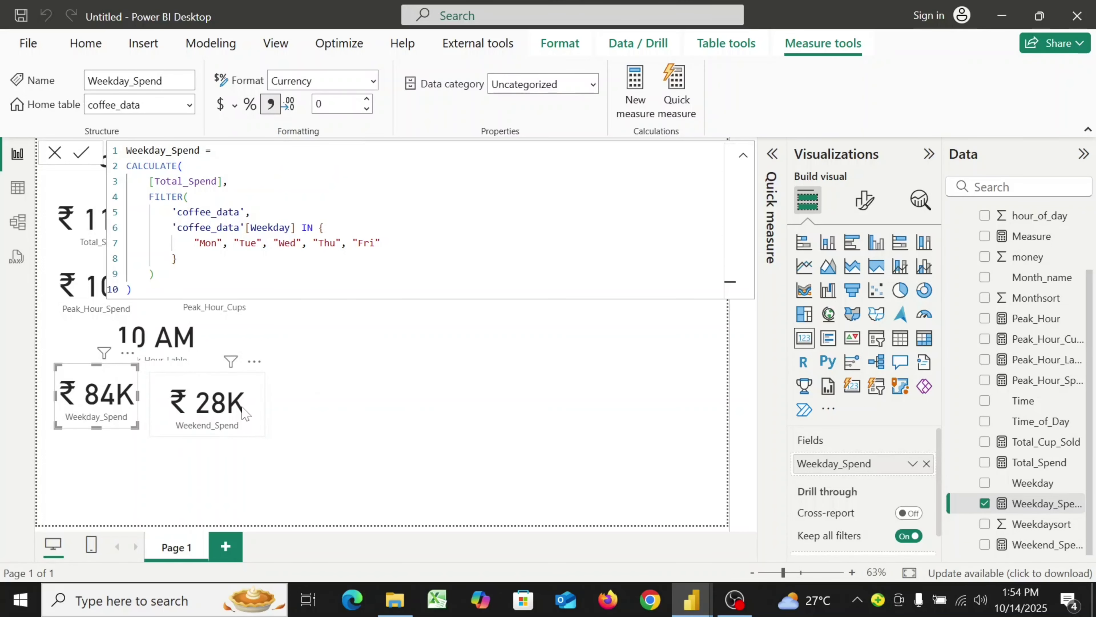
pyautogui.moveTo(245, 417); pyautogui.dragTo(279, 415)
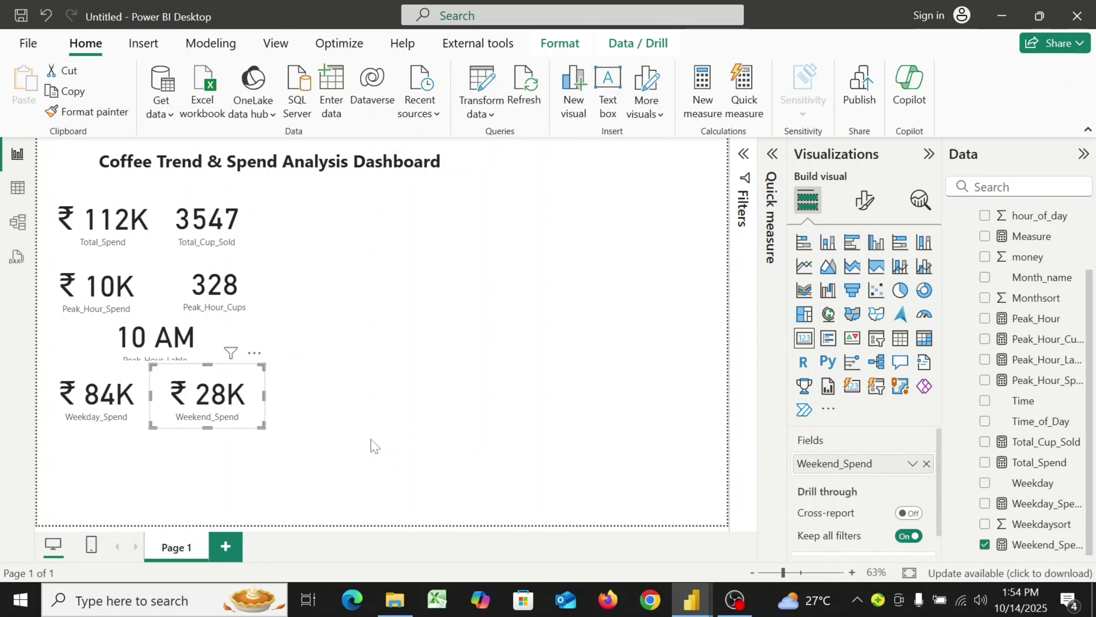
pyautogui.click(371, 443)
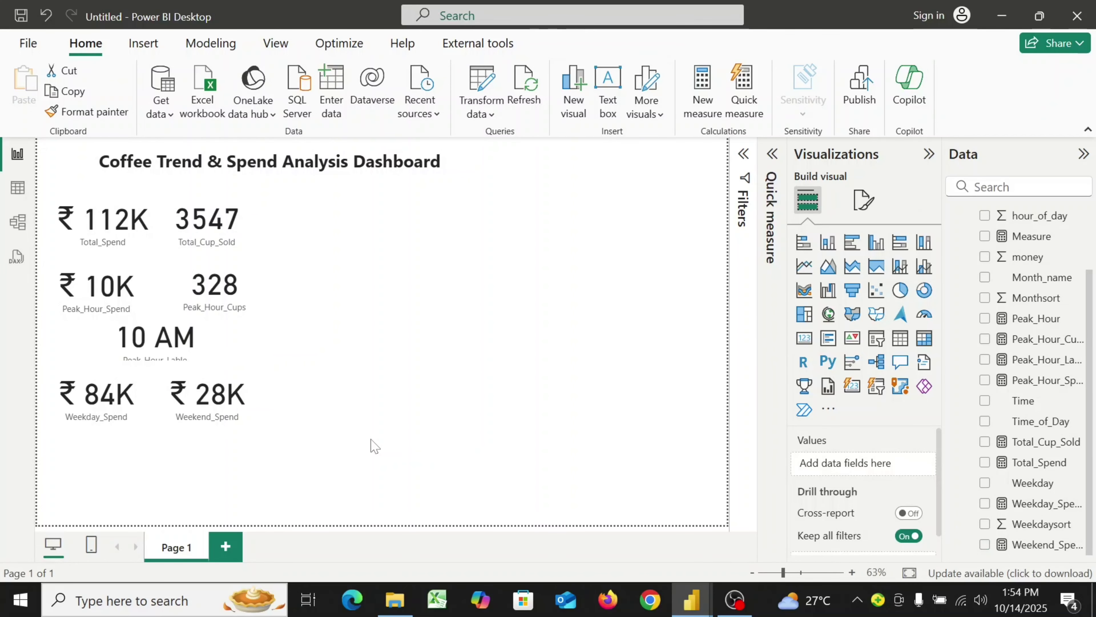
# - Create a new measure named % Weekday_Spend and begin its formula with the DIVIDE function
pyautogui.click(701, 106)
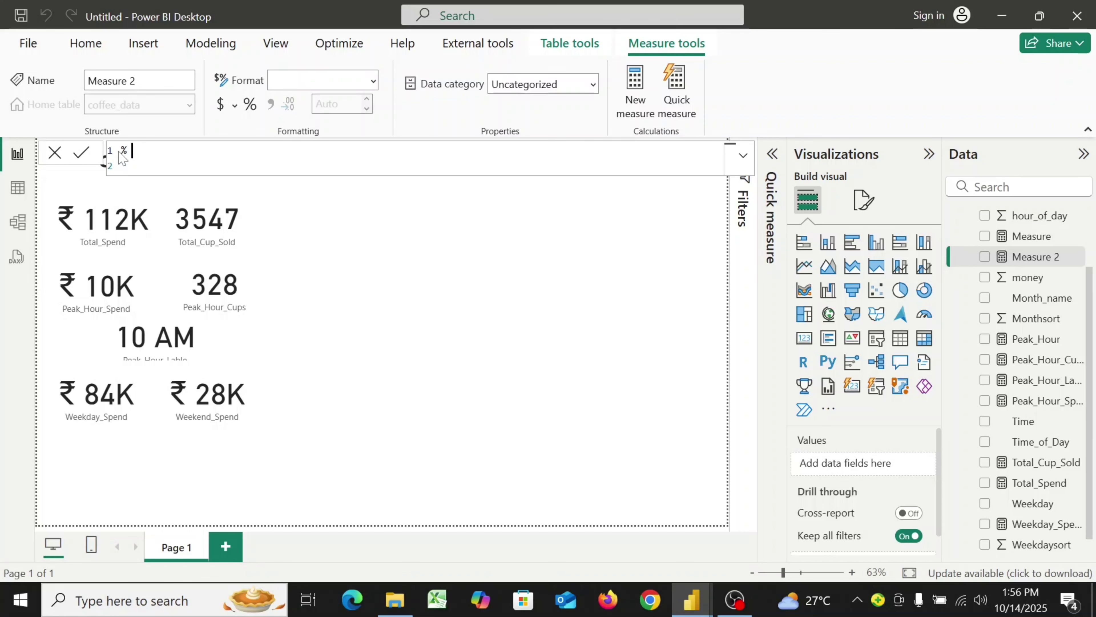
pyautogui.write('Weekday')
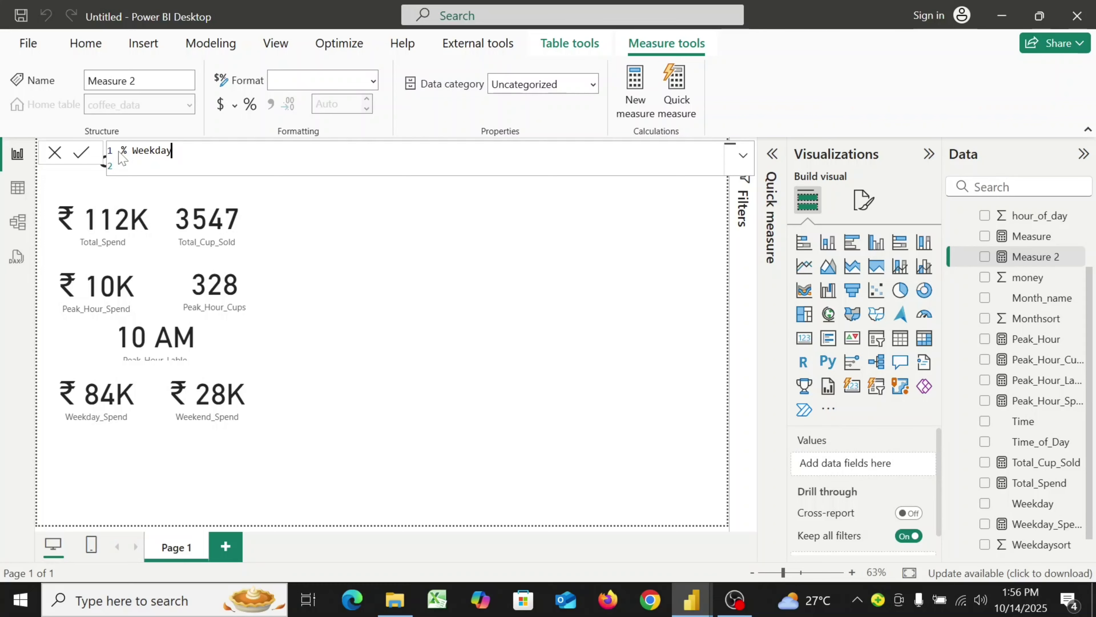
pyautogui.write('_Spend = D')
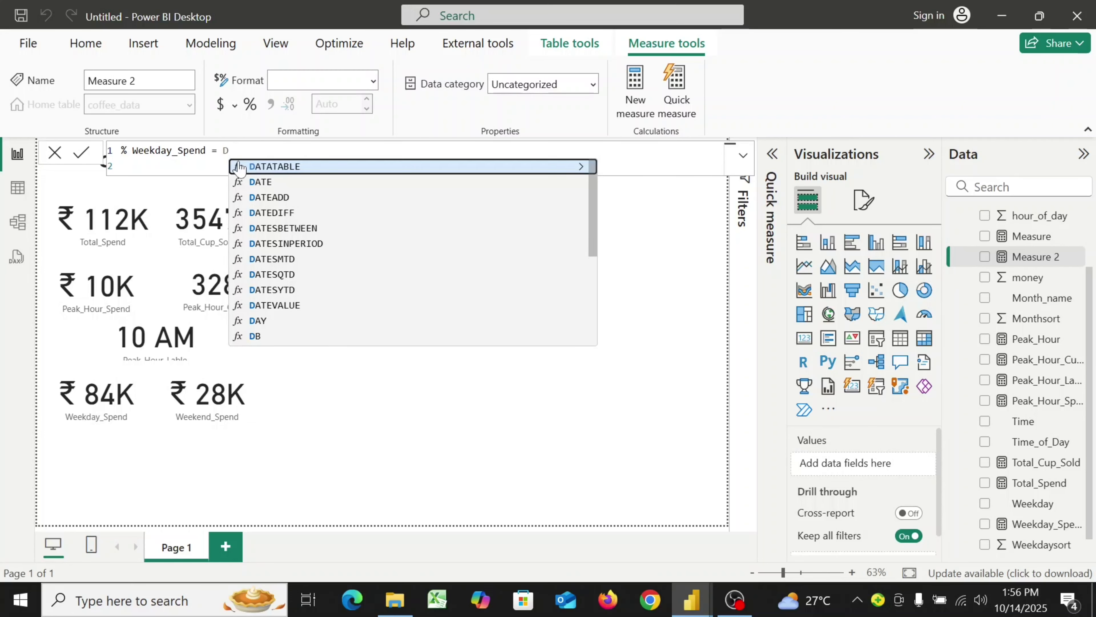
pyautogui.write('iv')
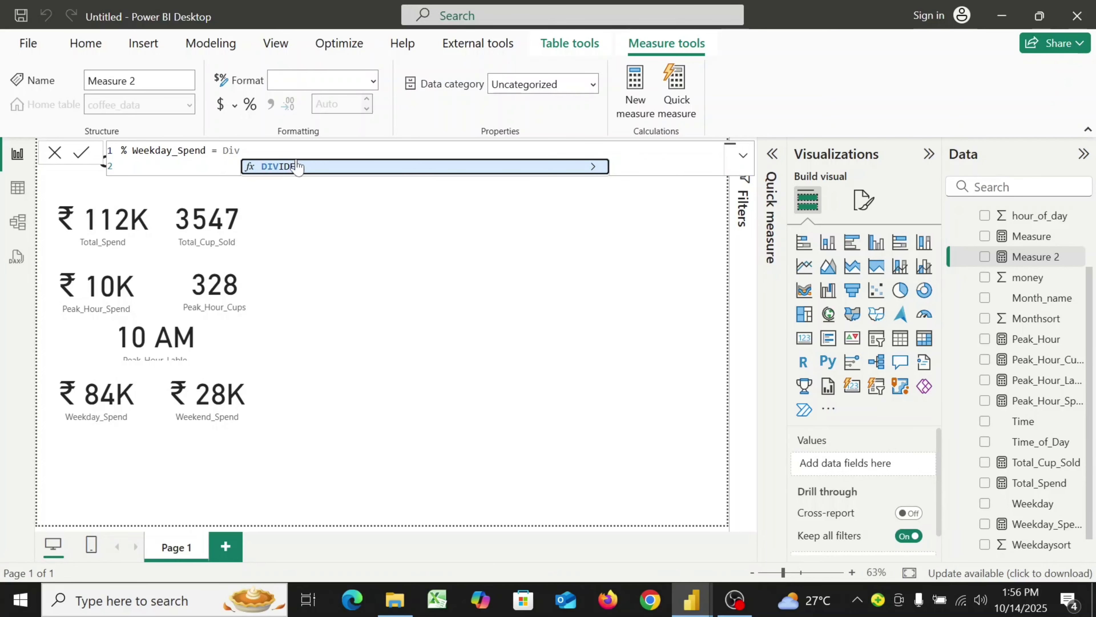
pyautogui.press('Tab')
pyautogui.write('(')
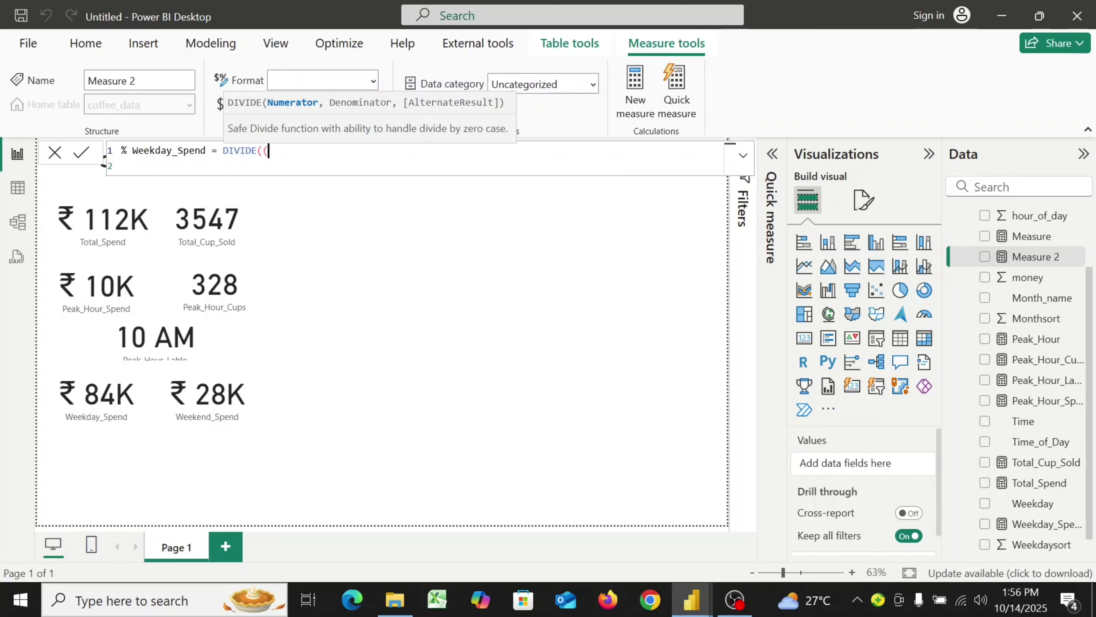
pyautogui.press('BackSpace')
# - Complete the DIVIDE function with [Weekday_Spend] as numerator and [Total_Spend] as denominator
pyautogui.write('[')
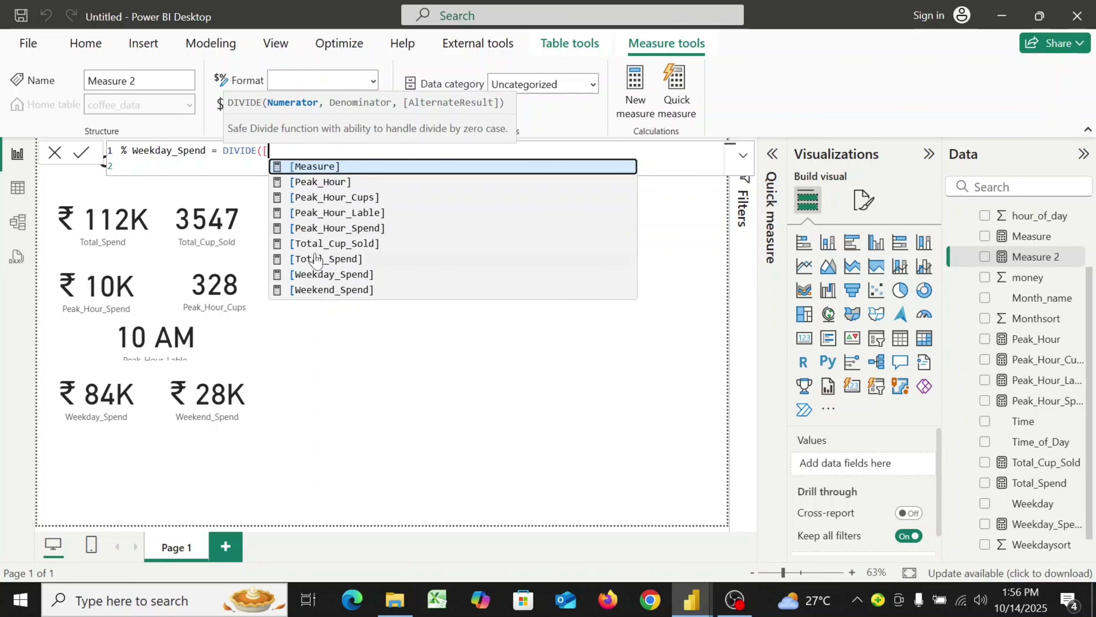
pyautogui.click(314, 276)
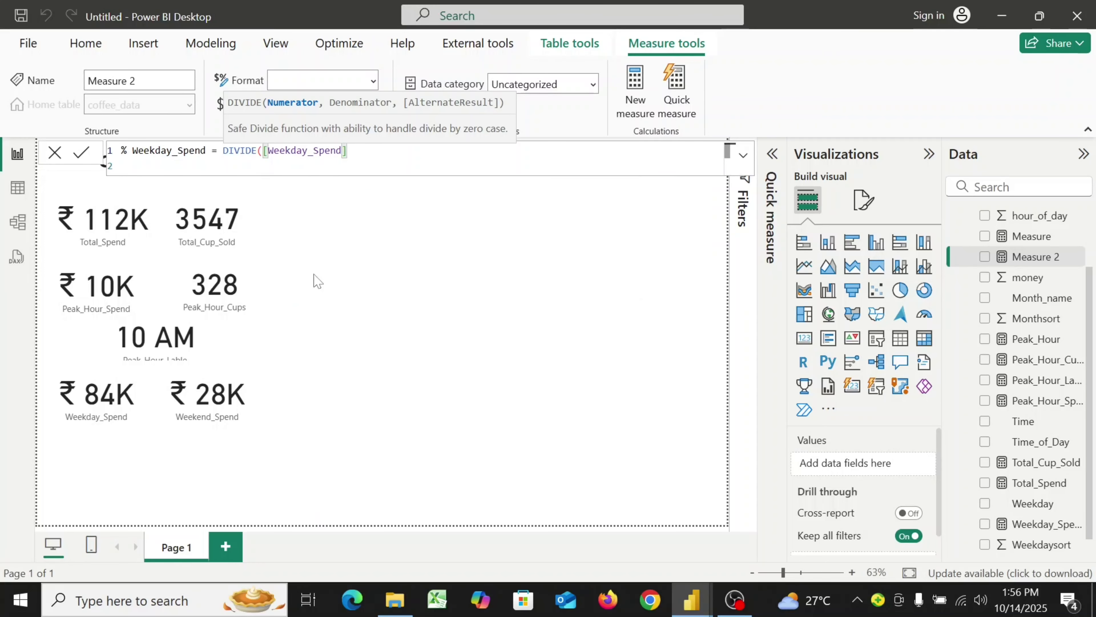
pyautogui.write(',')
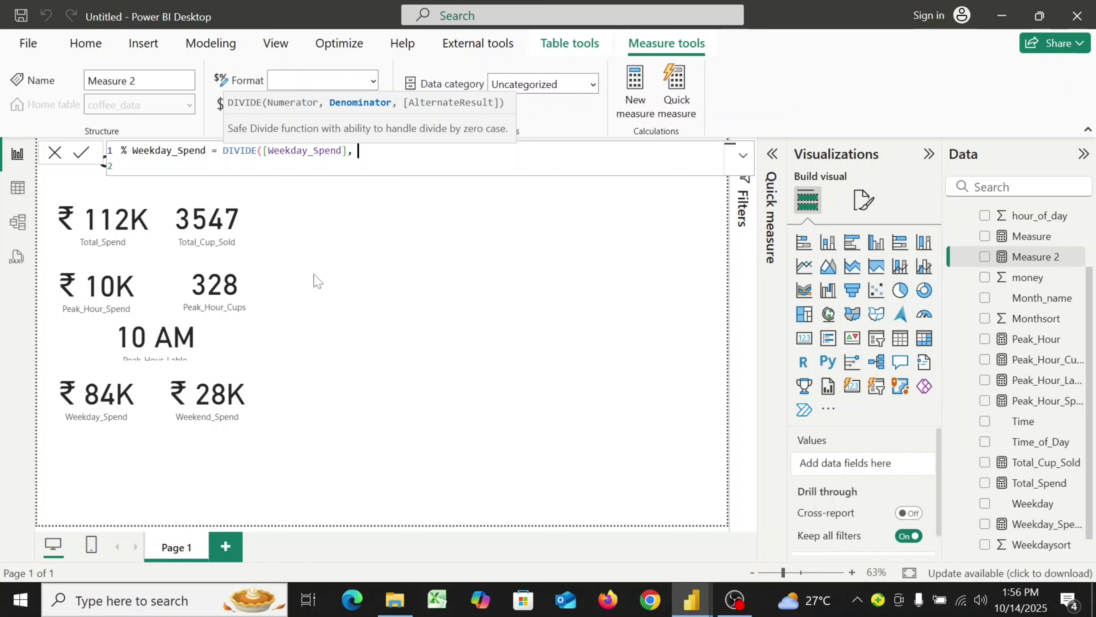
pyautogui.write(' [')
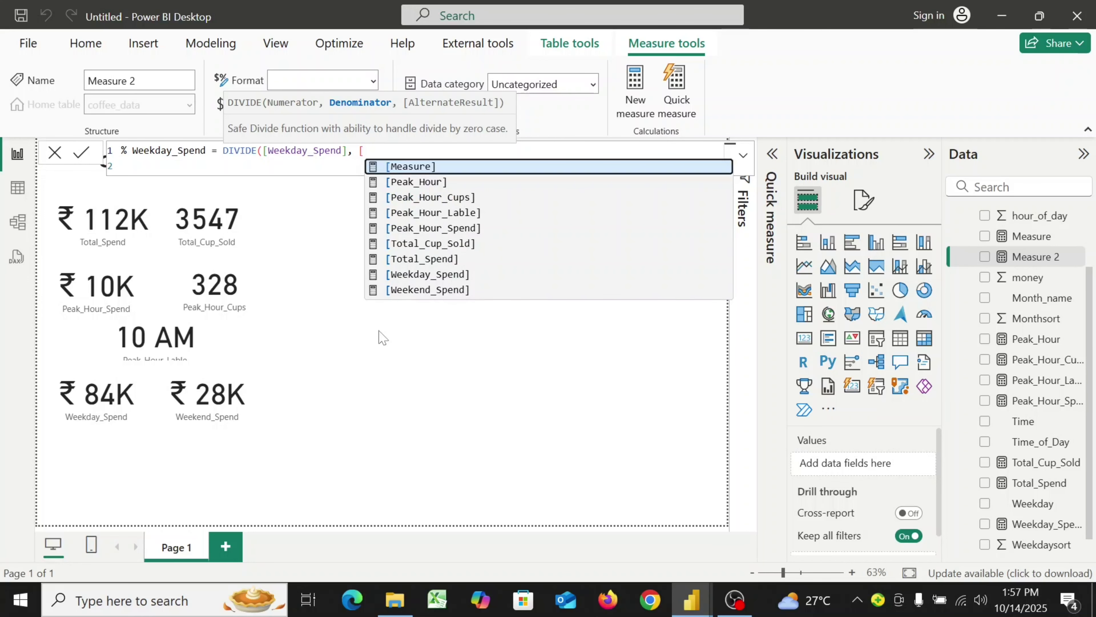
pyautogui.click(413, 260)
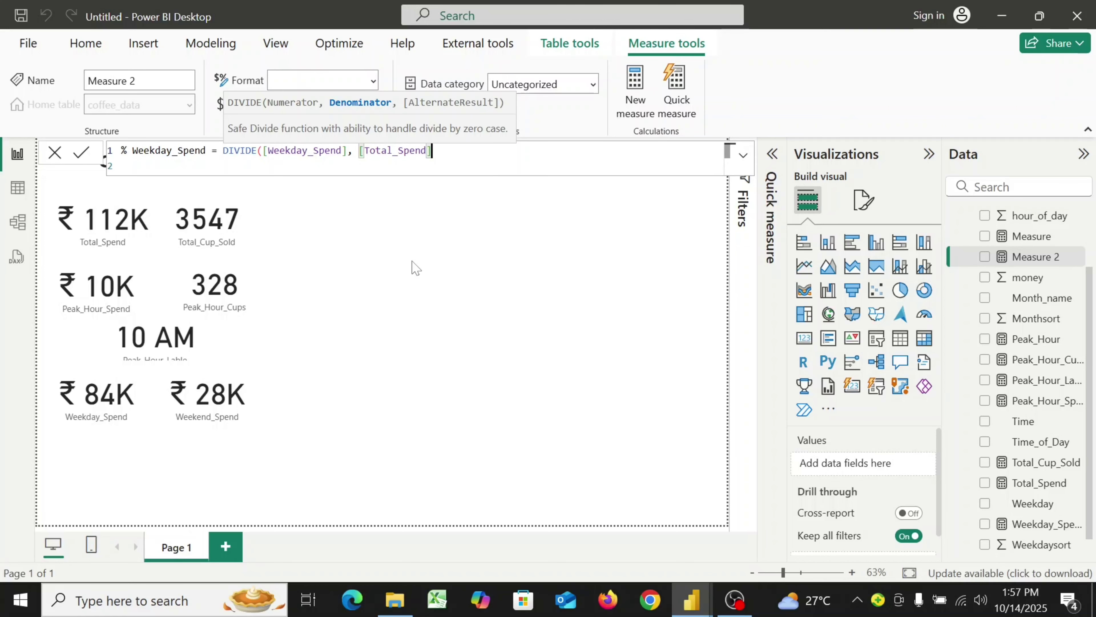
pyautogui.write(')')
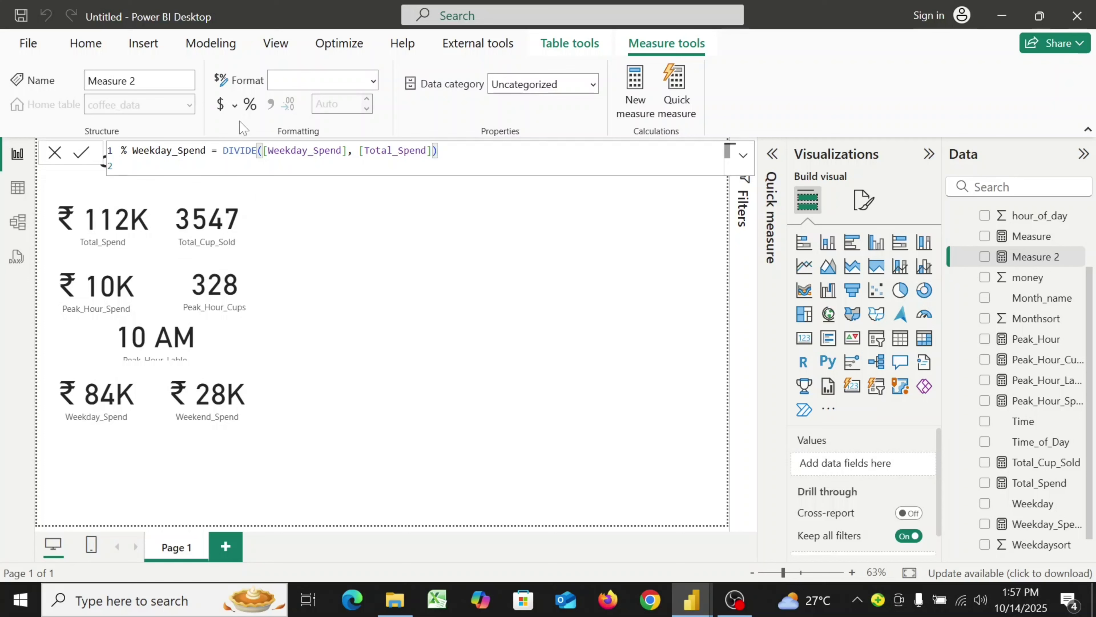
# - Commit the % Weekday_Spend measure, format it as Percentage and close the formula editor
pyautogui.click(373, 82)
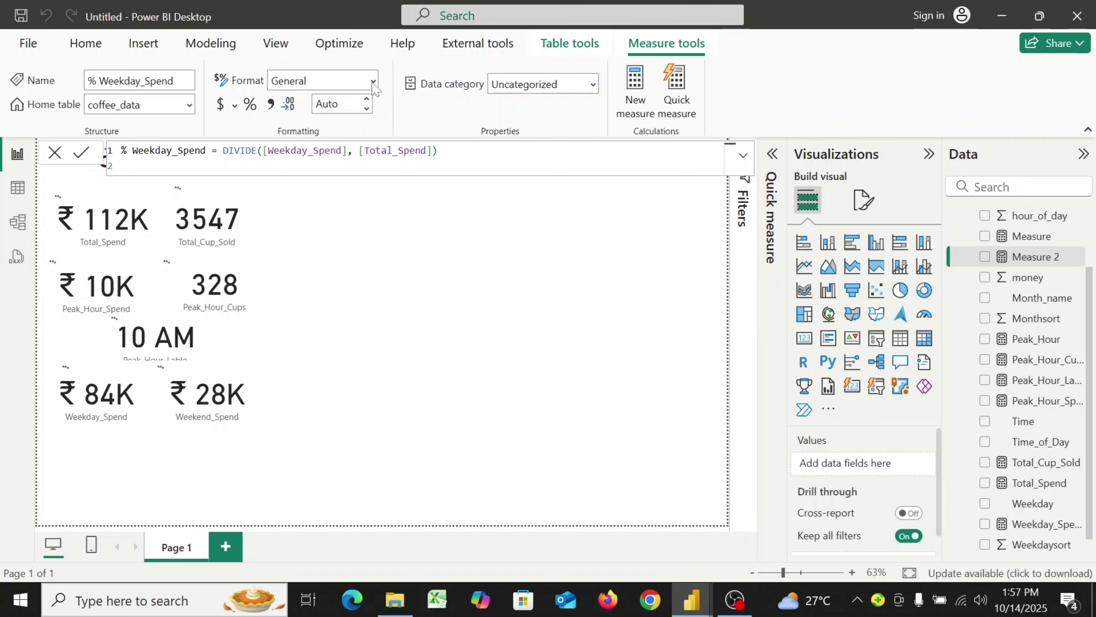
pyautogui.click(372, 81)
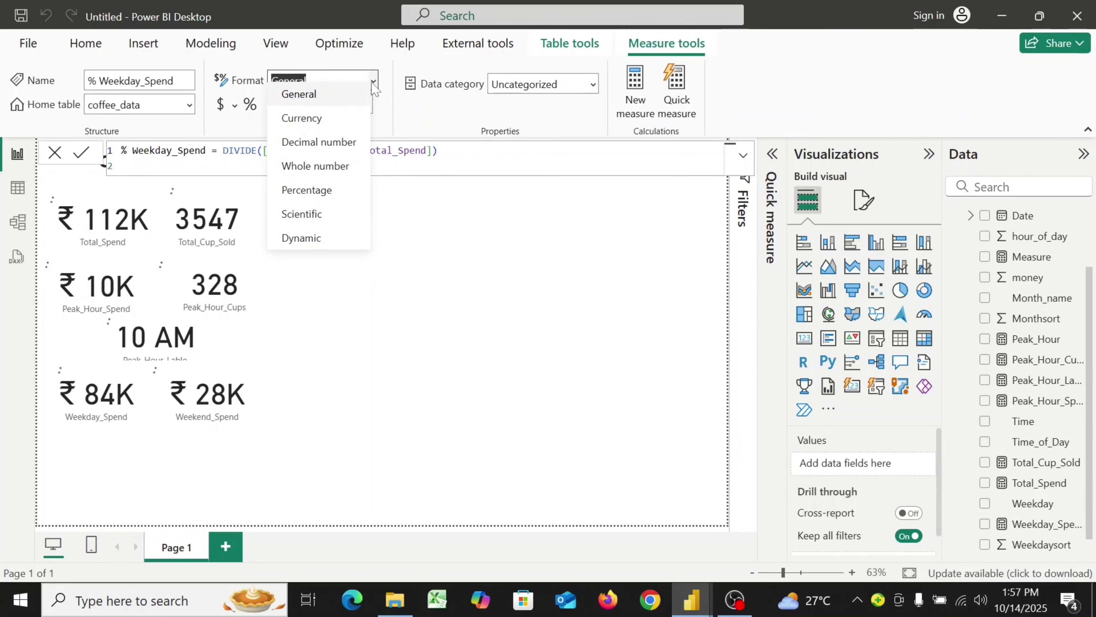
pyautogui.click(306, 191)
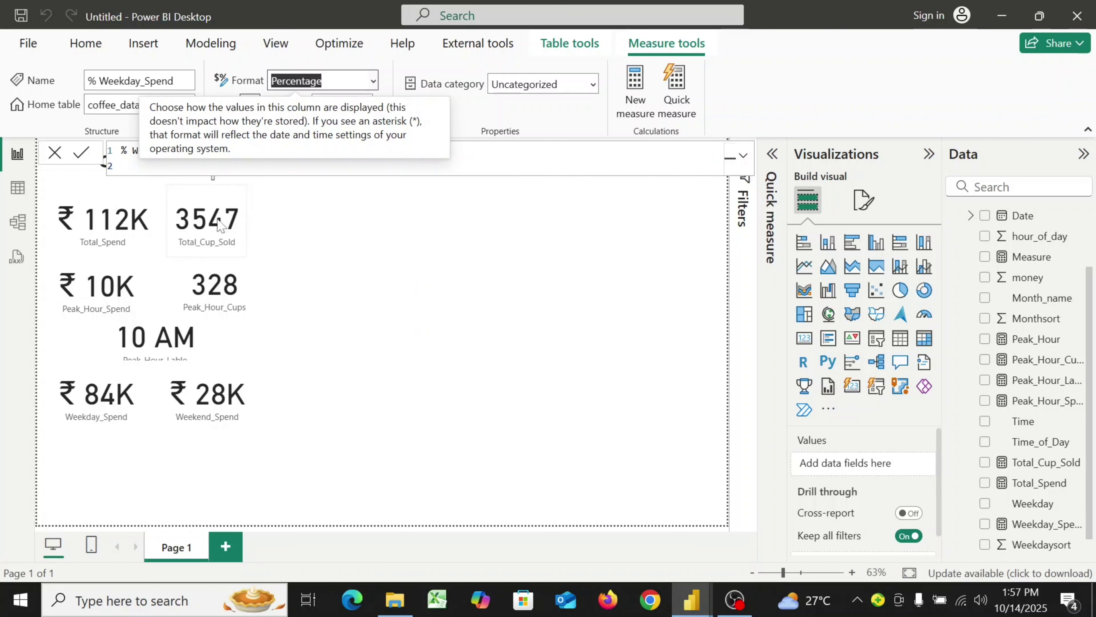
pyautogui.click(55, 154)
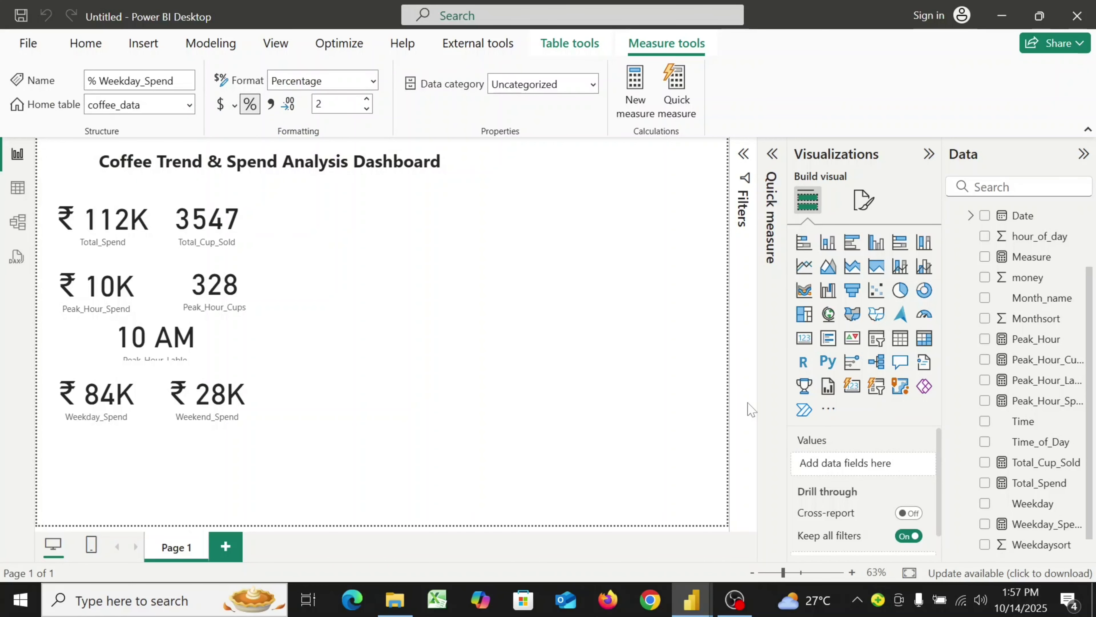
# - Add a card visual showing % Weekday_Spend below the Weekday_Spend card, widened to fit the full value and slightly reduced in height
pyautogui.click(804, 340)
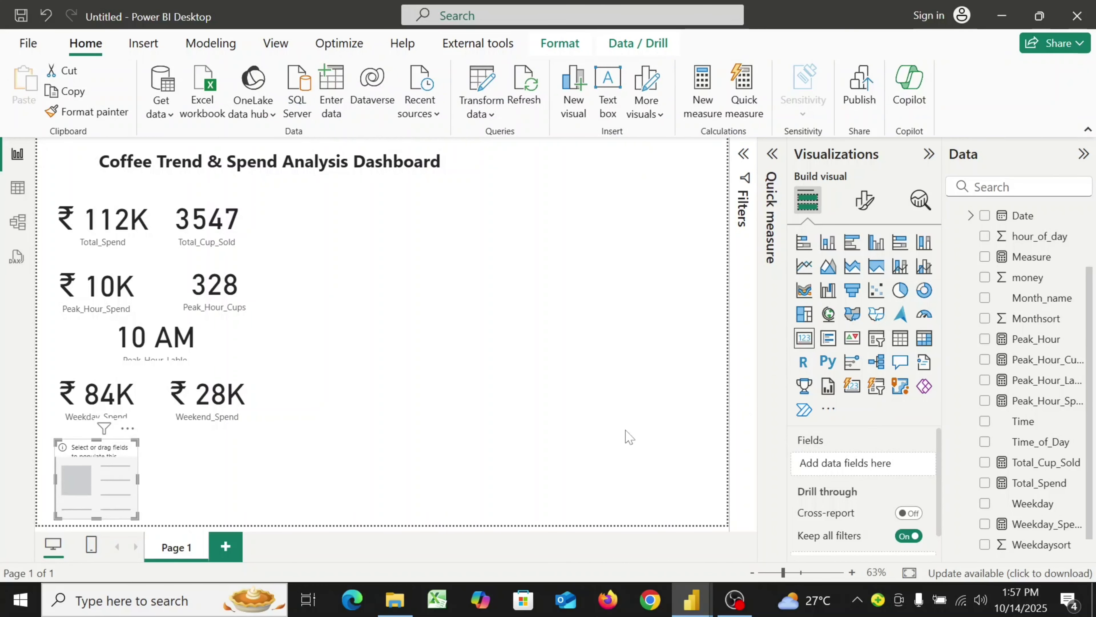
pyautogui.scroll(3, 1023, 229)
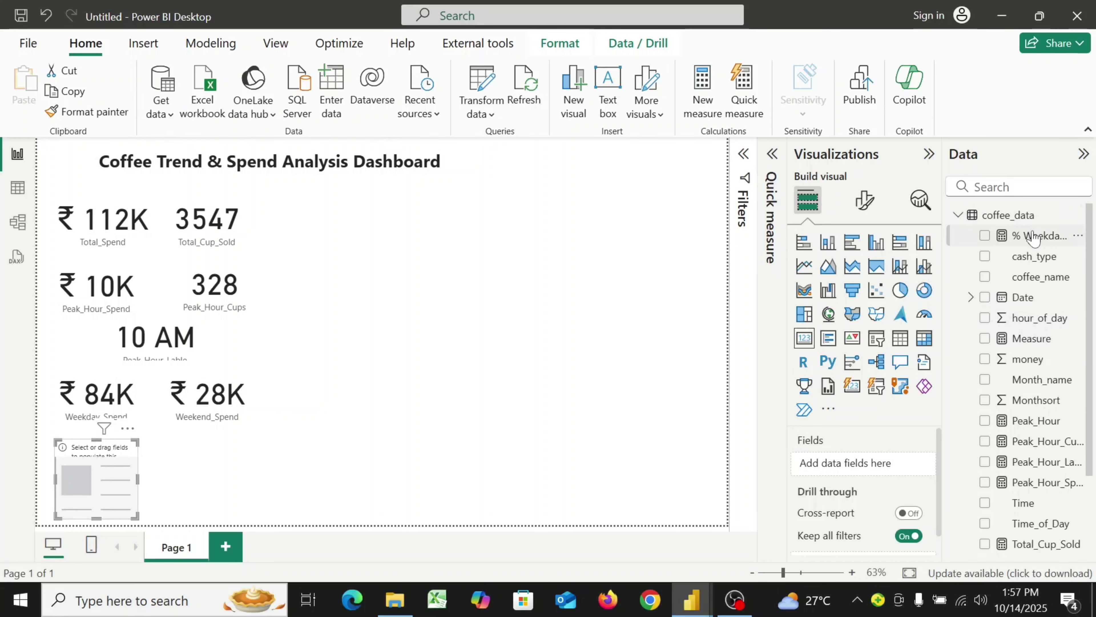
pyautogui.moveTo(1033, 238); pyautogui.dragTo(855, 457)
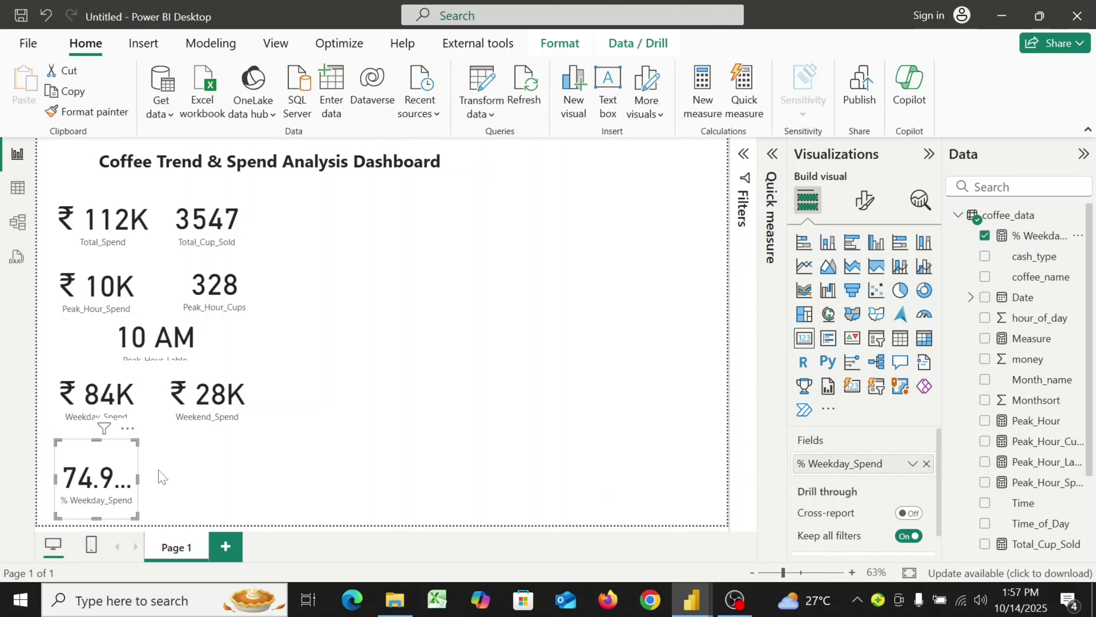
pyautogui.moveTo(135, 476); pyautogui.dragTo(174, 477)
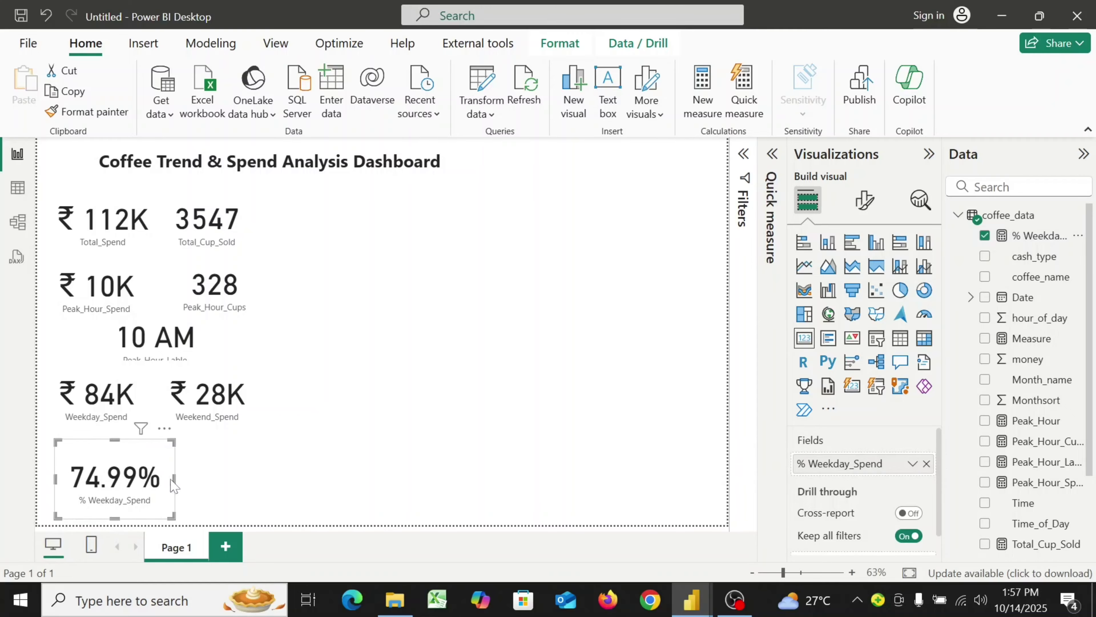
pyautogui.moveTo(114, 518); pyautogui.dragTo(114, 504)
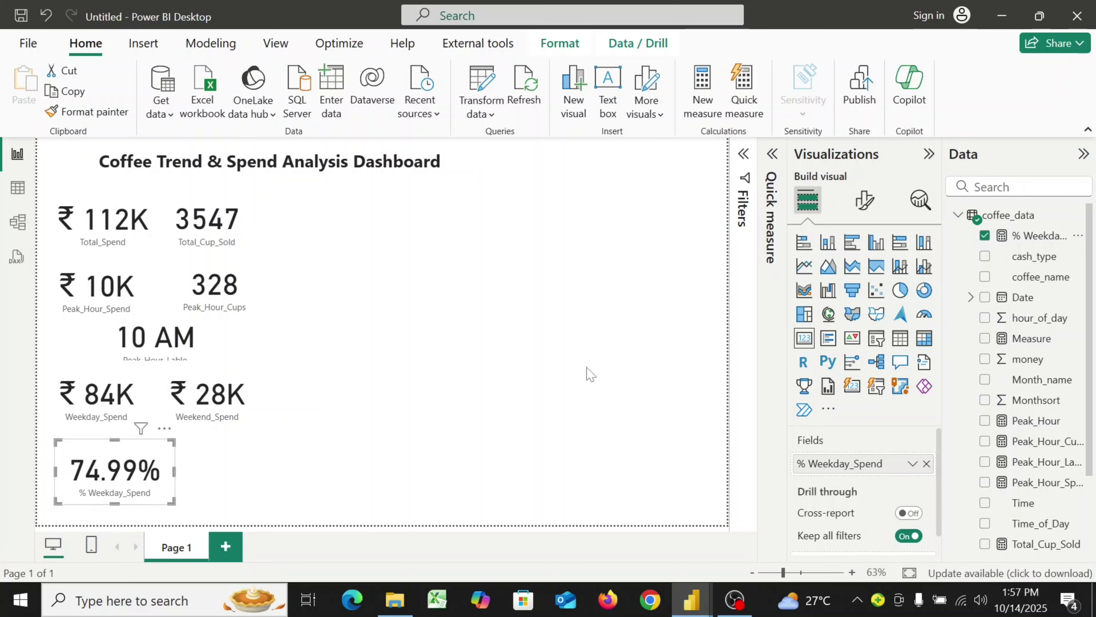
# - Set the % Weekday_Spend measure to 0 decimal places, then shrink its card and move it close beneath the Weekday_Spend card
pyautogui.click(1062, 238)
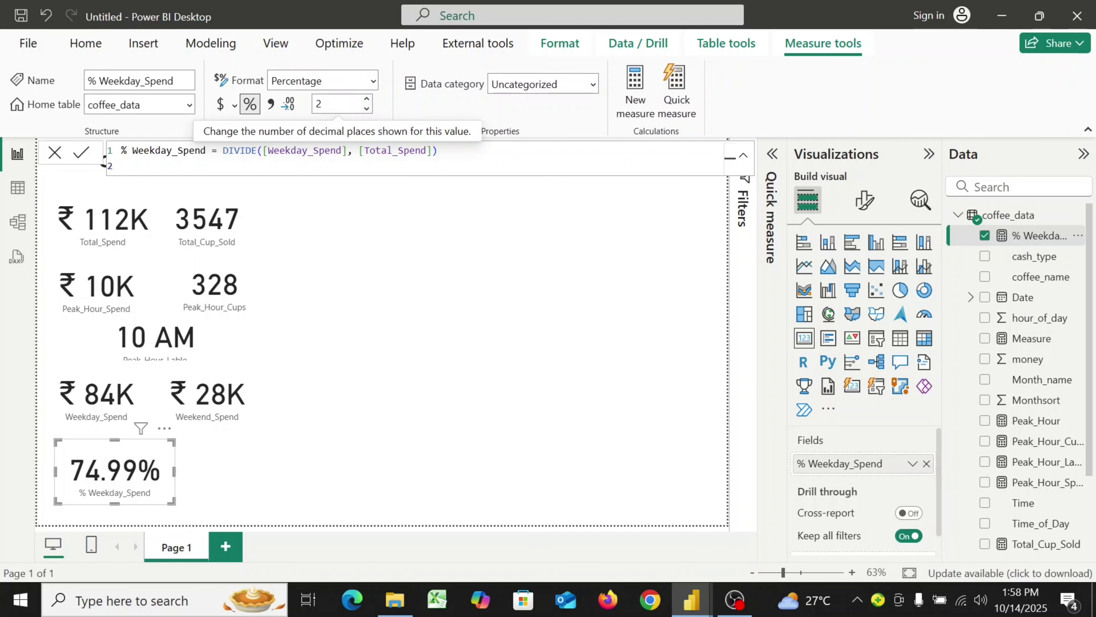
pyautogui.click(338, 105)
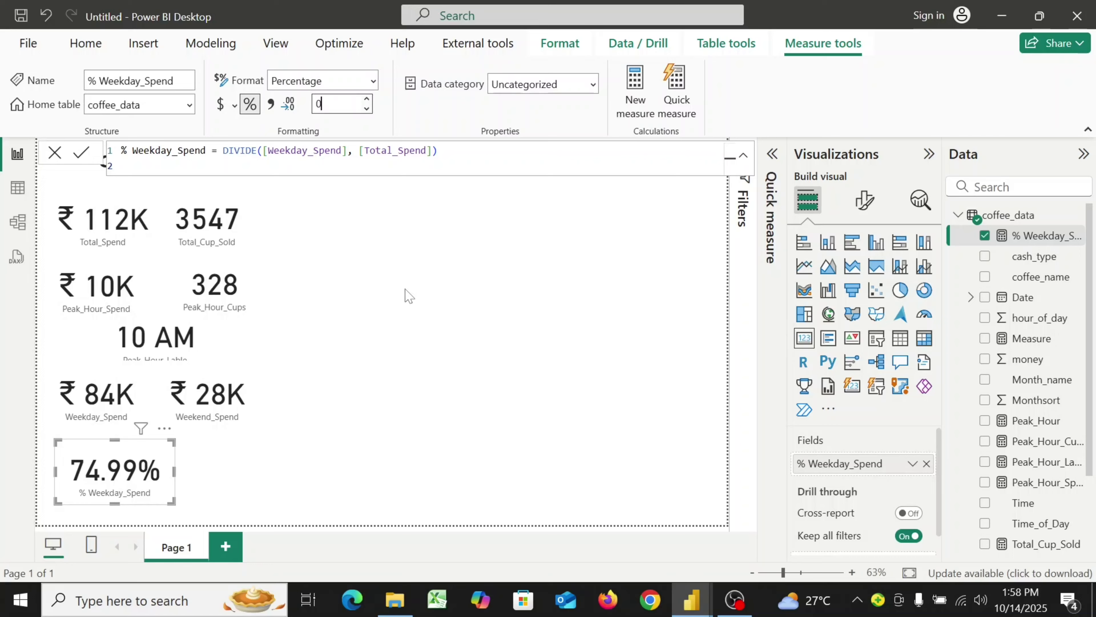
pyautogui.click(81, 152)
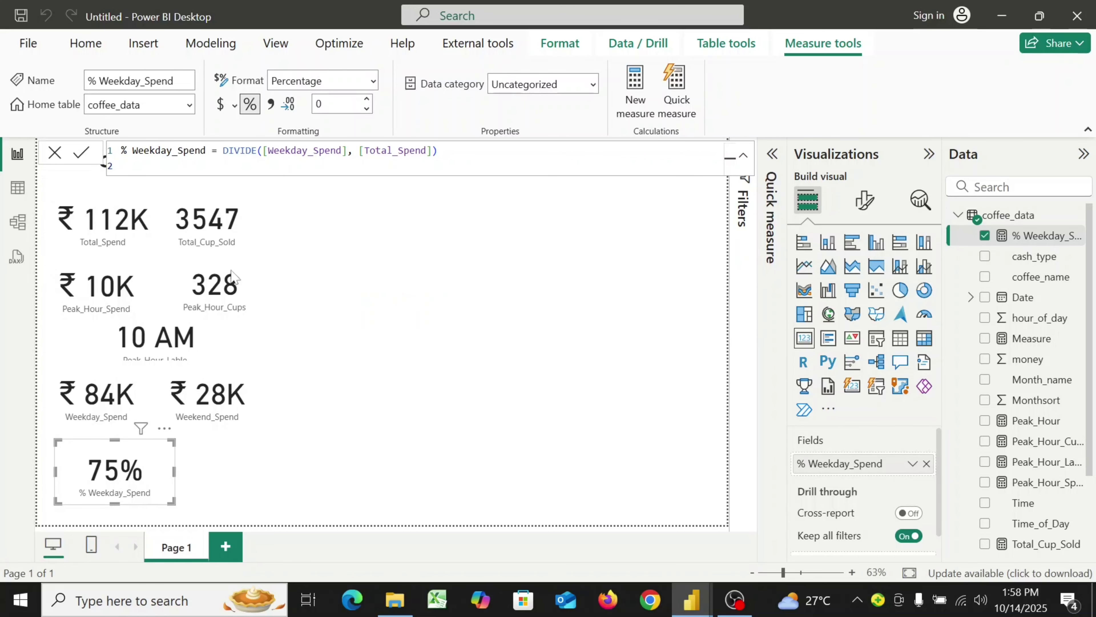
pyautogui.moveTo(169, 501); pyautogui.dragTo(140, 458)
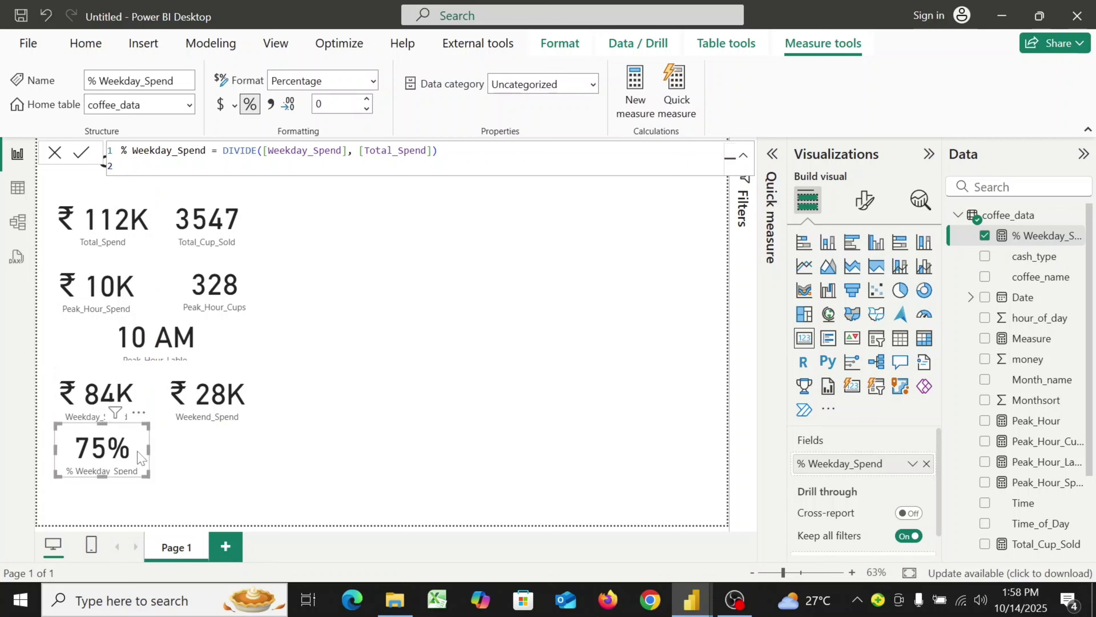
pyautogui.click(354, 501)
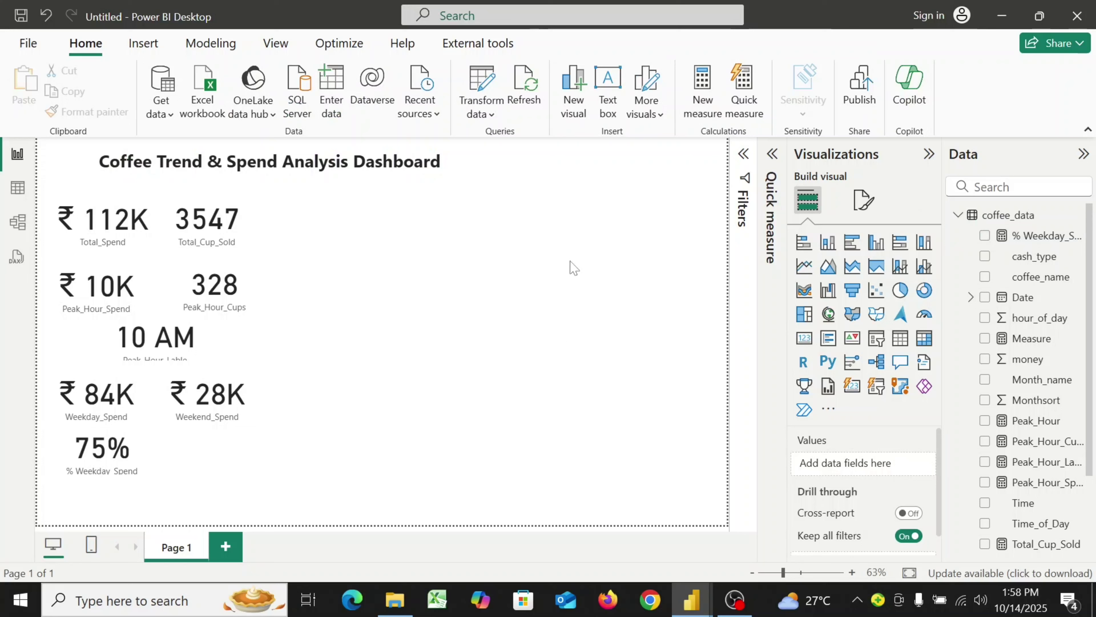
# - Create a new measure in coffee_data and name it % Weekend_Spend in its formula
pyautogui.click(708, 110)
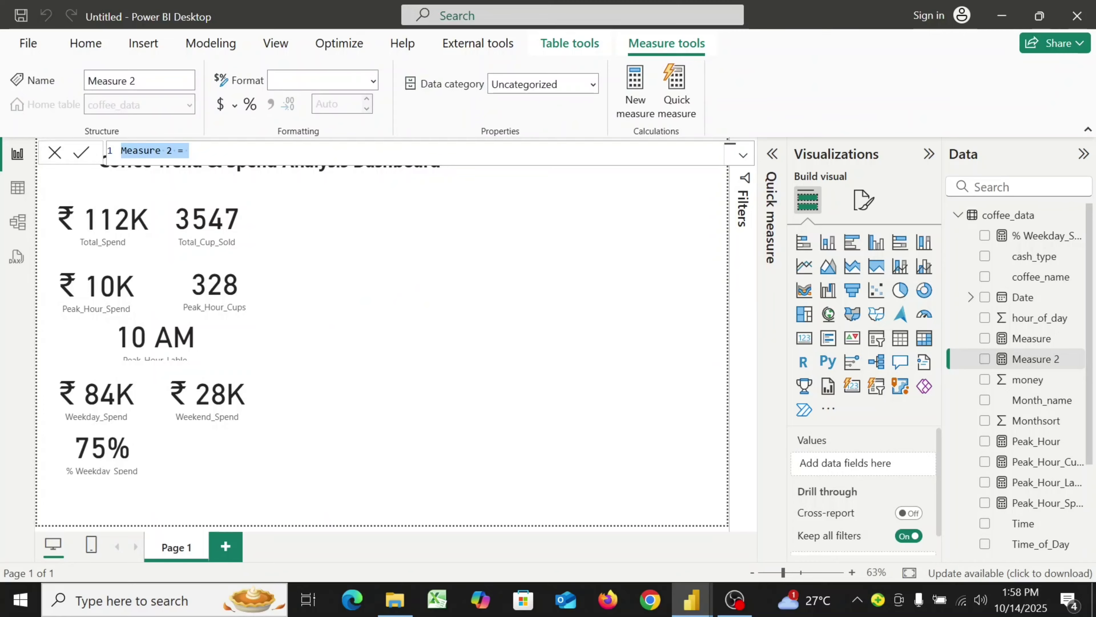
pyautogui.write('%')
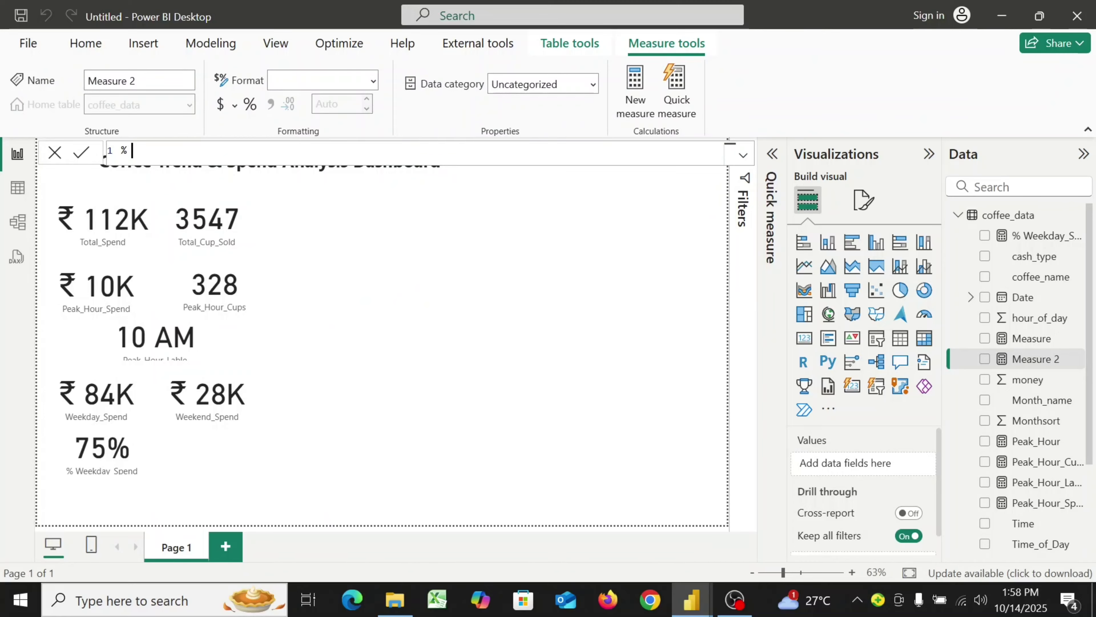
pyautogui.write(' E')
pyautogui.press('BackSpace')
pyautogui.write('W')
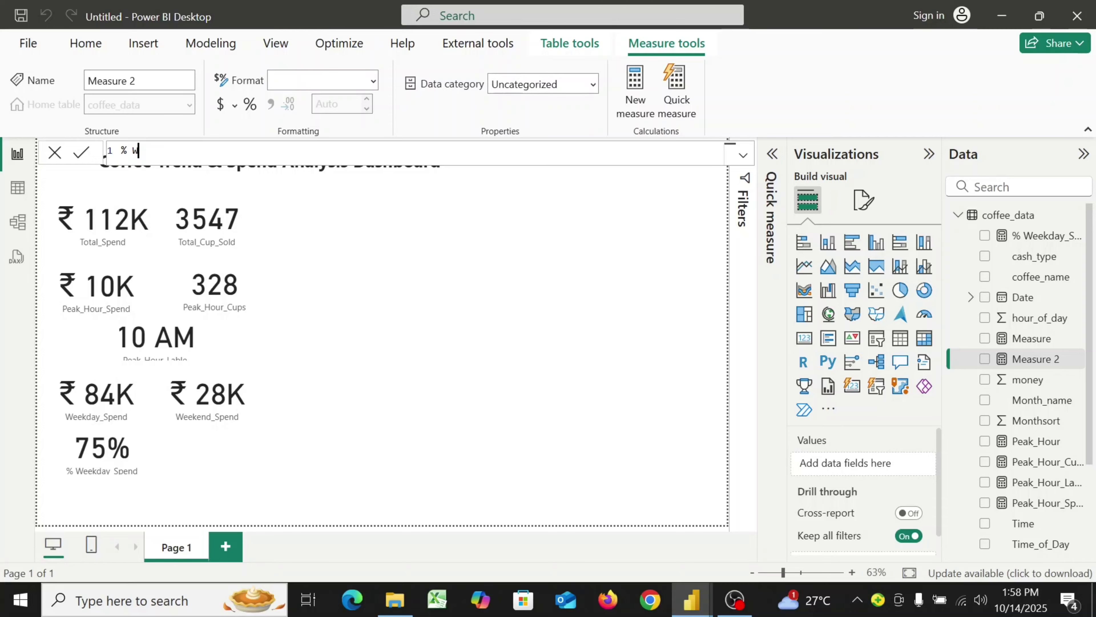
pyautogui.write('eekend_Spend =')
pyautogui.hotkey('shift', 'Return')
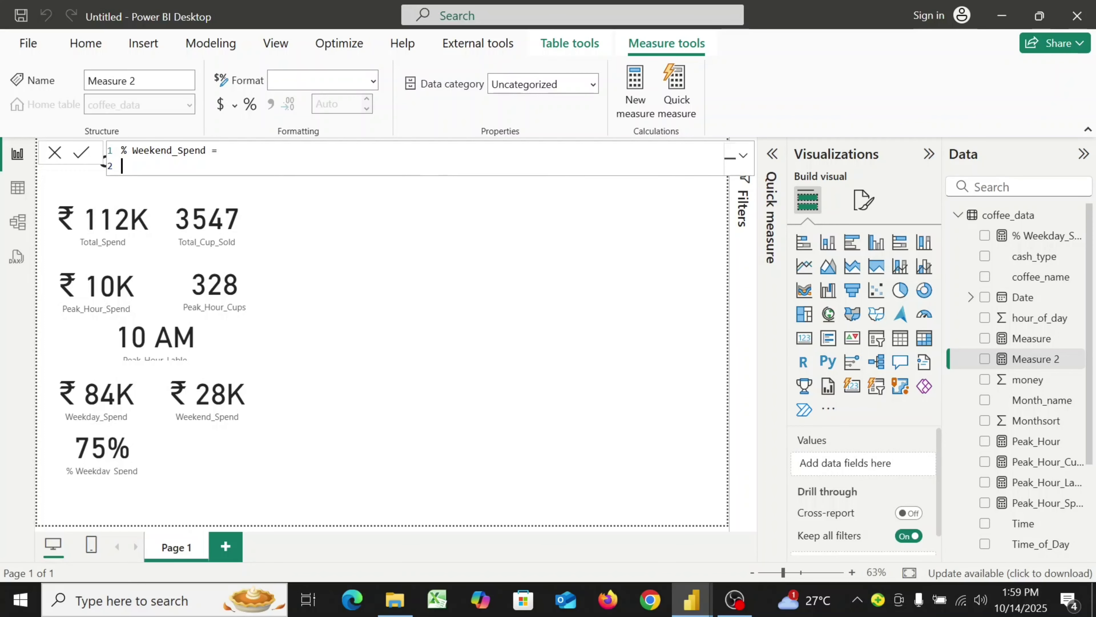
pyautogui.press('BackSpace')
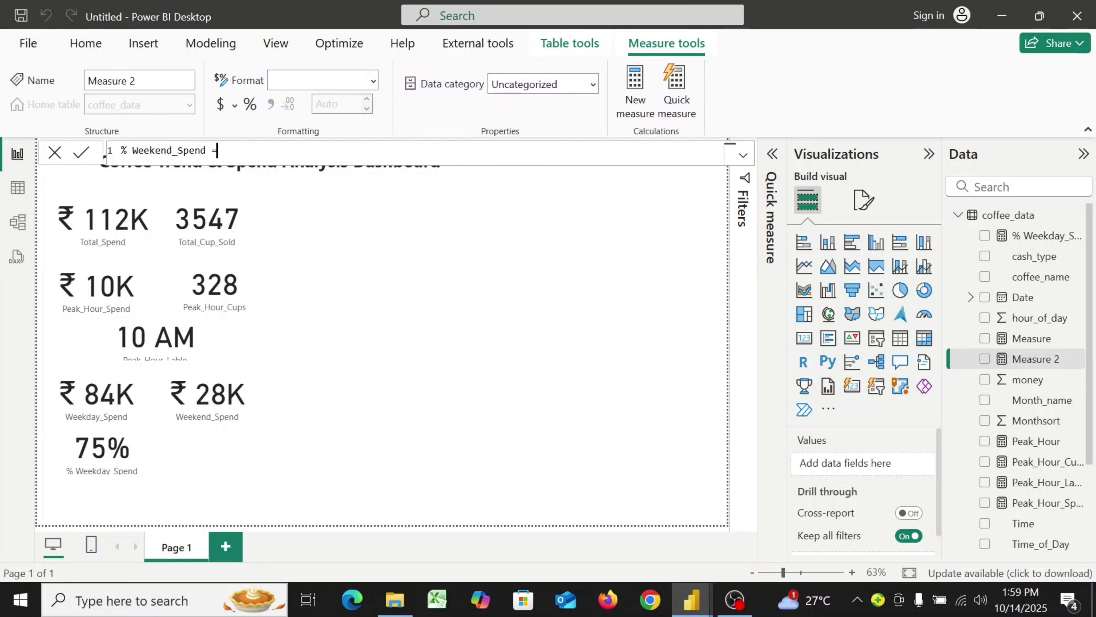
# - Define % Weekend_Spend as DIVIDE([Weekend_Spend], [Total_Spend]) and commit the formula
pyautogui.write('div')
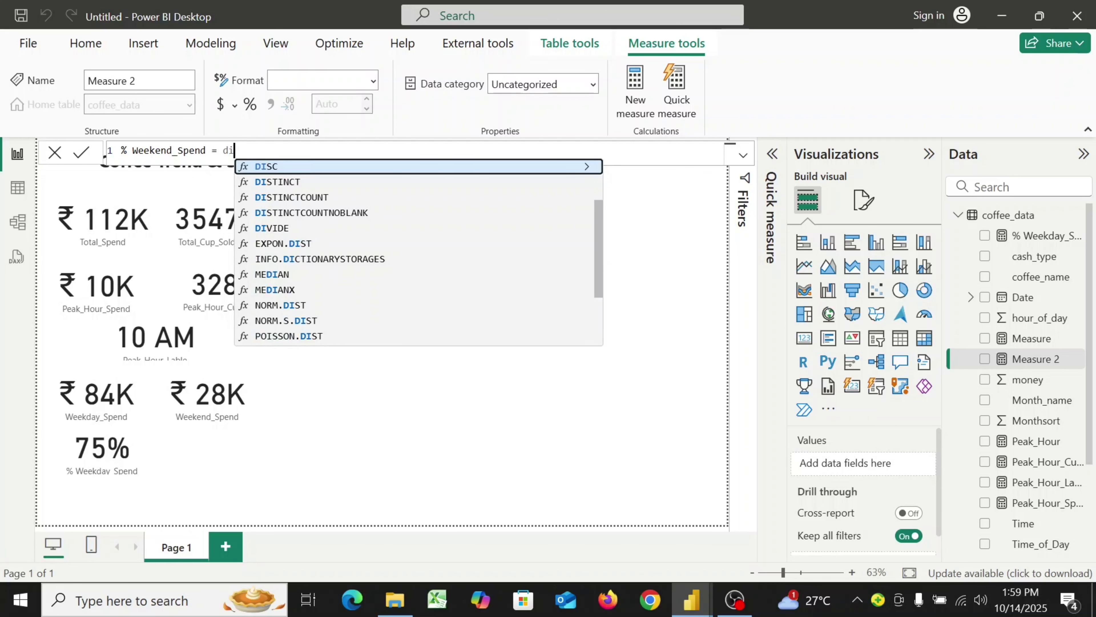
pyautogui.click(374, 172)
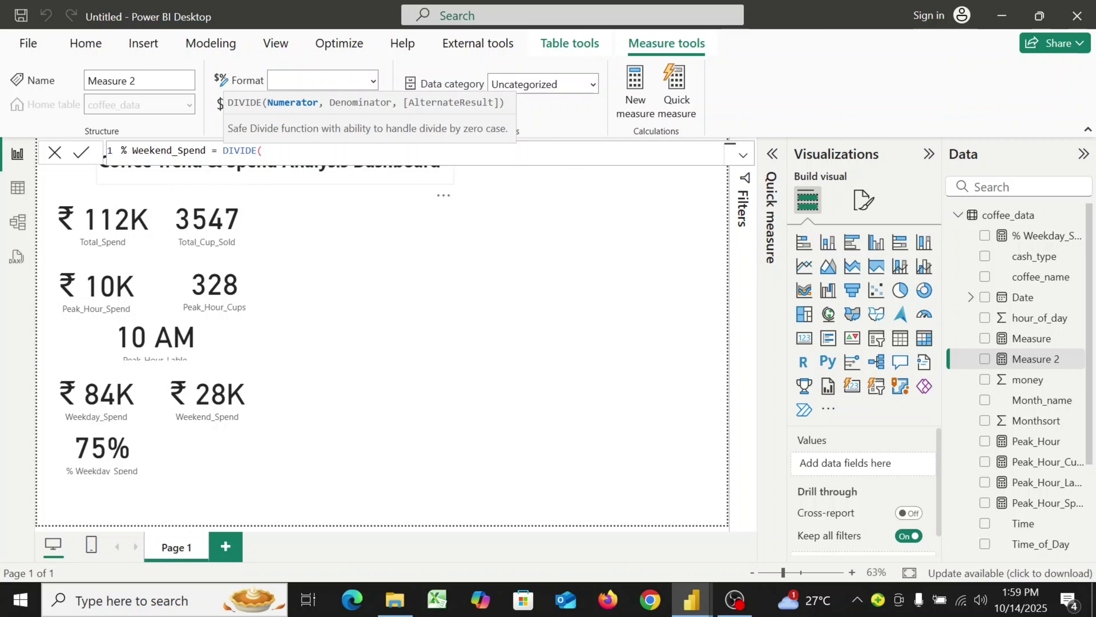
pyautogui.write('[')
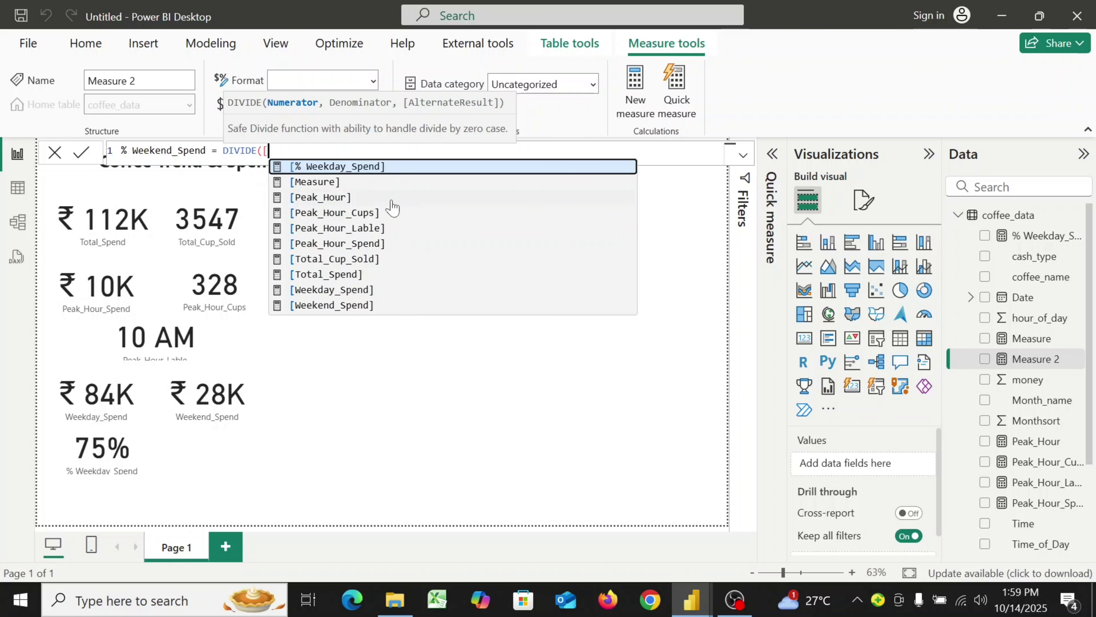
pyautogui.click(350, 305)
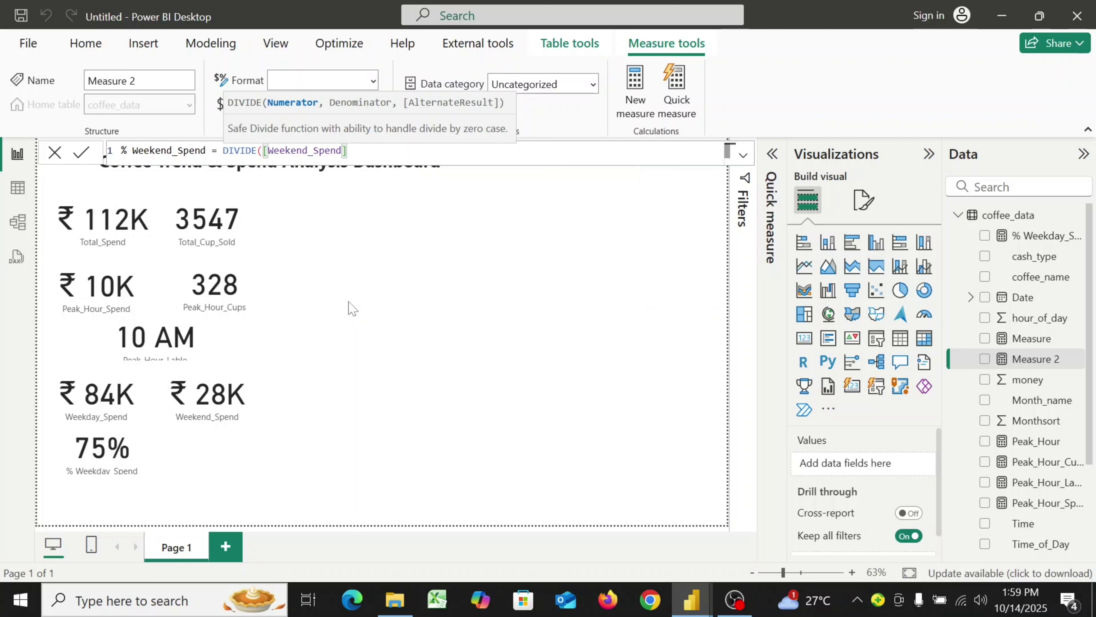
pyautogui.write(', [')
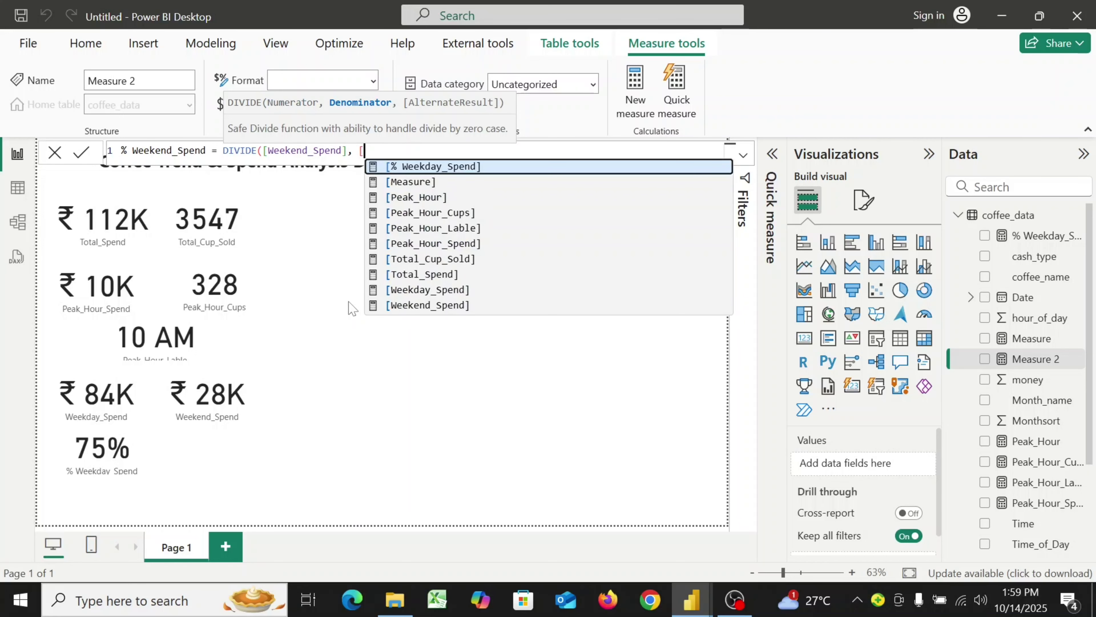
pyautogui.click(425, 277)
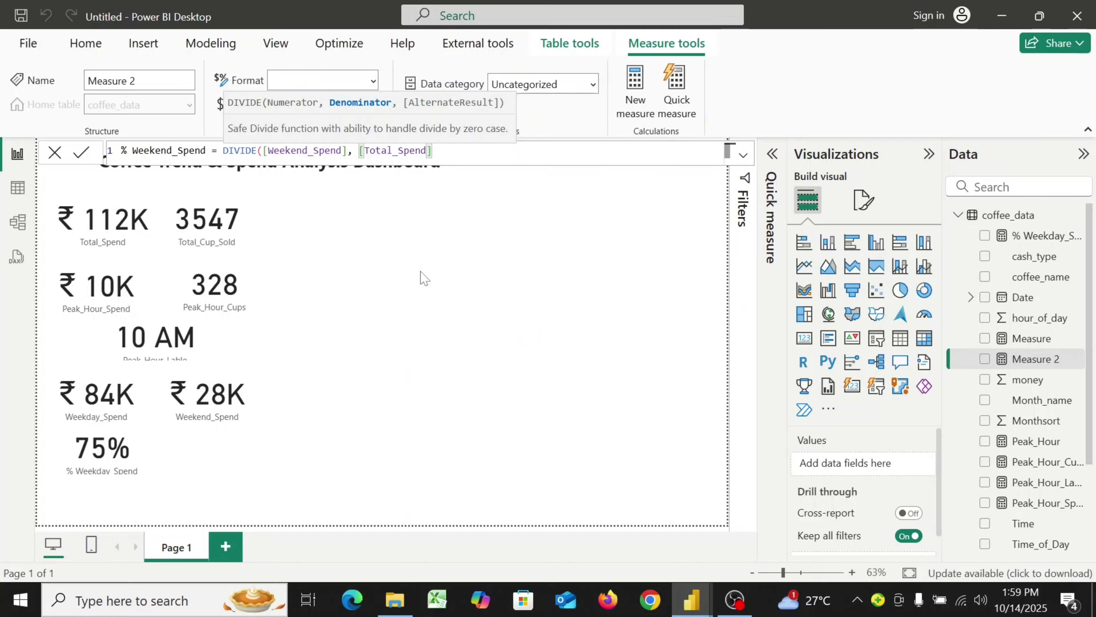
pyautogui.write(')')
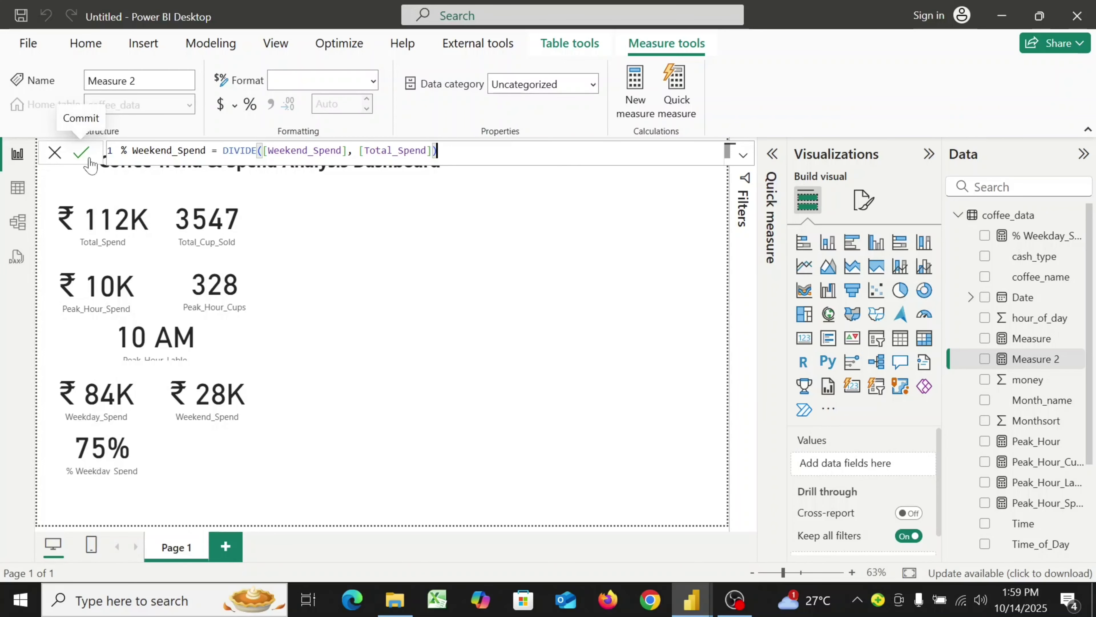
pyautogui.click(80, 154)
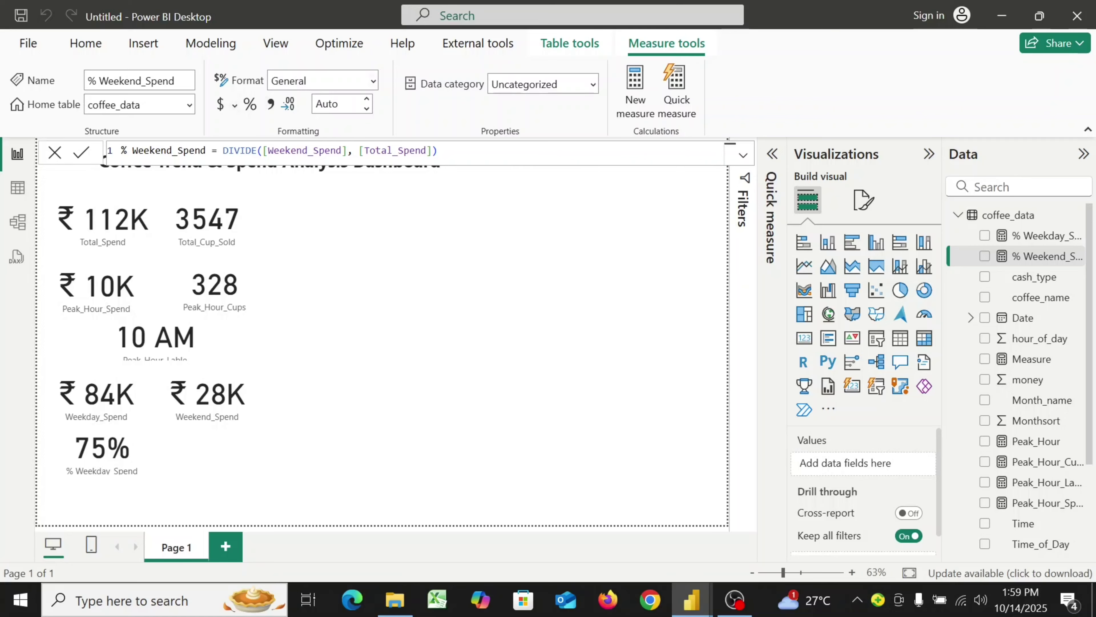
# - Format the % Weekend_Spend measure as Percentage with 0 decimal places and close the formula editor
pyautogui.click(374, 81)
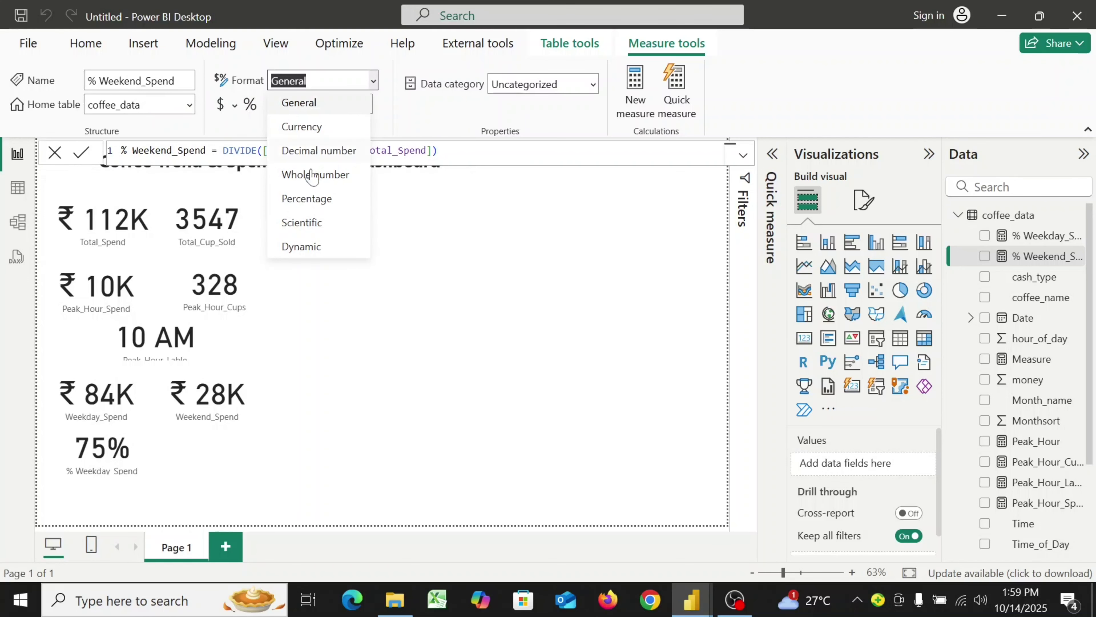
pyautogui.click(314, 204)
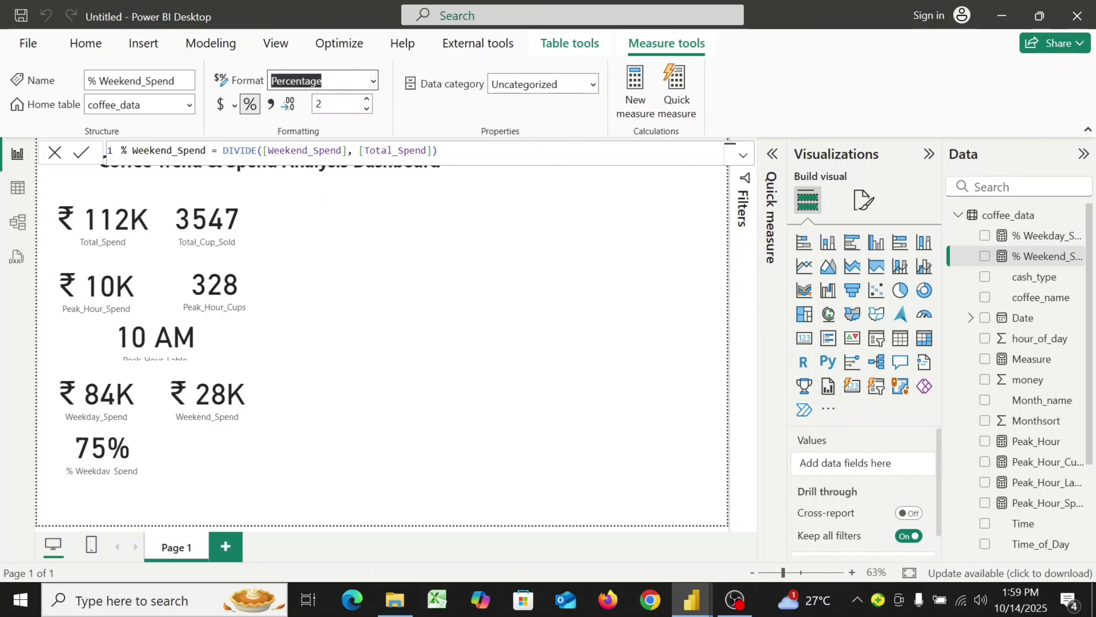
pyautogui.click(320, 104)
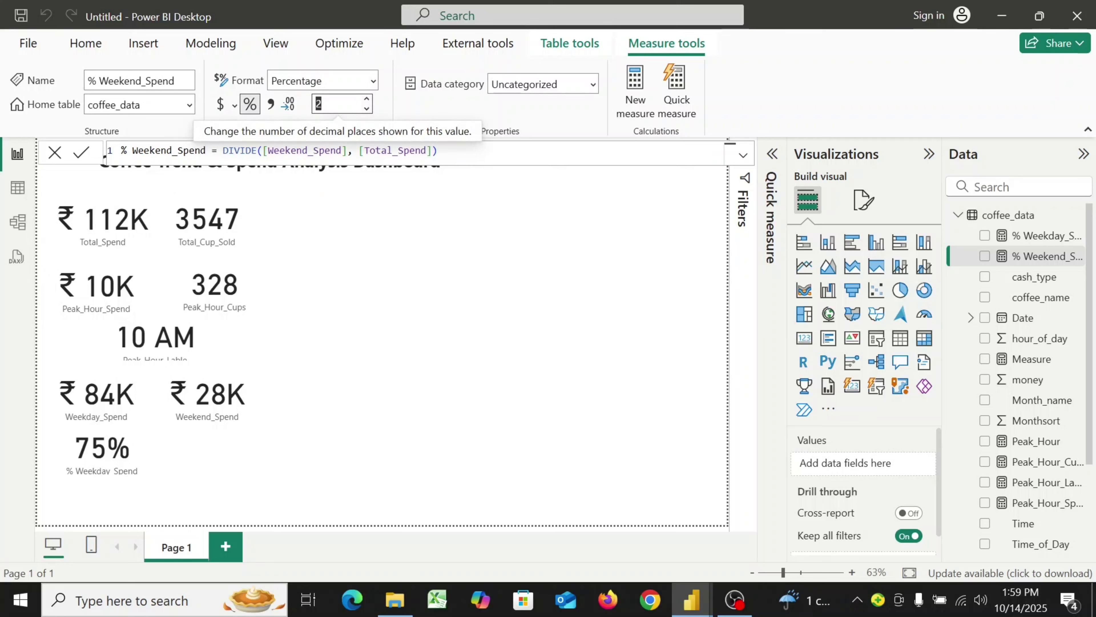
pyautogui.press('Return')
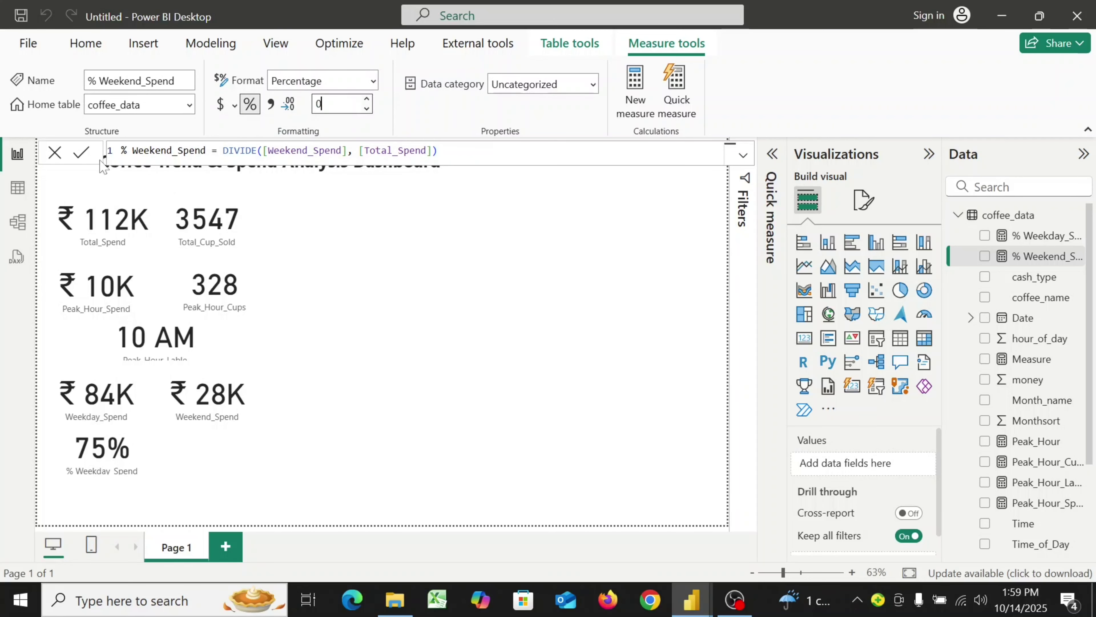
pyautogui.click(81, 157)
pyautogui.click(55, 153)
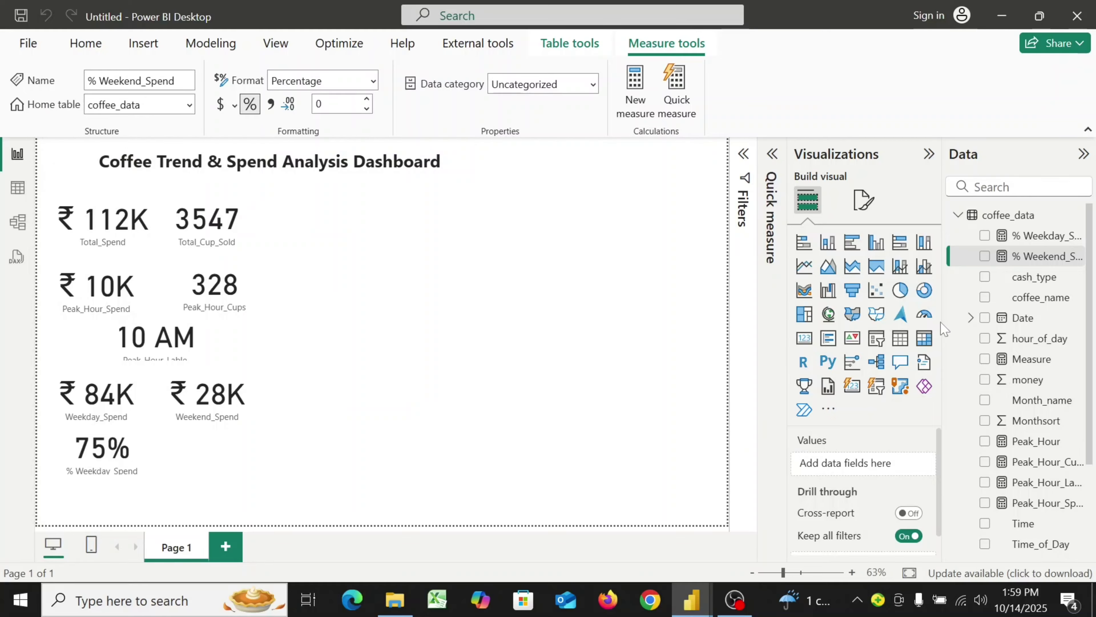
# - Add a small card showing % Weekend_Spend beneath the Weekend_Spend card, beside the % Weekday_Spend card
pyautogui.click(804, 339)
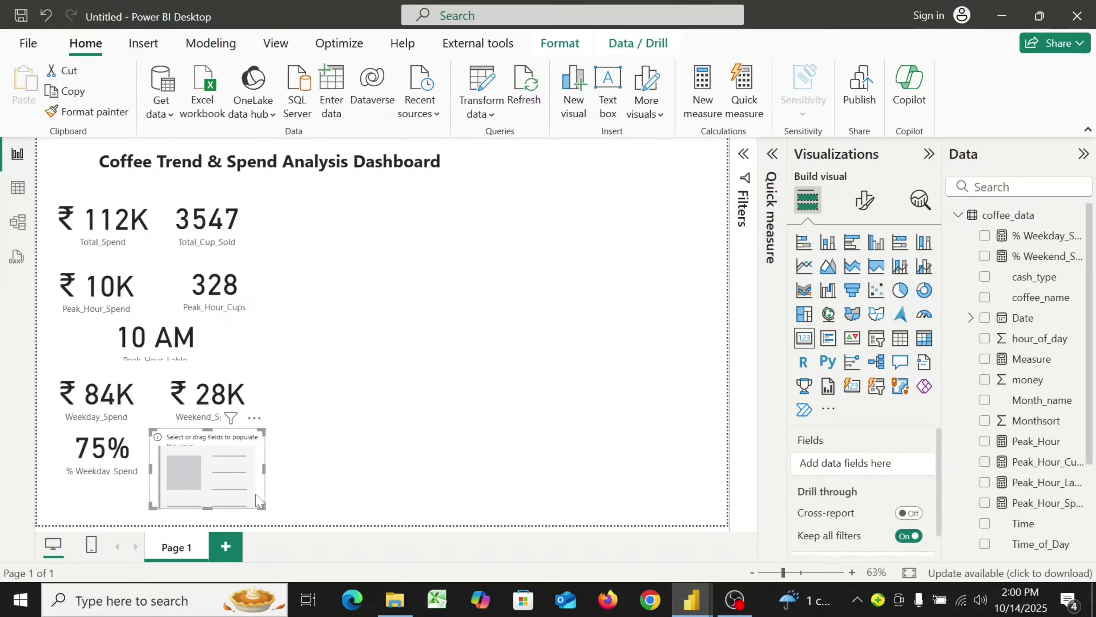
pyautogui.moveTo(260, 504); pyautogui.dragTo(206, 460)
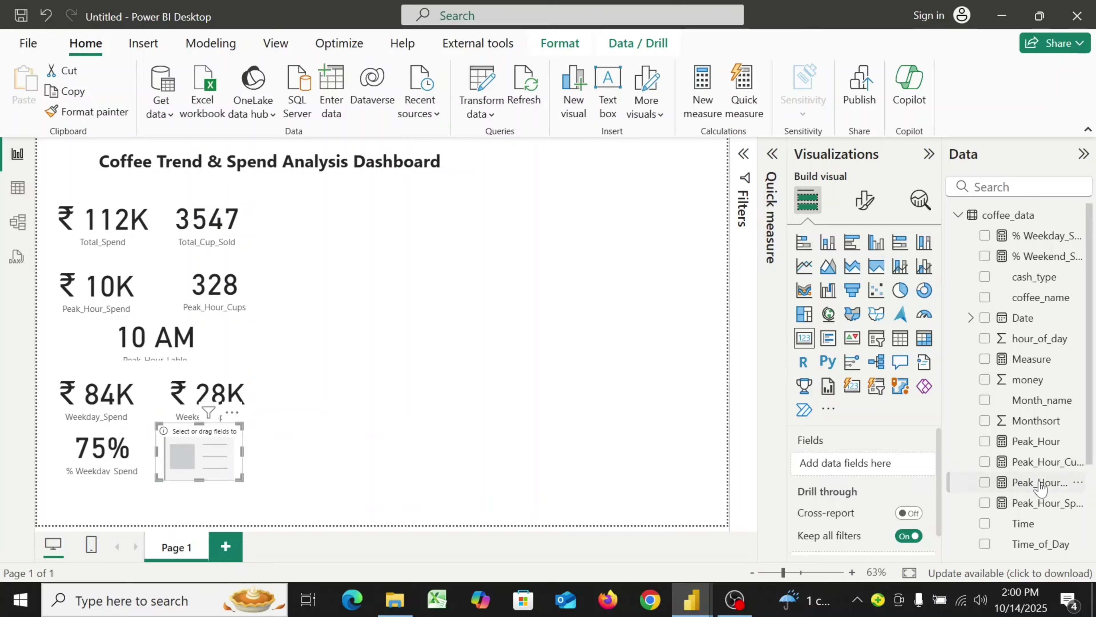
pyautogui.moveTo(1040, 257); pyautogui.dragTo(866, 460)
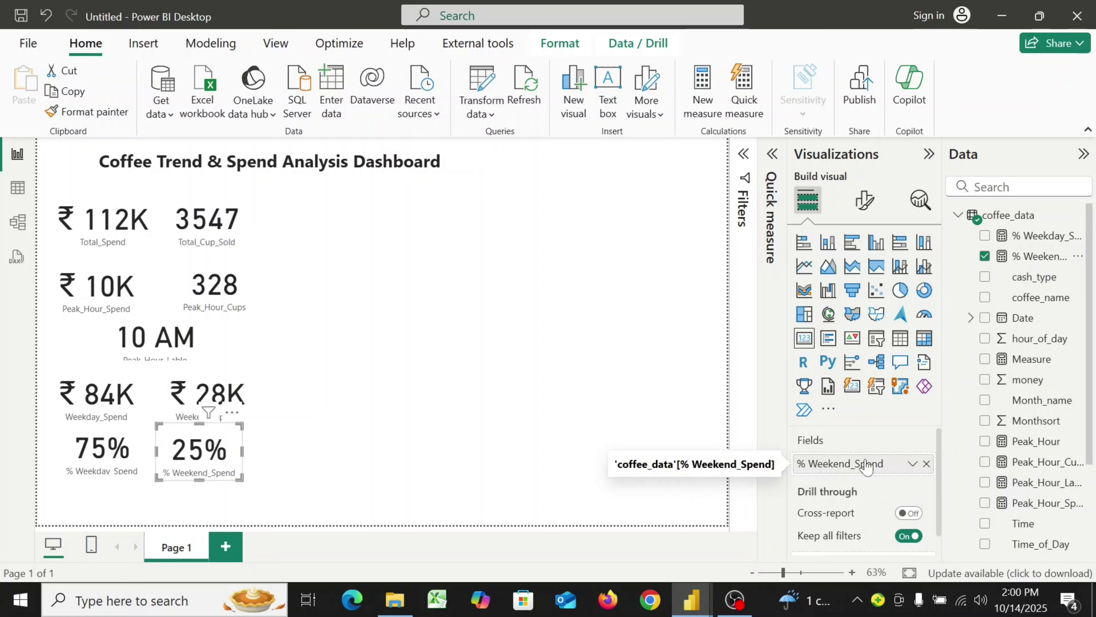
pyautogui.click(434, 438)
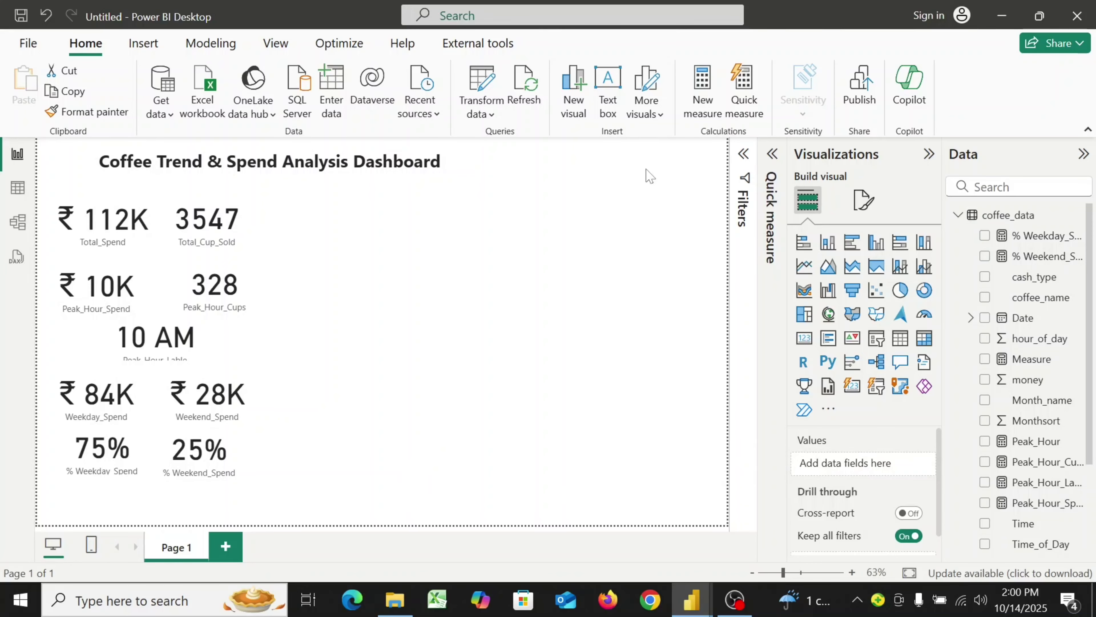
# - Create another measure named Weekday_Average_Spend, with its expression starting on a new line
pyautogui.click(710, 105)
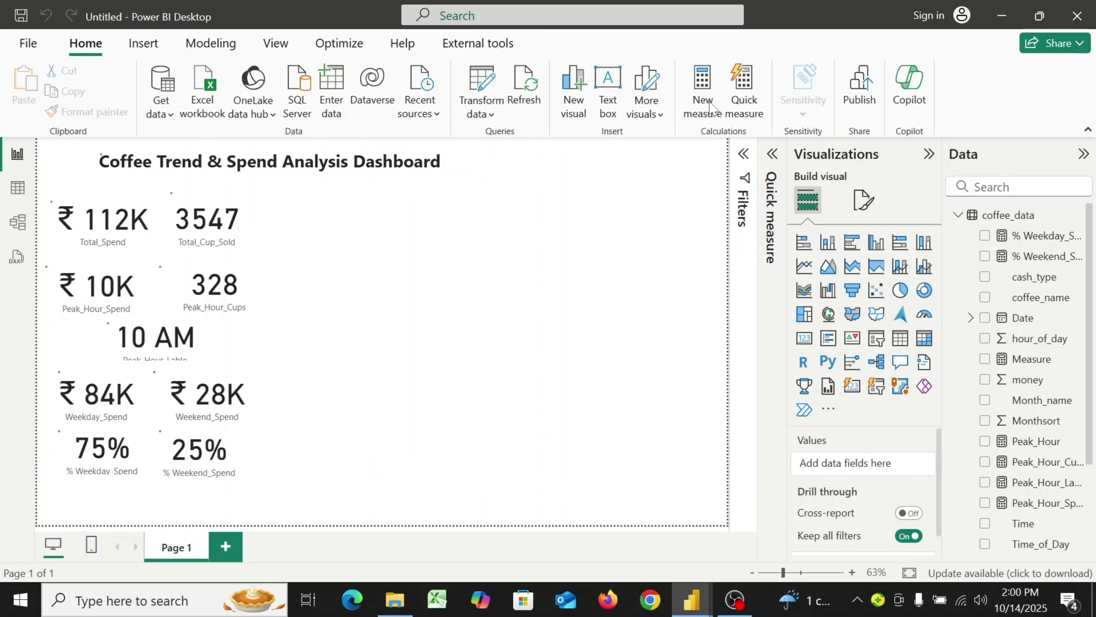
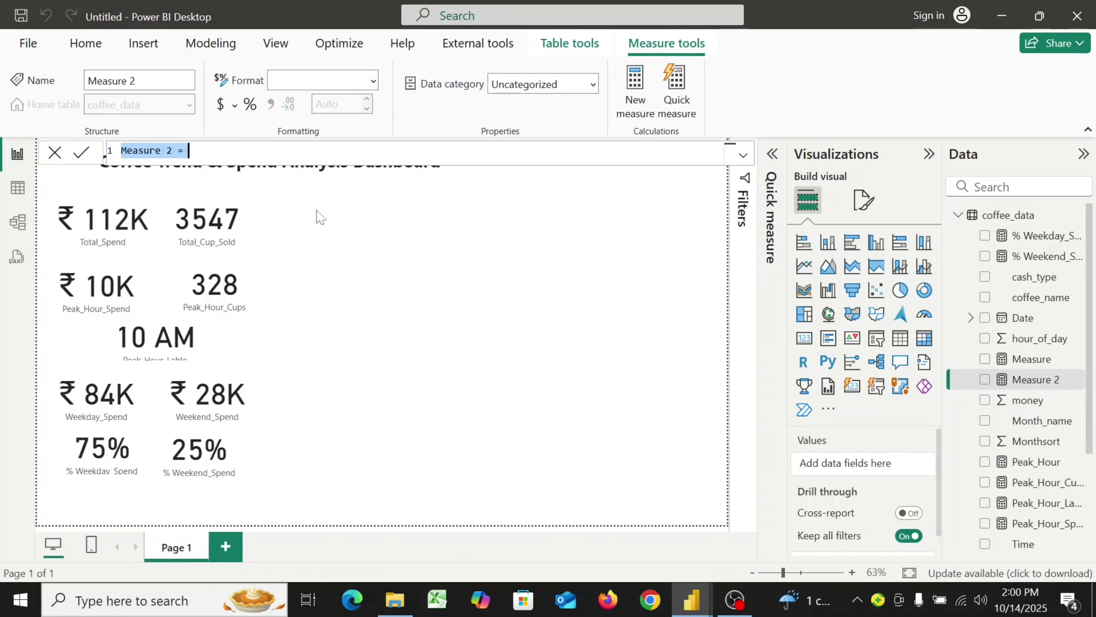
pyautogui.write('Wee')
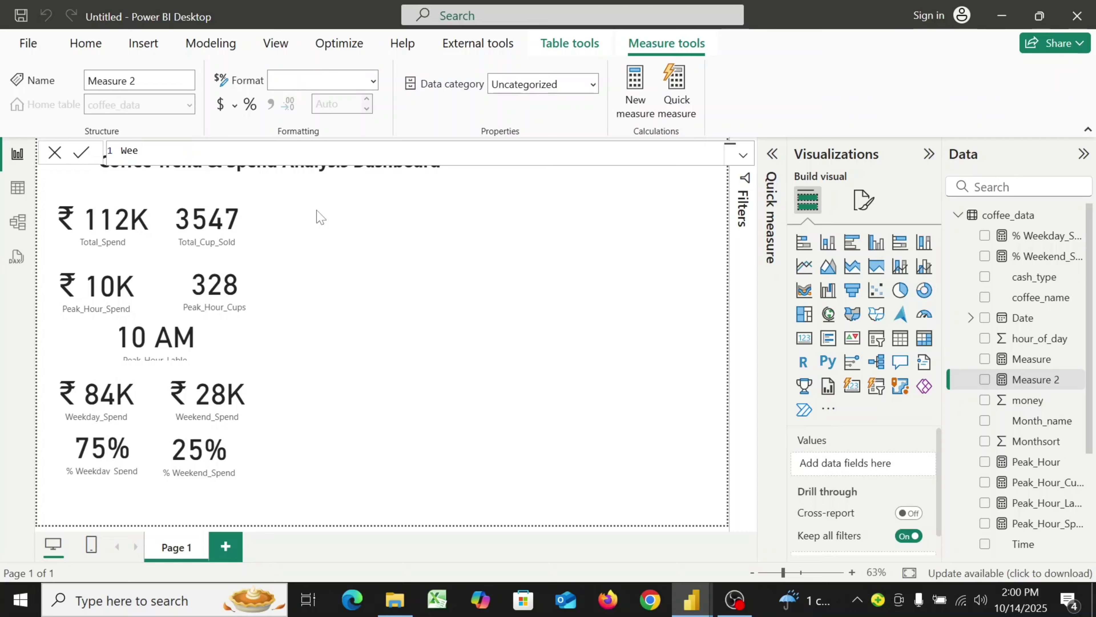
pyautogui.write('kday_A')
pyautogui.write('verage_Spend =')
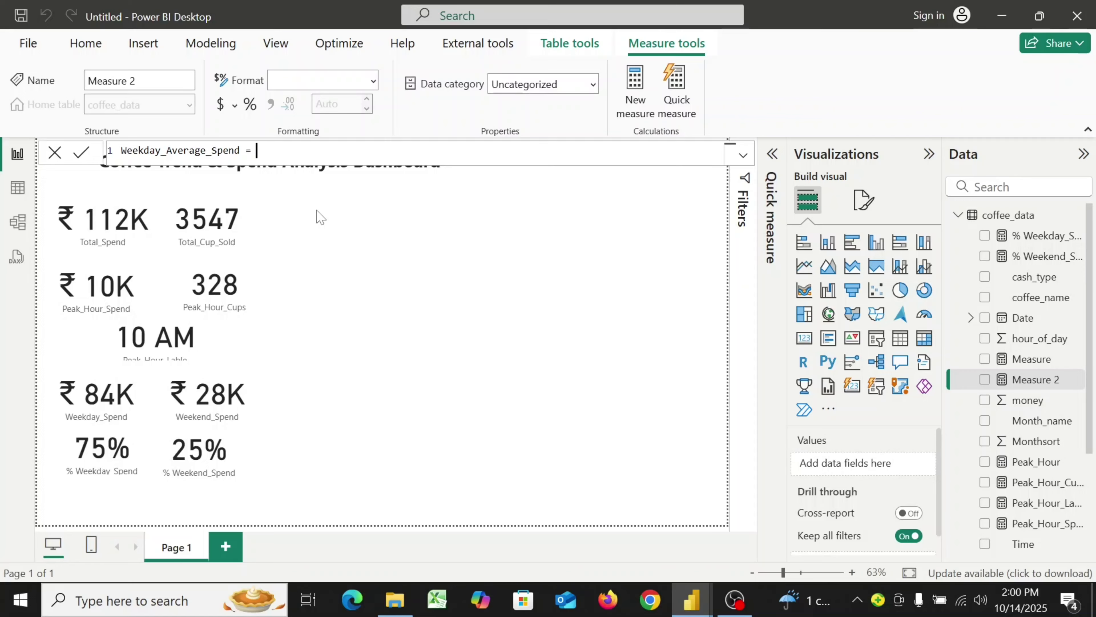
pyautogui.hotkey('shift', 'Return')
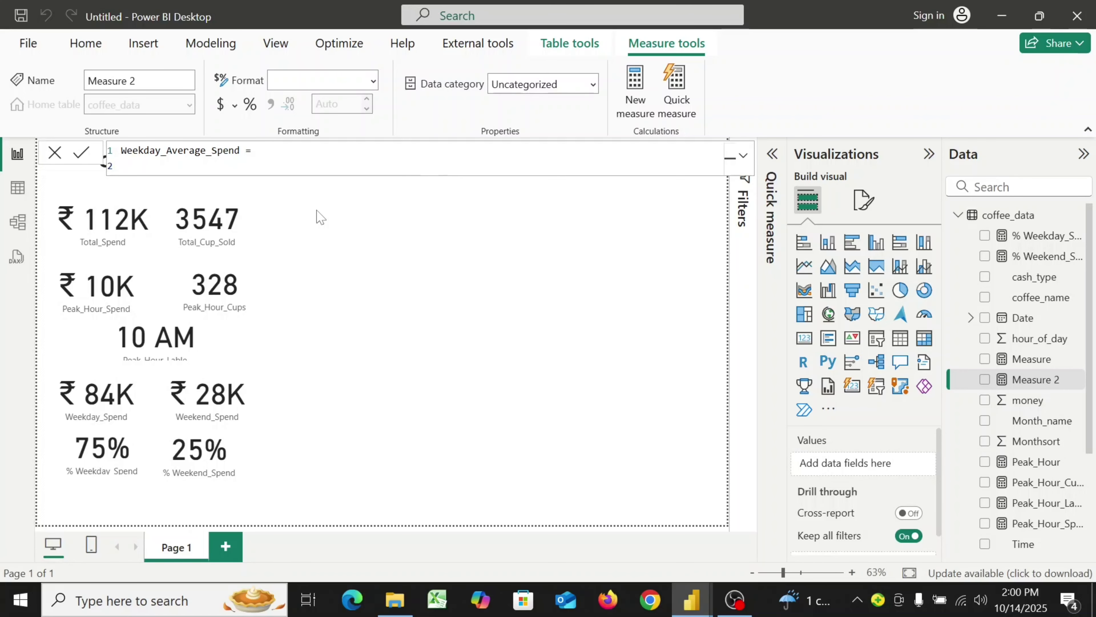
# - Begin the Weekday_Average_Spend expression with AVERAGEX and nest a FILTER function on the following line as its table argument
pyautogui.write('Aver')
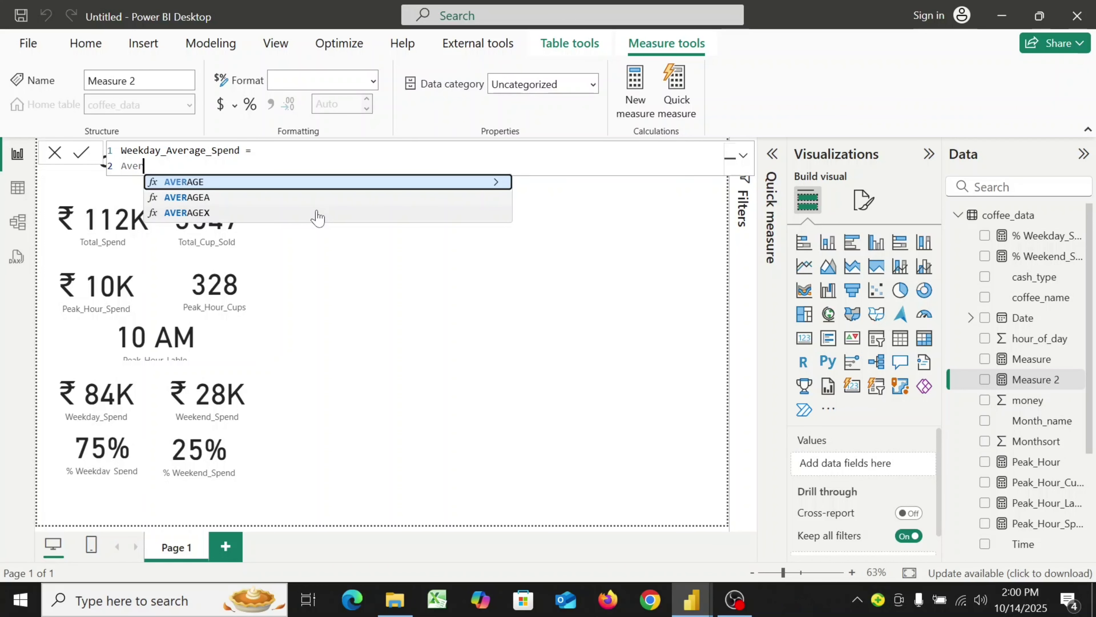
pyautogui.click(243, 213)
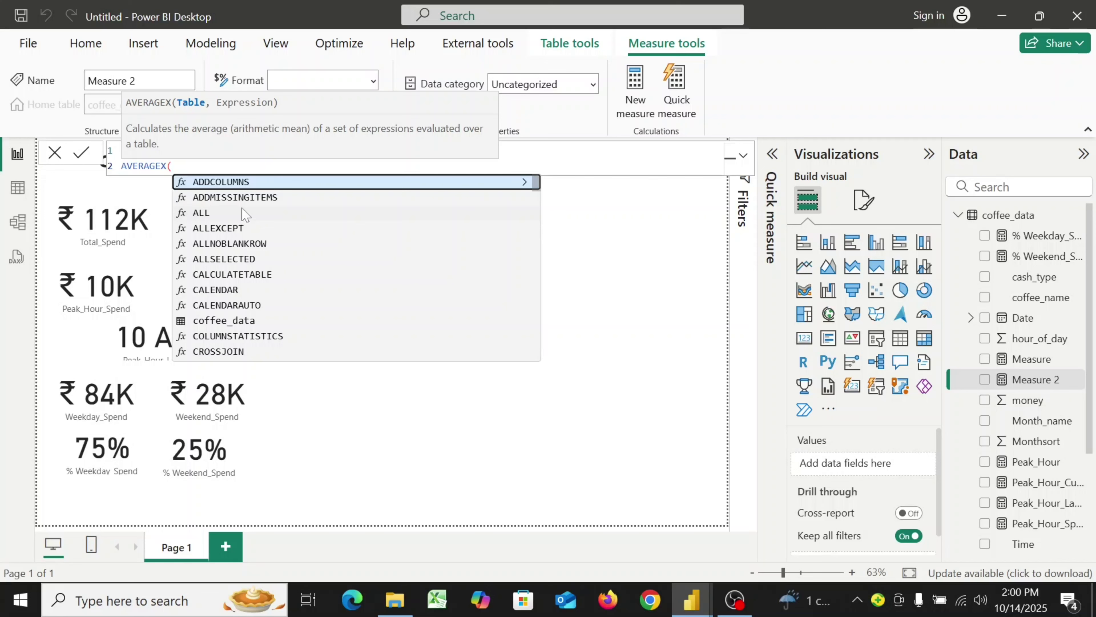
pyautogui.hotkey('shift', 'Return')
pyautogui.write('fil')
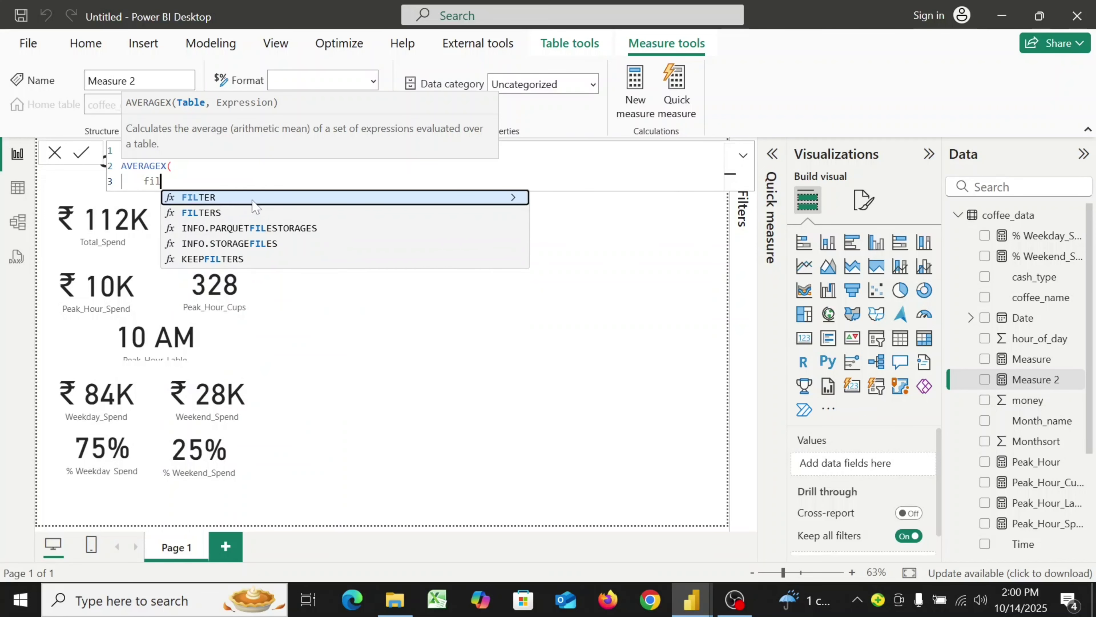
pyautogui.click(251, 199)
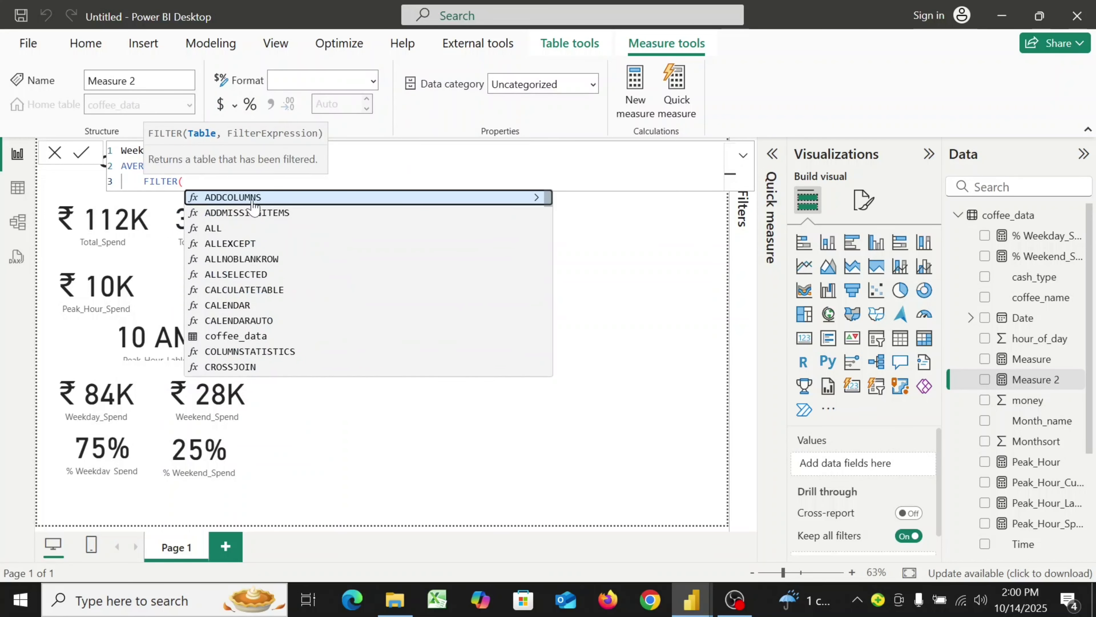
# - Give the FILTER function VALUES('coffee_data'[Weekday]) as its table argument on a new line, followed by a comma and another line
pyautogui.hotkey('shift', 'Return')
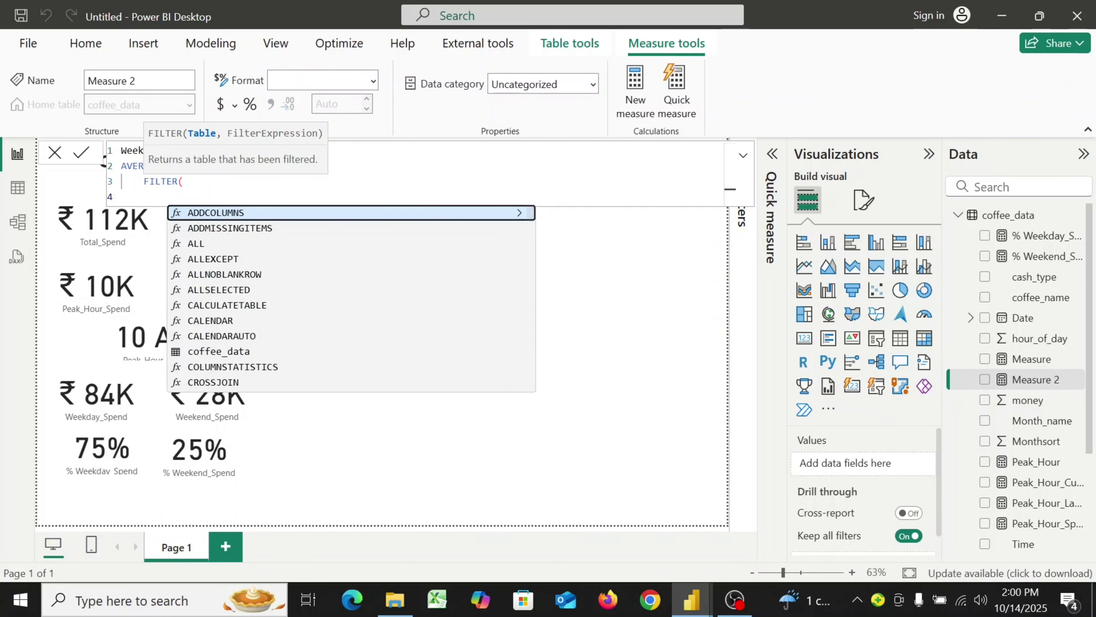
pyautogui.write('val')
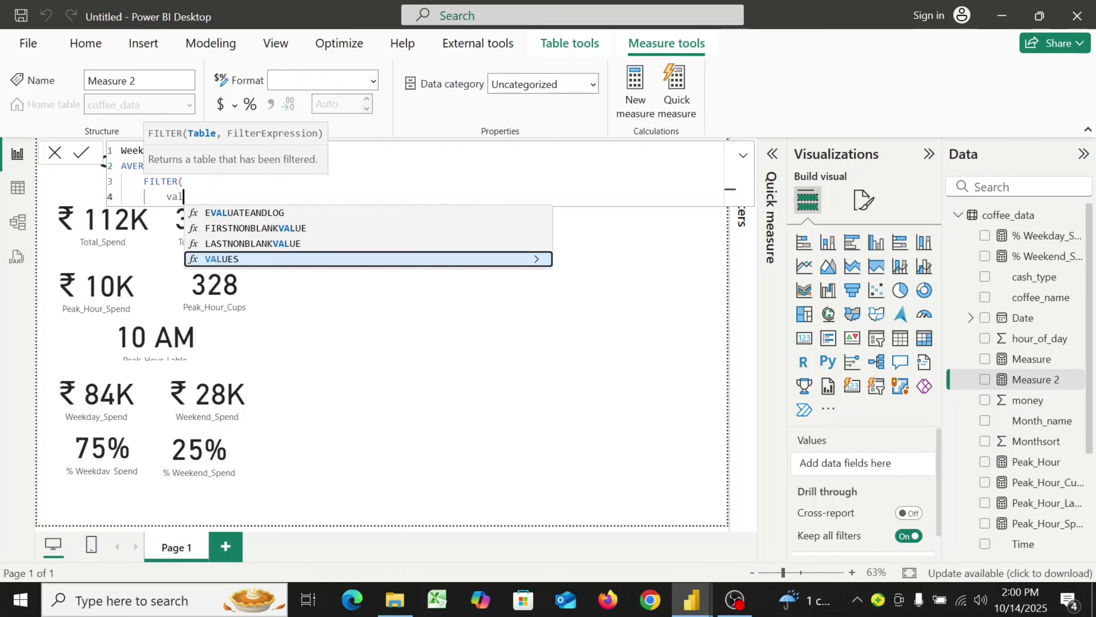
pyautogui.click(257, 259)
pyautogui.write("'")
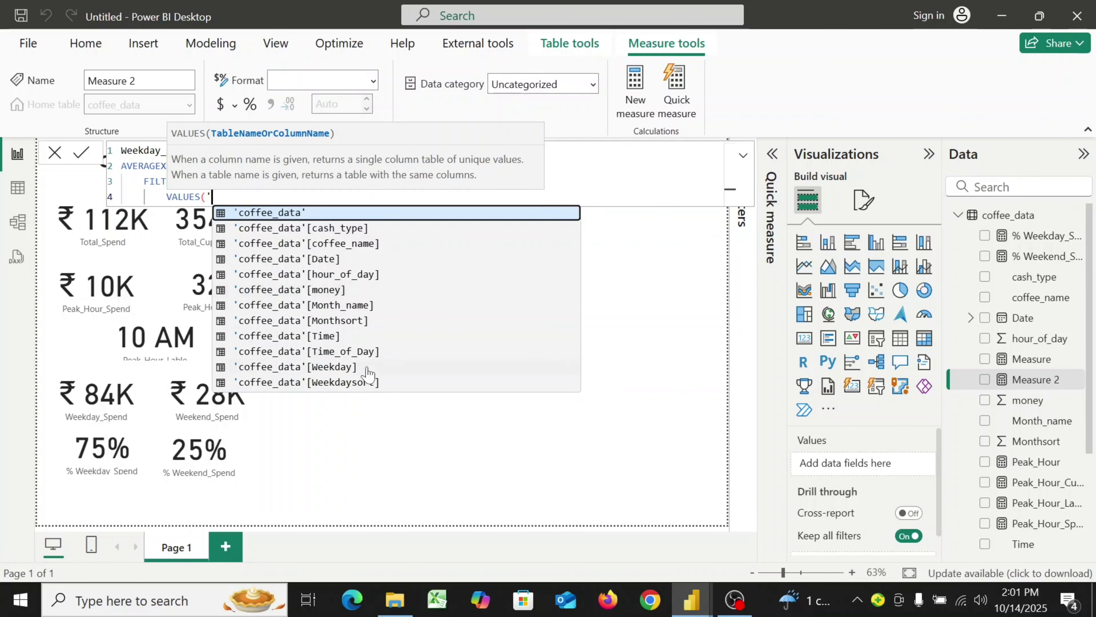
pyautogui.click(337, 368)
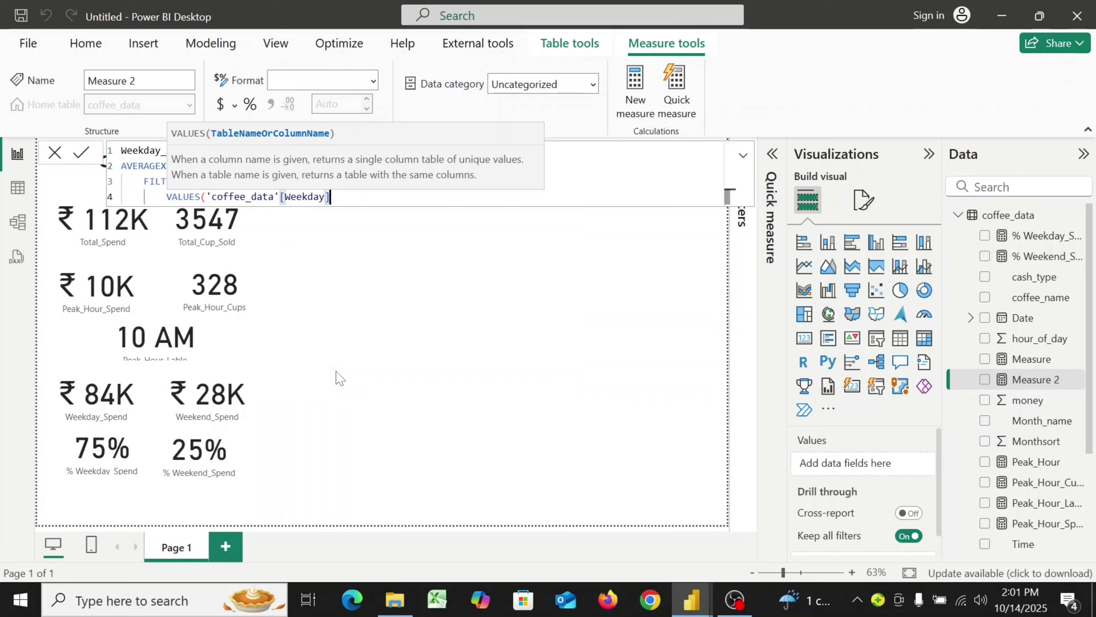
pyautogui.write(')')
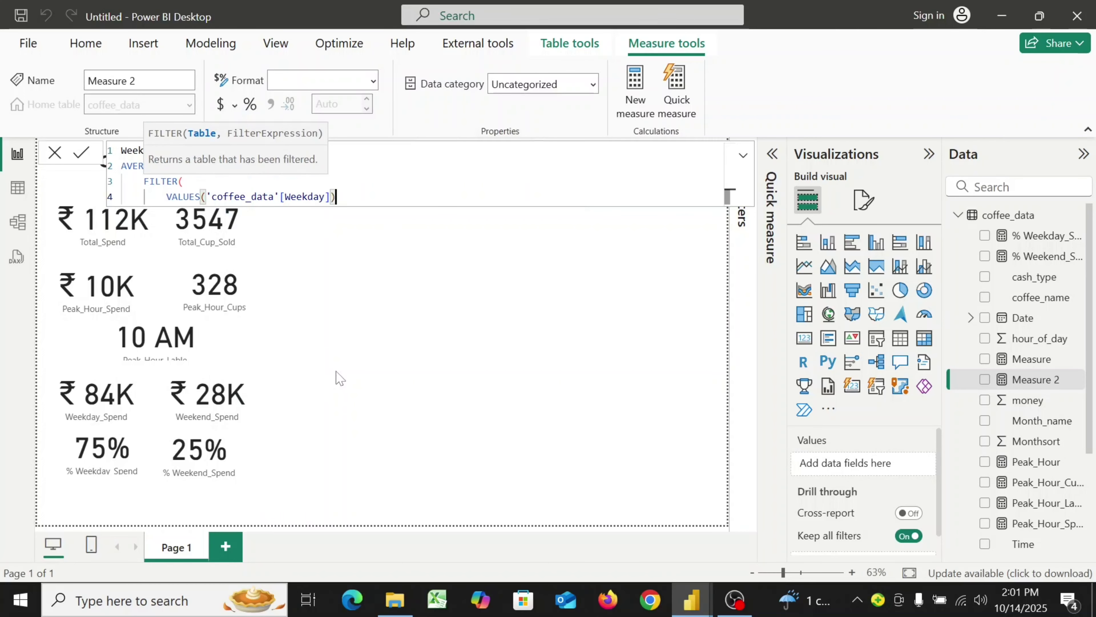
pyautogui.write(',')
pyautogui.hotkey('shift', 'Return')
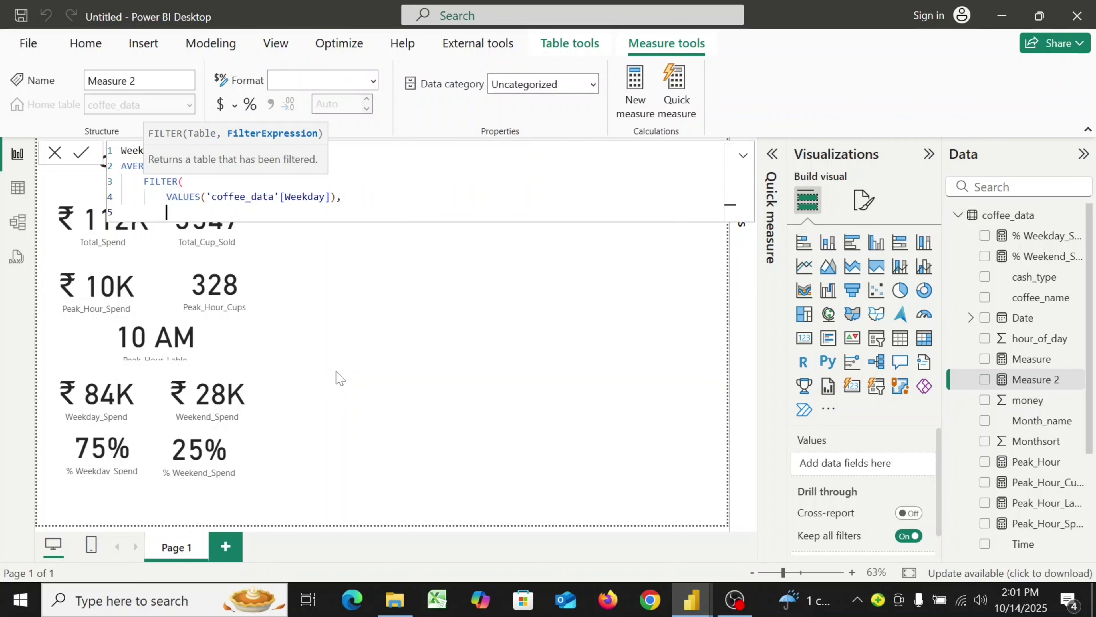
# - Add the filter condition 'coffee_data'[Weekday] IN {"Mon", "Tue", "Wed", "Thu", "Fri"} and close the FILTER function with a comma on the following line
pyautogui.write("'")
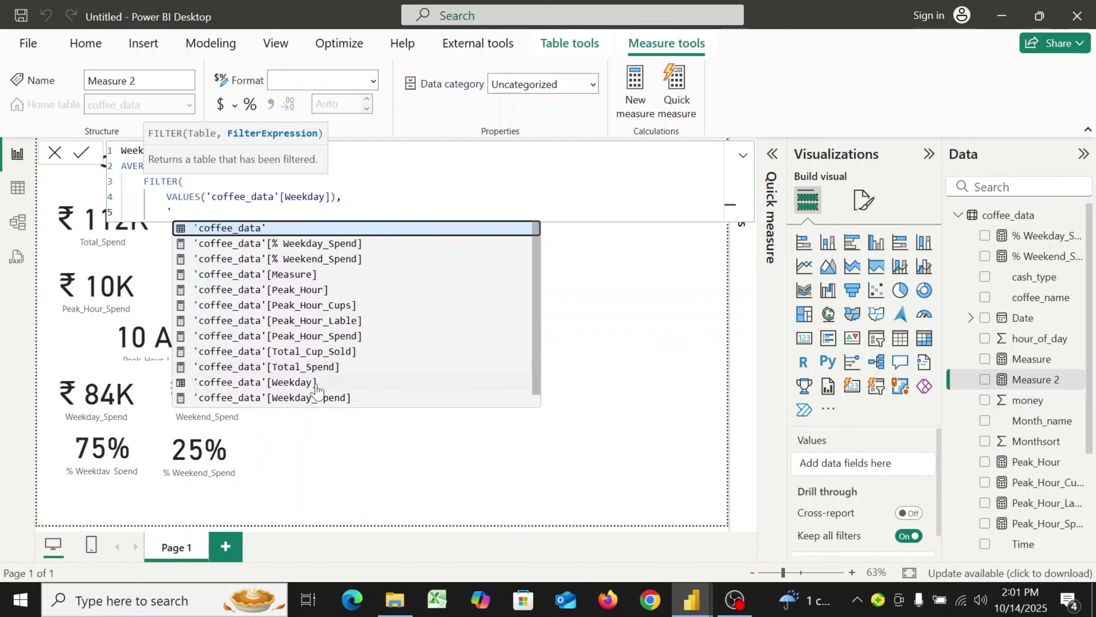
pyautogui.click(307, 384)
pyautogui.write('In')
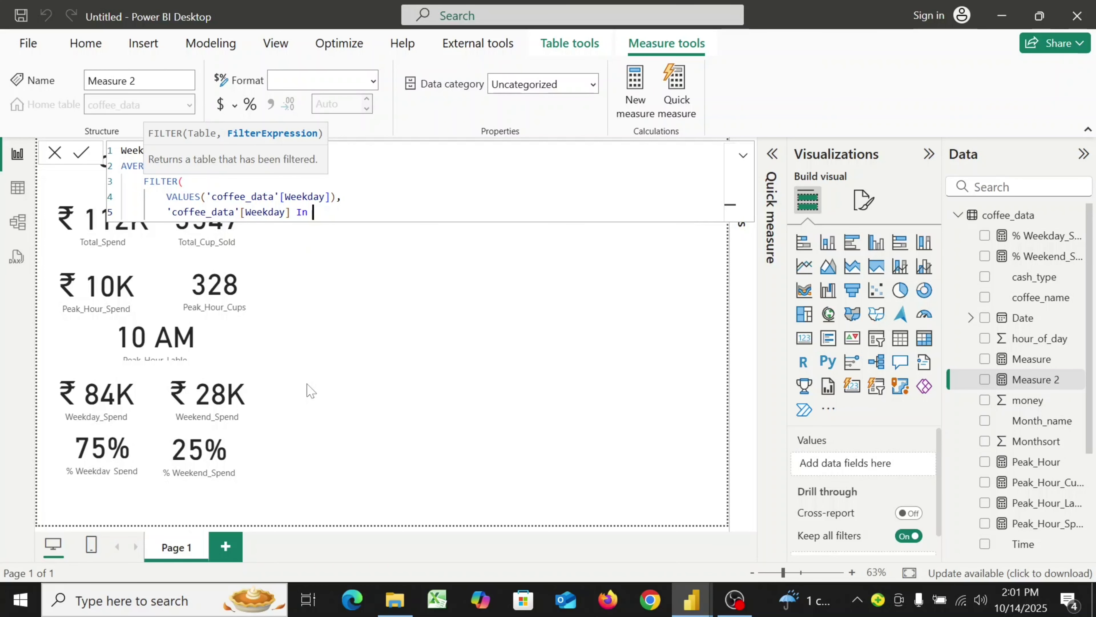
pyautogui.press('BackSpace')
pyautogui.press('BackSpace')
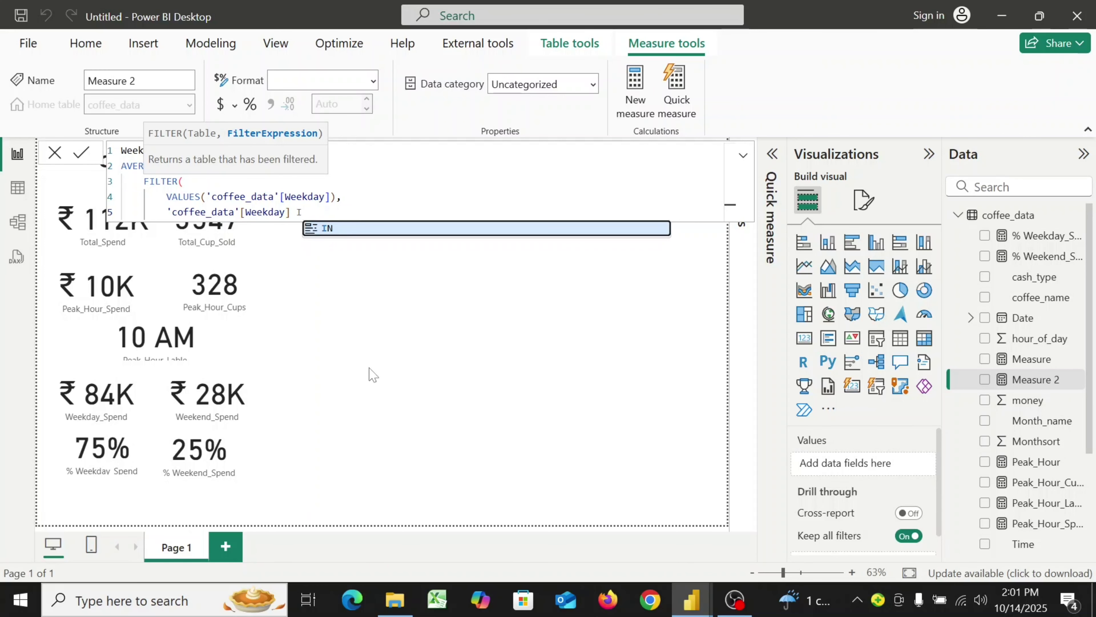
pyautogui.click(372, 236)
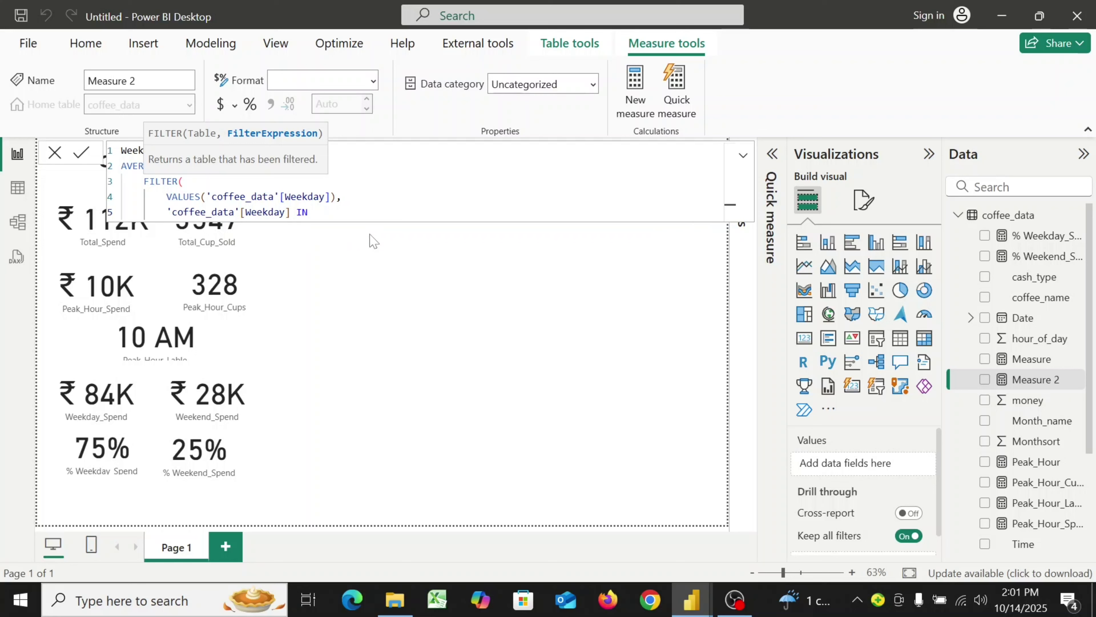
pyautogui.write('{"Mon", "Tue", "Wed", "Thu", "')
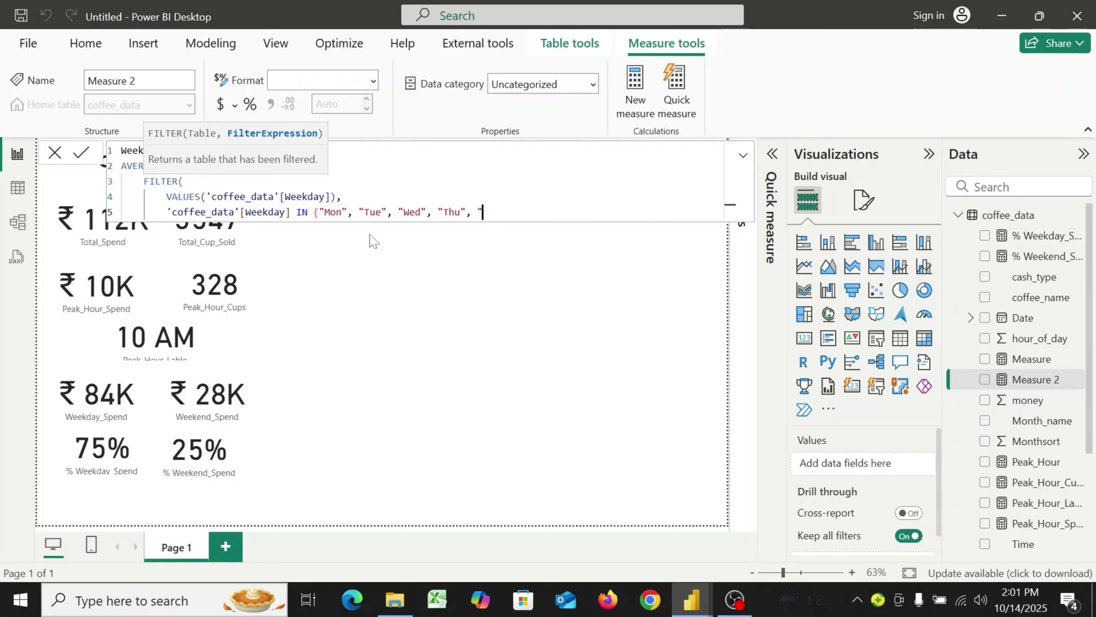
pyautogui.write('Fri"}')
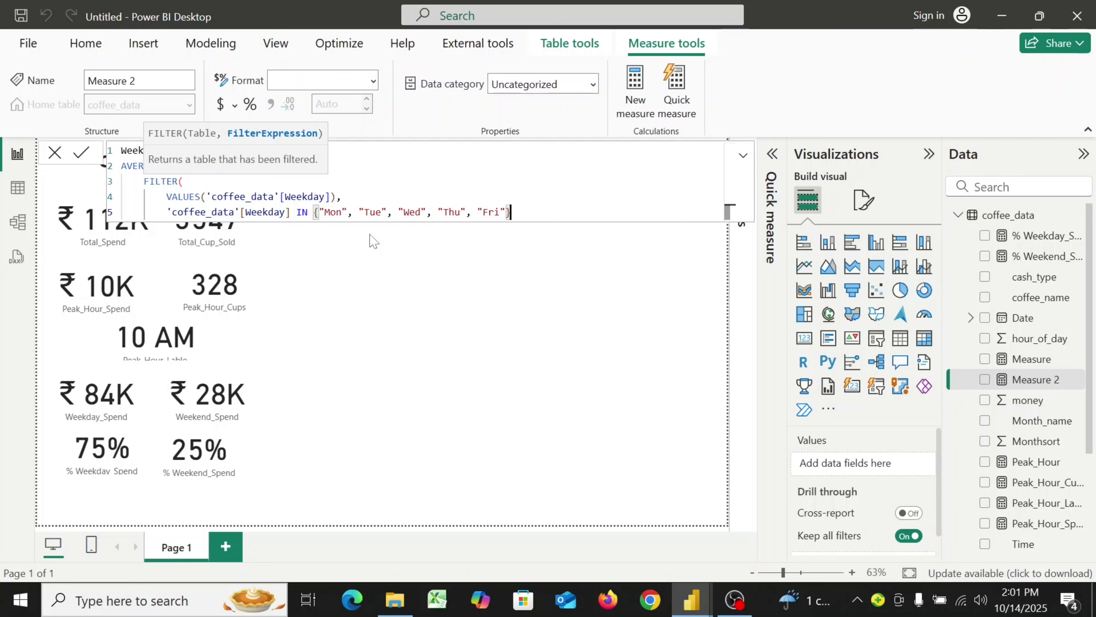
pyautogui.hotkey('shift', 'Return')
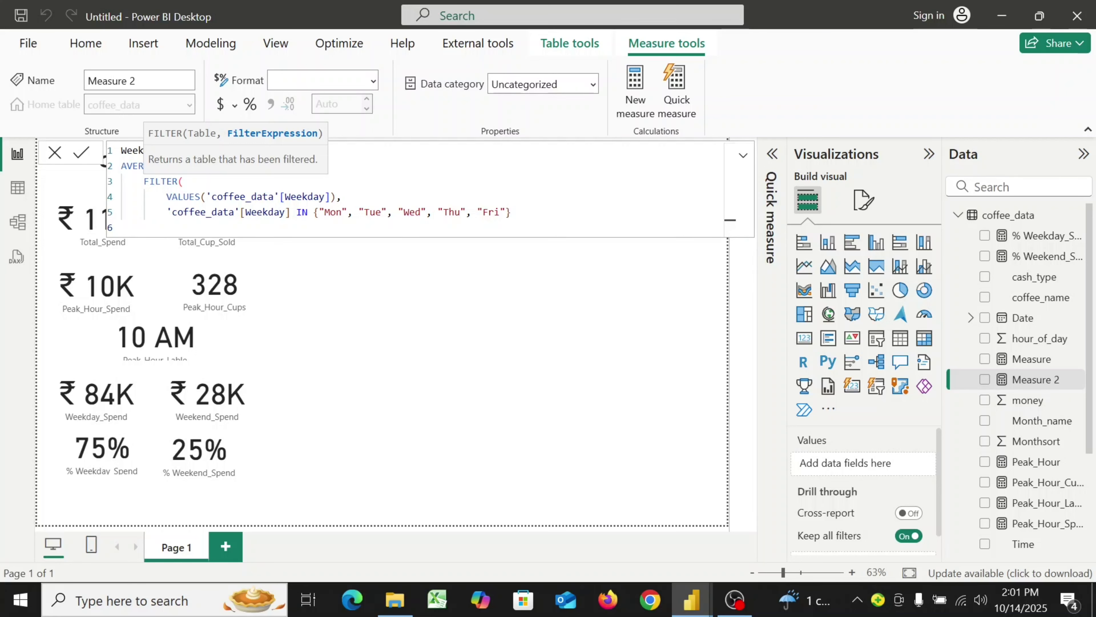
pyautogui.write('),')
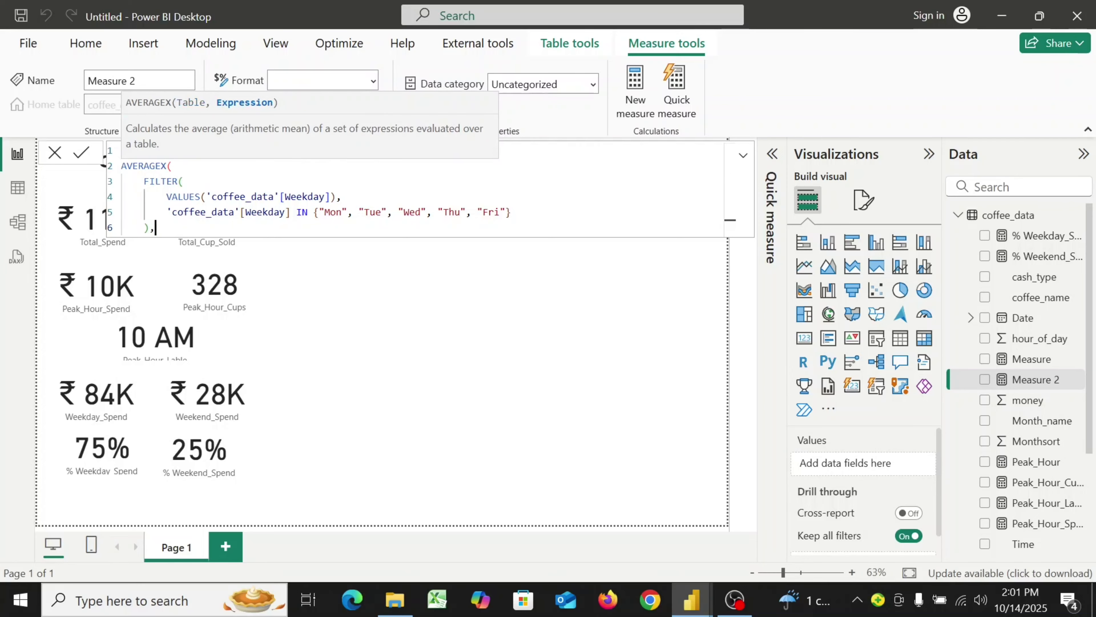
# - Finish the AVERAGEX expression with CALCULATE([Total_Spend]) and a closing parenthesis on its own line, and commit the measure
pyautogui.hotkey('shift', 'Return')
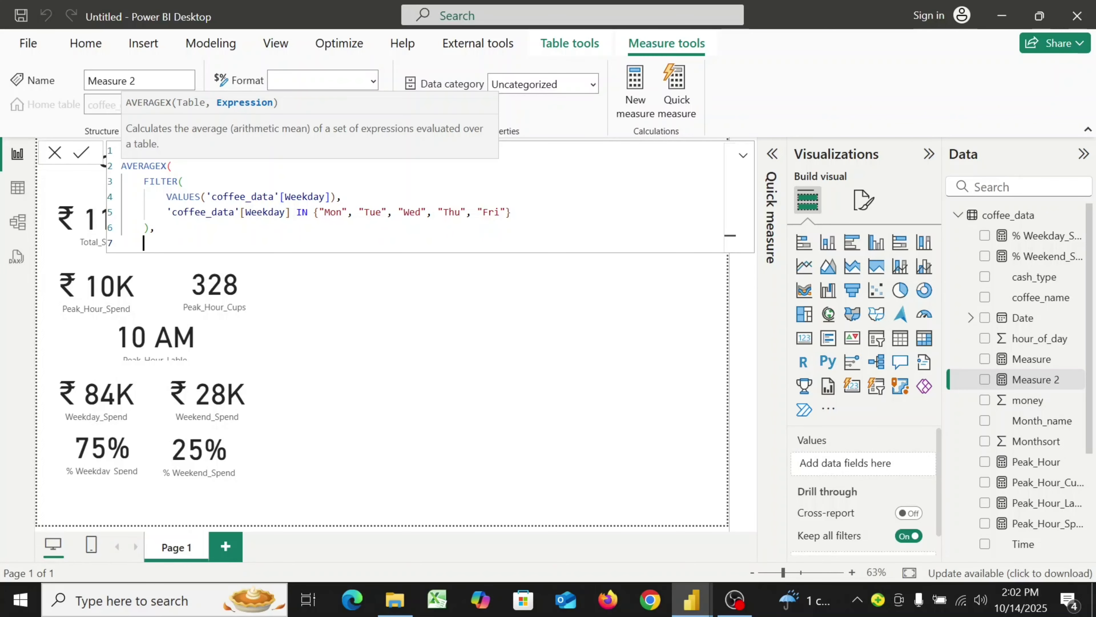
pyautogui.write('cal')
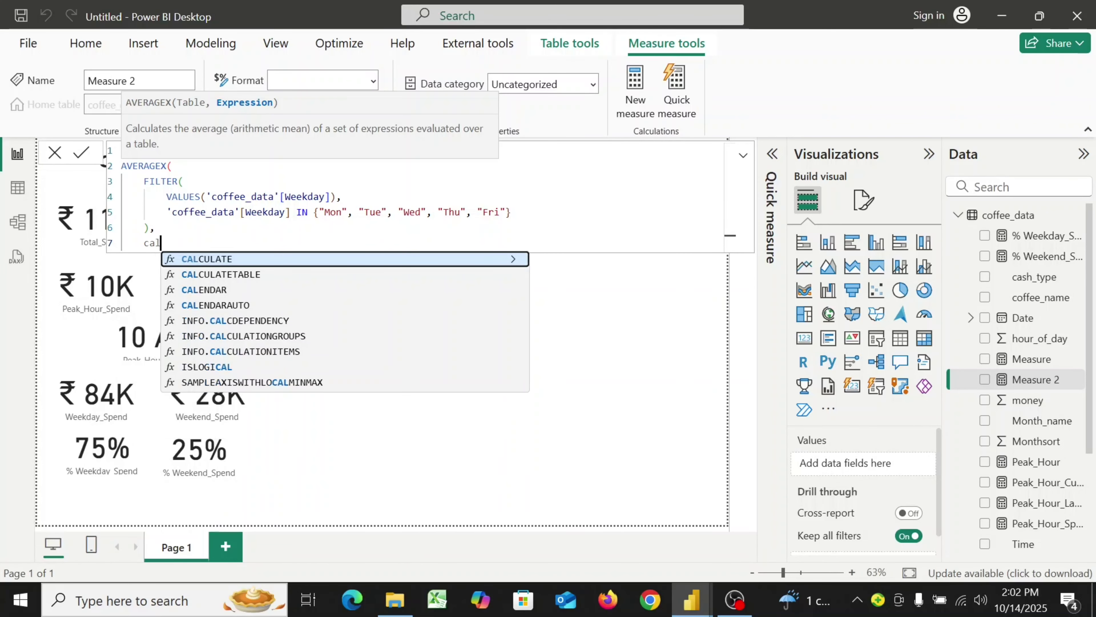
pyautogui.press('Tab')
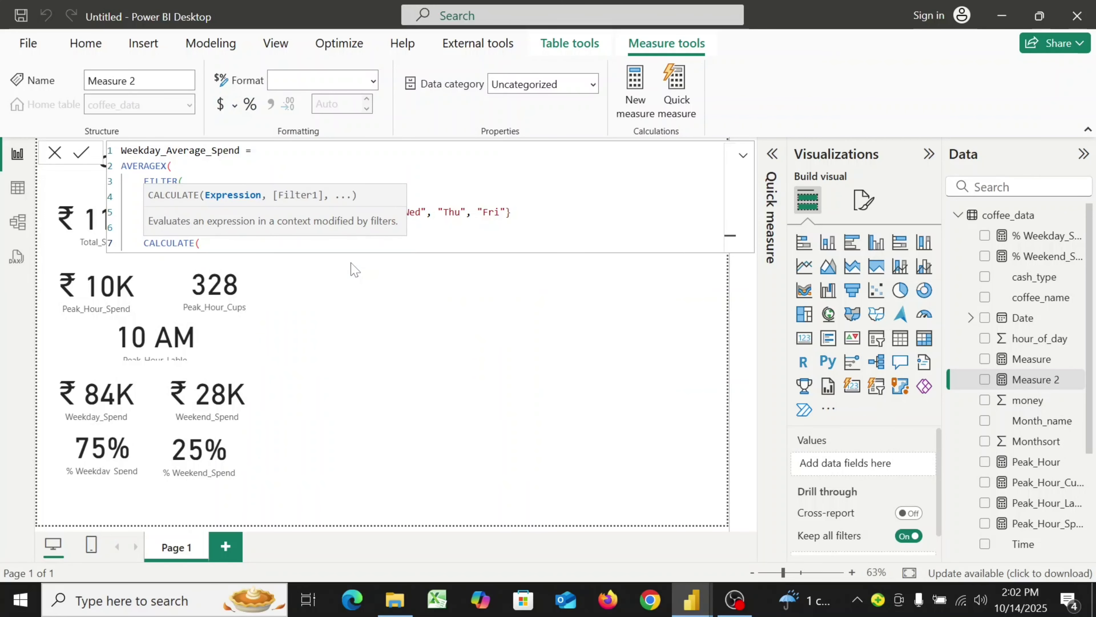
pyautogui.write('(')
pyautogui.press('BackSpace')
pyautogui.write('[')
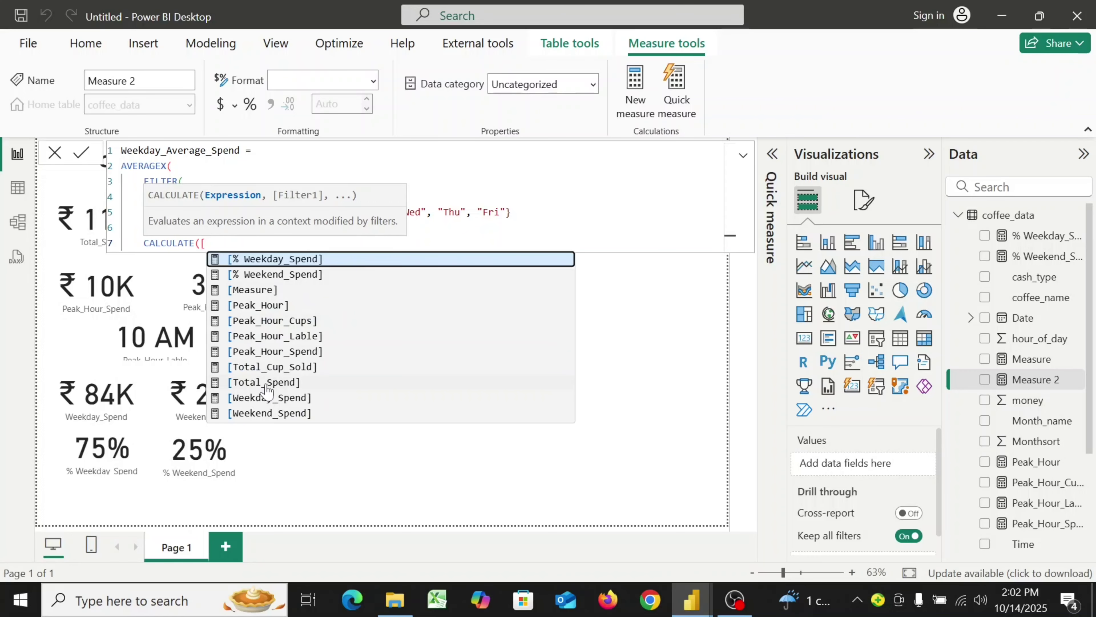
pyautogui.click(266, 383)
pyautogui.write(')')
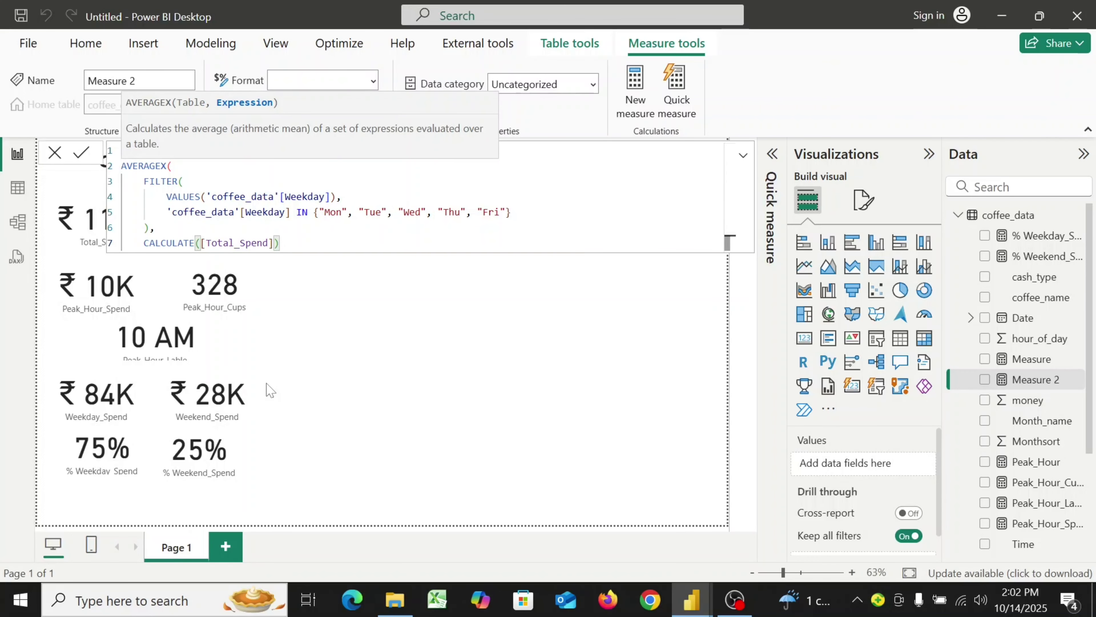
pyautogui.press('Return')
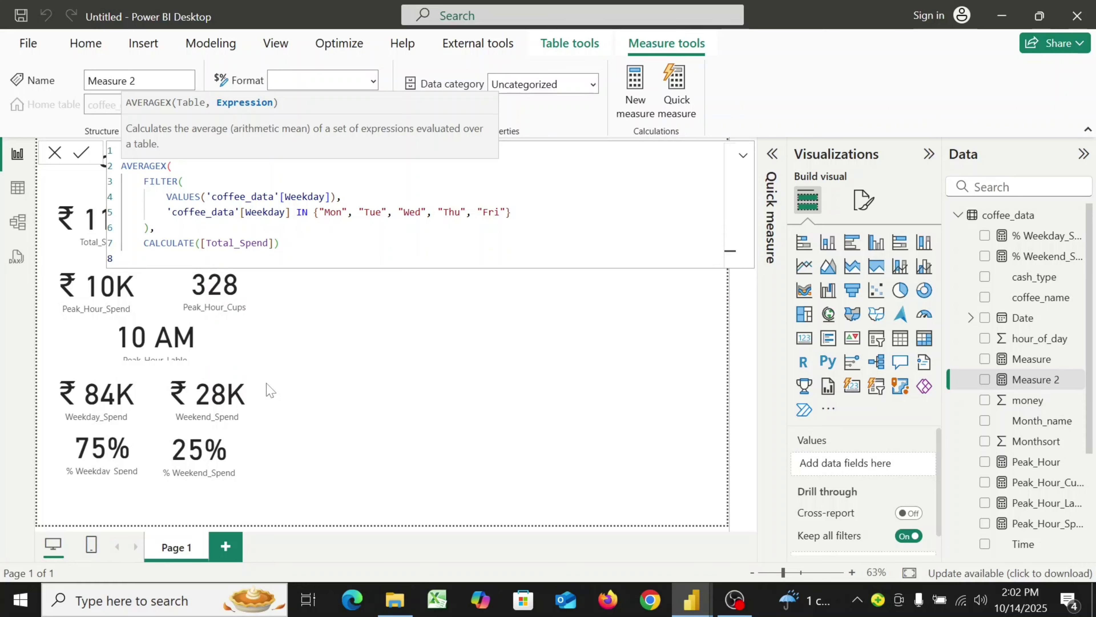
pyautogui.write(')')
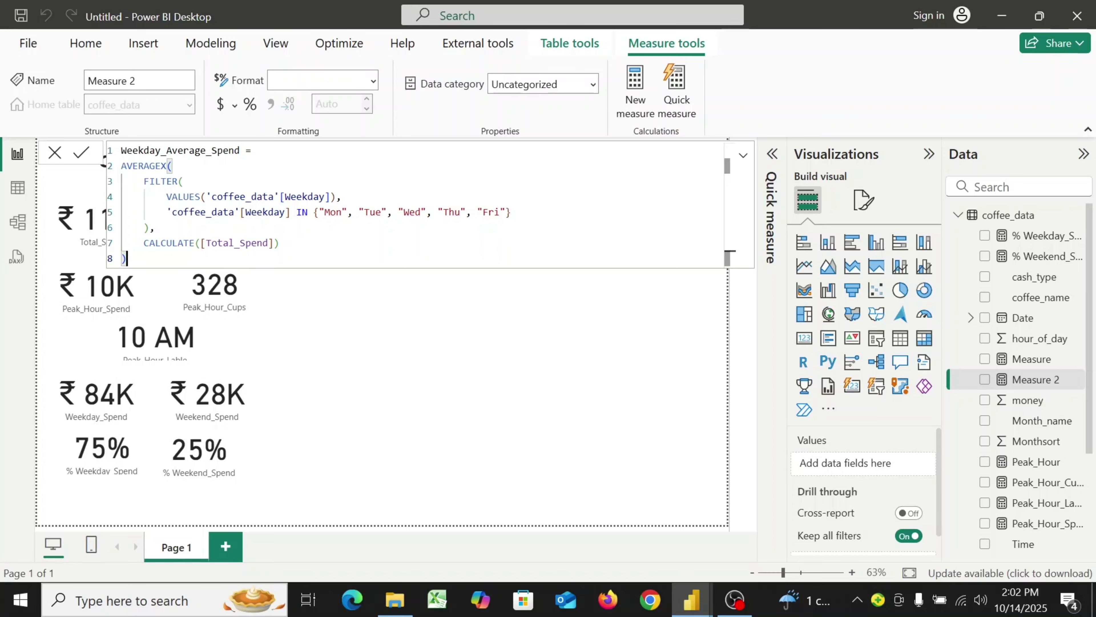
pyautogui.click(80, 164)
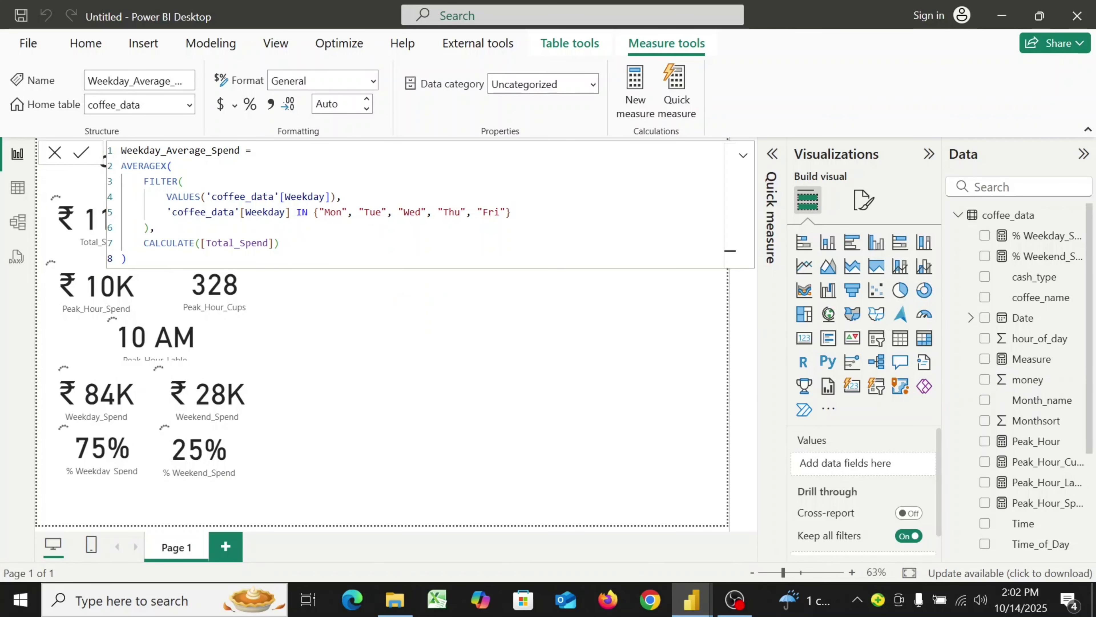
# - Format the Weekday_Average_Spend measure as ₹ Bodo (India) currency and close the formula editor
pyautogui.click(235, 107)
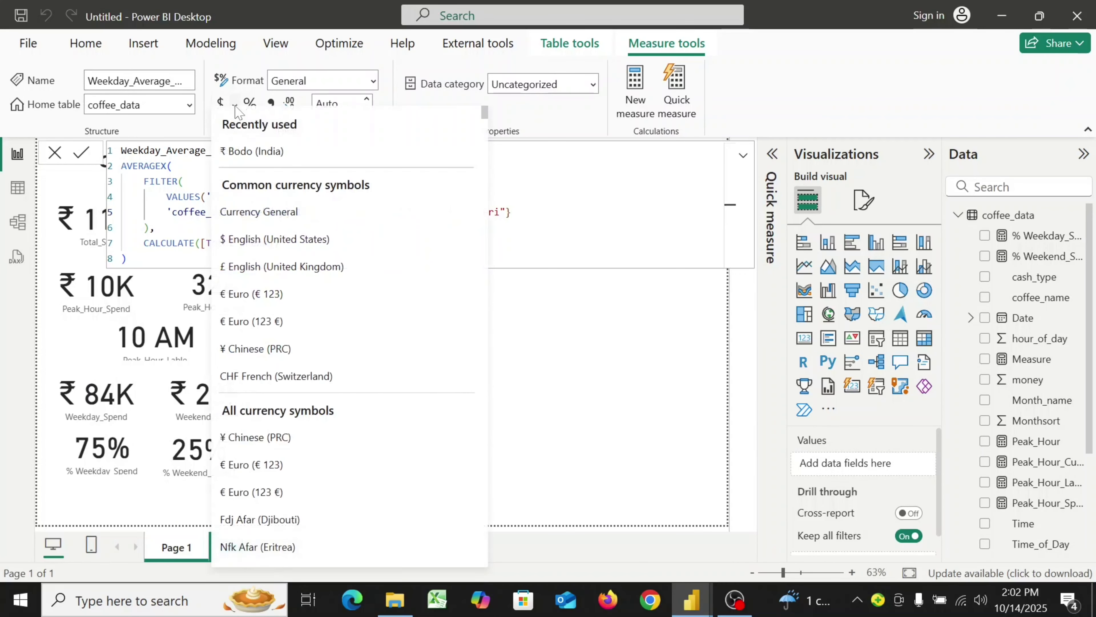
pyautogui.click(262, 167)
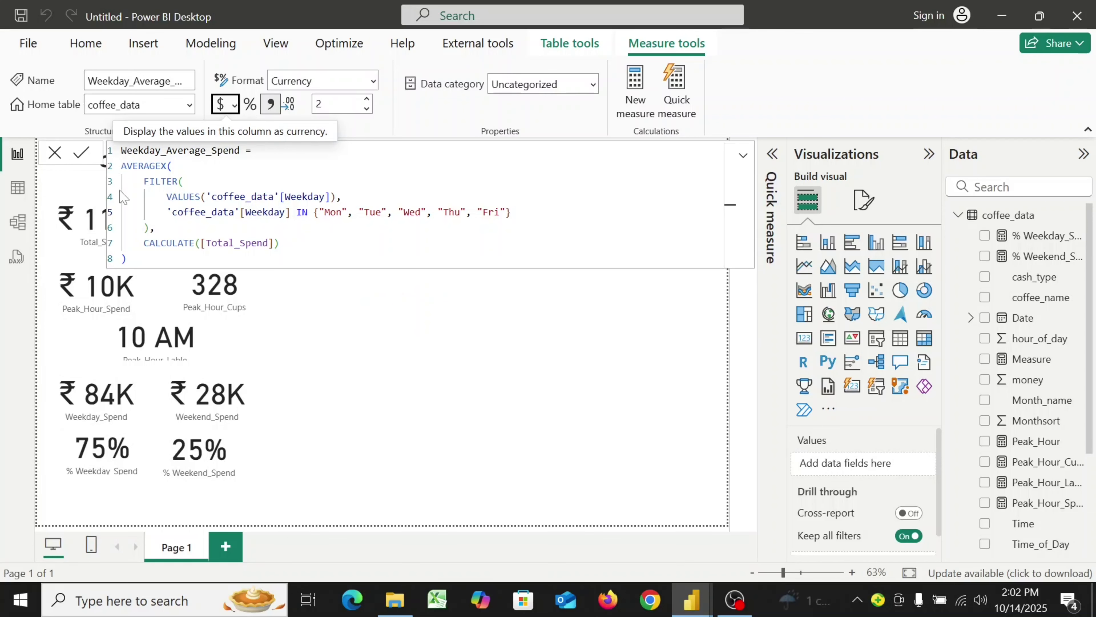
pyautogui.click(55, 156)
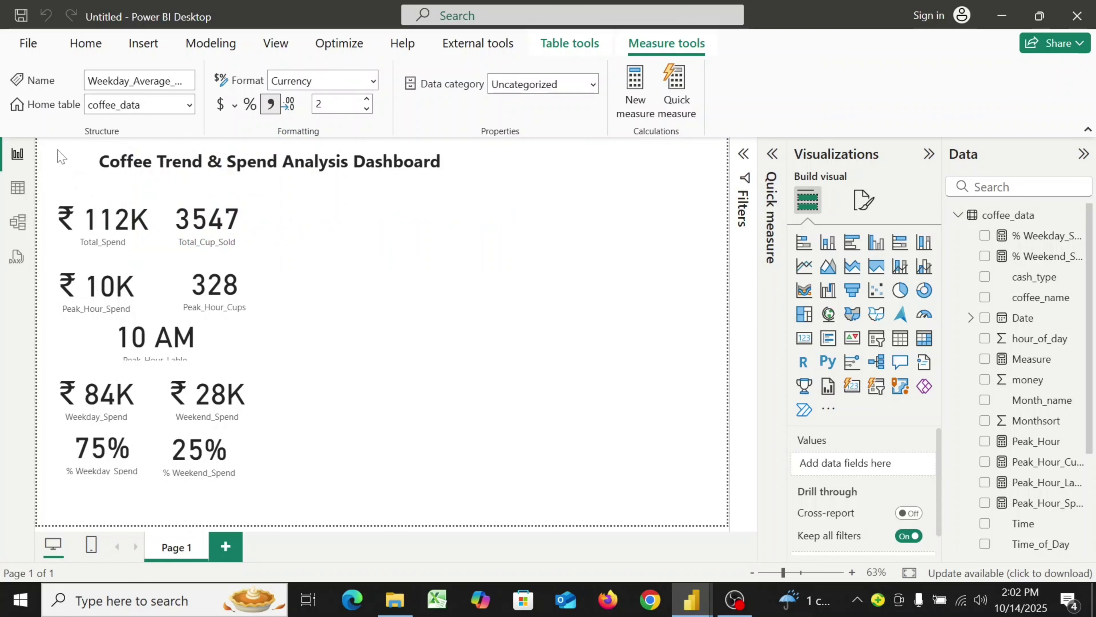
# - Add a small card showing Weekday_Average_Spend beneath the % Weekday_Spend card, wide enough to show its full value
pyautogui.click(803, 341)
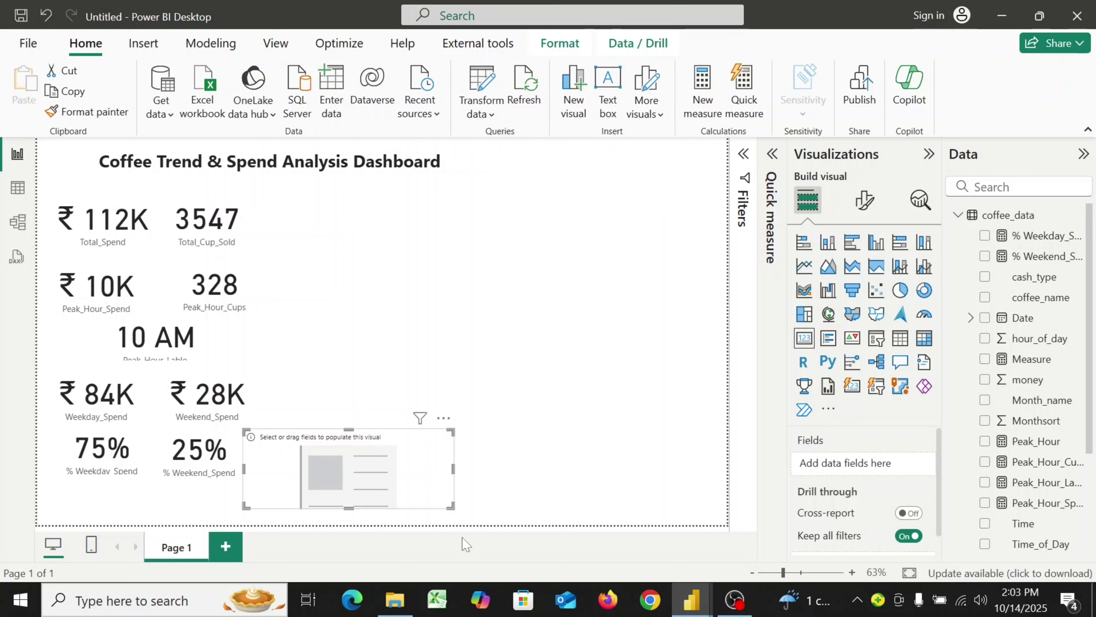
pyautogui.moveTo(451, 507); pyautogui.dragTo(94, 518)
pyautogui.scroll(-3, 1036, 388)
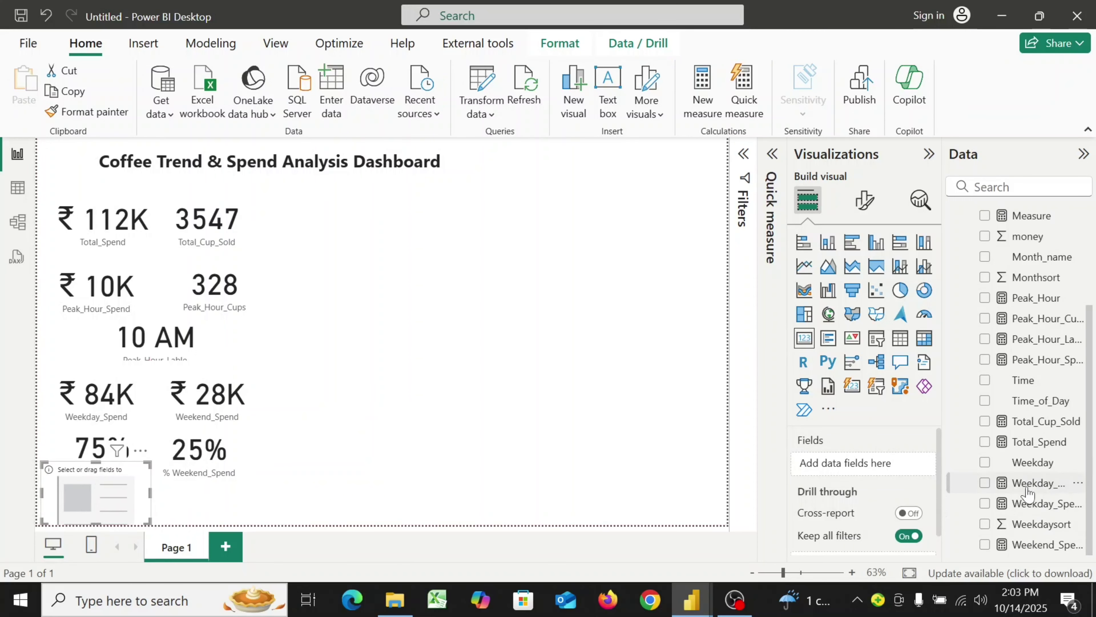
pyautogui.moveTo(1025, 484); pyautogui.dragTo(861, 464)
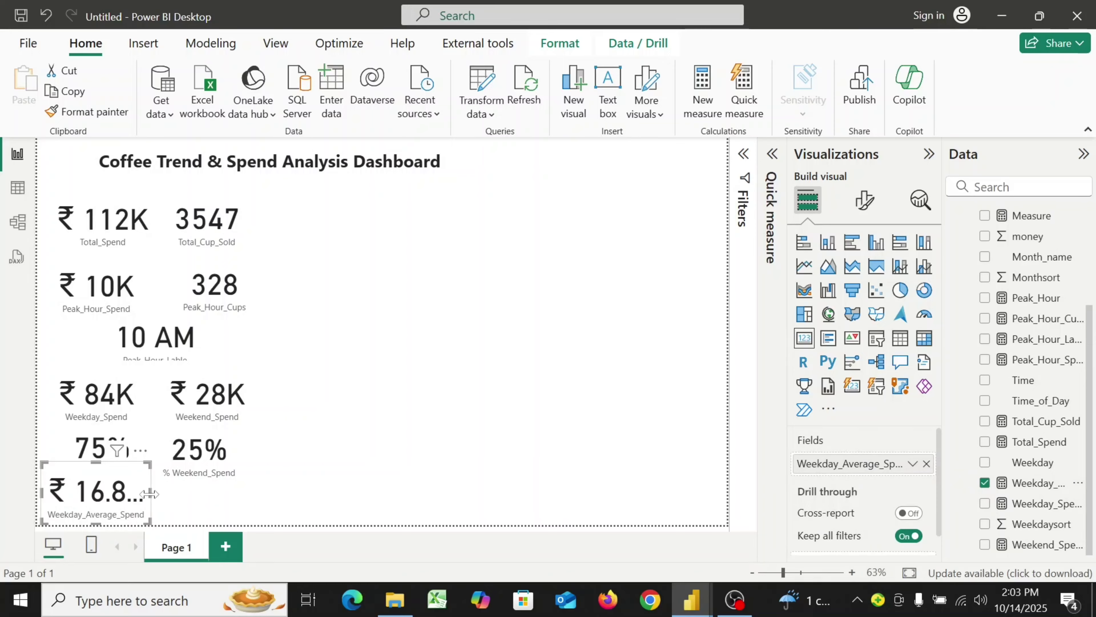
pyautogui.moveTo(150, 493); pyautogui.dragTo(170, 520)
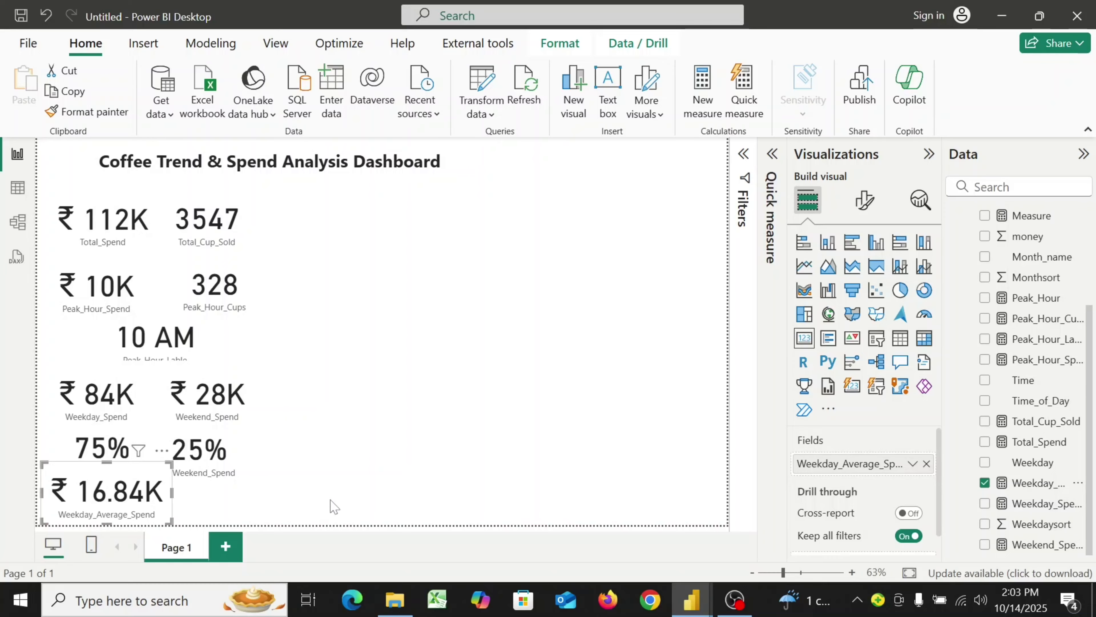
pyautogui.click(406, 481)
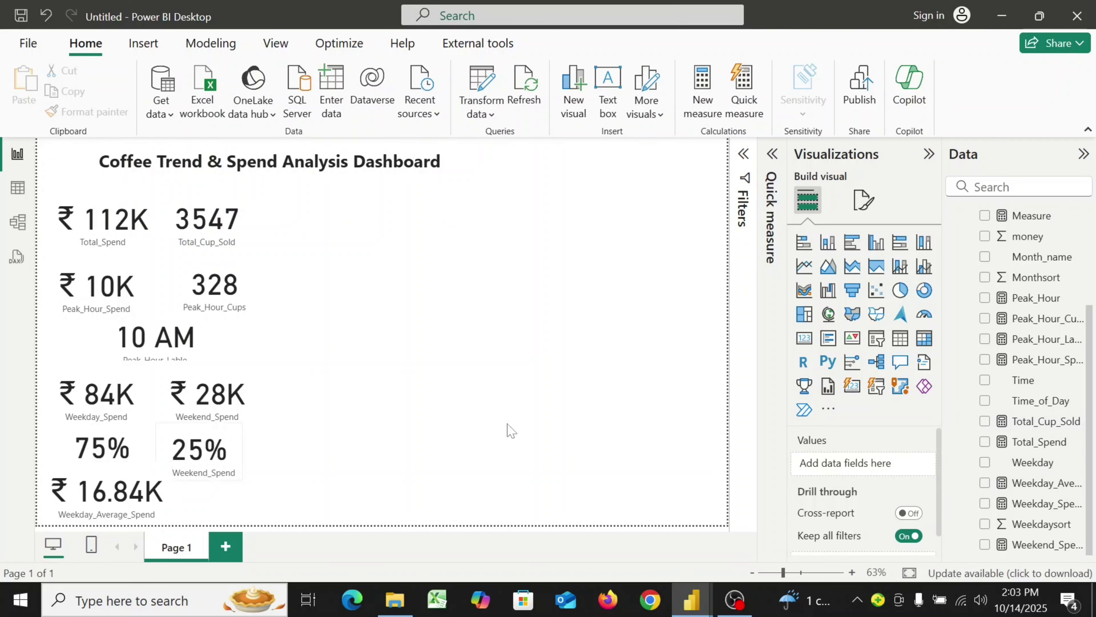
# - Set the Weekday_Average_Spend measure to 0 decimal places and close the formula editor
pyautogui.click(1032, 483)
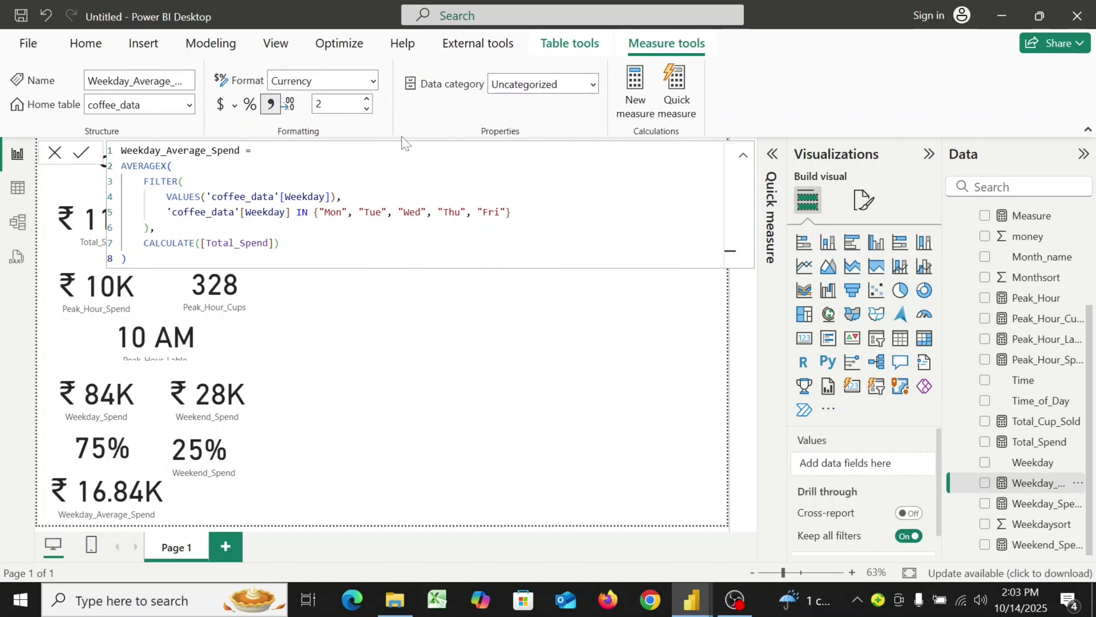
pyautogui.click(328, 104)
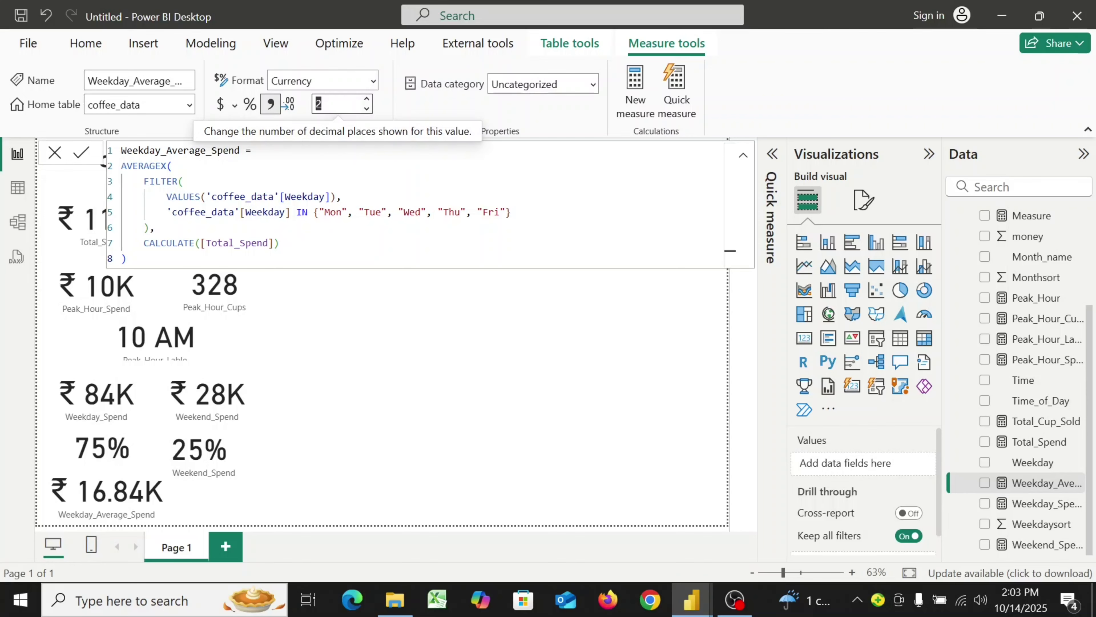
pyautogui.write('0')
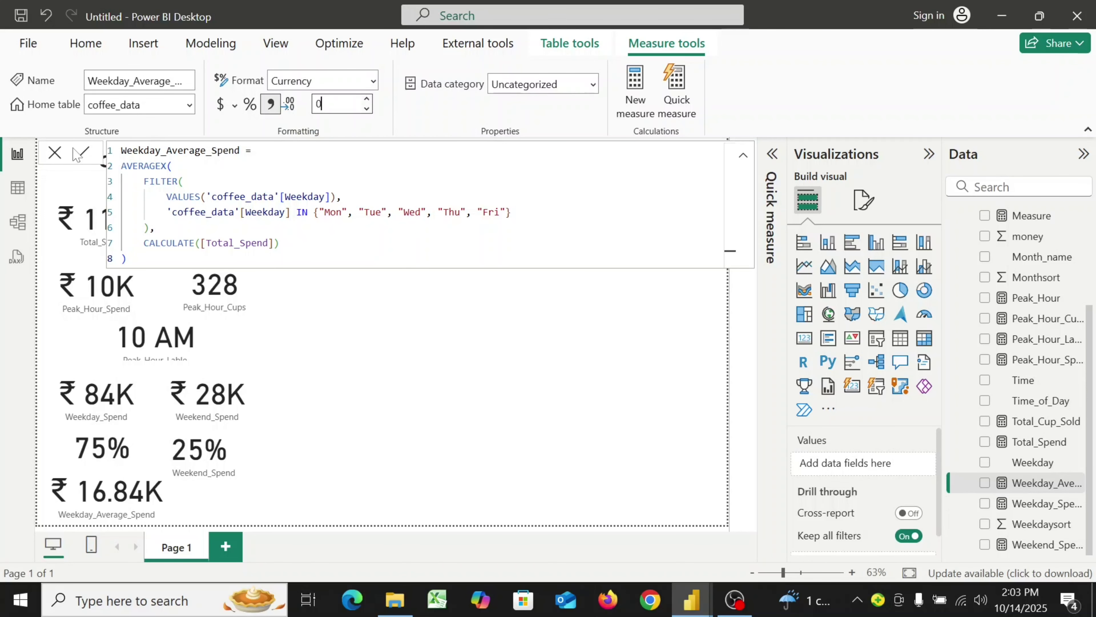
pyautogui.click(82, 154)
pyautogui.click(82, 155)
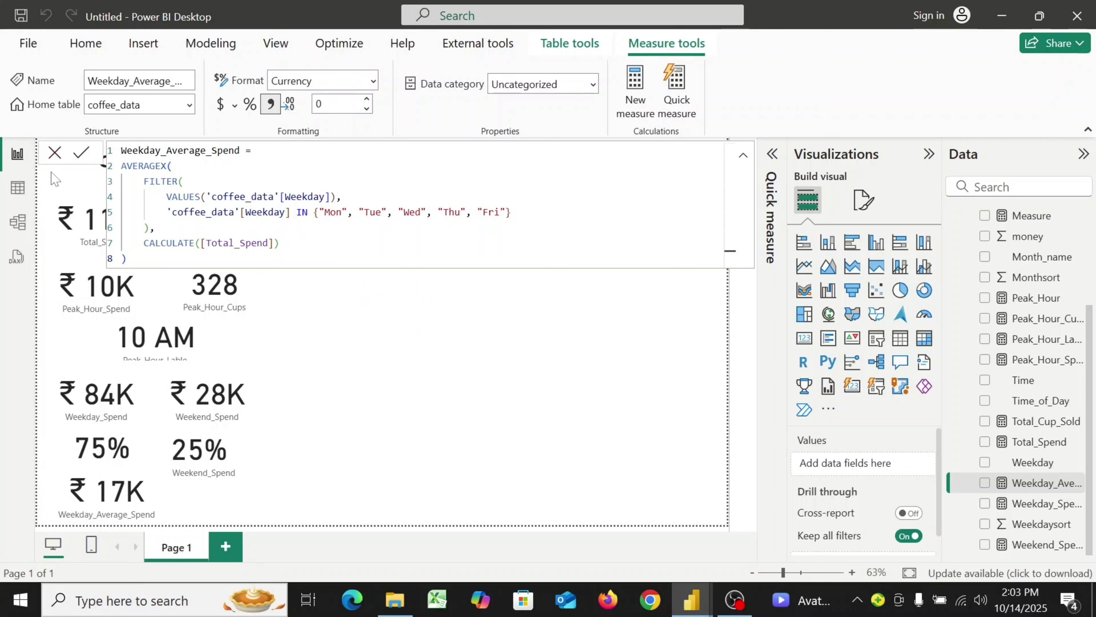
pyautogui.click(54, 154)
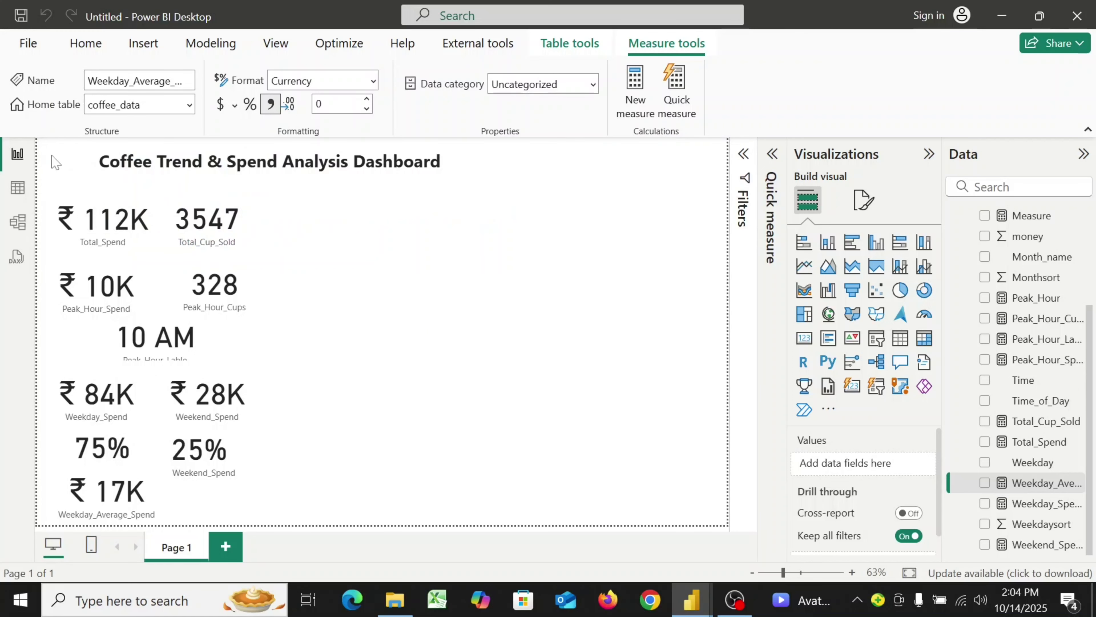
# - Create a new measure named Weekend_Average_Spend and start its expression on a second line
pyautogui.click(633, 116)
pyautogui.click(632, 116)
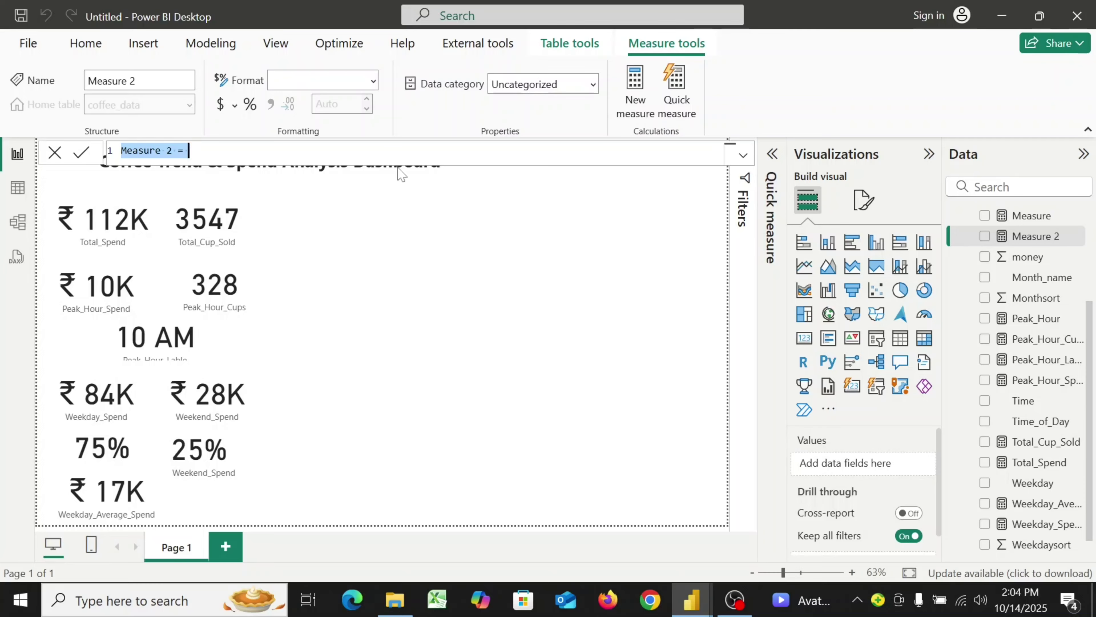
pyautogui.write('Wee')
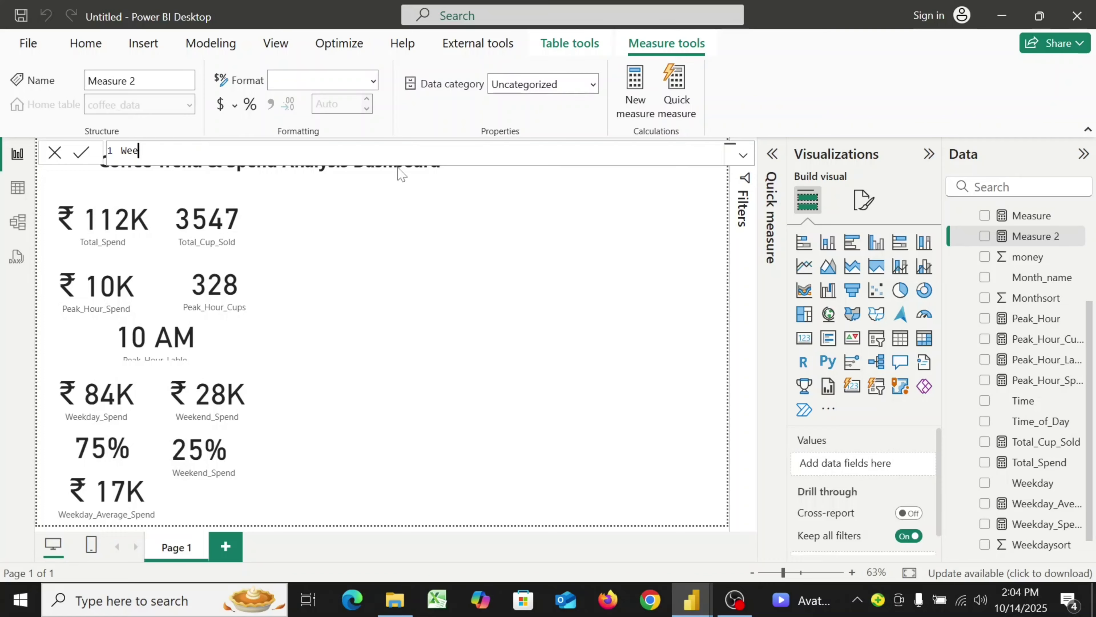
pyautogui.write('kend_A')
pyautogui.write('verage_Spen')
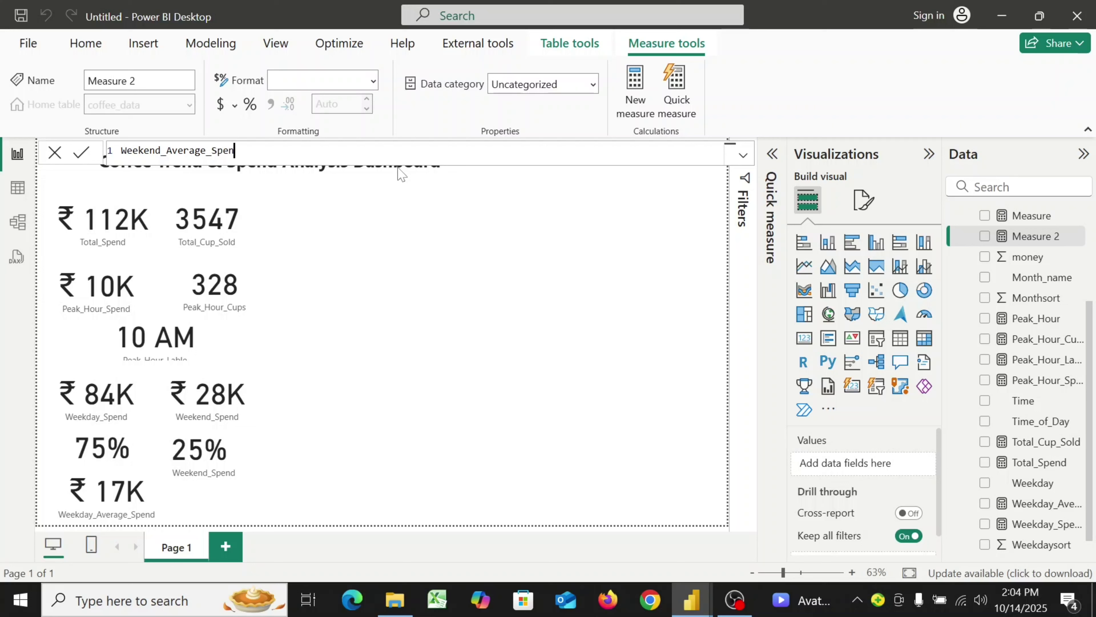
pyautogui.write('d =')
pyautogui.hotkey('shift', 'Return')
# - Open an AVERAGEX function in the Weekend_Average_Spend formula, with its arguments starting on a new line
pyautogui.write('AV')
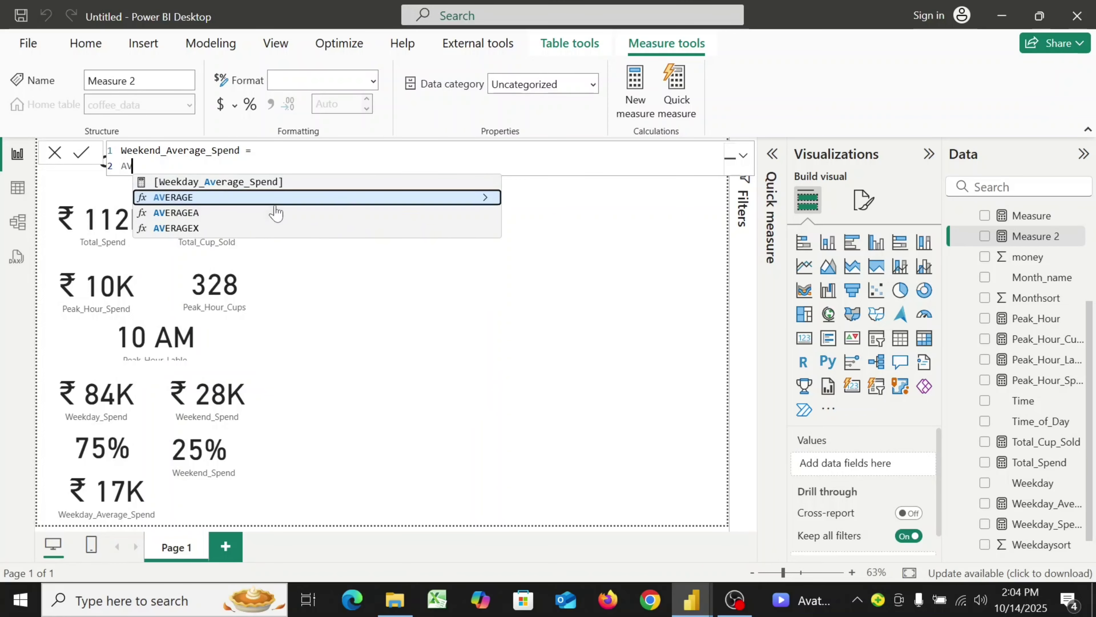
pyautogui.press('BackSpace')
pyautogui.press('BackSpace')
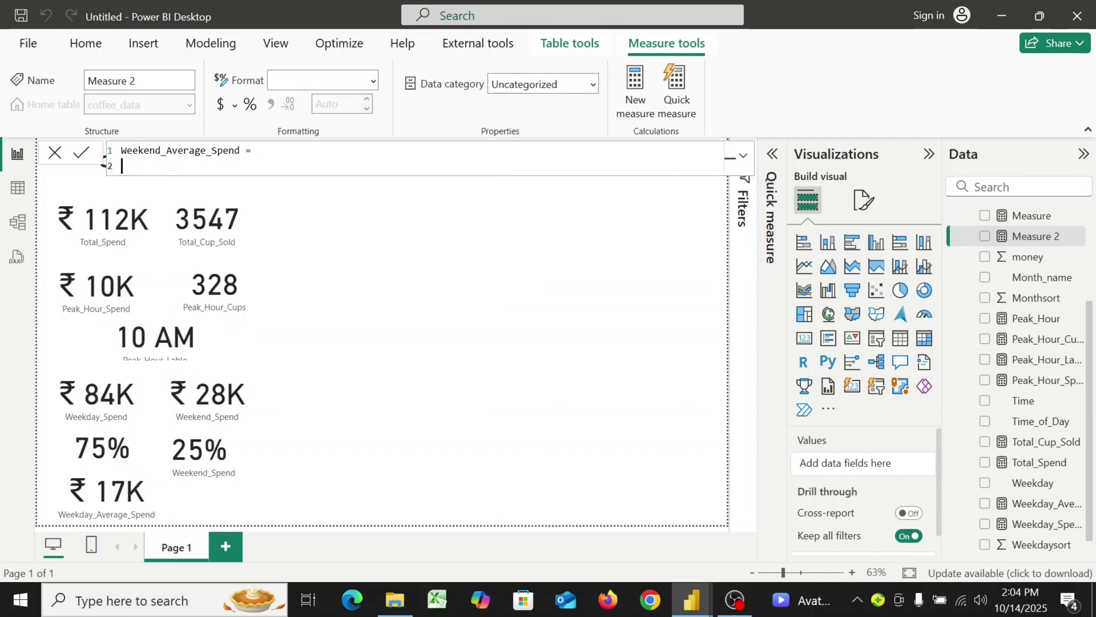
pyautogui.write('AV')
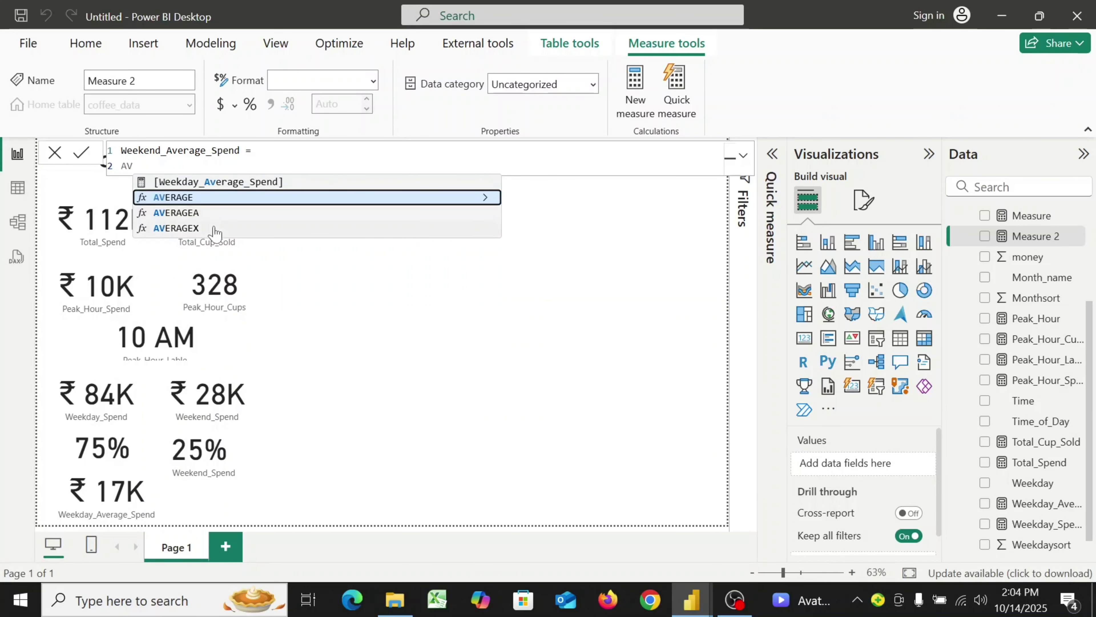
pyautogui.click(214, 228)
pyautogui.hotkey('shift', 'Return')
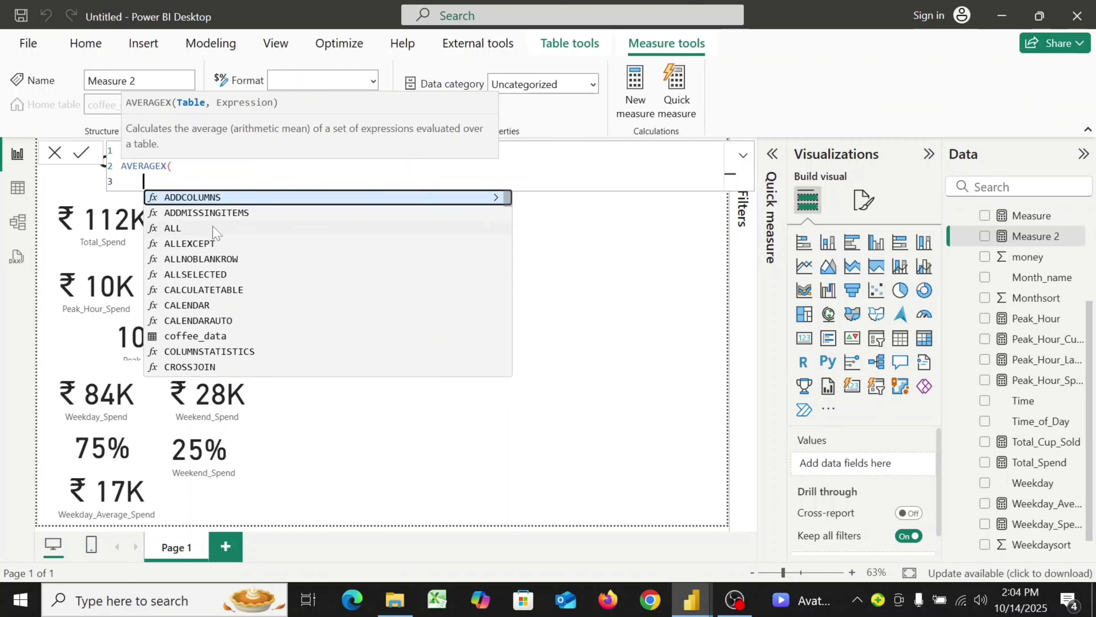
# - Add a FILTER function as the AVERAGEX table argument, with VALUES(coffee_data[Weekday]) as the table it filters
pyautogui.write('FIL')
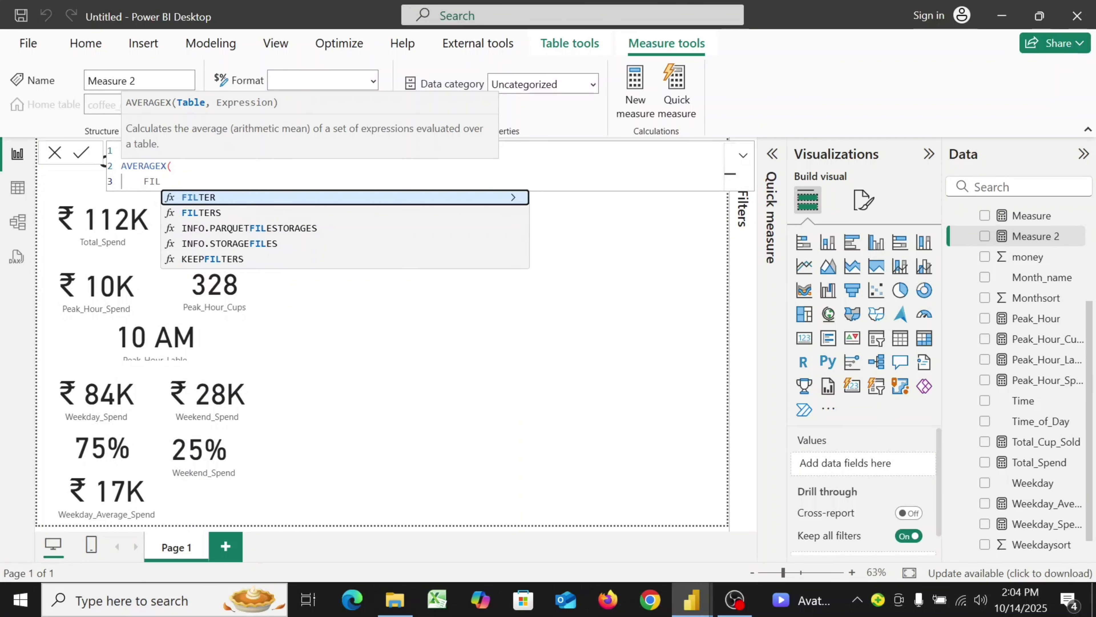
pyautogui.click(243, 198)
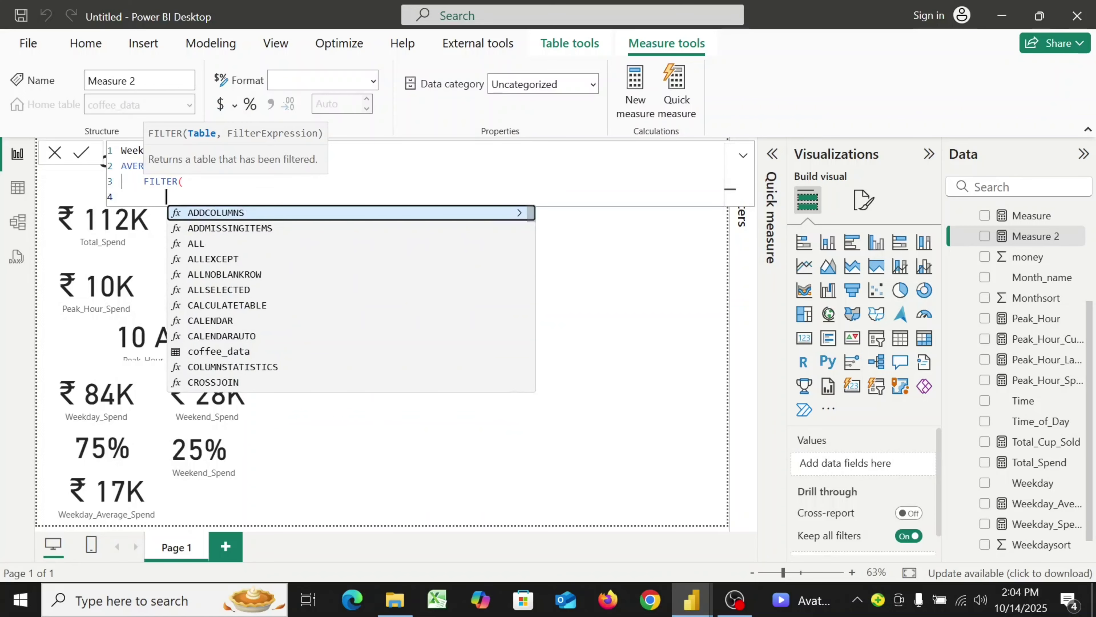
pyautogui.hotkey('shift', 'Return')
pyautogui.write('VAL')
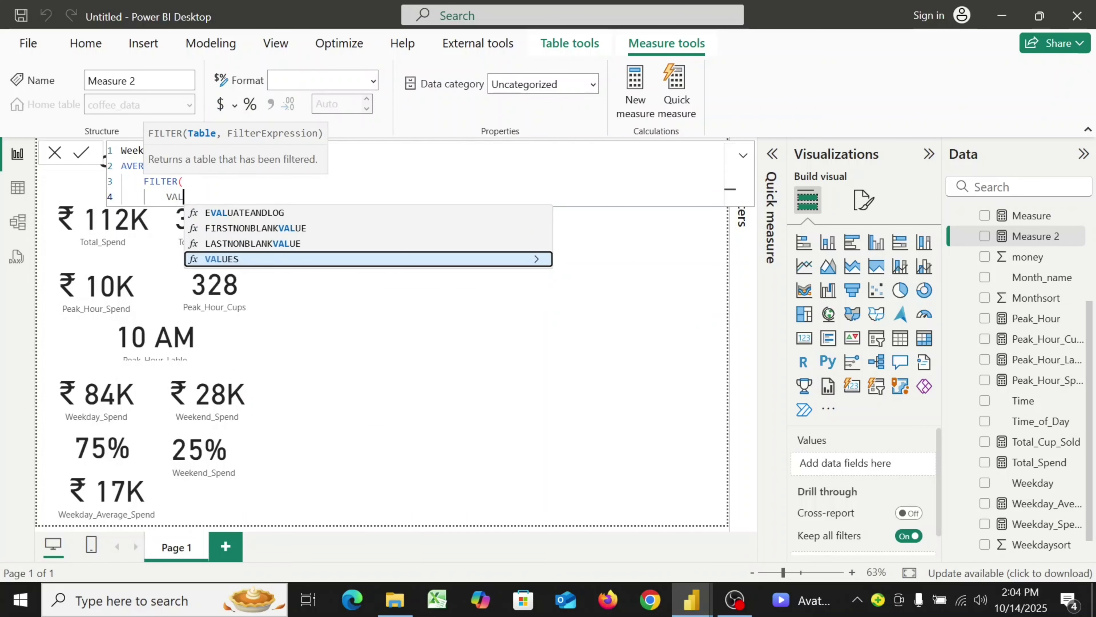
pyautogui.click(254, 259)
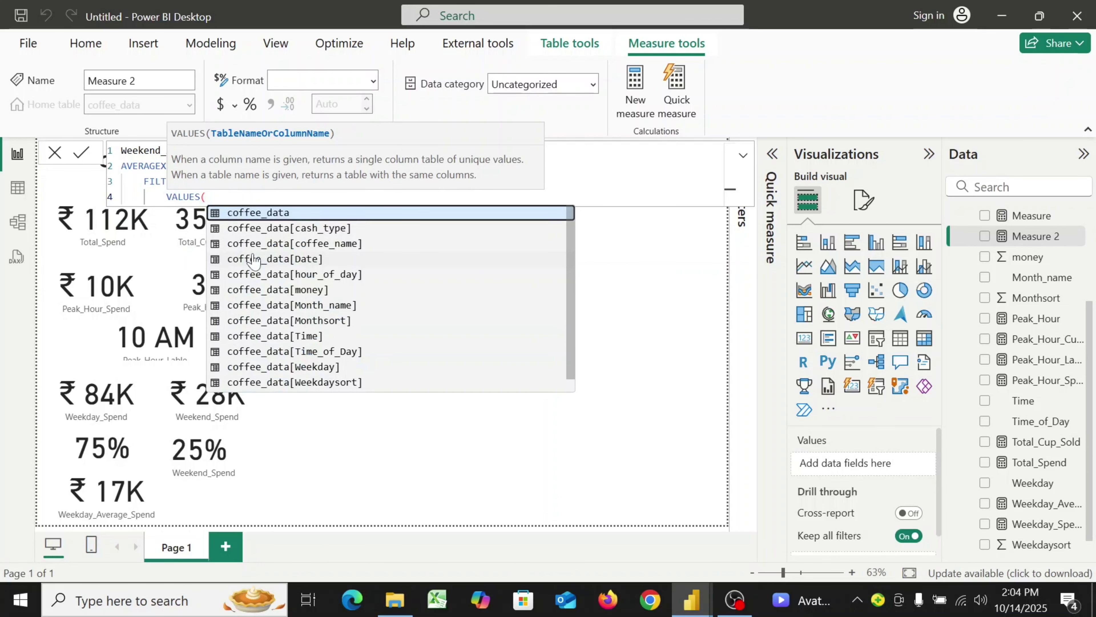
pyautogui.click(301, 367)
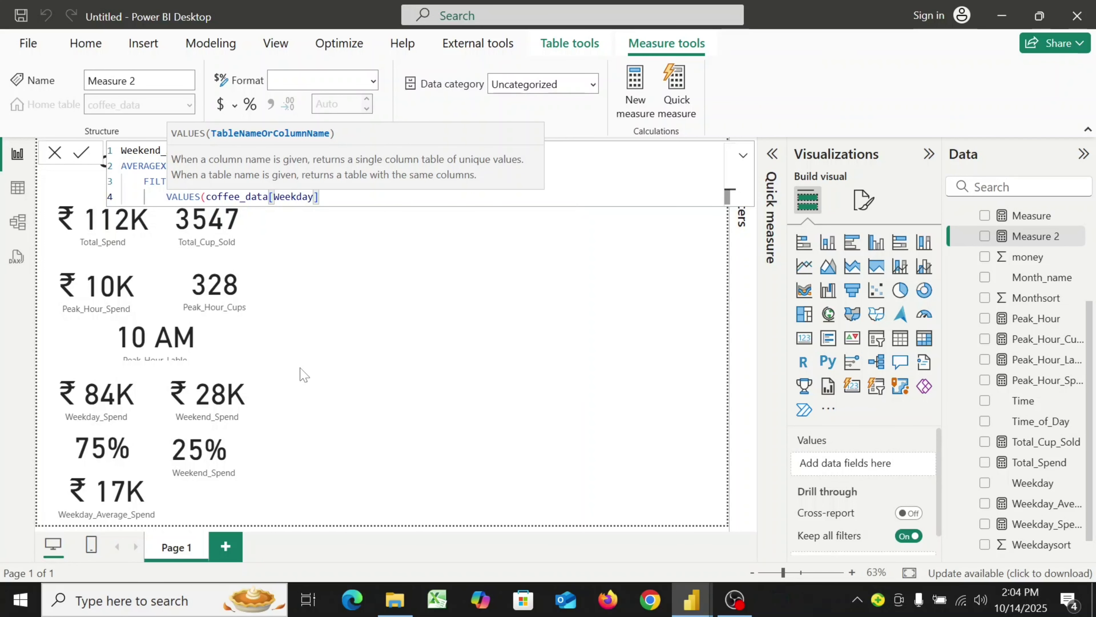
pyautogui.write(')')
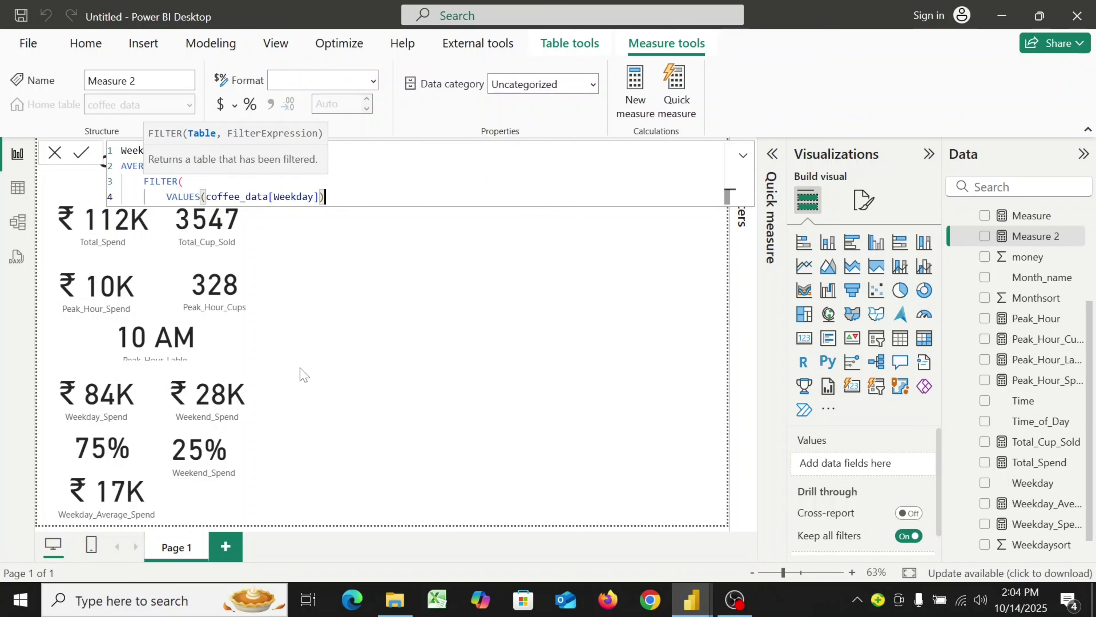
pyautogui.write(',')
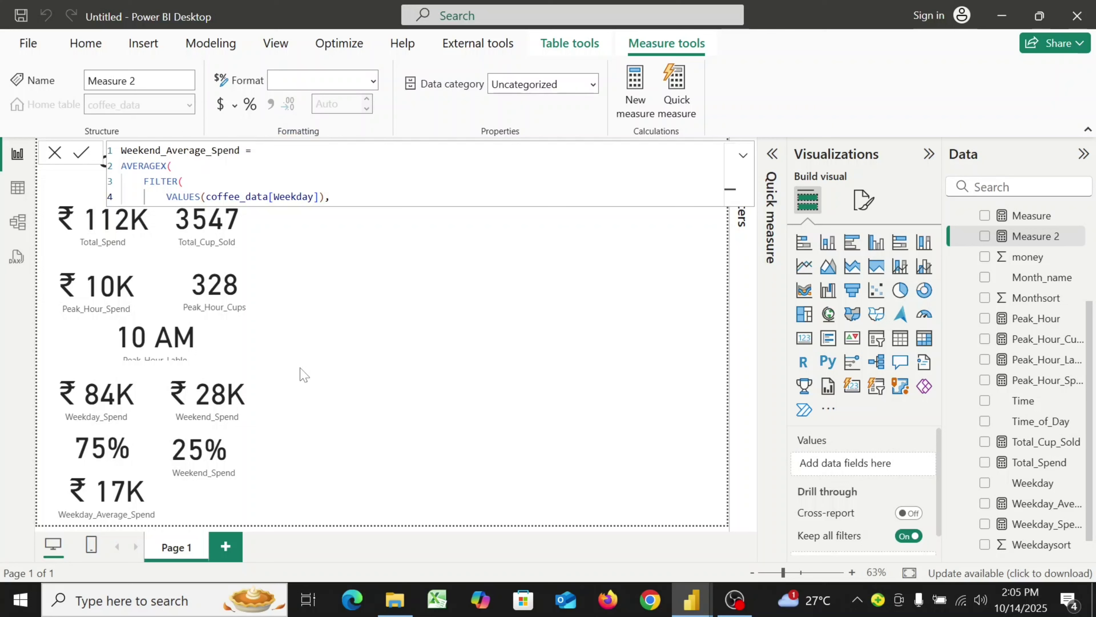
pyautogui.hotkey('shift', 'Return')
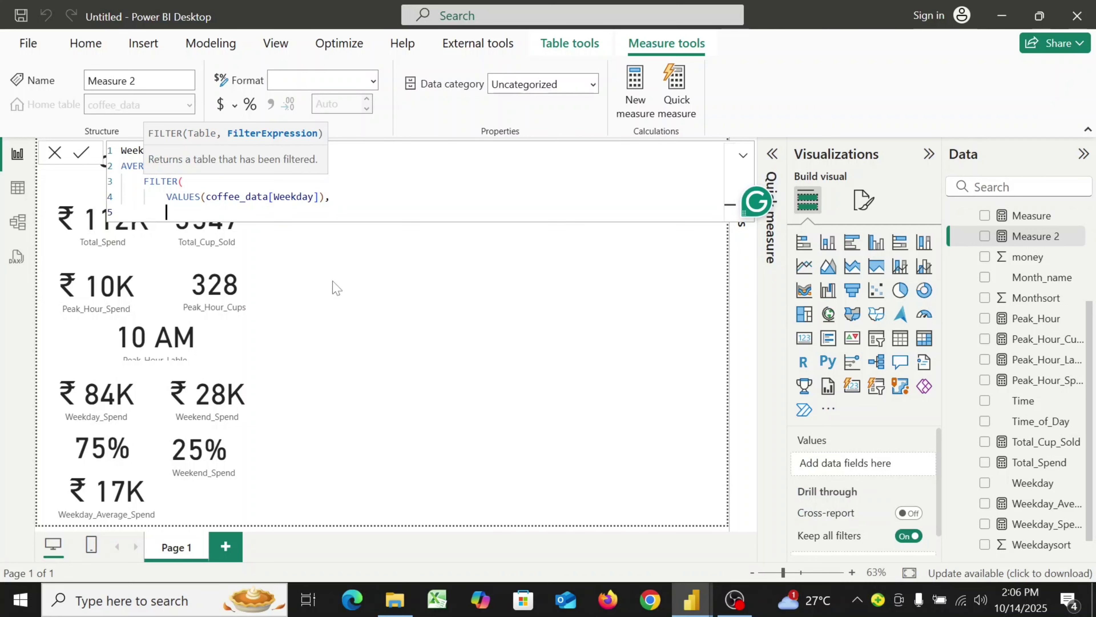
# - Add the filter condition 'coffee_data'[Weekday] IN {"Sat", "Sun"} and close the FILTER function with a parenthesis and comma
pyautogui.write("'")
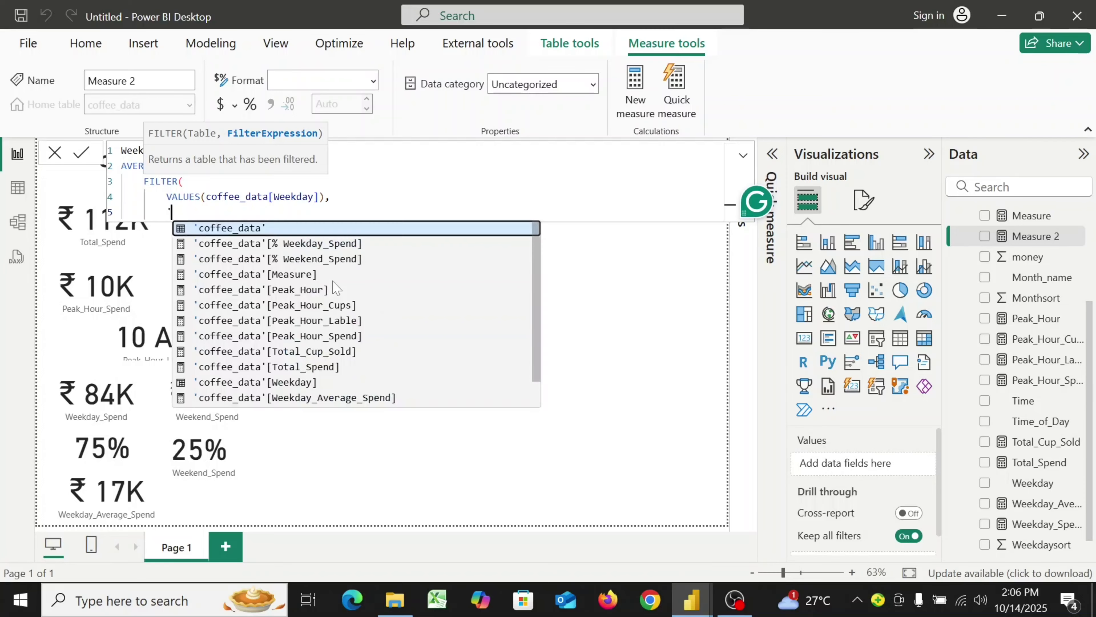
pyautogui.click(290, 383)
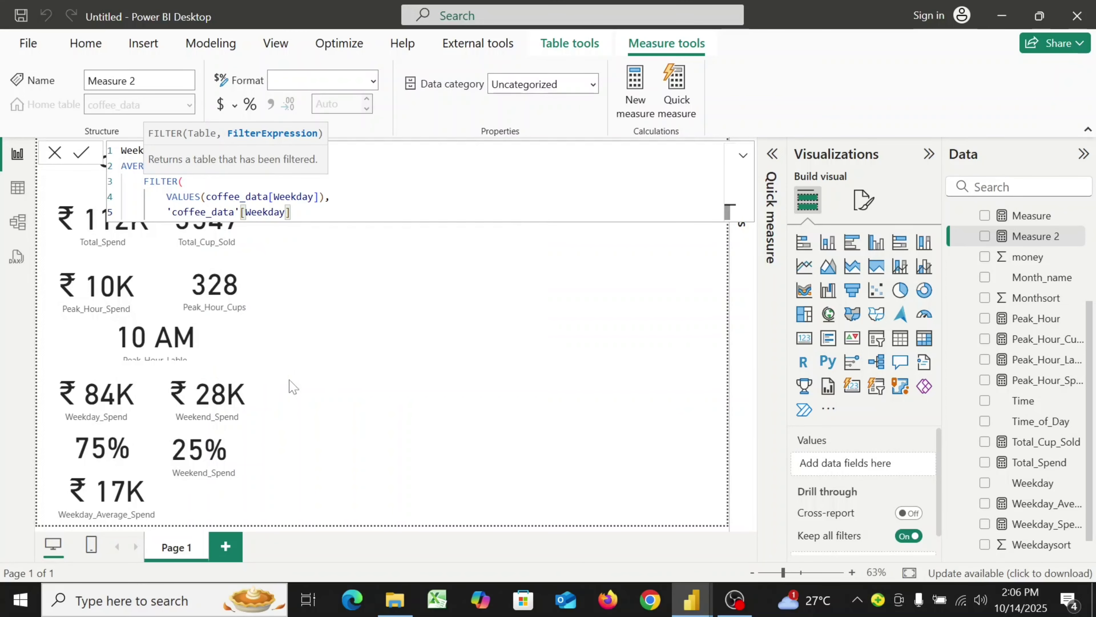
pyautogui.write('IN')
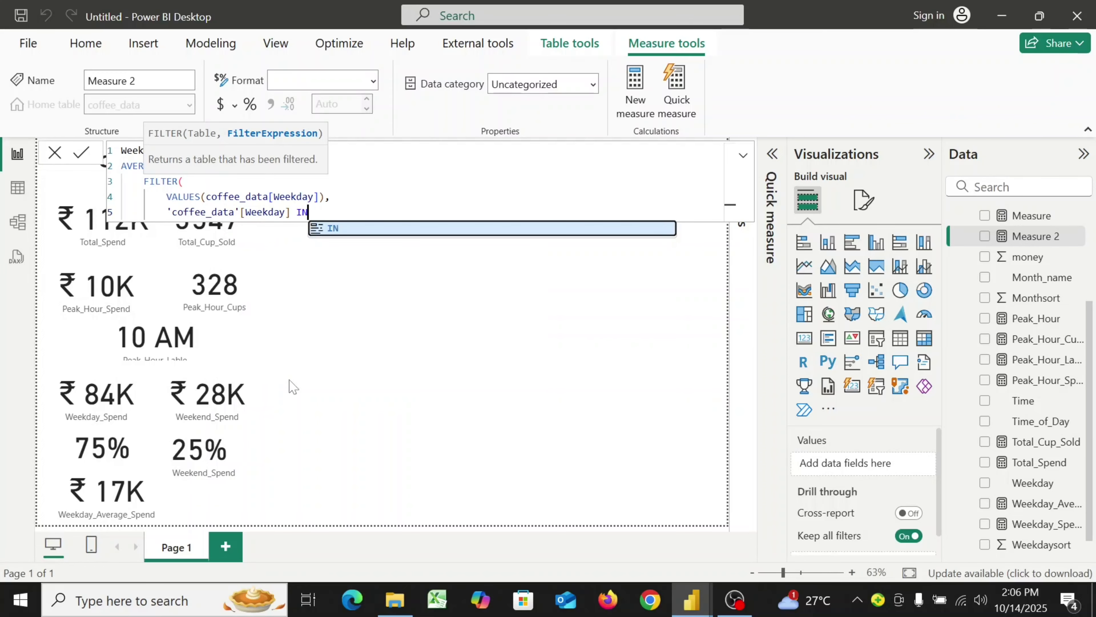
pyautogui.click(394, 233)
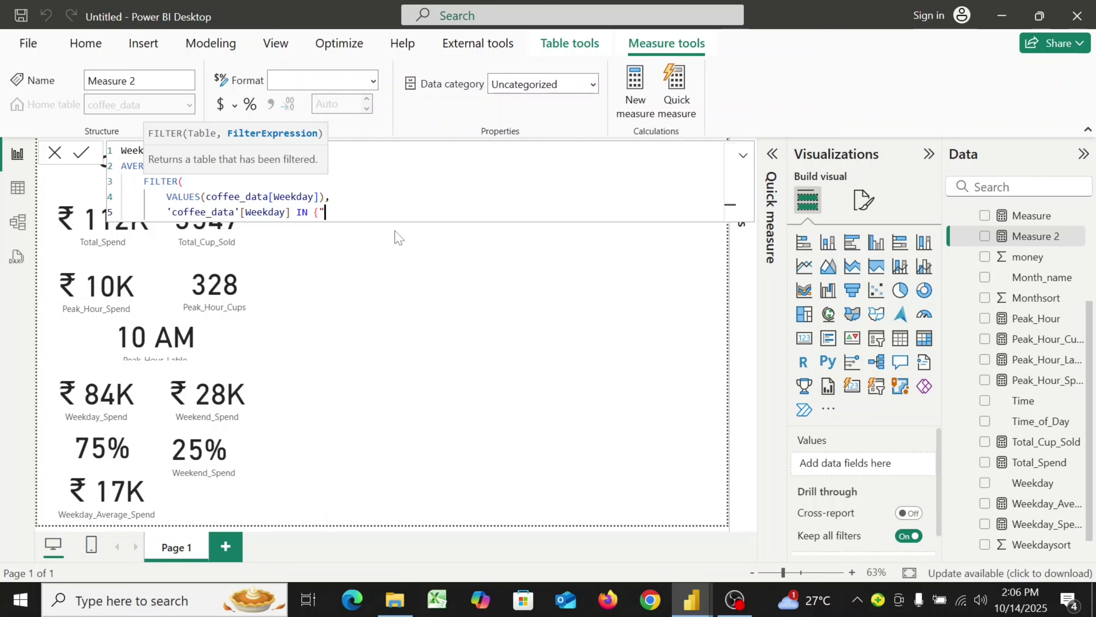
pyautogui.write('{"AS')
pyautogui.press('BackSpace')
pyautogui.press('BackSpace')
pyautogui.write('S')
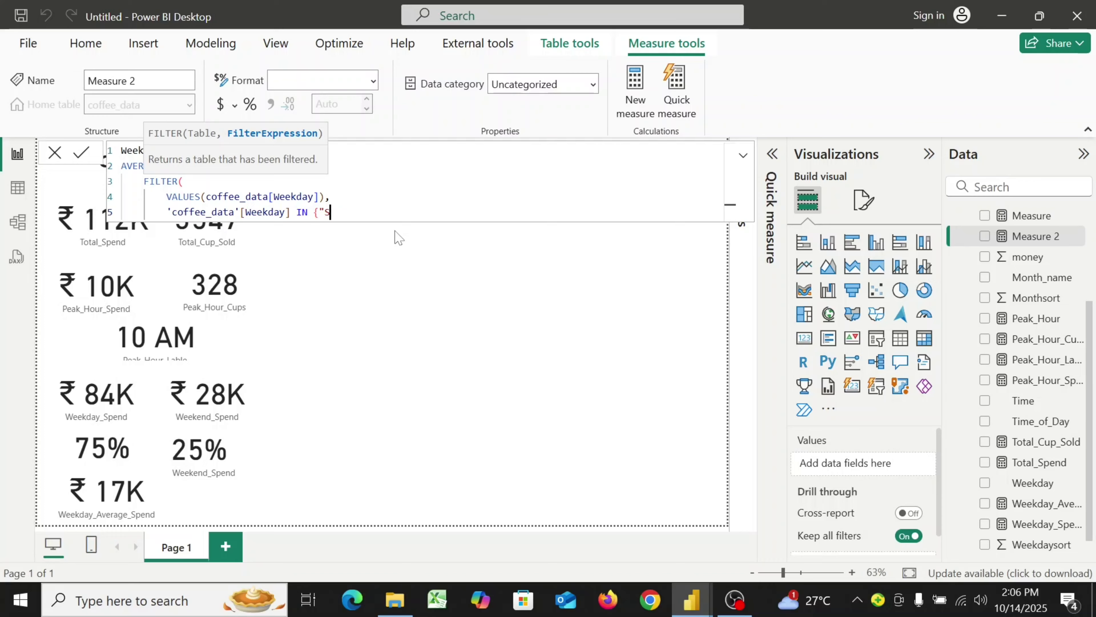
pyautogui.write('Aat", "')
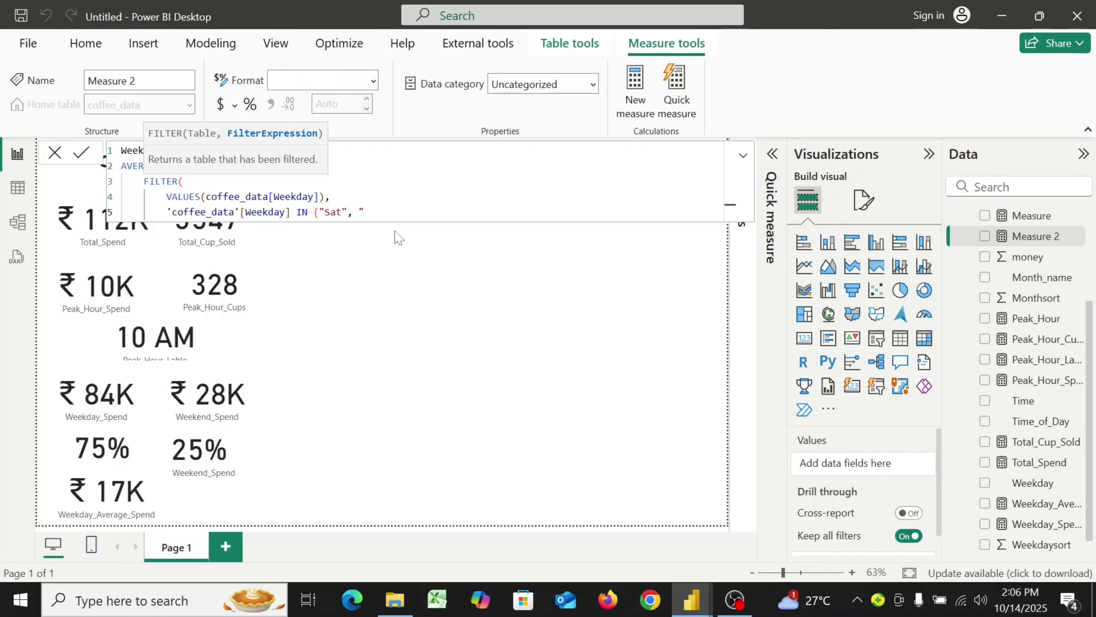
pyautogui.write('Sun"}')
pyautogui.hotkey('shift', 'Return')
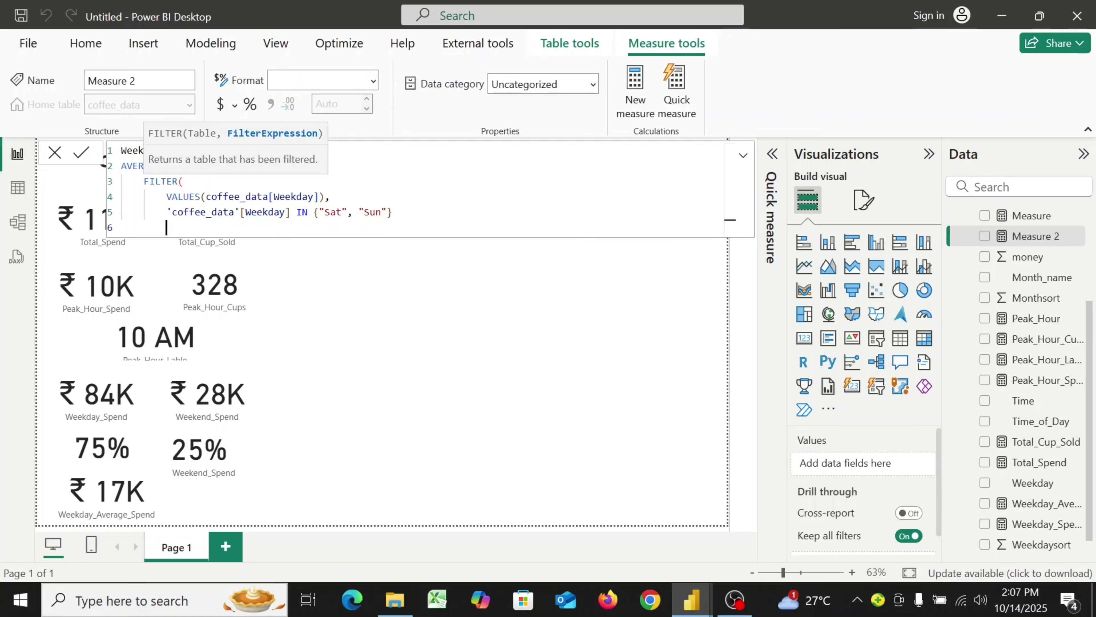
pyautogui.write(')')
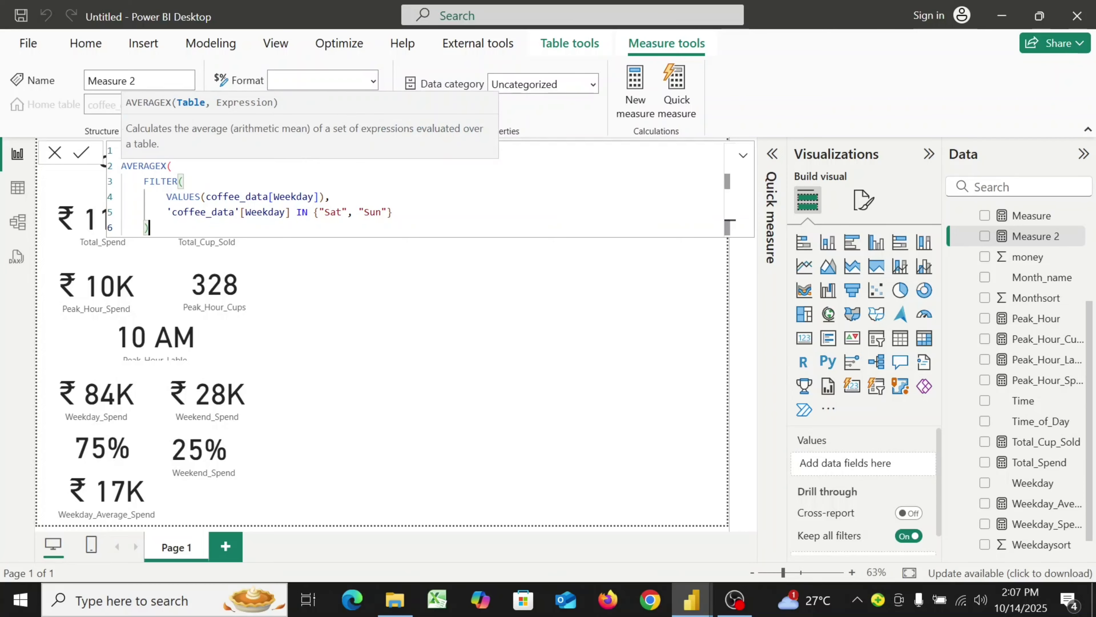
pyautogui.write(',')
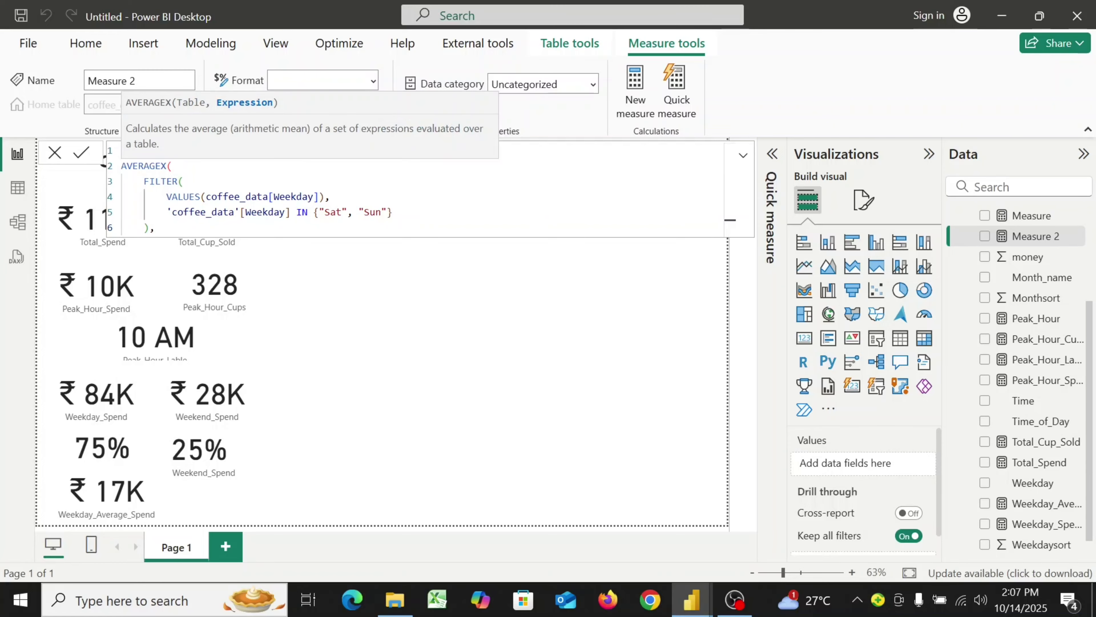
# - Complete AVERAGEX with CALCULATE([Total_Spend]) and a closing parenthesis on its own line, and commit the Weekend_Average_Spend measure
pyautogui.hotkey('shift', 'Return')
pyautogui.write('cal')
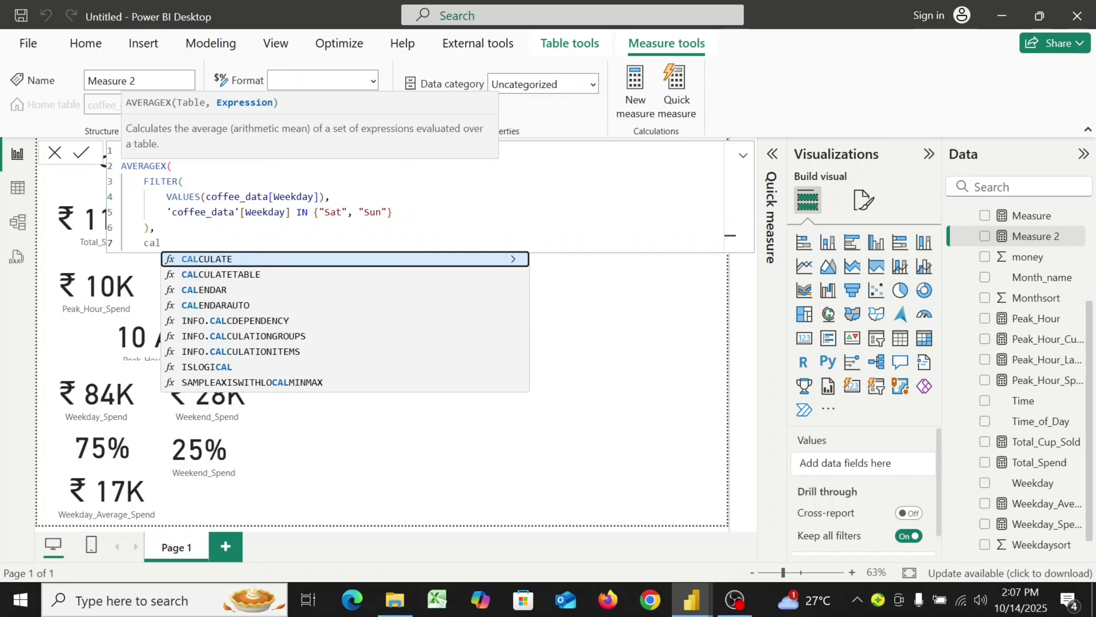
pyautogui.click(301, 260)
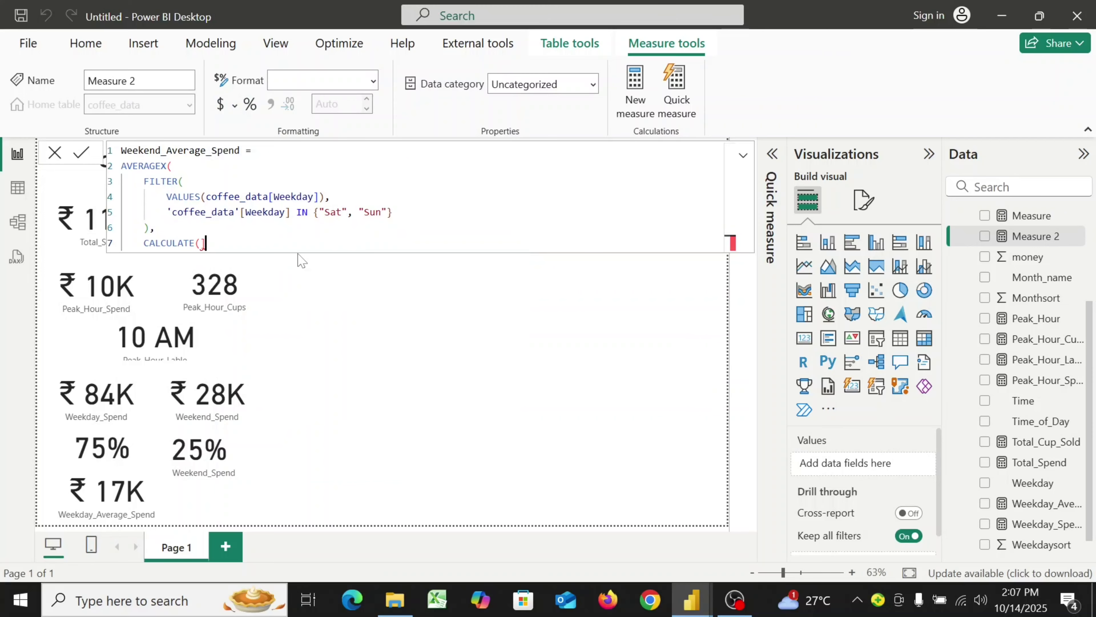
pyautogui.write('[')
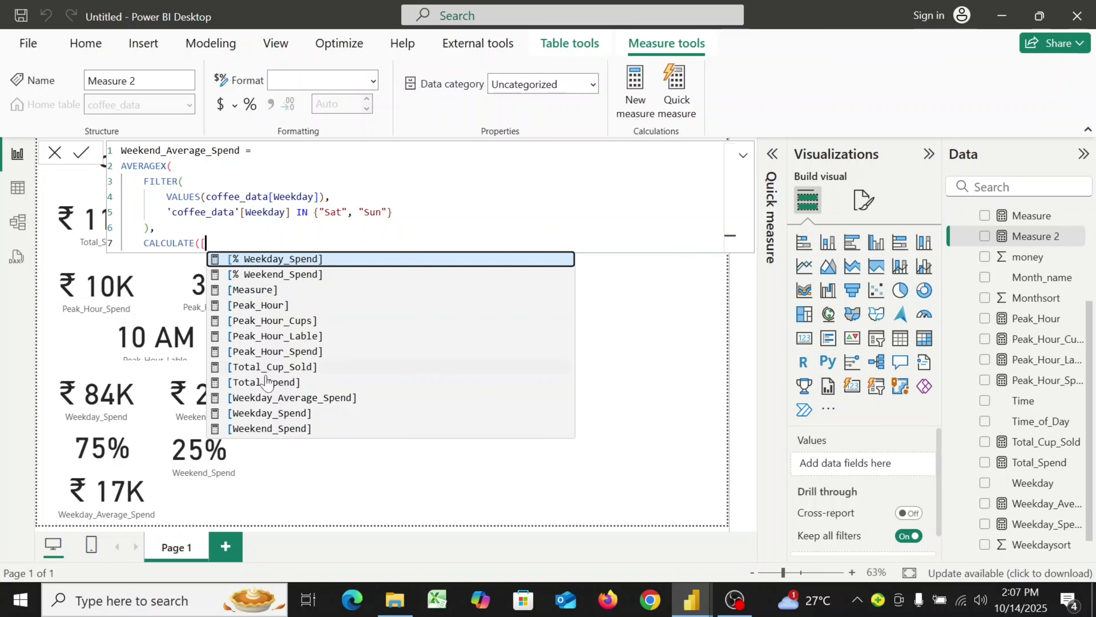
pyautogui.click(270, 382)
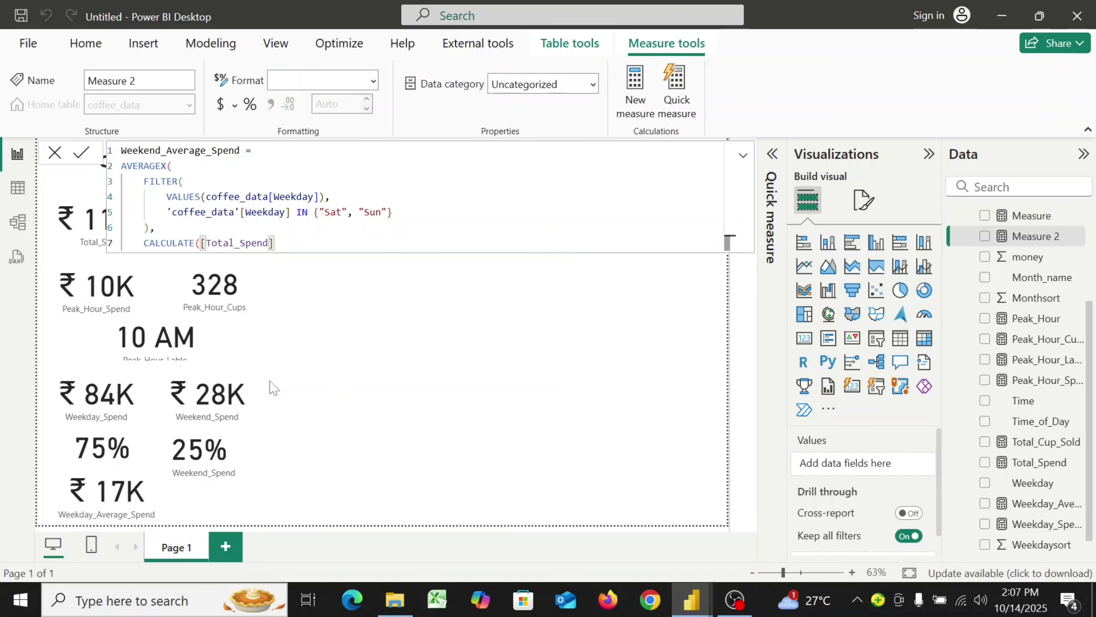
pyautogui.write(')')
pyautogui.press('Return')
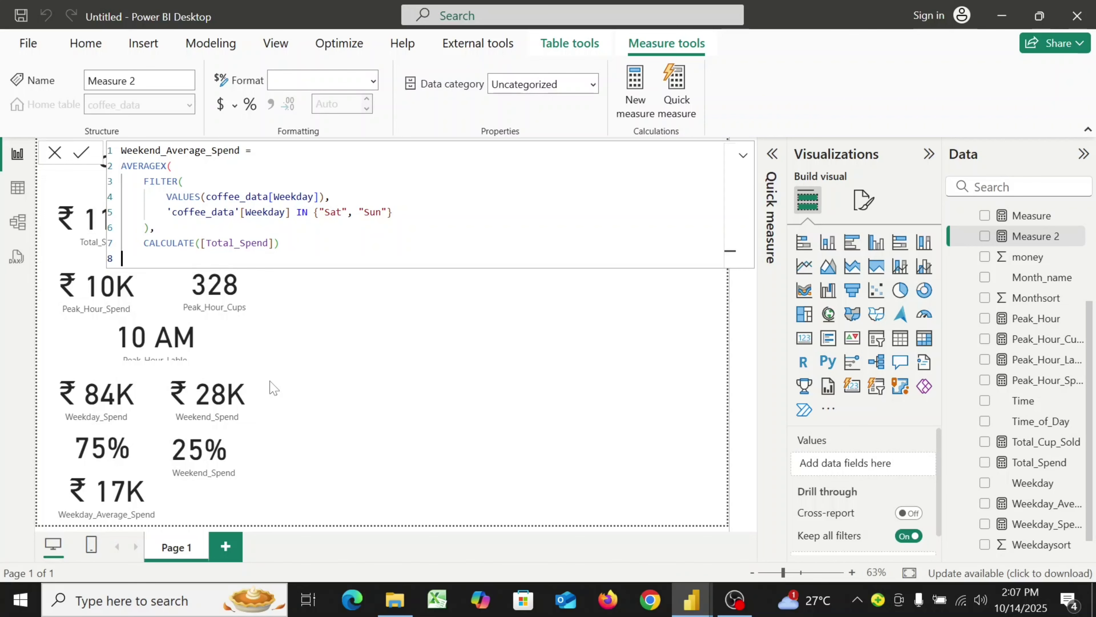
pyautogui.write(')')
# - Format the Weekend_Average_Spend measure as ₹ Bodo (India) currency with 0 decimal places
pyautogui.click(235, 108)
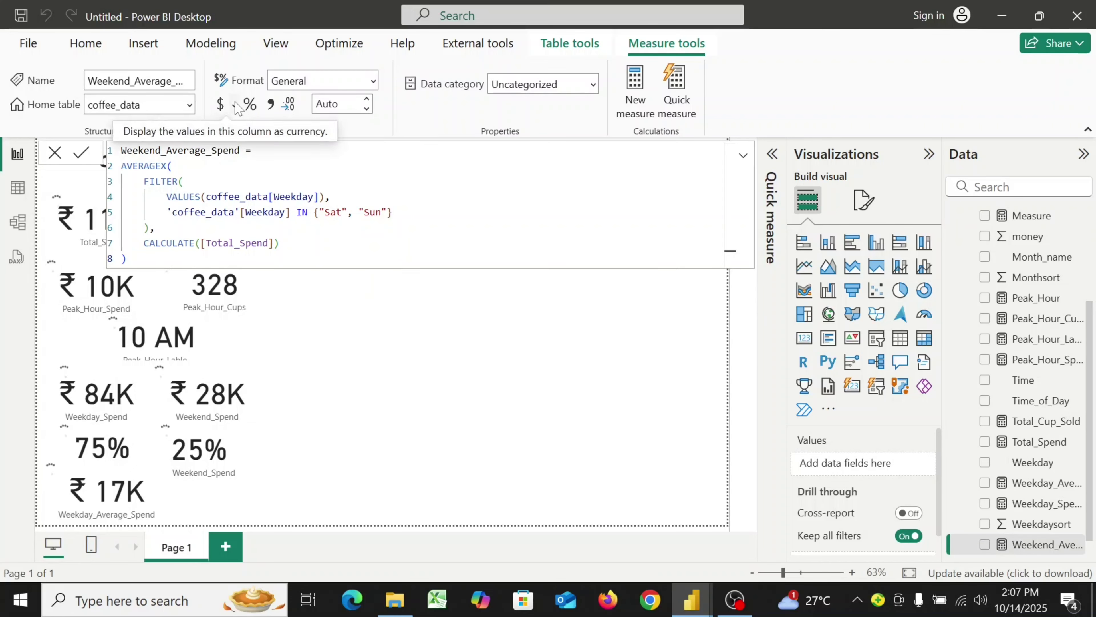
pyautogui.click(235, 108)
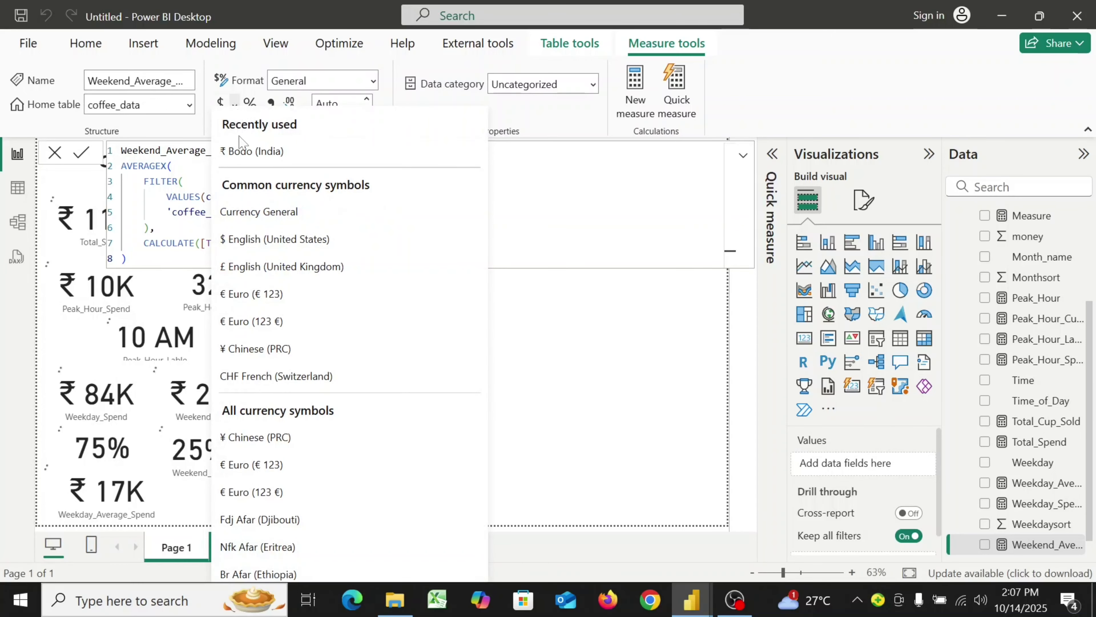
pyautogui.click(244, 150)
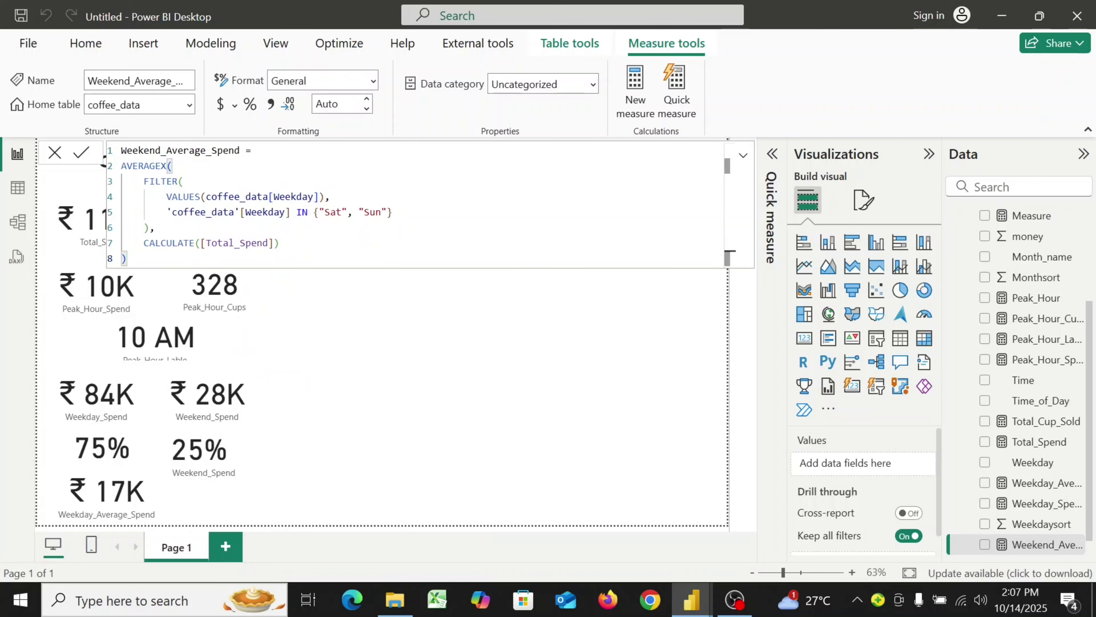
pyautogui.click(234, 106)
pyautogui.click(242, 151)
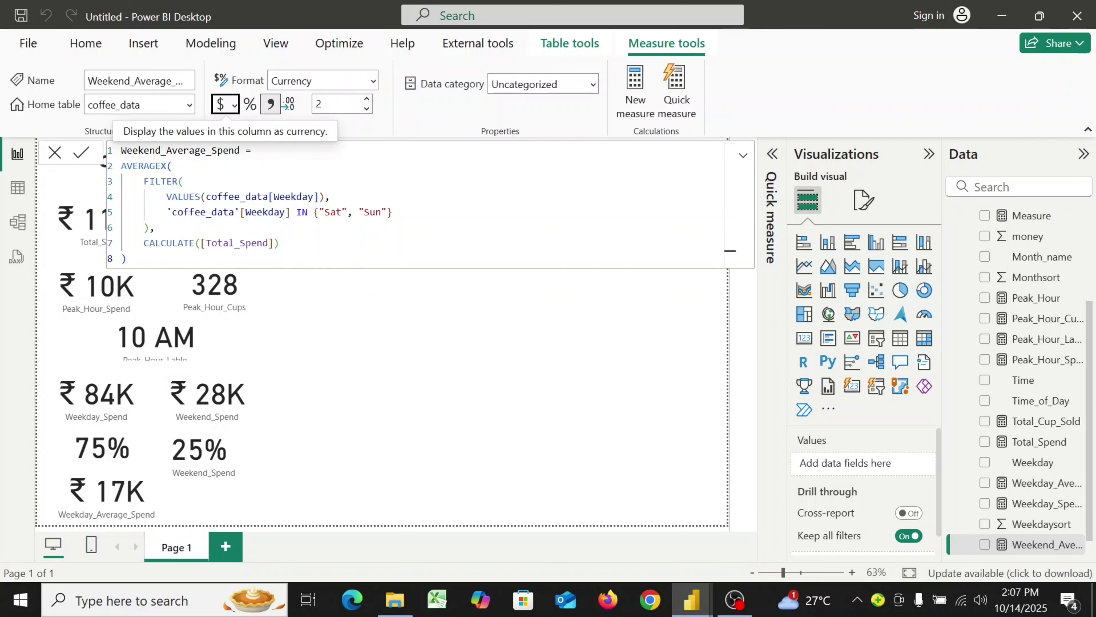
pyautogui.click(337, 104)
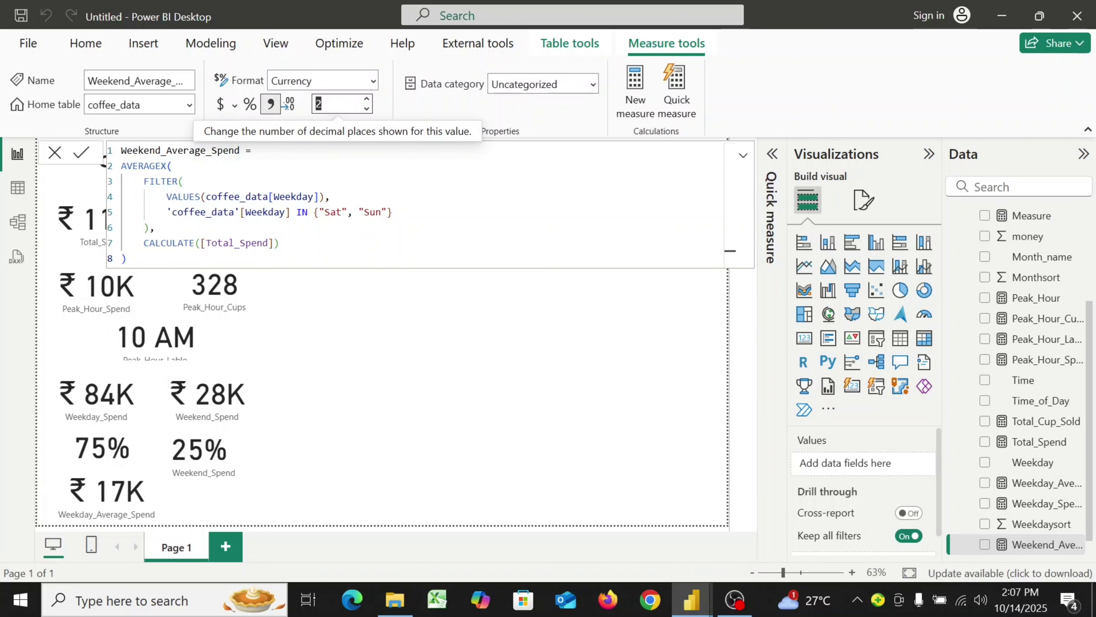
pyautogui.write('0')
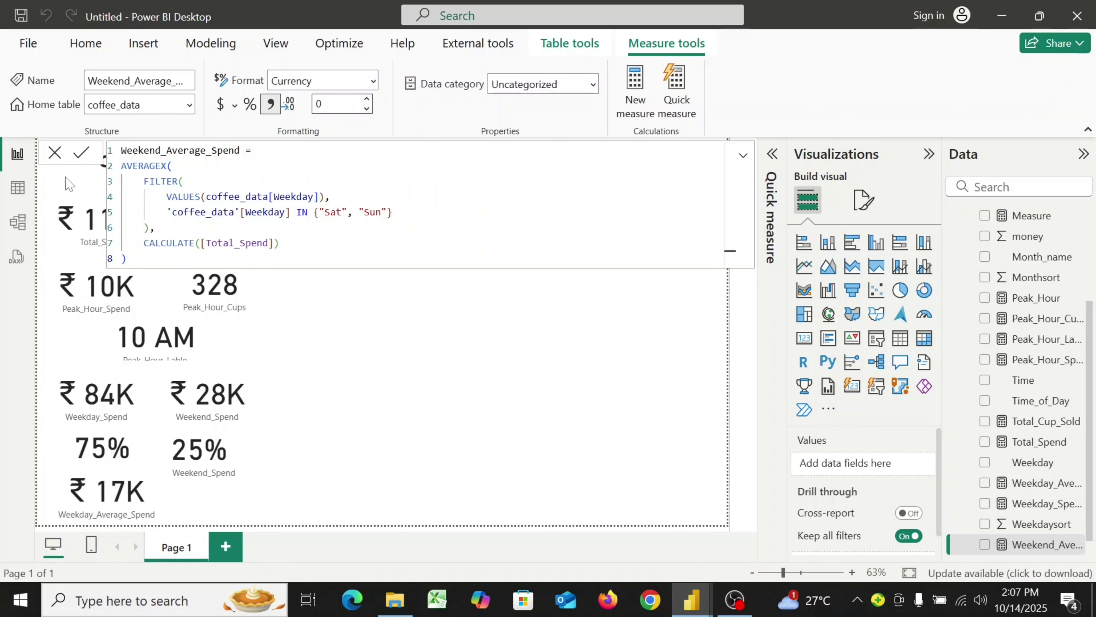
# - Close the Weekend_Average_Spend formula editor and insert a small blank card visual near the page's lower edge
pyautogui.click(80, 157)
pyautogui.click(77, 158)
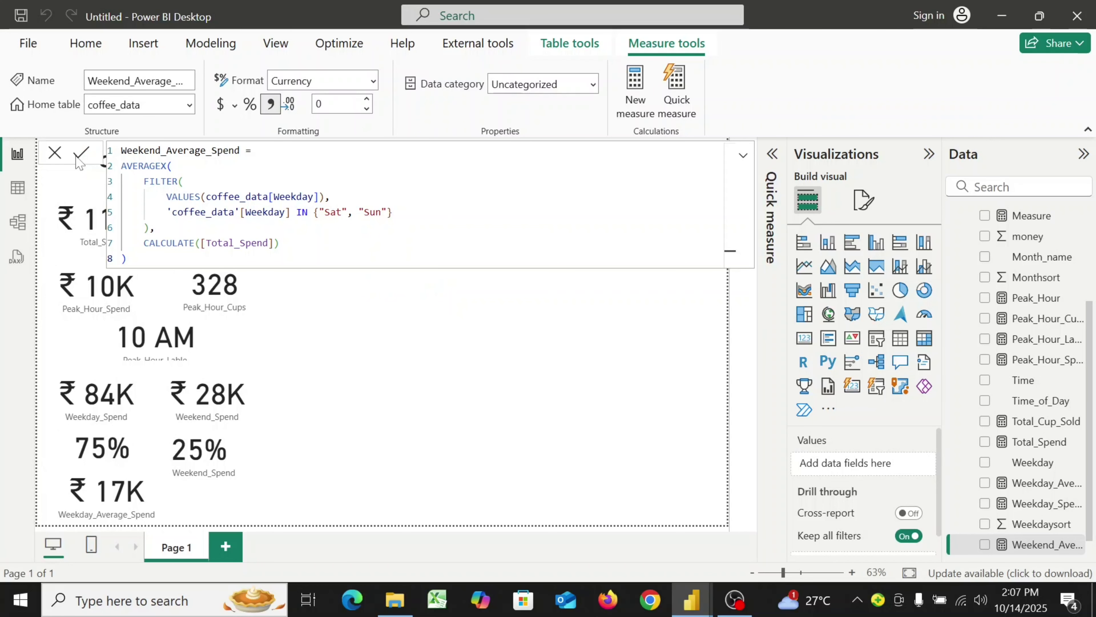
pyautogui.click(56, 155)
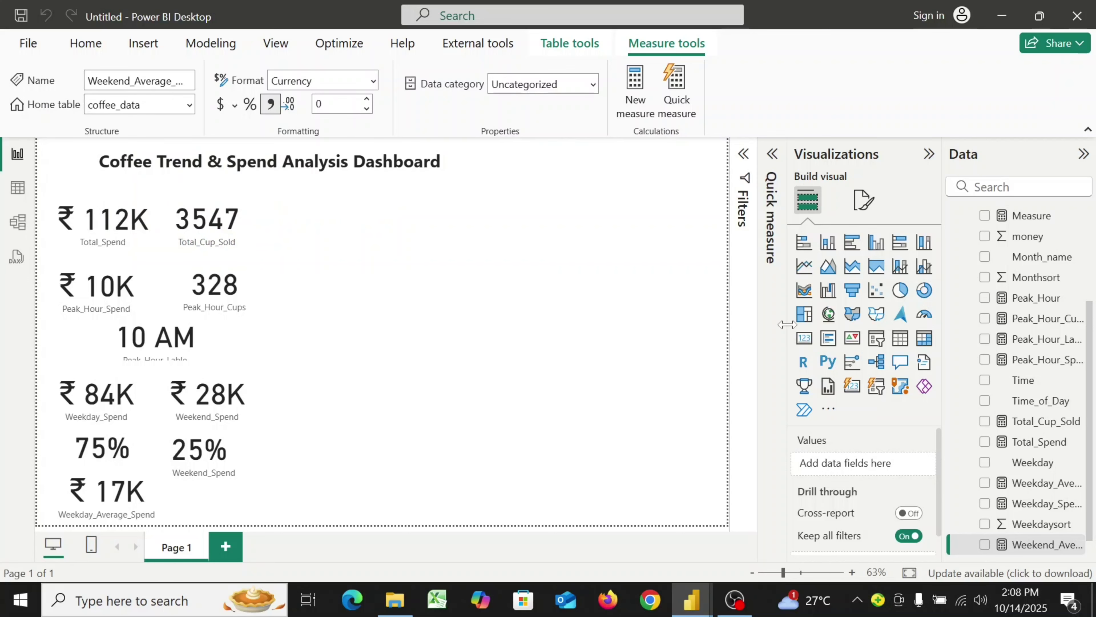
pyautogui.click(805, 343)
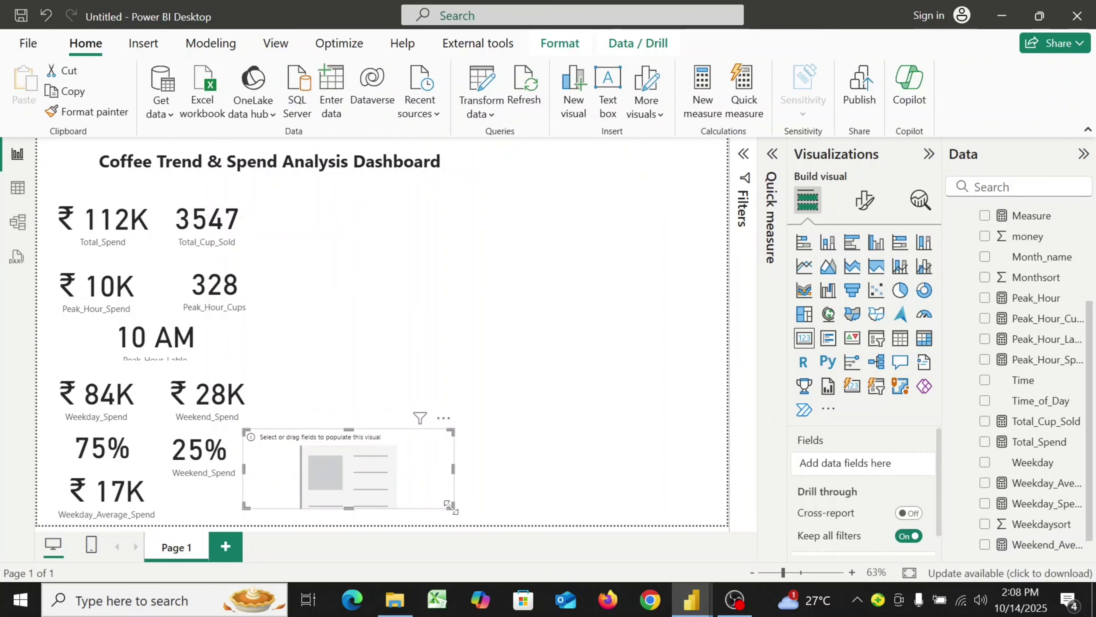
pyautogui.moveTo(450, 507); pyautogui.dragTo(304, 482)
# - Show Weekend_Average_Spend on the new card and shrink it to fit beside the Weekday_Average_Spend card
pyautogui.scroll(2, 1053, 401)
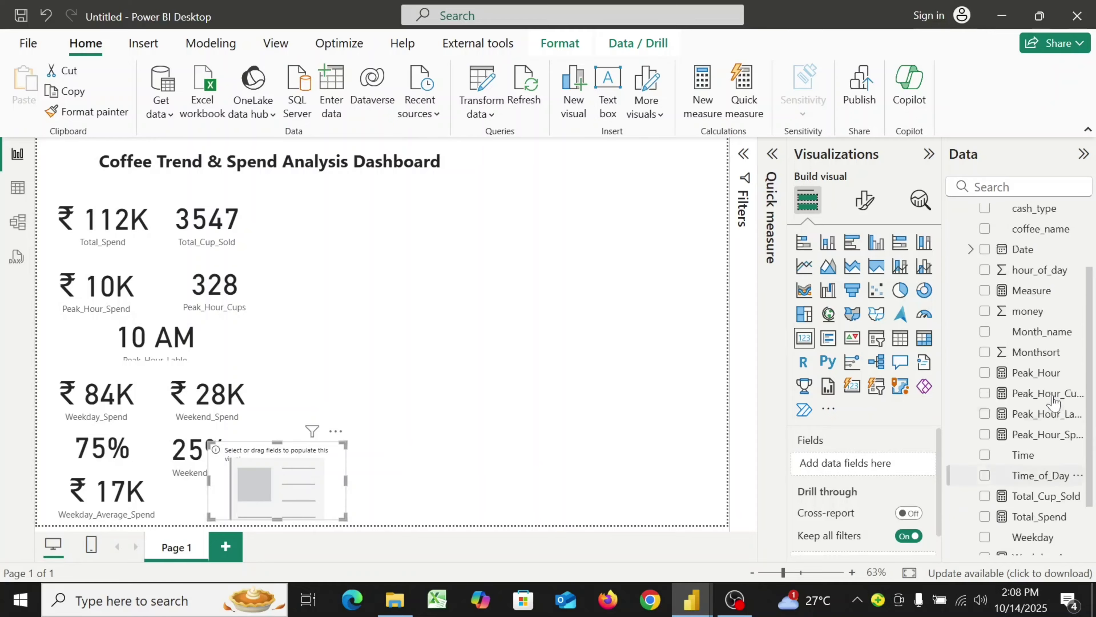
pyautogui.scroll(1, 1053, 400)
pyautogui.scroll(-3, 1049, 410)
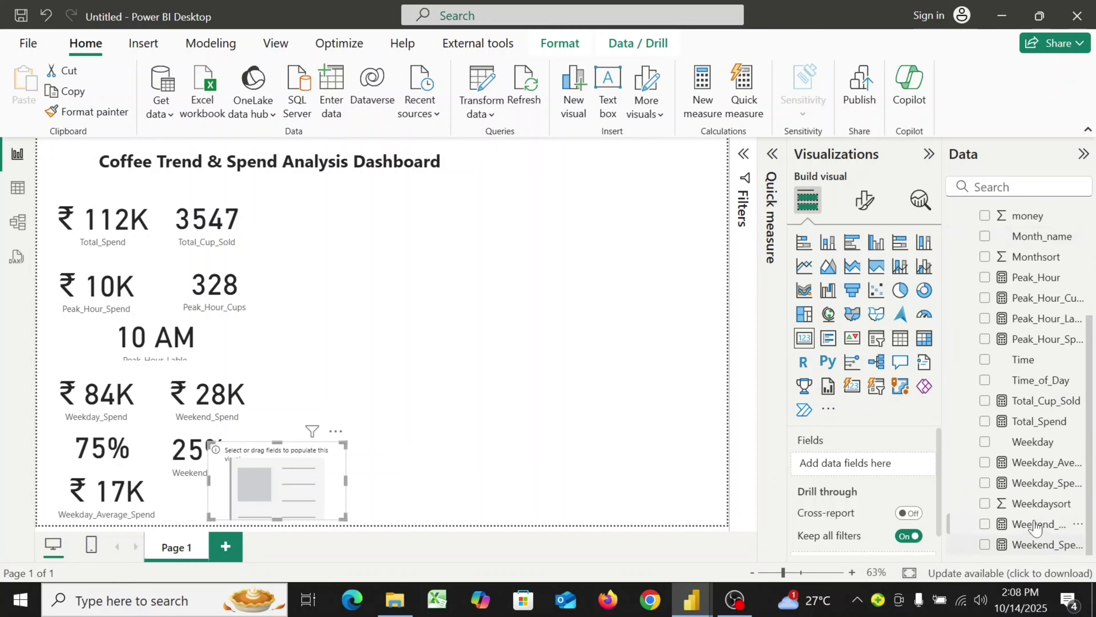
pyautogui.moveTo(1036, 525); pyautogui.dragTo(880, 468)
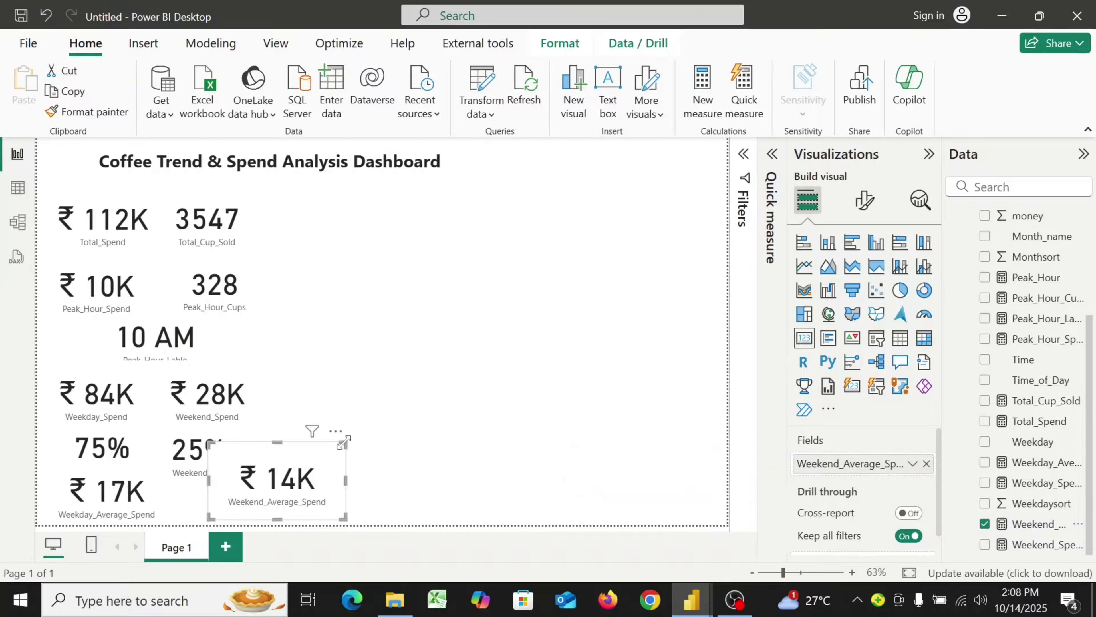
pyautogui.moveTo(344, 442); pyautogui.dragTo(246, 490)
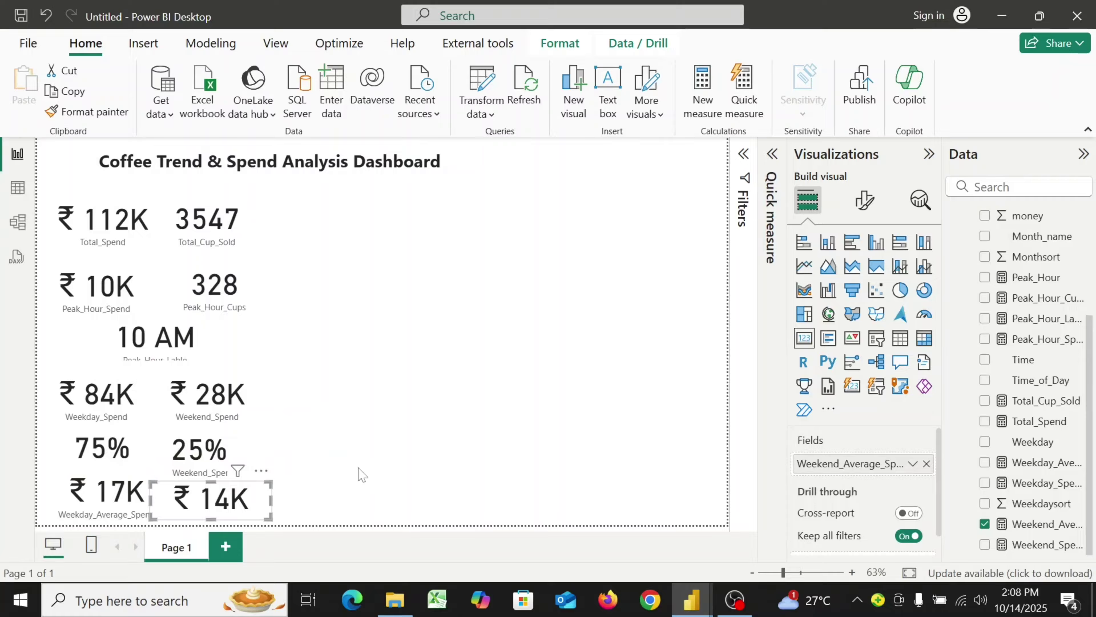
pyautogui.click(38, 338)
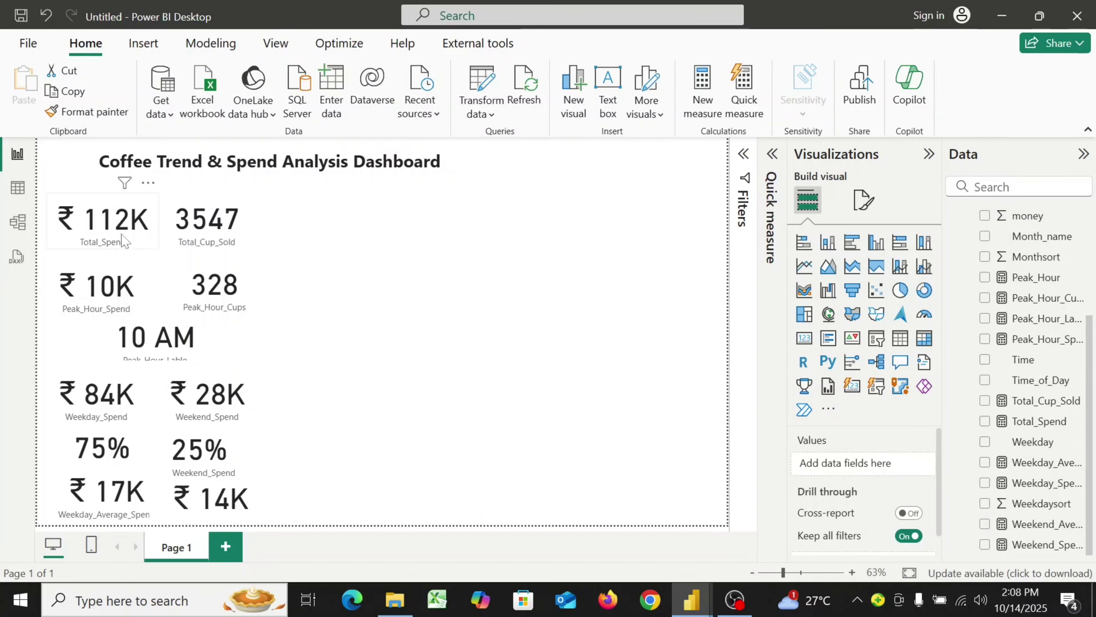
# - Set the callout value font size of the Total_Spend card to 20
pyautogui.click(139, 243)
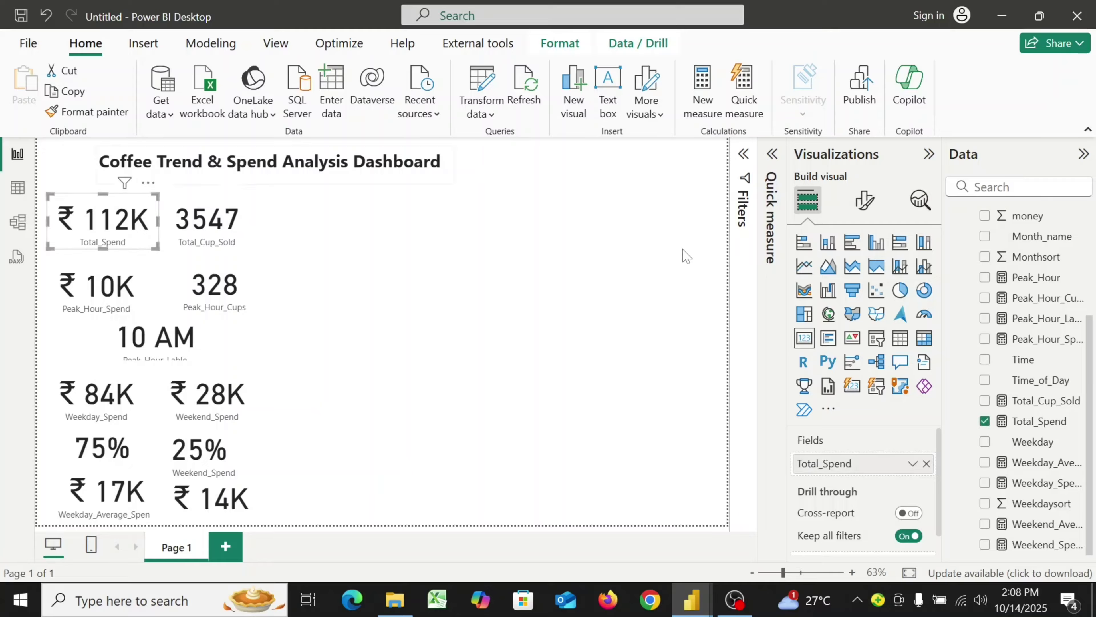
pyautogui.click(865, 203)
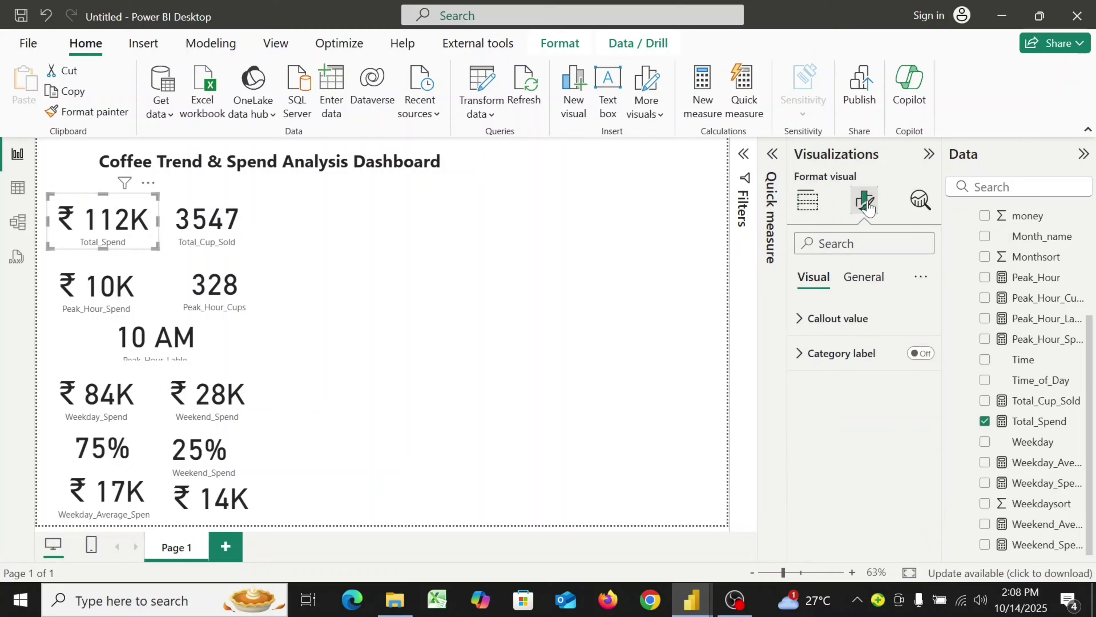
pyautogui.click(801, 323)
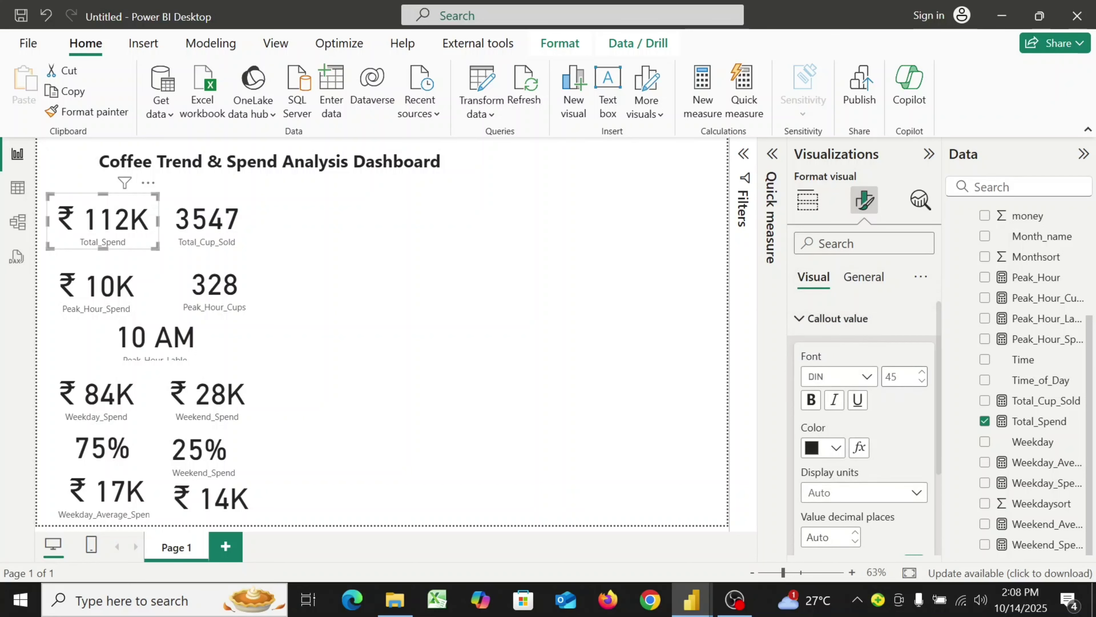
pyautogui.doubleClick(891, 376)
pyautogui.write('1')
pyautogui.write('0')
pyautogui.press('Return')
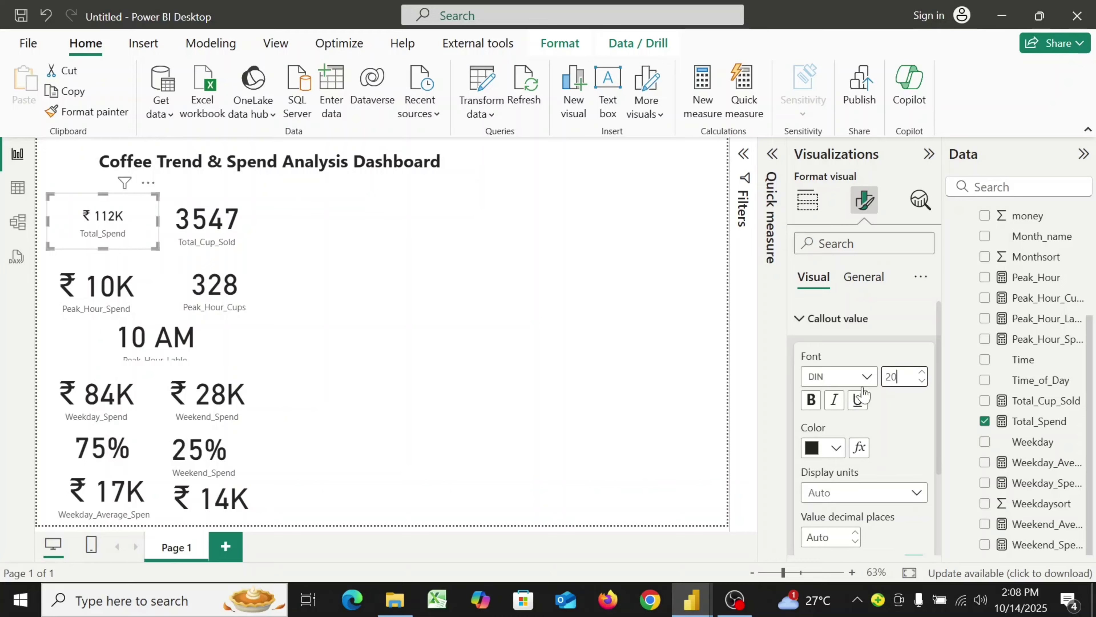
# - Change the Total_Spend card's callout value font to Segoe UI Bold and apply bold formatting
pyautogui.click(868, 379)
pyautogui.click(867, 379)
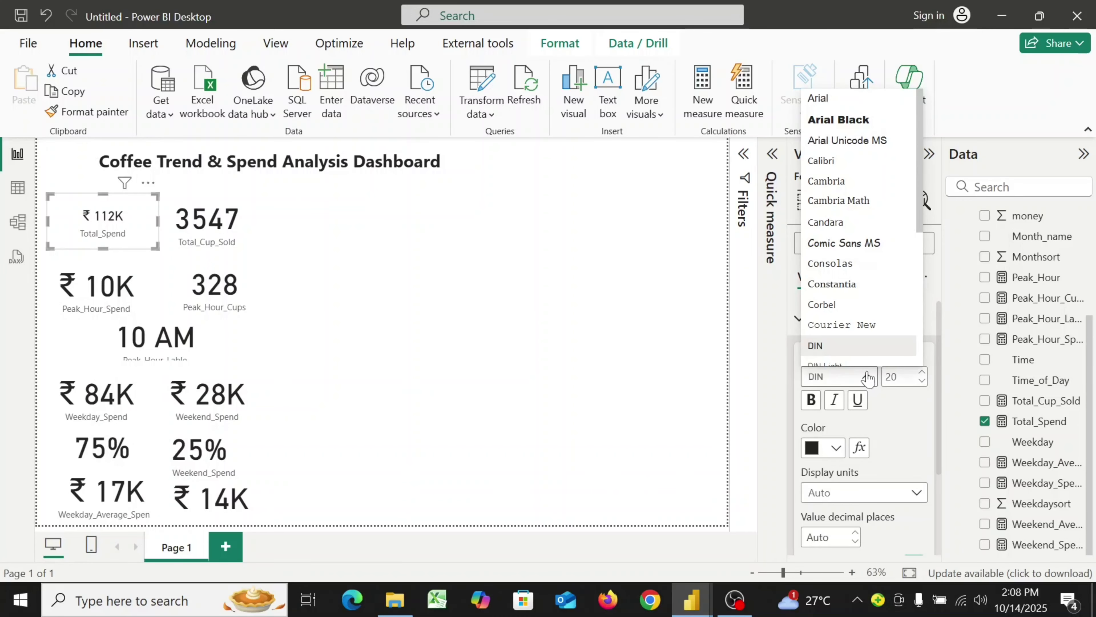
pyautogui.scroll(-5, 863, 250)
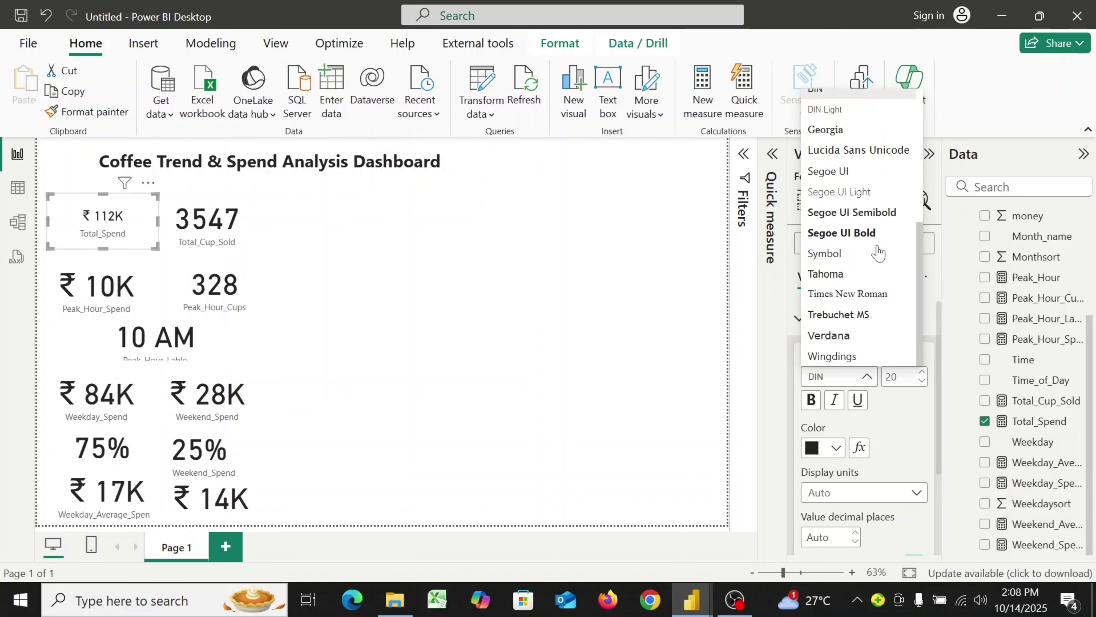
pyautogui.click(861, 235)
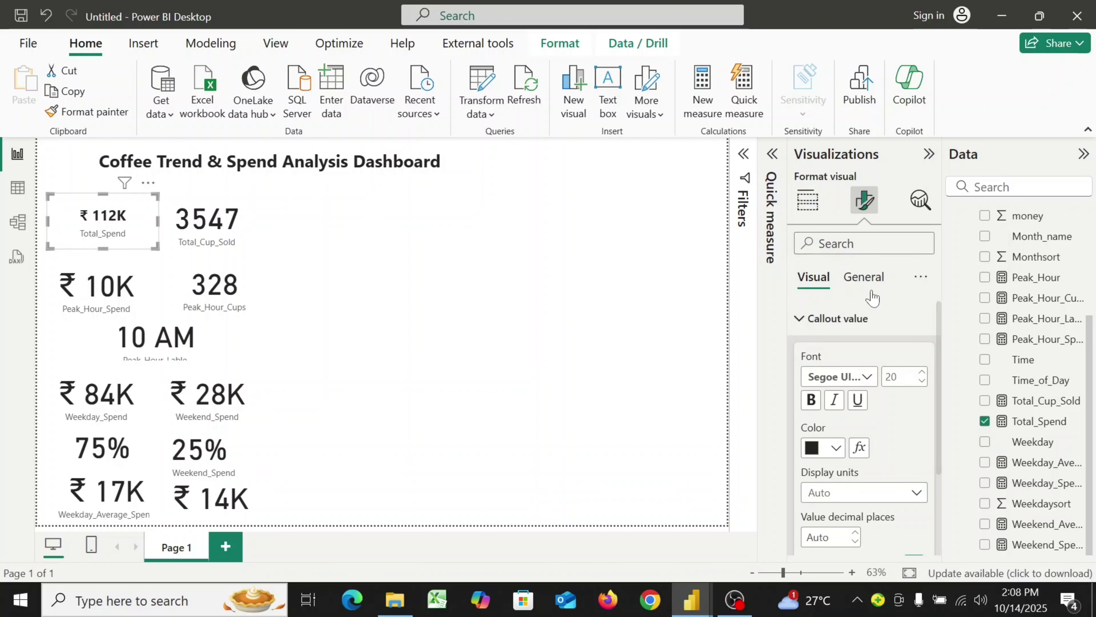
pyautogui.click(811, 399)
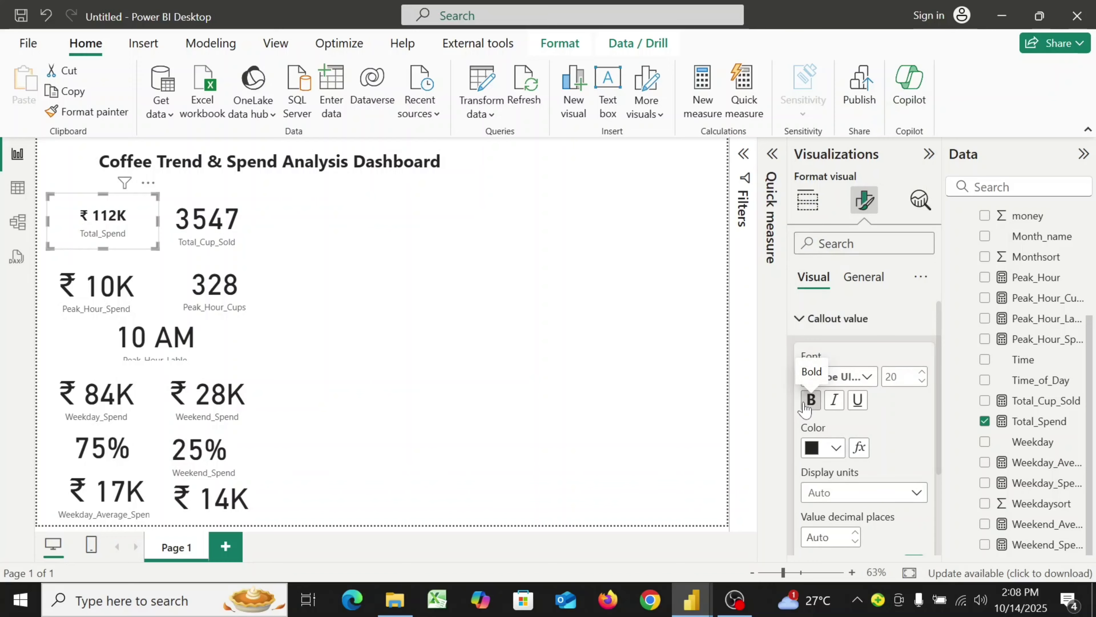
# - Turn off the Total_Spend card's category label and narrow the card from both sides around its value
pyautogui.scroll(-3, 897, 427)
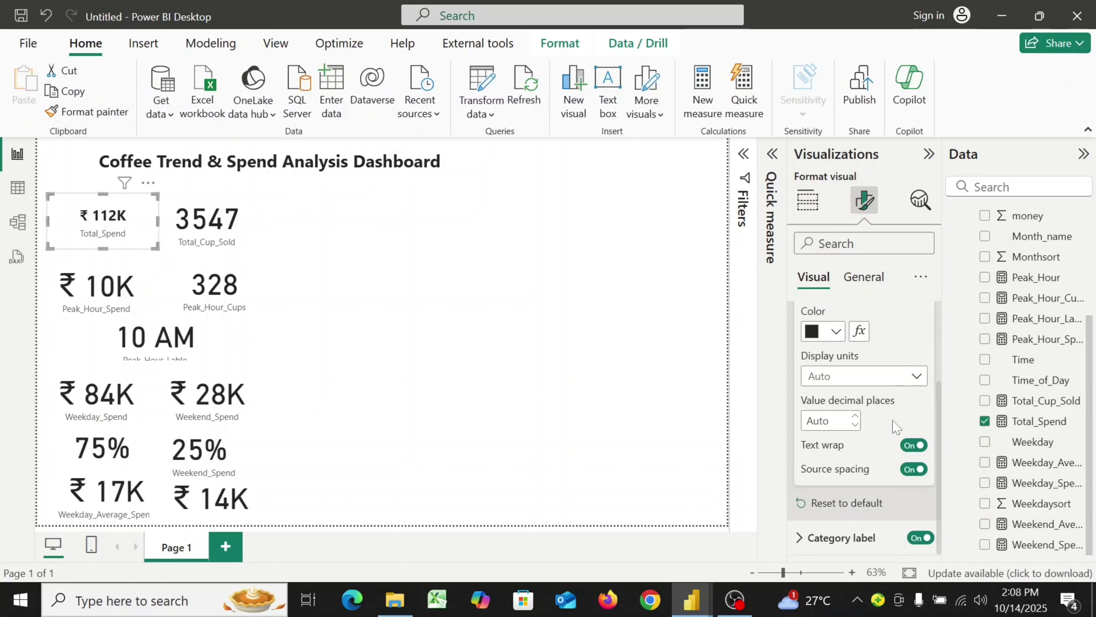
pyautogui.scroll(2, 896, 427)
pyautogui.scroll(-1, 896, 427)
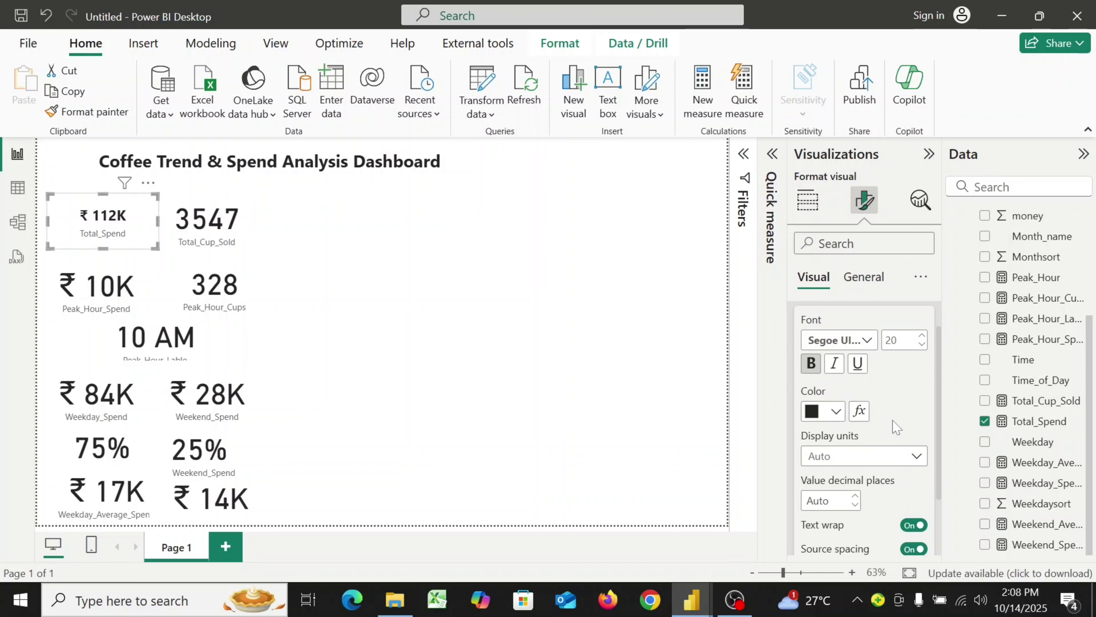
pyautogui.scroll(-1, 896, 427)
pyautogui.scroll(-1, 893, 427)
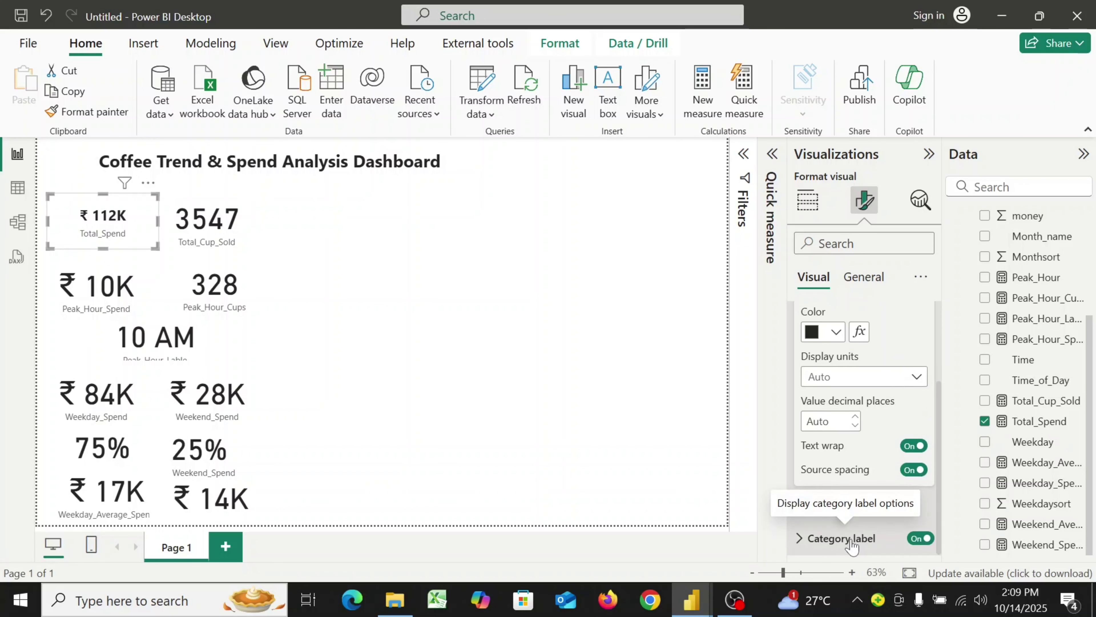
pyautogui.click(916, 539)
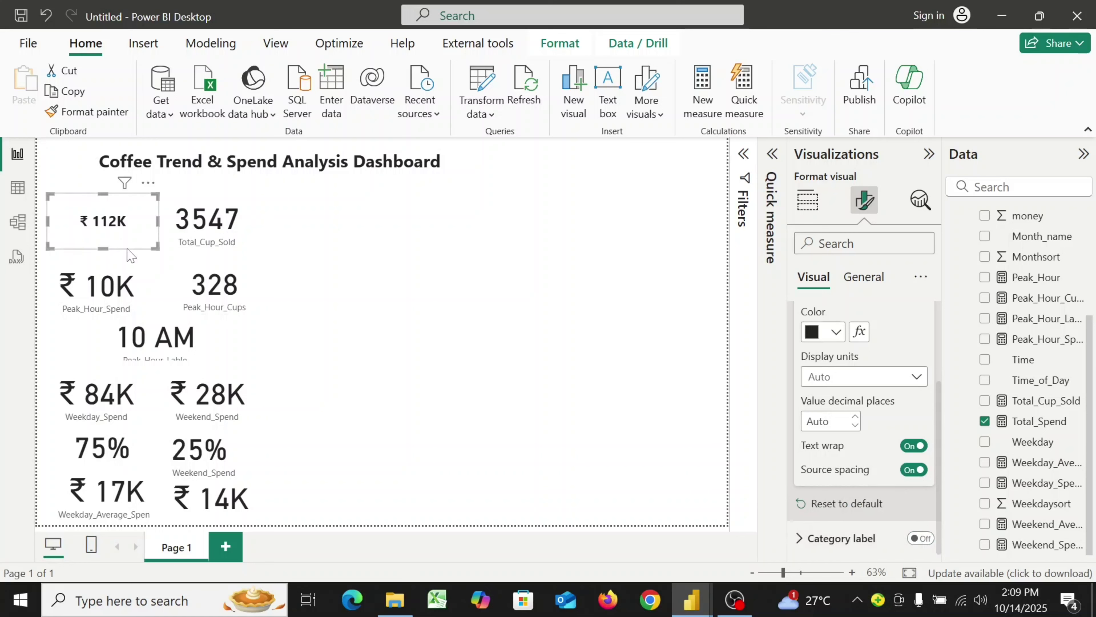
pyautogui.moveTo(48, 222); pyautogui.dragTo(77, 237)
pyautogui.moveTo(139, 240); pyautogui.dragTo(127, 244)
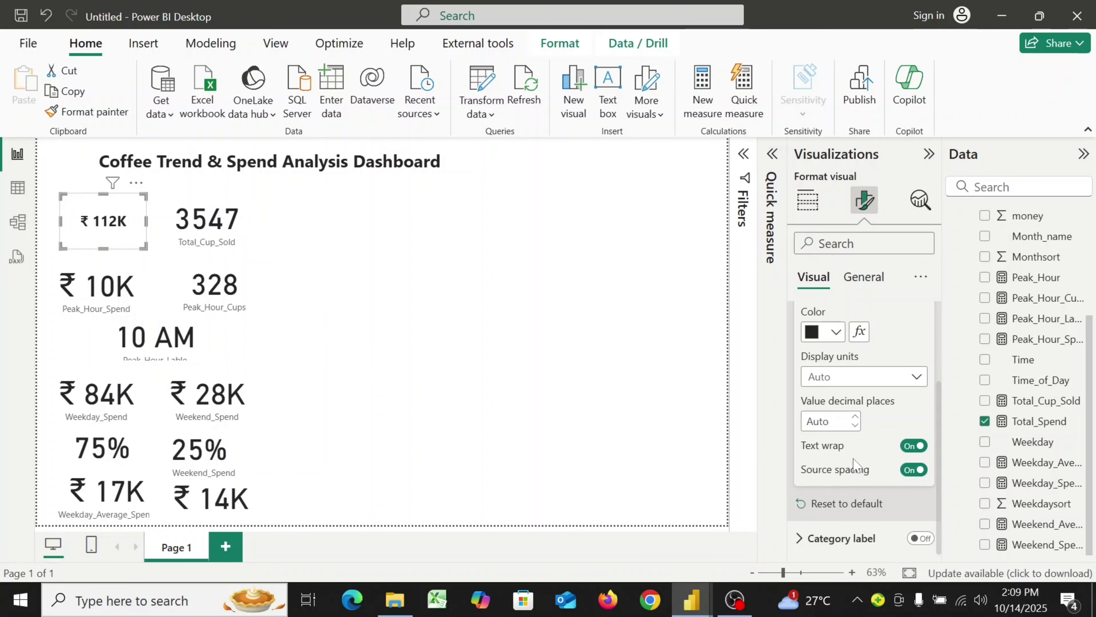
# - Turn off the background effect of the Total_Spend card
pyautogui.click(864, 281)
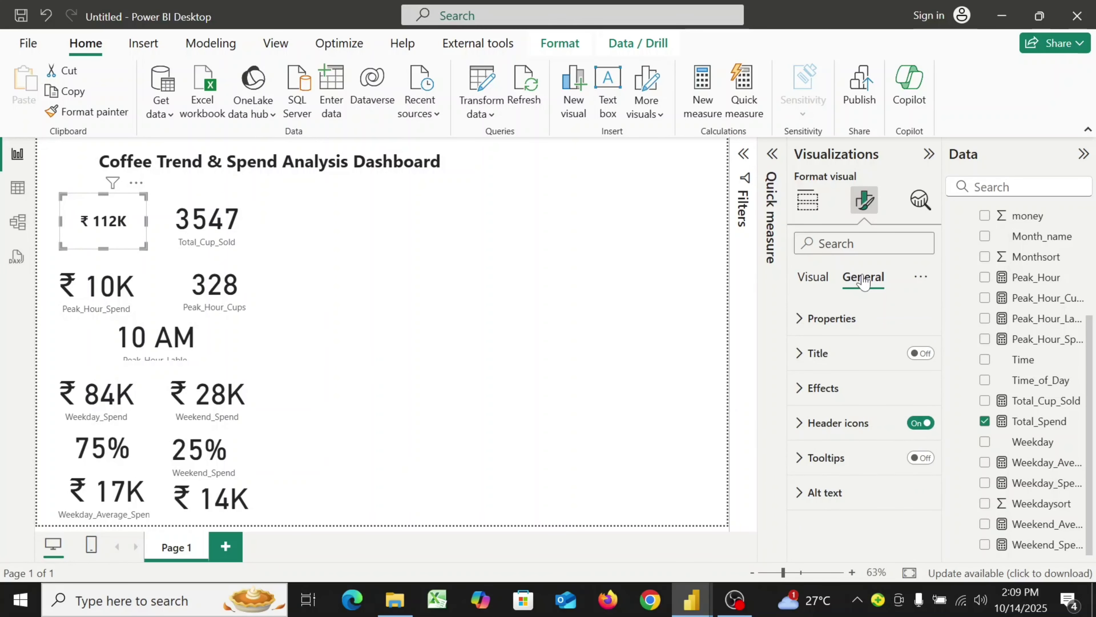
pyautogui.click(803, 389)
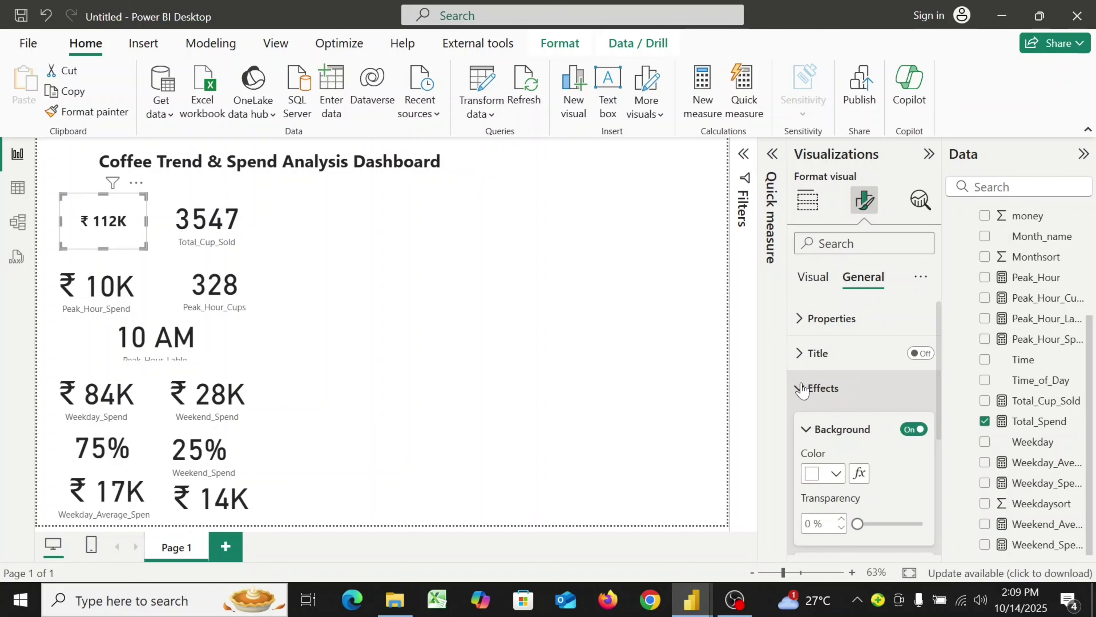
pyautogui.click(911, 429)
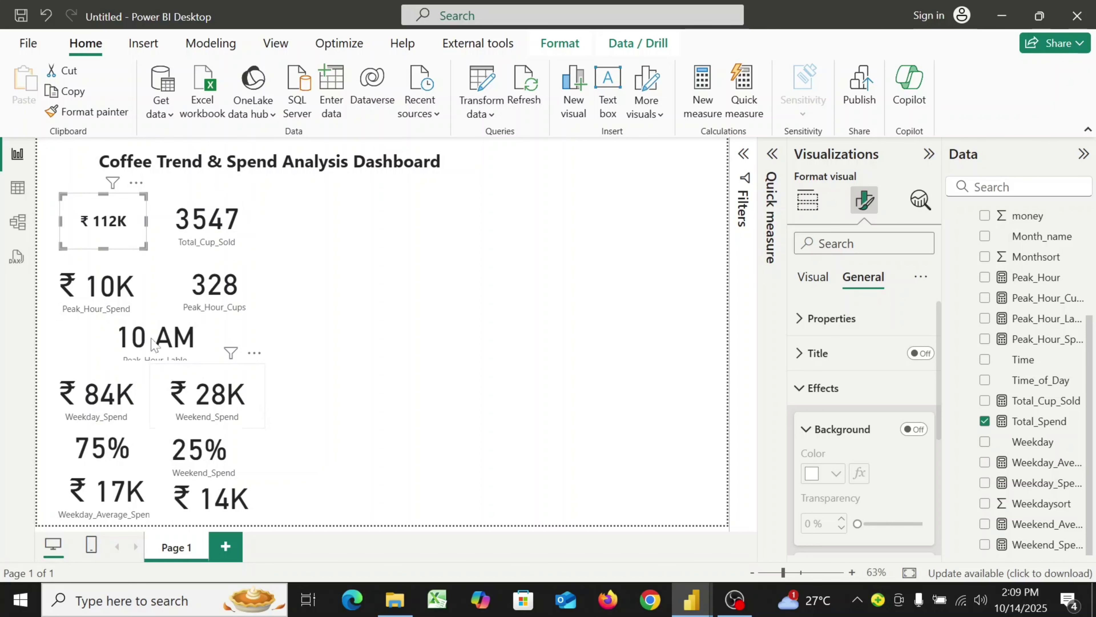
# - Copy the Total_Spend card's formatting to the Total_Cup_Sold, Peak_Hour_Spend and Peak_Hour_Cups cards with Format painter
pyautogui.click(97, 113)
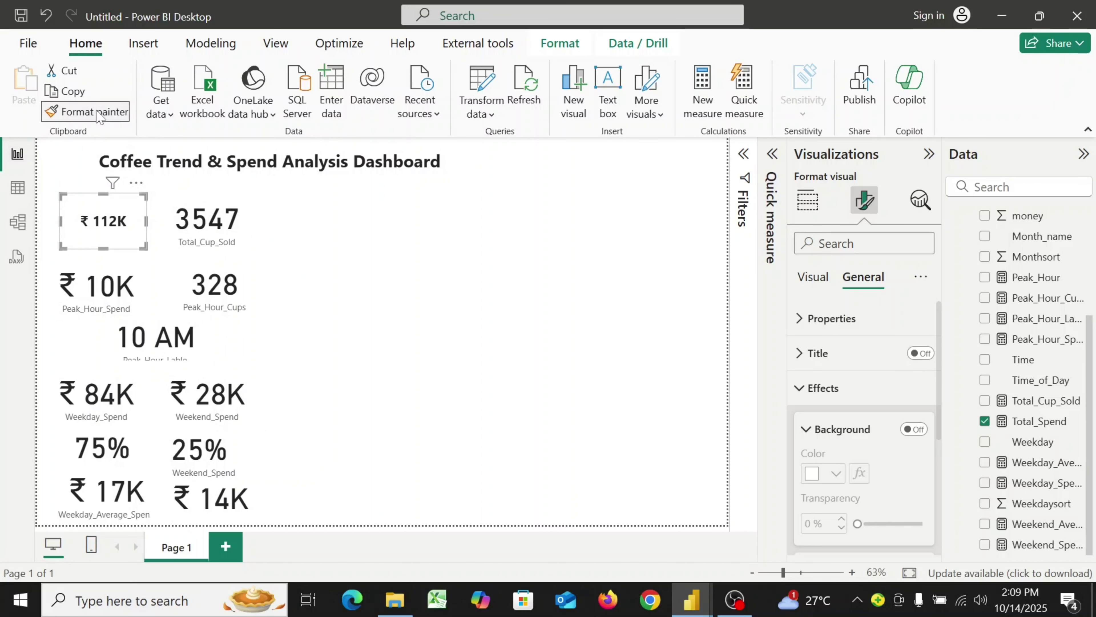
pyautogui.click(223, 222)
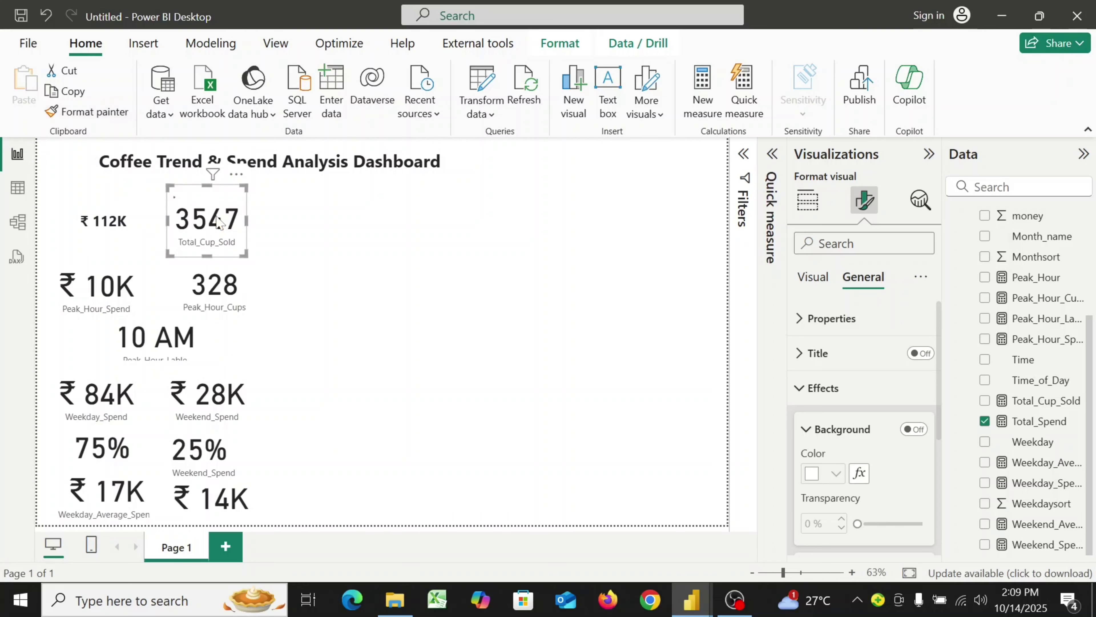
pyautogui.click(95, 113)
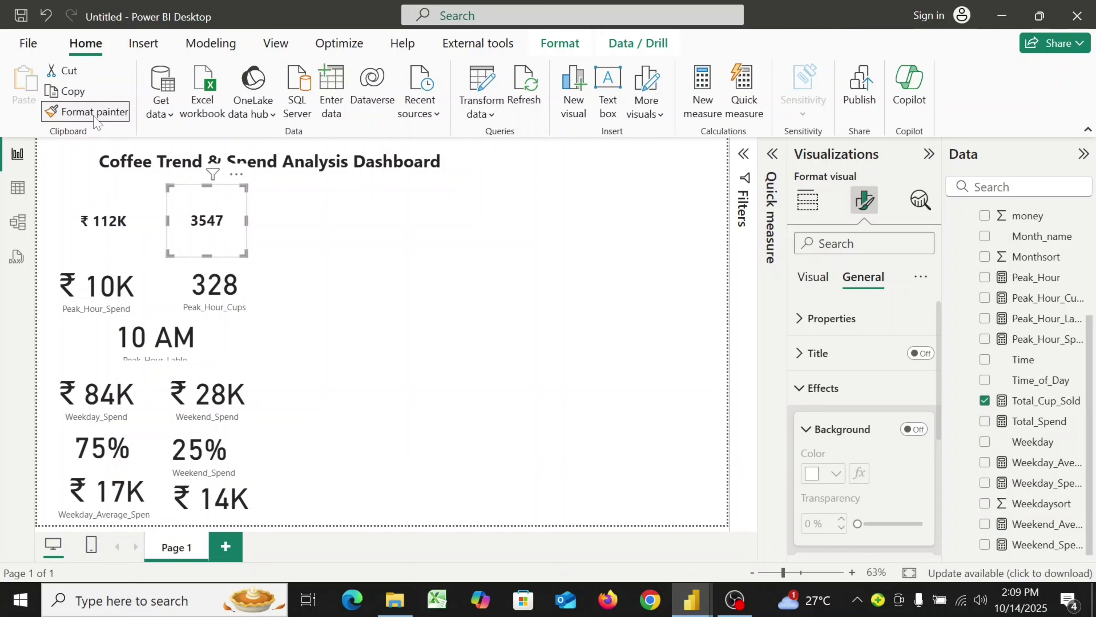
pyautogui.click(122, 297)
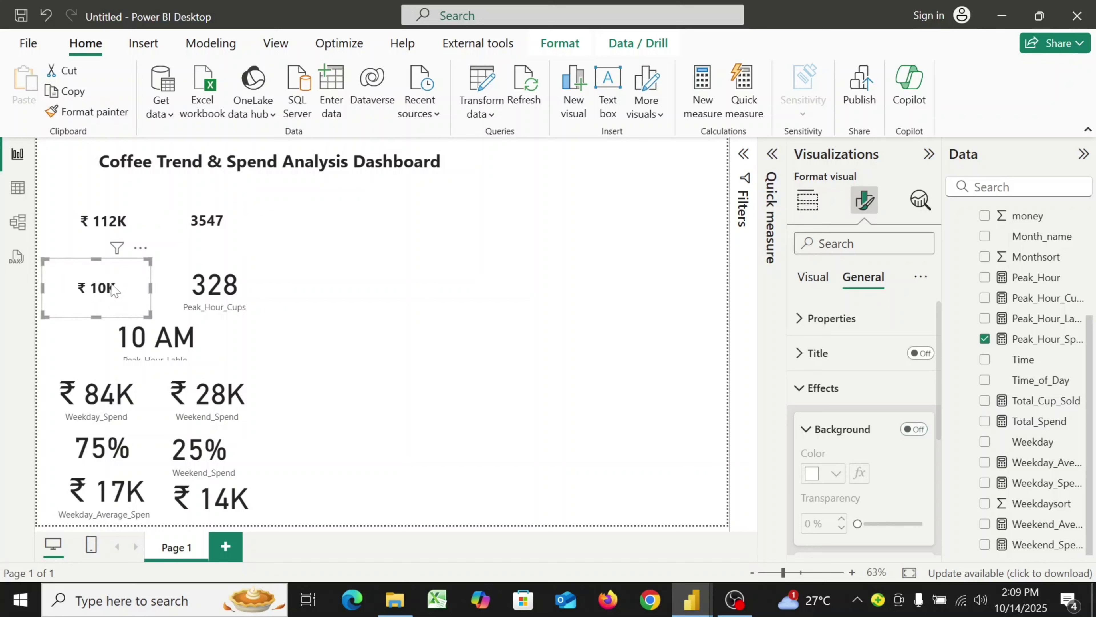
pyautogui.click(92, 116)
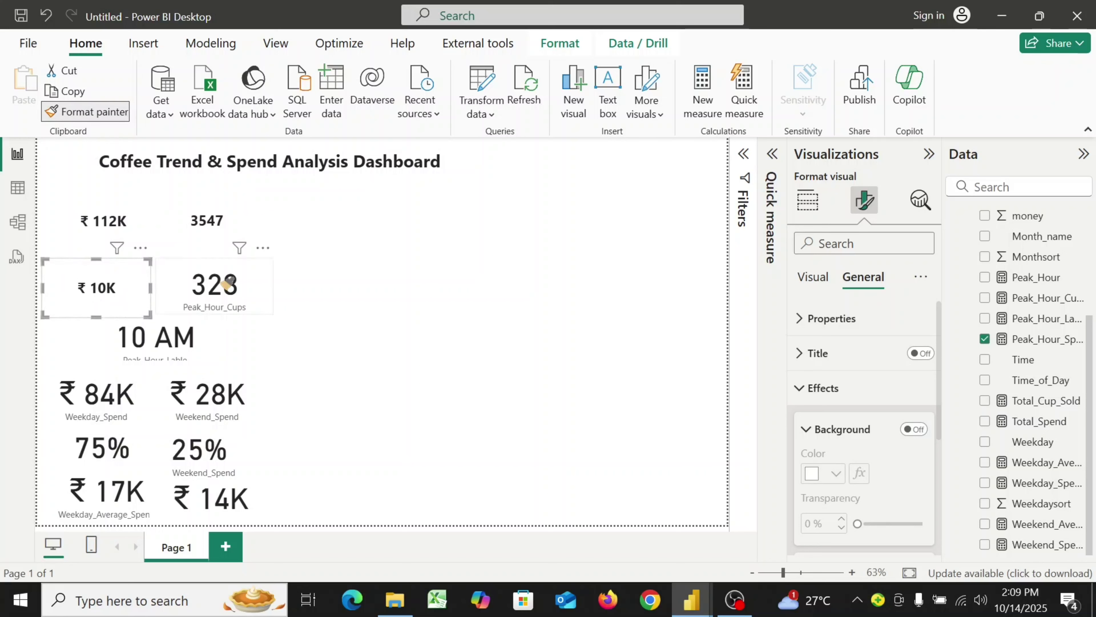
pyautogui.click(219, 280)
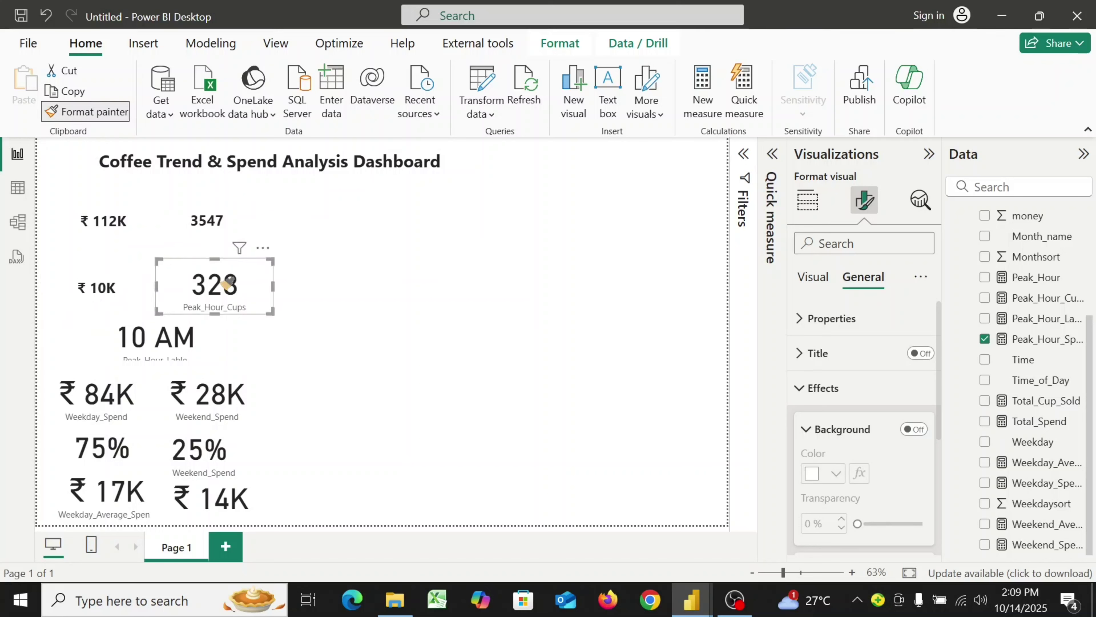
# - Apply the same card formatting to the Peak_Hour_Lable, Weekday_Spend and Weekend_Spend cards with Format painter
pyautogui.click(103, 113)
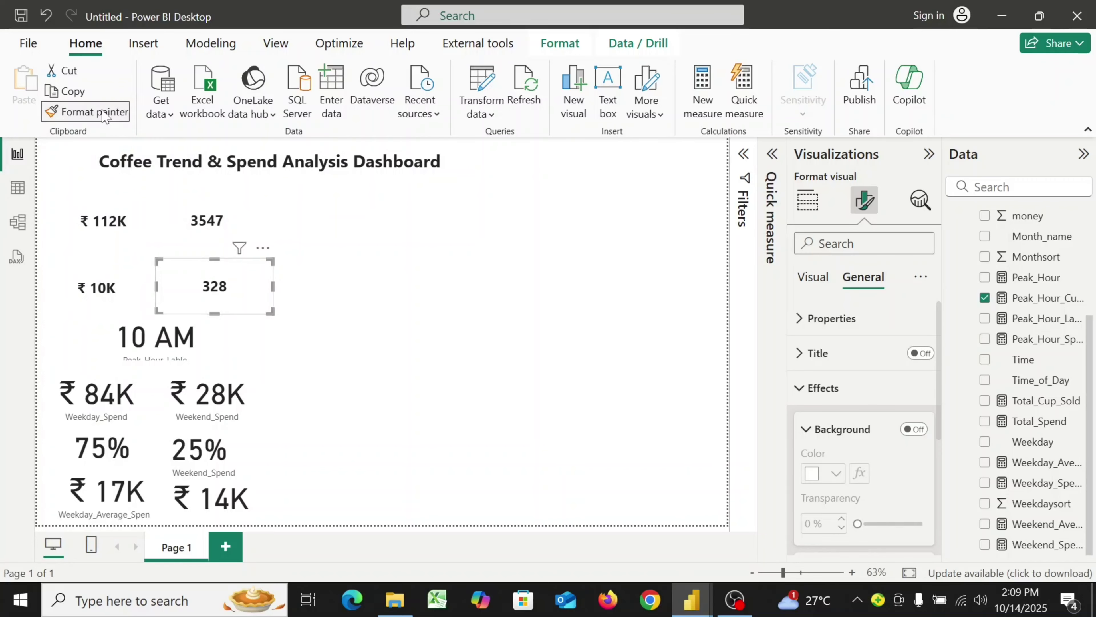
pyautogui.click(178, 351)
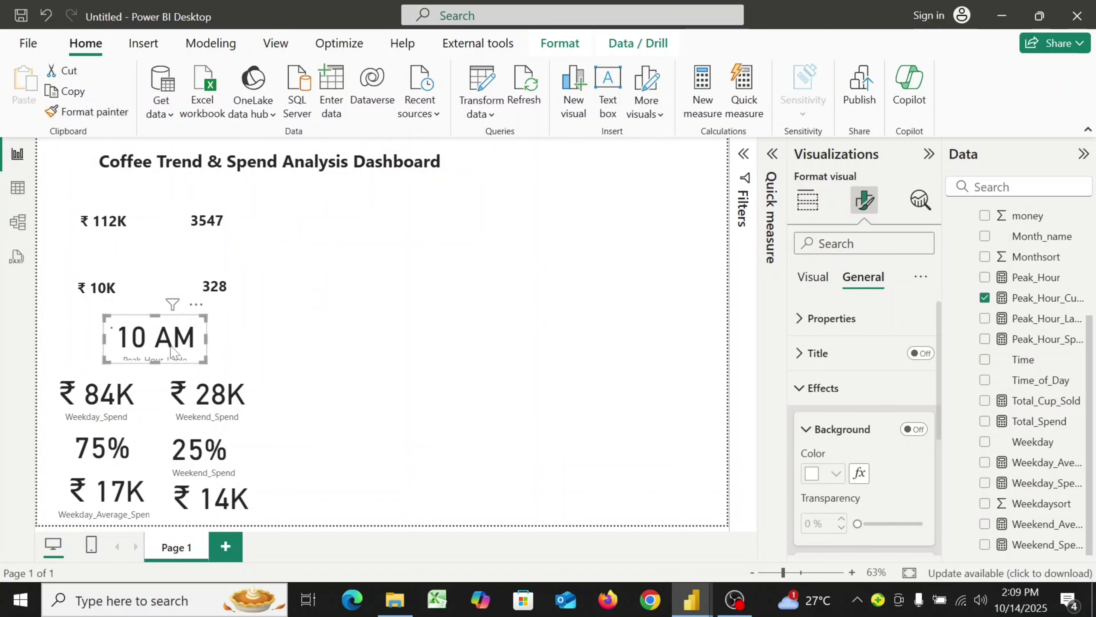
pyautogui.click(104, 115)
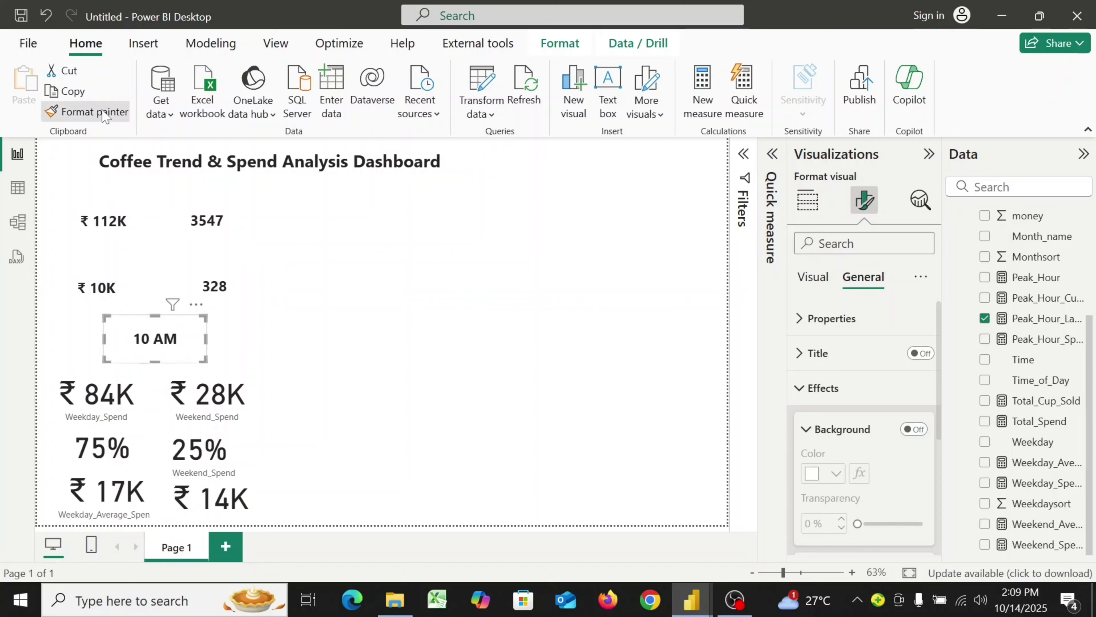
pyautogui.click(127, 393)
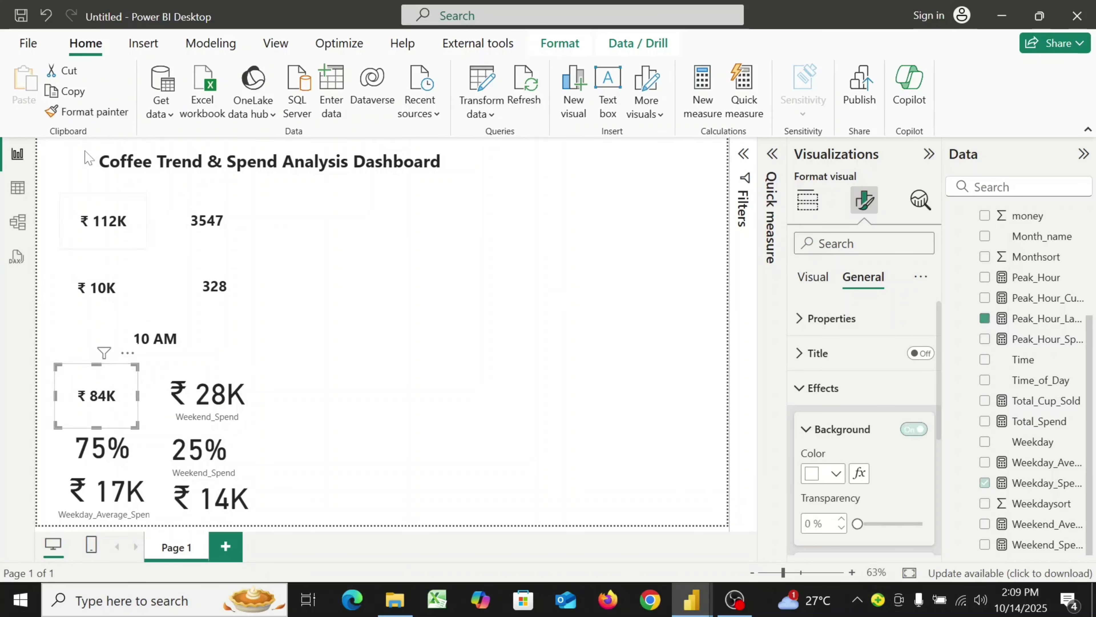
pyautogui.click(98, 115)
pyautogui.click(201, 392)
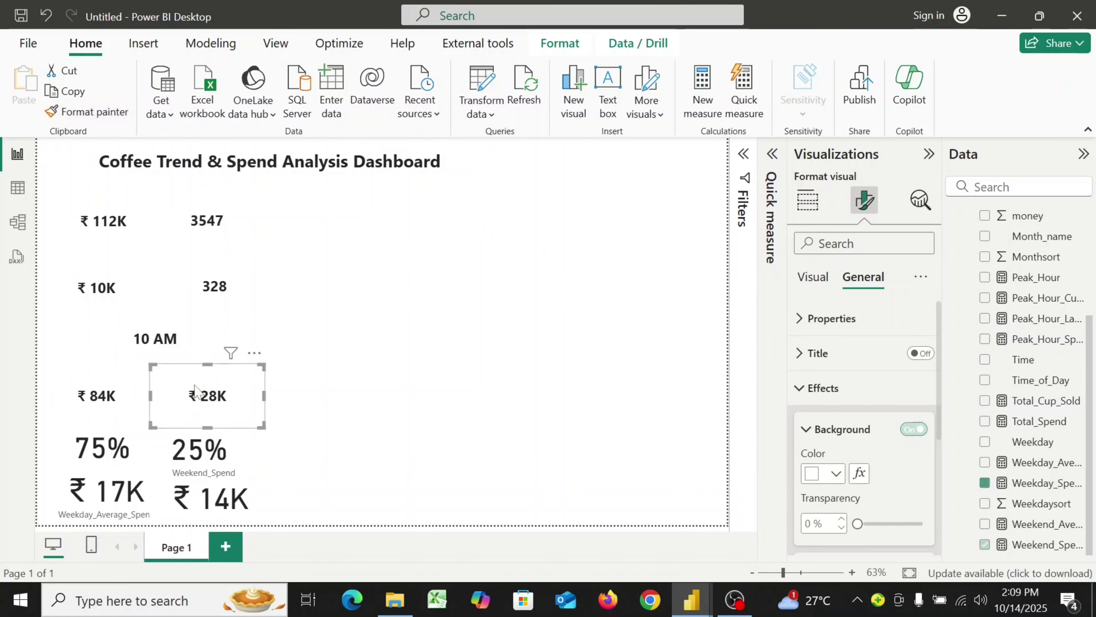
# - Copy the Weekend_Spend card's formatting to the weekday and weekend spend percentage cards with Format painter
pyautogui.click(105, 116)
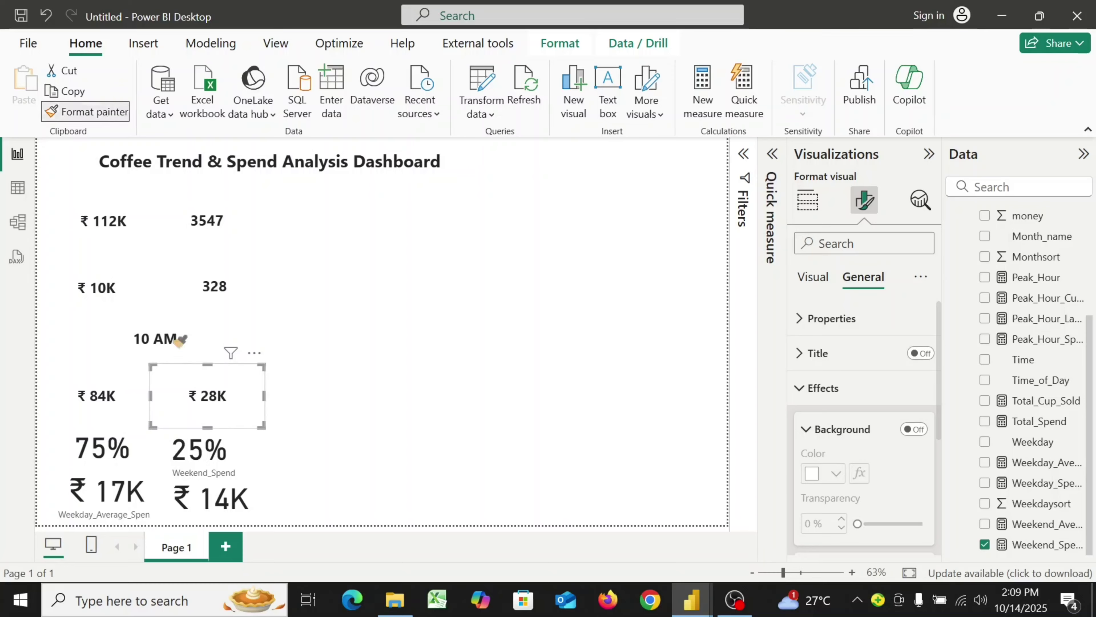
pyautogui.click(111, 440)
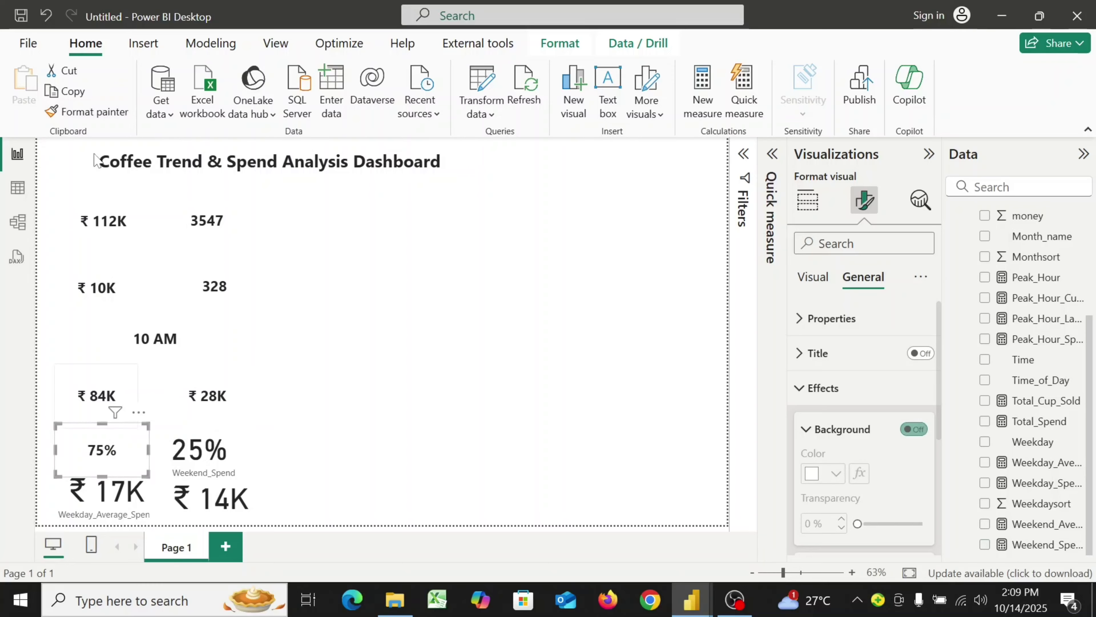
pyautogui.click(104, 117)
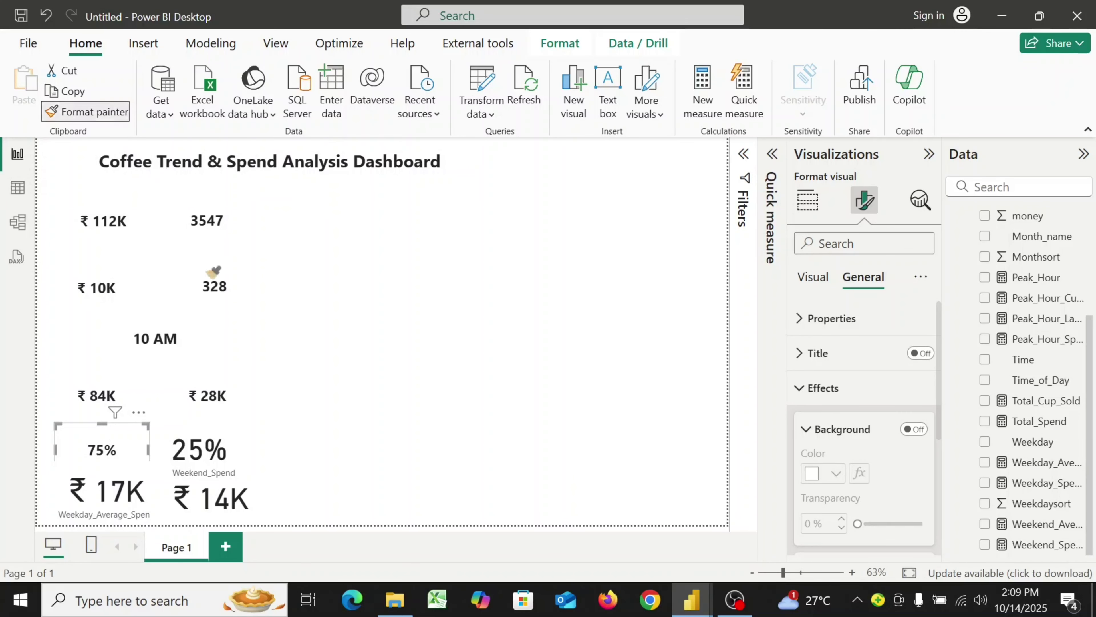
pyautogui.click(216, 441)
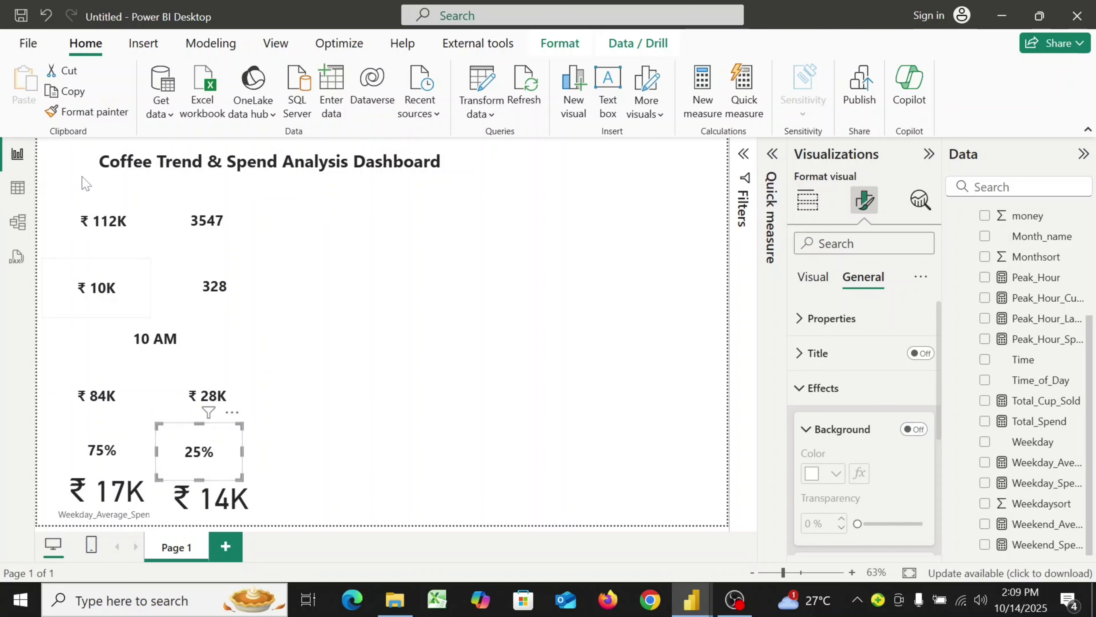
# - Apply the same card formatting to the weekday and weekend average spend cards with Format painter, and slightly shrink the weekend average card
pyautogui.click(96, 114)
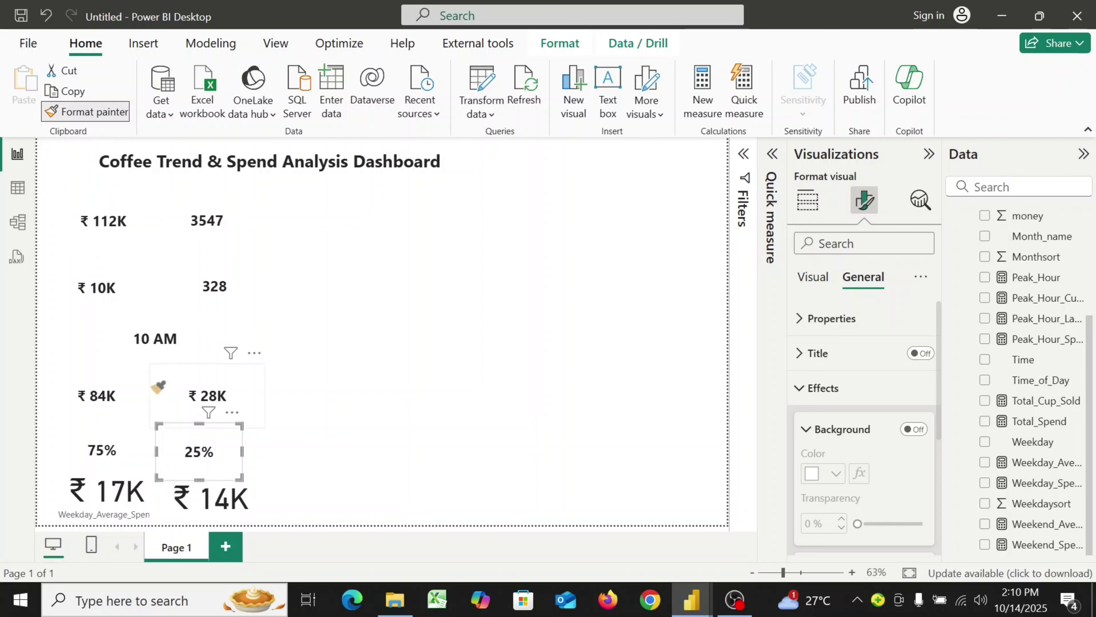
pyautogui.click(122, 489)
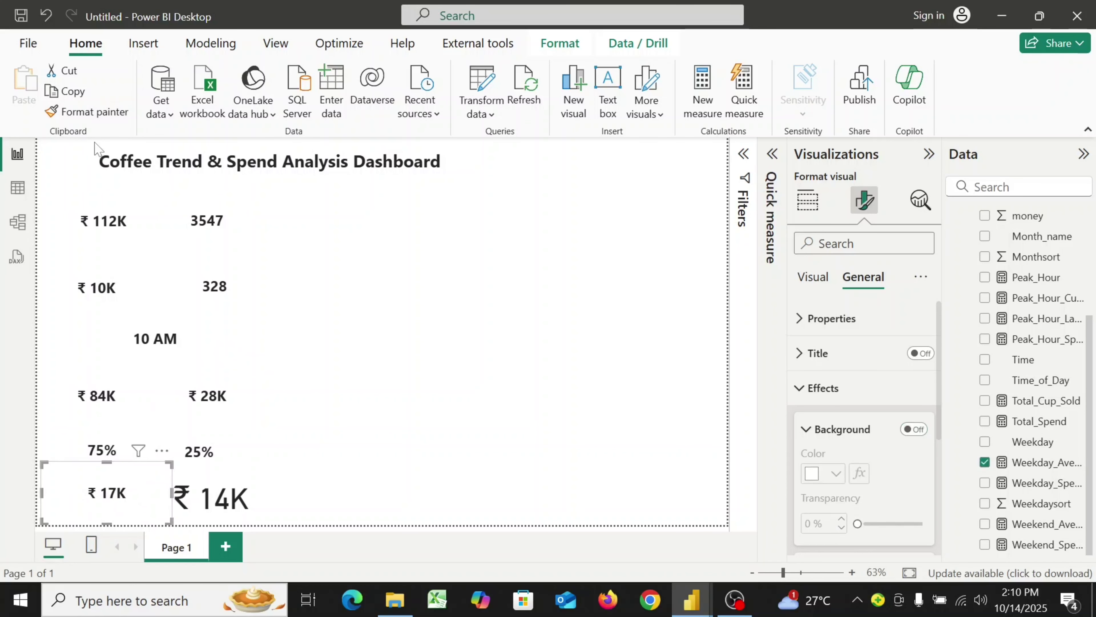
pyautogui.click(106, 105)
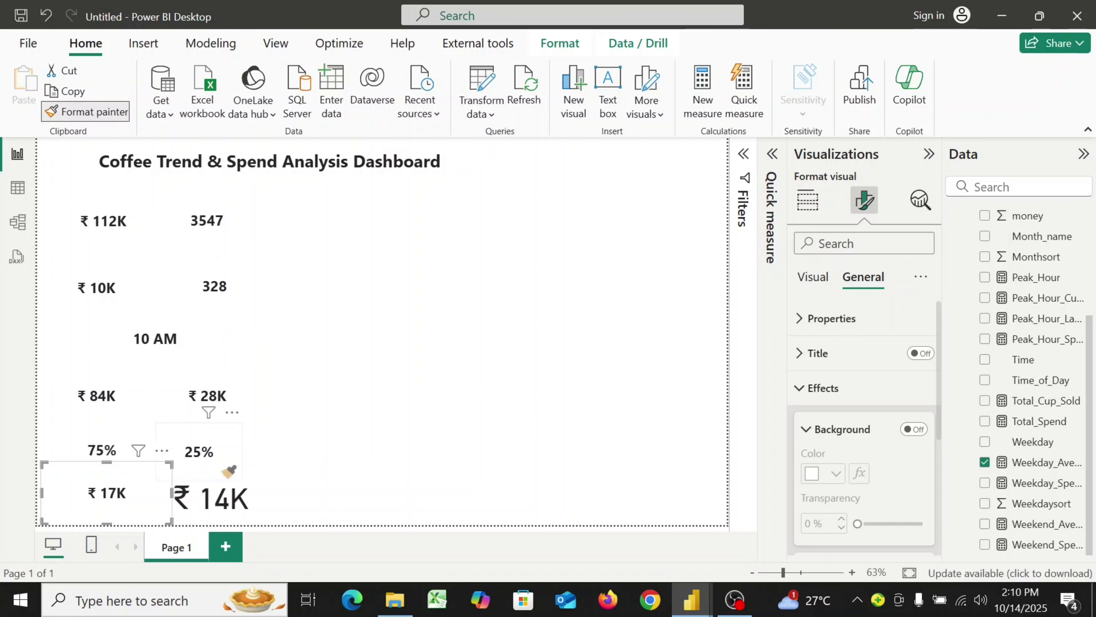
pyautogui.click(233, 493)
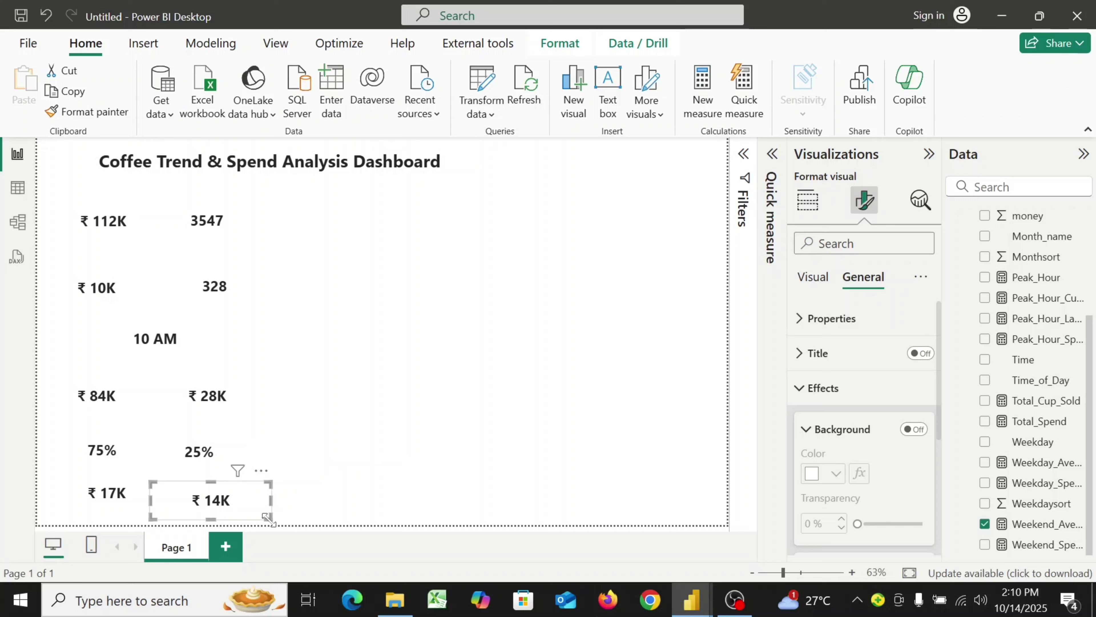
pyautogui.moveTo(268, 517); pyautogui.dragTo(262, 515)
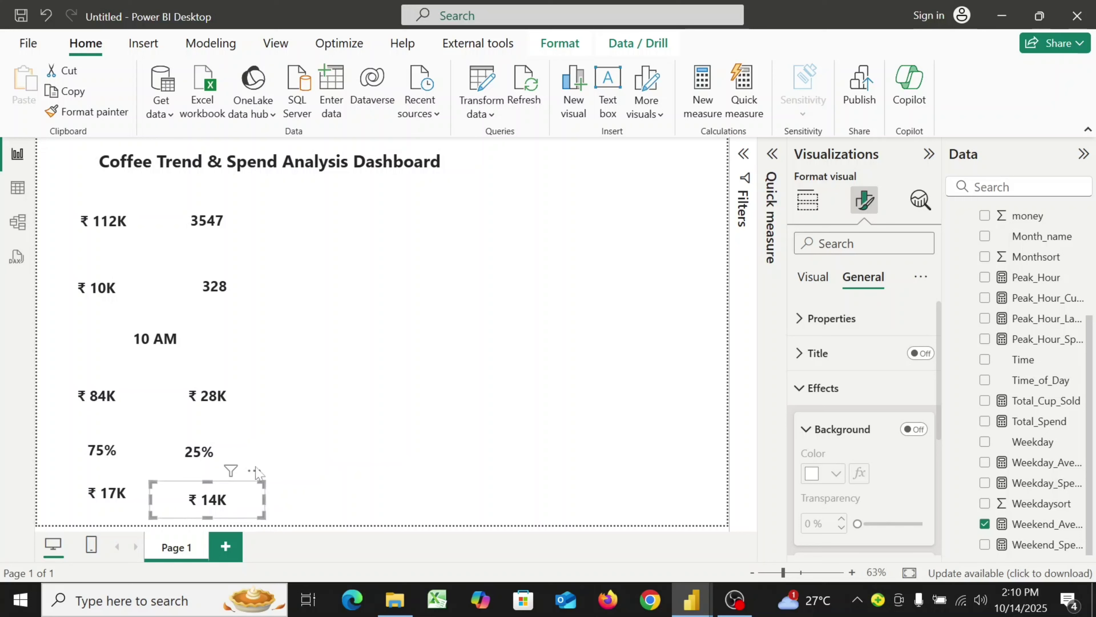
# - Set the callout value font size to 15 on the weekday and weekend spend percentage cards
pyautogui.click(111, 461)
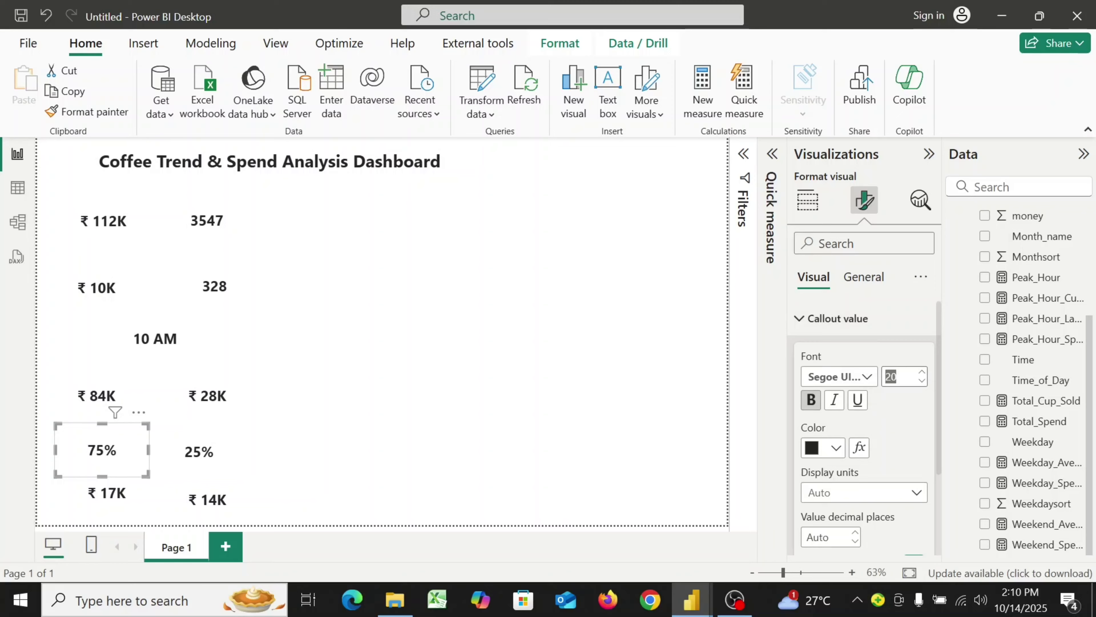
pyautogui.write('15')
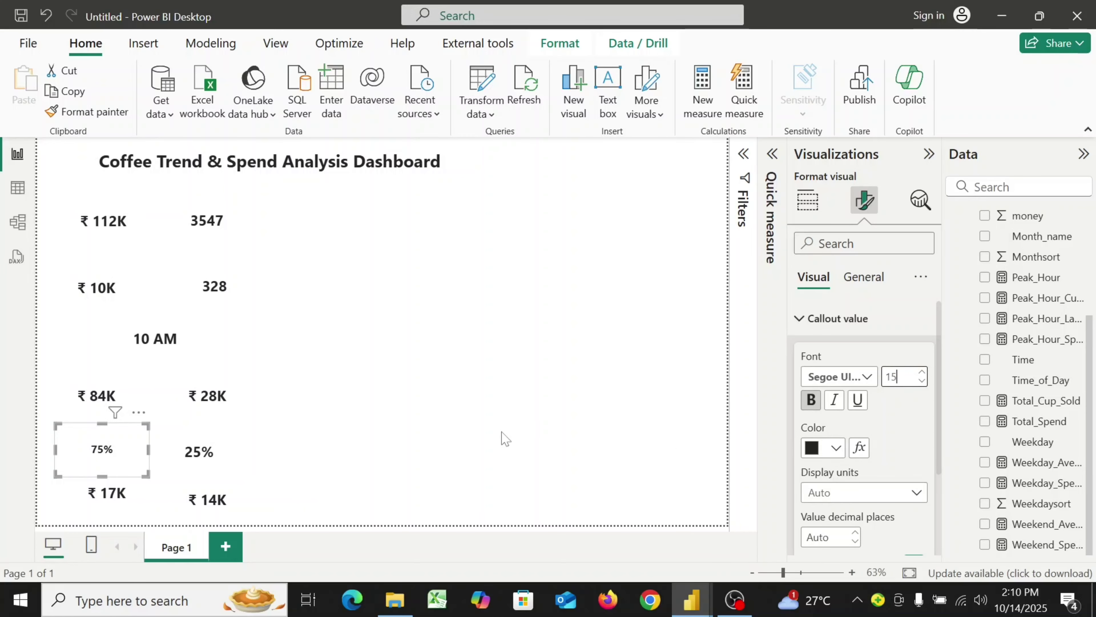
pyautogui.click(216, 469)
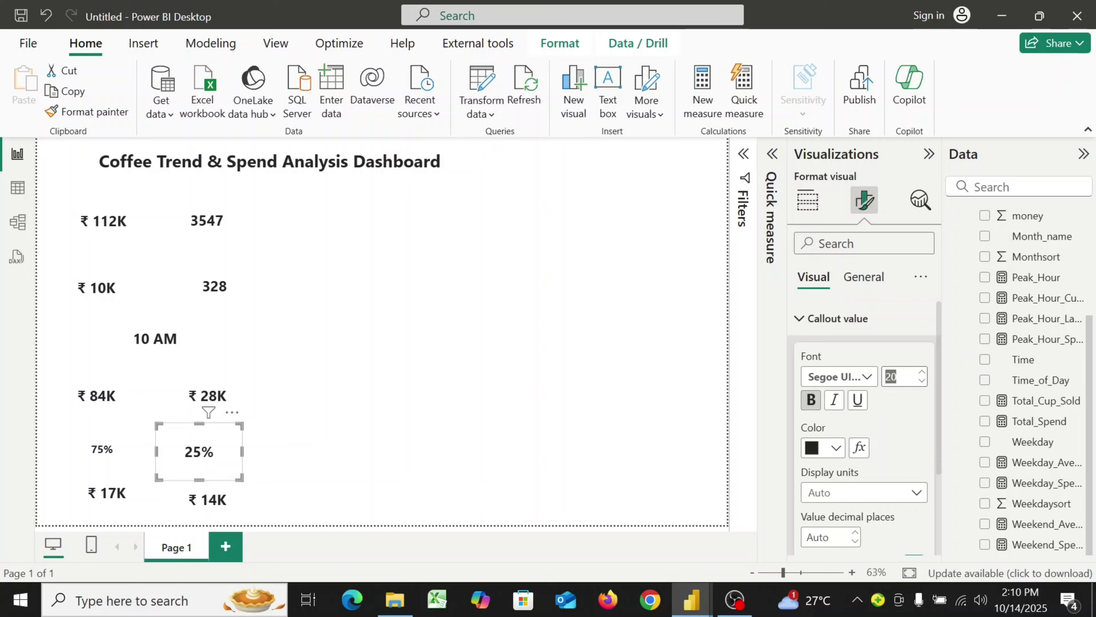
pyautogui.write('15')
pyautogui.click(633, 409)
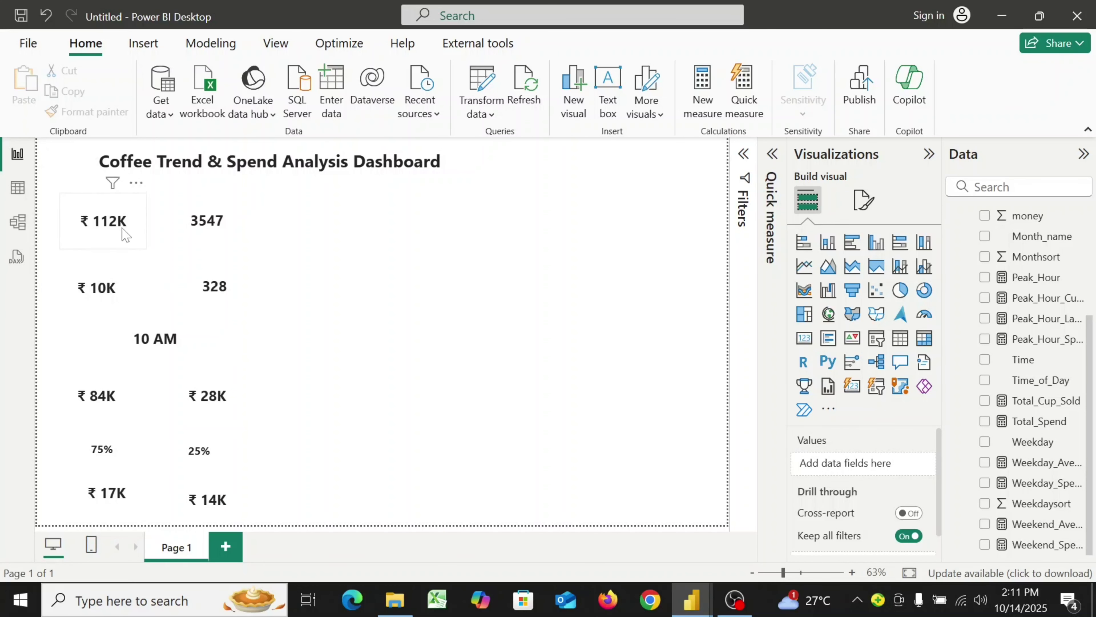
# - Move the Total_Spend card slightly lower and add a text box reading "Total Spend"
pyautogui.moveTo(125, 234); pyautogui.dragTo(121, 252)
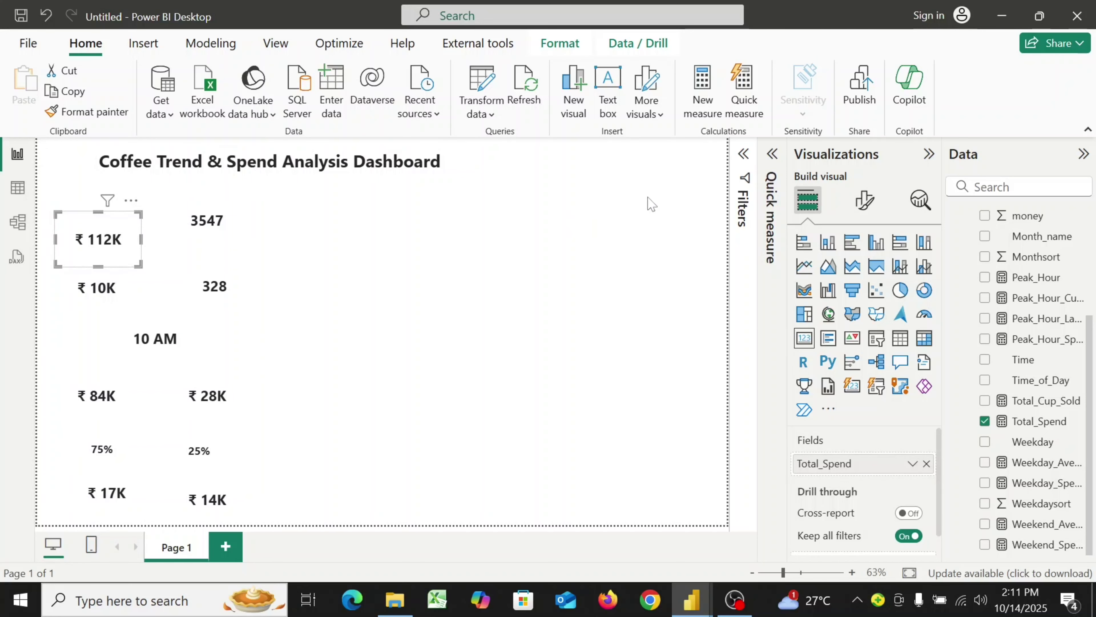
pyautogui.click(608, 113)
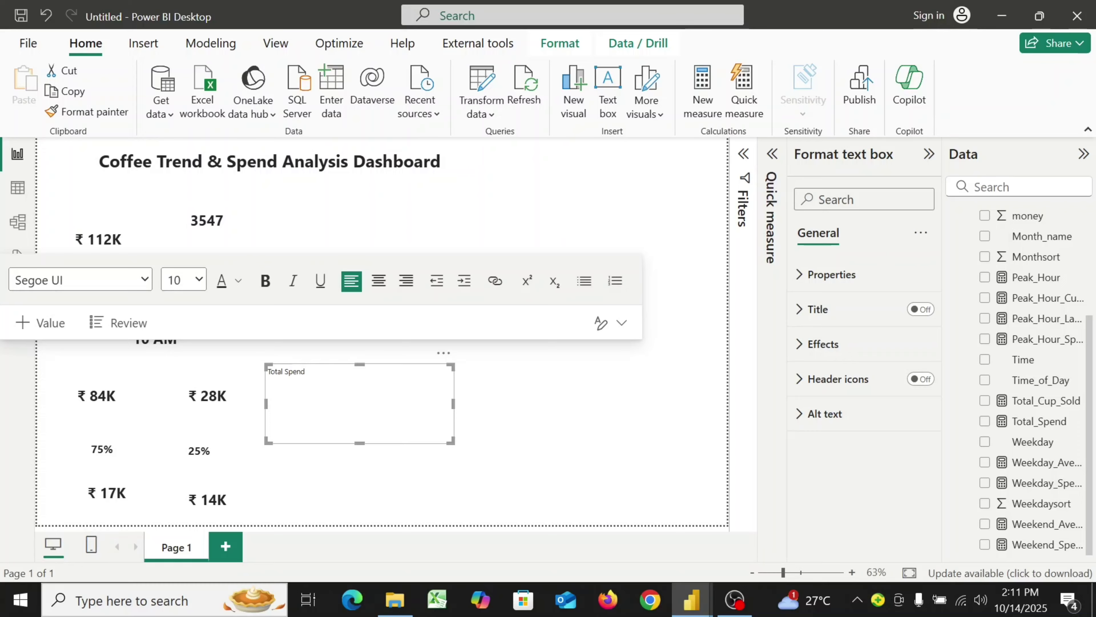
# - Format the "Total Spend" label text as size 9, bold and dark grey
pyautogui.hotkey('ctrl', 'shift', 'Left')
pyautogui.hotkey('ctrl', 'shift', 'Left')
pyautogui.click(199, 282)
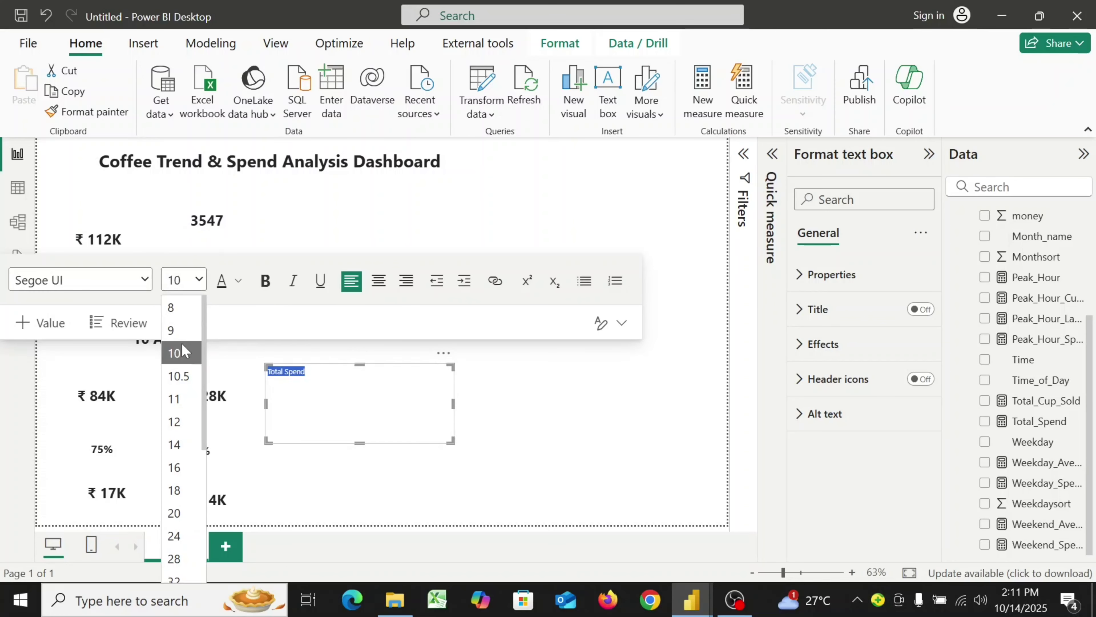
pyautogui.click(177, 330)
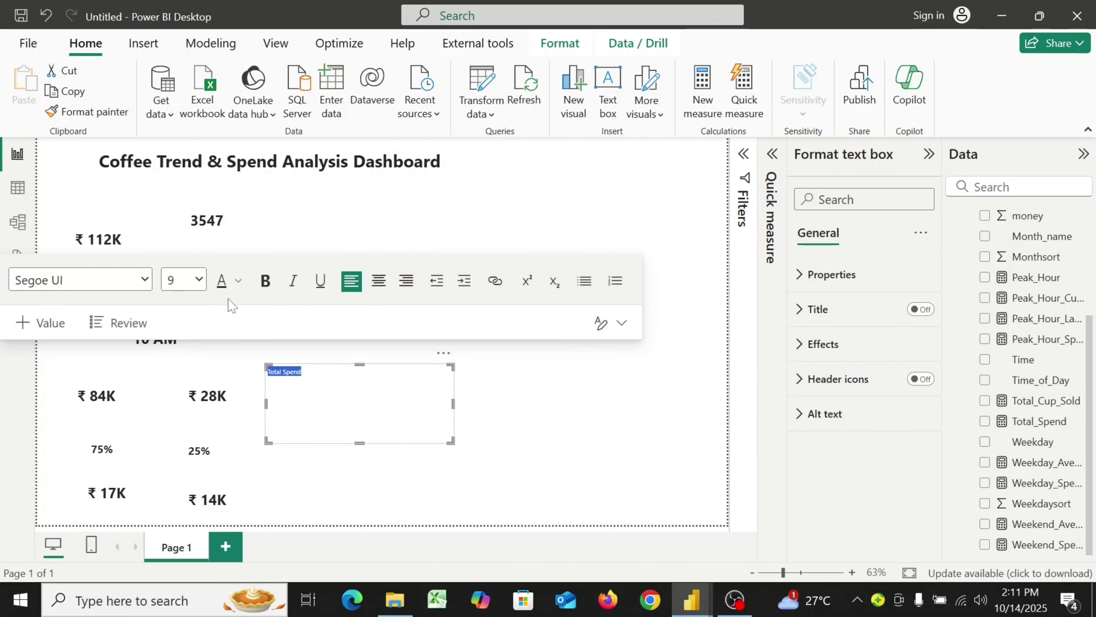
pyautogui.click(265, 281)
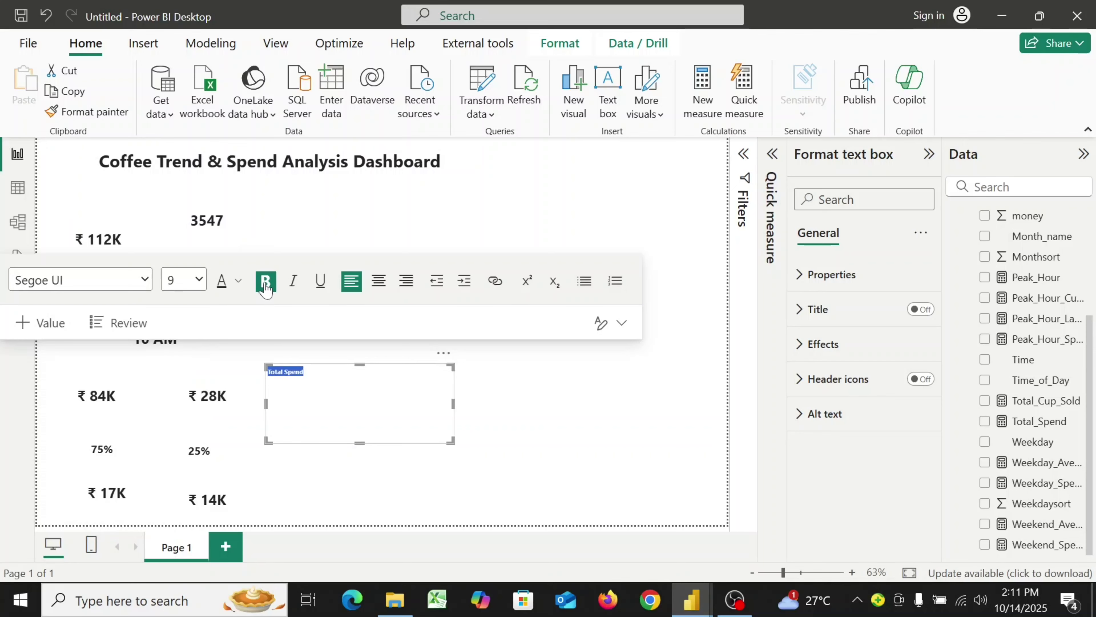
pyautogui.click(238, 281)
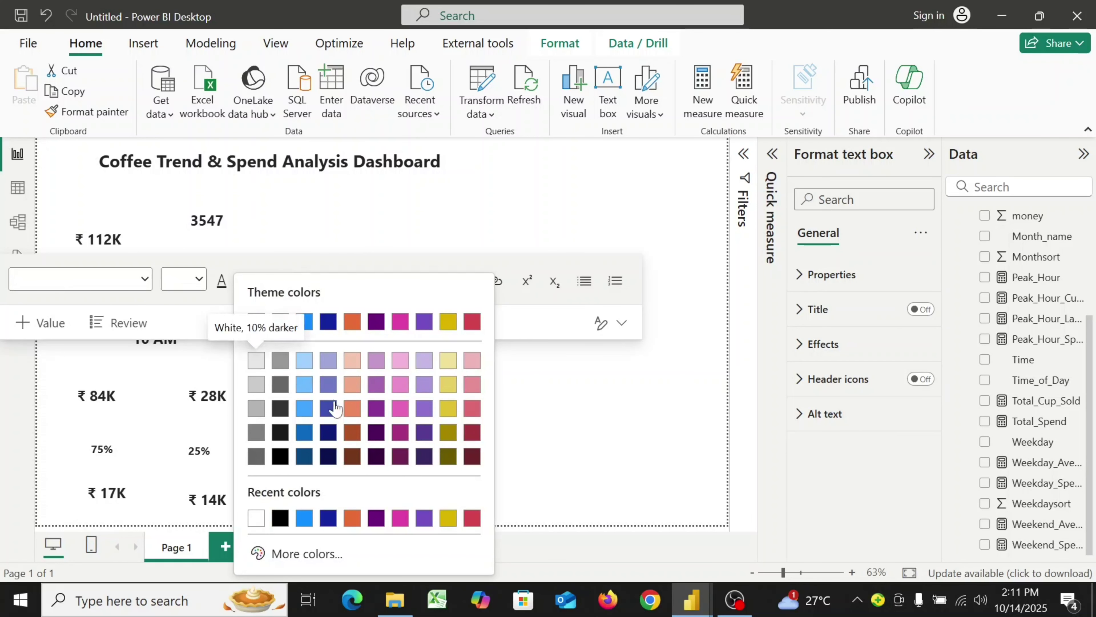
pyautogui.click(279, 391)
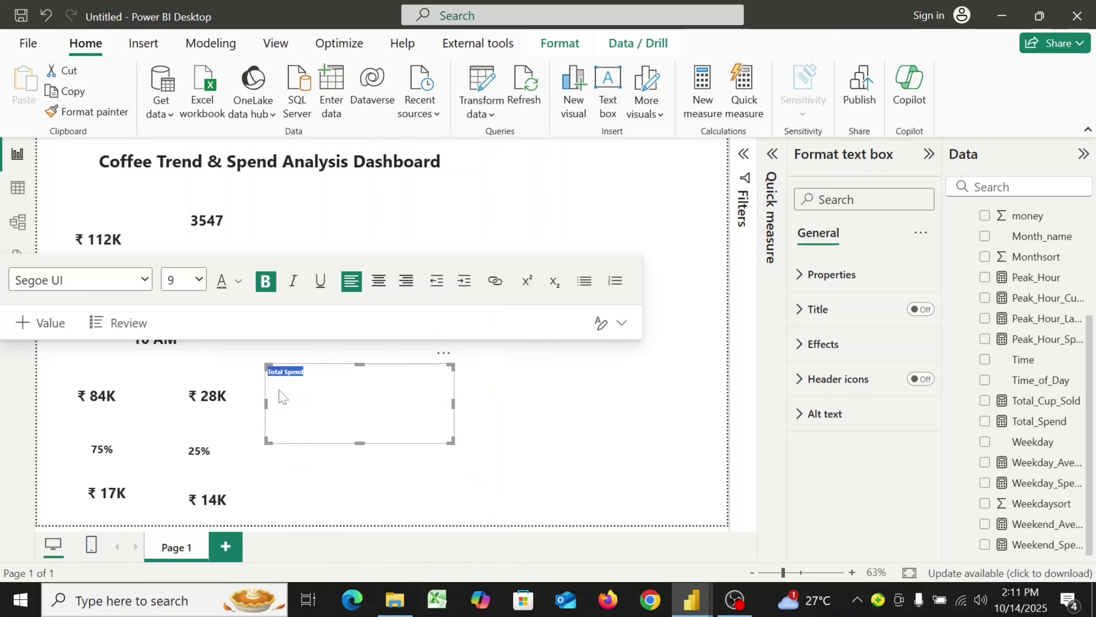
# - Turn off the "Total Spend" text box's background and resize the box toward the Total_Spend card
pyautogui.click(806, 348)
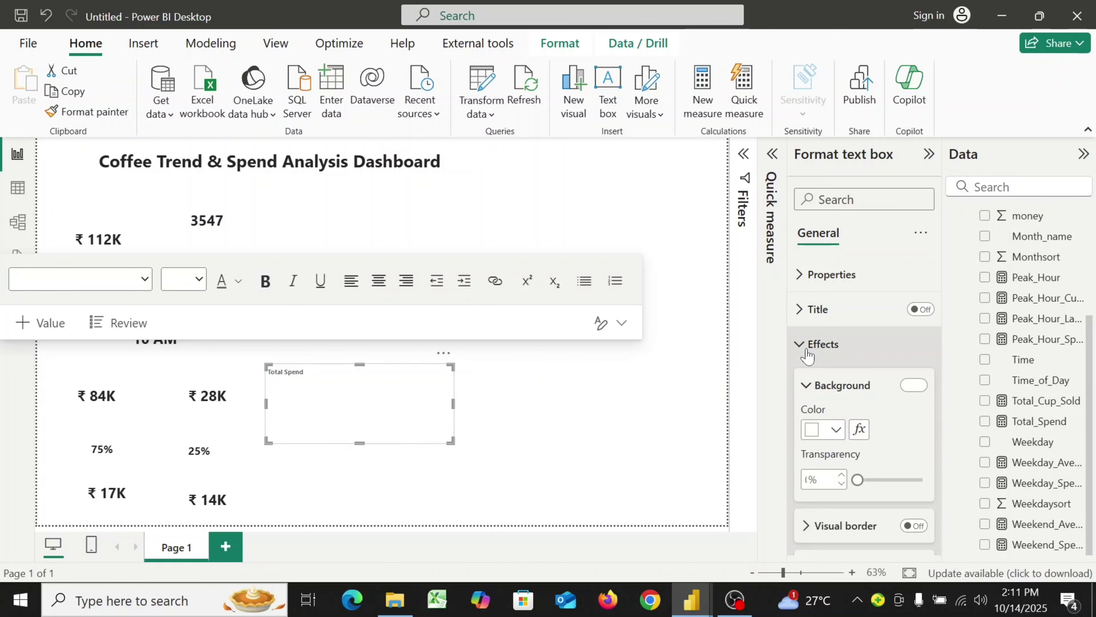
pyautogui.click(908, 388)
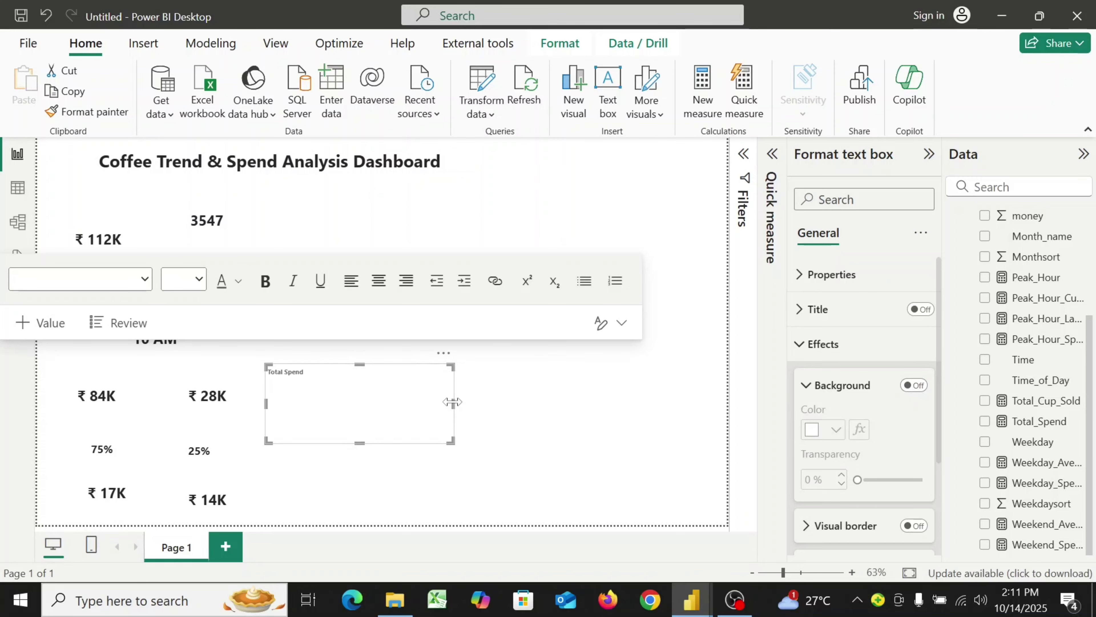
pyautogui.moveTo(452, 402); pyautogui.dragTo(350, 402)
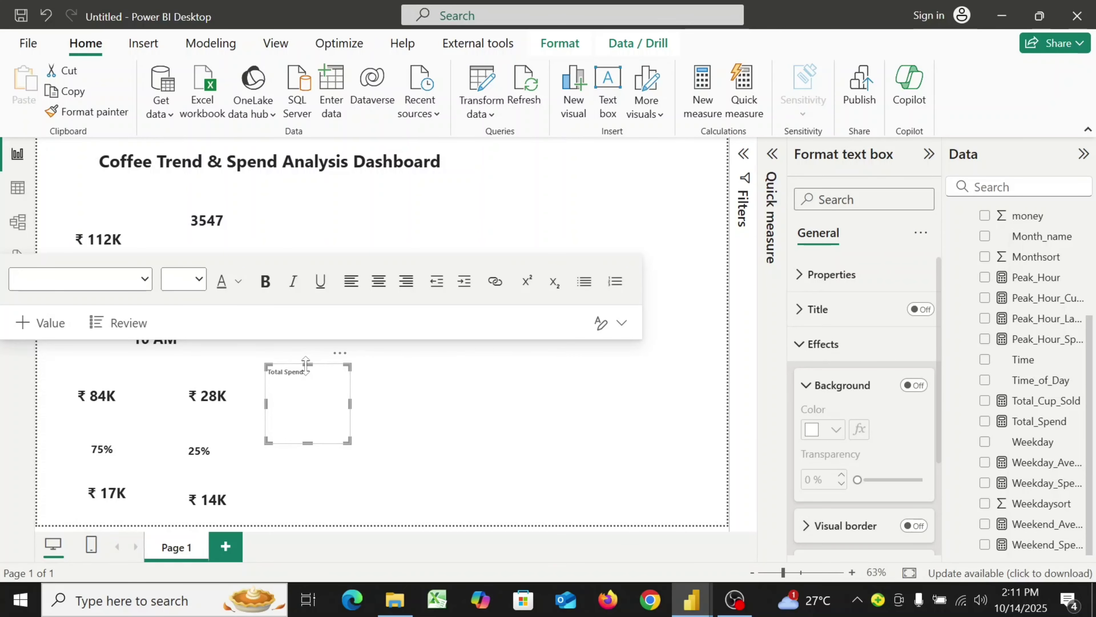
pyautogui.moveTo(306, 363); pyautogui.dragTo(284, 228)
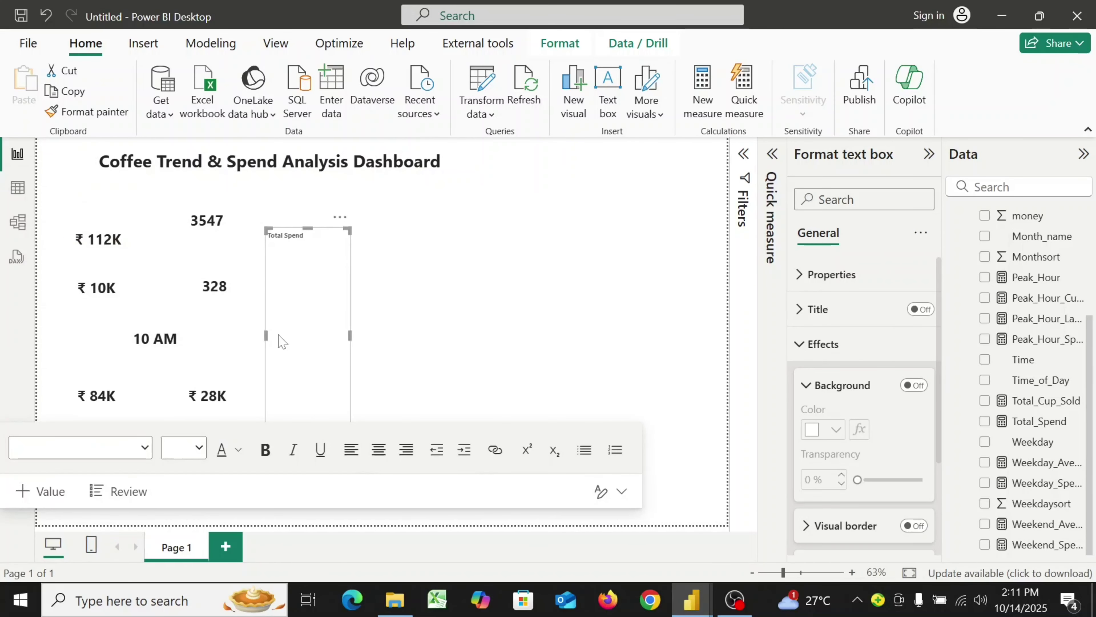
pyautogui.moveTo(265, 336); pyautogui.dragTo(90, 336)
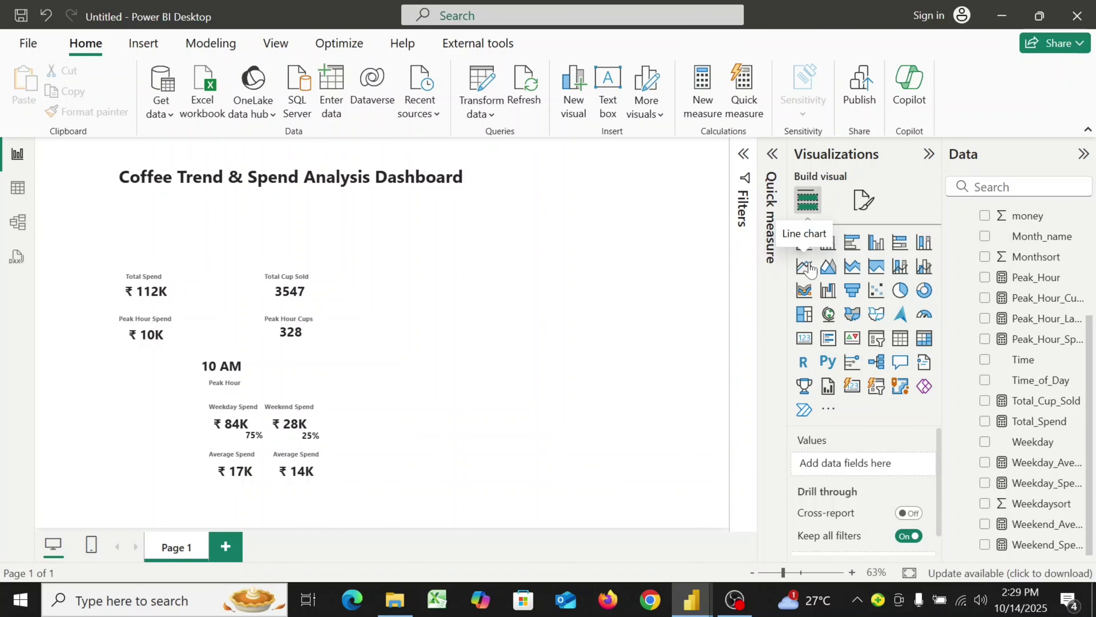
# - Insert a line chart, place it beside the total and peak hour cards, and widen it toward the page edge
pyautogui.click(805, 266)
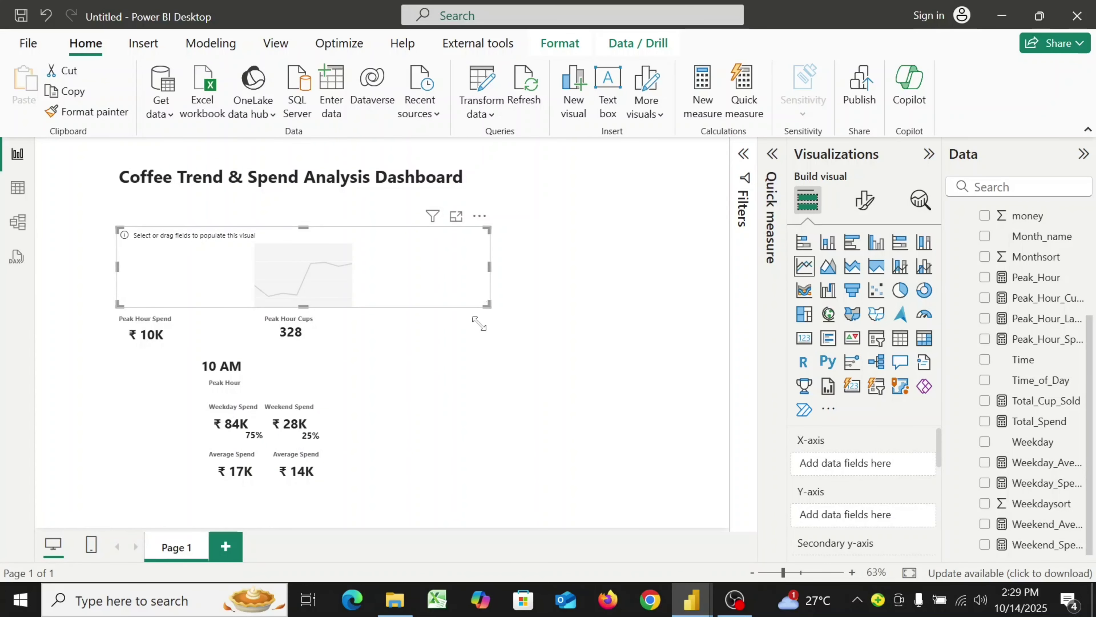
pyautogui.moveTo(479, 324); pyautogui.dragTo(577, 342)
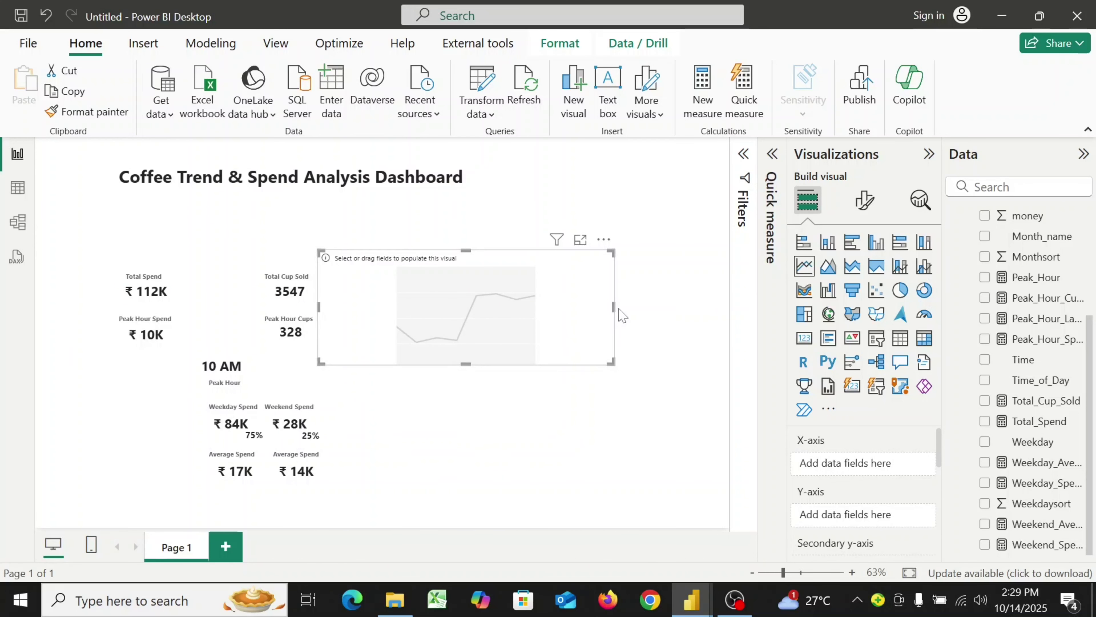
pyautogui.moveTo(614, 305); pyautogui.dragTo(707, 306)
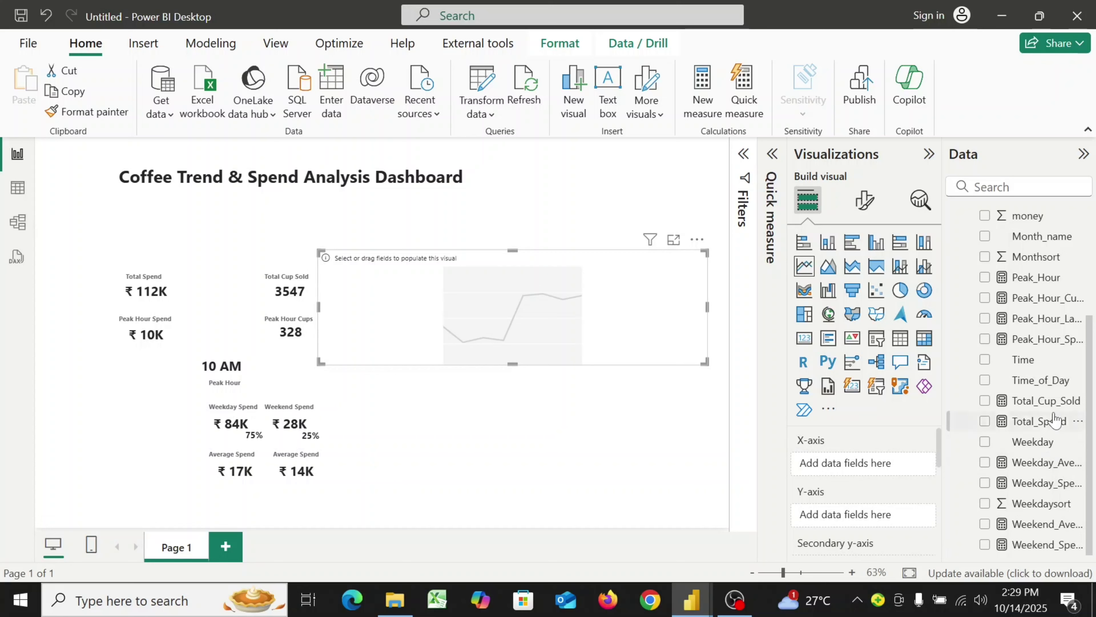
# - Plot money on the line chart's Y-axis against Date on the X-axis, removing the Day level from the date hierarchy
pyautogui.moveTo(1032, 218); pyautogui.dragTo(876, 517)
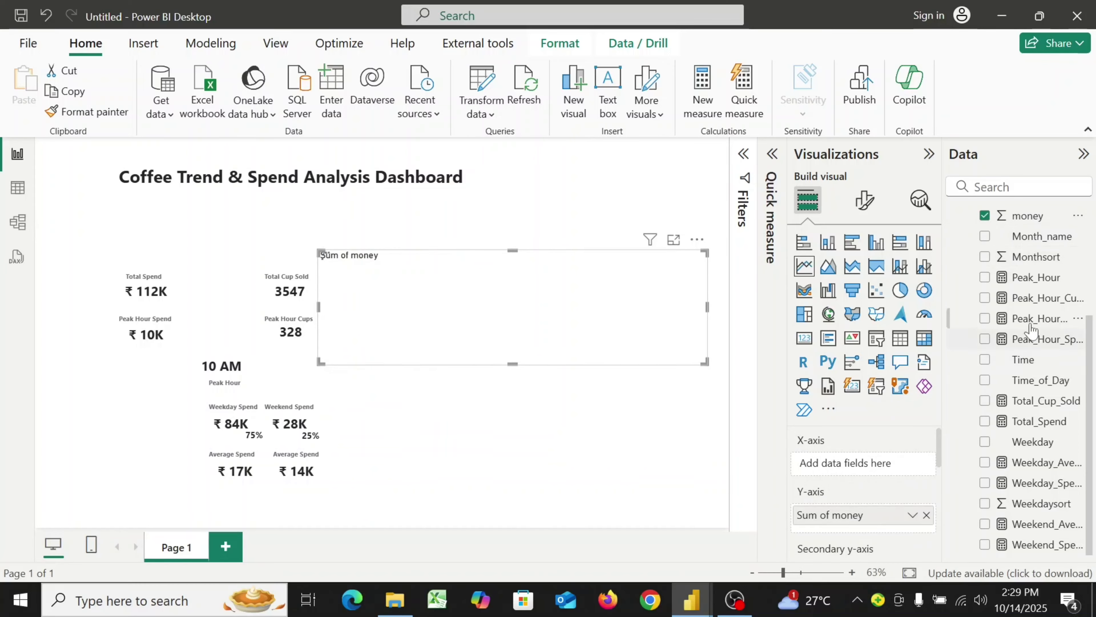
pyautogui.scroll(3, 1030, 331)
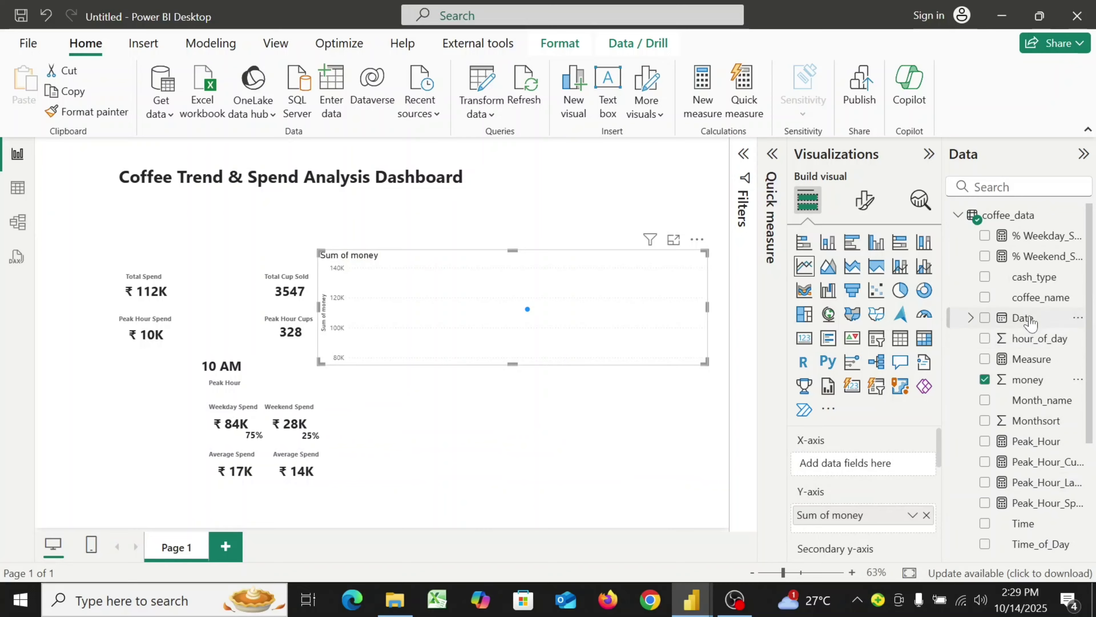
pyautogui.moveTo(1027, 318); pyautogui.dragTo(874, 468)
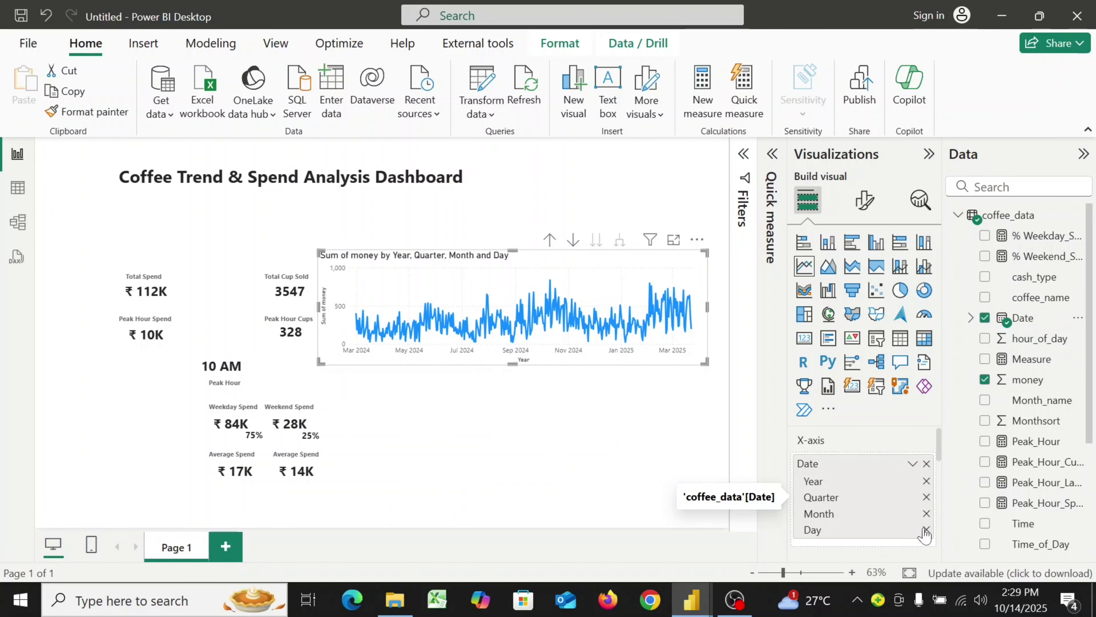
pyautogui.click(926, 530)
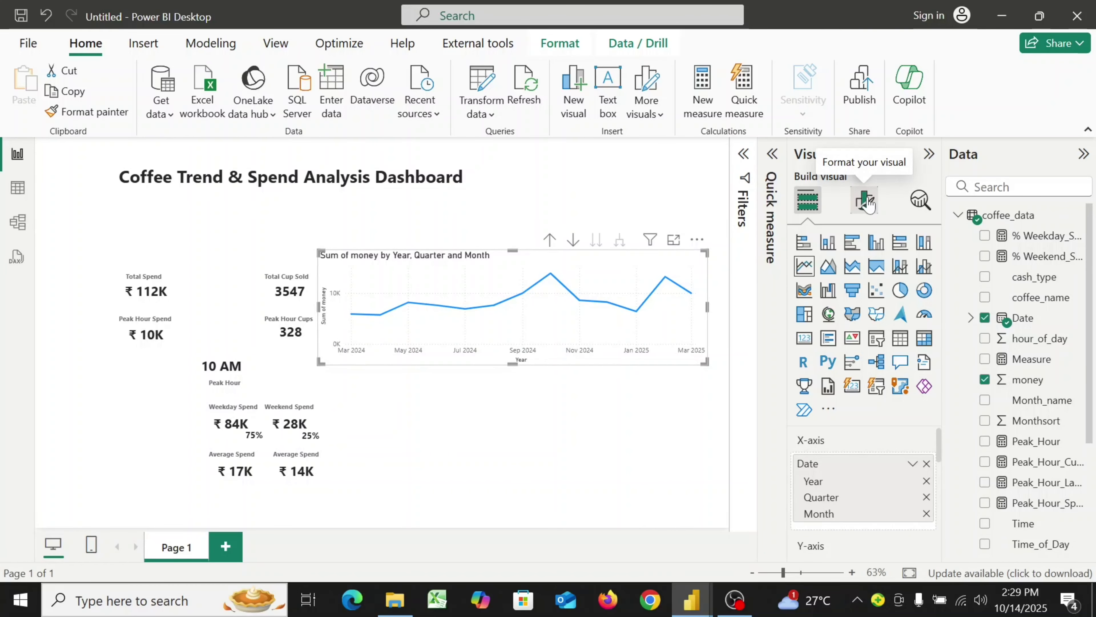
# - Make the line chart's X-axis value labels bold
pyautogui.click(867, 202)
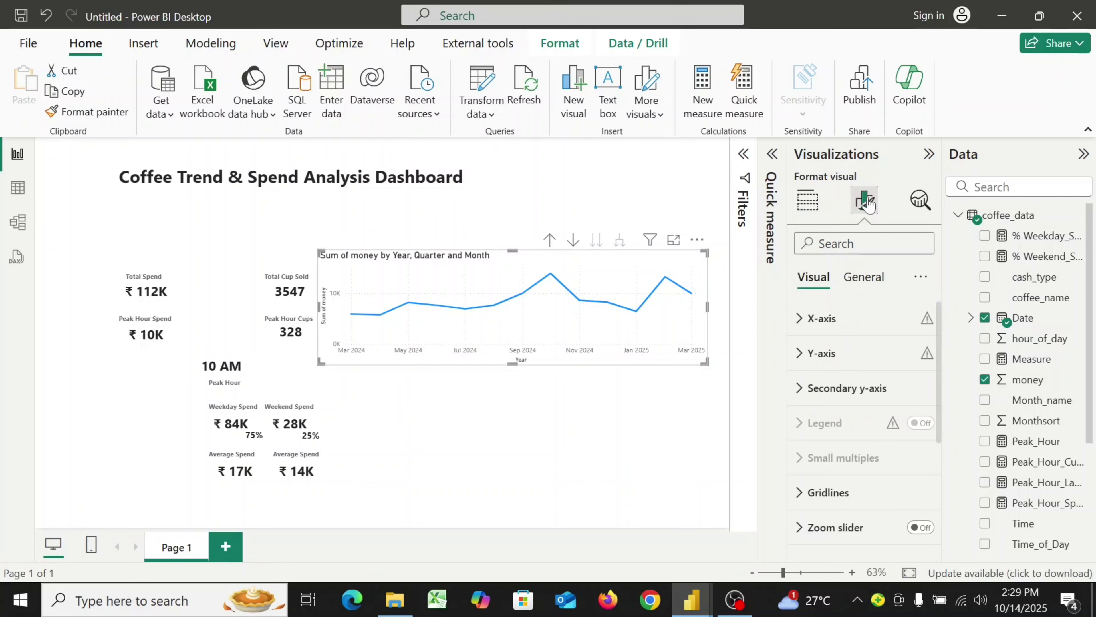
pyautogui.click(800, 327)
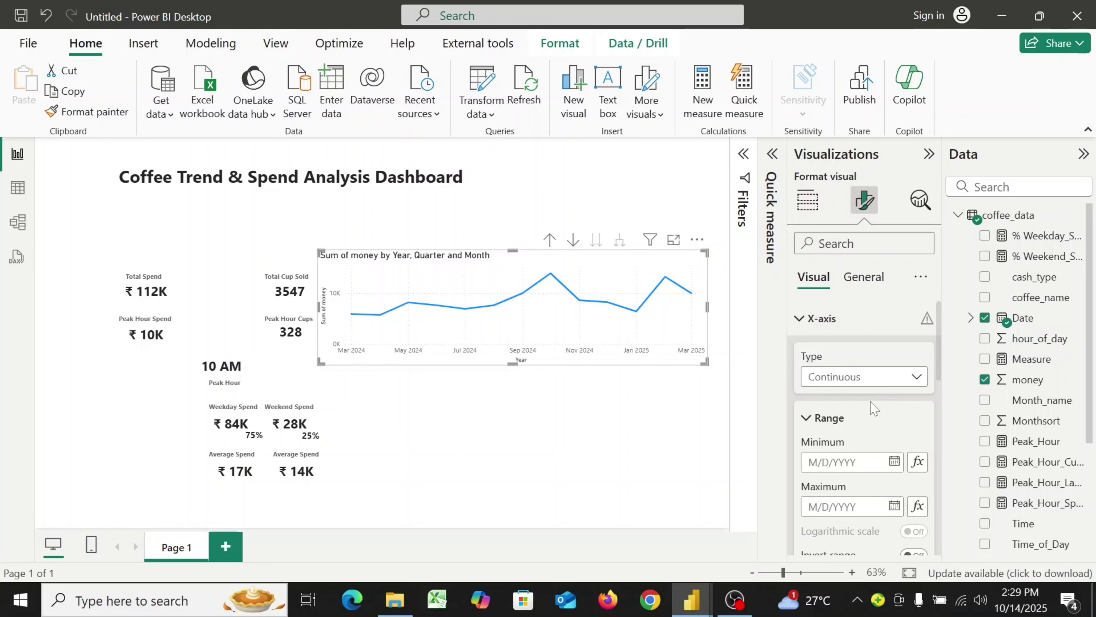
pyautogui.scroll(-5, 874, 408)
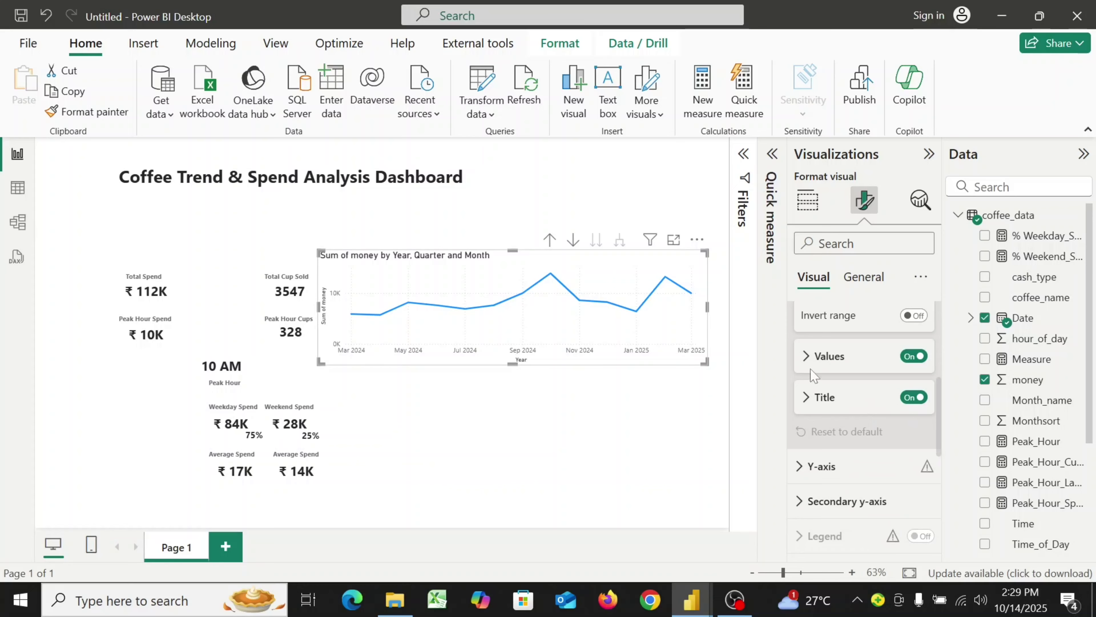
pyautogui.click(807, 359)
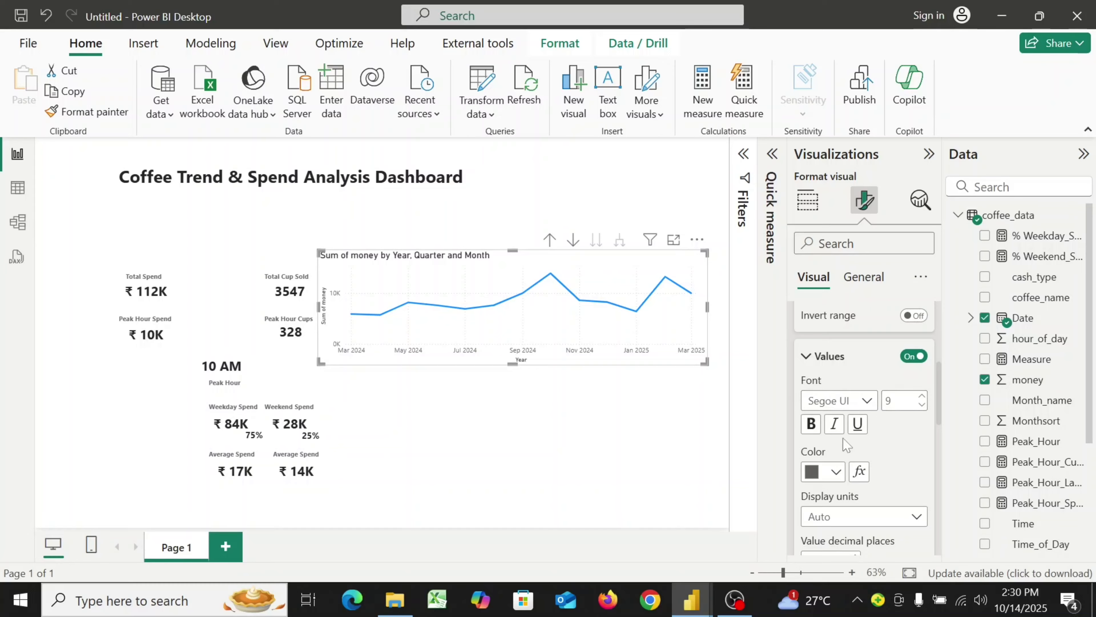
pyautogui.click(812, 426)
# - Set the X-axis value labels to the custom dark brown color #44210D
pyautogui.scroll(-2, 886, 462)
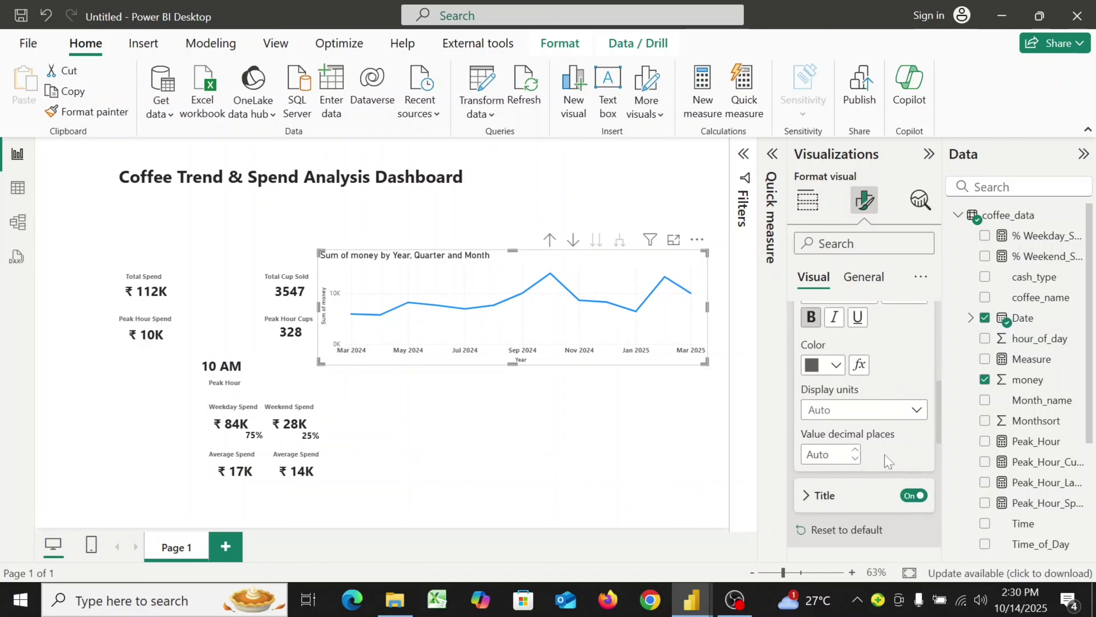
pyautogui.scroll(-1, 888, 461)
pyautogui.click(836, 355)
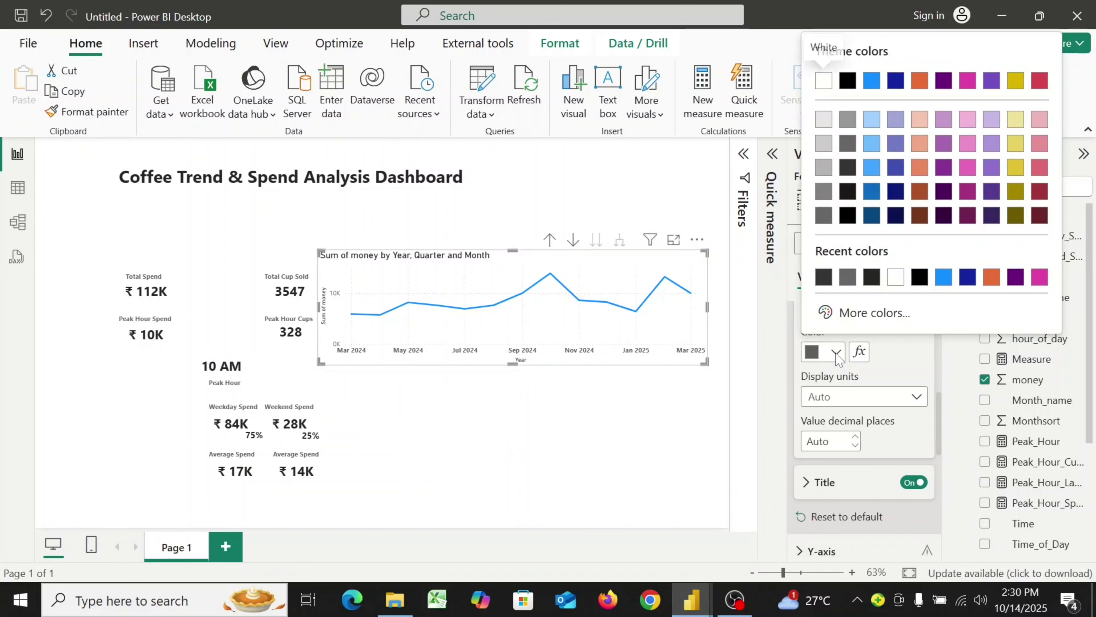
pyautogui.click(883, 375)
pyautogui.click(834, 355)
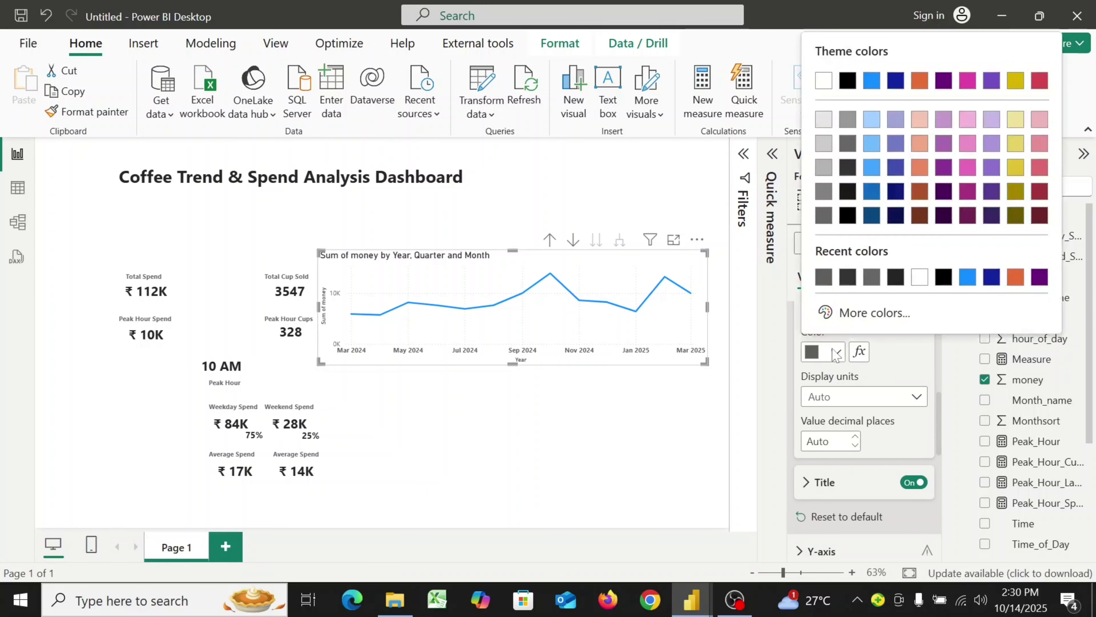
pyautogui.click(860, 313)
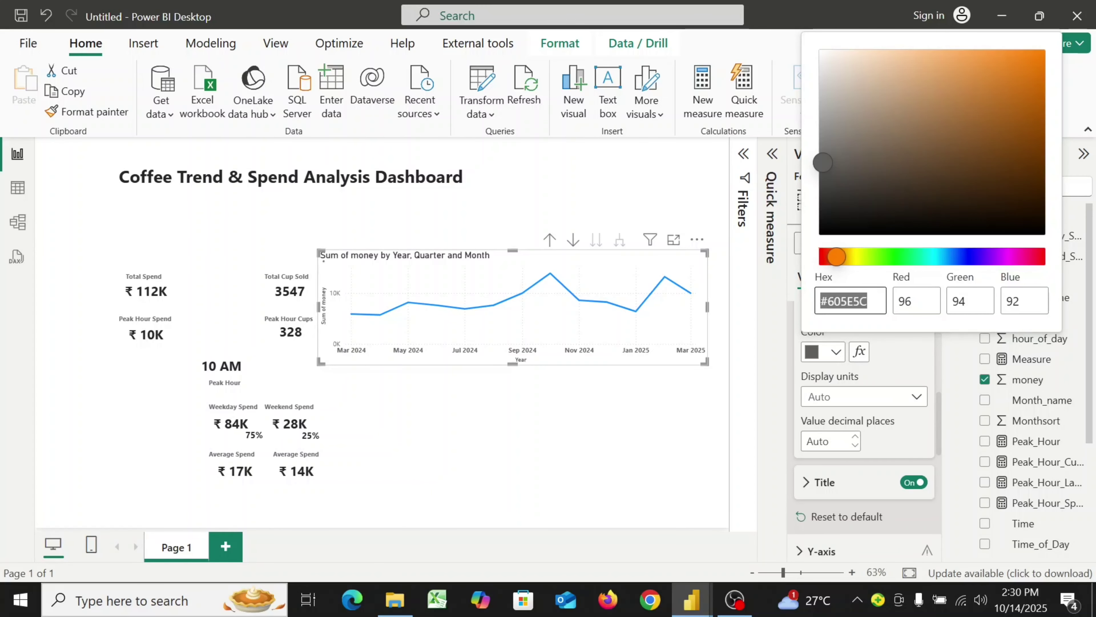
pyautogui.click(868, 302)
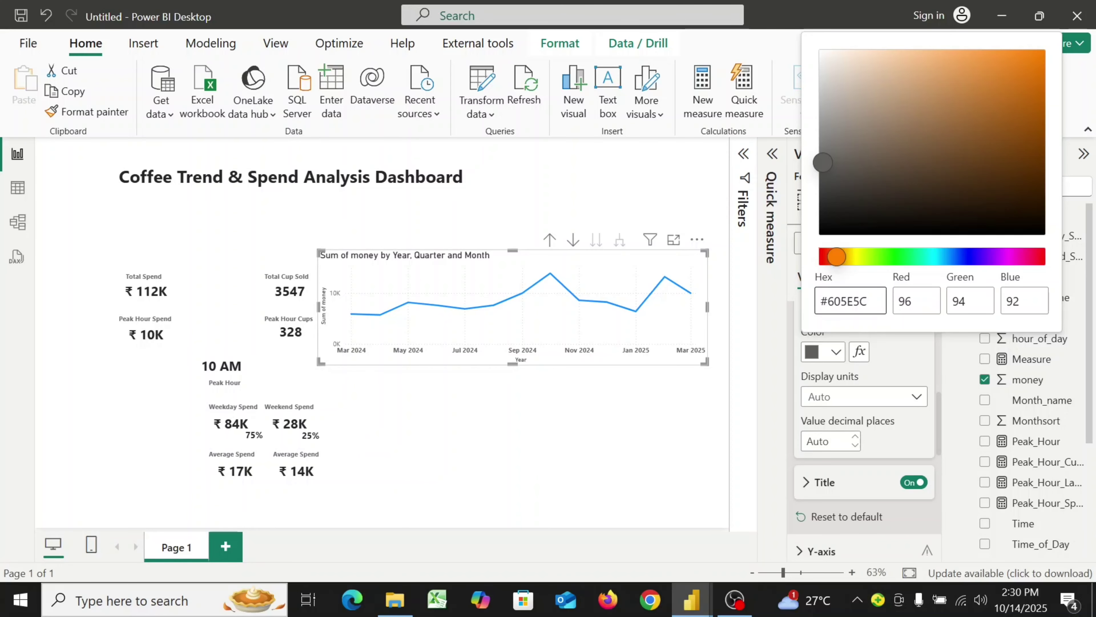
pyautogui.press('BackSpace')
pyautogui.press('BackSpace')
pyautogui.press('BackSpace')
pyautogui.press('BackSpace')
pyautogui.press('BackSpace')
pyautogui.write('44210D')
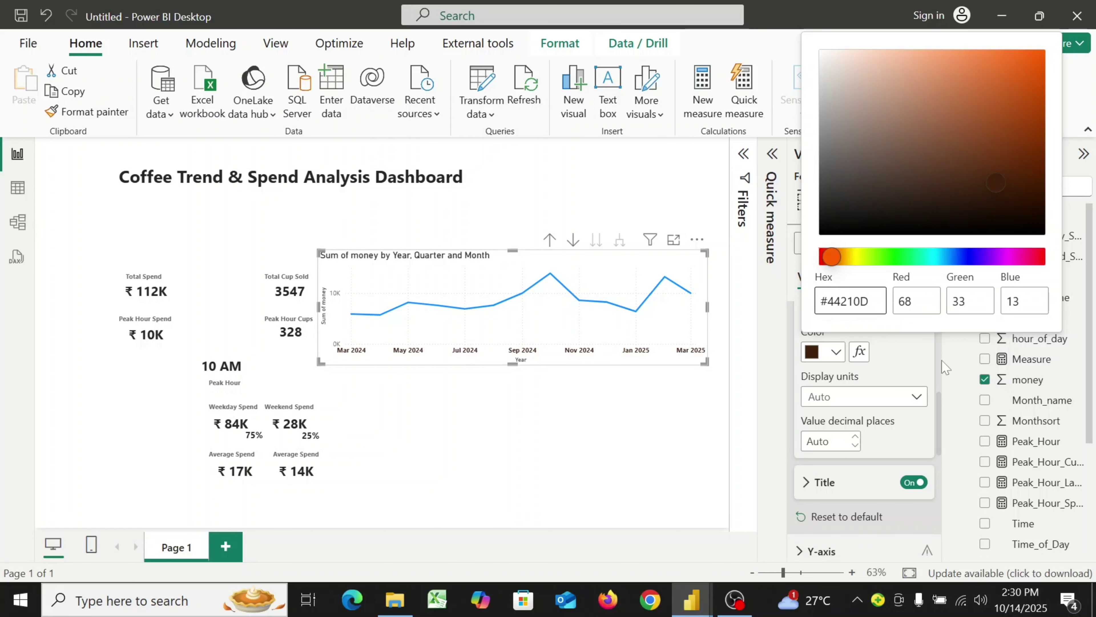
pyautogui.click(905, 365)
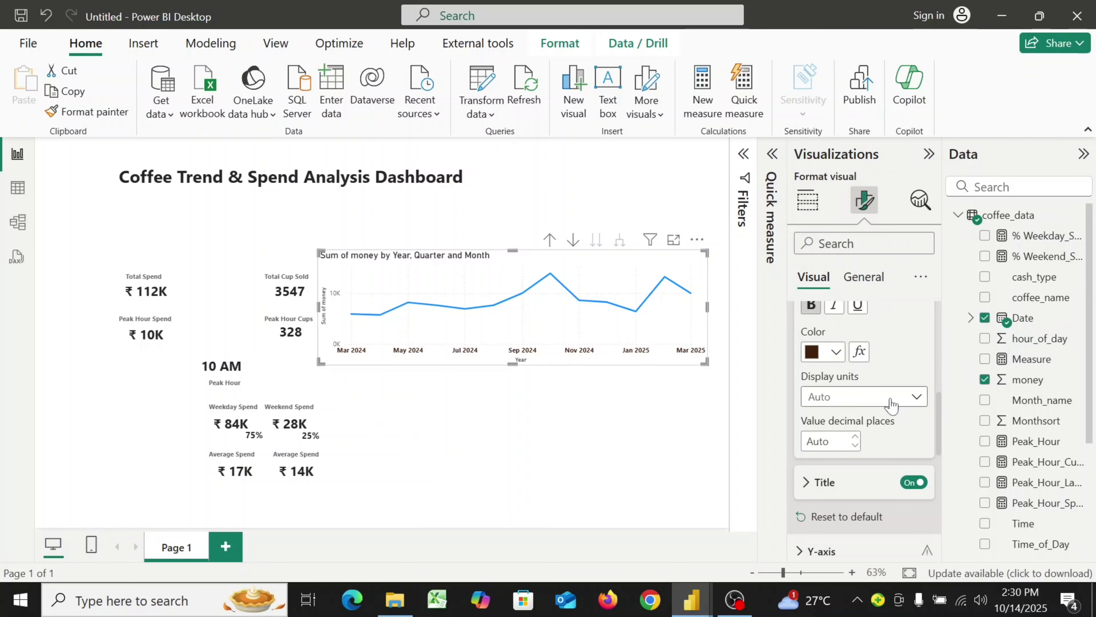
# - Turn off the line chart's X-axis title
pyautogui.scroll(-2, 854, 429)
pyautogui.scroll(-2, 854, 429)
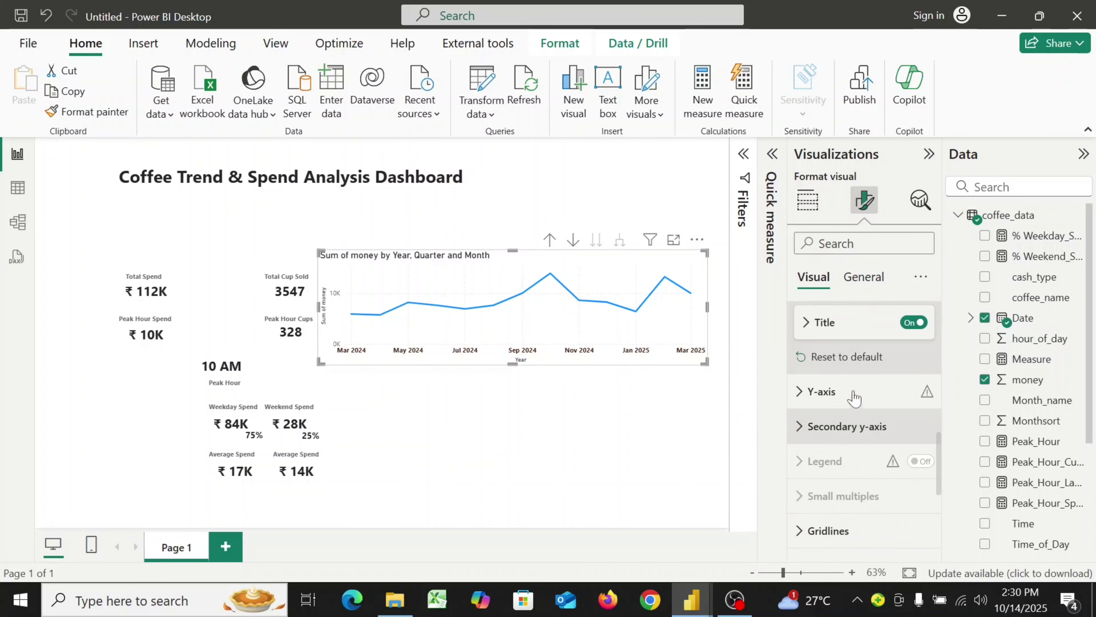
pyautogui.click(906, 327)
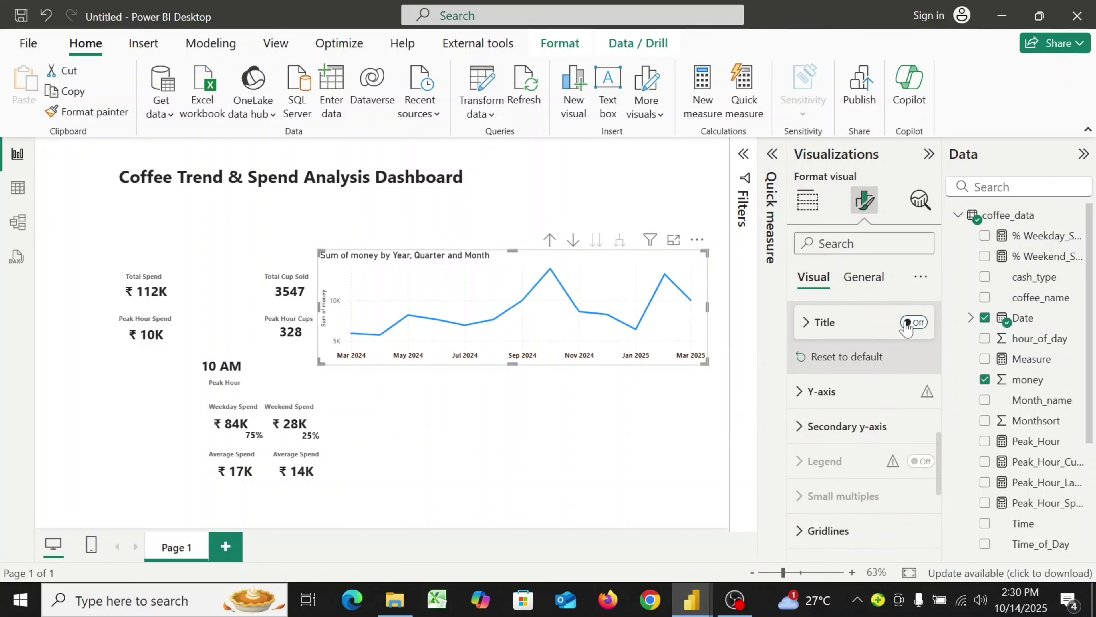
# - Make the Y-axis value labels bold in the recent dark brown color and turn off the Y-axis title
pyautogui.click(799, 392)
pyautogui.scroll(-5, 870, 450)
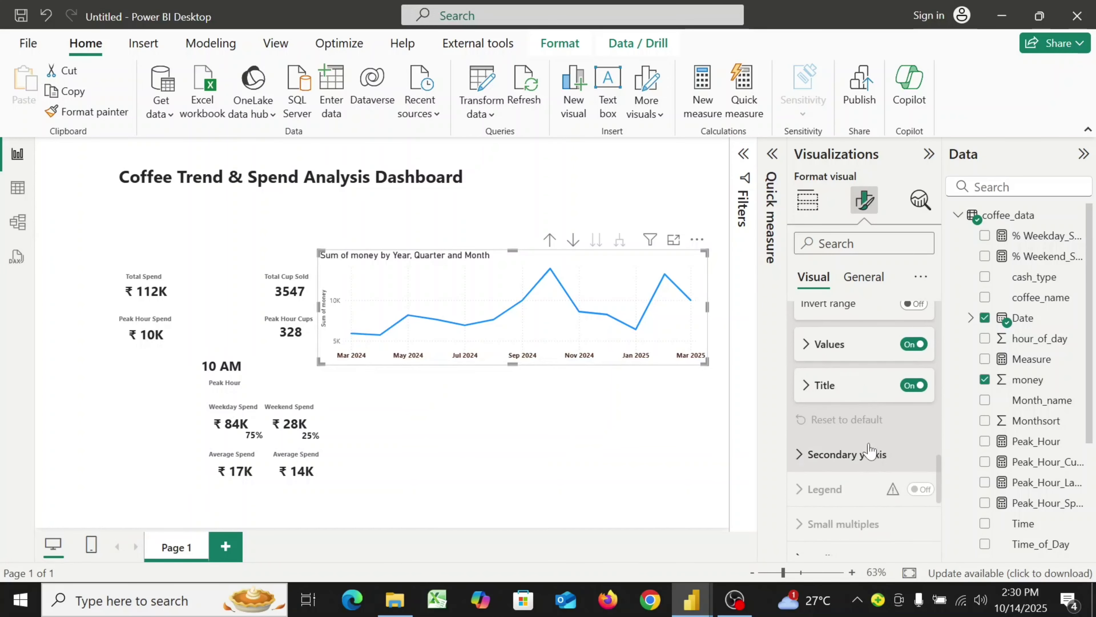
pyautogui.click(807, 345)
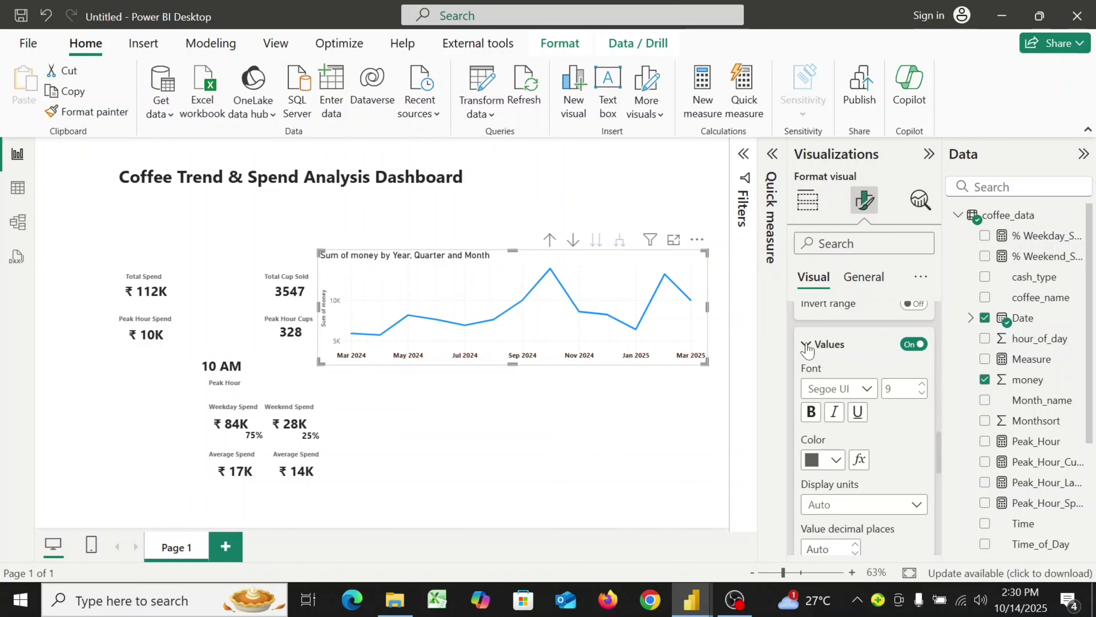
pyautogui.click(811, 412)
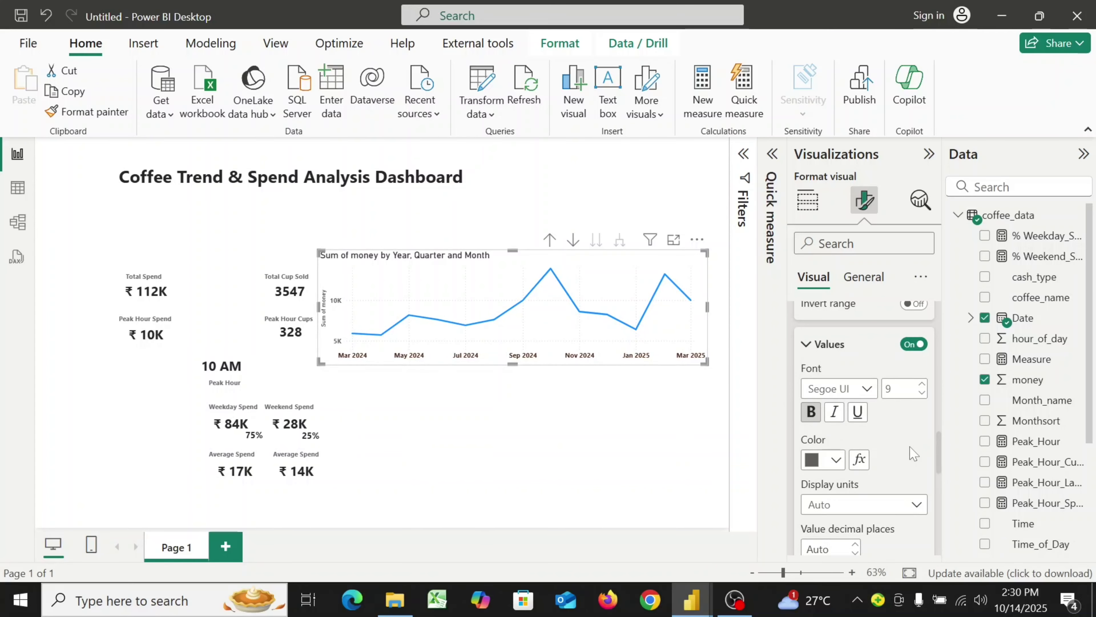
pyautogui.click(836, 462)
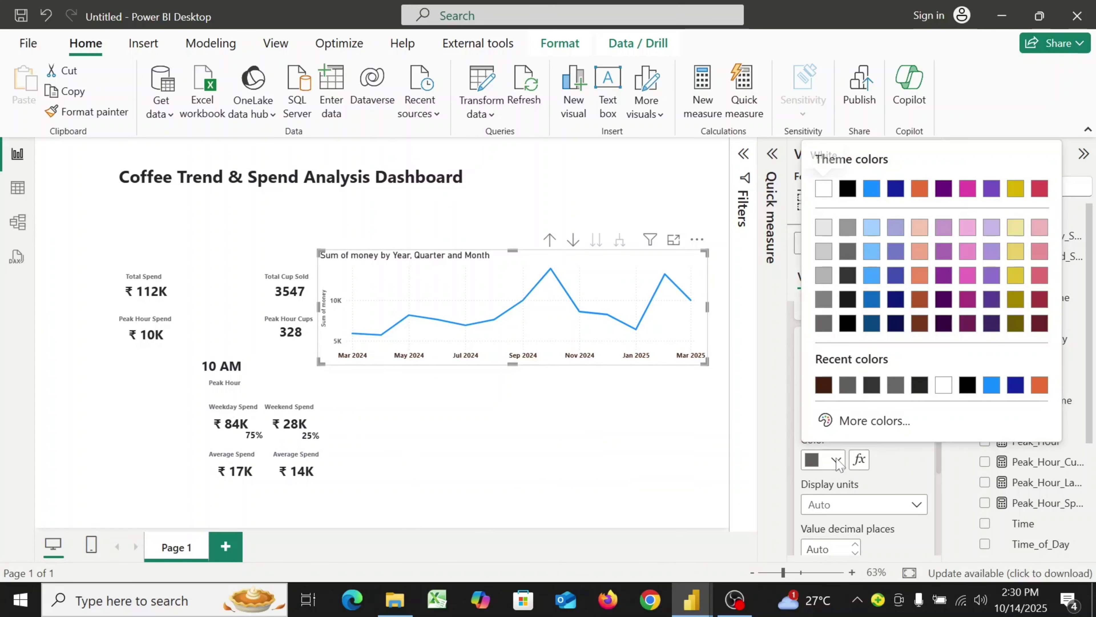
pyautogui.click(824, 385)
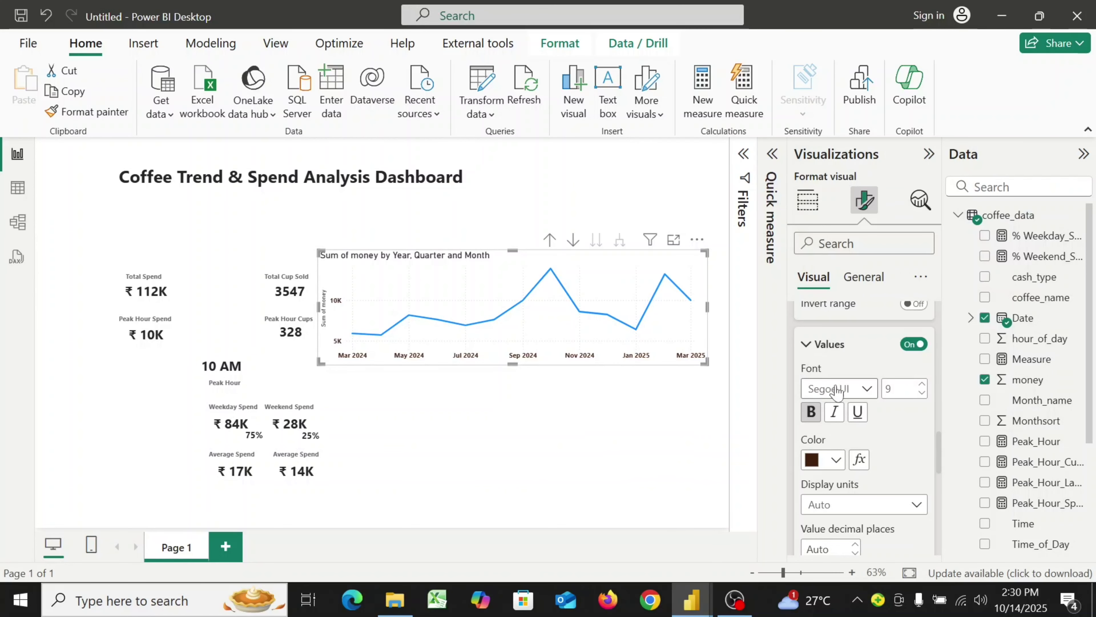
pyautogui.scroll(-4, 908, 471)
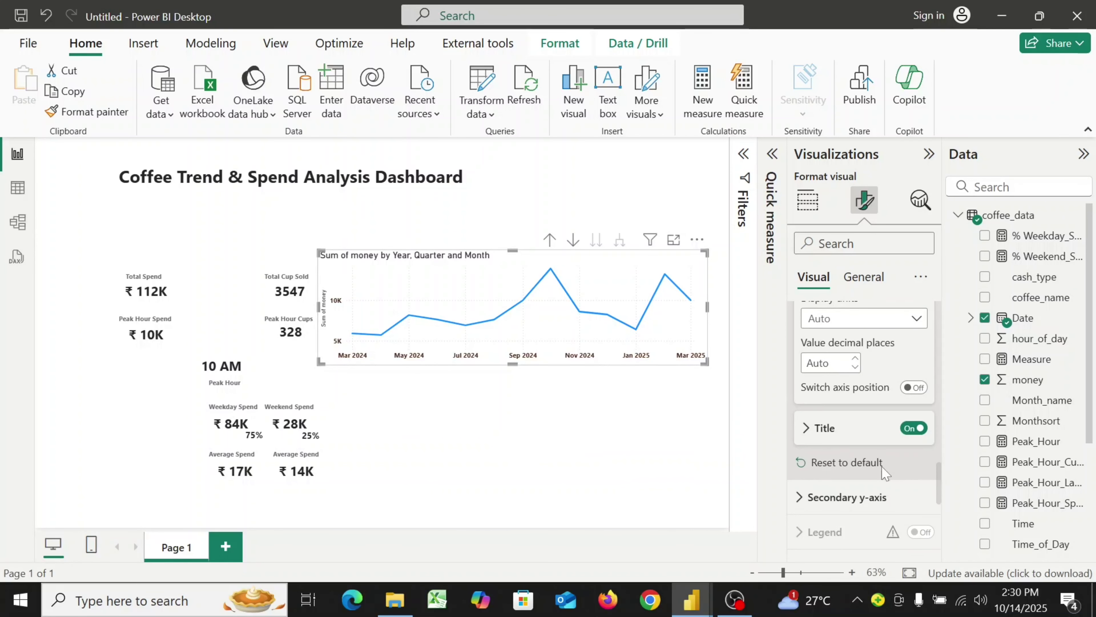
pyautogui.click(911, 429)
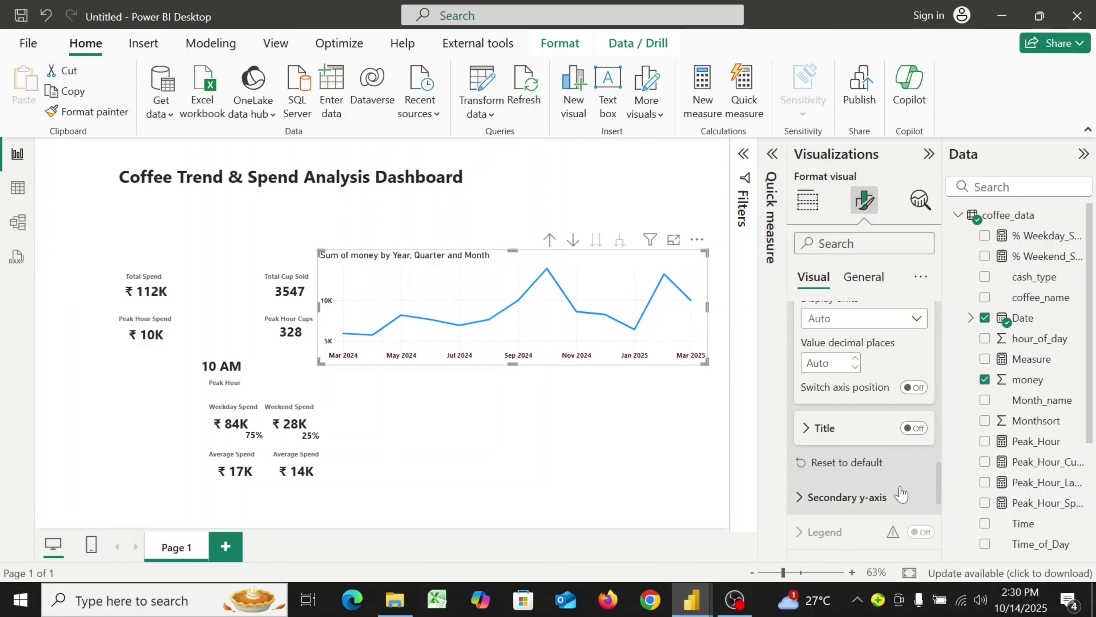
# - Turn off the line chart's horizontal and vertical gridlines
pyautogui.scroll(-5, 855, 466)
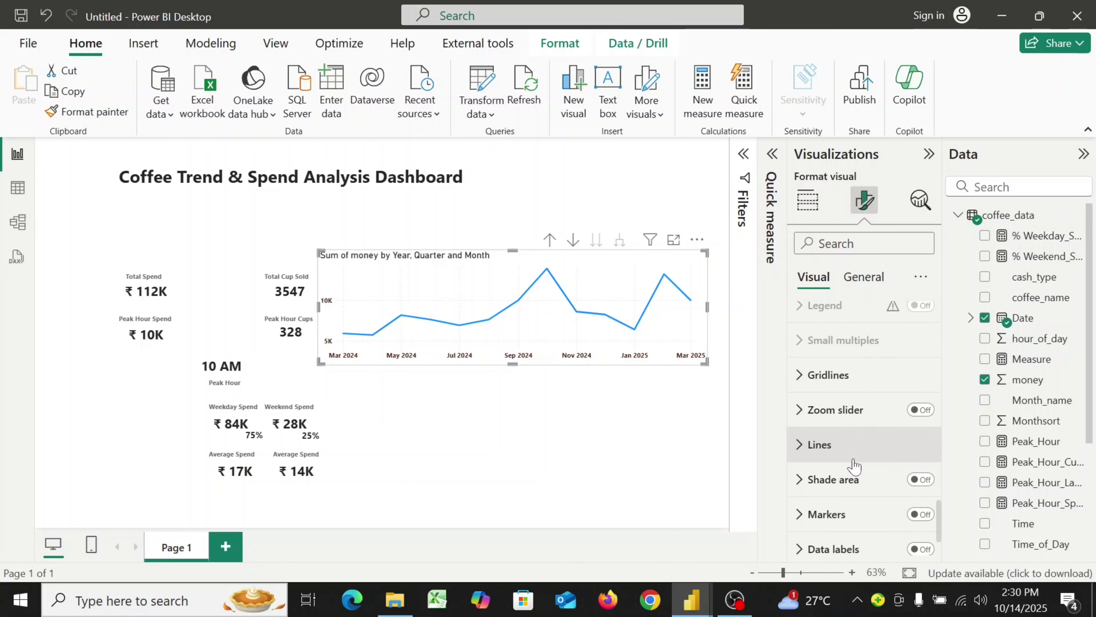
pyautogui.click(799, 374)
pyautogui.click(906, 416)
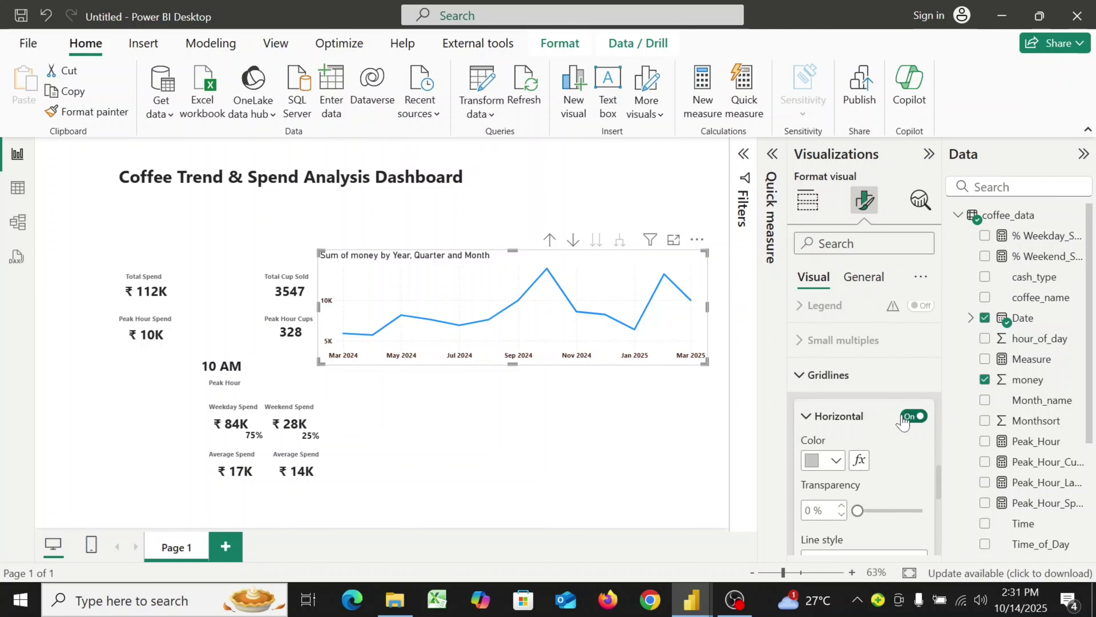
pyautogui.scroll(-5, 907, 416)
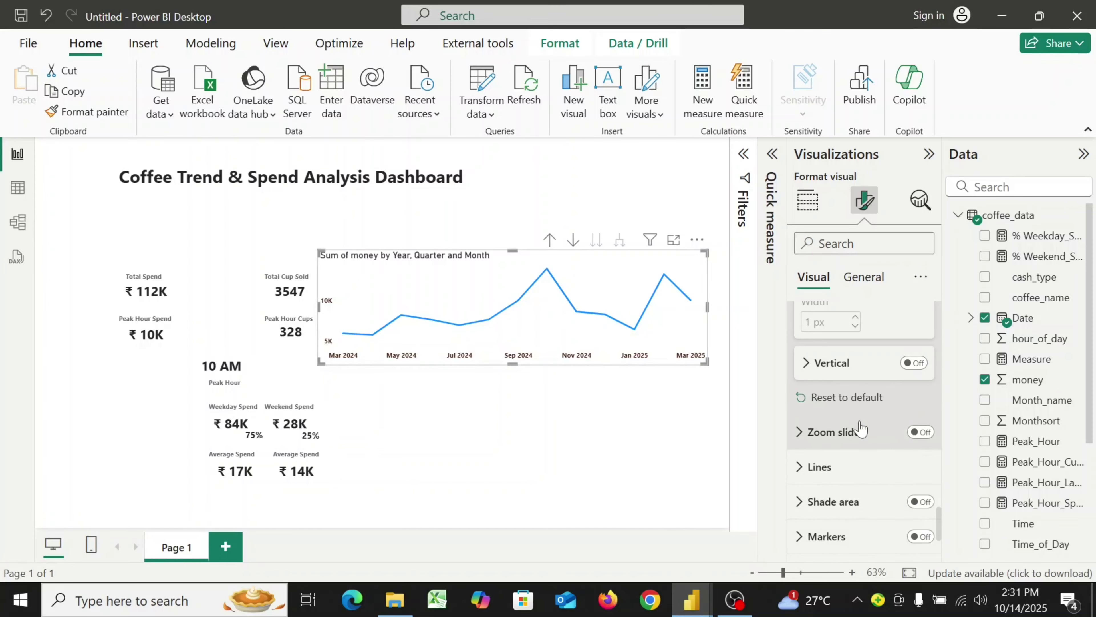
# - Set the chart's line to the custom brown color #865920 for all series
pyautogui.scroll(-4, 860, 429)
pyautogui.scroll(2, 860, 428)
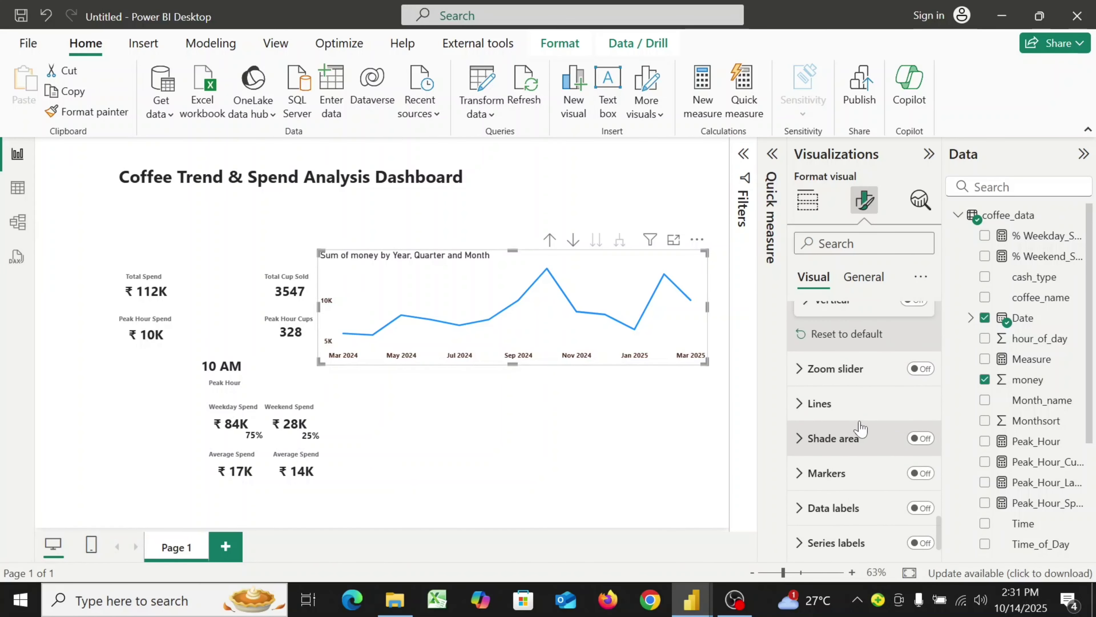
pyautogui.click(799, 403)
pyautogui.scroll(-3, 861, 438)
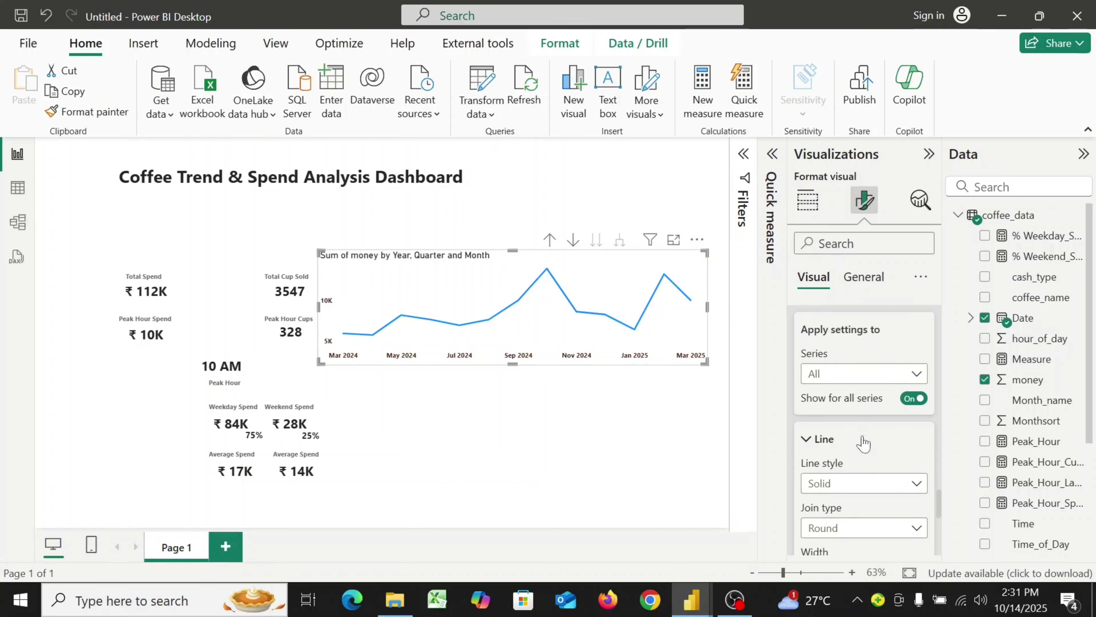
pyautogui.scroll(-3, 864, 443)
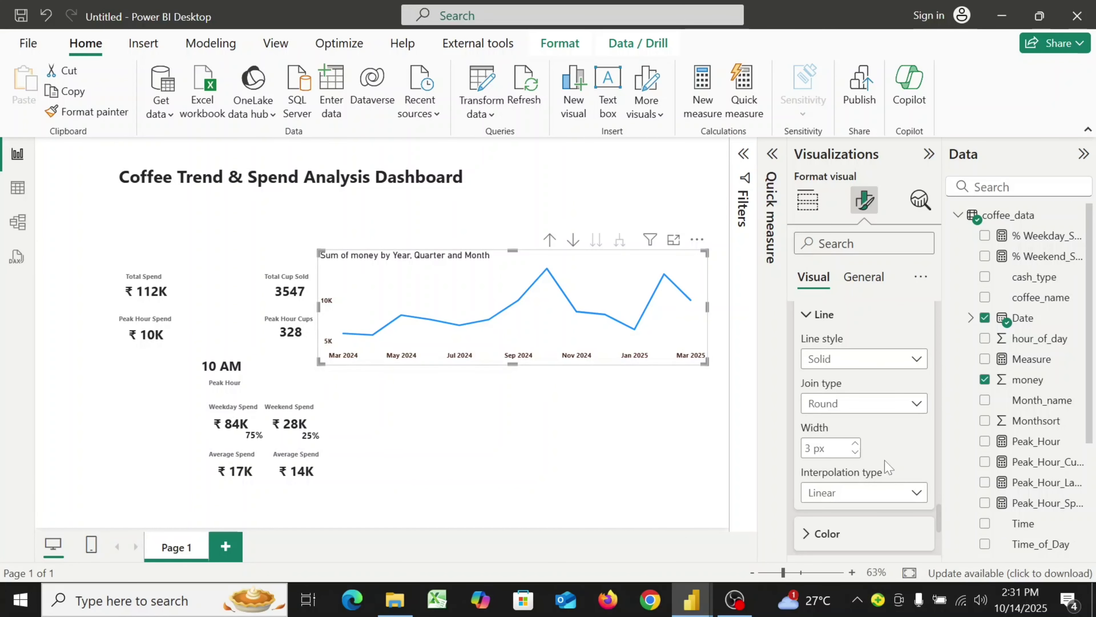
pyautogui.scroll(-2, 886, 467)
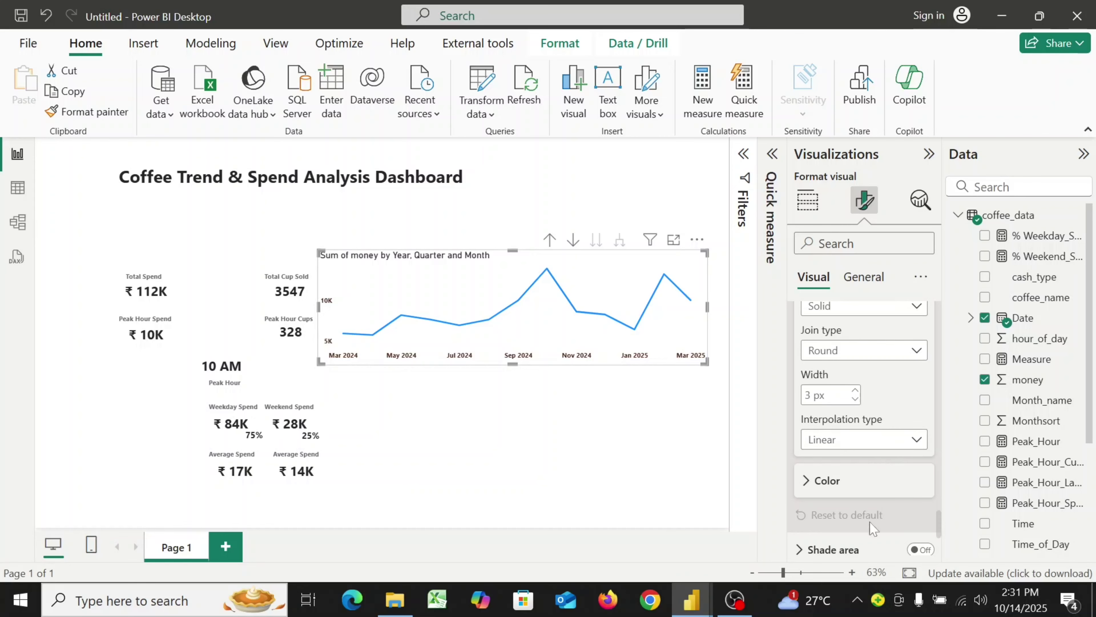
pyautogui.click(807, 492)
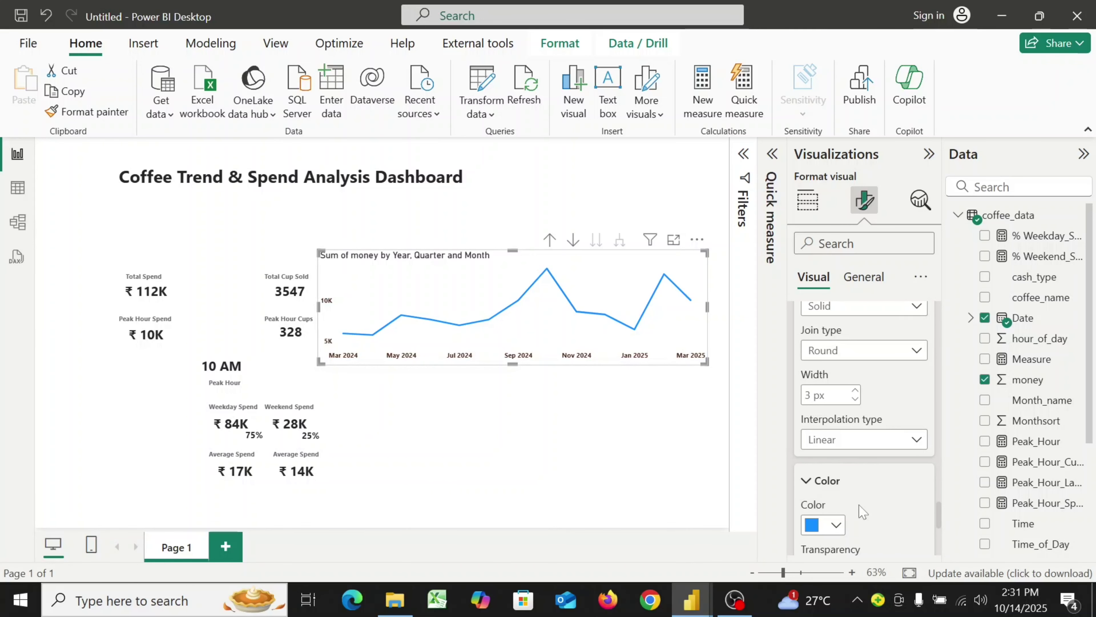
pyautogui.scroll(-2, 859, 514)
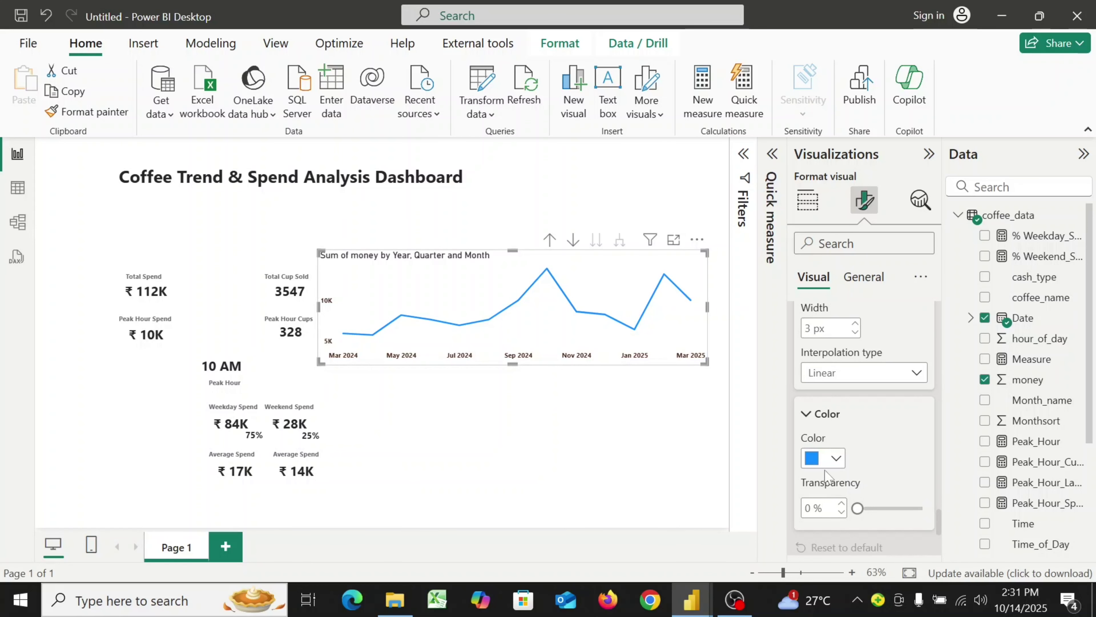
pyautogui.click(835, 458)
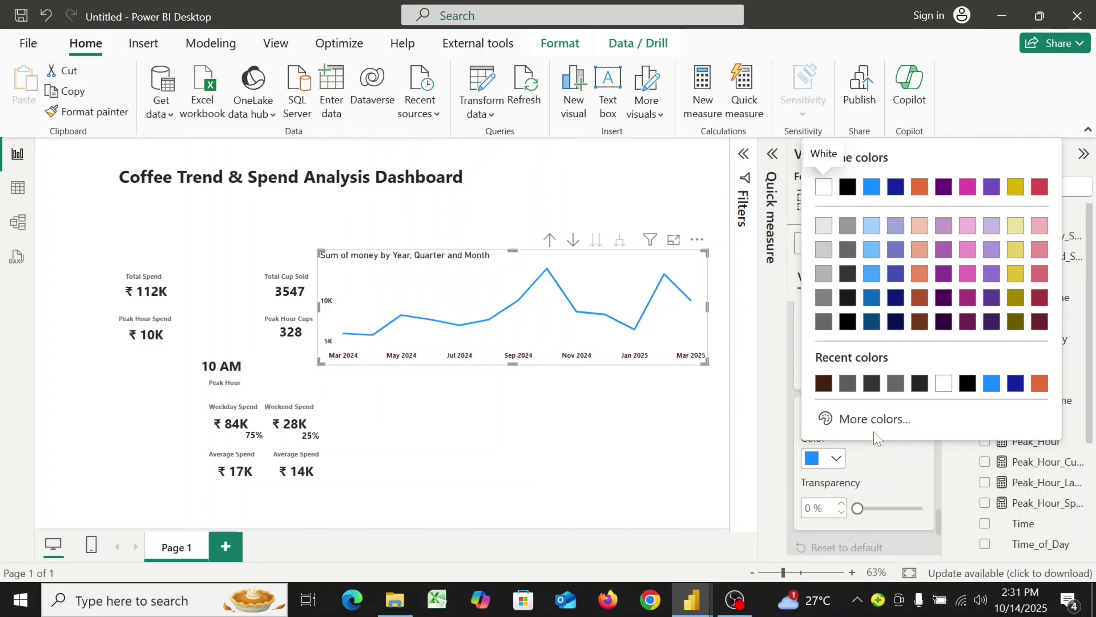
pyautogui.click(873, 418)
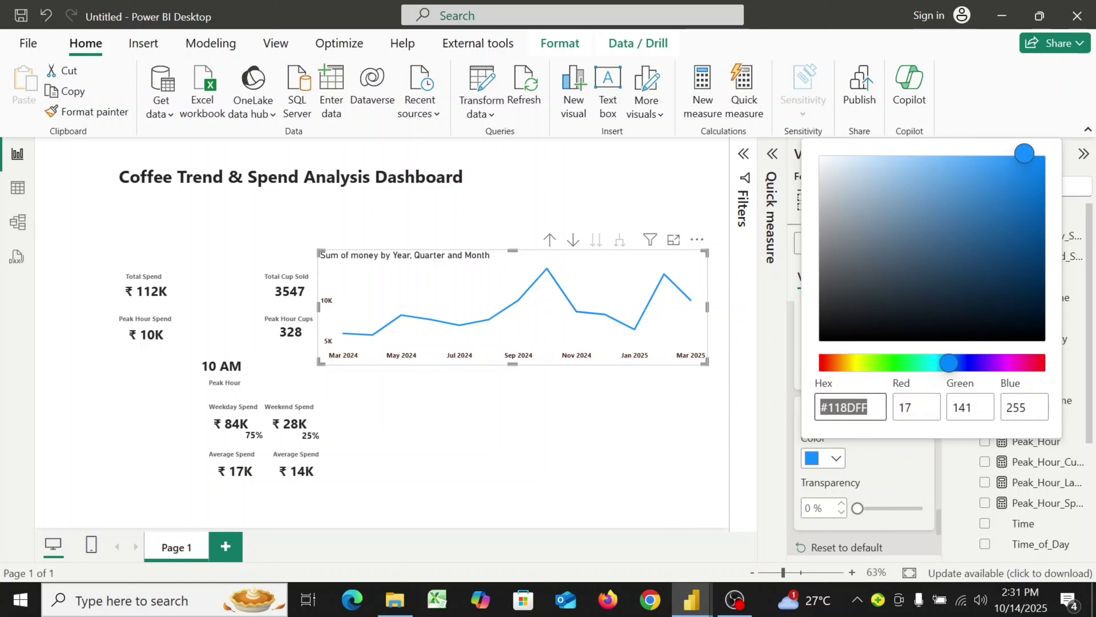
pyautogui.click(872, 409)
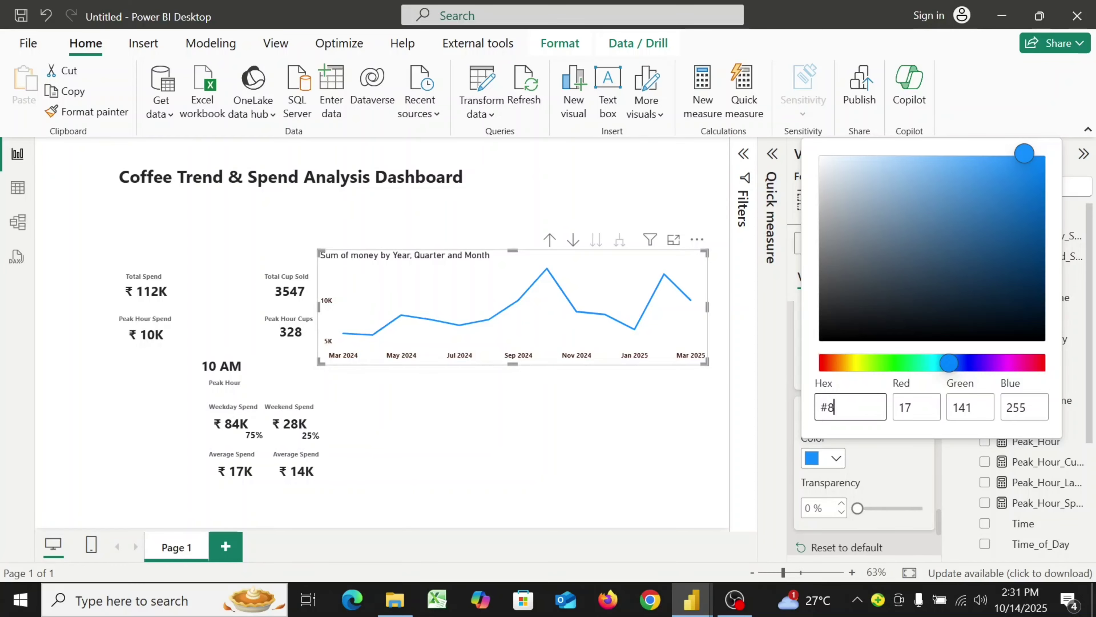
pyautogui.write('65920')
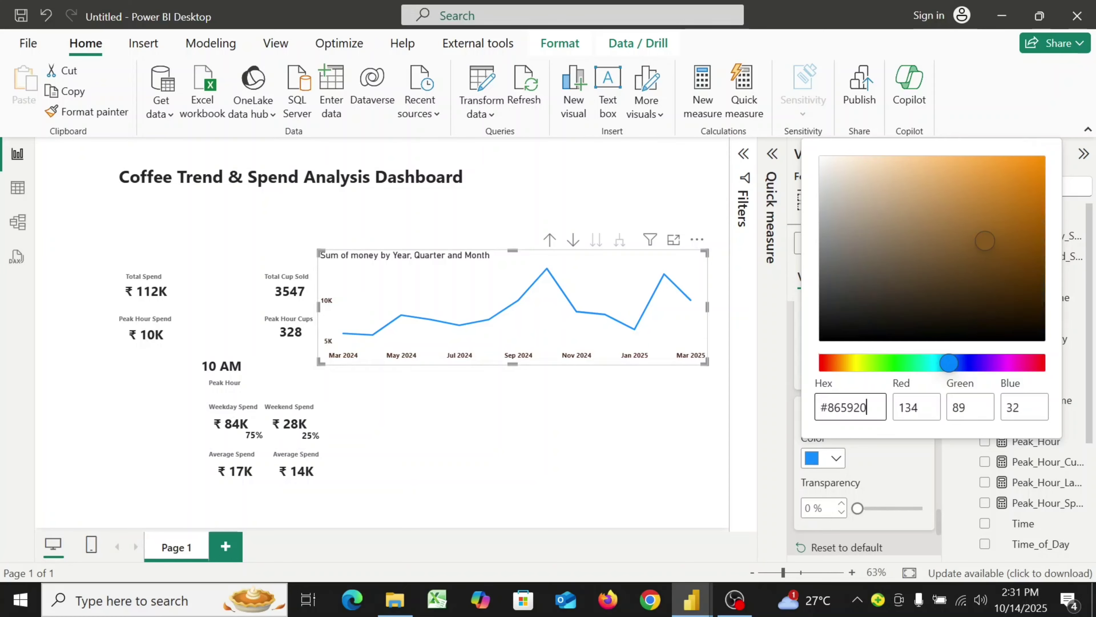
pyautogui.click(898, 472)
# - Turn on markers for the line chart and set the marker size to 4 px
pyautogui.scroll(-3, 898, 466)
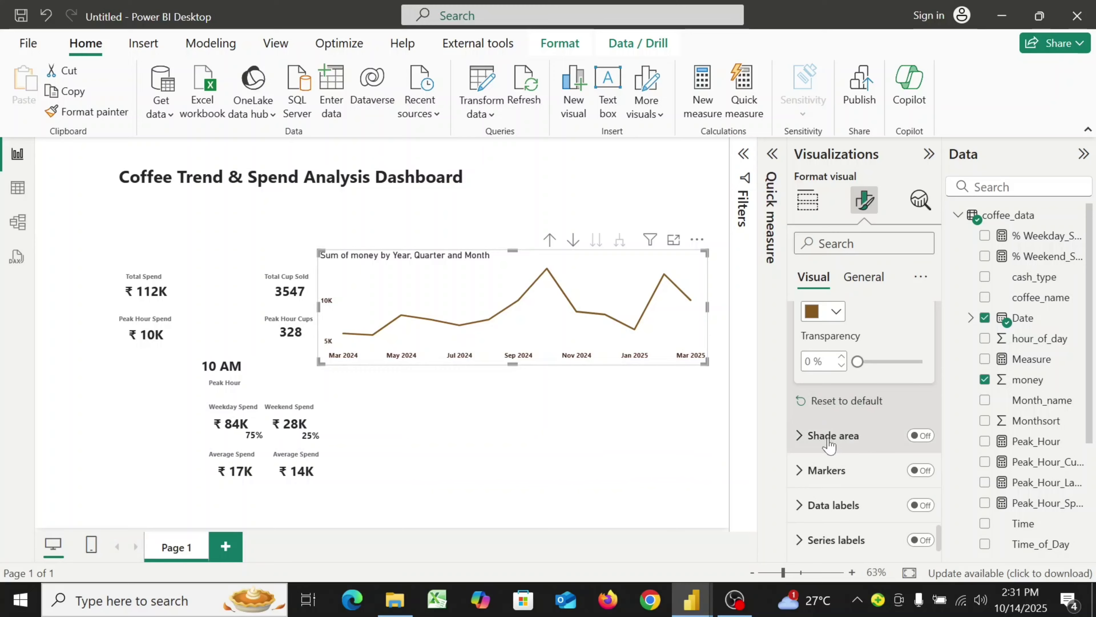
pyautogui.click(801, 475)
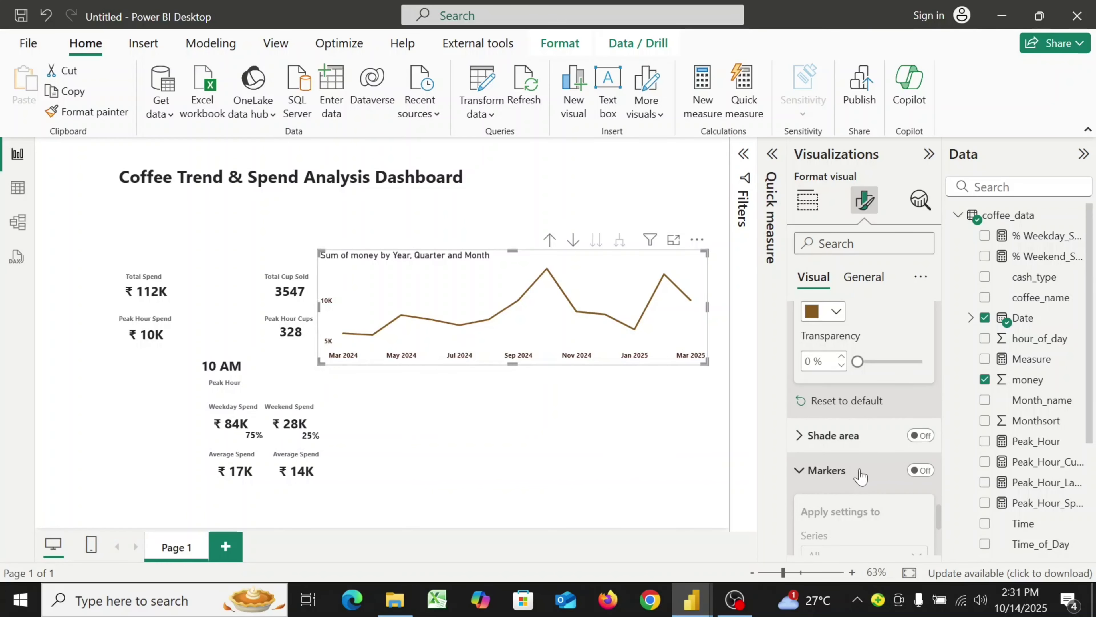
pyautogui.click(921, 471)
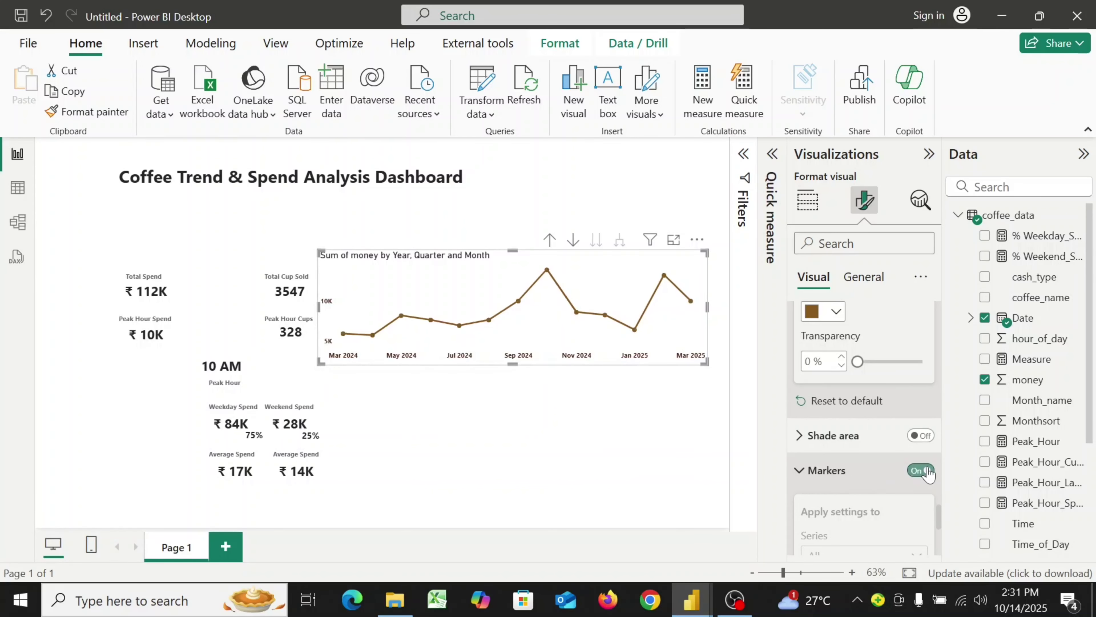
pyautogui.scroll(-5, 862, 465)
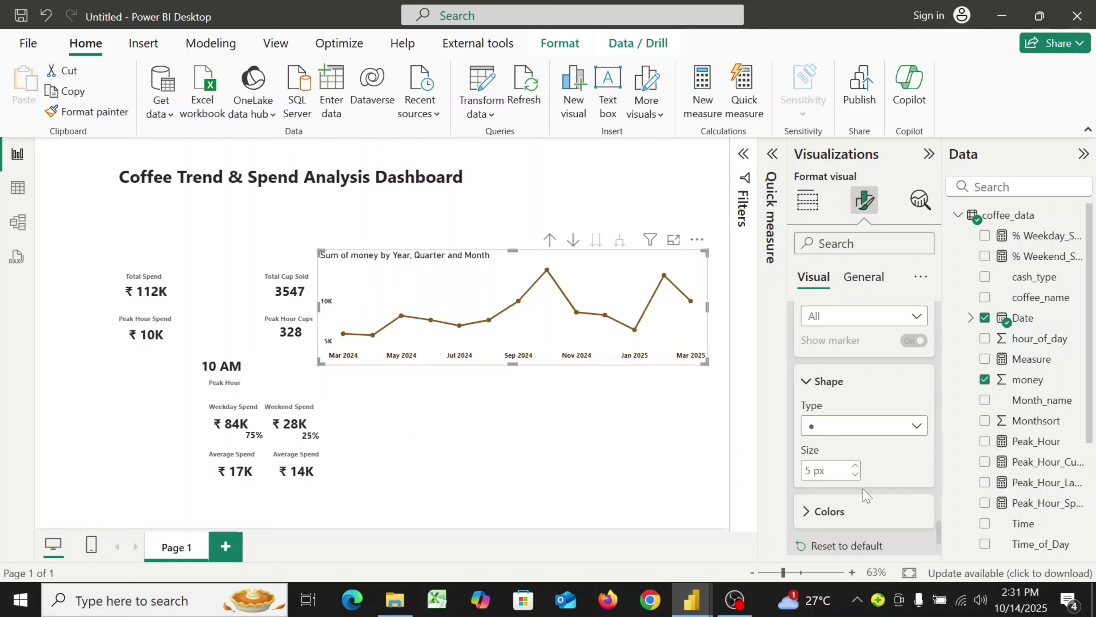
pyautogui.scroll(-2, 865, 494)
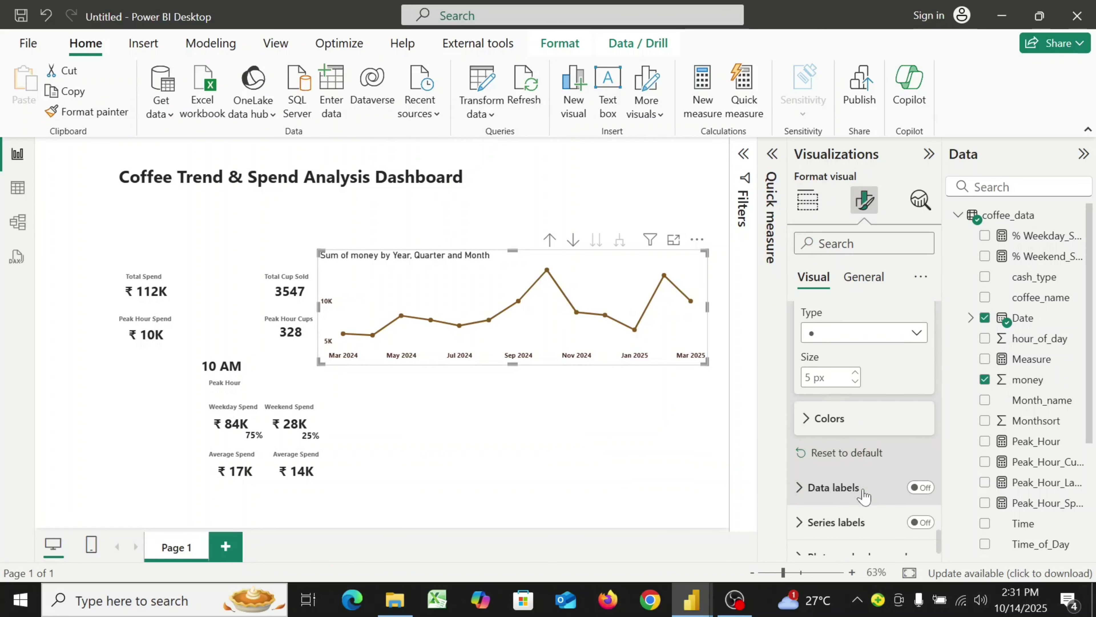
pyautogui.scroll(1, 866, 495)
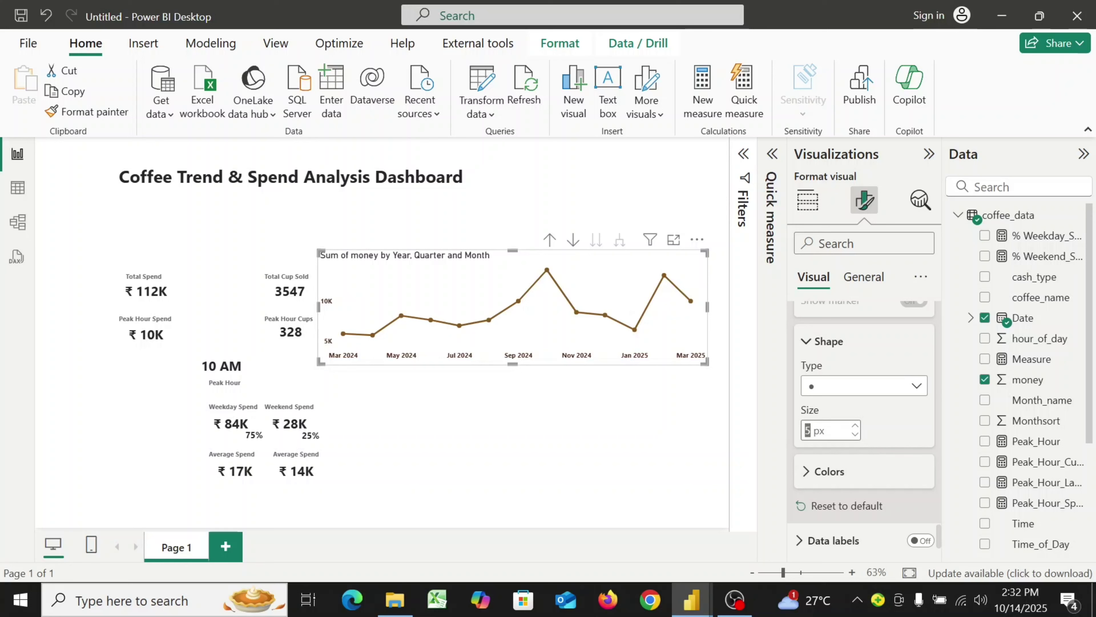
pyautogui.press('Return')
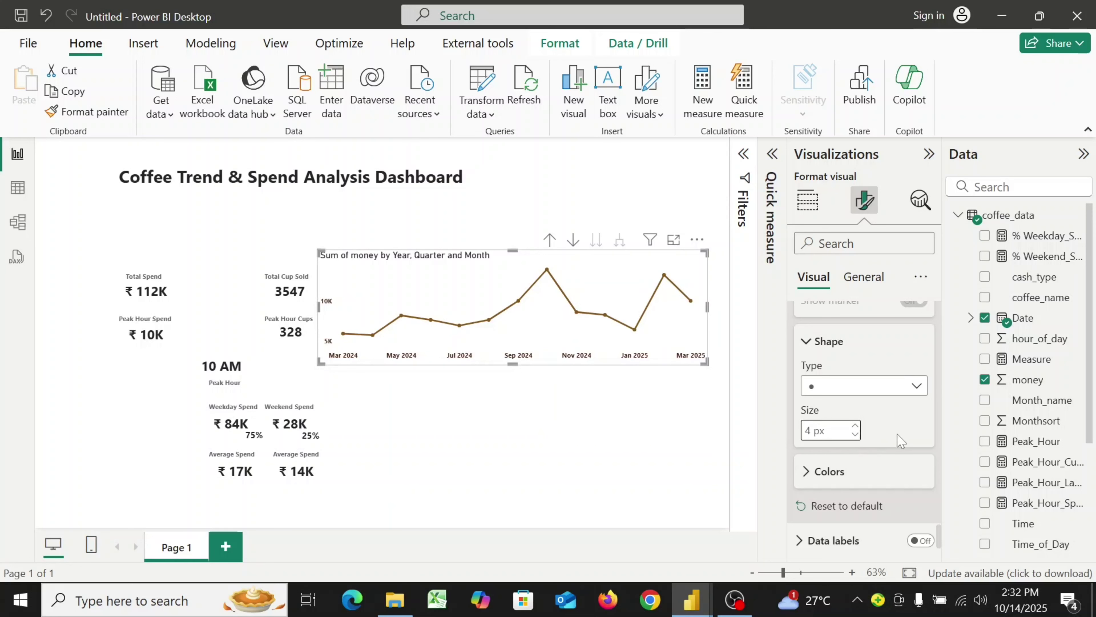
# - Set the default color of the line chart's markers to the recent dark brown
pyautogui.scroll(-2, 900, 441)
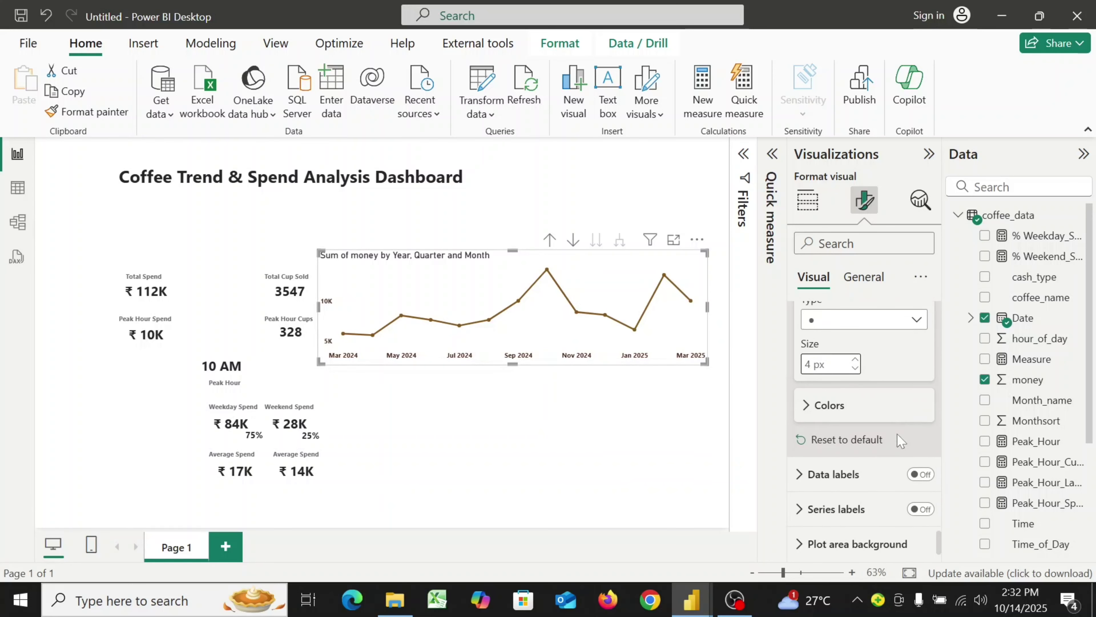
pyautogui.click(813, 414)
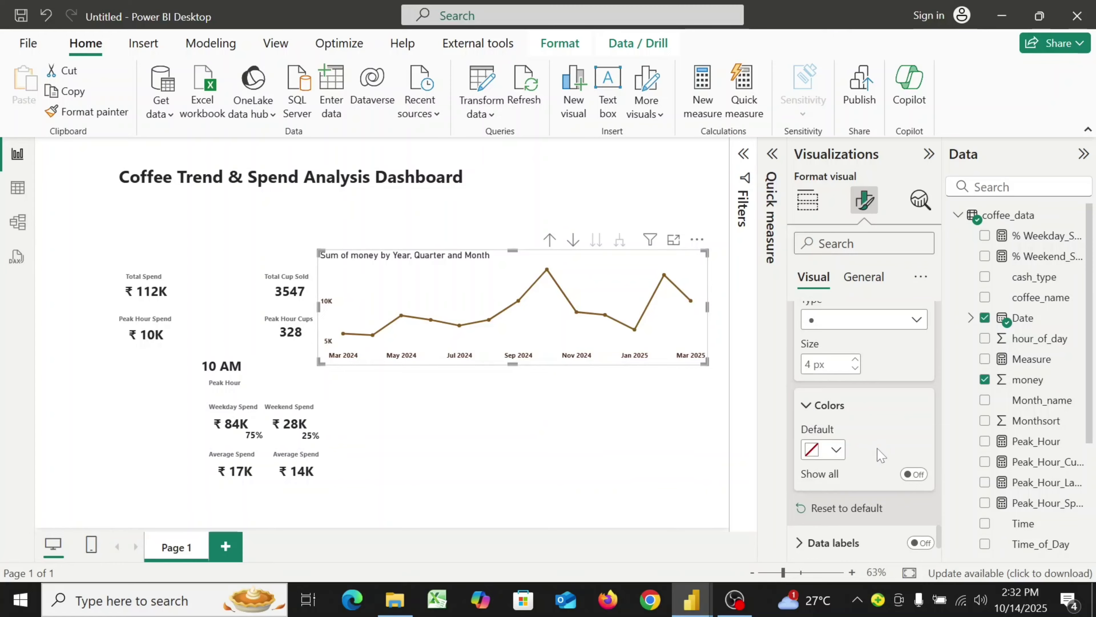
pyautogui.click(839, 456)
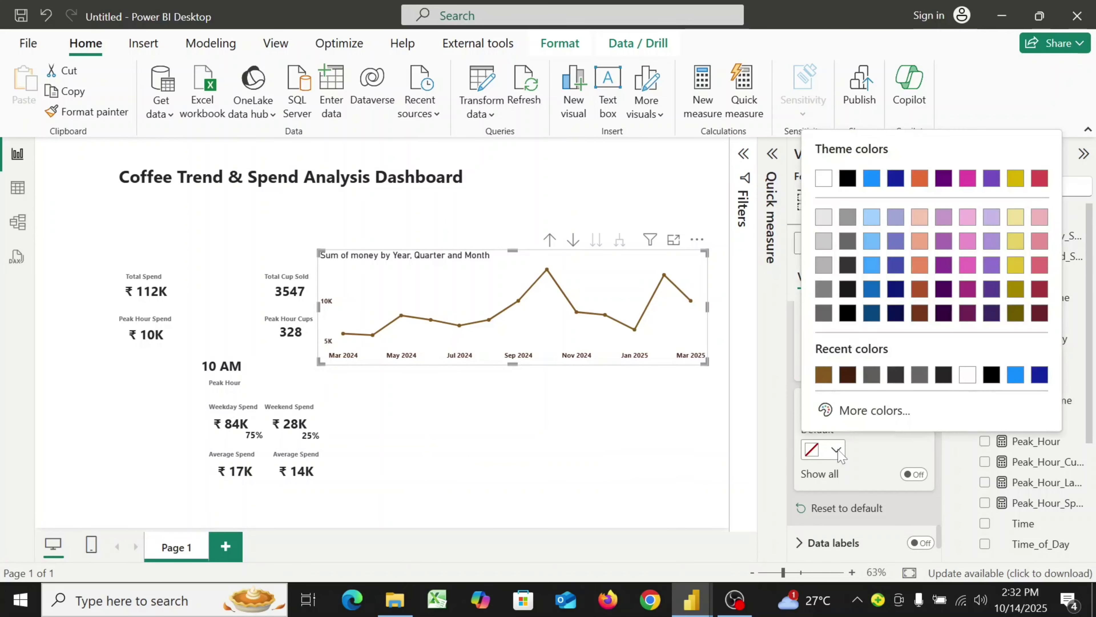
pyautogui.click(848, 376)
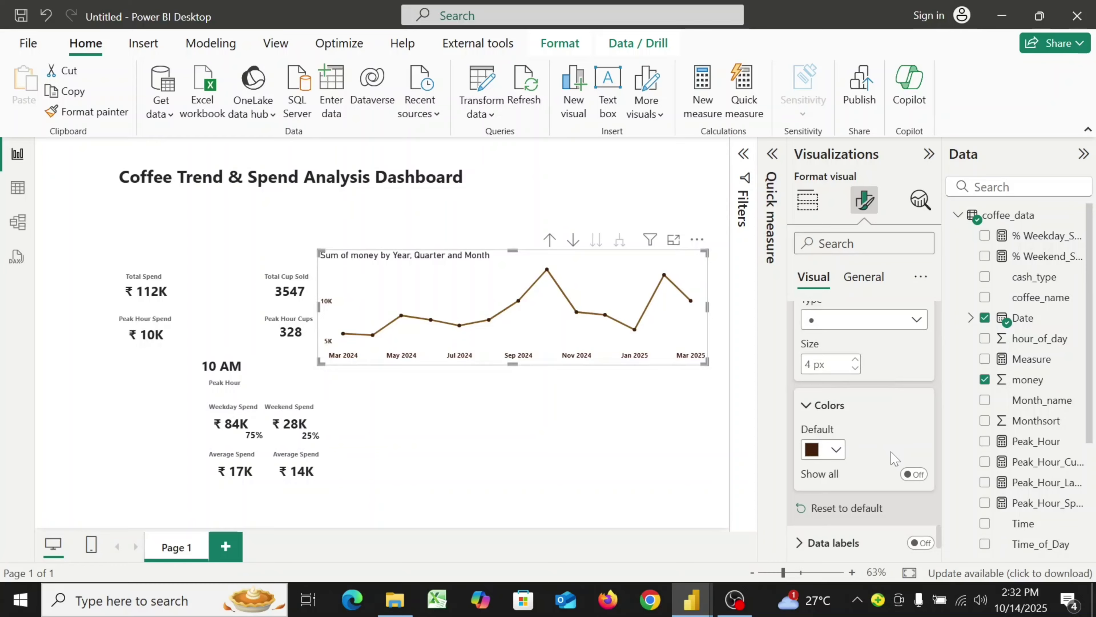
# - Turn on the line chart's data labels and make their values bold in the recent dark brown color
pyautogui.scroll(-3, 894, 458)
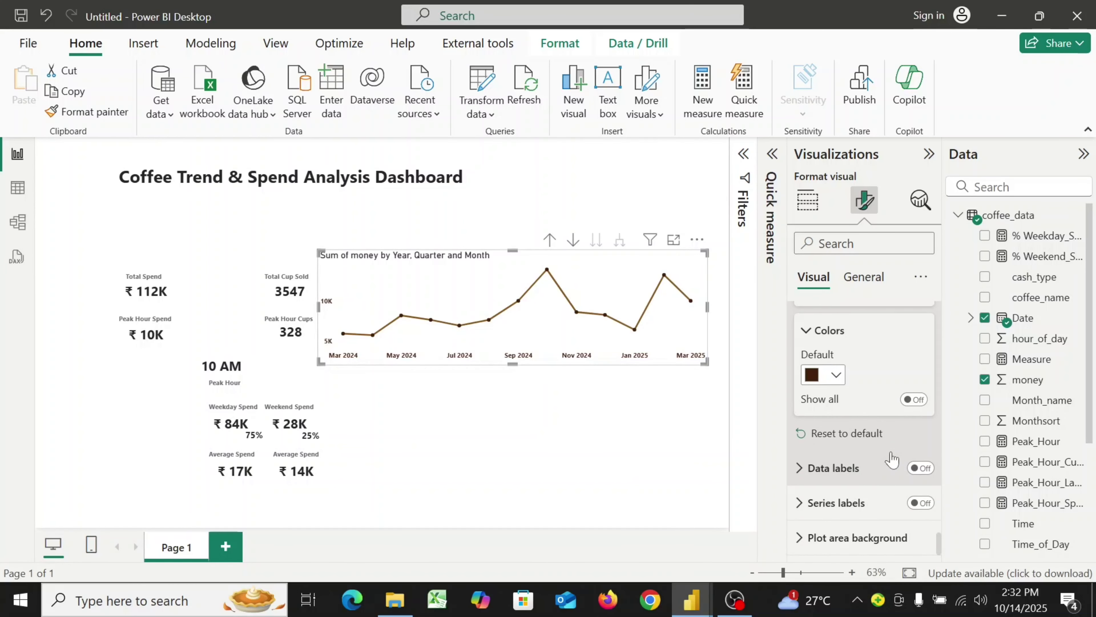
pyautogui.click(926, 470)
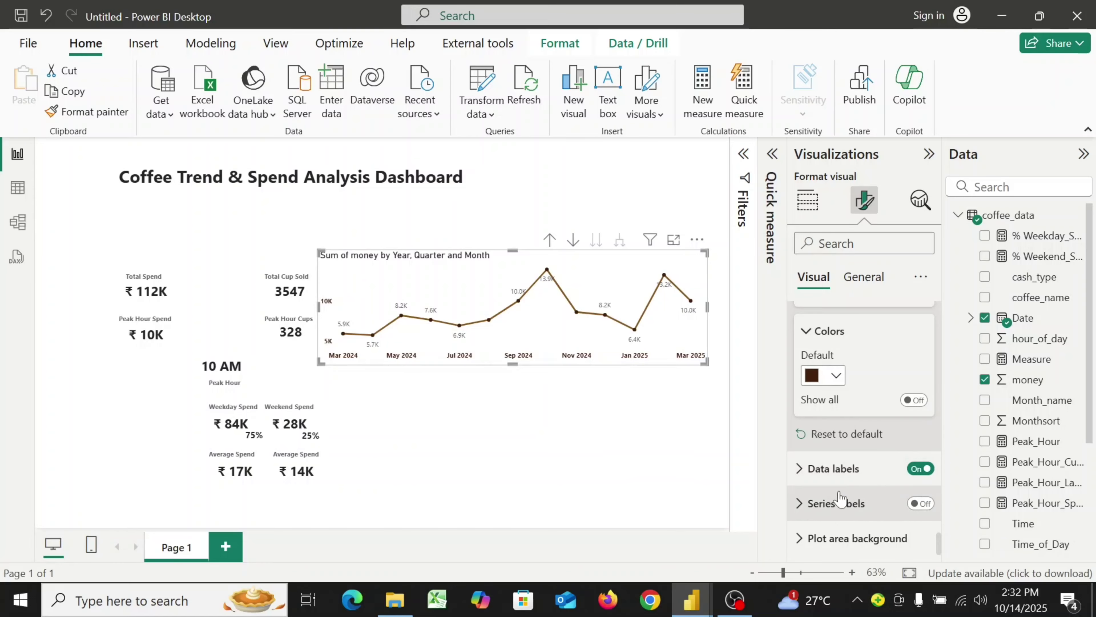
pyautogui.click(799, 470)
pyautogui.scroll(-4, 868, 501)
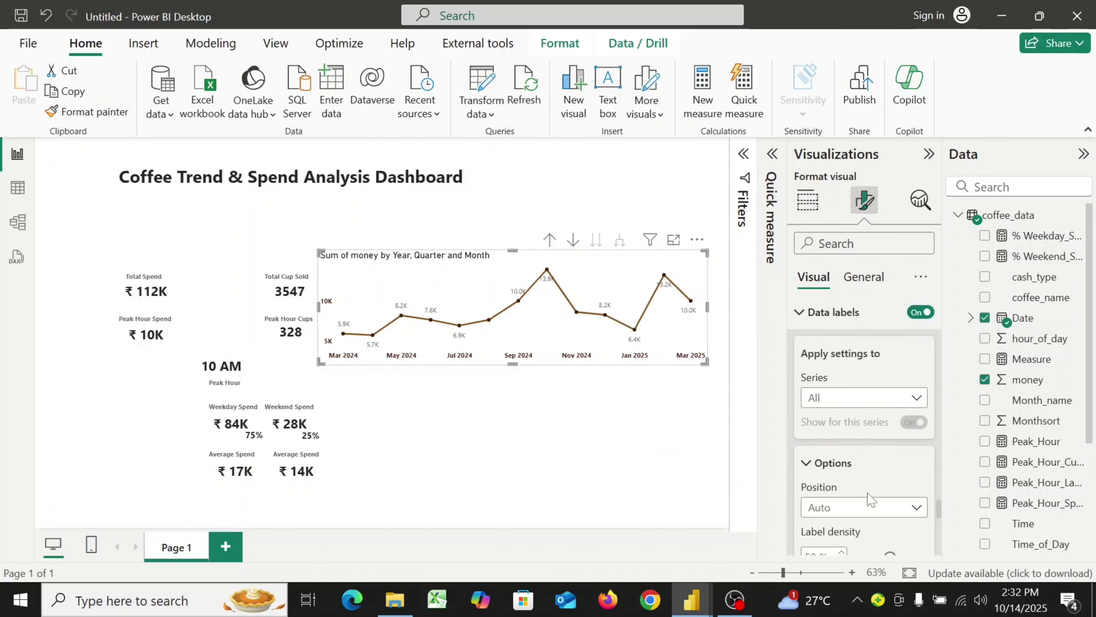
pyautogui.scroll(-5, 869, 498)
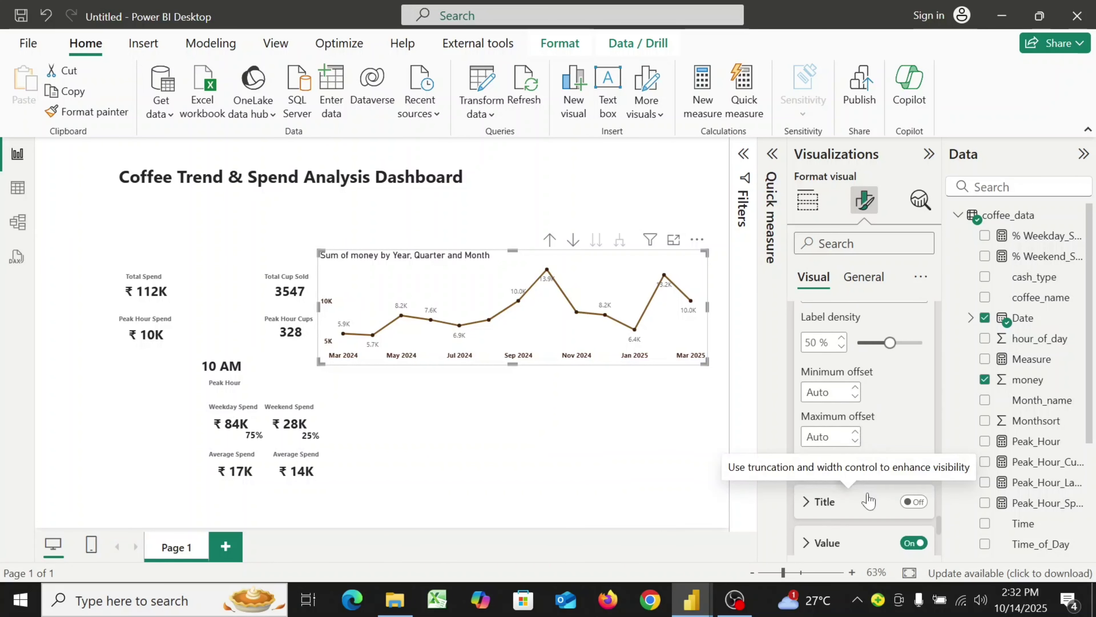
pyautogui.scroll(-1, 868, 501)
pyautogui.click(806, 502)
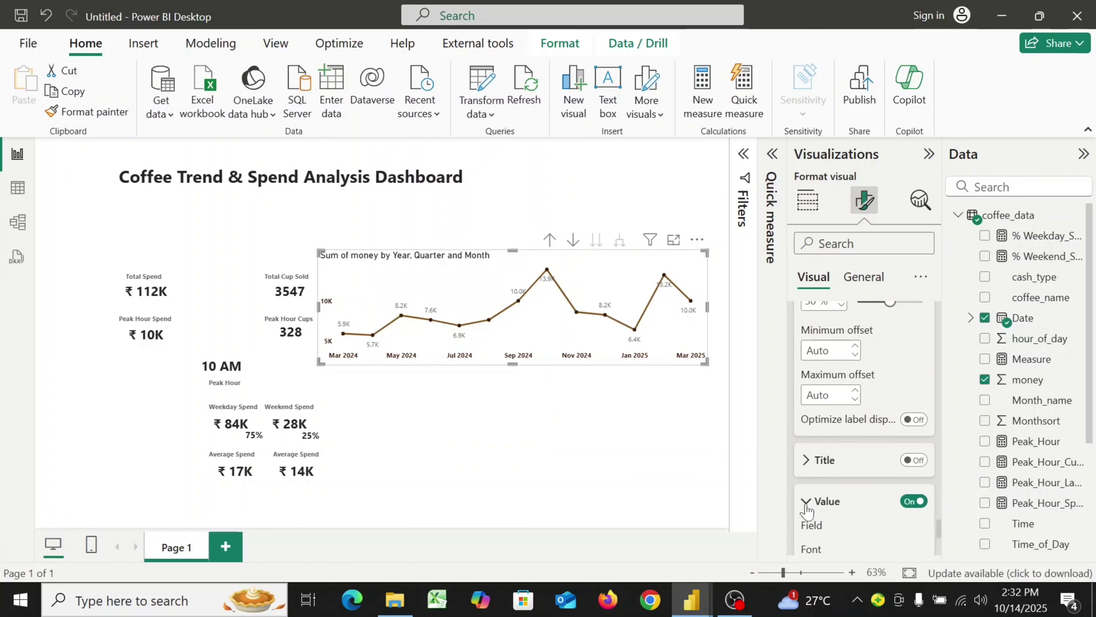
pyautogui.scroll(-5, 873, 510)
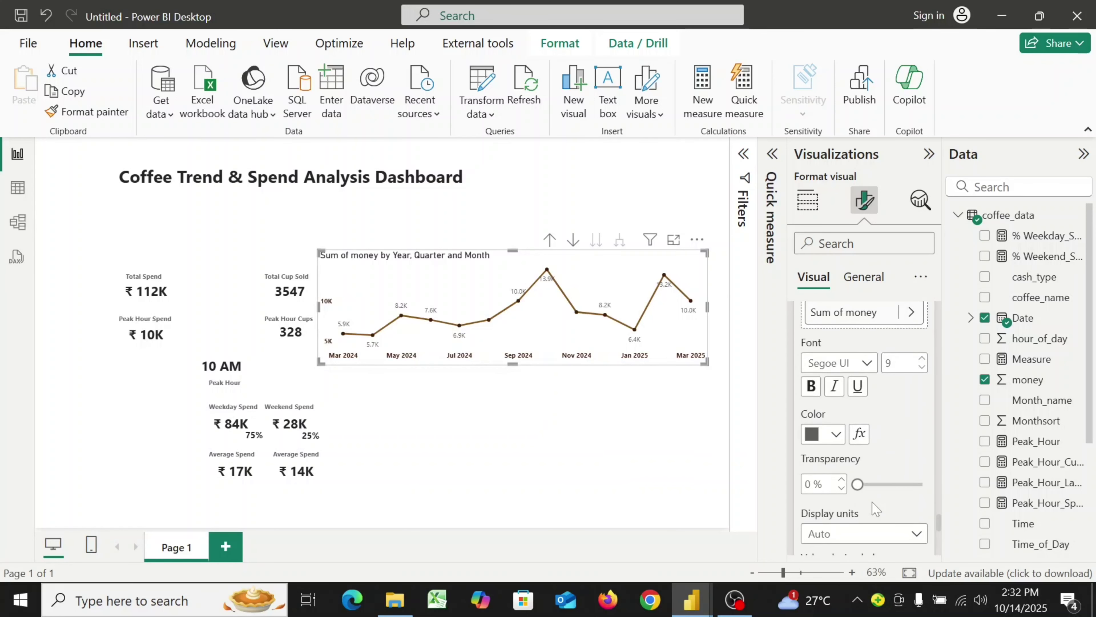
pyautogui.click(812, 388)
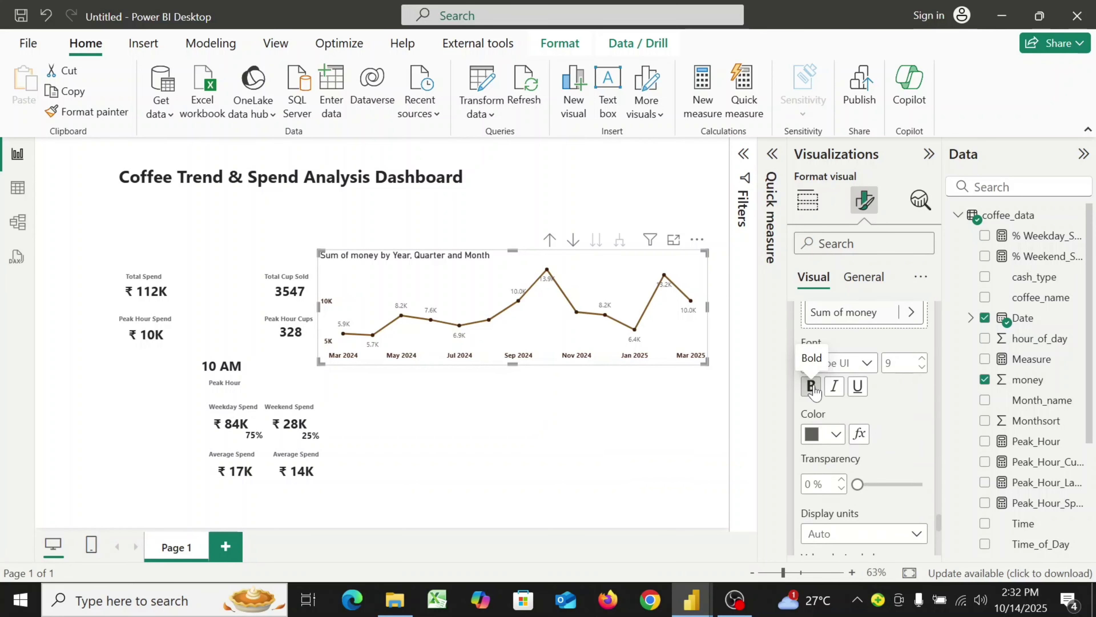
pyautogui.click(837, 433)
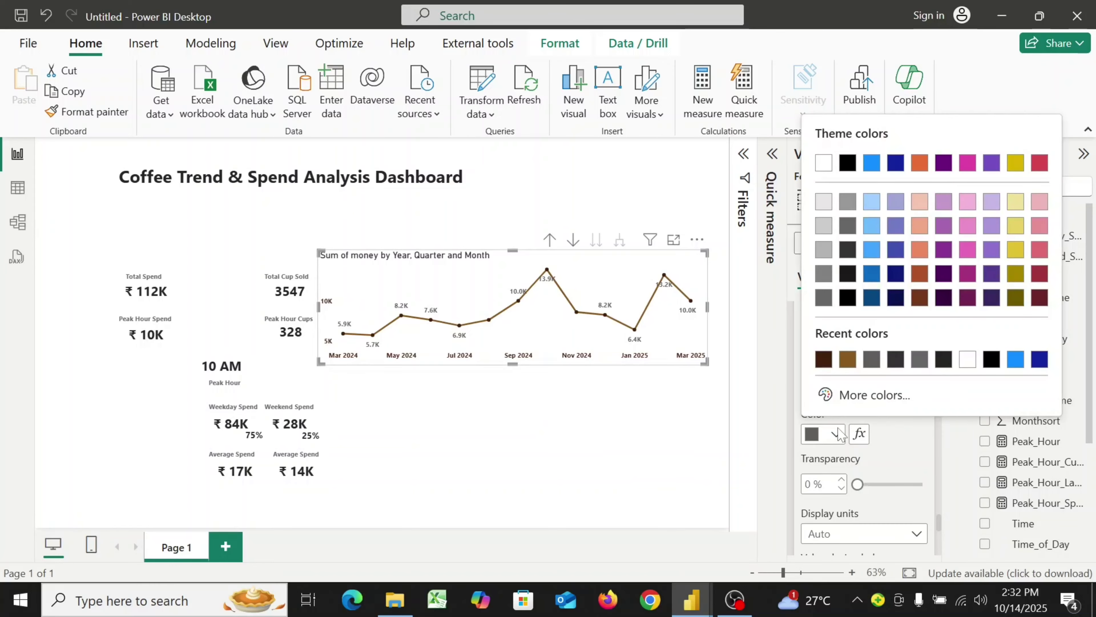
pyautogui.click(823, 359)
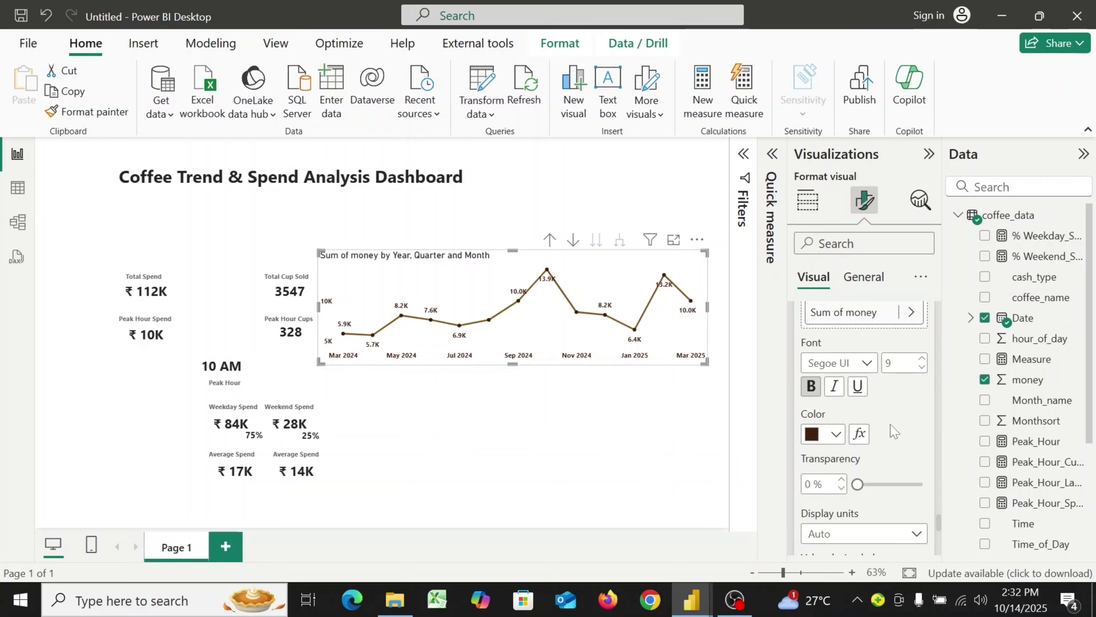
# - Change the line chart's title text to "Spending Trend Over Time"
pyautogui.scroll(-5, 894, 431)
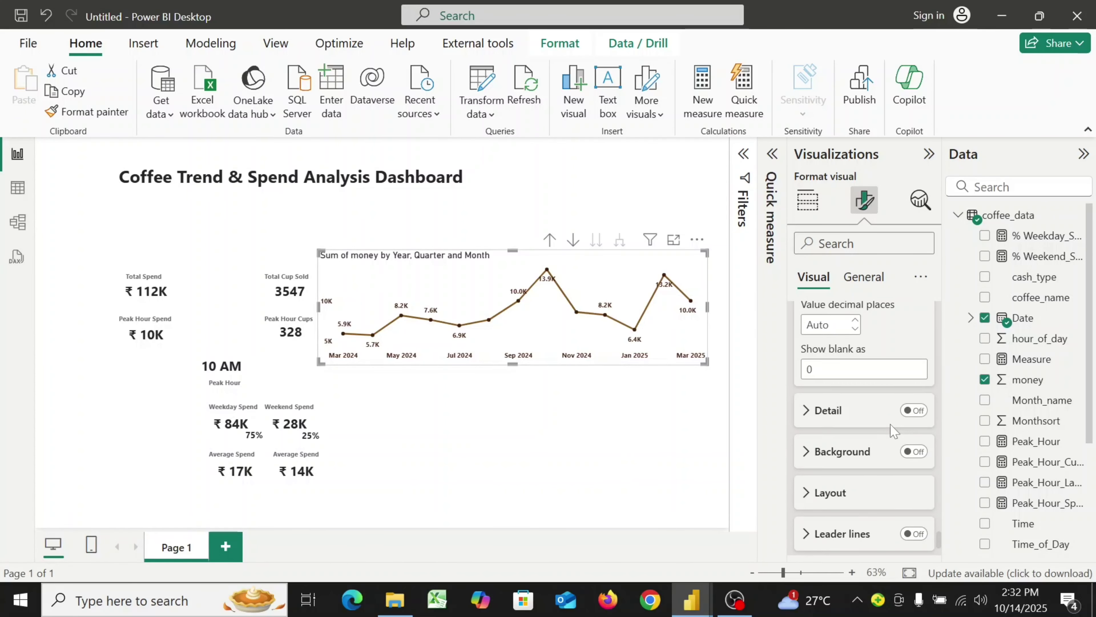
pyautogui.scroll(-3, 892, 431)
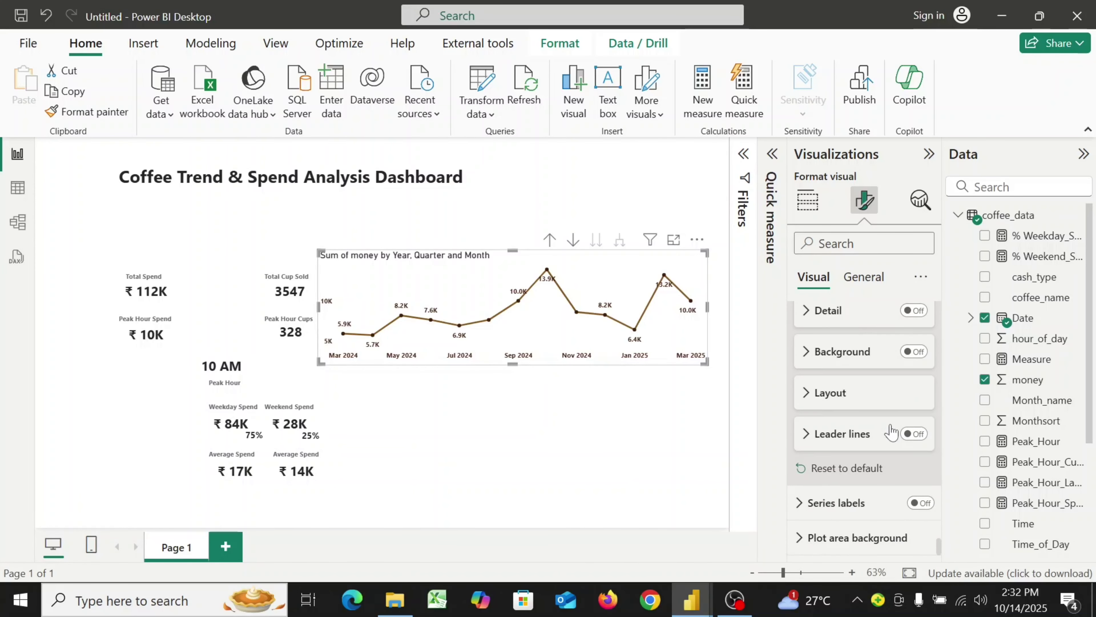
pyautogui.click(871, 283)
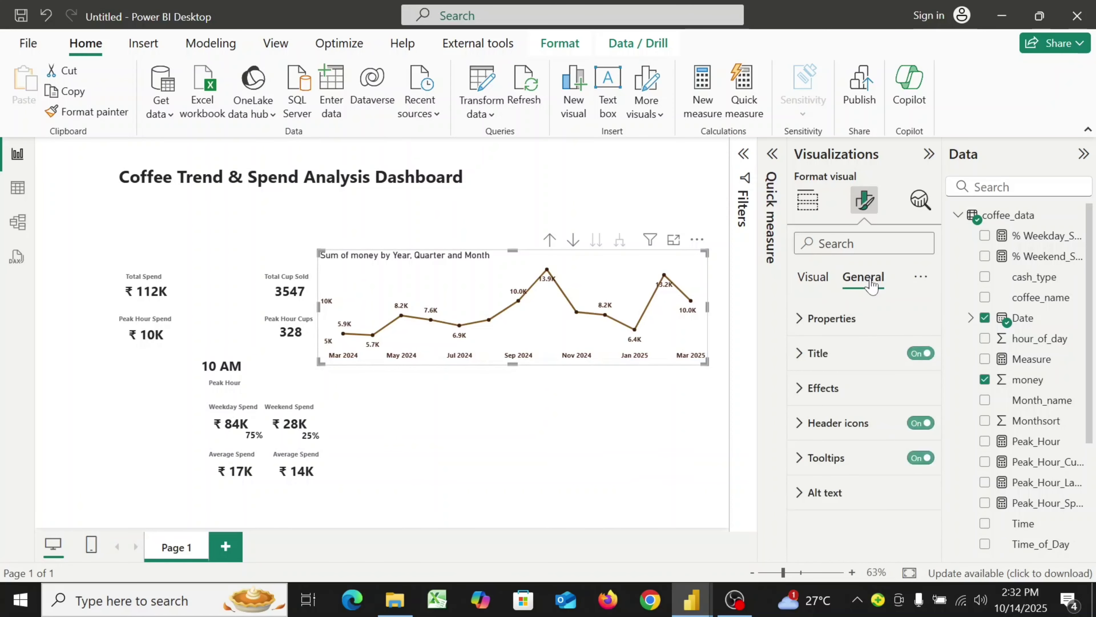
pyautogui.click(815, 359)
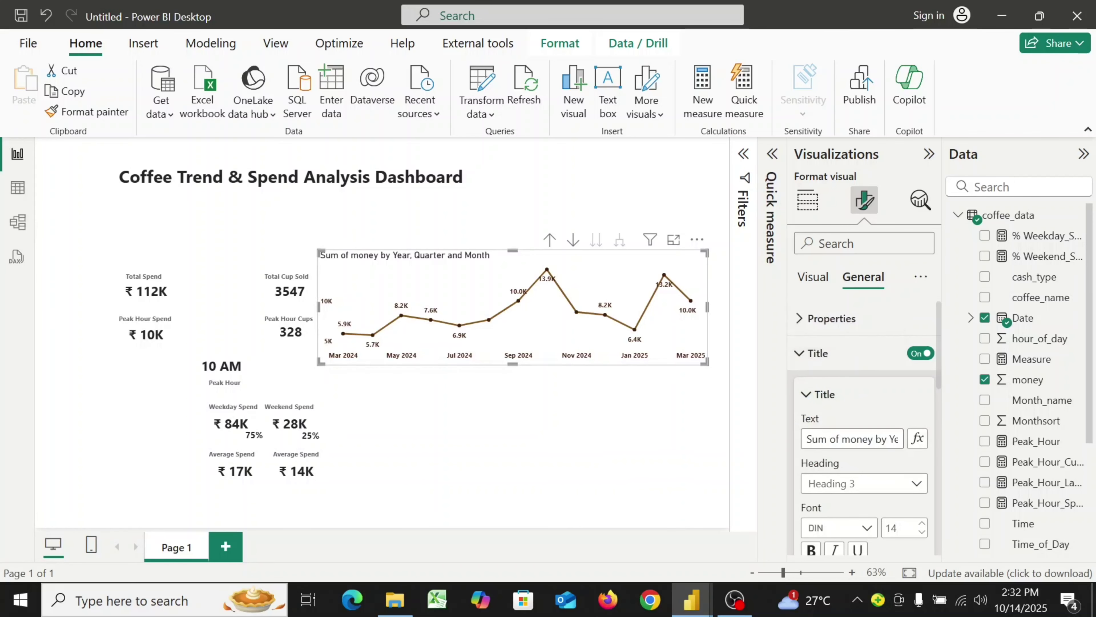
pyautogui.moveTo(807, 439); pyautogui.dragTo(929, 451)
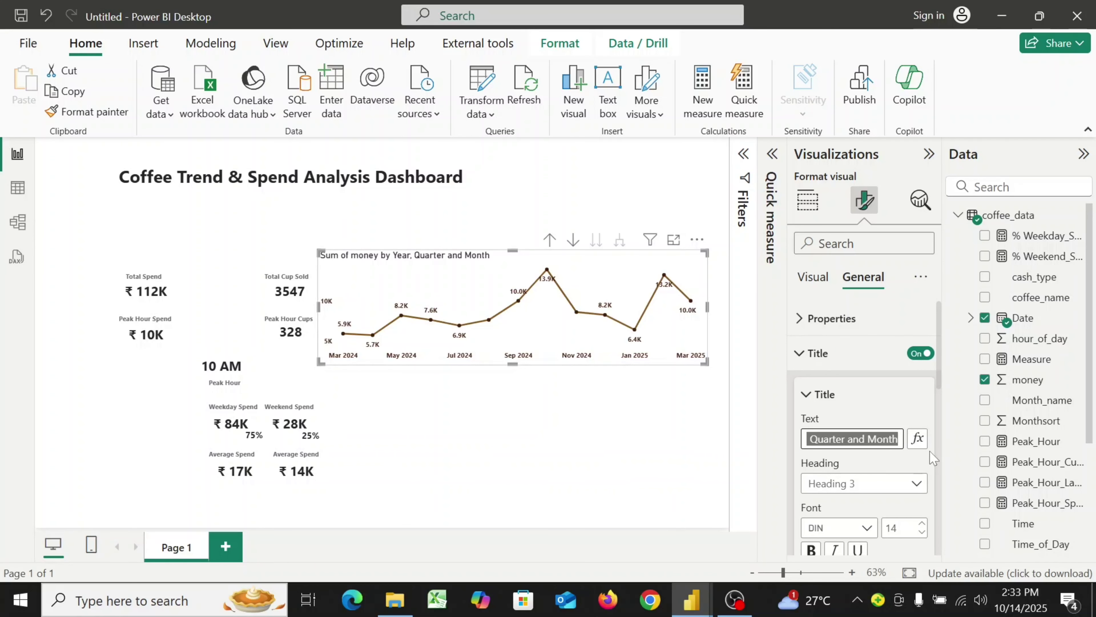
pyautogui.write('Spe')
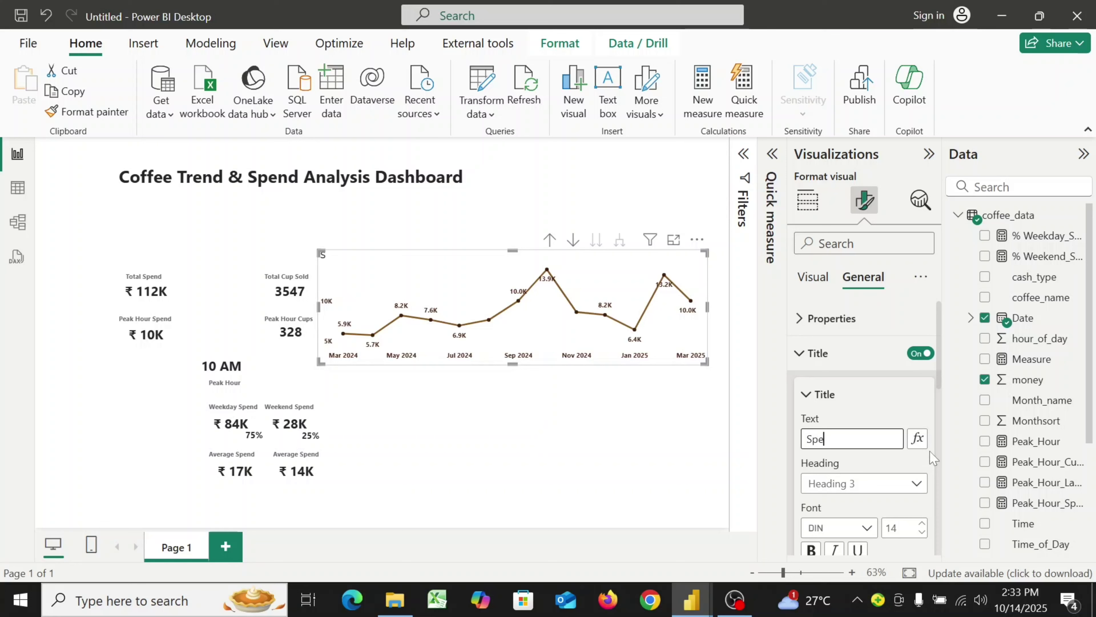
pyautogui.write('nding Trend')
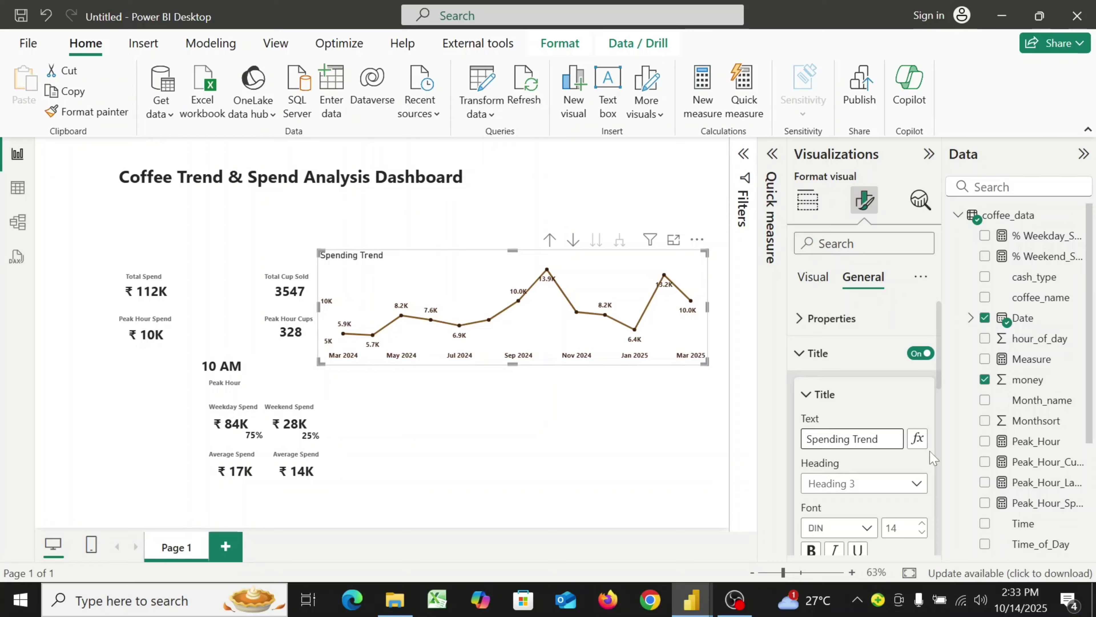
pyautogui.write(' Over')
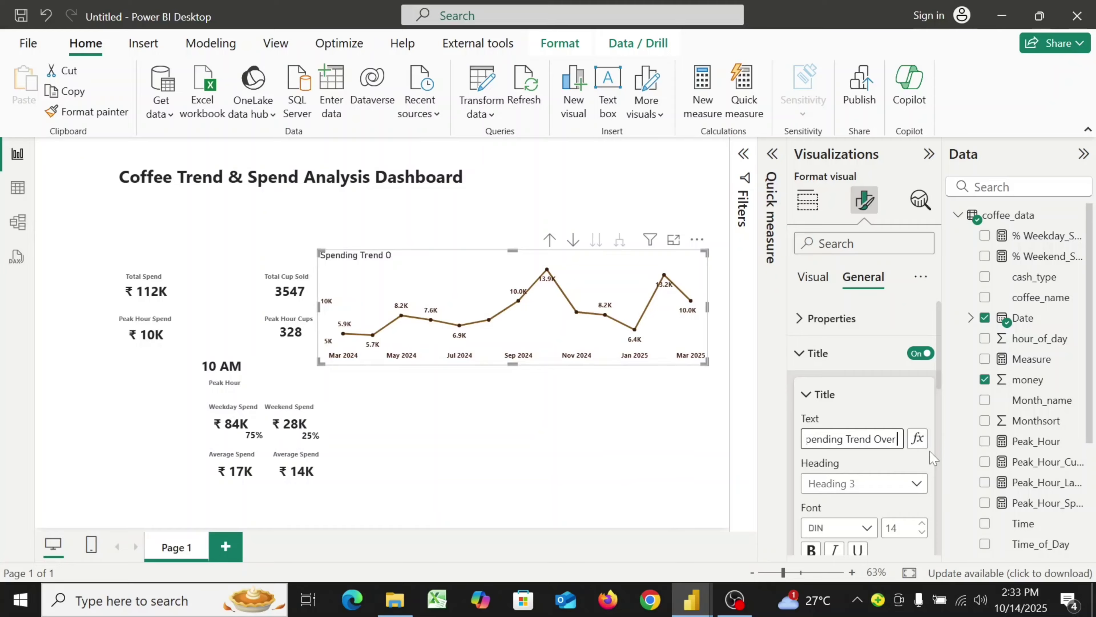
pyautogui.write(' Time')
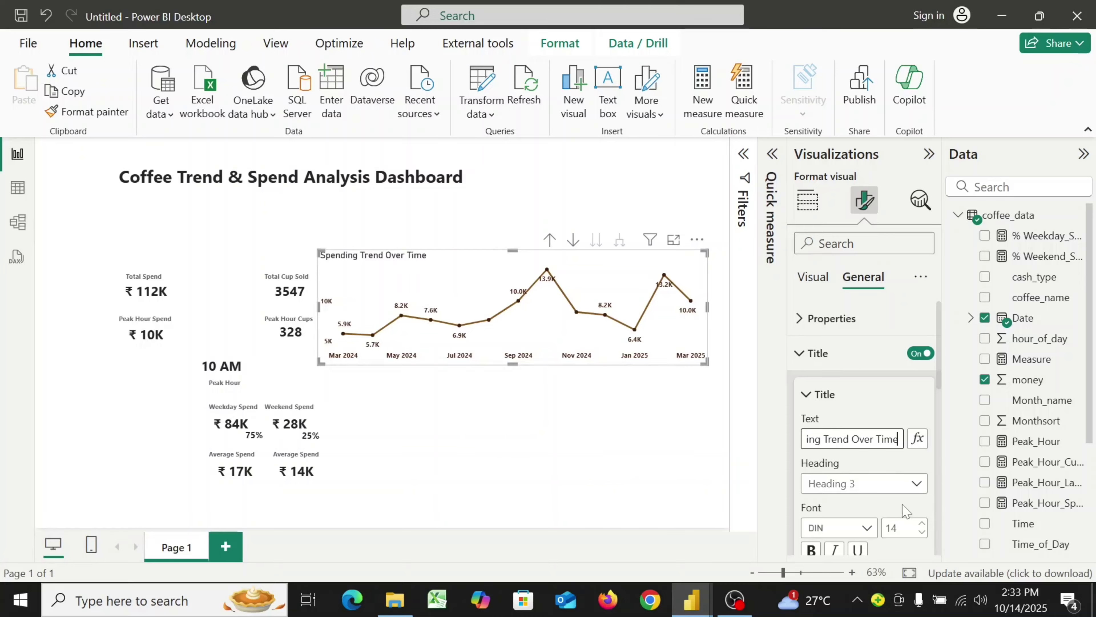
# - Open the font choices for the line chart's title
pyautogui.scroll(-3, 902, 496)
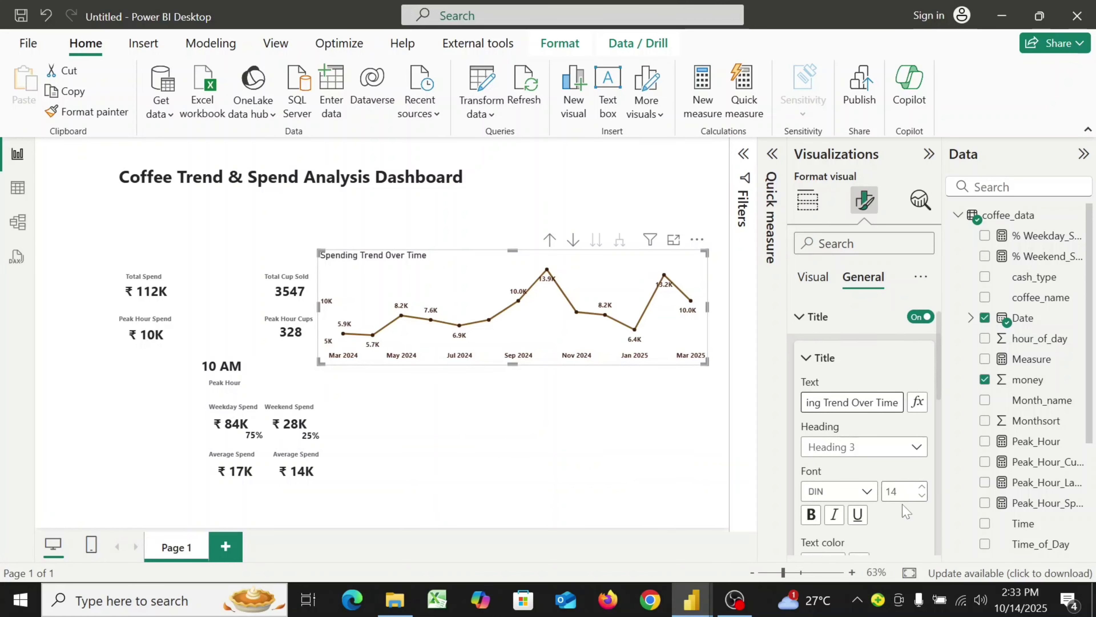
pyautogui.click(865, 434)
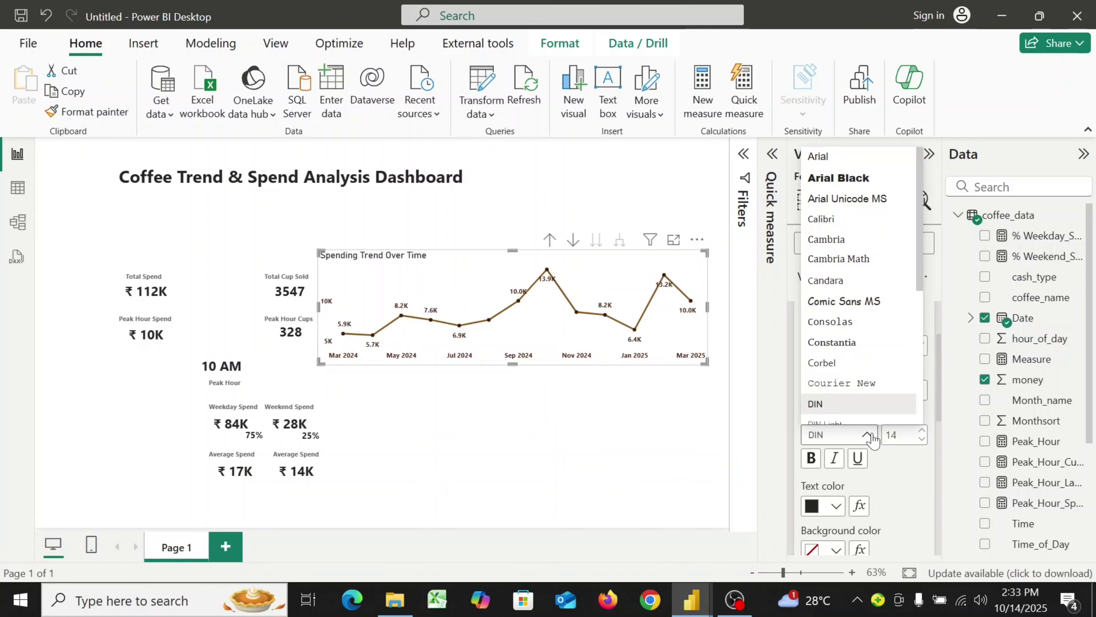
# - Format the Spending Trend Over Time chart title in Segoe UI Bold, size 12, with centered alignment
pyautogui.scroll(-5, 876, 356)
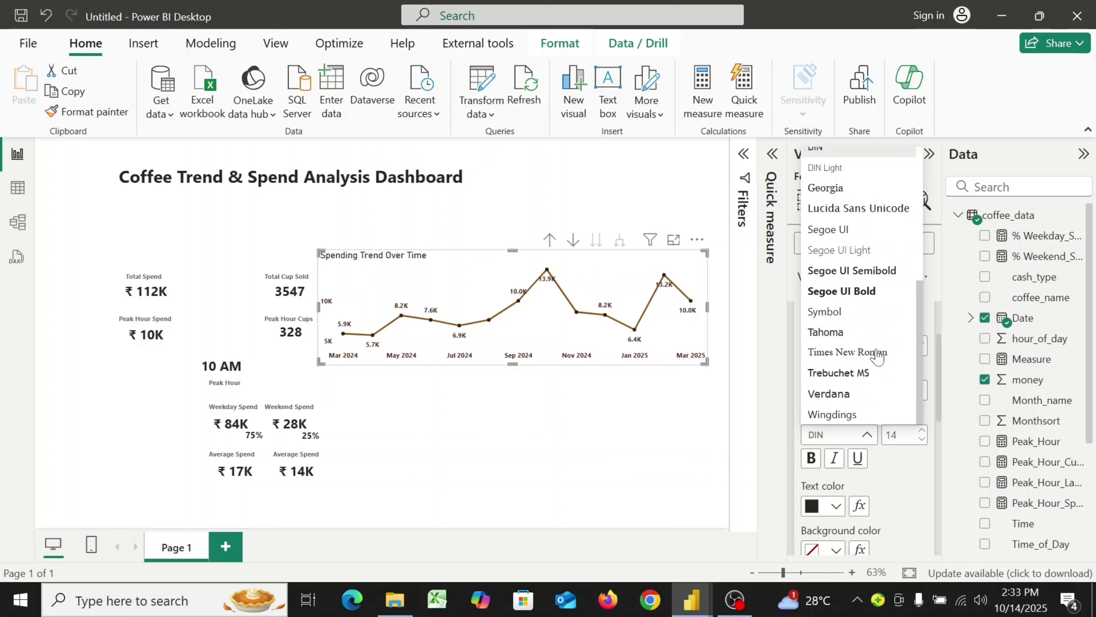
pyautogui.click(860, 291)
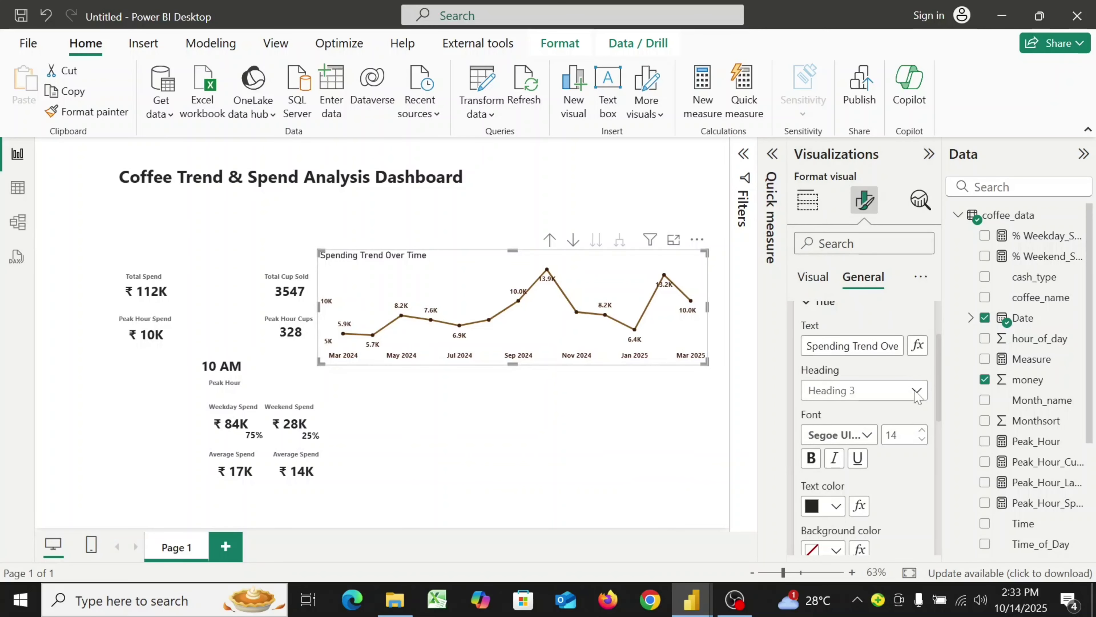
pyautogui.click(899, 434)
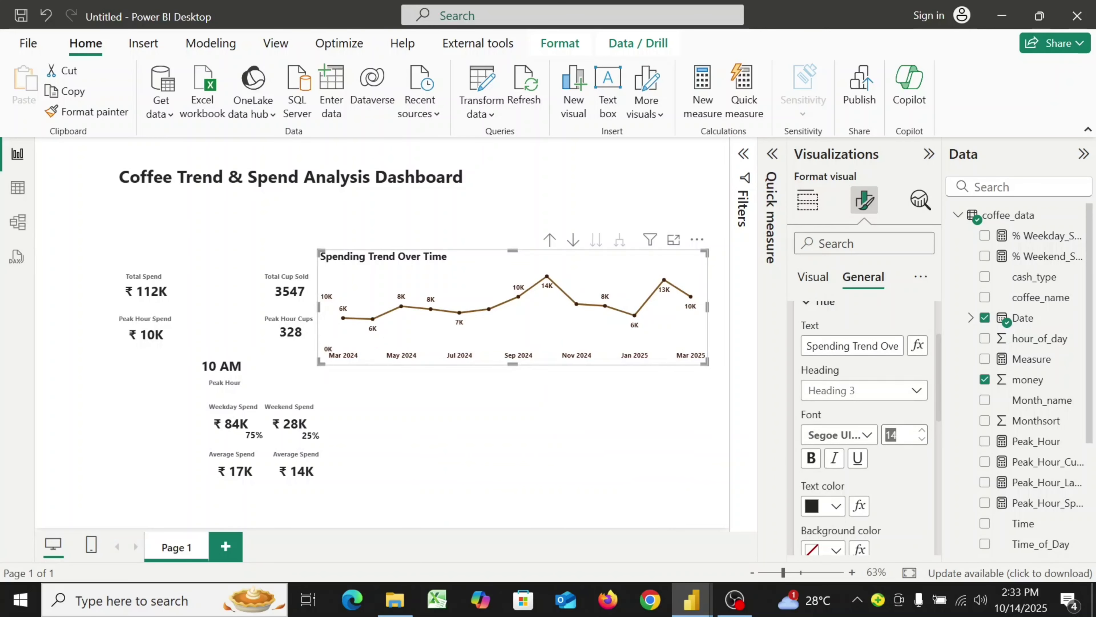
pyautogui.write('12')
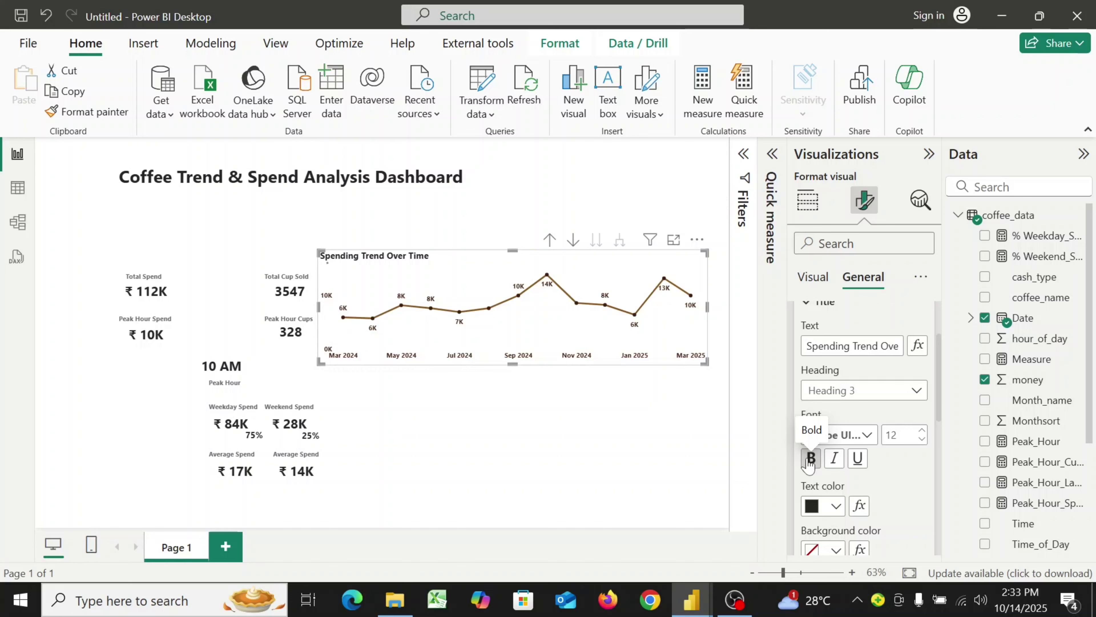
pyautogui.scroll(-3, 906, 489)
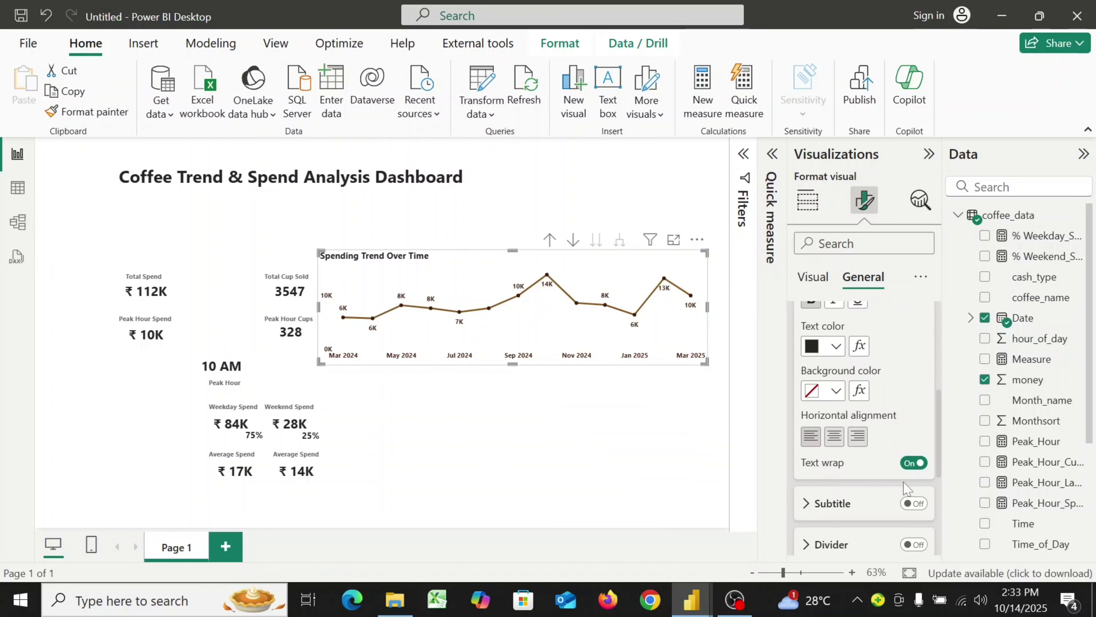
pyautogui.click(835, 437)
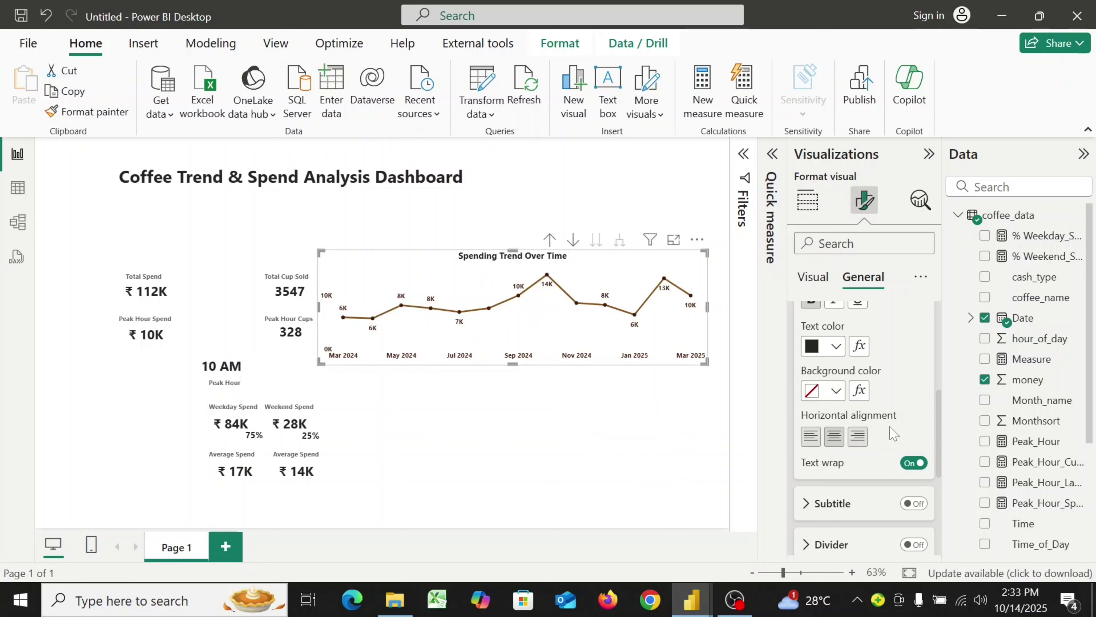
# - Turn off the background of the Spending Trend Over Time line chart and deselect the chart
pyautogui.scroll(-4, 892, 433)
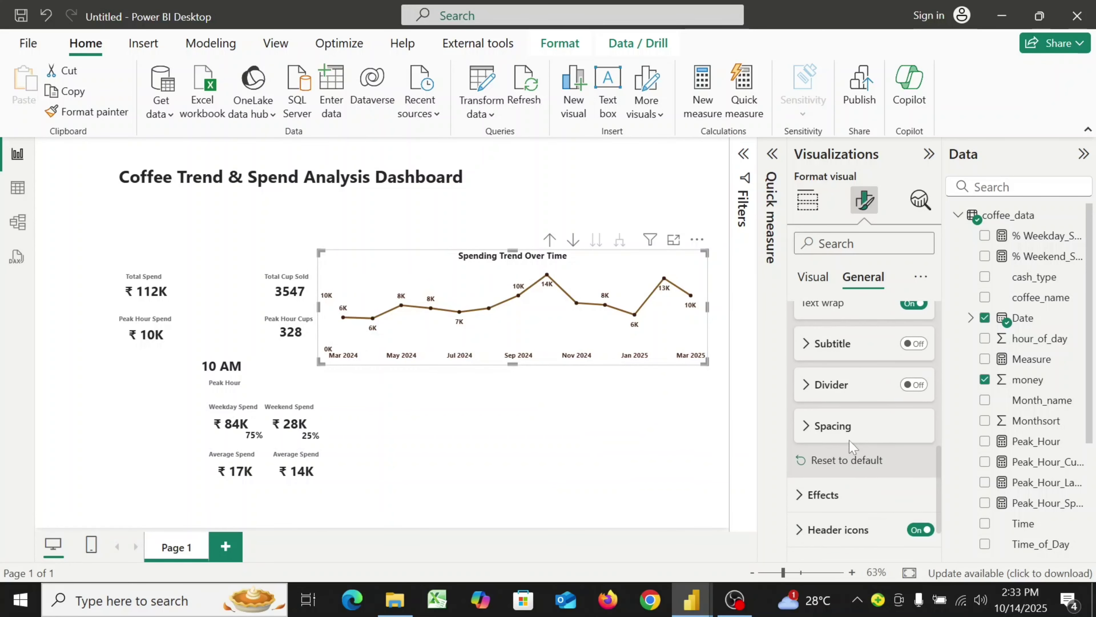
pyautogui.scroll(-2, 803, 434)
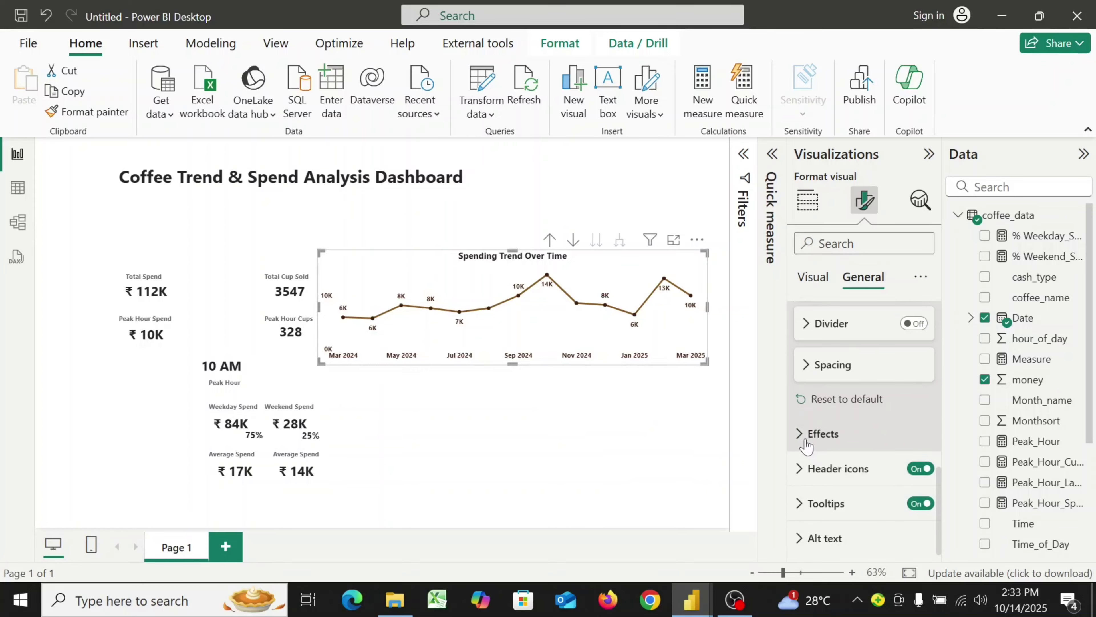
pyautogui.click(813, 449)
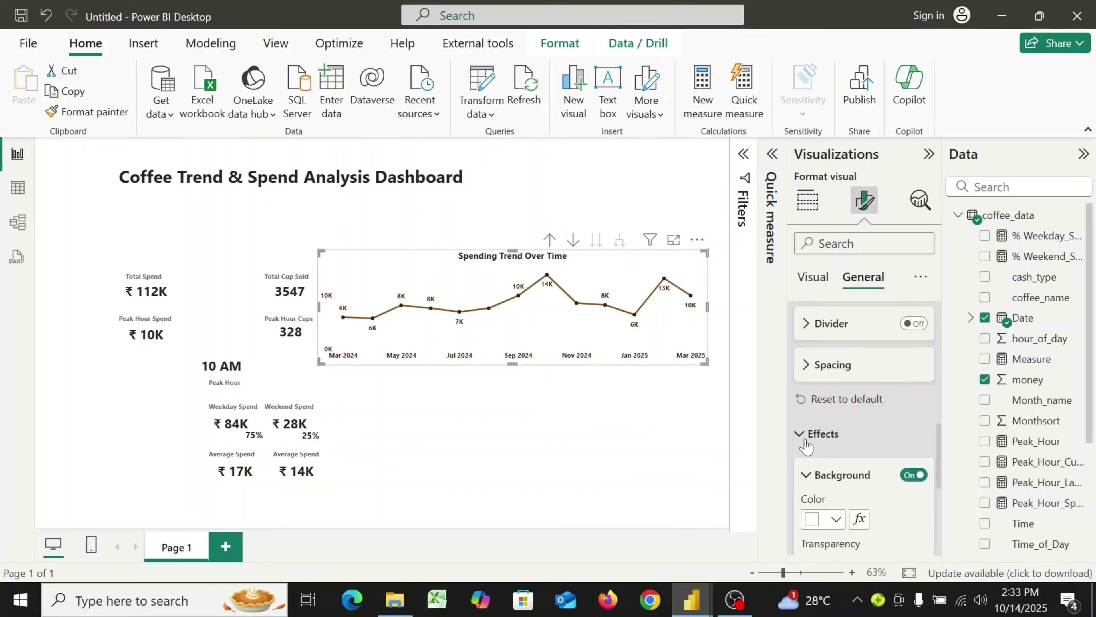
pyautogui.click(910, 477)
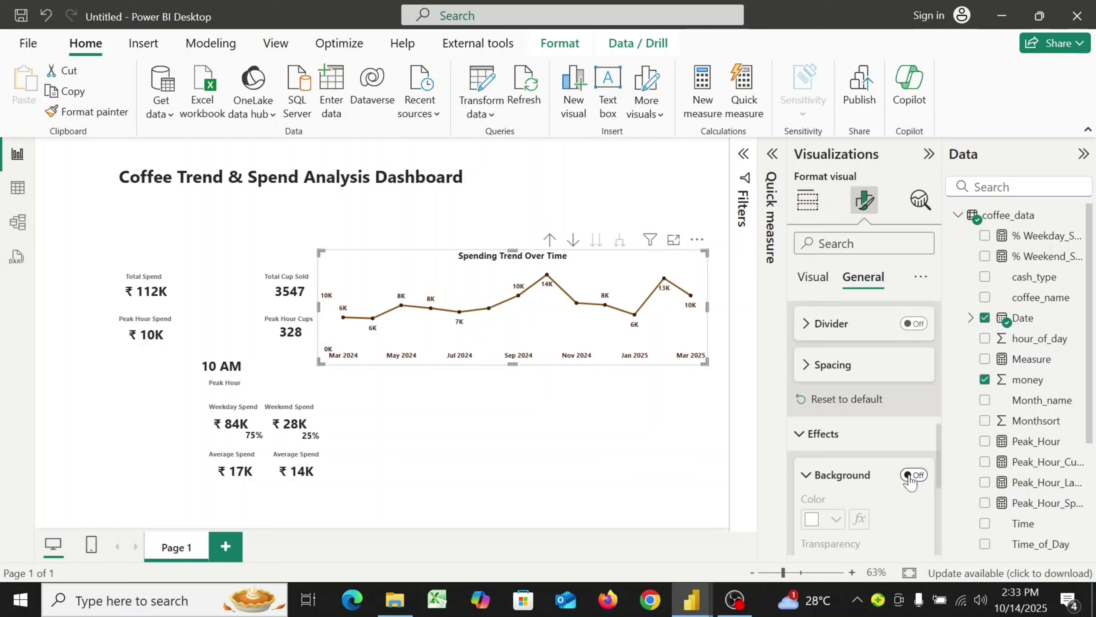
pyautogui.scroll(-5, 876, 447)
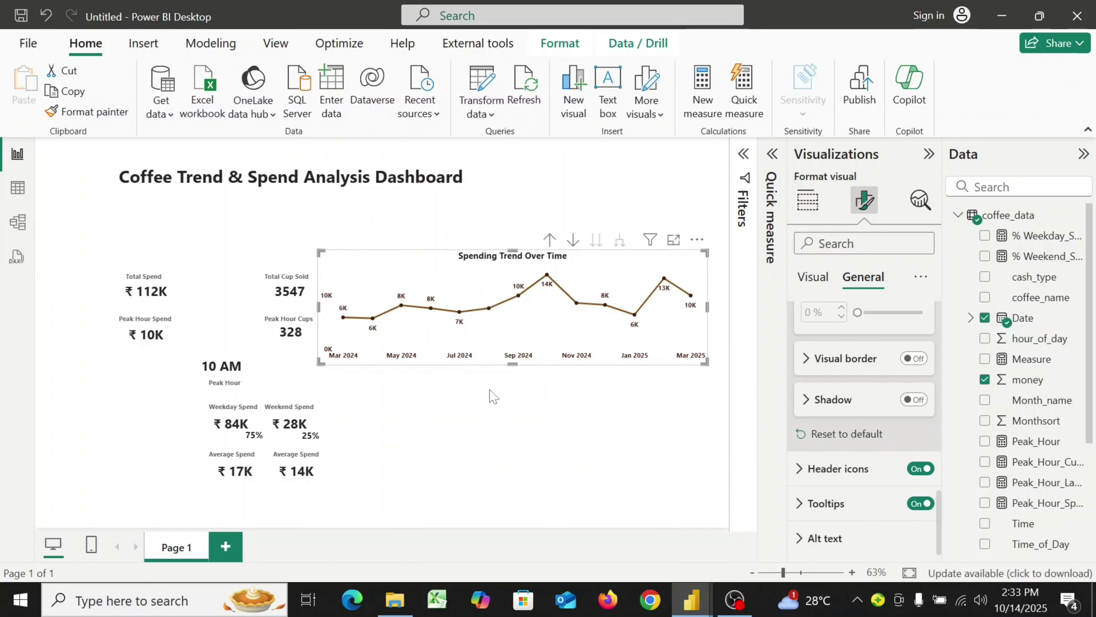
pyautogui.click(576, 448)
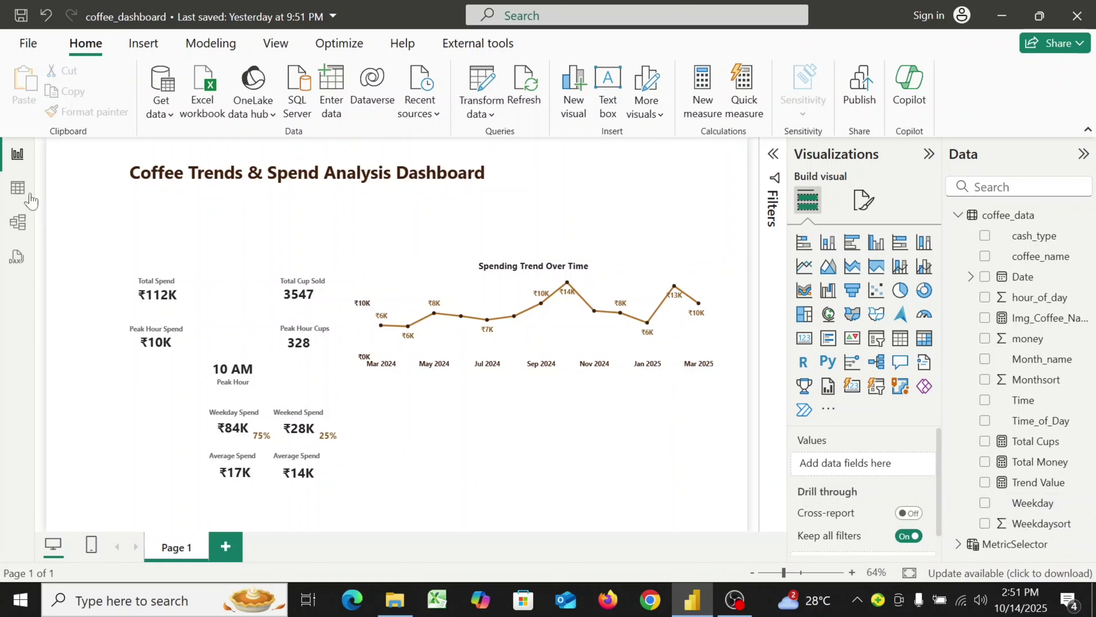
# - Sort the Weekday column of the coffee_data table by the Weekdaysort column
pyautogui.click(18, 188)
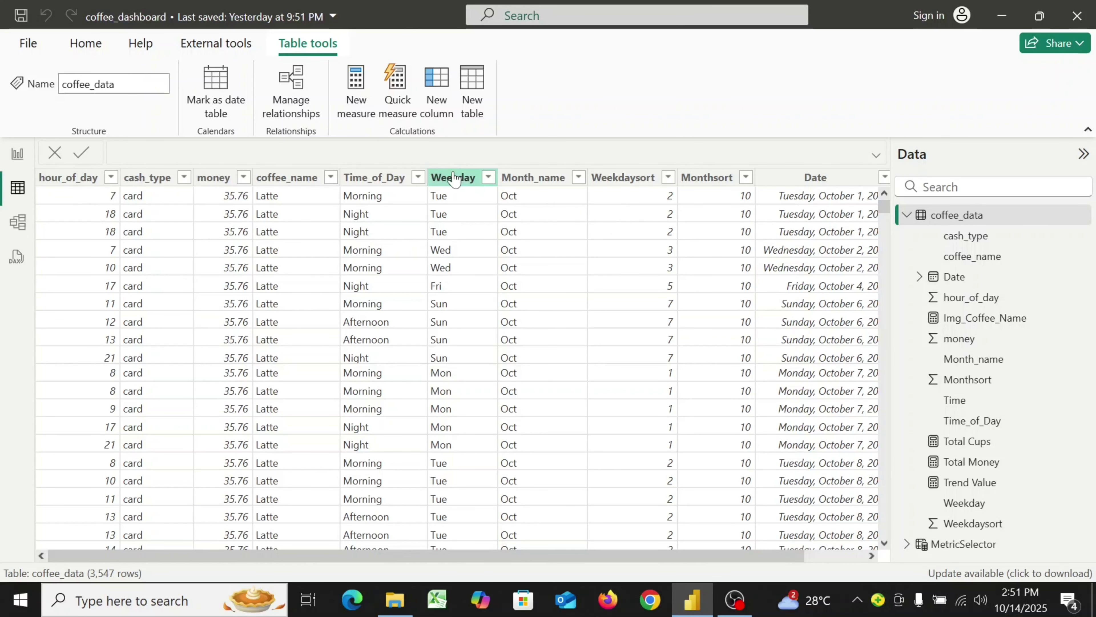
pyautogui.click(451, 182)
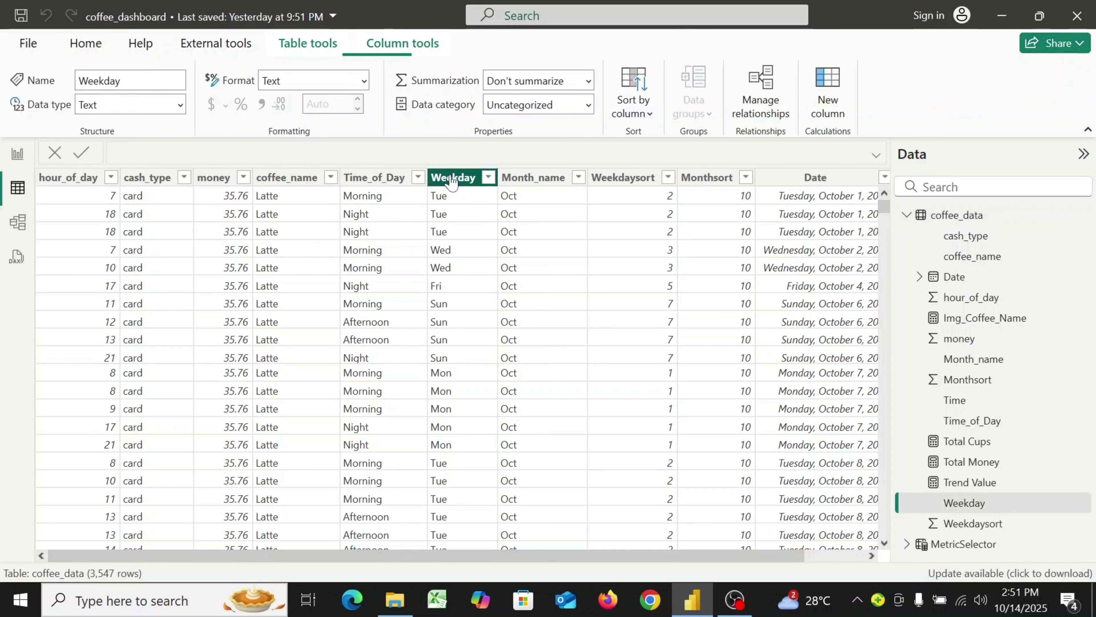
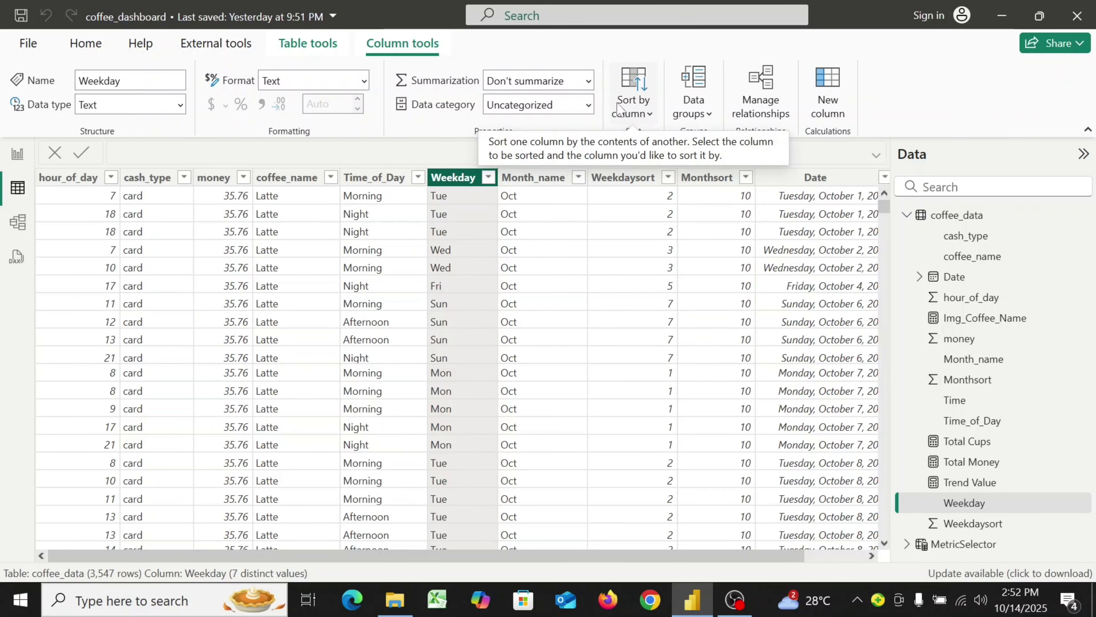
pyautogui.click(648, 115)
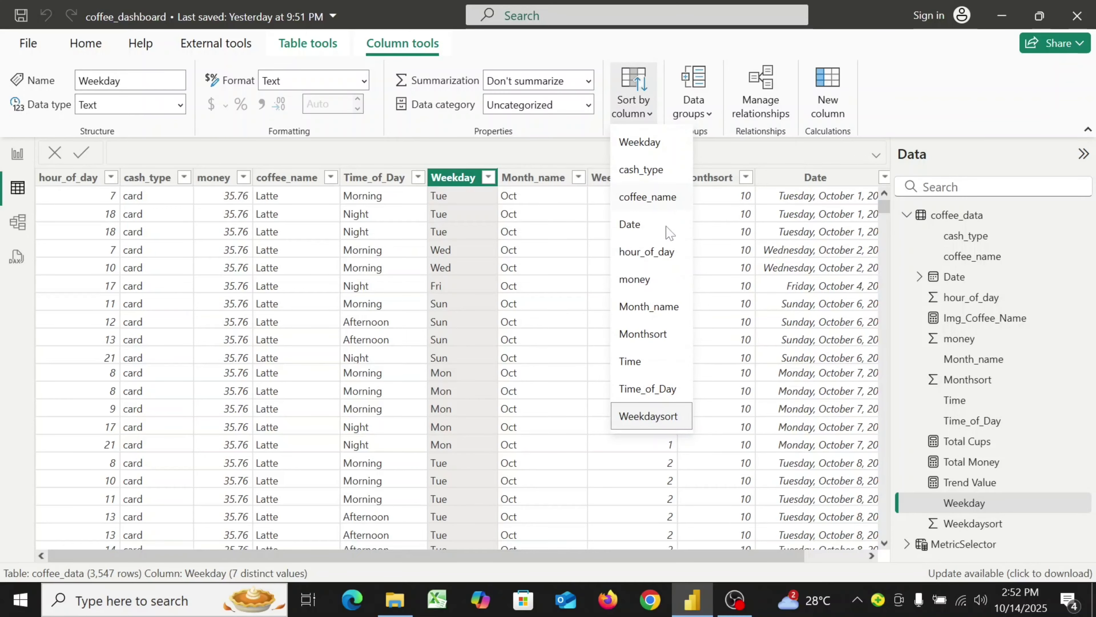
pyautogui.click(637, 417)
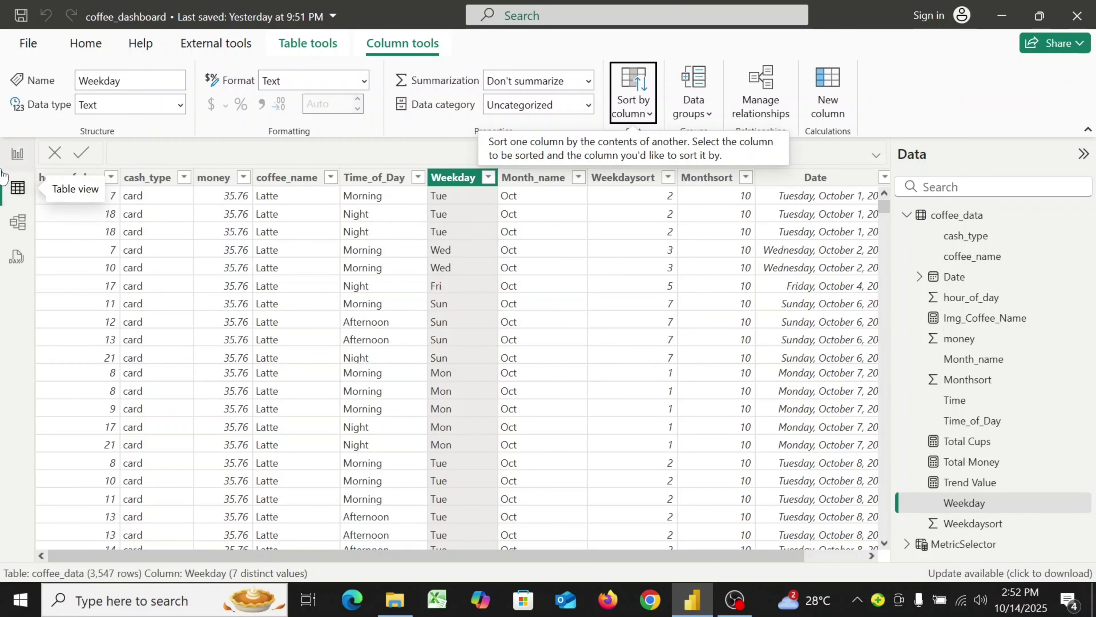
# - Add a clustered column chart to the report page, place it beneath the spending trend line chart, and make it taller
pyautogui.click(17, 156)
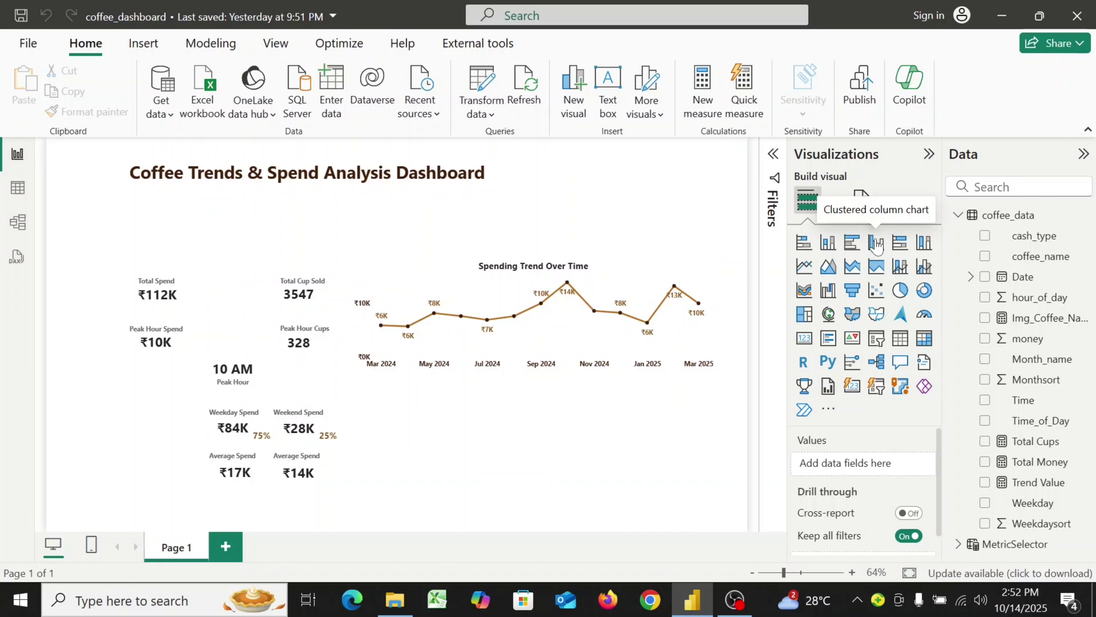
pyautogui.click(876, 244)
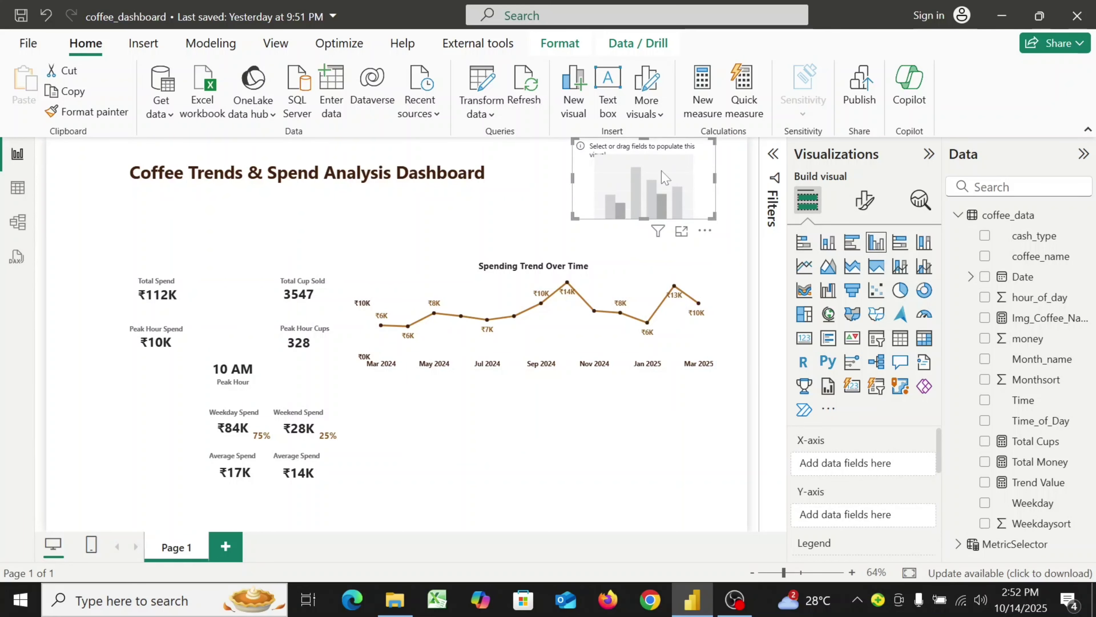
pyautogui.moveTo(664, 177); pyautogui.dragTo(540, 449)
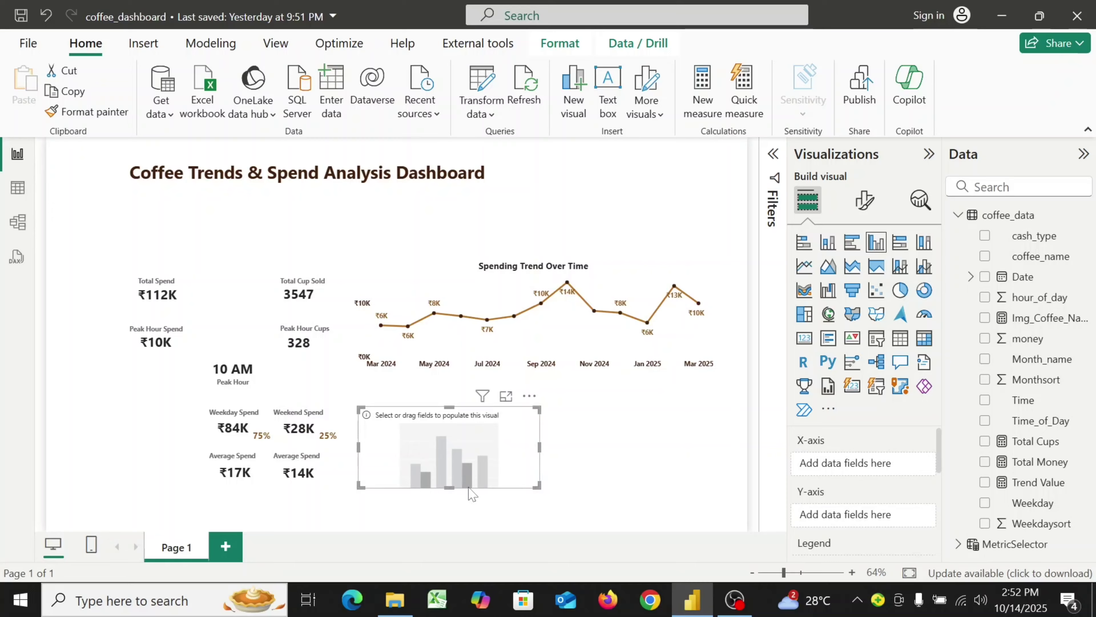
pyautogui.moveTo(449, 488); pyautogui.dragTo(449, 521)
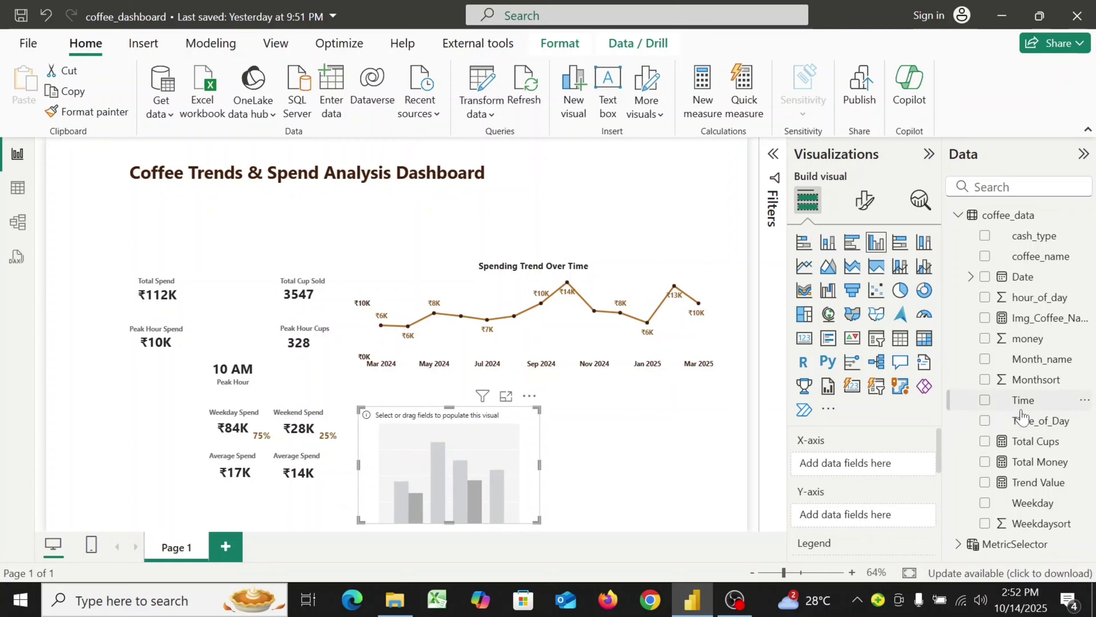
# - Assign Weekday to the column chart's X-axis and money to its Y-axis
pyautogui.moveTo(1033, 503); pyautogui.dragTo(875, 465)
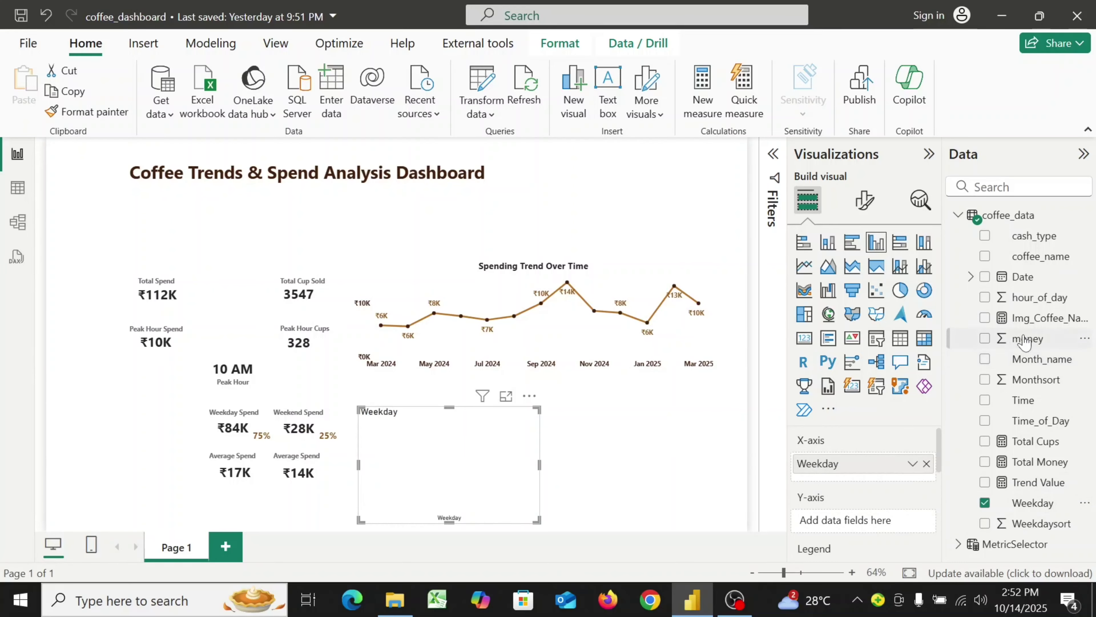
pyautogui.moveTo(1027, 341); pyautogui.dragTo(865, 524)
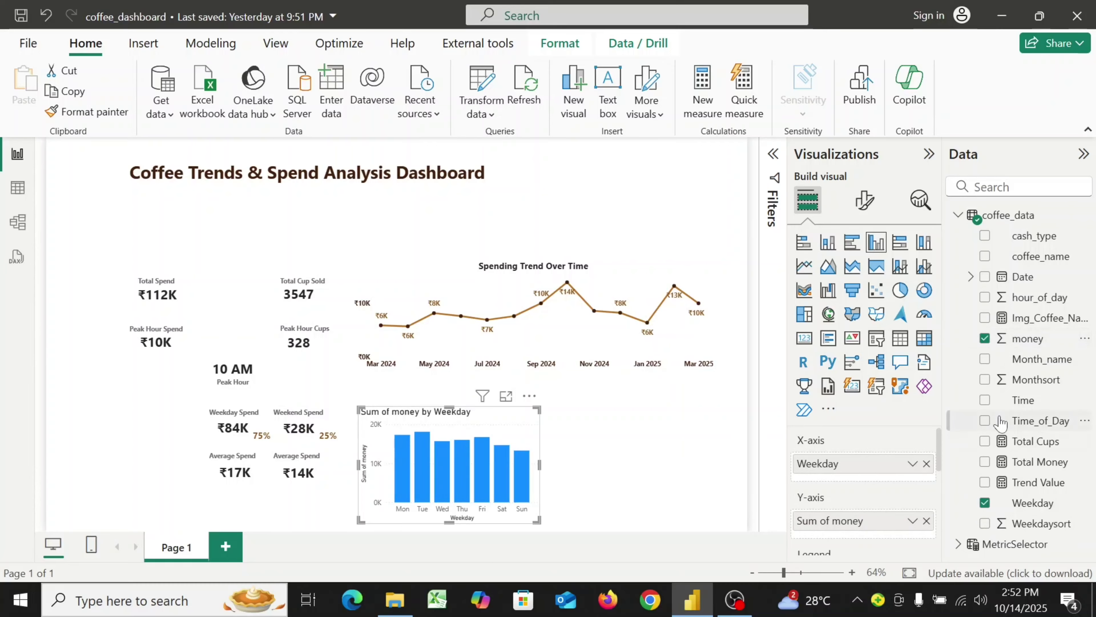
pyautogui.scroll(-3, 865, 524)
pyautogui.moveTo(480, 486)
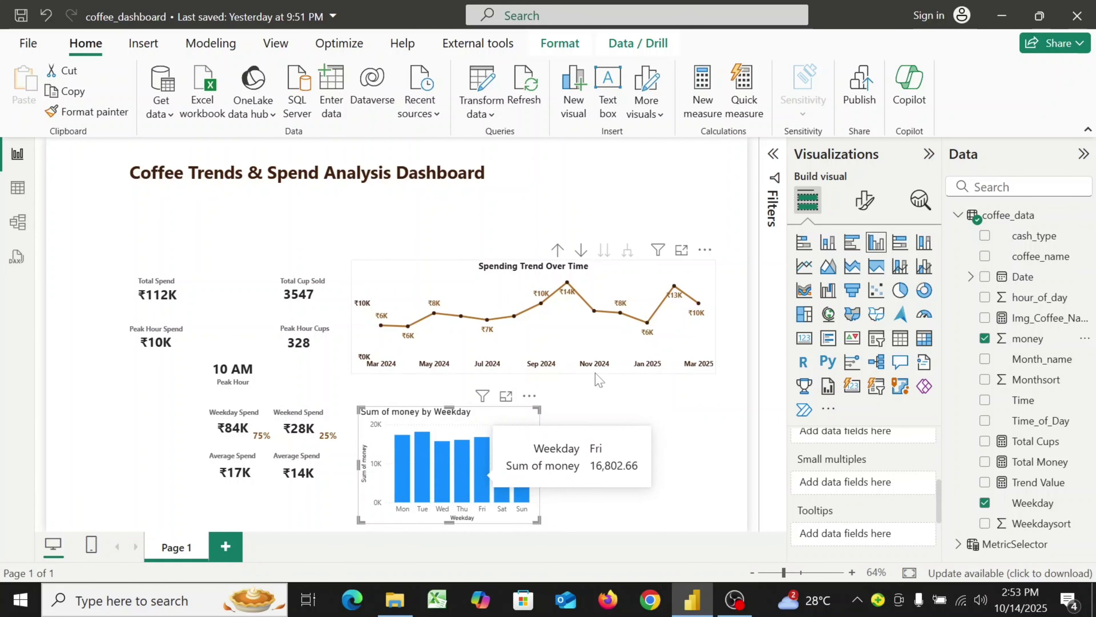
# - Make the column chart's X-axis value labels bold and dark brown
pyautogui.click(863, 203)
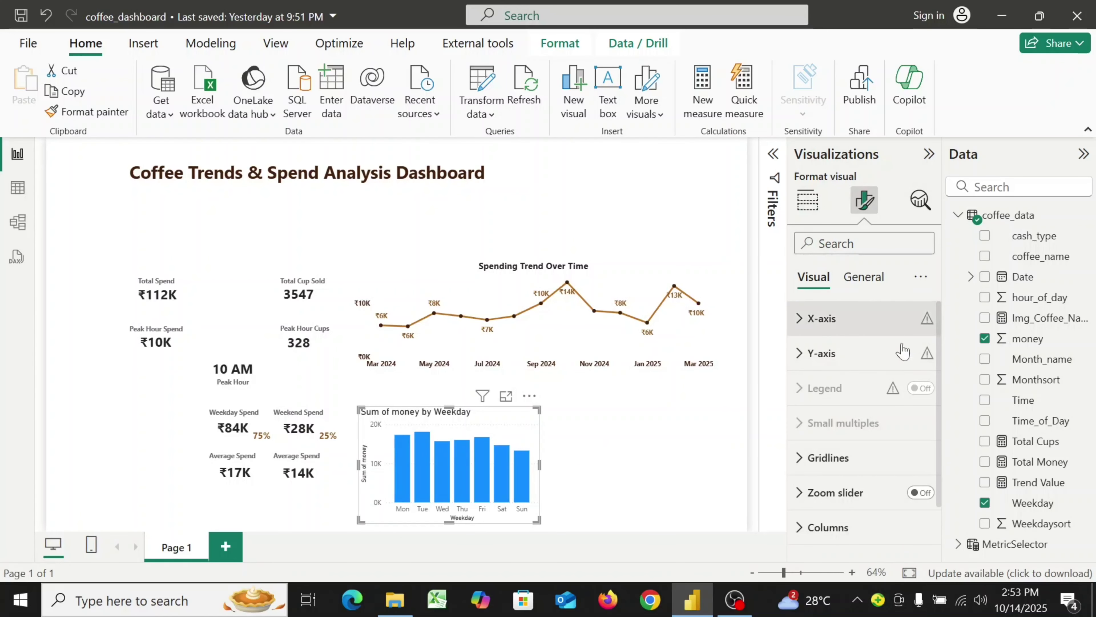
pyautogui.click(804, 329)
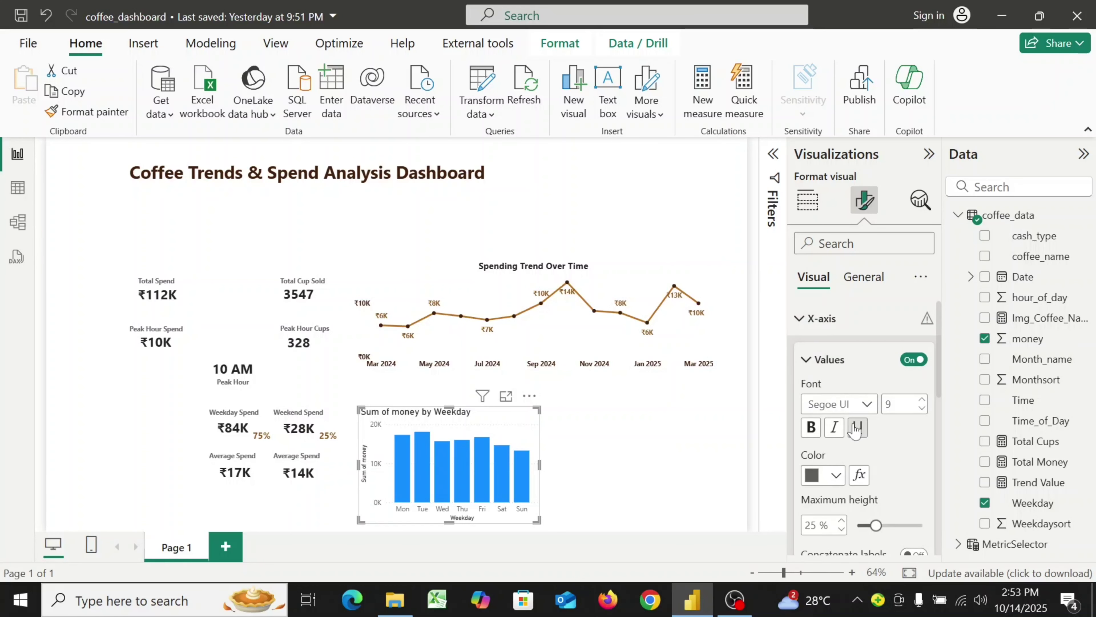
pyautogui.click(811, 427)
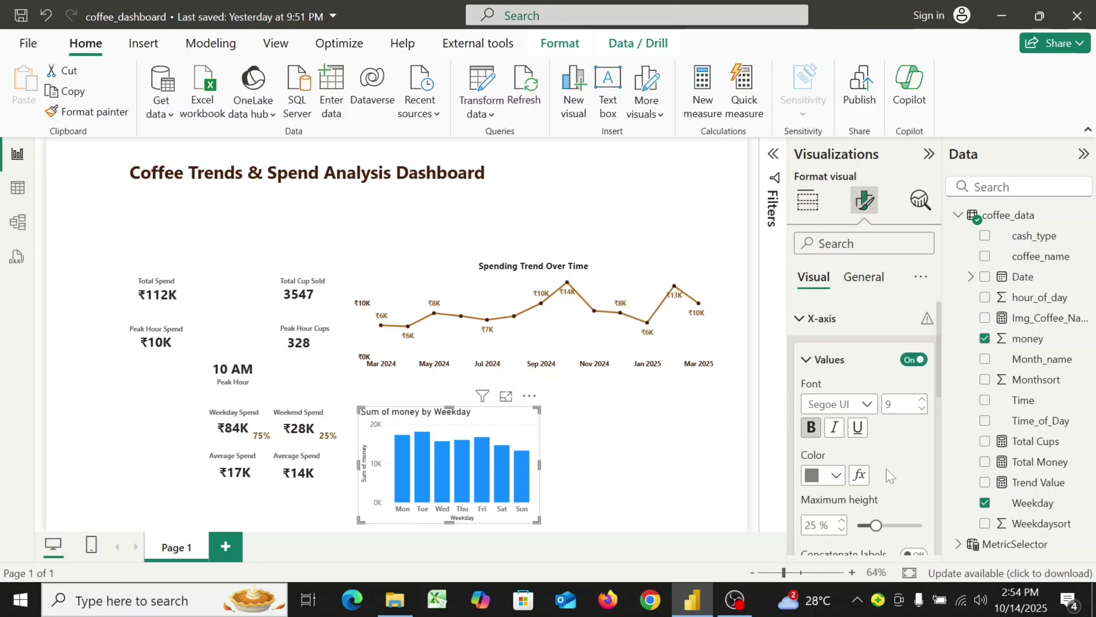
pyautogui.click(835, 478)
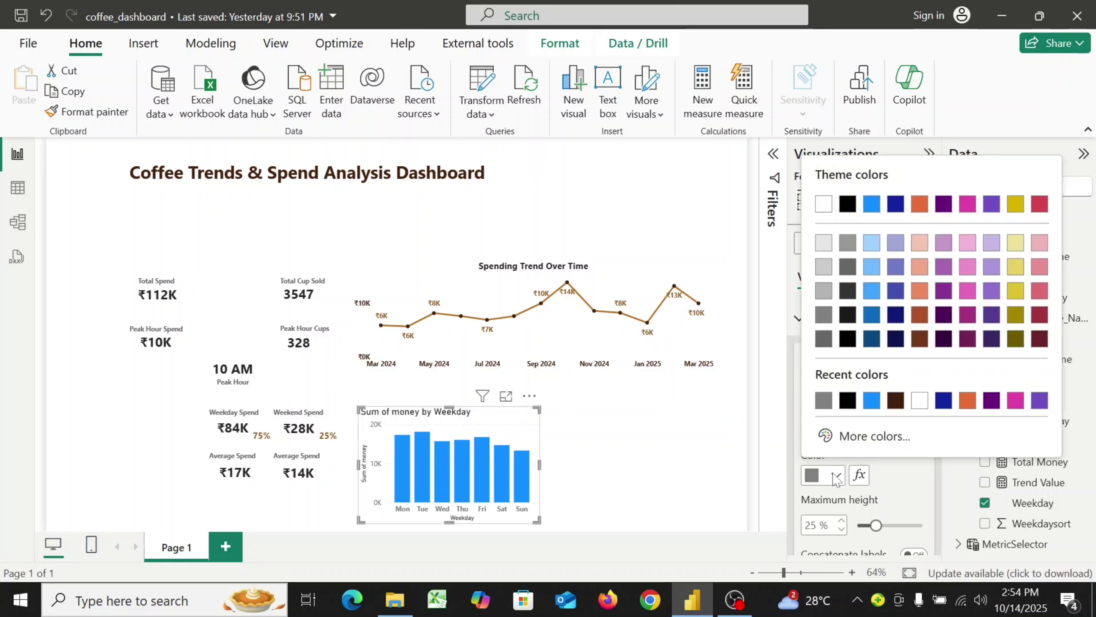
pyautogui.click(896, 399)
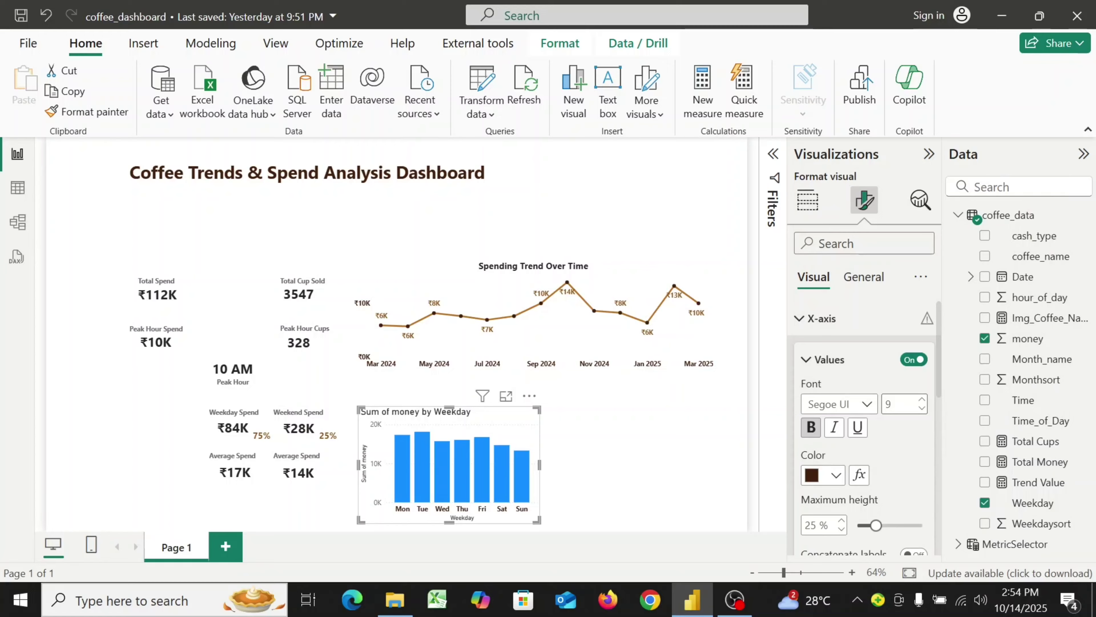
# - Turn off the column chart's X-axis title and expand the X-axis layout options
pyautogui.scroll(-3, 878, 491)
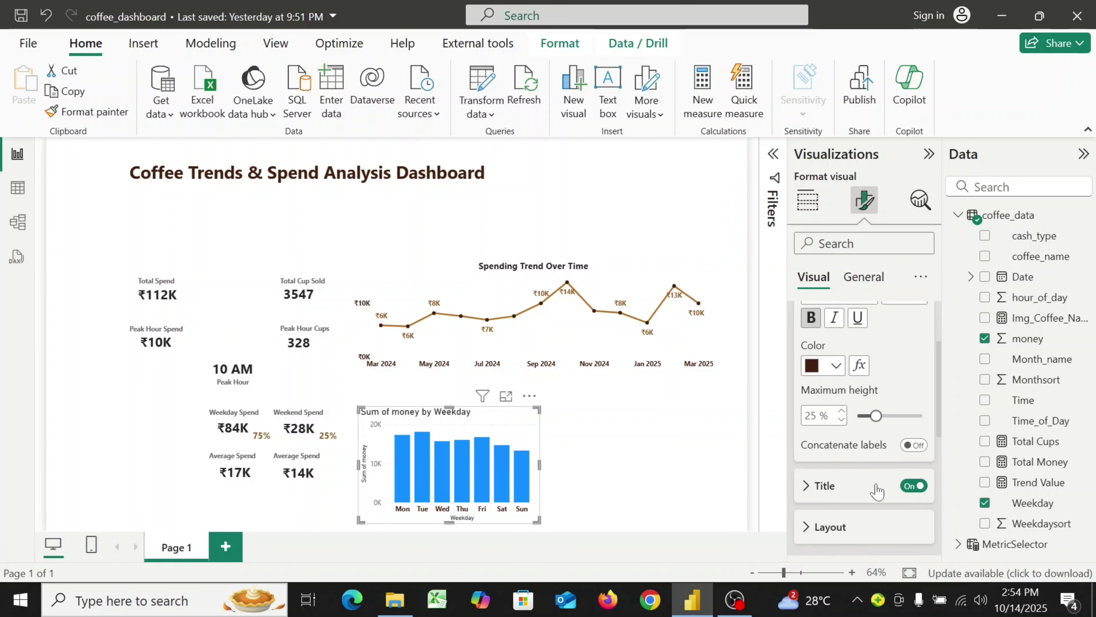
pyautogui.scroll(-1, 878, 491)
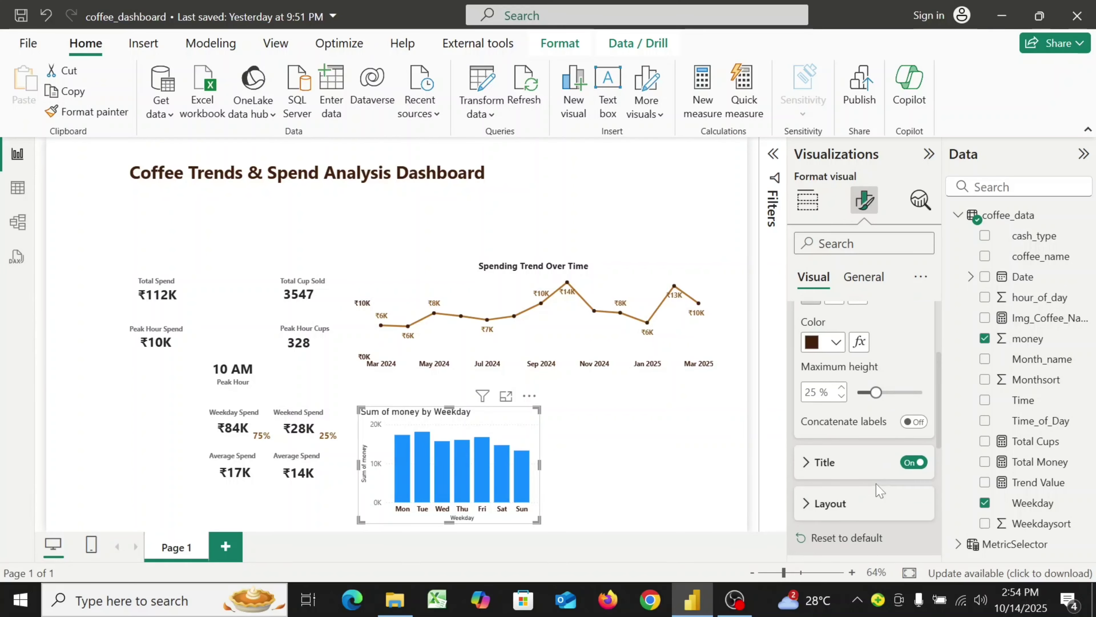
pyautogui.scroll(-2, 879, 492)
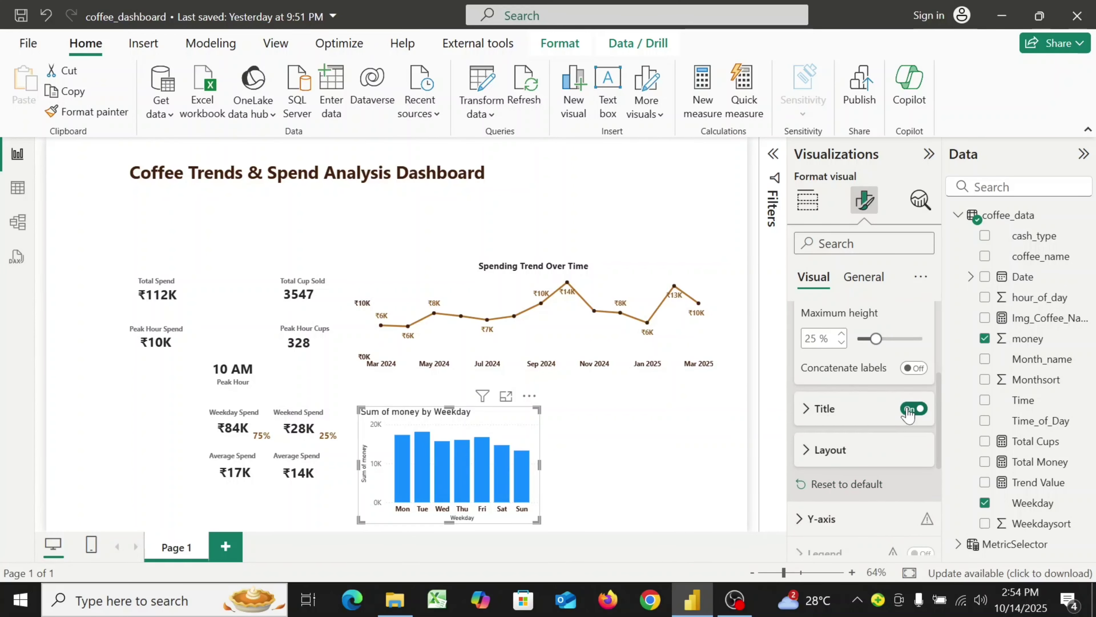
pyautogui.click(912, 408)
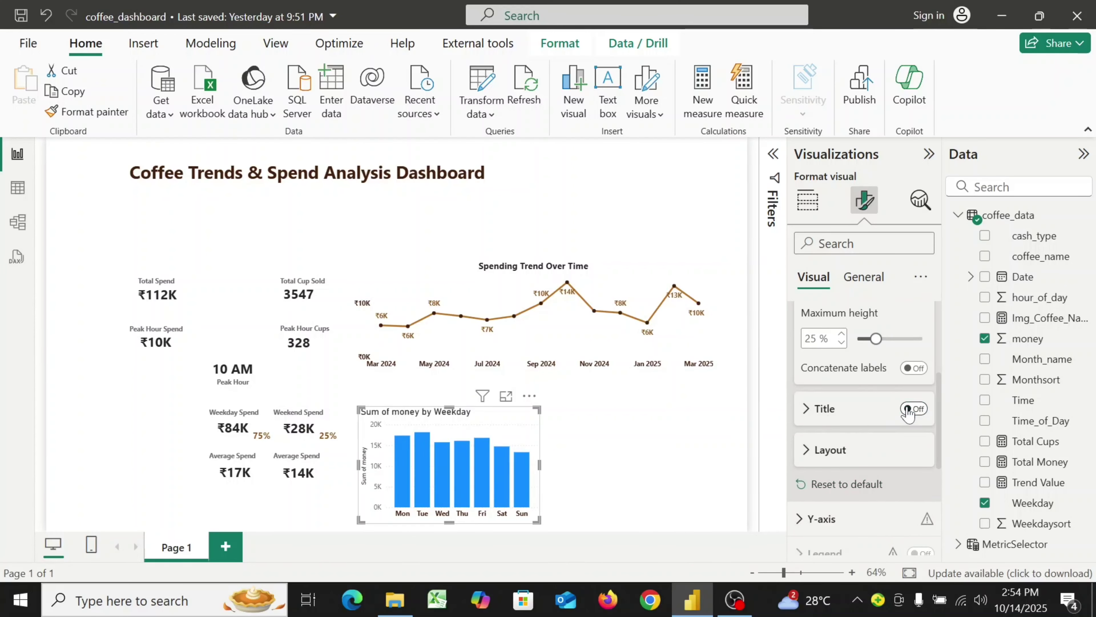
pyautogui.click(806, 450)
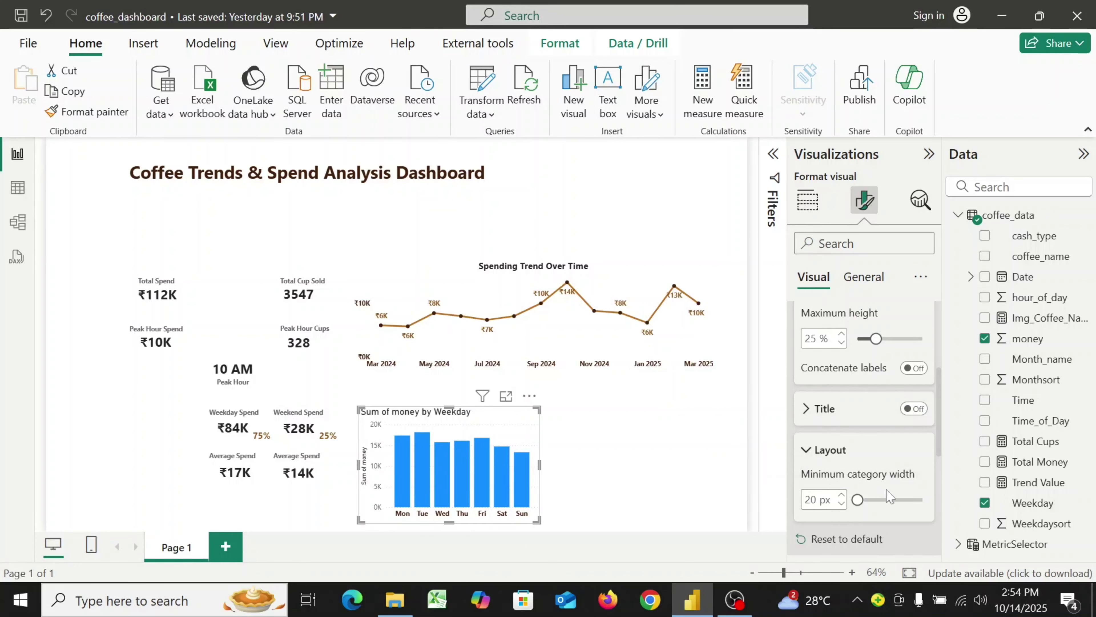
pyautogui.scroll(-5, 819, 453)
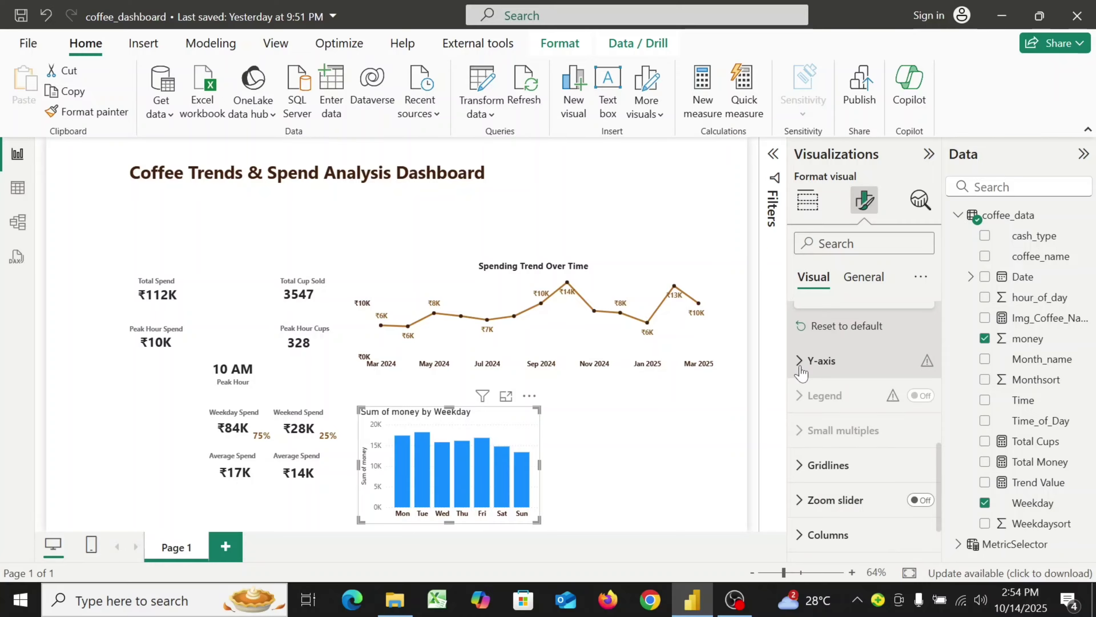
# - Make the column chart's Y-axis value labels bold and dark brown
pyautogui.click(801, 371)
pyautogui.scroll(-4, 893, 436)
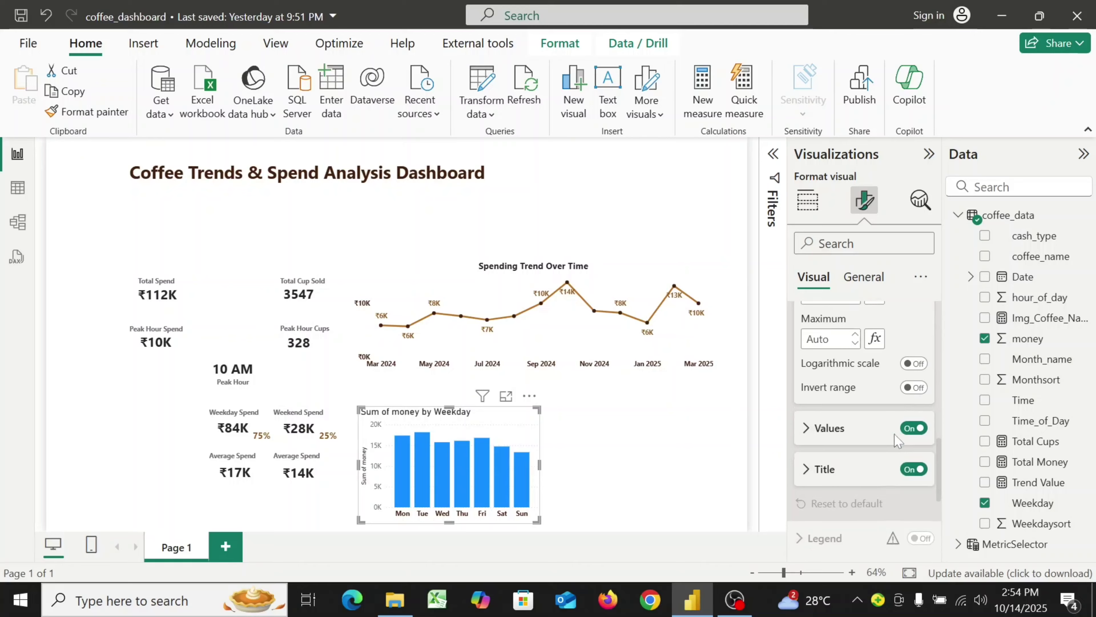
pyautogui.scroll(-1, 894, 434)
pyautogui.click(806, 394)
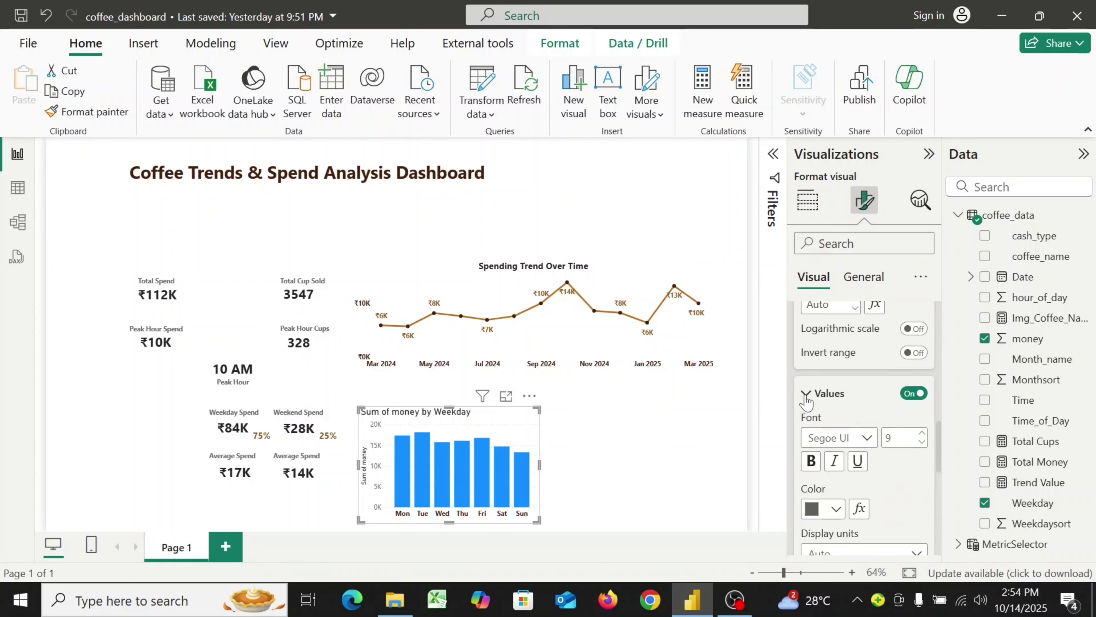
pyautogui.click(811, 461)
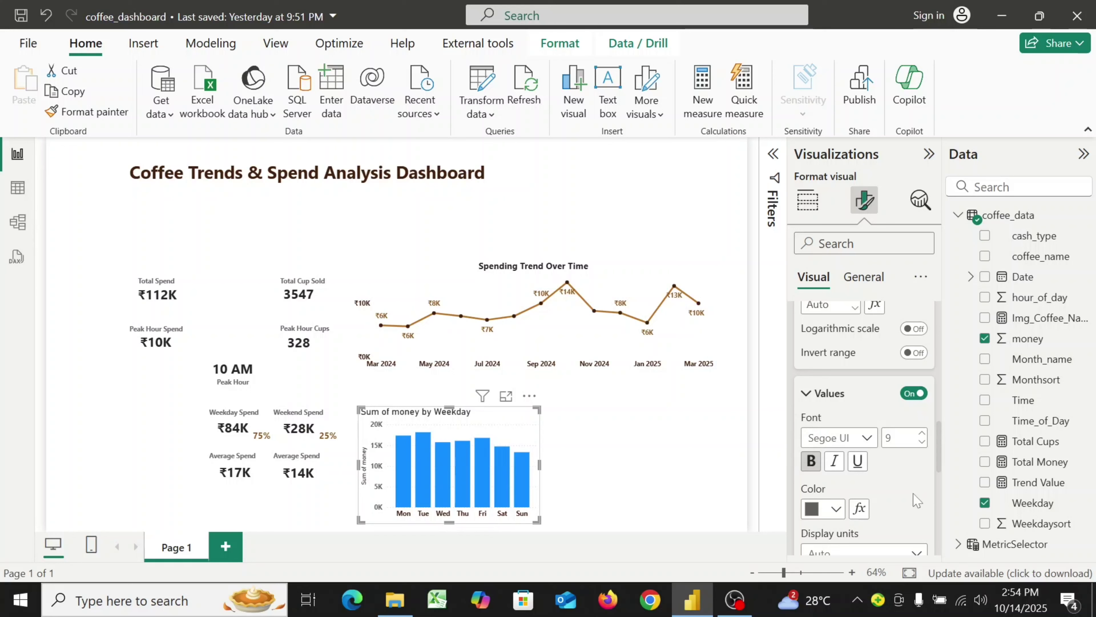
pyautogui.click(841, 514)
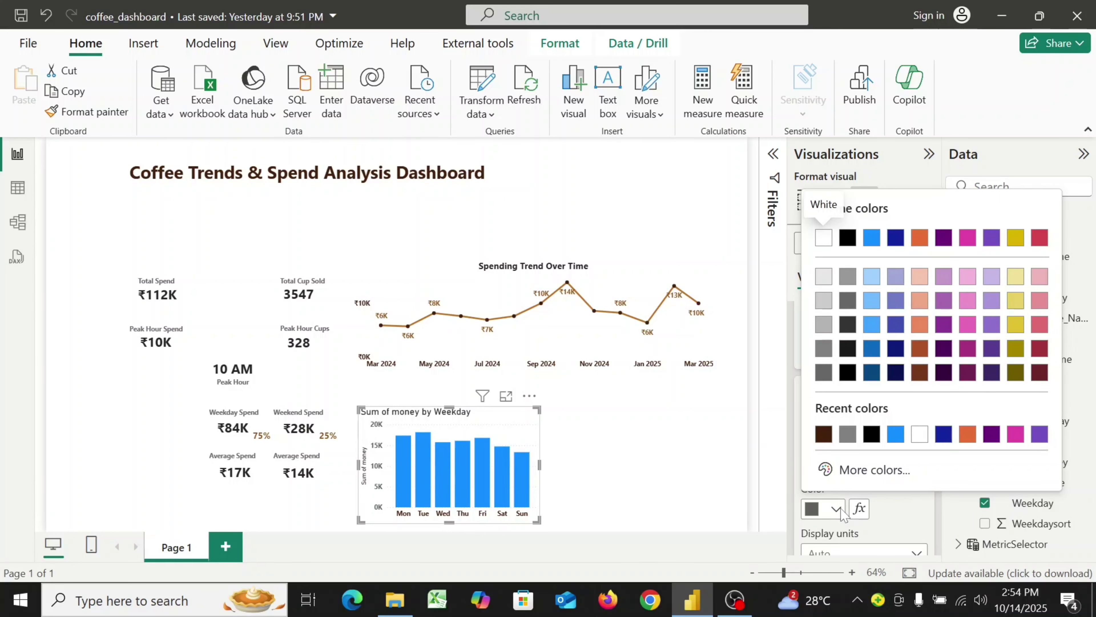
pyautogui.click(825, 440)
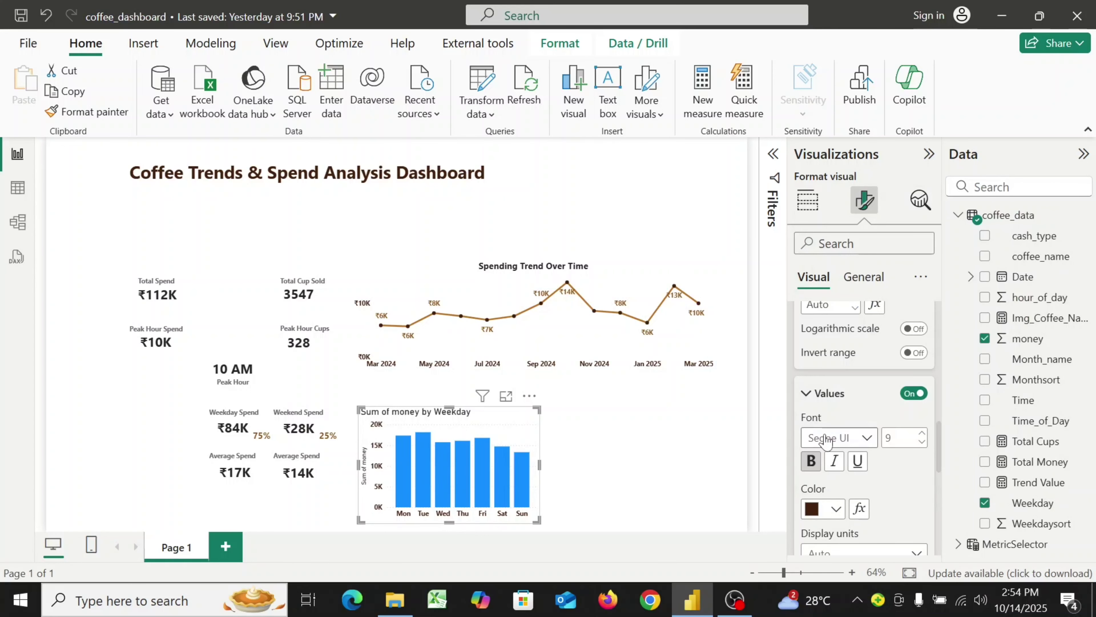
# - Turn off the column chart's Y-axis title and its horizontal gridlines
pyautogui.scroll(-3, 909, 501)
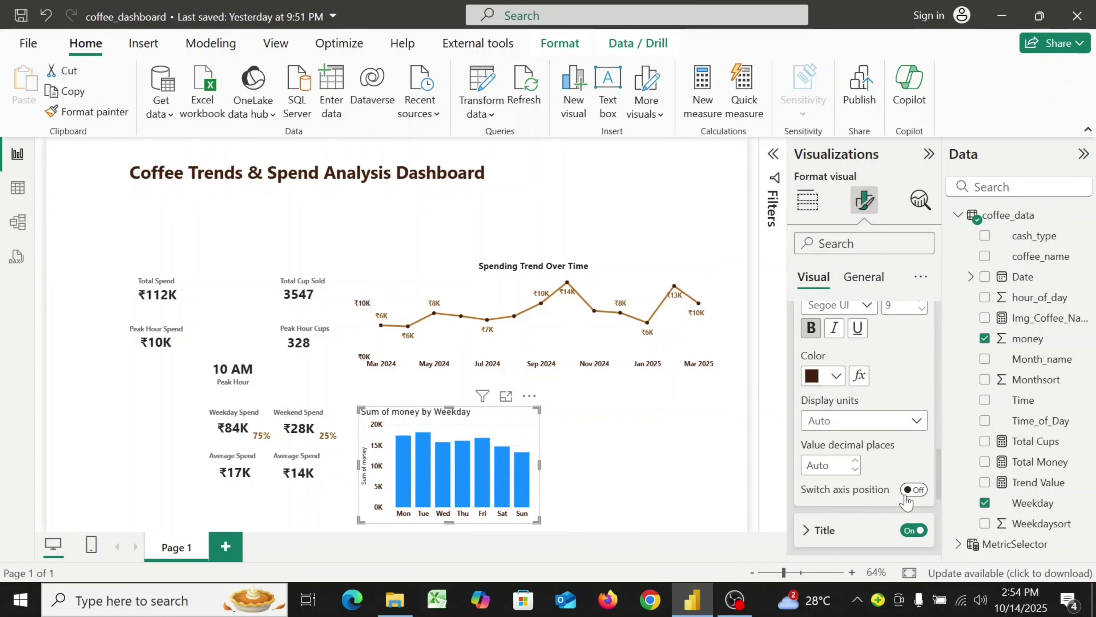
pyautogui.click(912, 531)
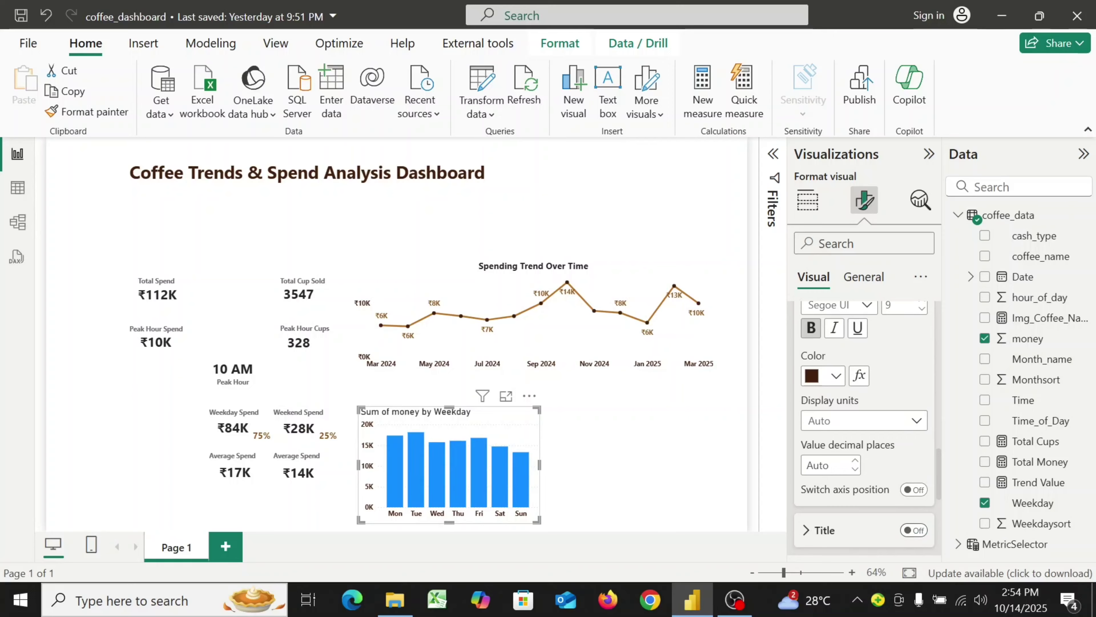
pyautogui.scroll(-3, 875, 445)
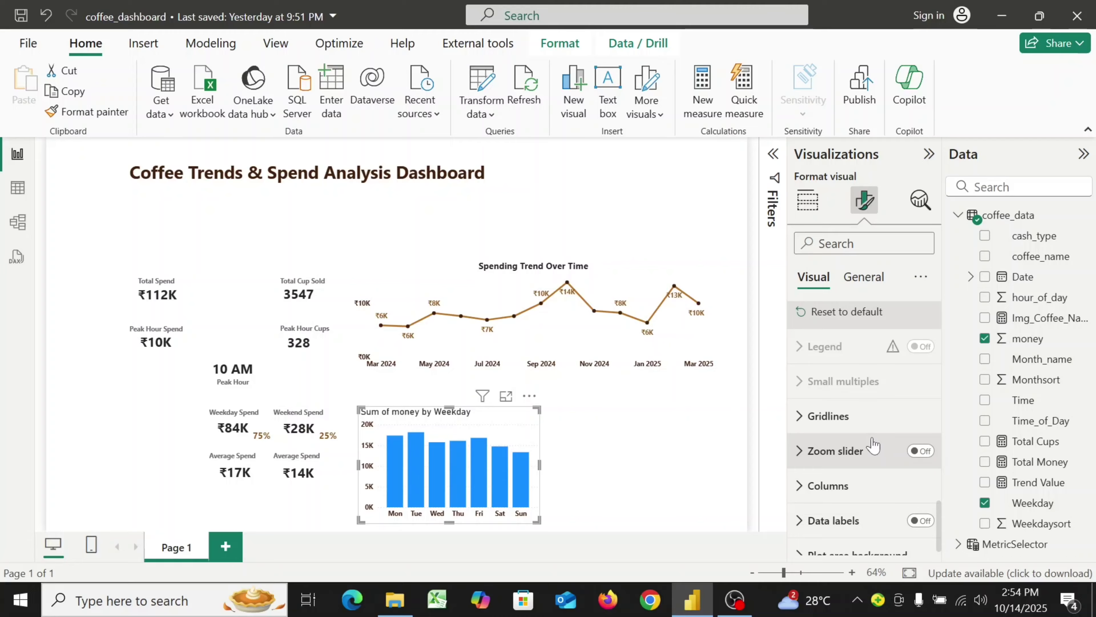
pyautogui.click(803, 421)
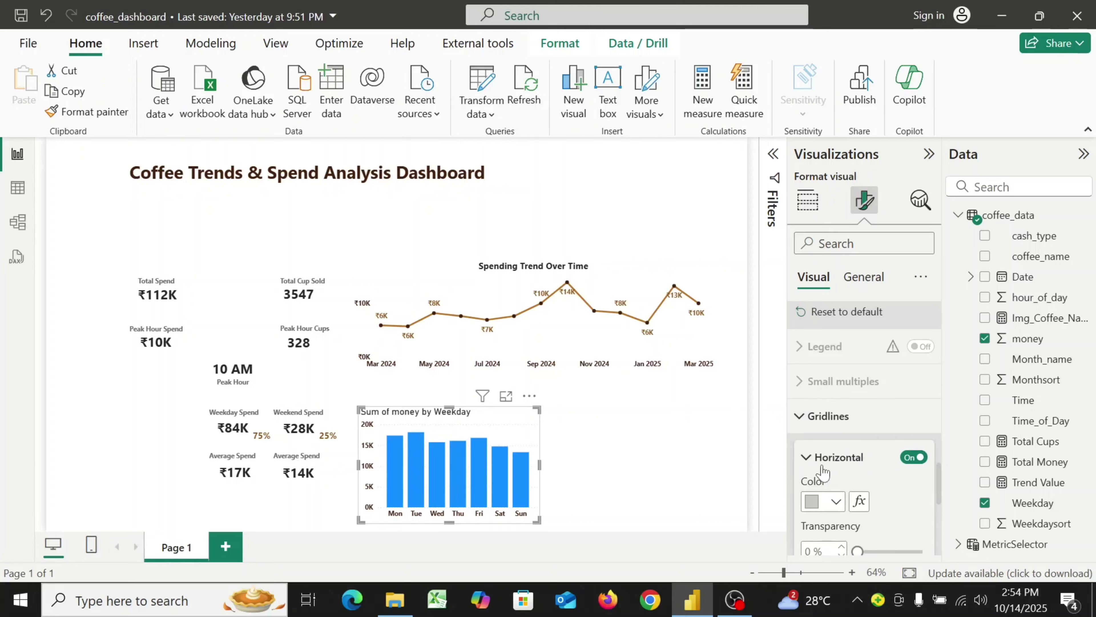
pyautogui.click(914, 457)
pyautogui.scroll(-6, 908, 463)
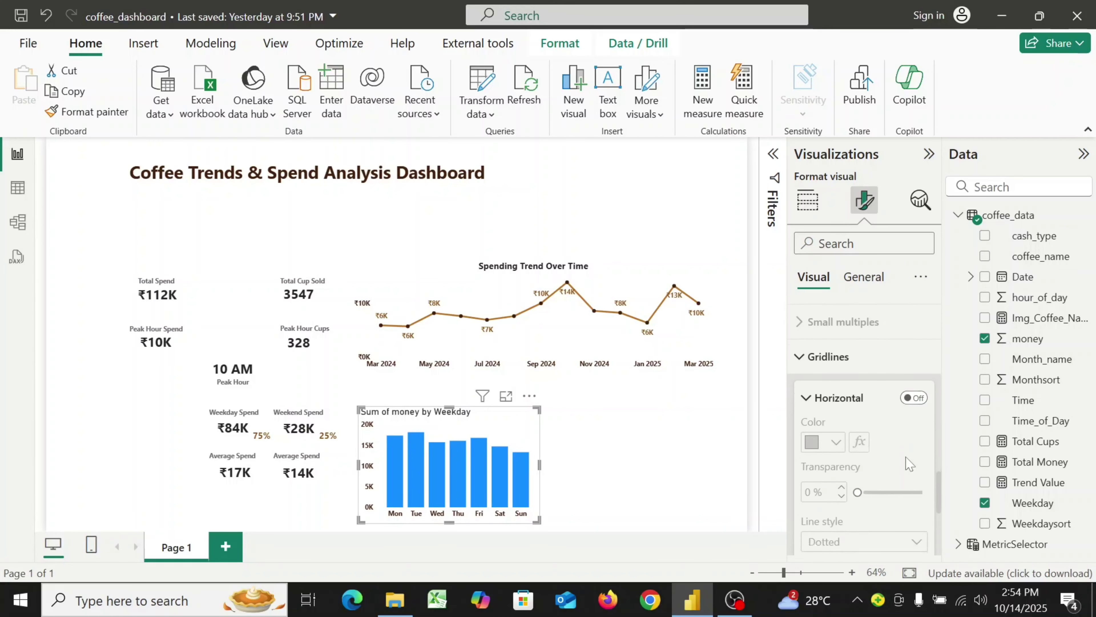
# - Fill the weekday columns with the recently used dark brown
pyautogui.scroll(-2, 906, 464)
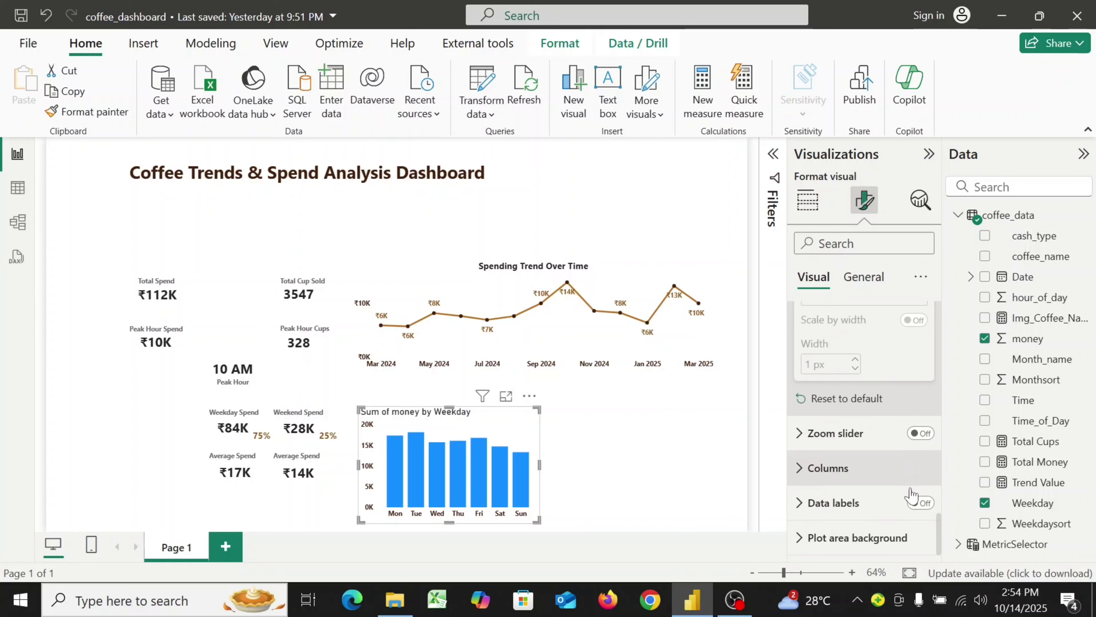
pyautogui.click(798, 469)
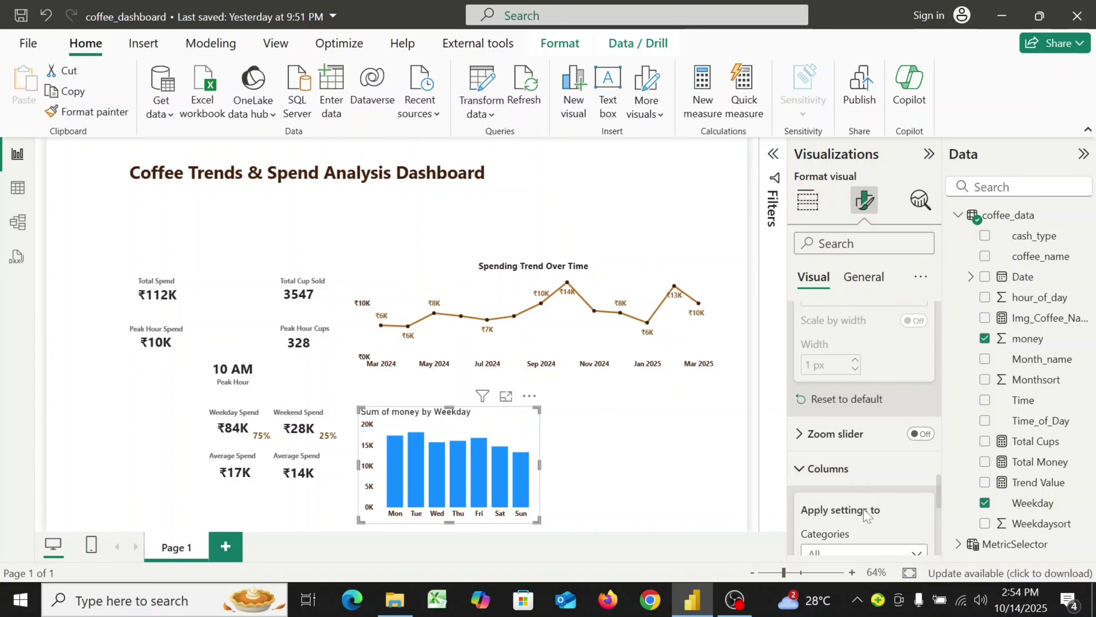
pyautogui.scroll(-3, 865, 513)
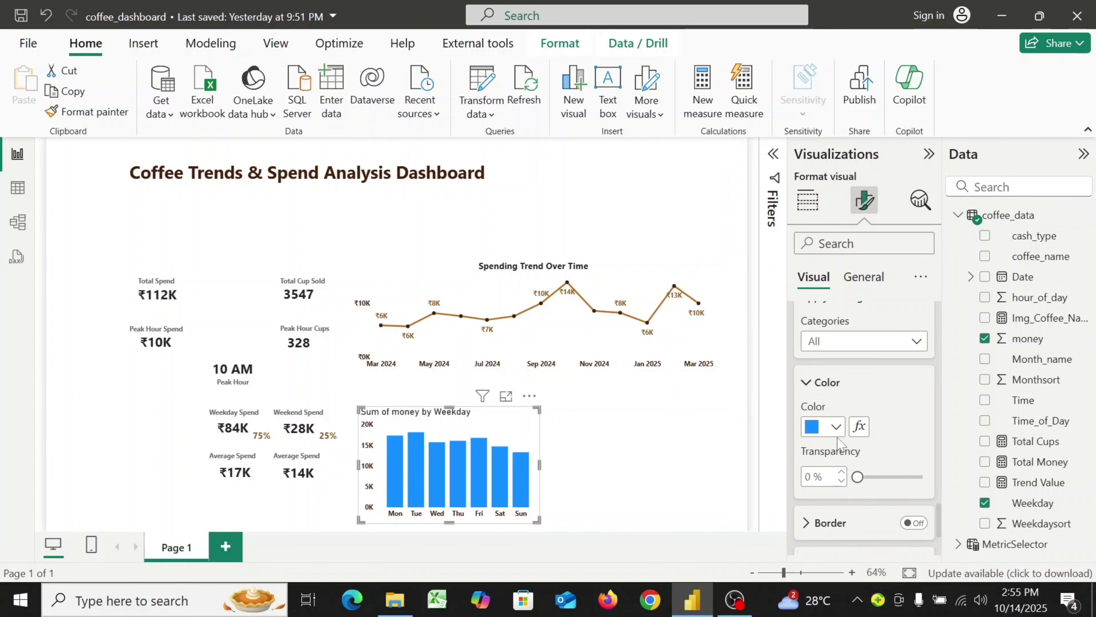
pyautogui.click(837, 429)
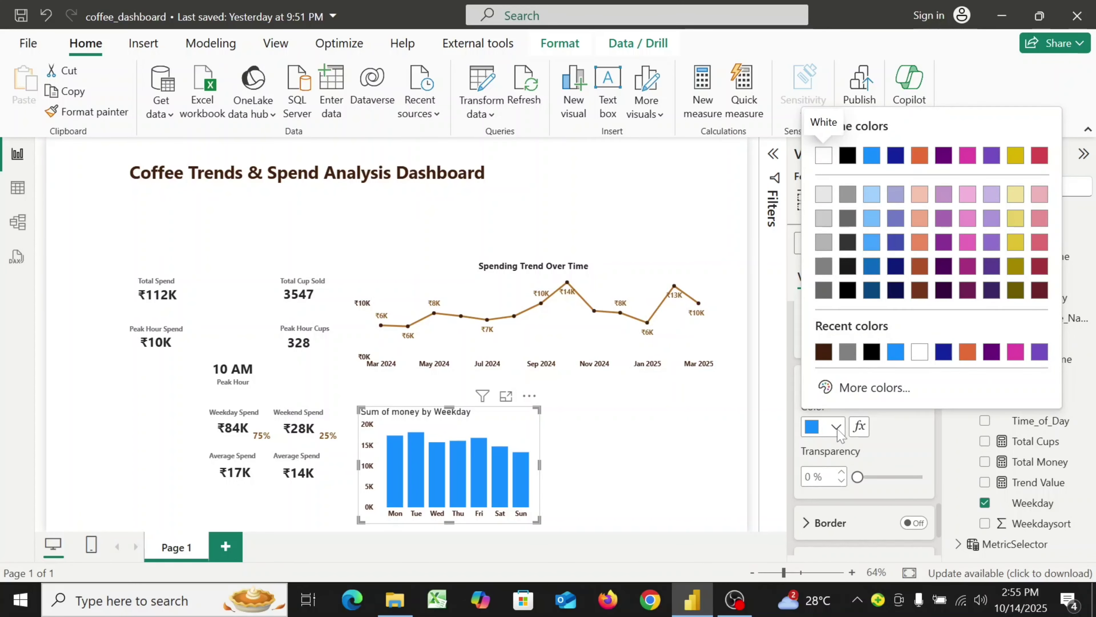
pyautogui.click(823, 353)
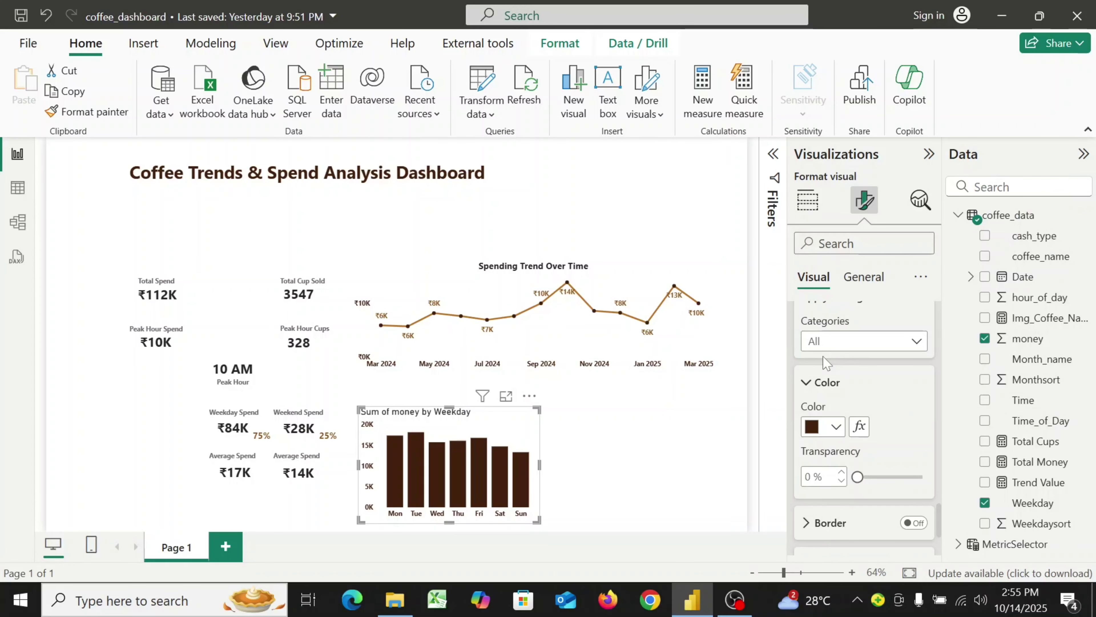
# - Add a black border 2 px wide around the columns of the weekday chart
pyautogui.scroll(-3, 902, 448)
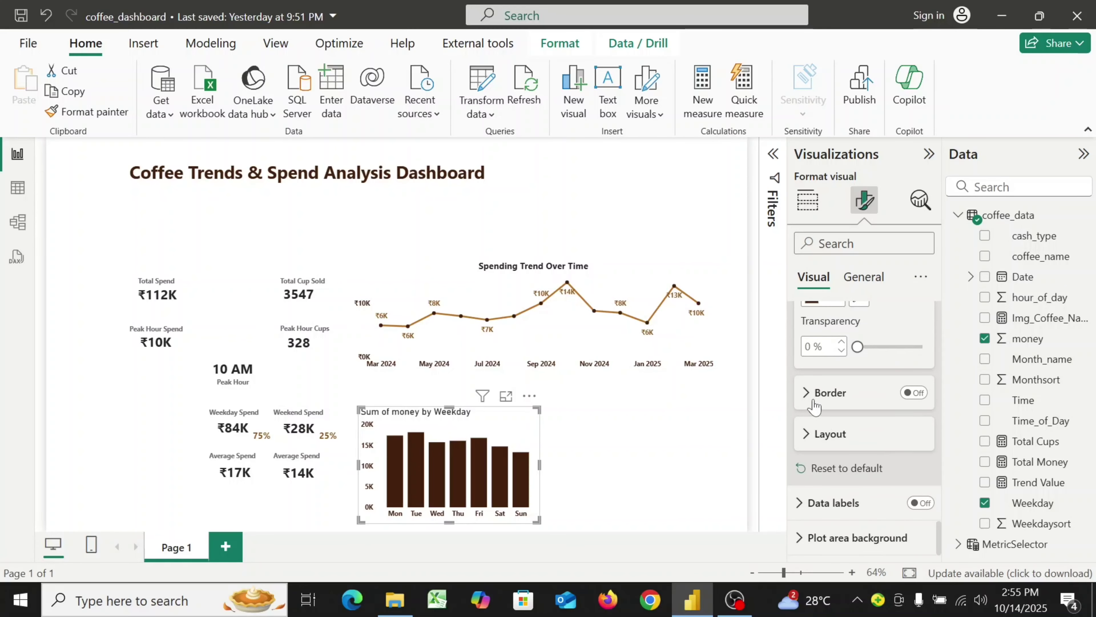
pyautogui.click(925, 394)
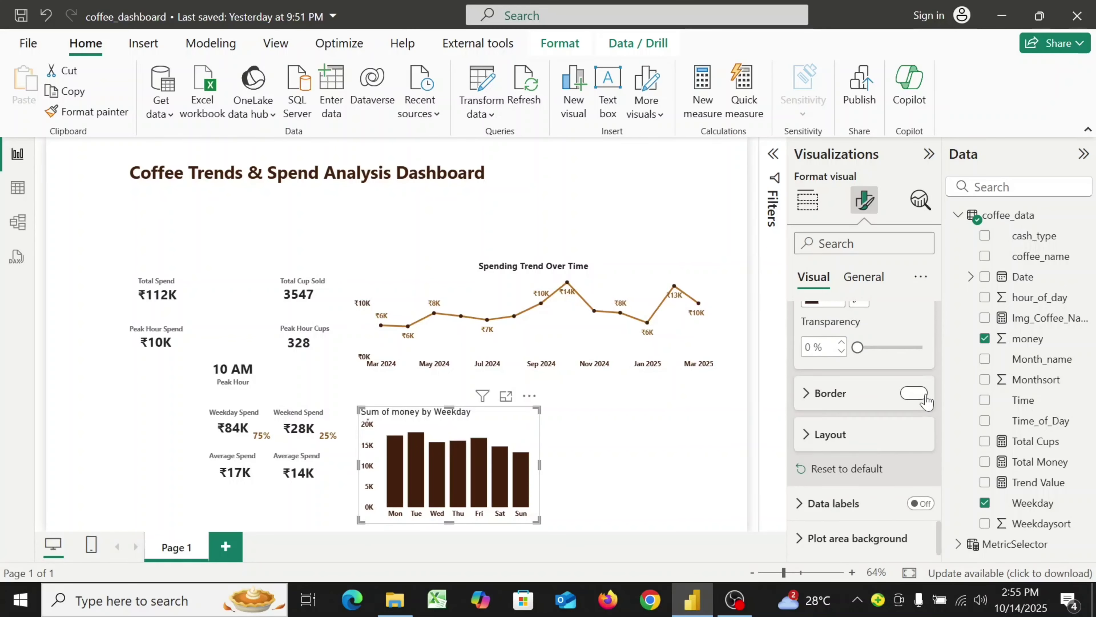
pyautogui.click(810, 398)
pyautogui.scroll(-1, 866, 480)
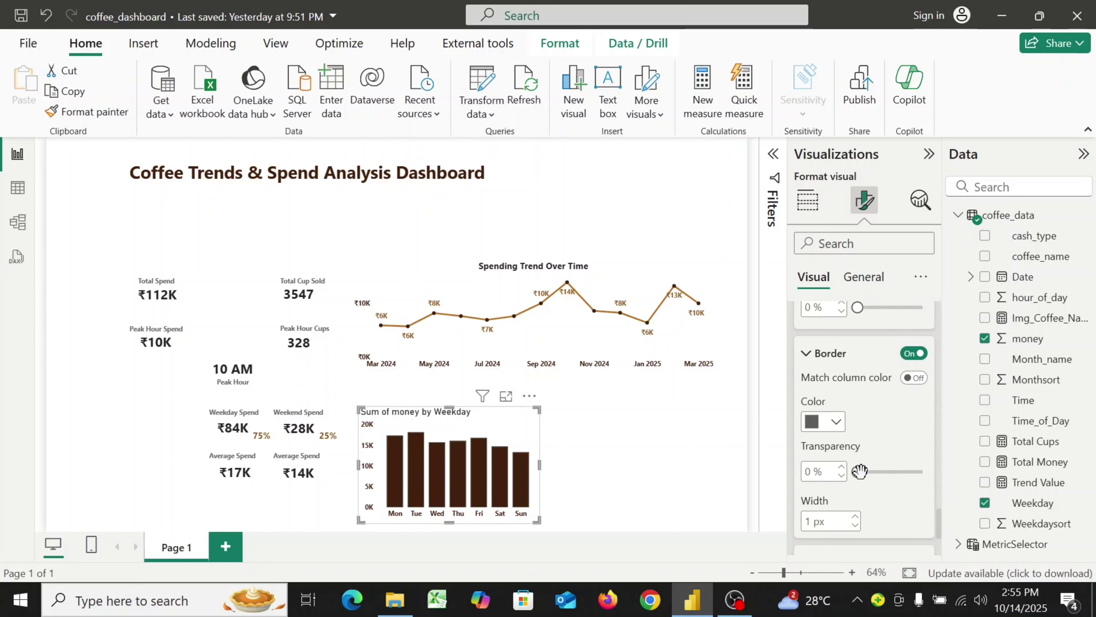
pyautogui.scroll(-1, 861, 472)
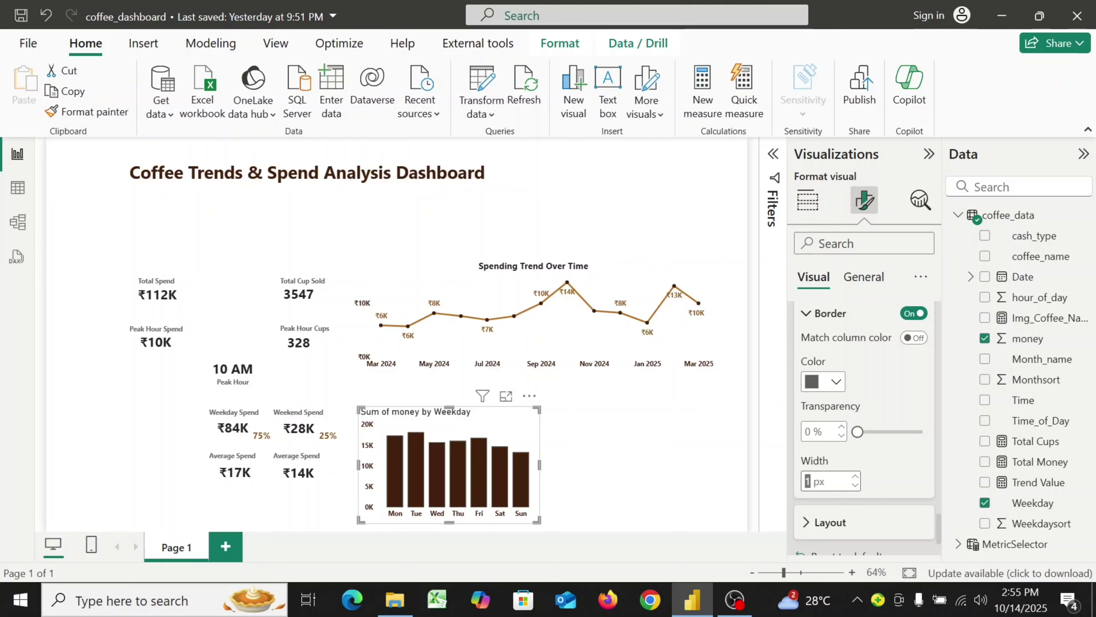
pyautogui.press('Return')
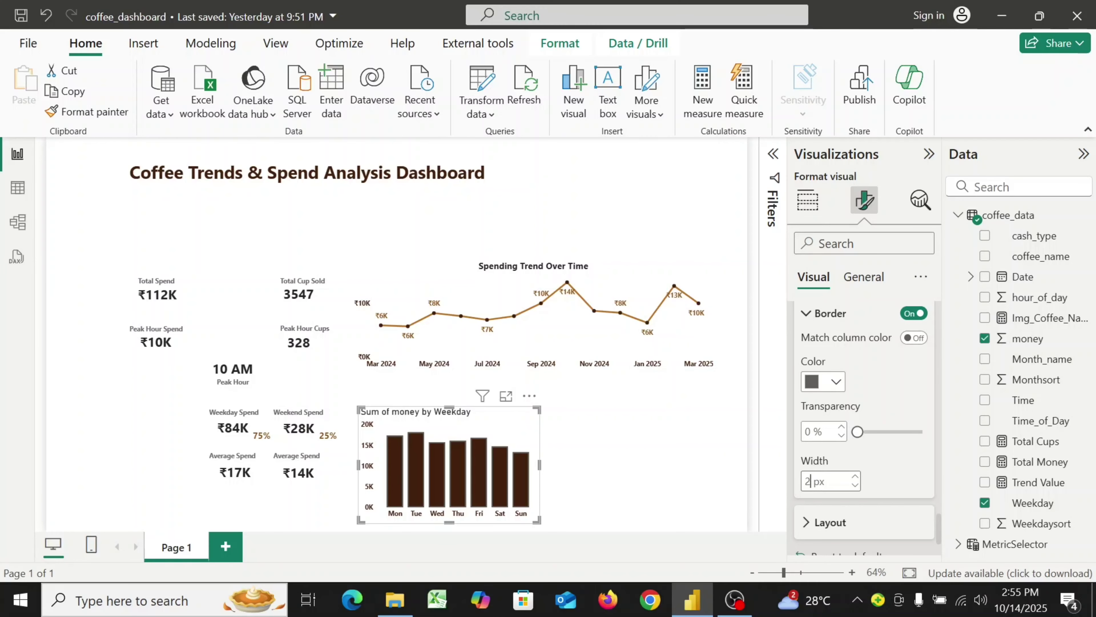
pyautogui.click(836, 382)
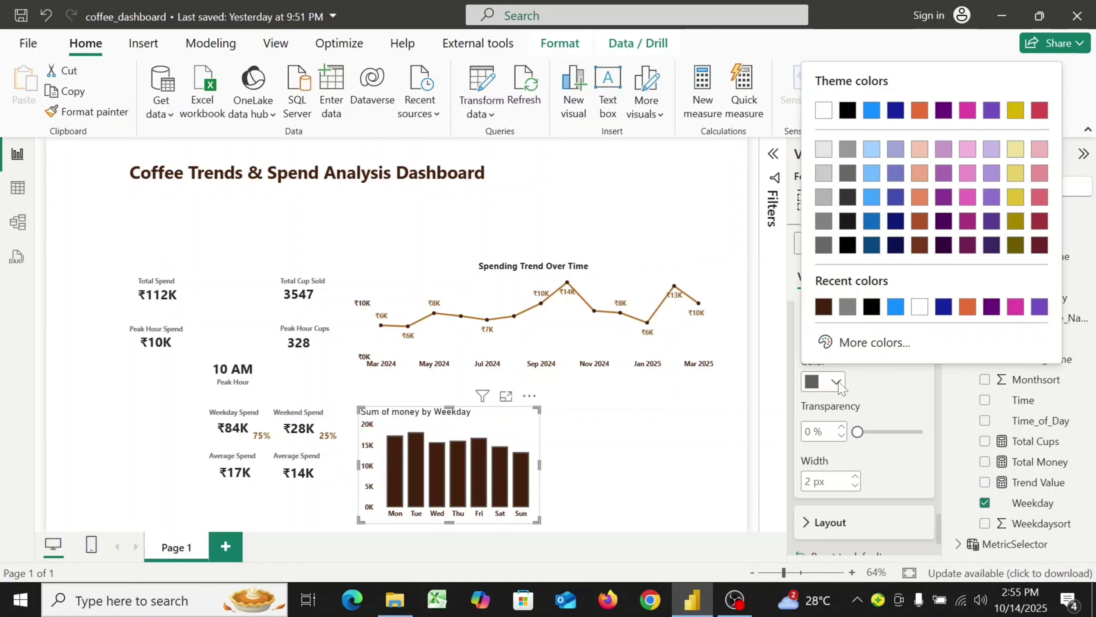
pyautogui.click(871, 307)
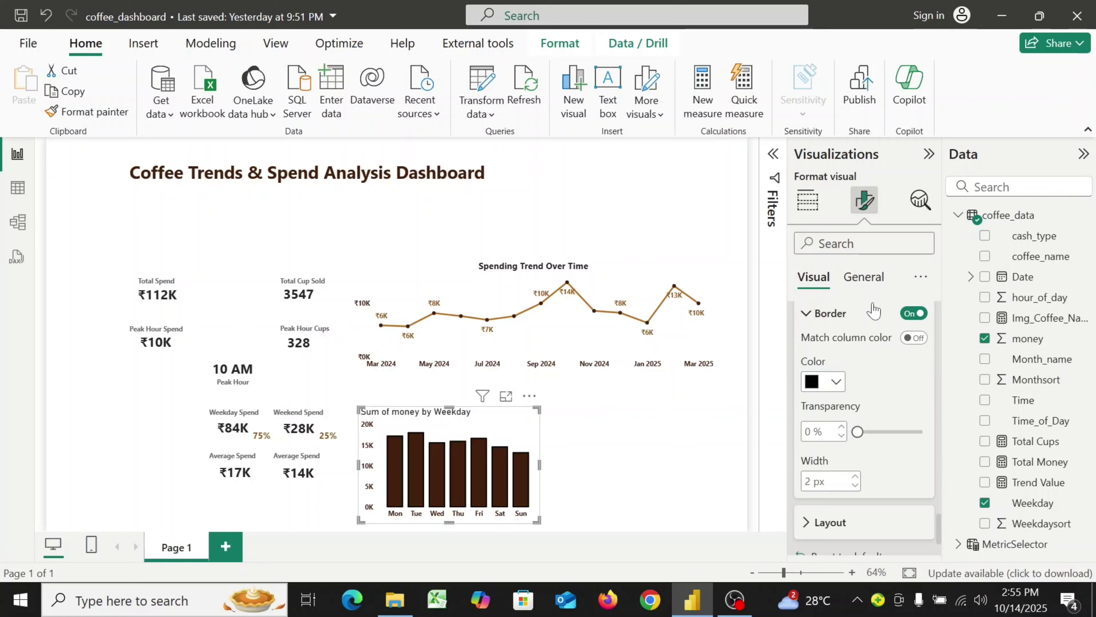
# - Set the space between categories of the weekday columns to 60%
pyautogui.scroll(-3, 889, 406)
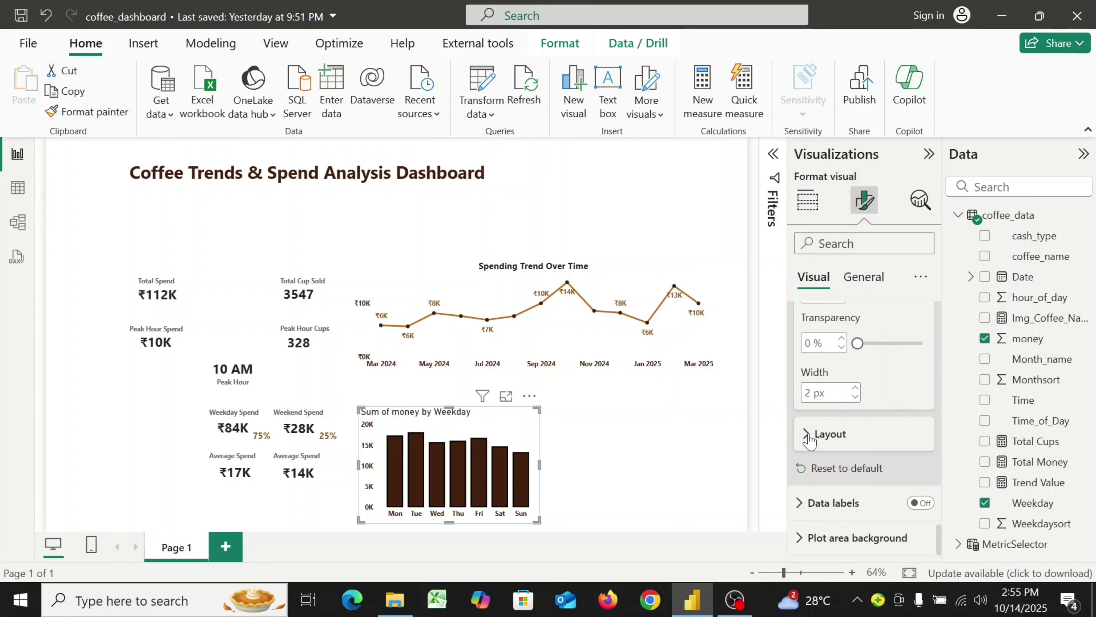
pyautogui.click(809, 440)
pyautogui.scroll(-3, 853, 476)
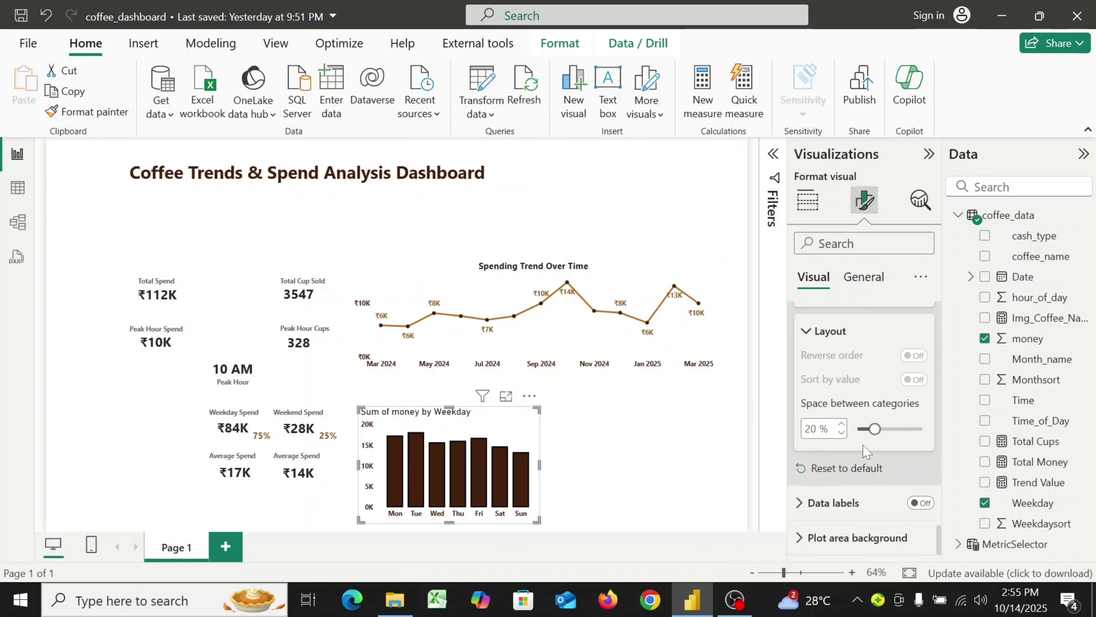
pyautogui.click(810, 429)
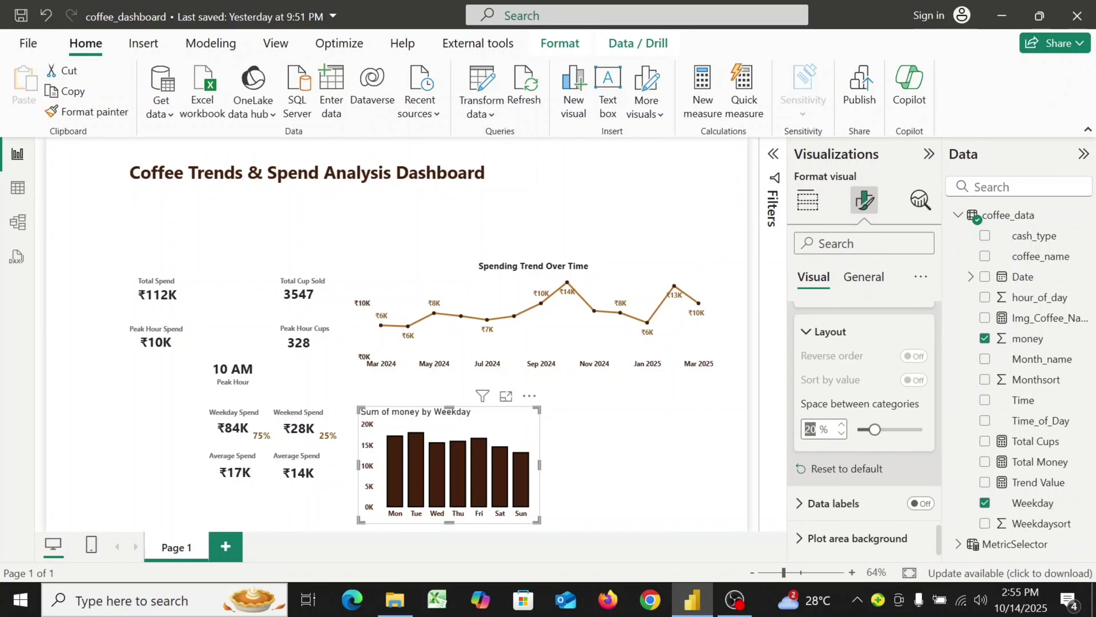
pyautogui.write('60')
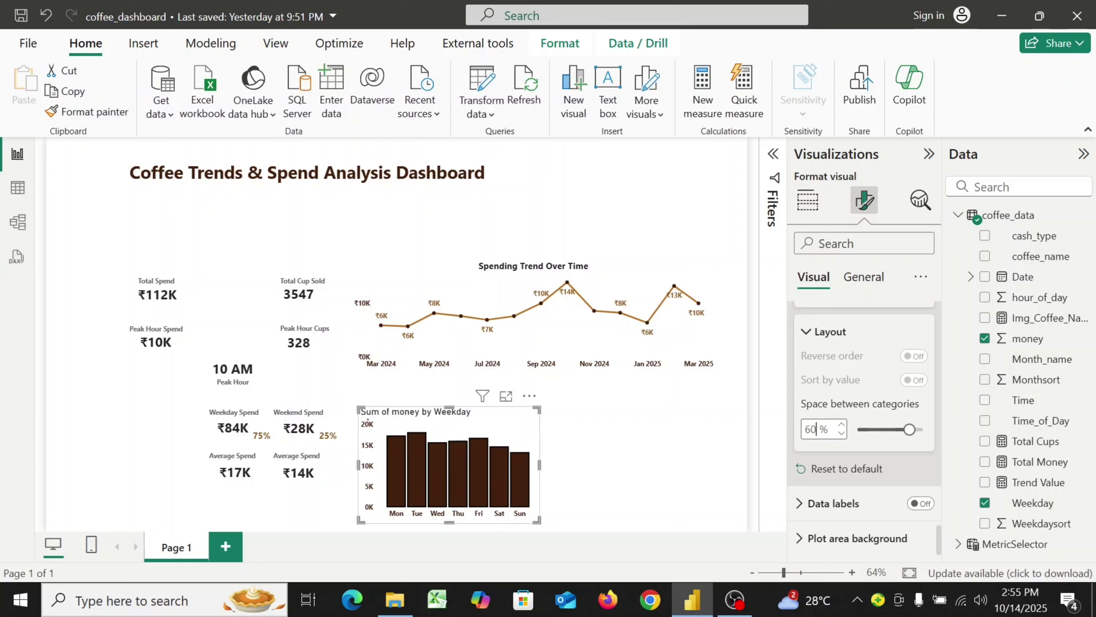
pyautogui.click(818, 456)
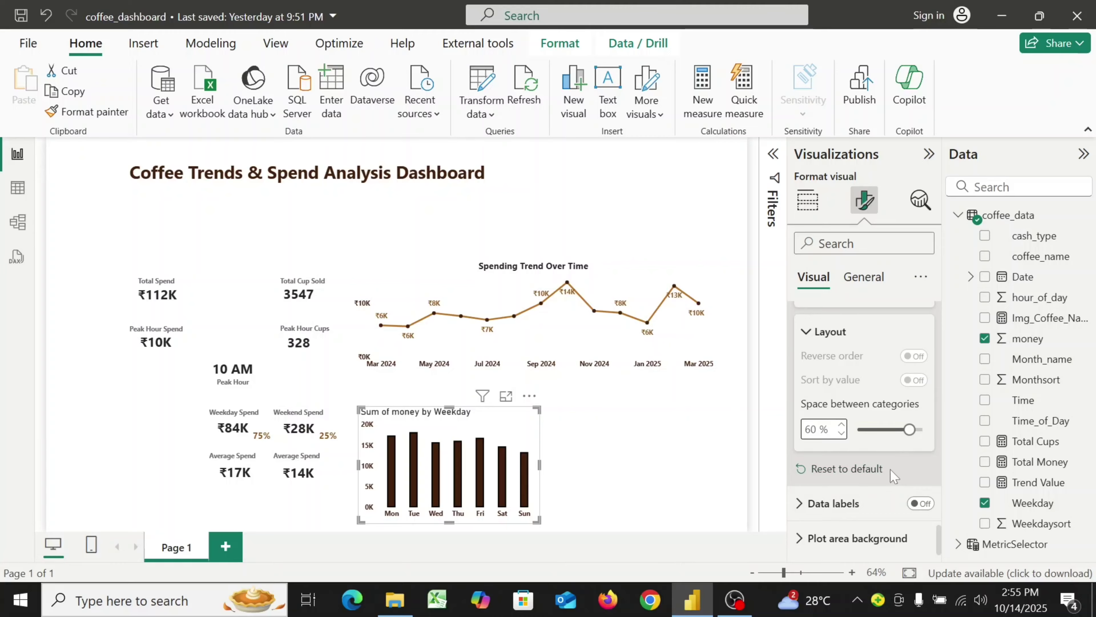
# - Turn on data labels for the column chart and make their values bold and dark brown
pyautogui.click(921, 503)
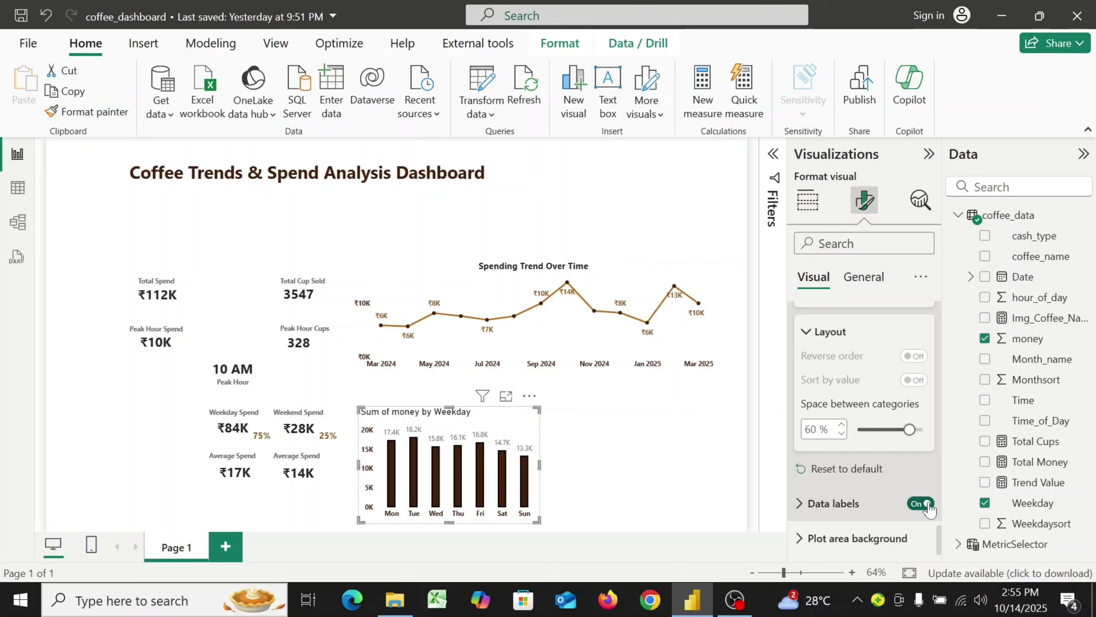
pyautogui.click(805, 506)
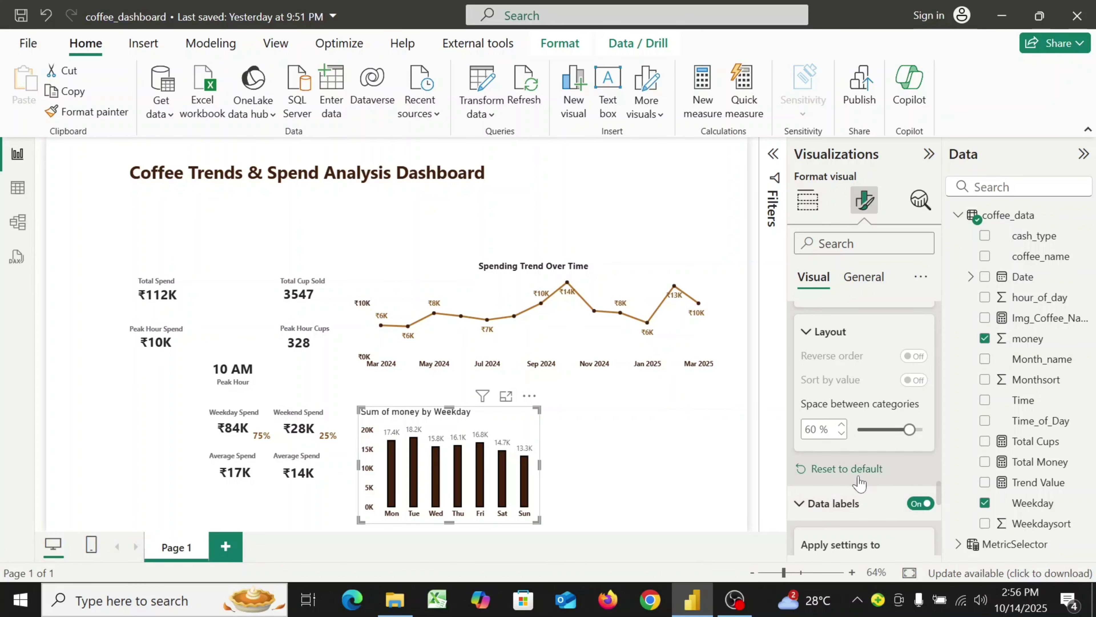
pyautogui.scroll(-8, 859, 483)
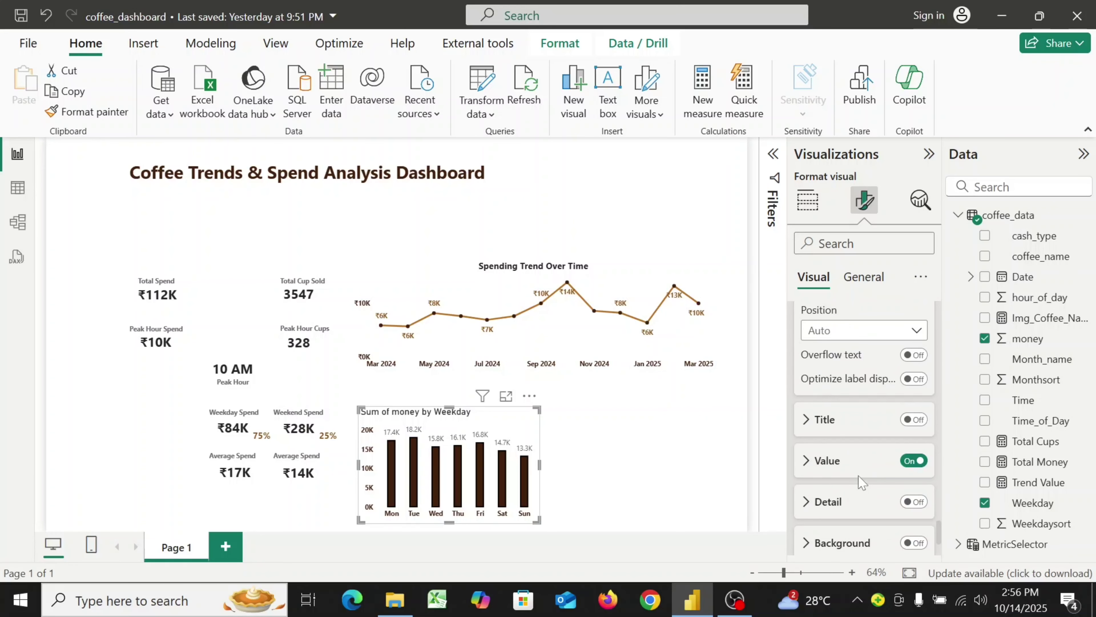
pyautogui.click(806, 461)
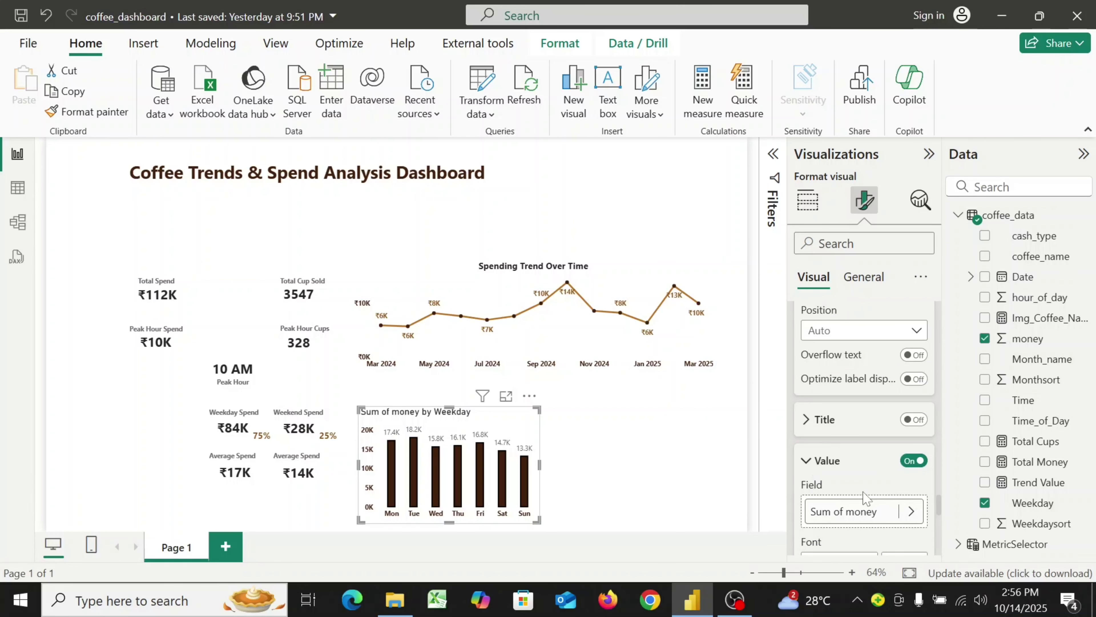
pyautogui.scroll(-4, 863, 496)
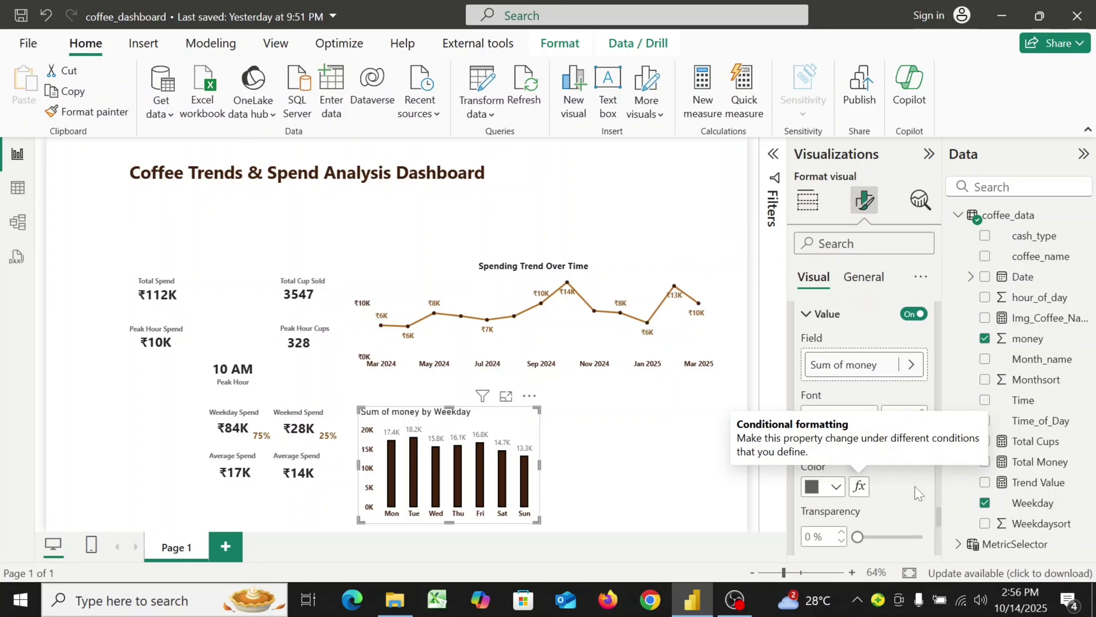
pyautogui.click(811, 438)
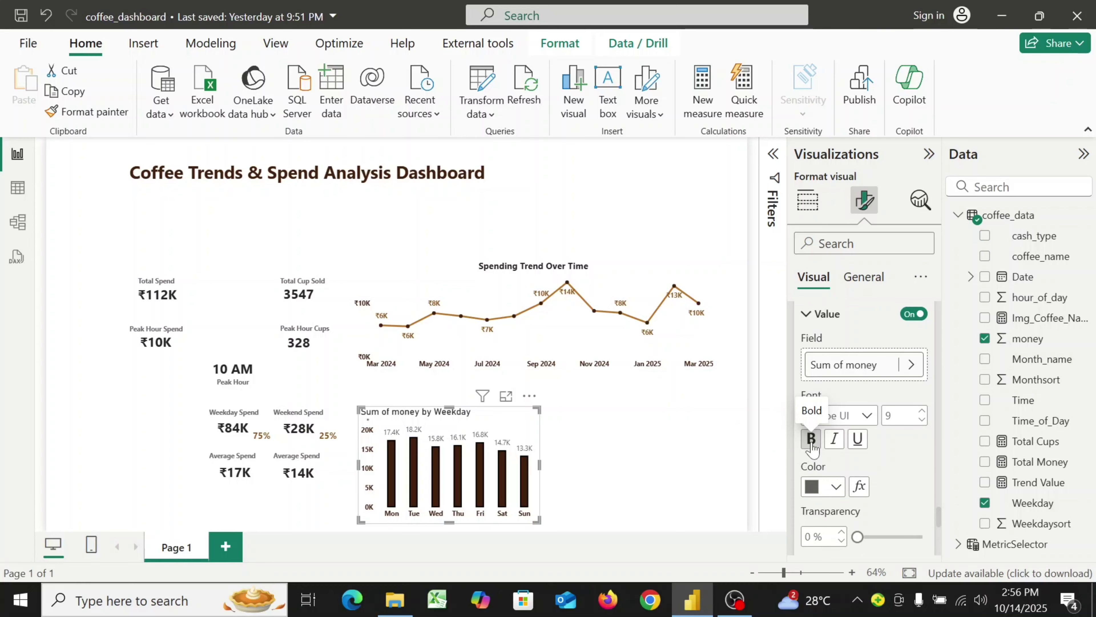
pyautogui.click(835, 487)
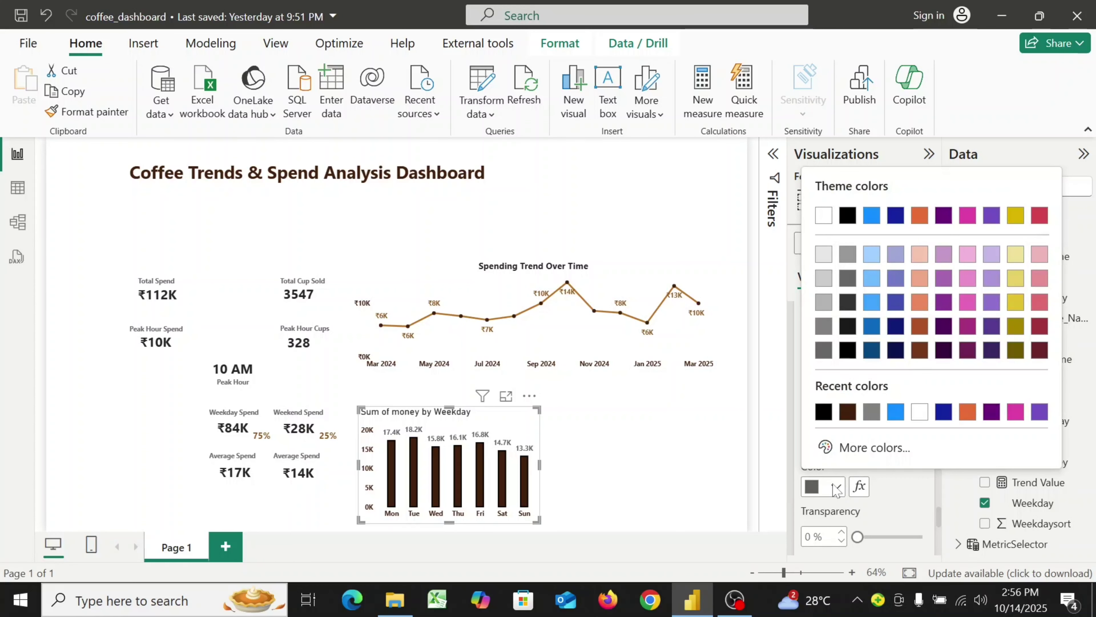
pyautogui.click(848, 412)
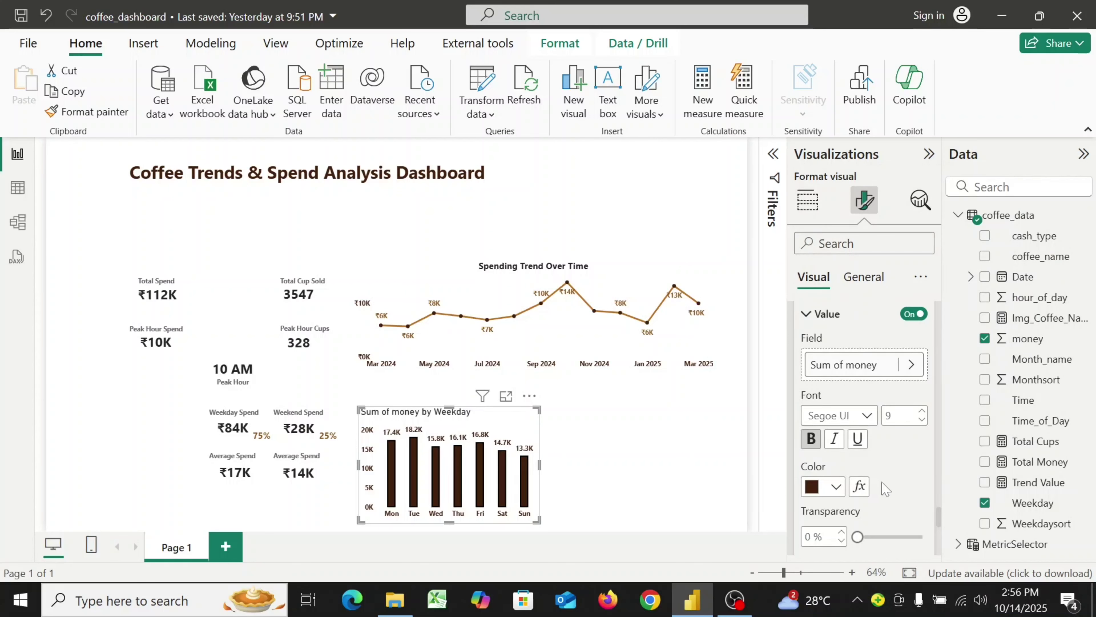
# - Change the weekday column chart's title text to "Total Spend by Day of Week"
pyautogui.scroll(-5, 880, 488)
pyautogui.scroll(-3, 882, 489)
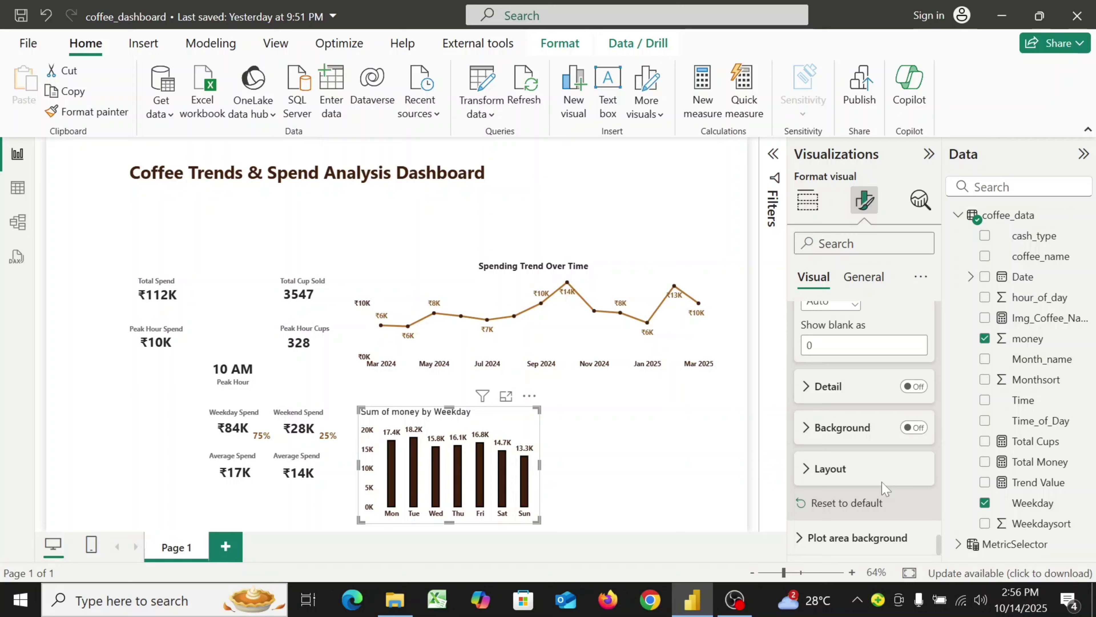
pyautogui.click(864, 283)
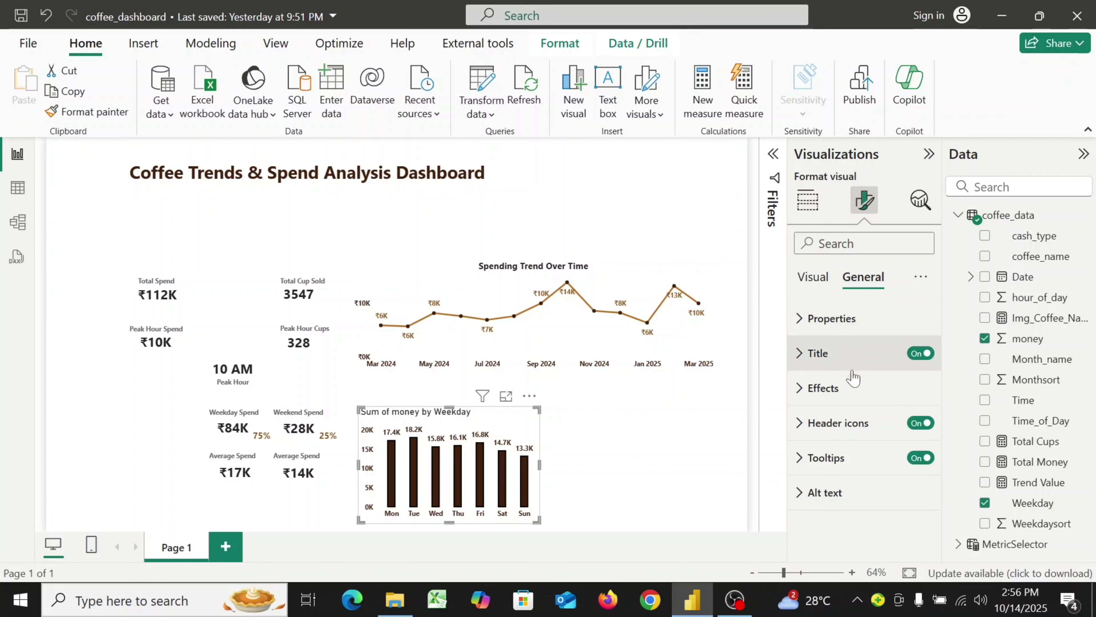
pyautogui.click(807, 353)
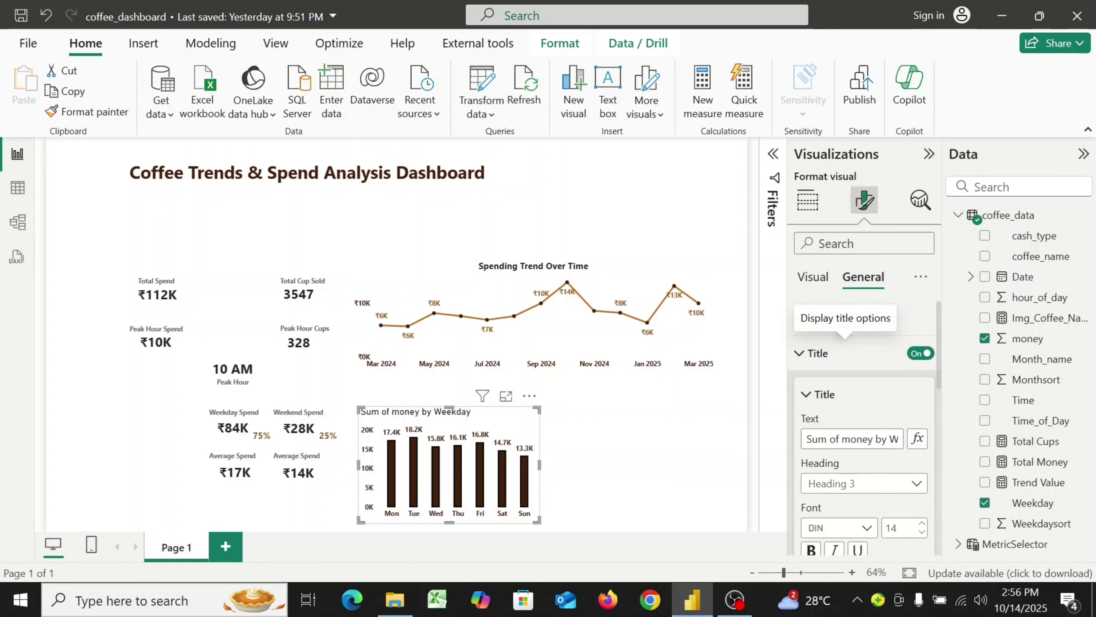
pyautogui.doubleClick(817, 439)
pyautogui.moveTo(811, 439); pyautogui.dragTo(932, 447)
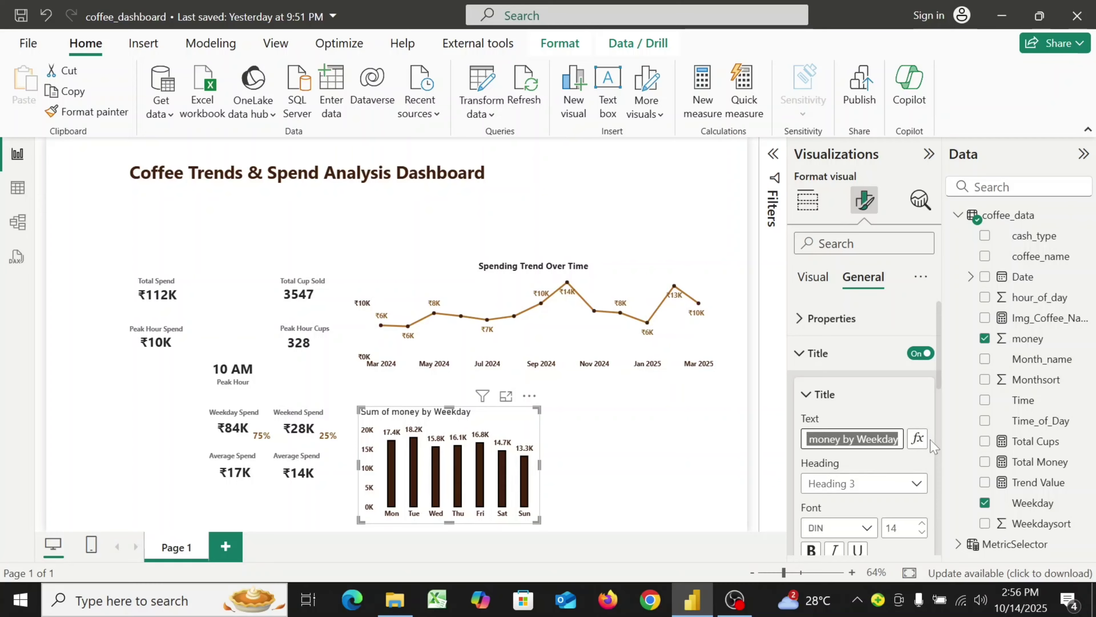
pyautogui.write('Total')
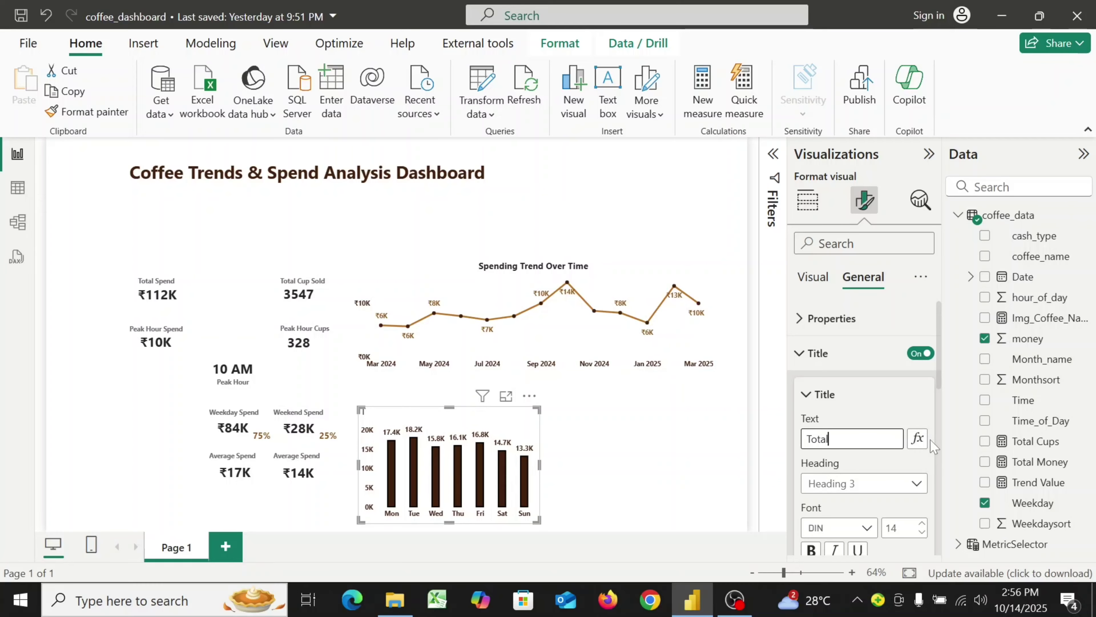
pyautogui.write(' Spend')
pyautogui.press('BackSpace')
pyautogui.press('BackSpace')
pyautogui.press('BackSpace')
pyautogui.press('BackSpace')
pyautogui.press('BackSpace')
pyautogui.press('BackSpace')
pyautogui.press('BackSpace')
pyautogui.press('BackSpace')
pyautogui.press('BackSpace')
pyautogui.press('BackSpace')
pyautogui.press('BackSpace')
pyautogui.write('Total Spend')
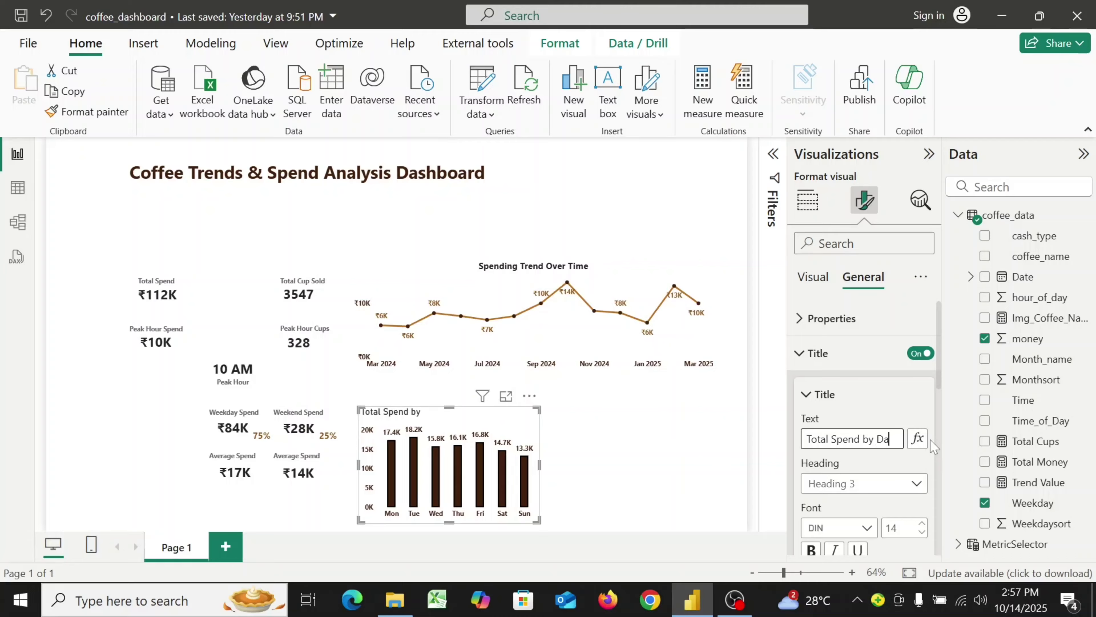
pyautogui.write('d')
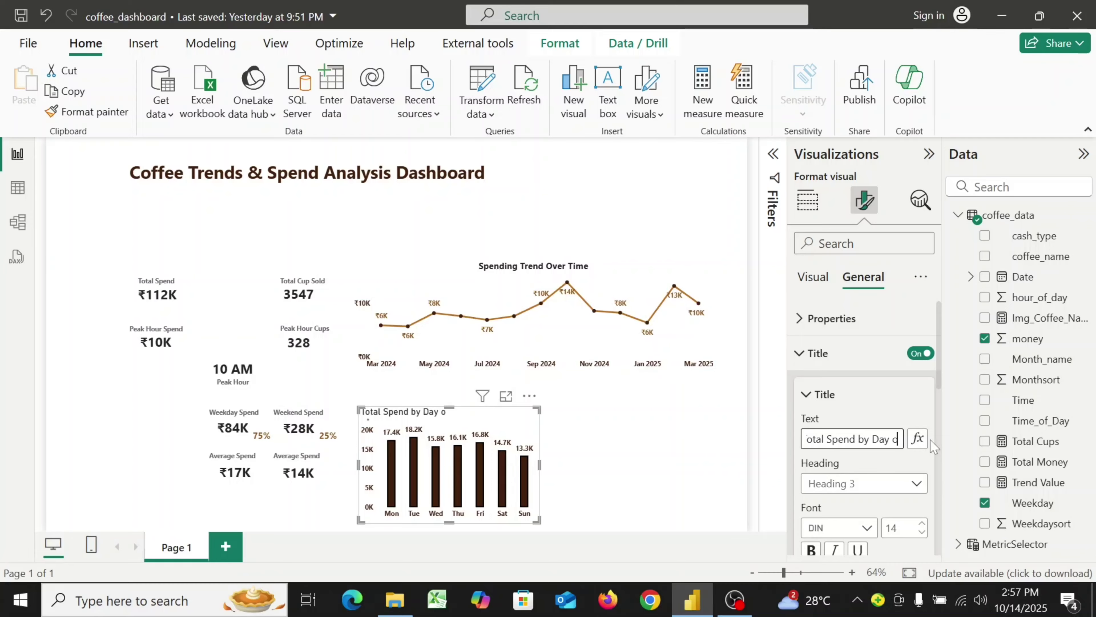
pyautogui.write('f W')
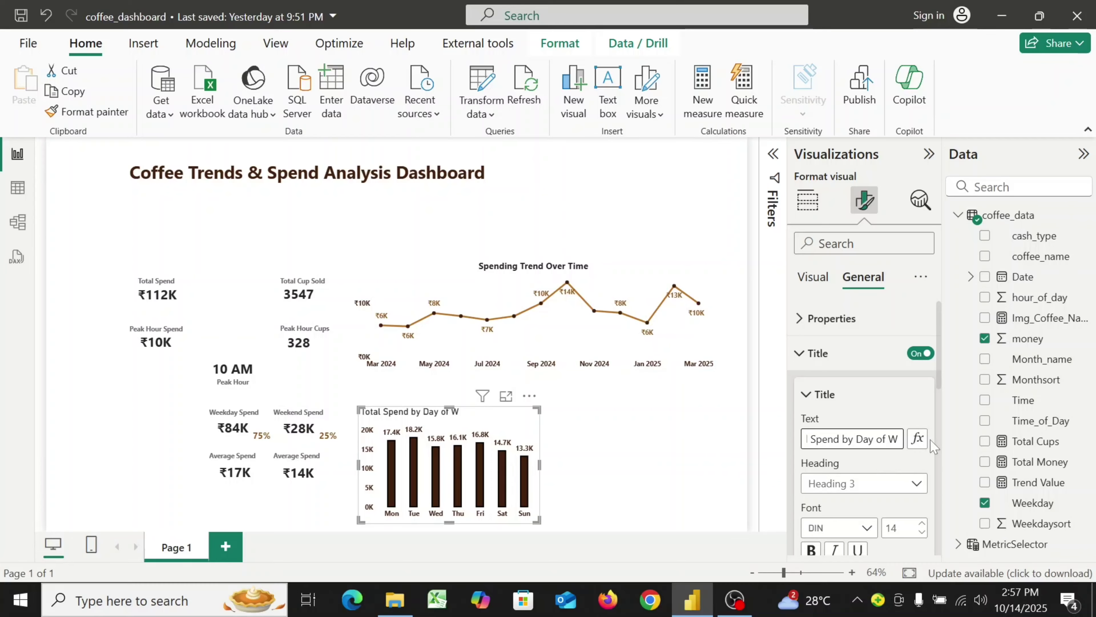
pyautogui.write('eek')
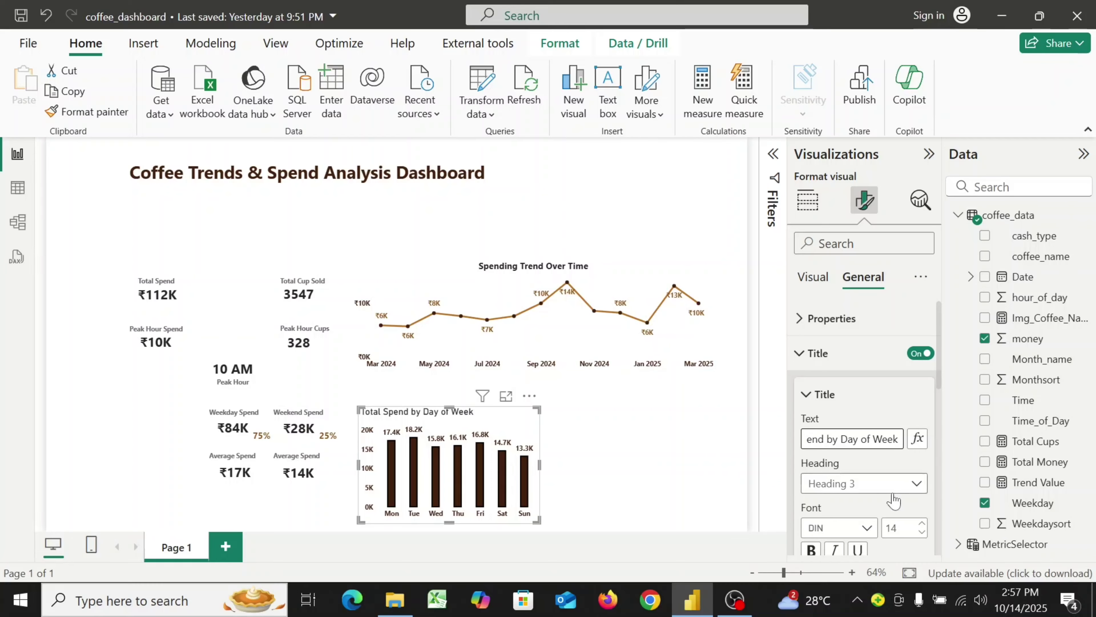
# - Format the weekday chart's title in a bold Segoe UI font at size 12 and center it horizontally
pyautogui.scroll(-2, 891, 497)
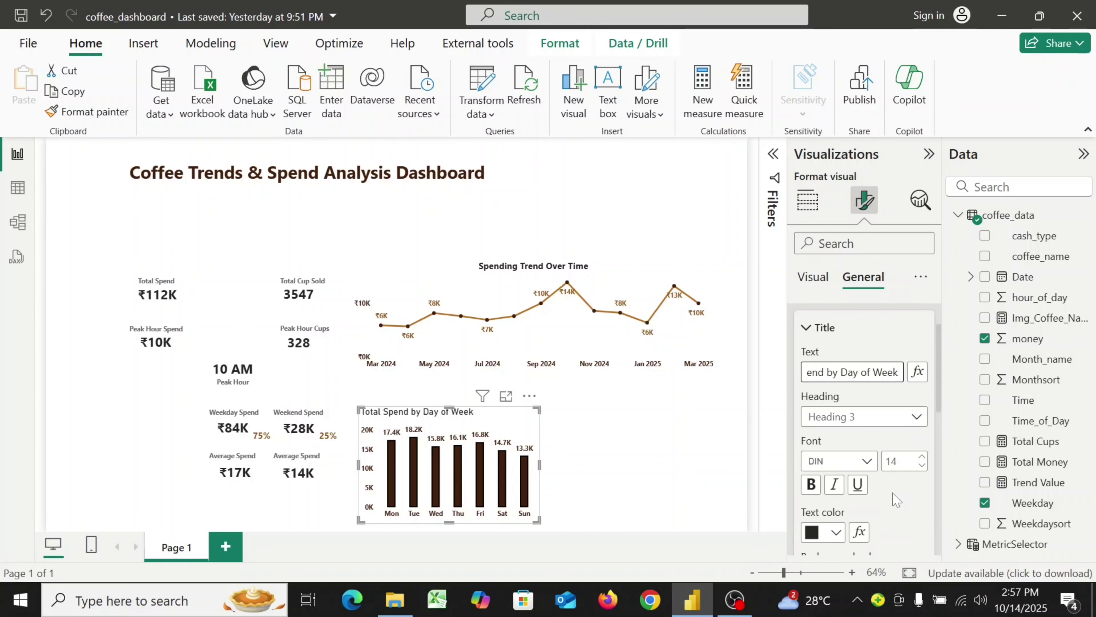
pyautogui.click(871, 461)
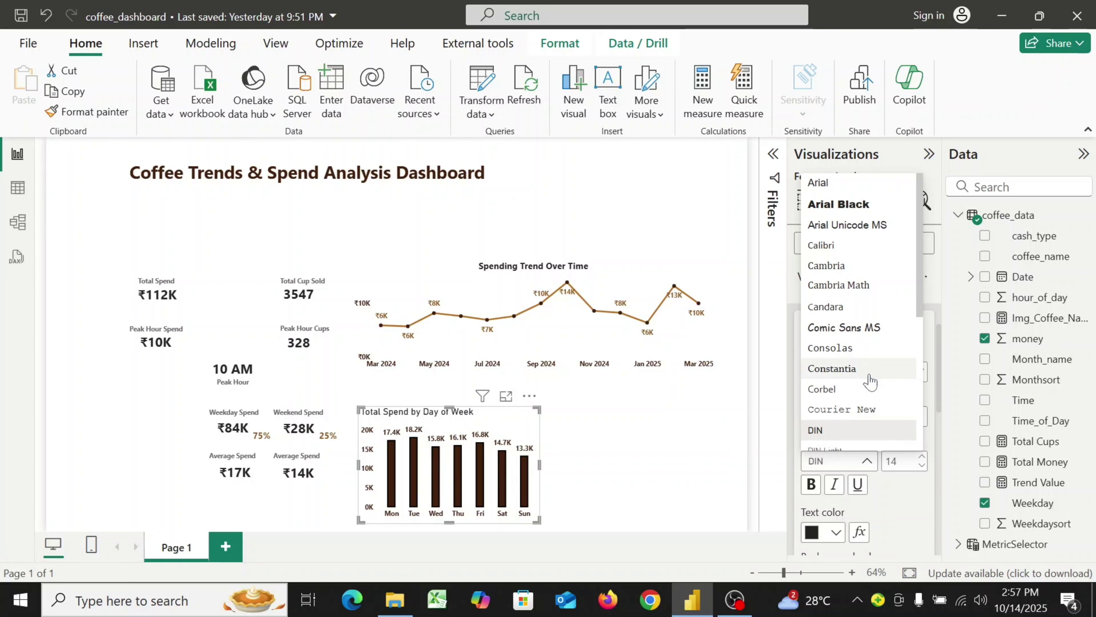
pyautogui.scroll(-5, 870, 380)
pyautogui.click(862, 324)
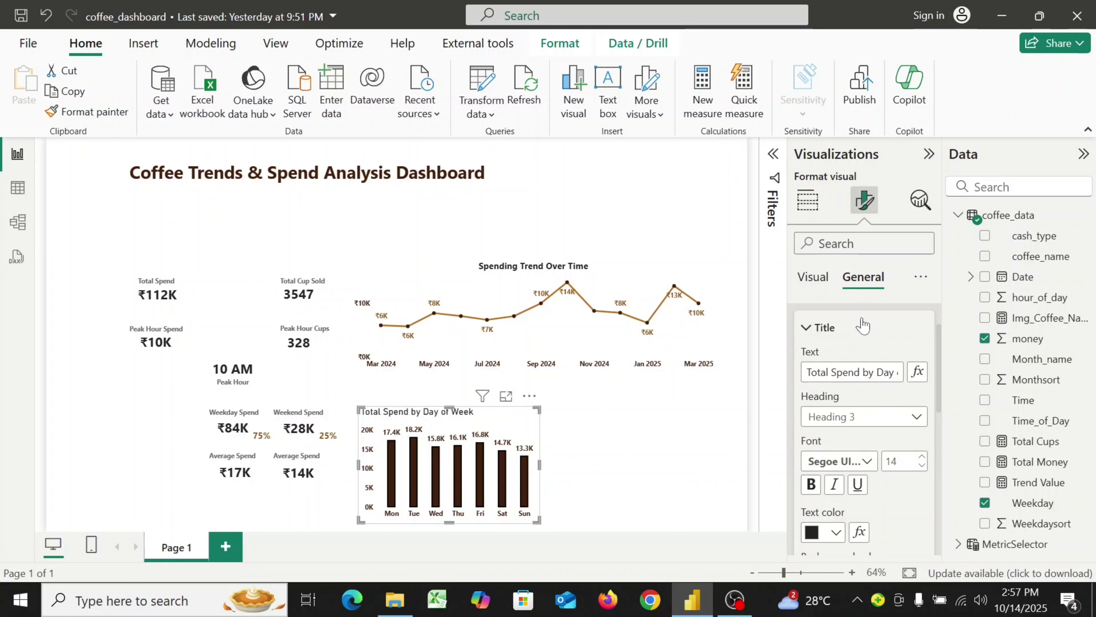
pyautogui.click(898, 461)
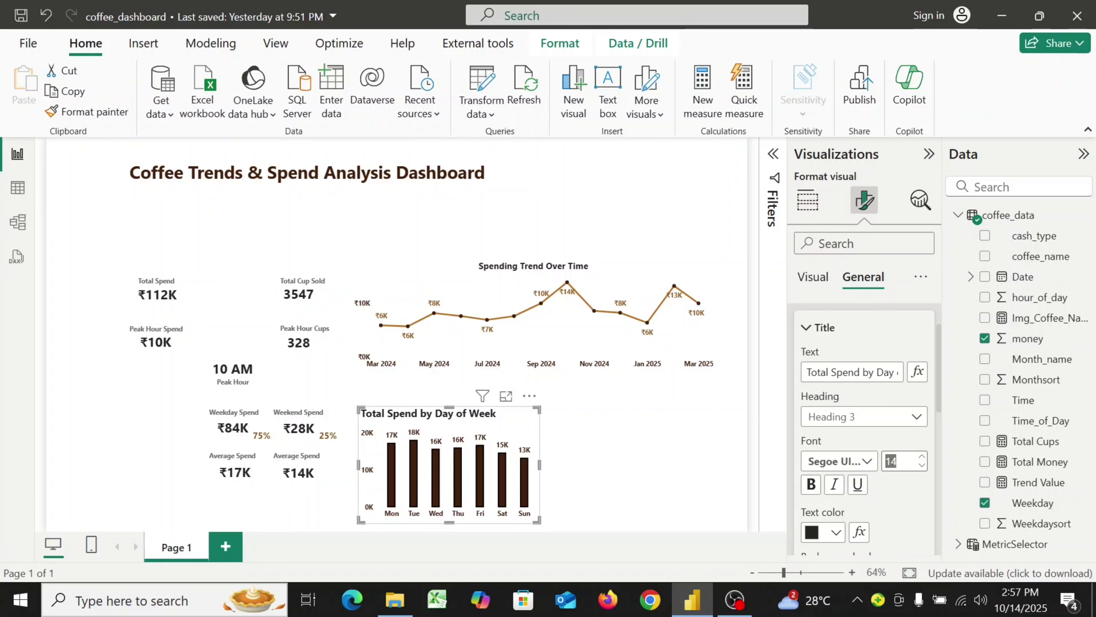
pyautogui.write('12')
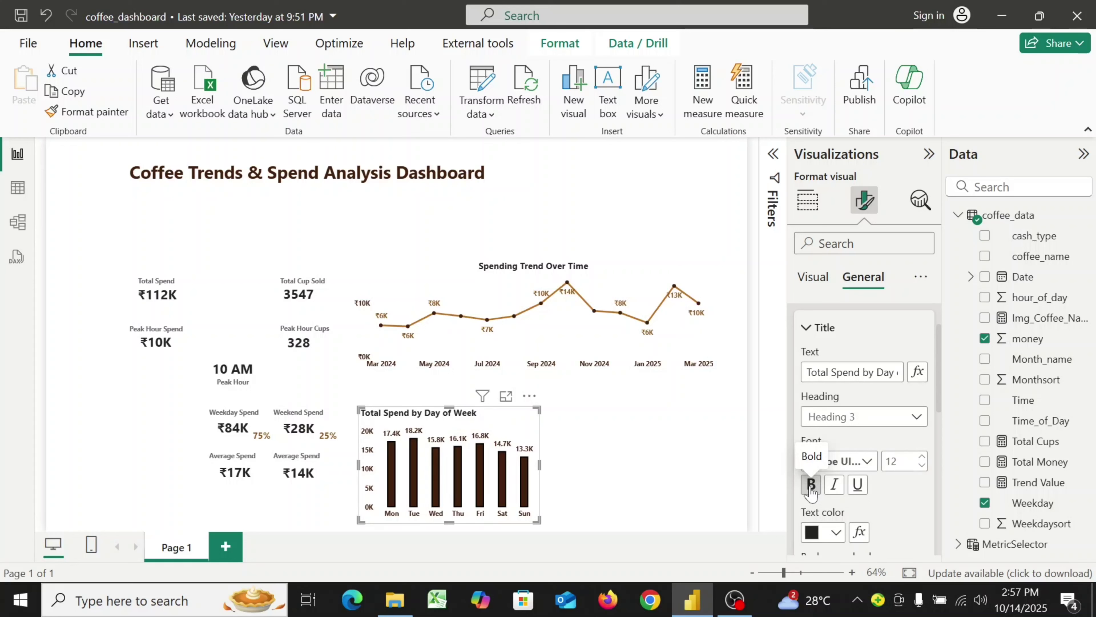
pyautogui.scroll(-3, 918, 514)
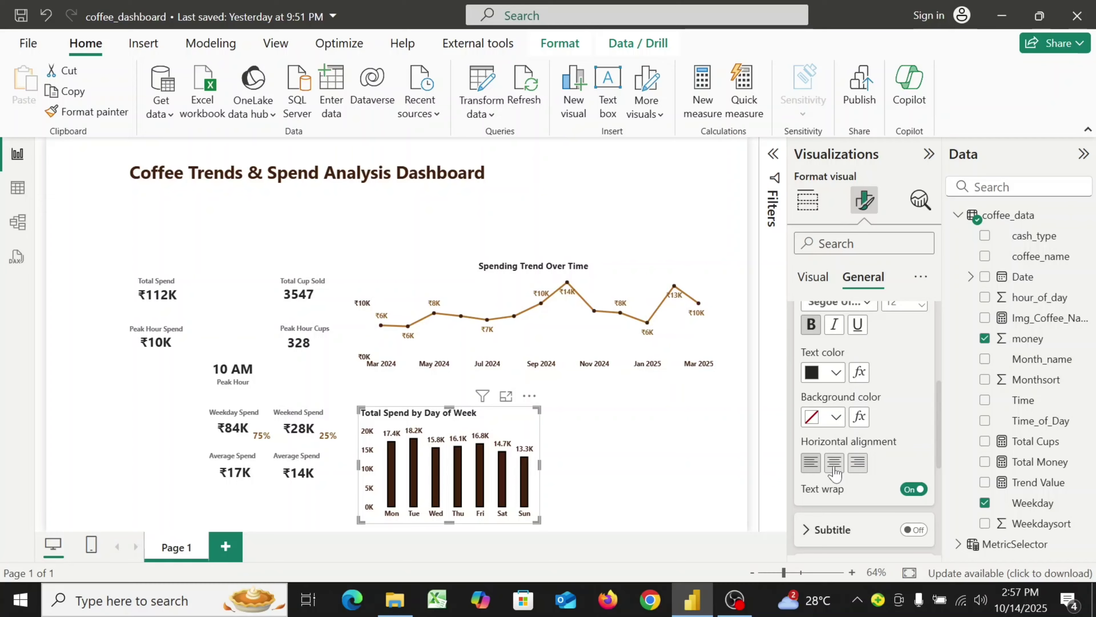
pyautogui.click(834, 470)
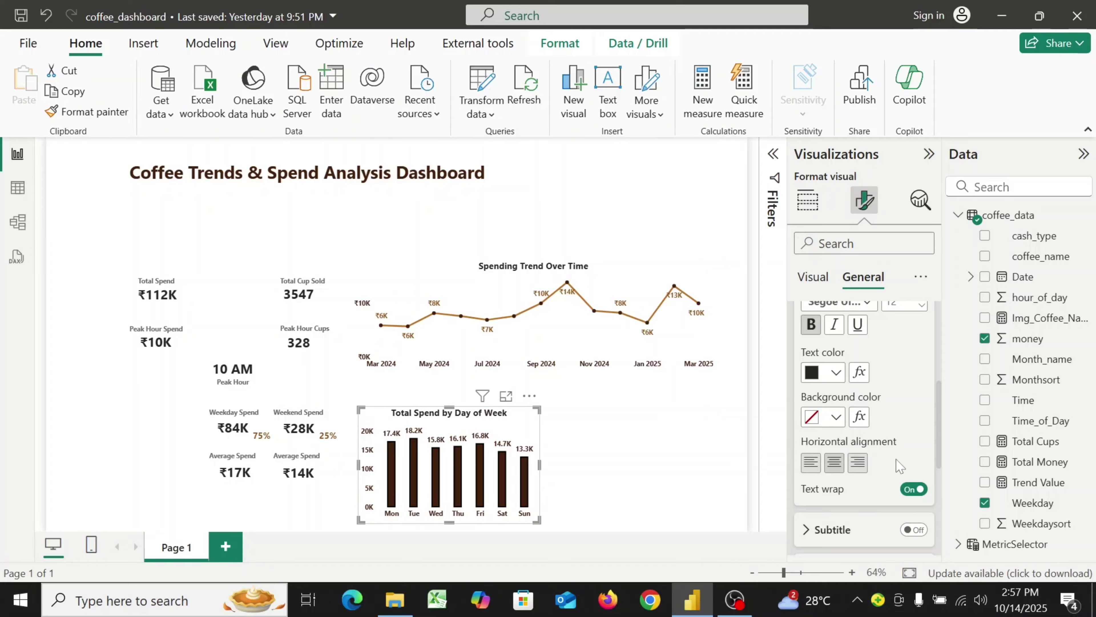
# - Turn off the weekday chart's background and make the chart slightly smaller
pyautogui.scroll(-5, 902, 464)
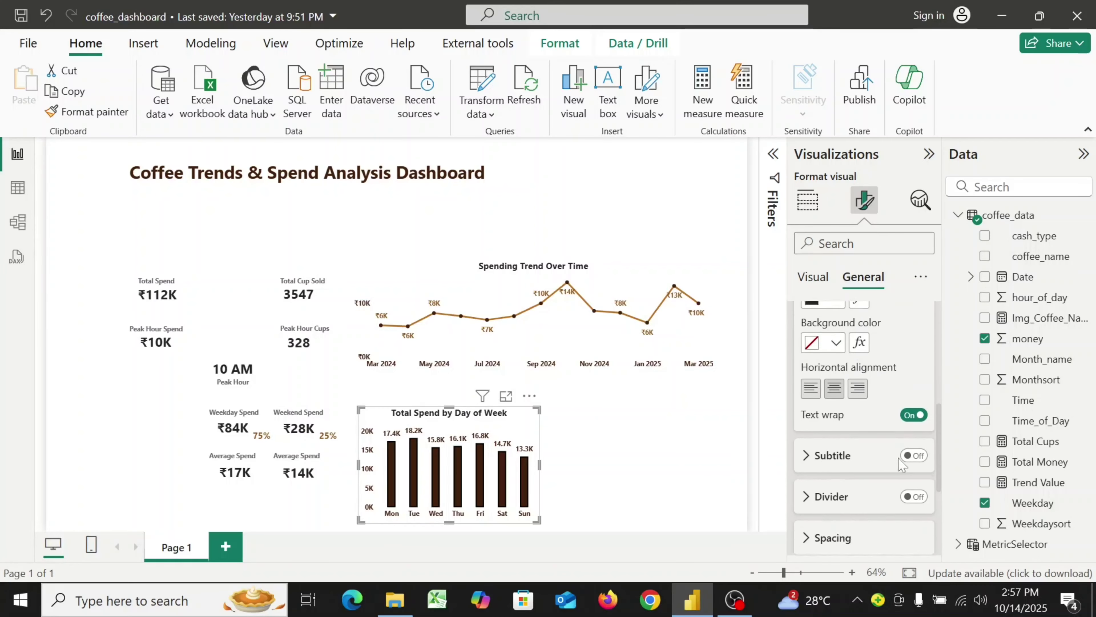
pyautogui.scroll(-1, 902, 464)
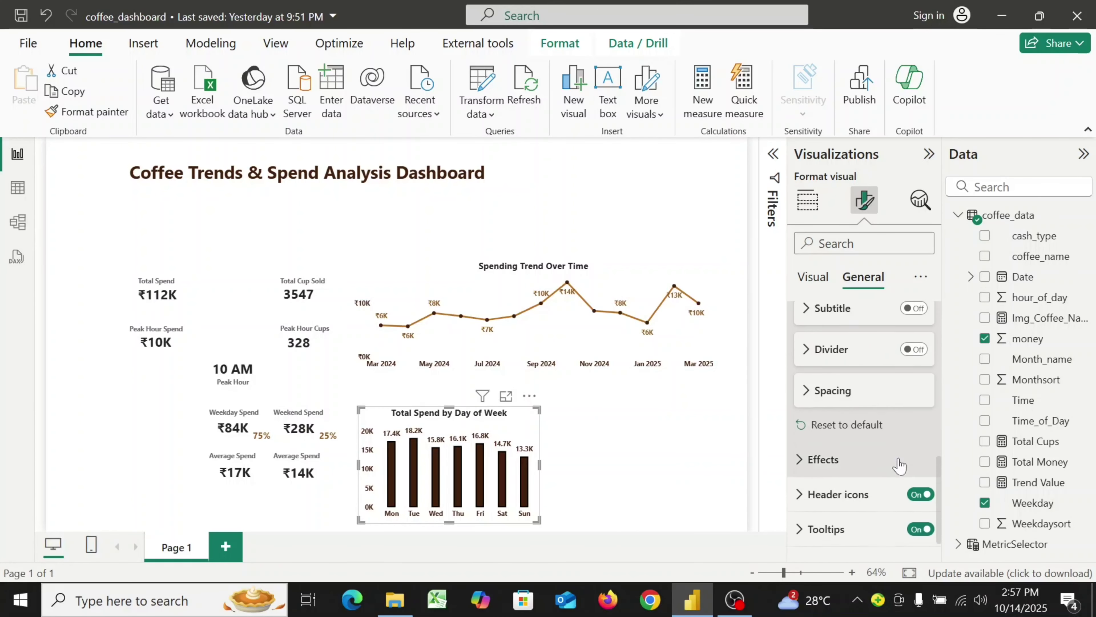
pyautogui.click(804, 433)
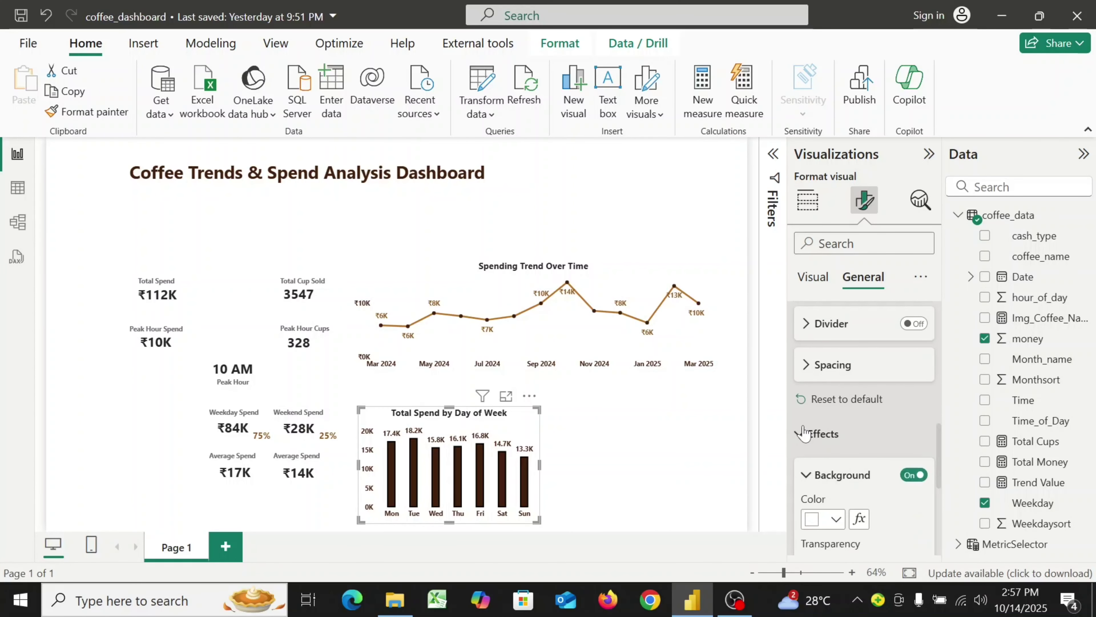
pyautogui.click(914, 475)
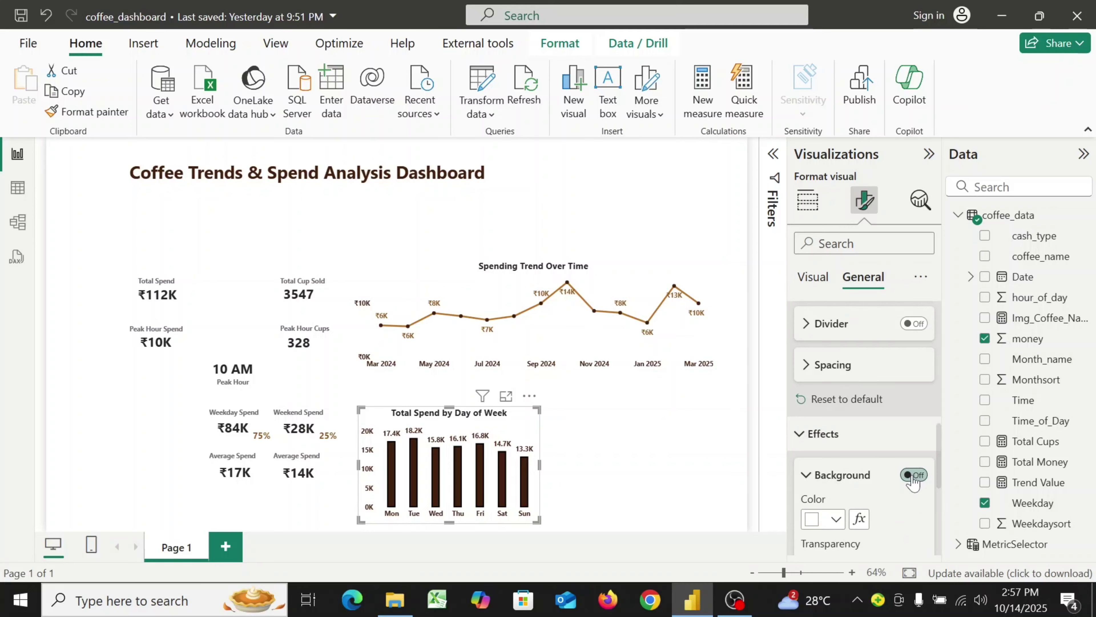
pyautogui.moveTo(539, 518); pyautogui.dragTo(532, 519)
pyautogui.click(616, 514)
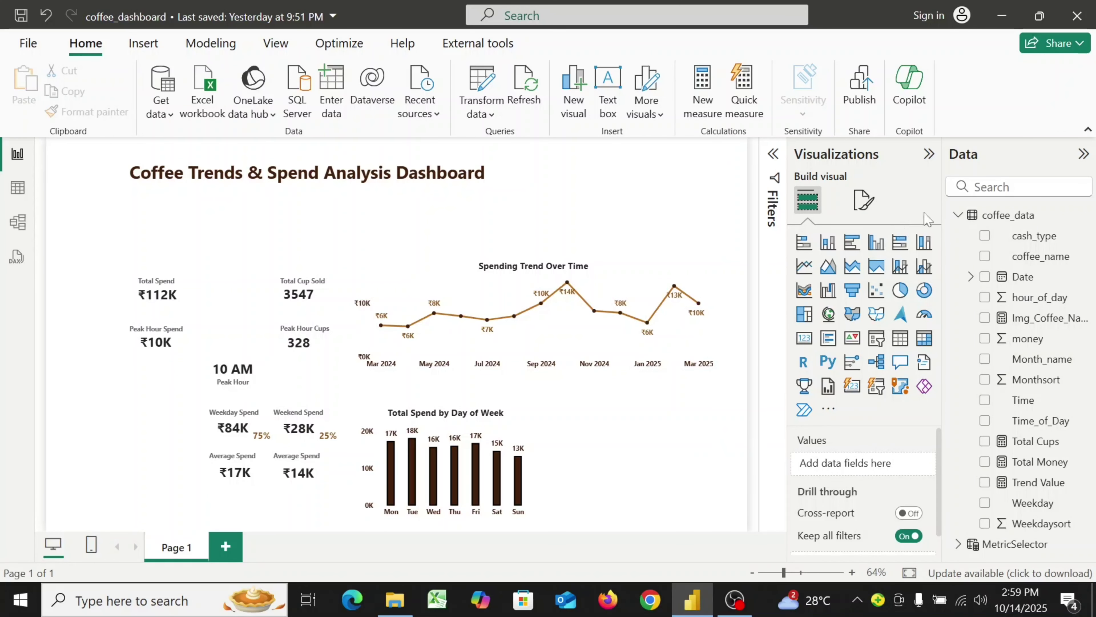
# - Add a donut chart to the right of the weekday chart, sized to match its height, showing sum of money with Time_of_Day as legend
pyautogui.click(922, 291)
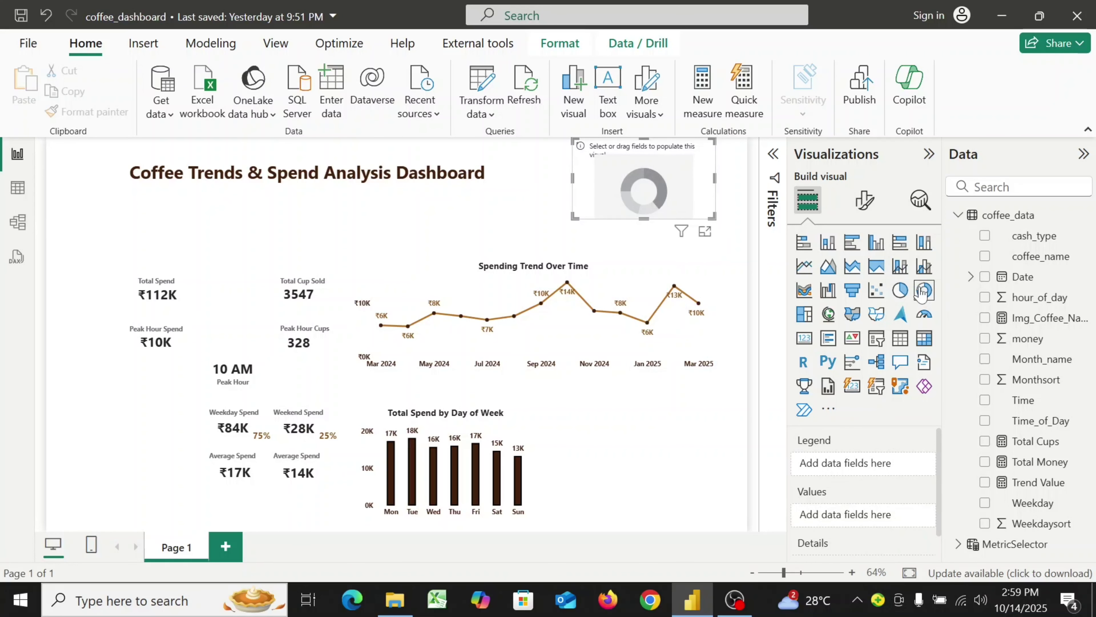
pyautogui.moveTo(678, 211); pyautogui.dragTo(678, 491)
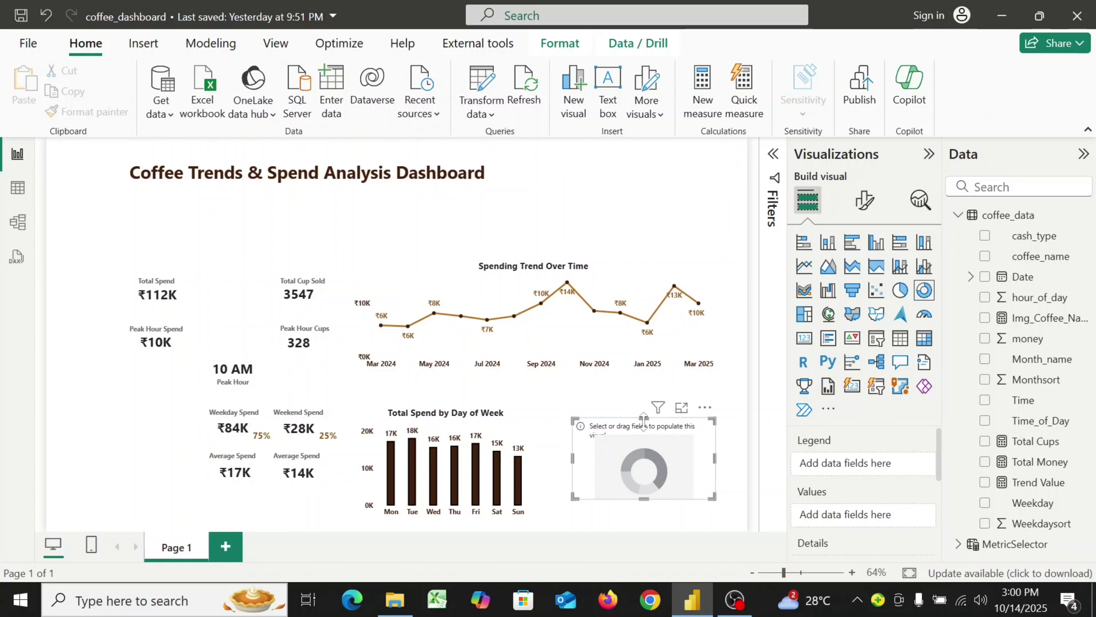
pyautogui.moveTo(644, 420); pyautogui.dragTo(643, 403)
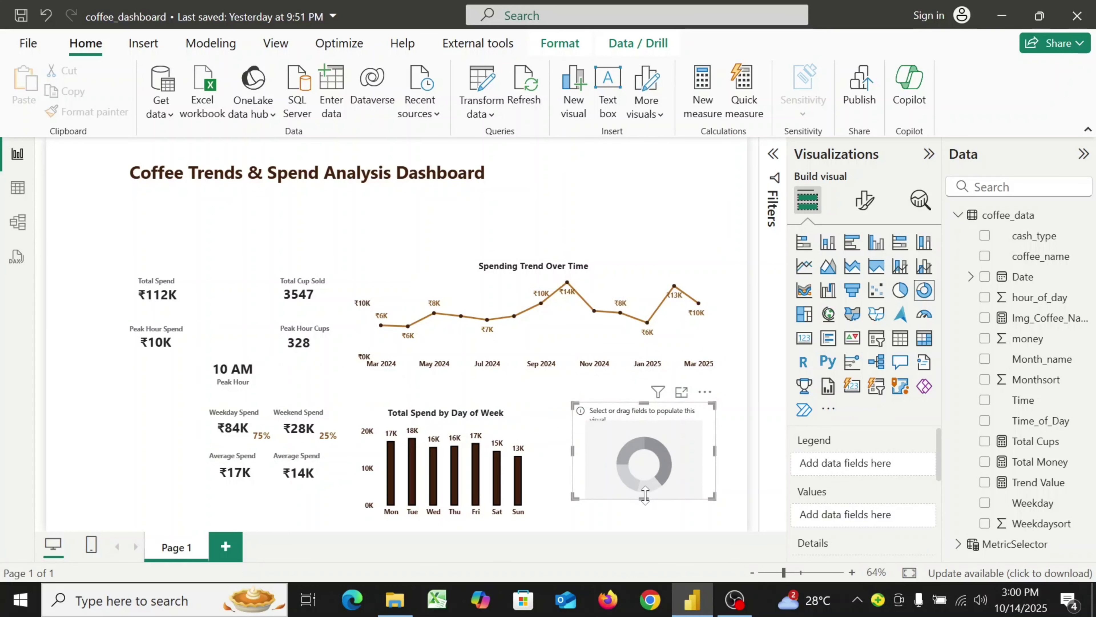
pyautogui.moveTo(645, 498); pyautogui.dragTo(645, 520)
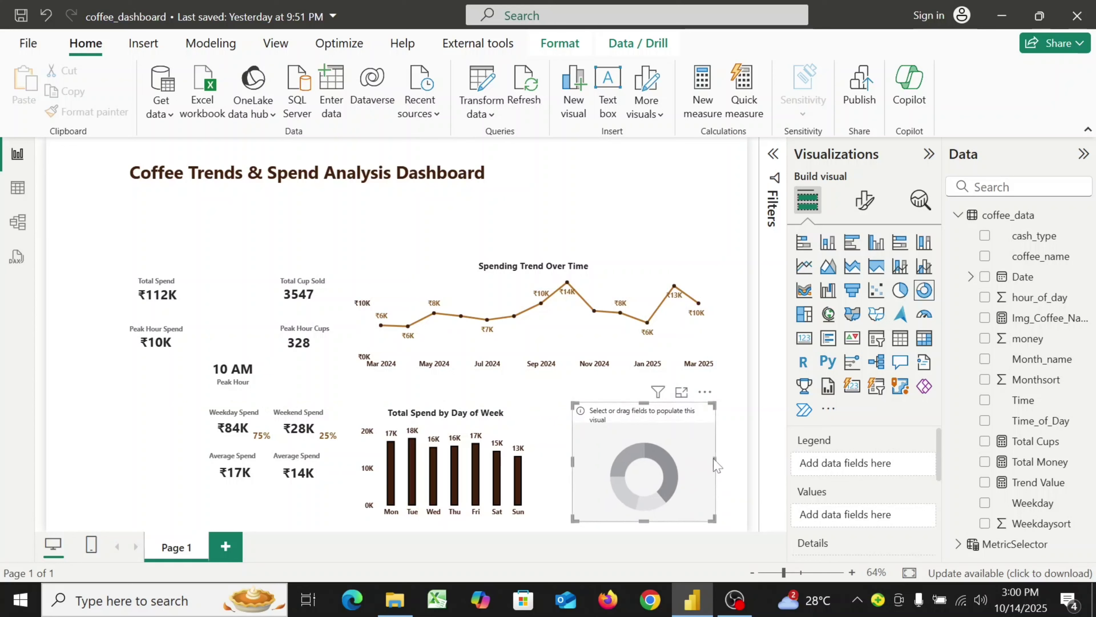
pyautogui.moveTo(715, 460); pyautogui.dragTo(704, 486)
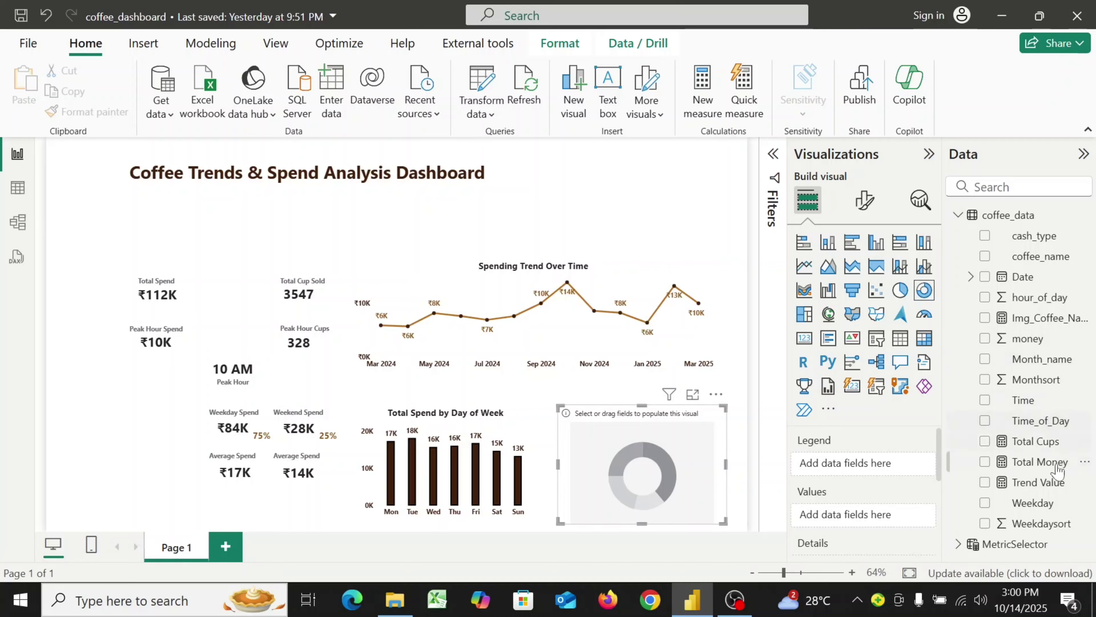
pyautogui.moveTo(1035, 420); pyautogui.dragTo(853, 471)
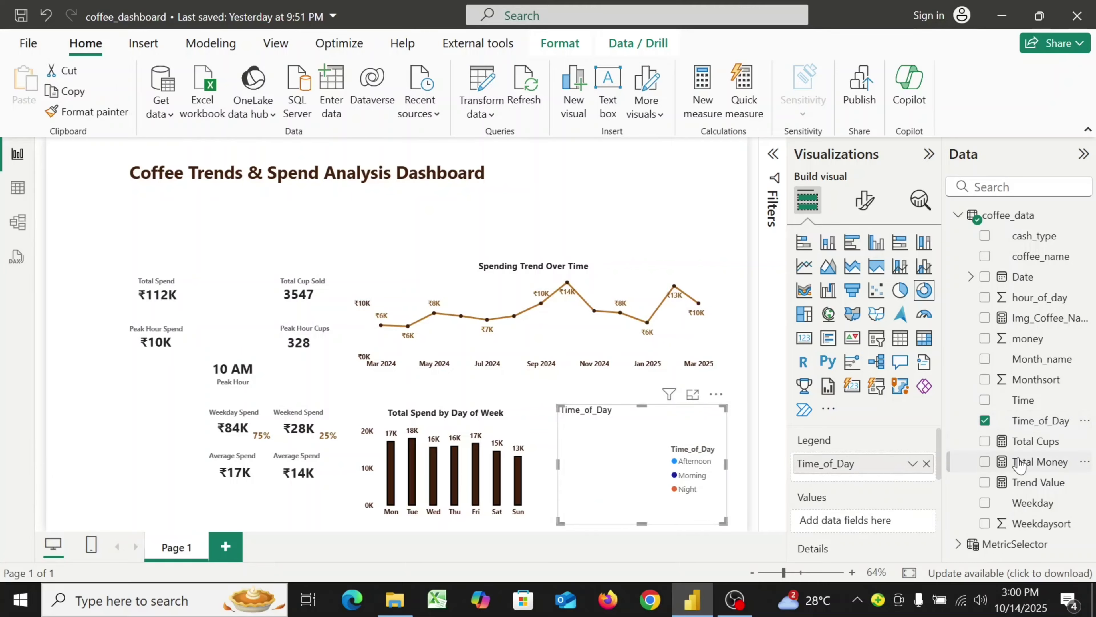
pyautogui.moveTo(1027, 338); pyautogui.dragTo(869, 518)
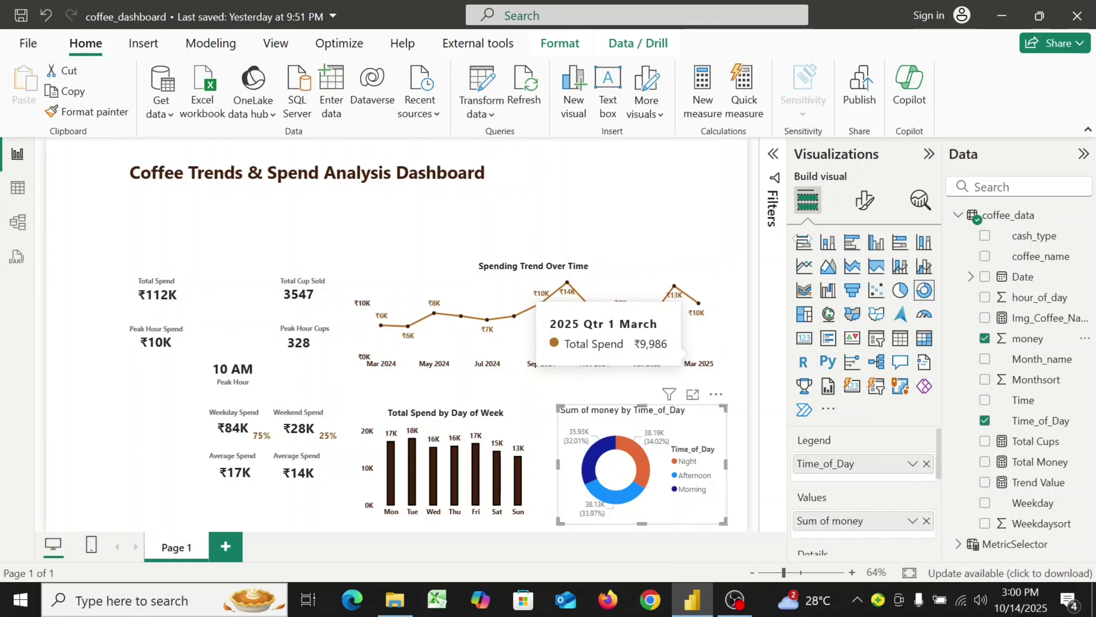
# - Position the donut chart's legend at Bottom center and turn off the legend title
pyautogui.click(865, 201)
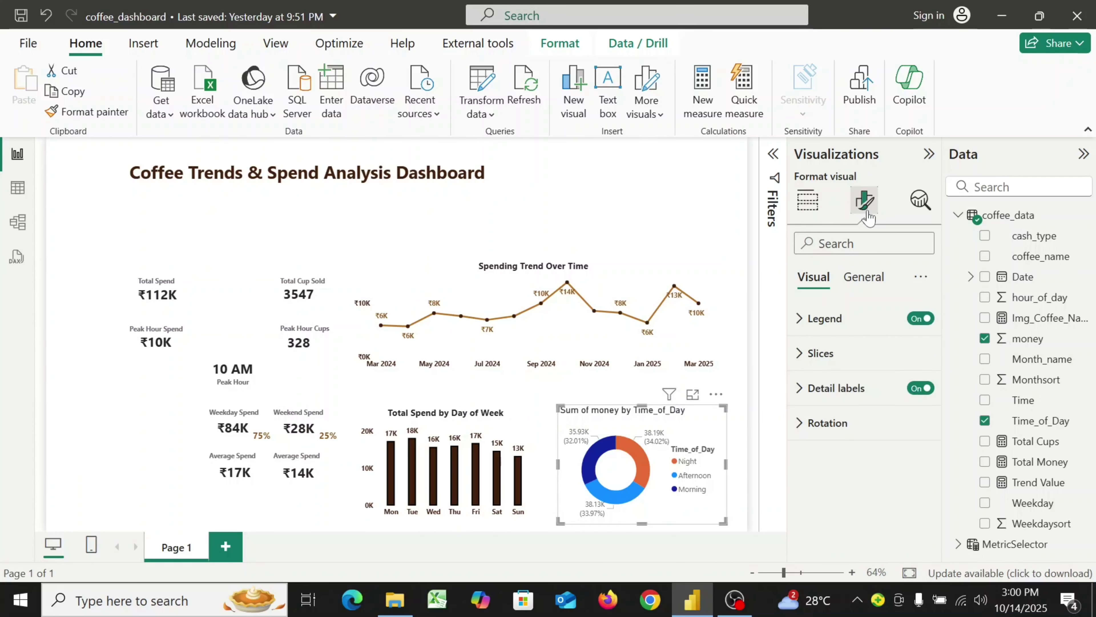
pyautogui.click(799, 318)
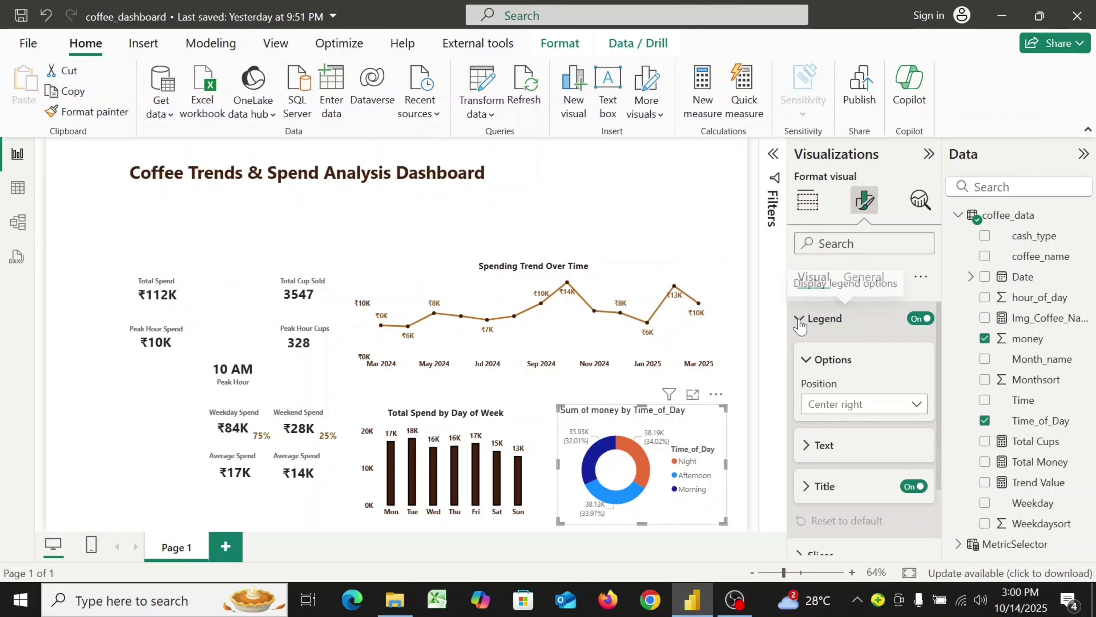
pyautogui.click(915, 404)
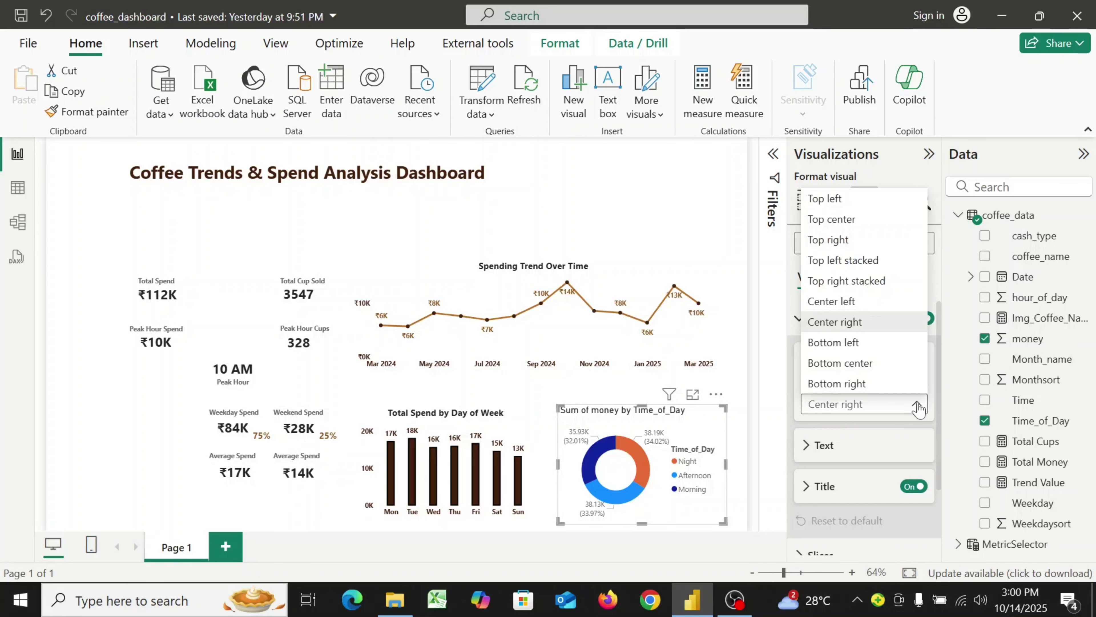
pyautogui.click(866, 364)
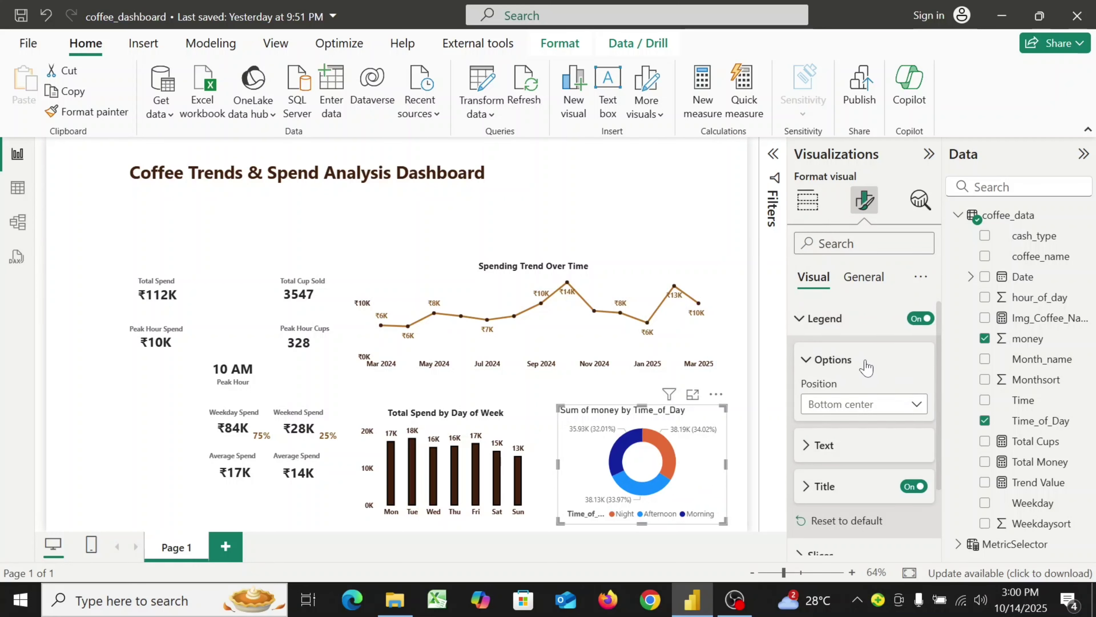
pyautogui.scroll(-2, 885, 408)
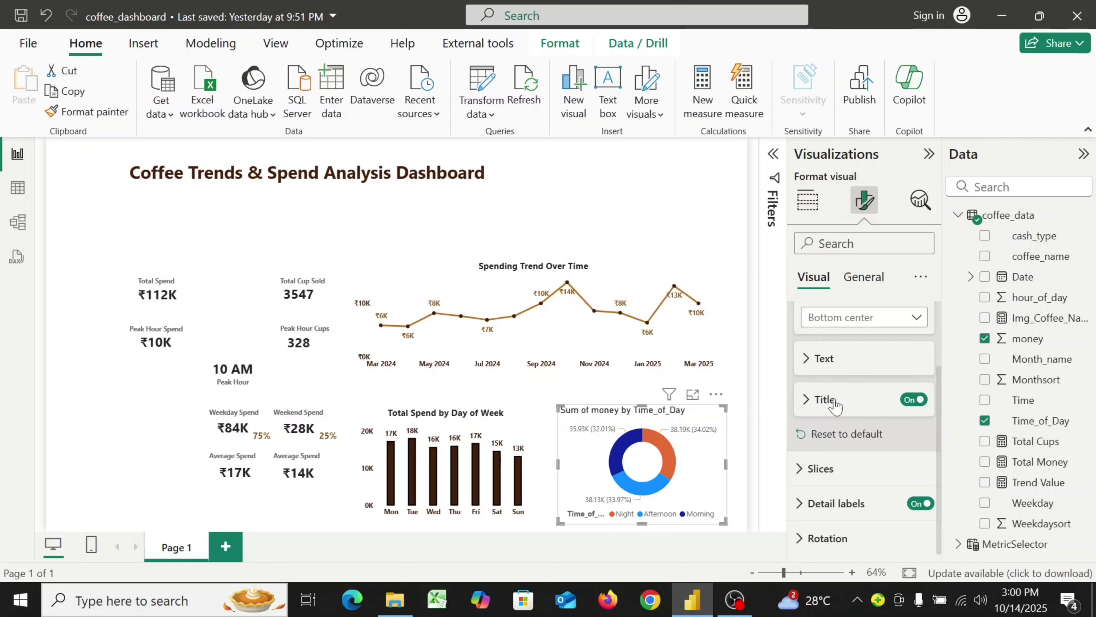
pyautogui.click(912, 399)
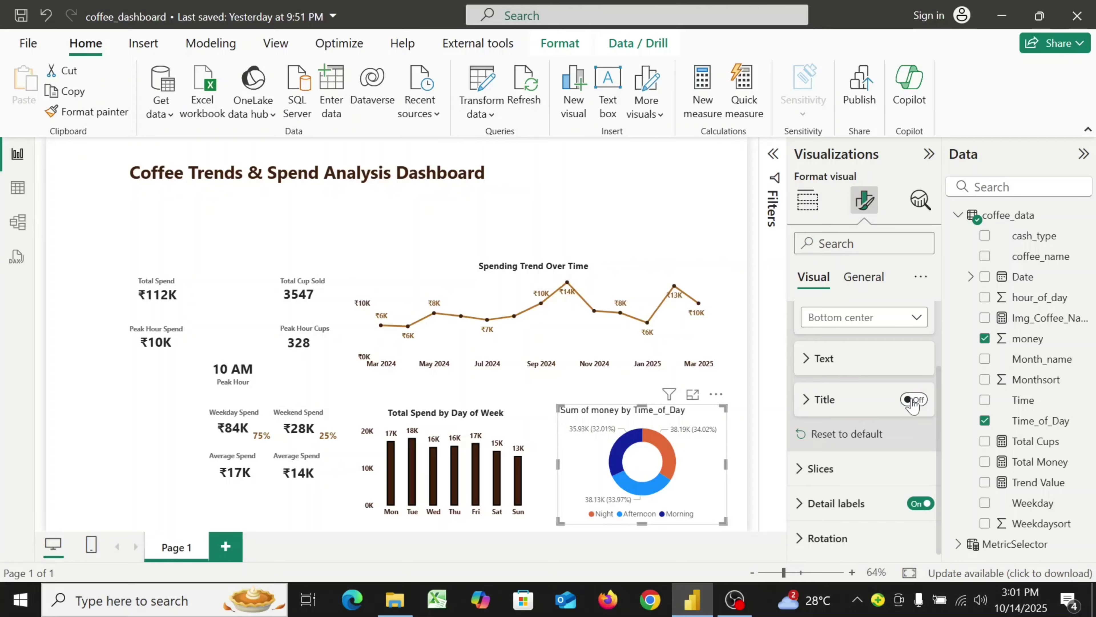
# - Make the donut chart's legend text bold and color it the recent dark brown
pyautogui.click(811, 365)
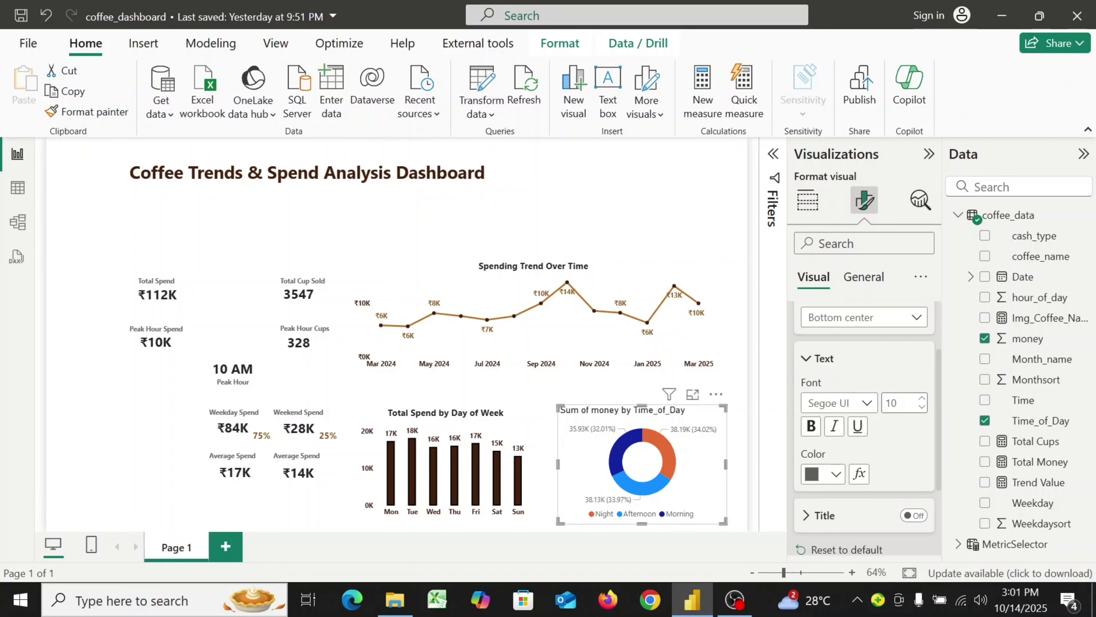
pyautogui.click(811, 426)
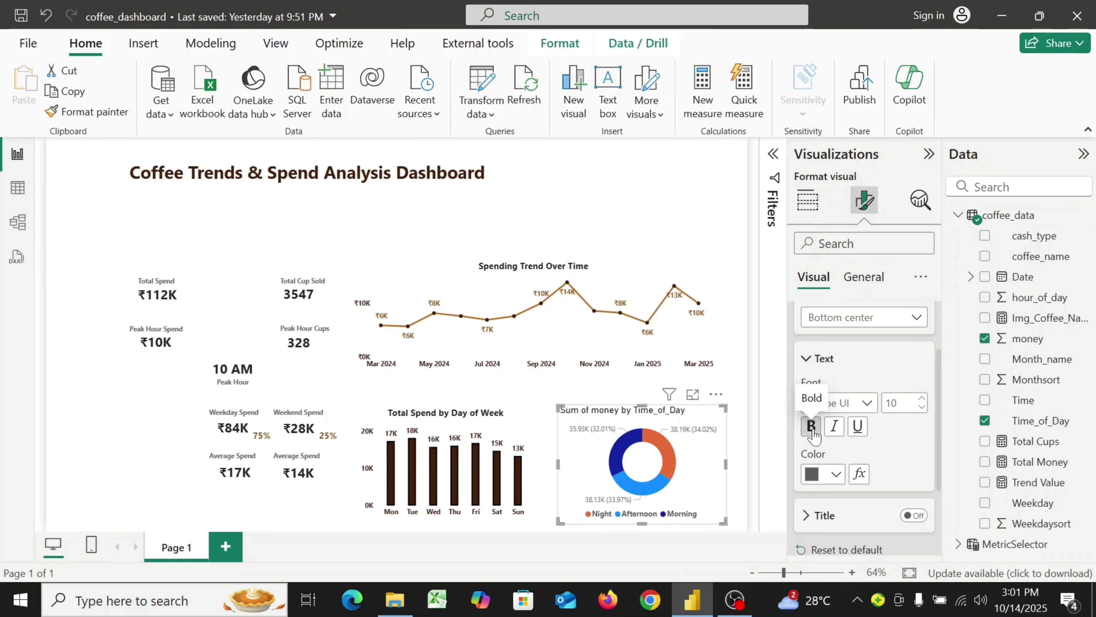
pyautogui.click(836, 474)
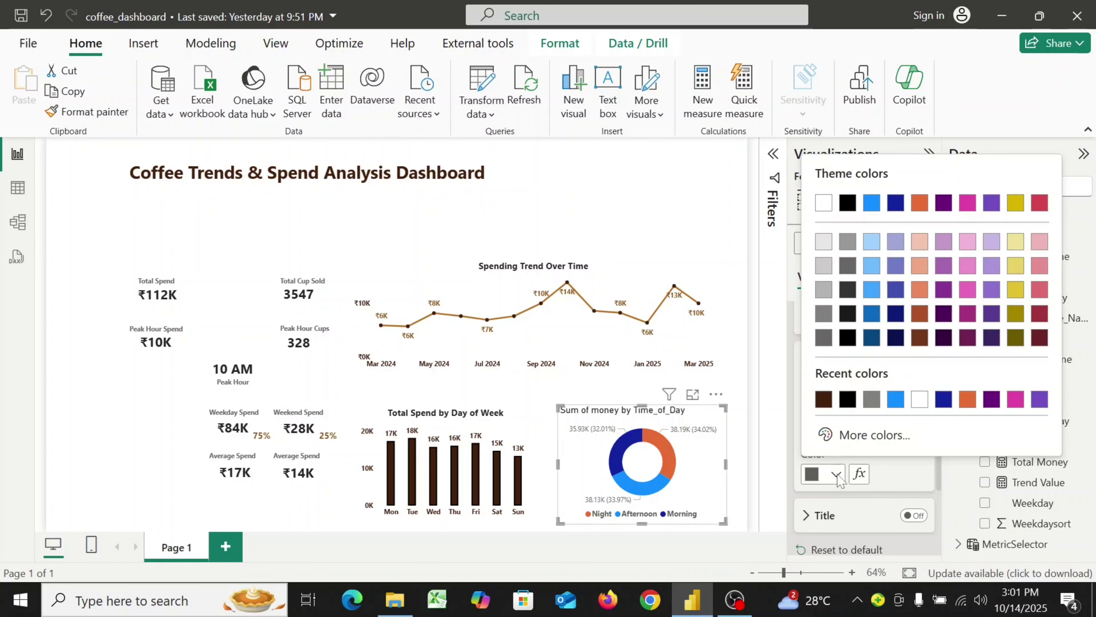
pyautogui.click(823, 401)
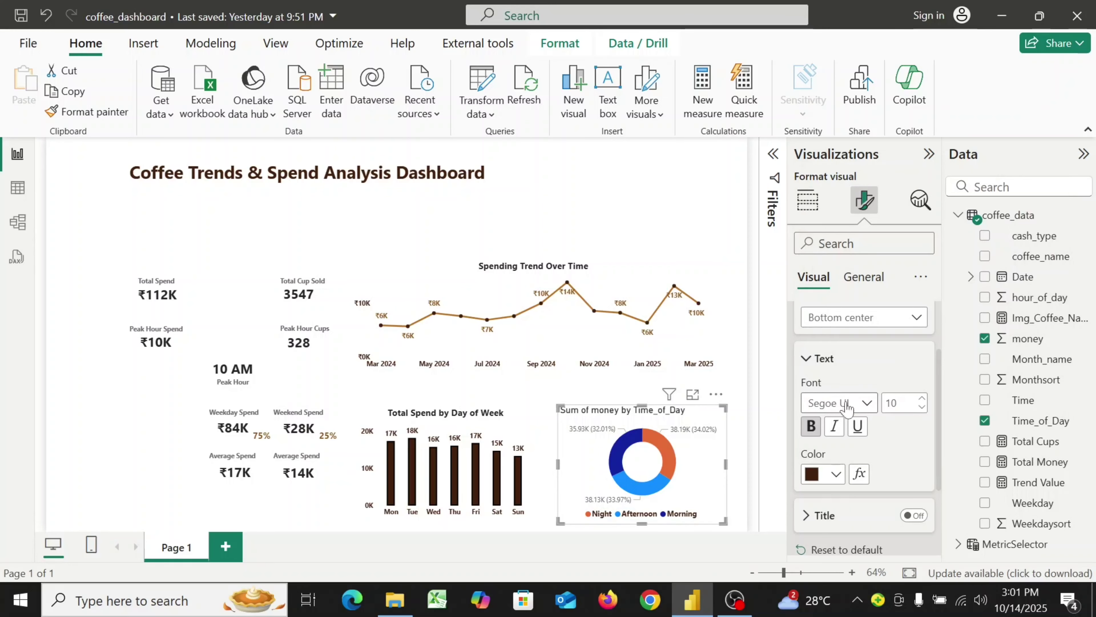
# - Color the donut chart's Night slice with the recent dark brown
pyautogui.scroll(-3, 884, 459)
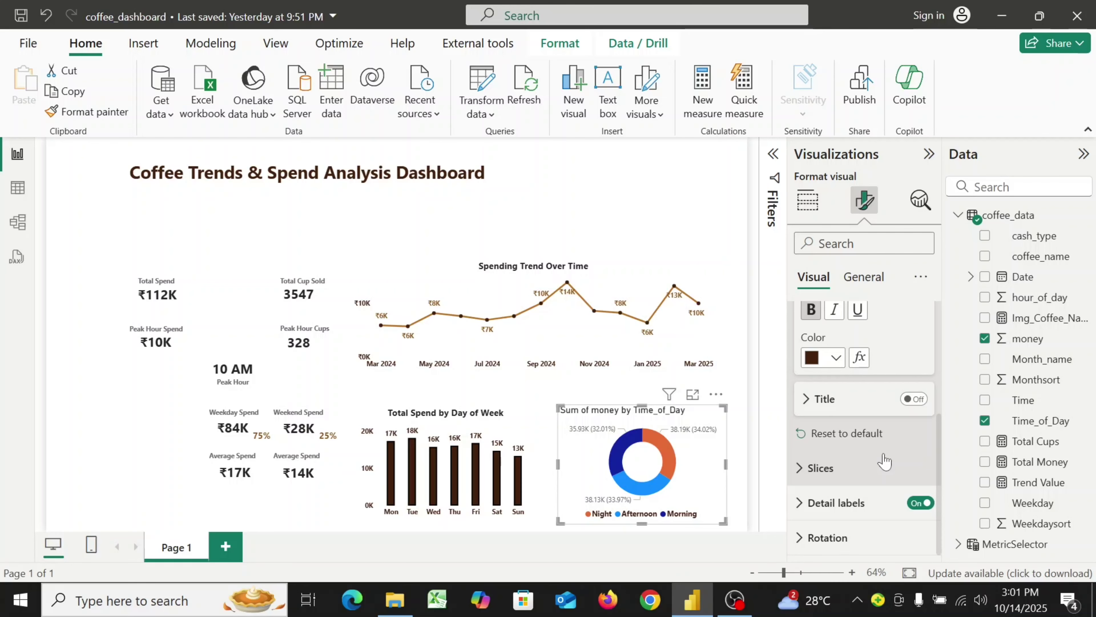
pyautogui.click(800, 475)
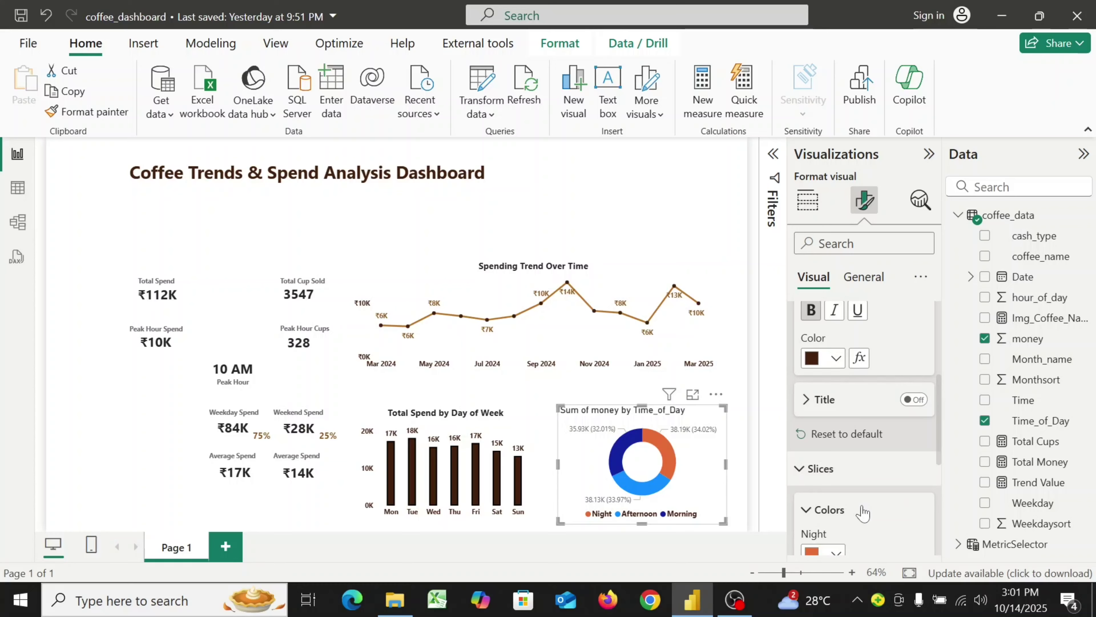
pyautogui.scroll(-3, 863, 513)
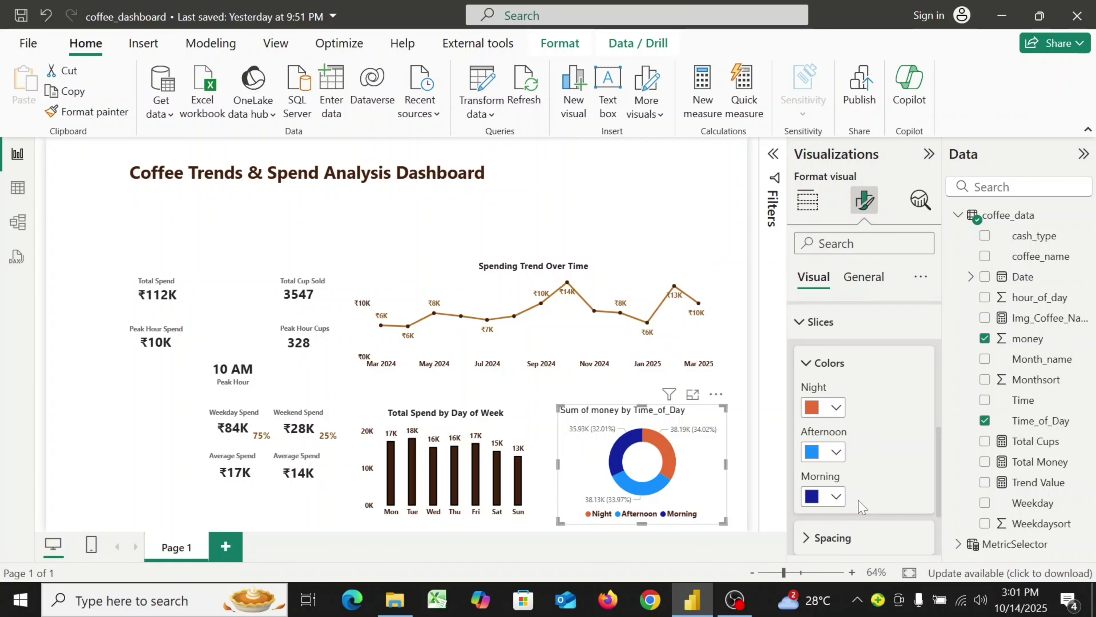
pyautogui.click(836, 409)
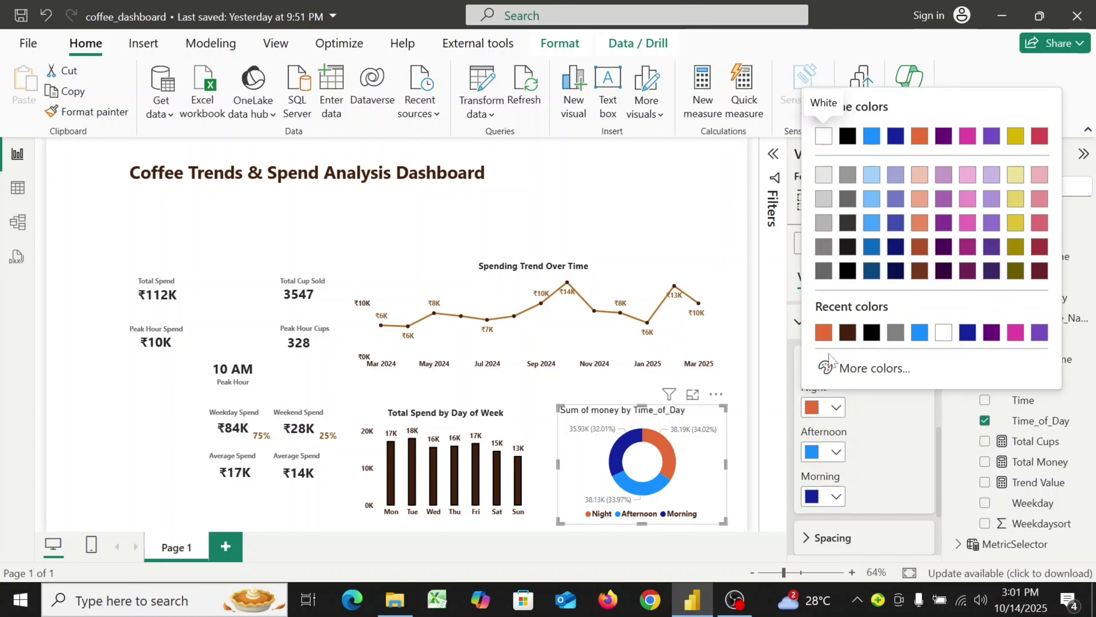
pyautogui.click(848, 333)
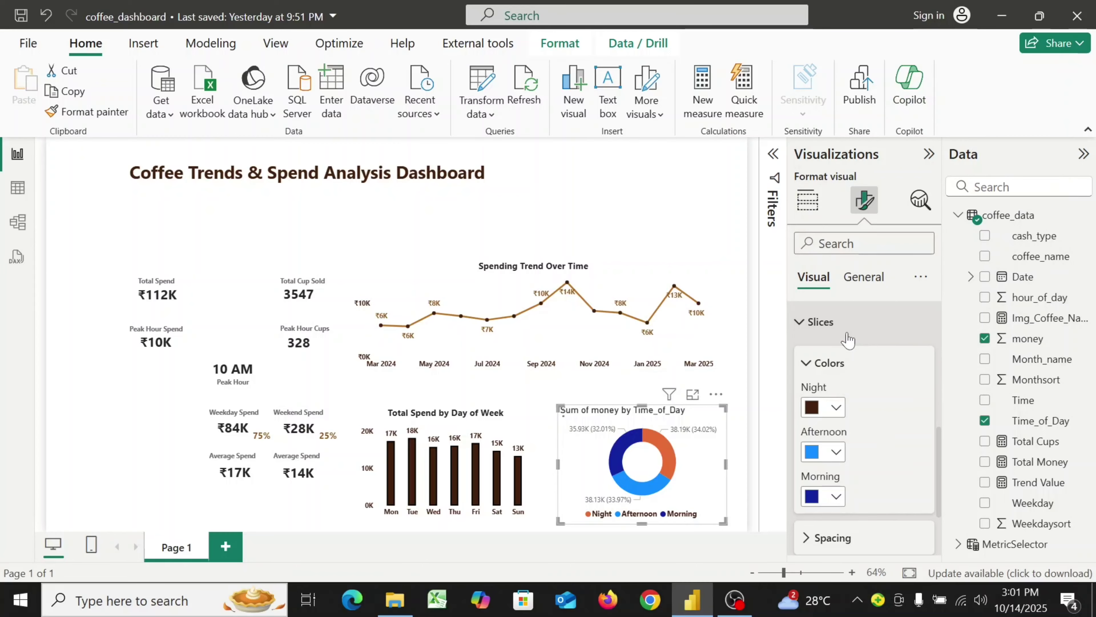
# - Set the donut chart's Afternoon slice to the custom hex color #B77428
pyautogui.click(835, 455)
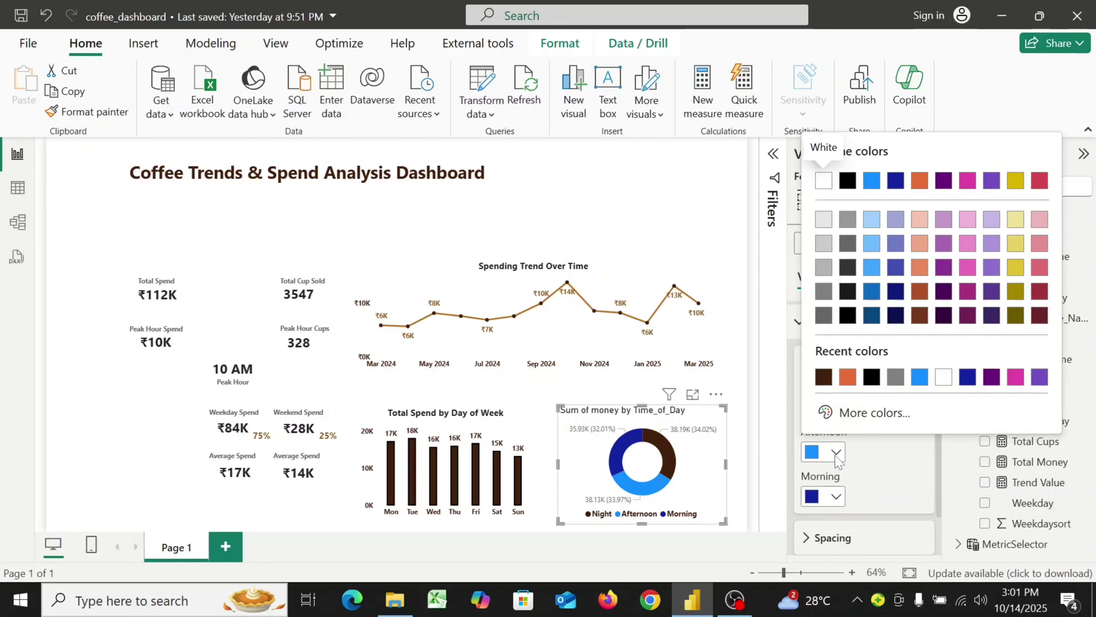
pyautogui.click(869, 416)
pyautogui.click(867, 401)
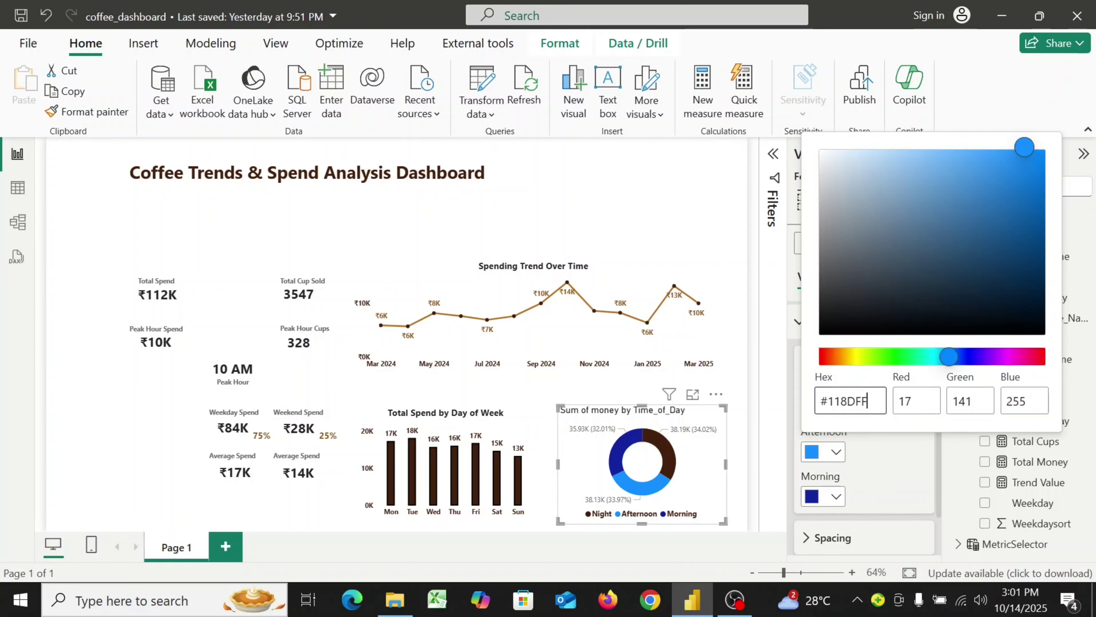
pyautogui.press('BackSpace')
pyautogui.press('BackSpace')
pyautogui.press('BackSpace')
pyautogui.press('BackSpace')
pyautogui.write('77428')
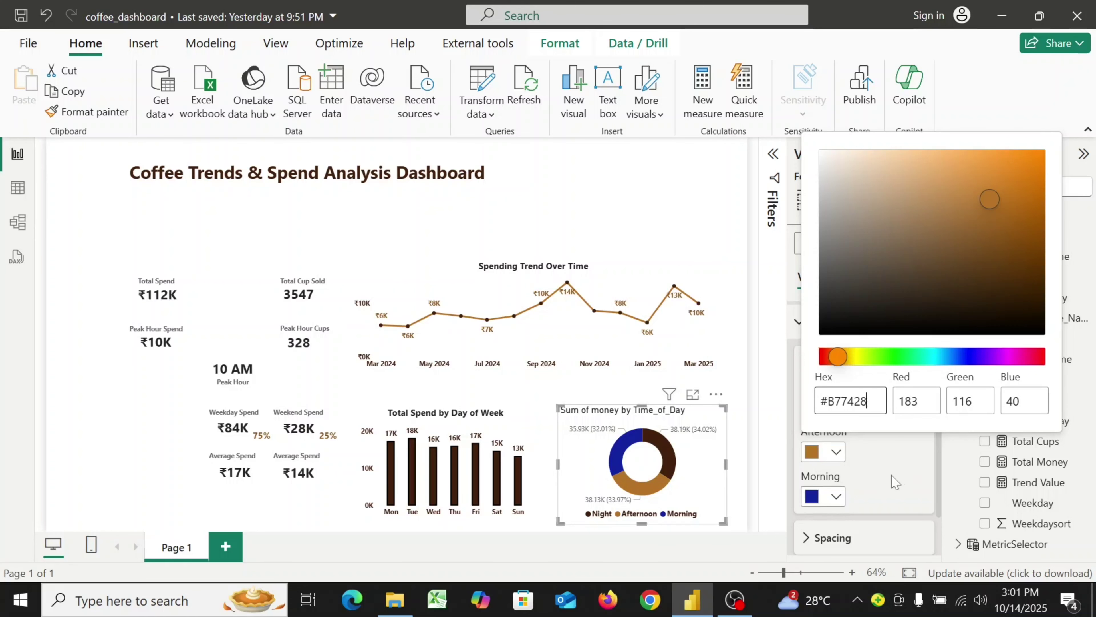
pyautogui.click(885, 462)
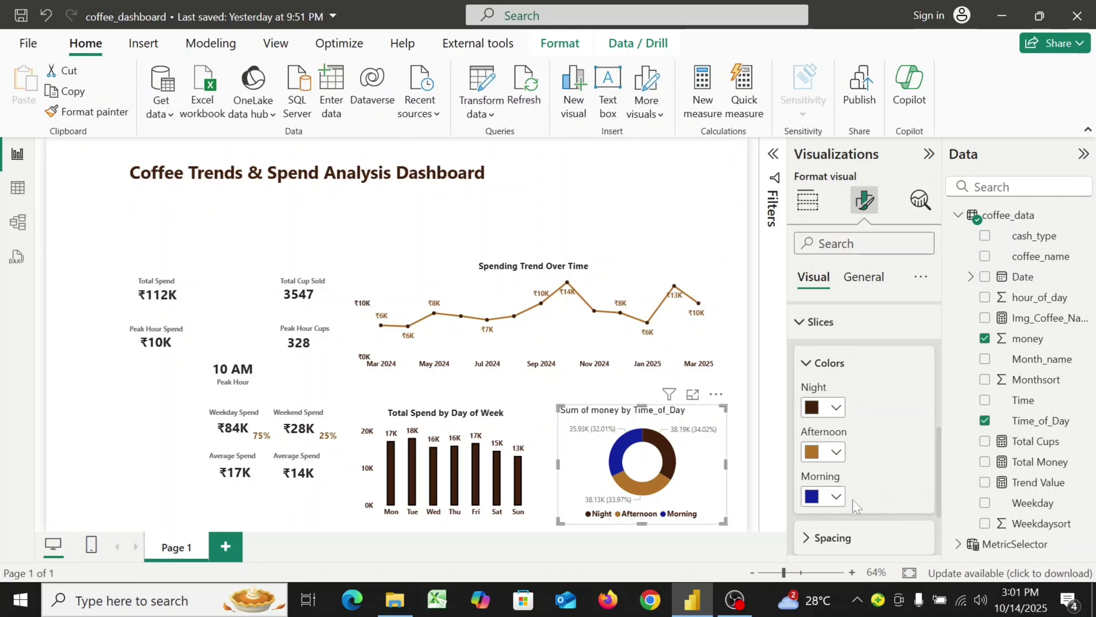
# - Set the donut chart's Morning slice to the custom hex color #CBB8A1
pyautogui.click(836, 496)
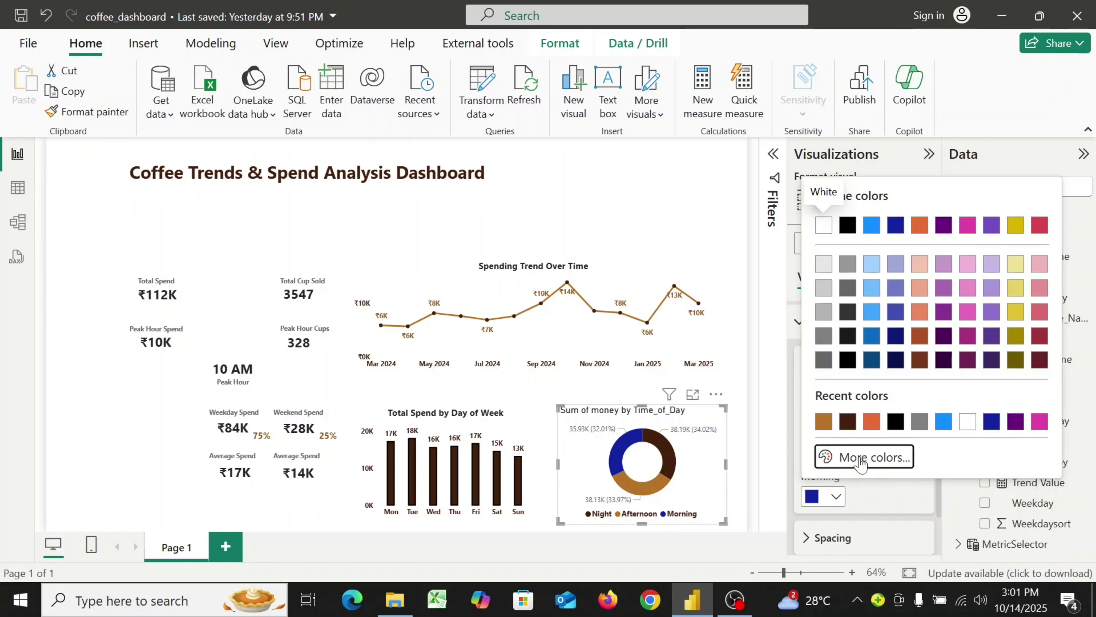
pyautogui.click(825, 455)
pyautogui.click(867, 445)
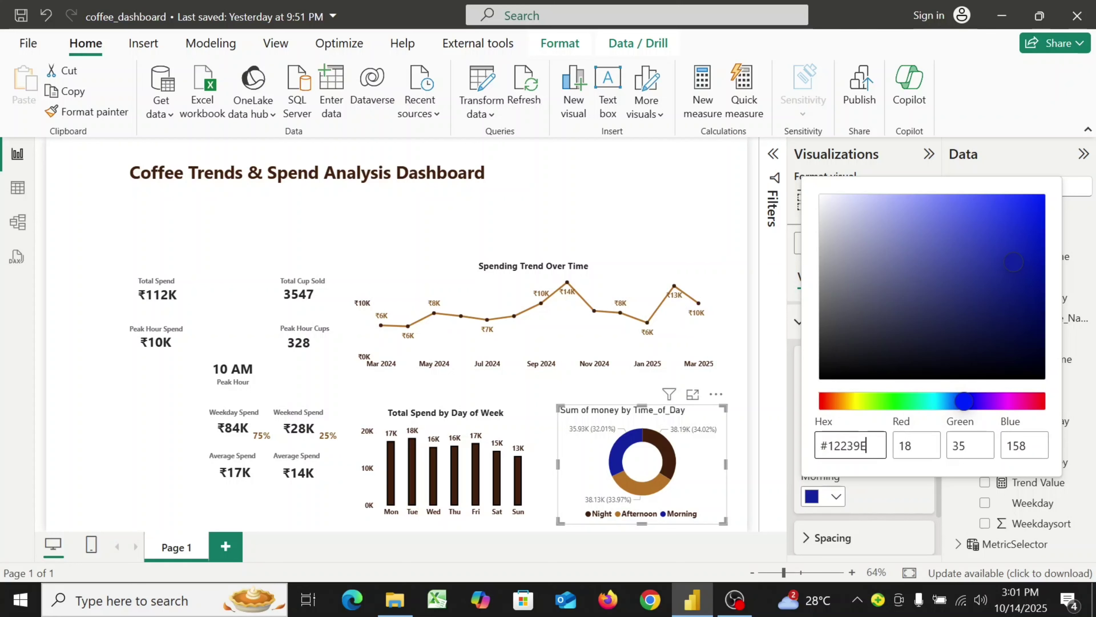
pyautogui.press('BackSpace')
pyautogui.press('BackSpace')
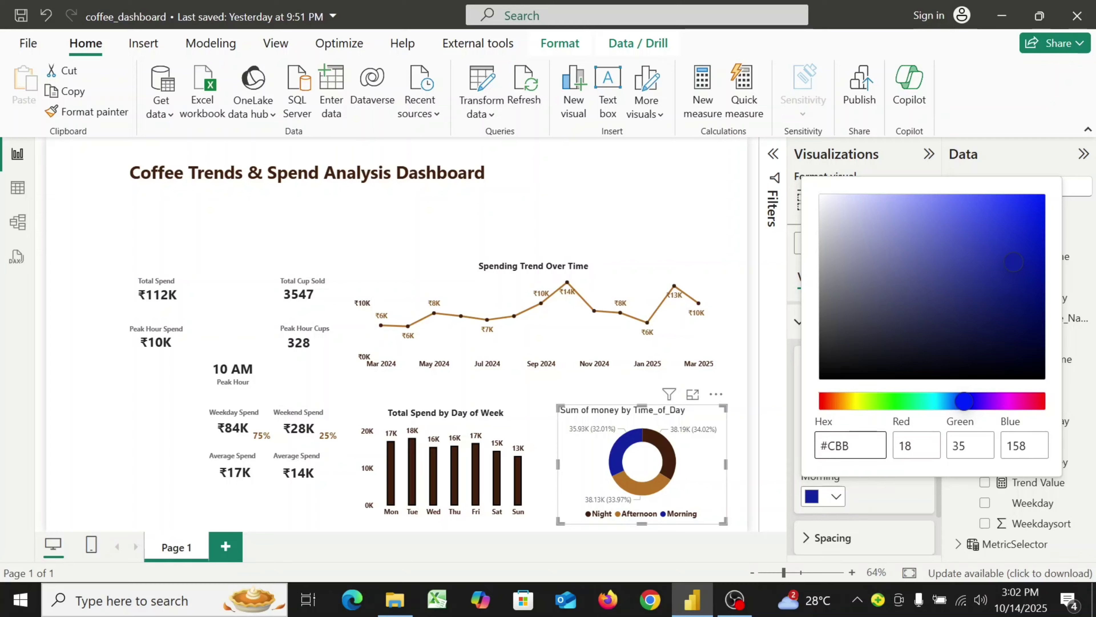
pyautogui.write('CBB8A1')
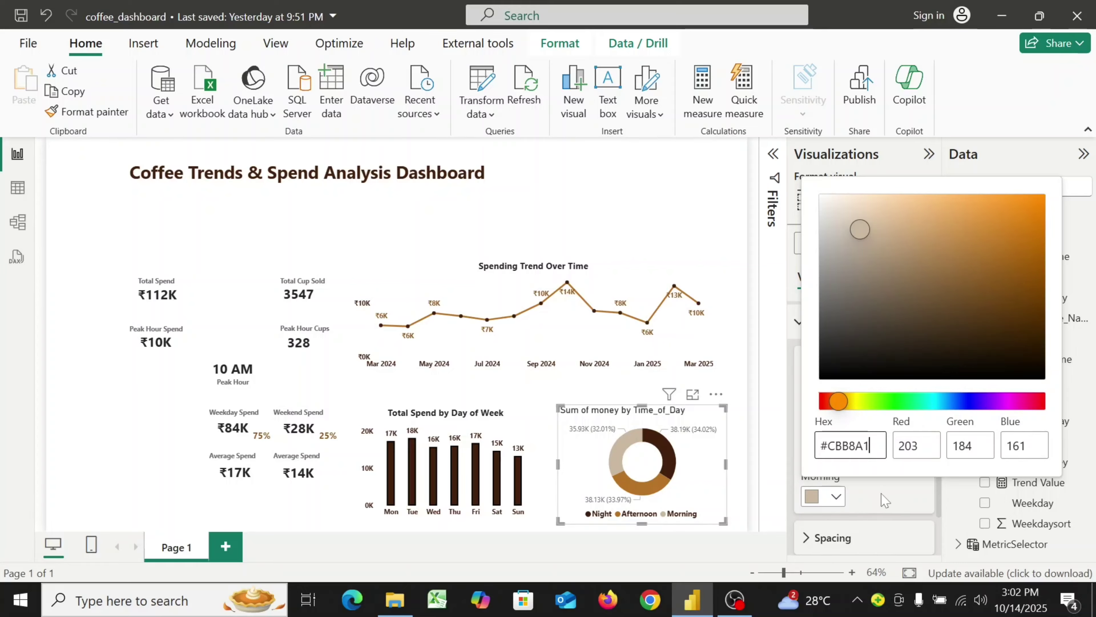
pyautogui.click(887, 501)
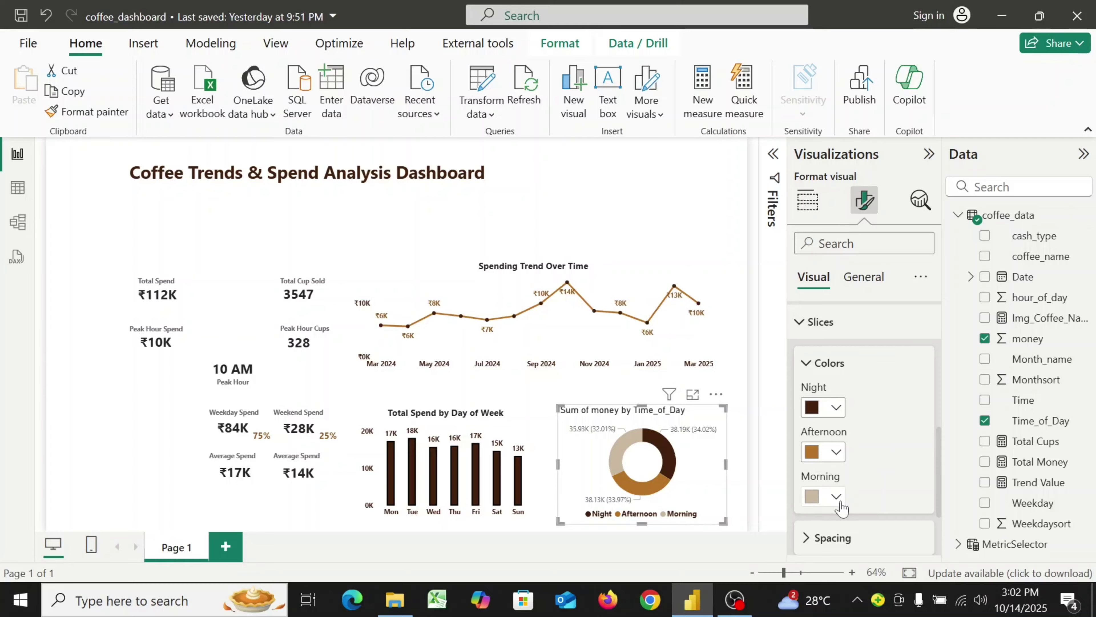
# - Set the inner radius of the donut chart's slices to 80%
pyautogui.scroll(-3, 875, 475)
pyautogui.click(875, 473)
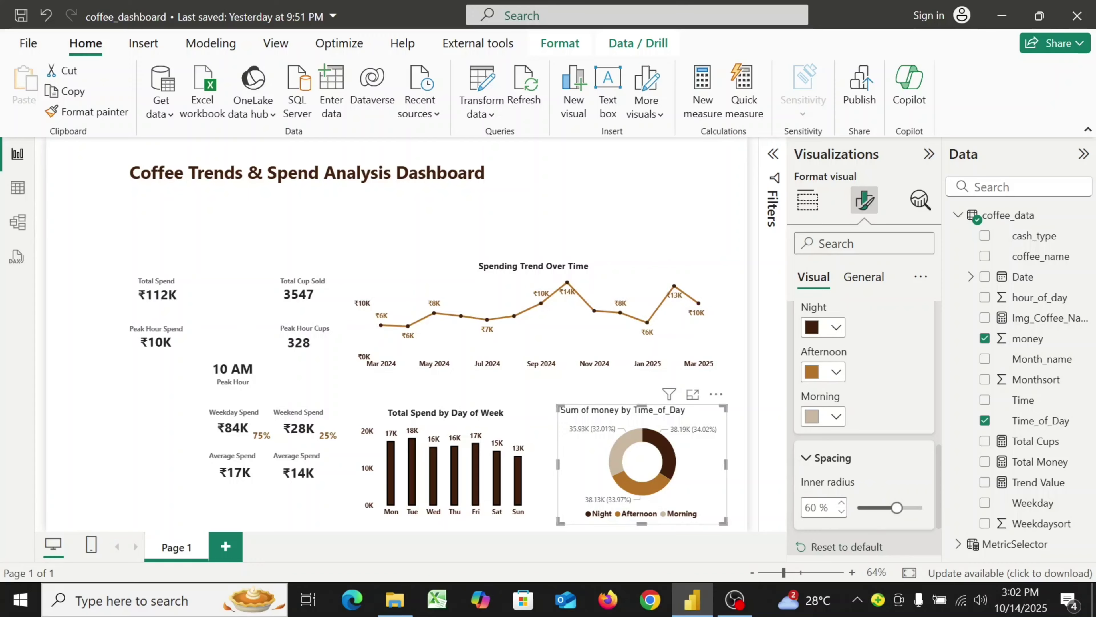
pyautogui.moveTo(818, 507); pyautogui.dragTo(799, 511)
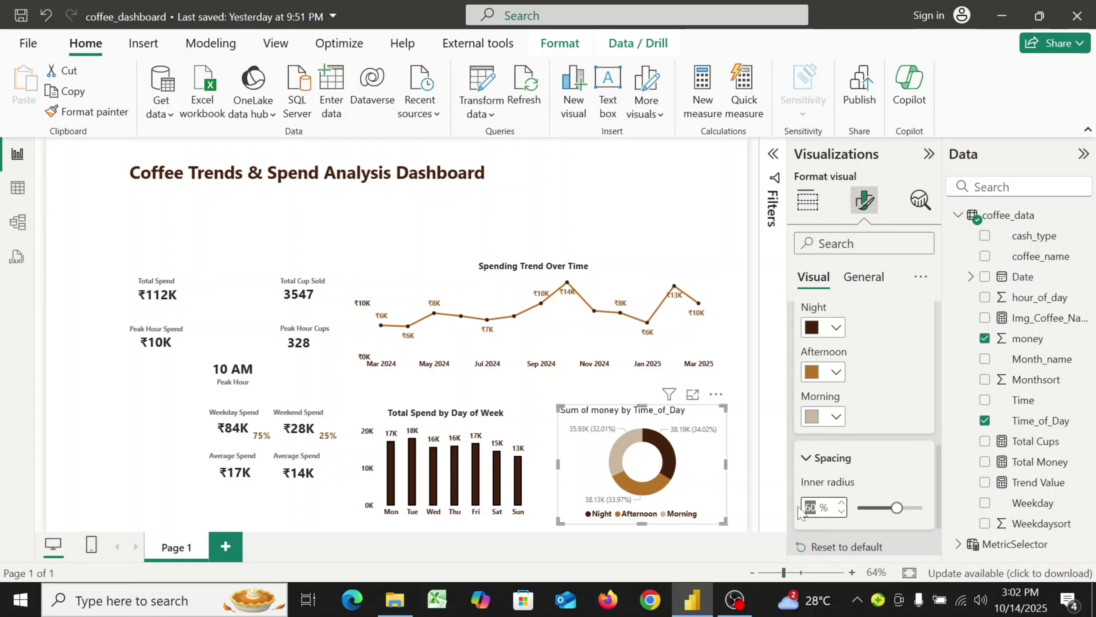
pyautogui.write('80')
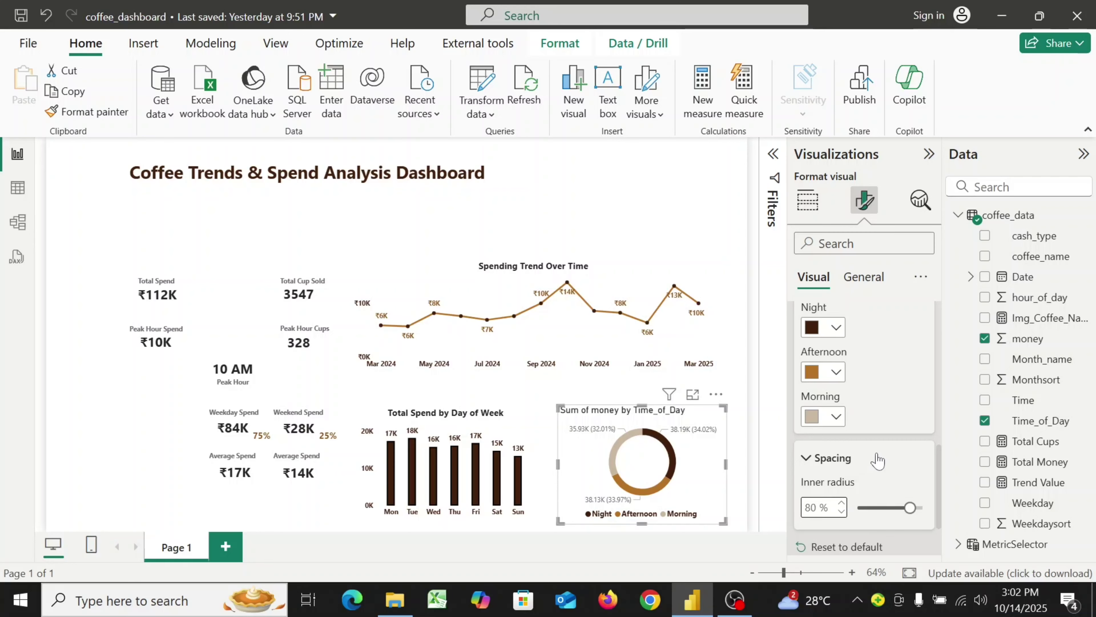
# - Change the donut chart's detail label contents to Data value only
pyautogui.scroll(-2, 878, 460)
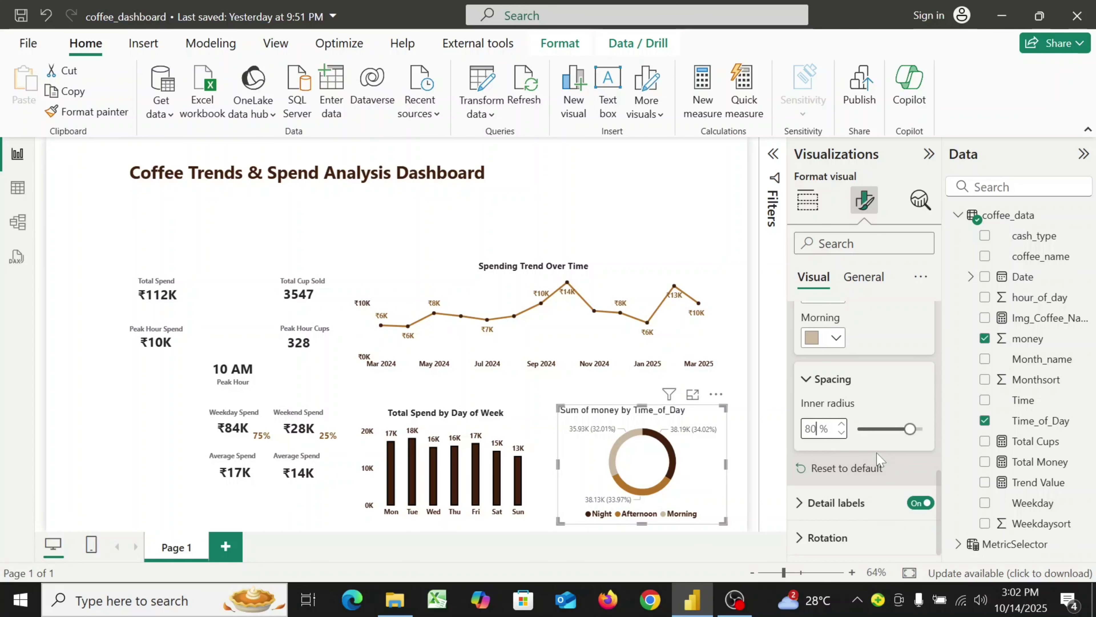
pyautogui.click(801, 503)
pyautogui.scroll(-6, 856, 469)
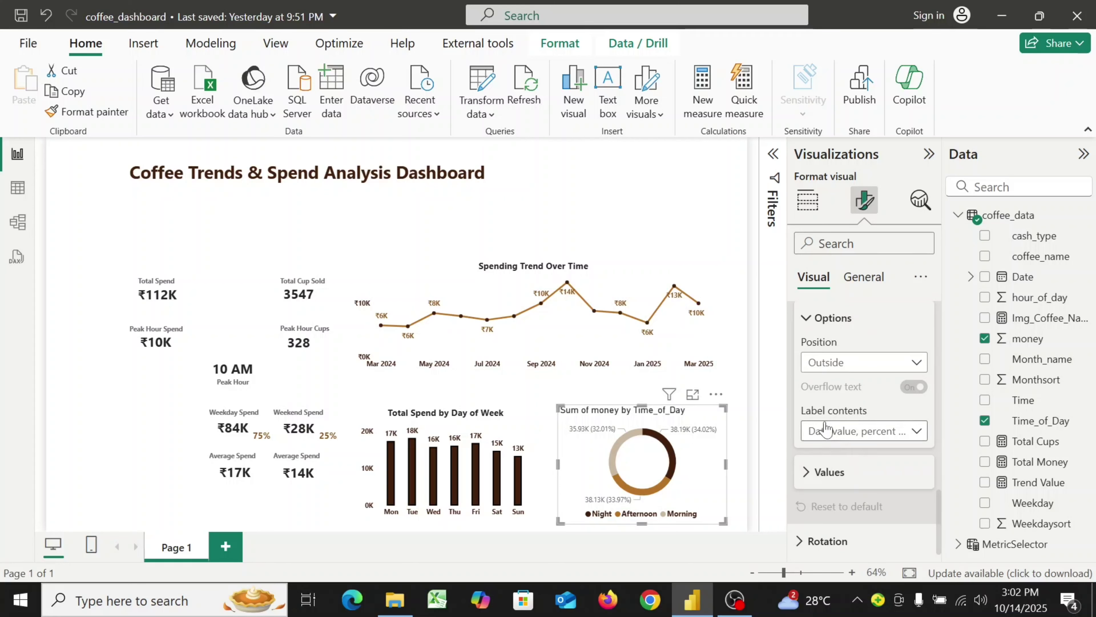
pyautogui.click(916, 436)
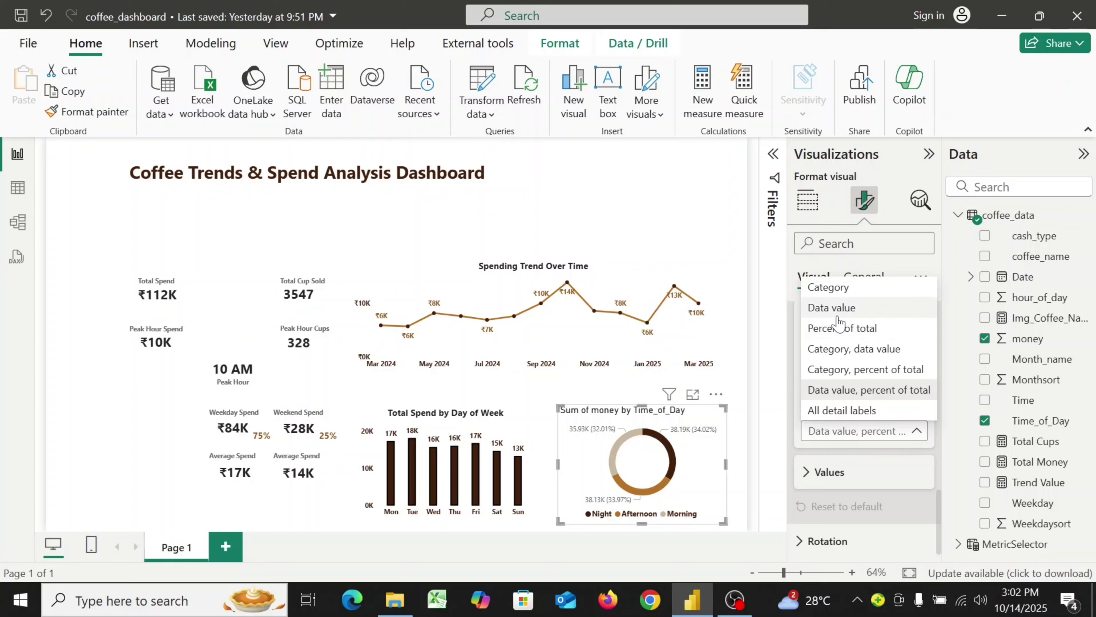
pyautogui.press('Escape')
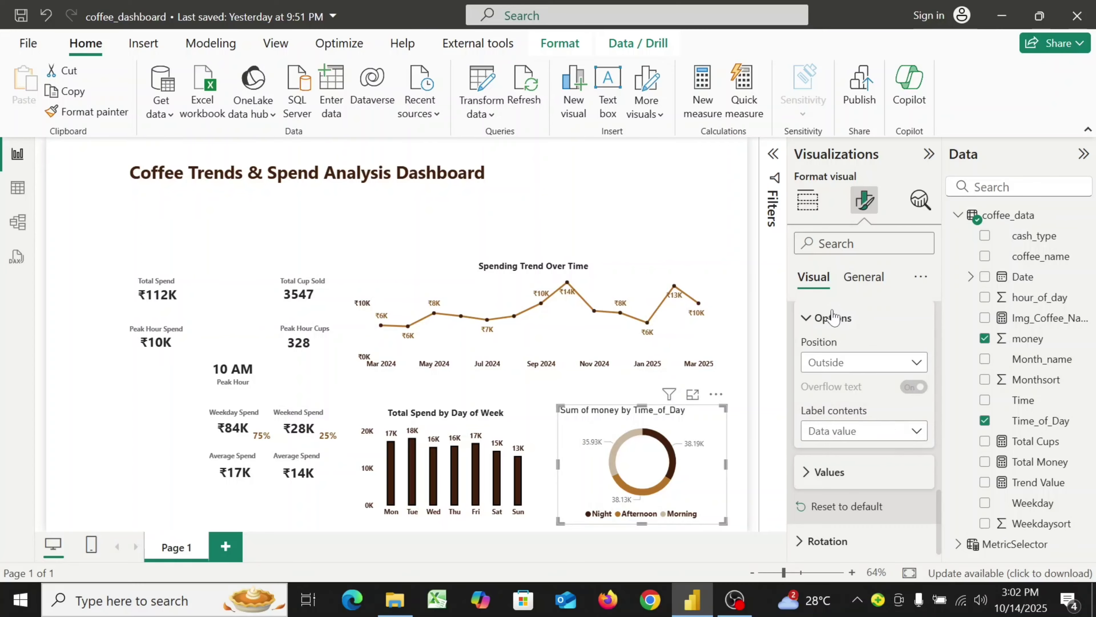
# - Make the donut chart's detail label values bold and color them dark brown
pyautogui.click(807, 468)
pyautogui.scroll(-3, 857, 486)
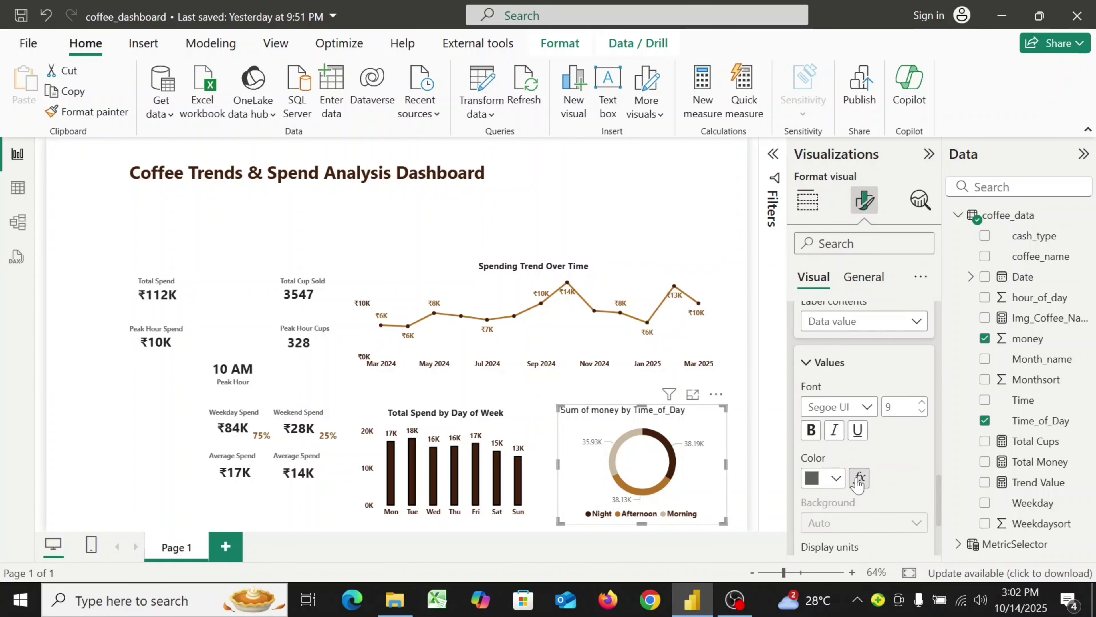
pyautogui.click(812, 430)
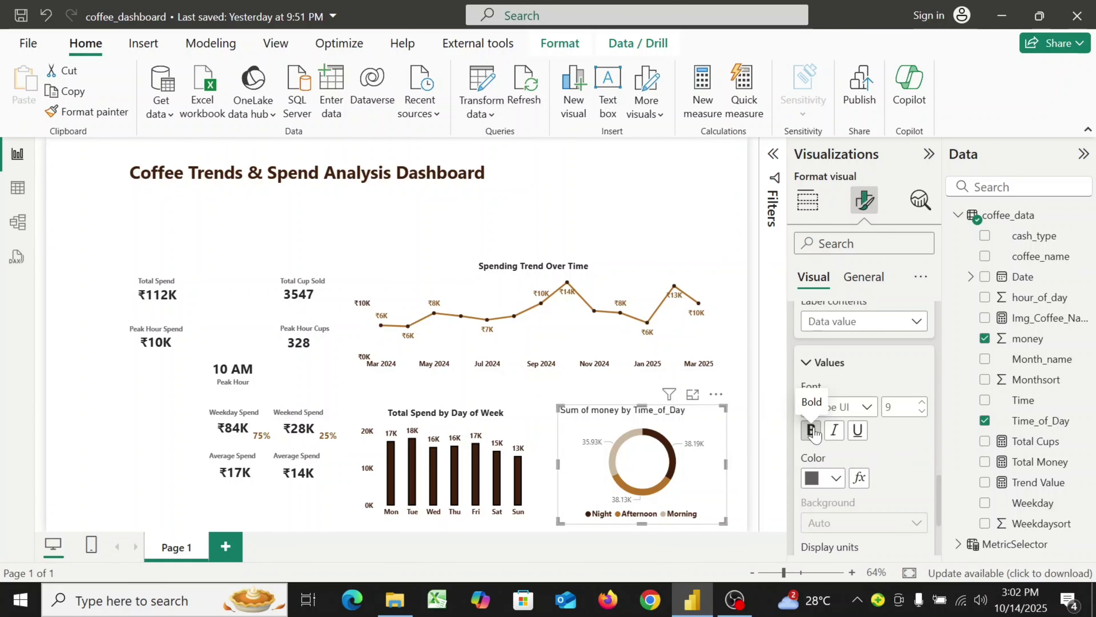
pyautogui.click(836, 479)
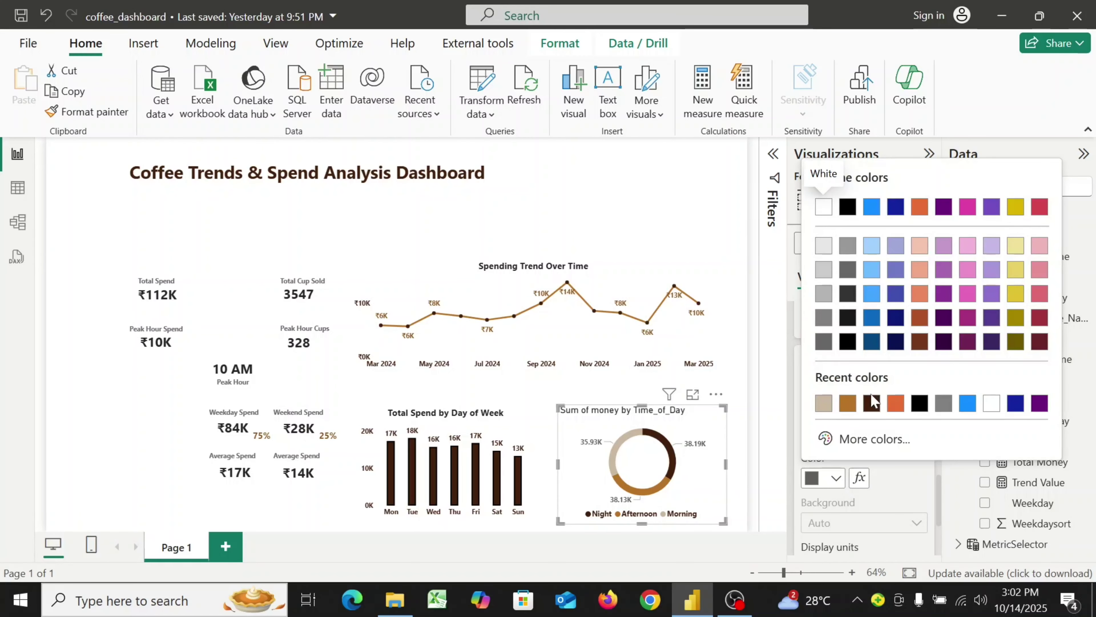
pyautogui.click(872, 402)
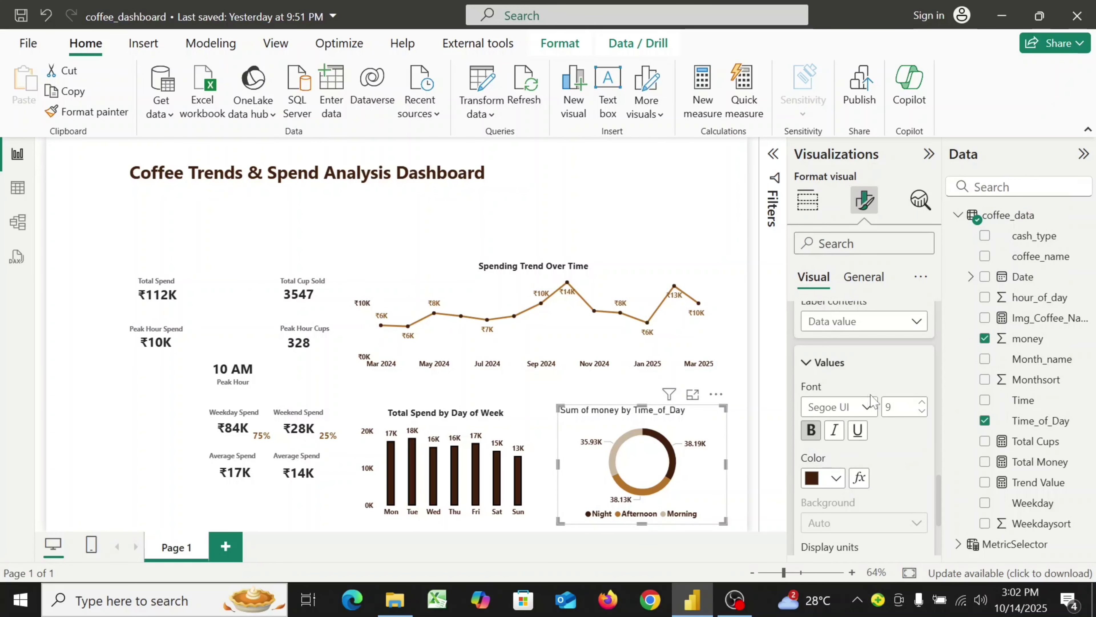
pyautogui.scroll(-3, 930, 481)
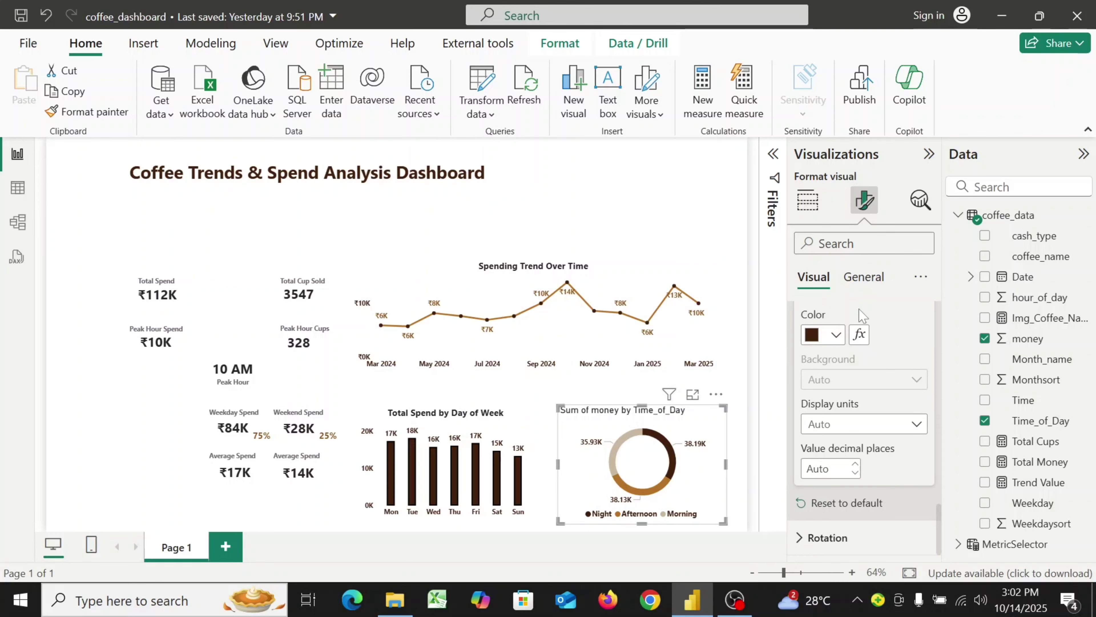
# - Change the donut chart's title text to "Total Spend by Time Period"
pyautogui.click(855, 280)
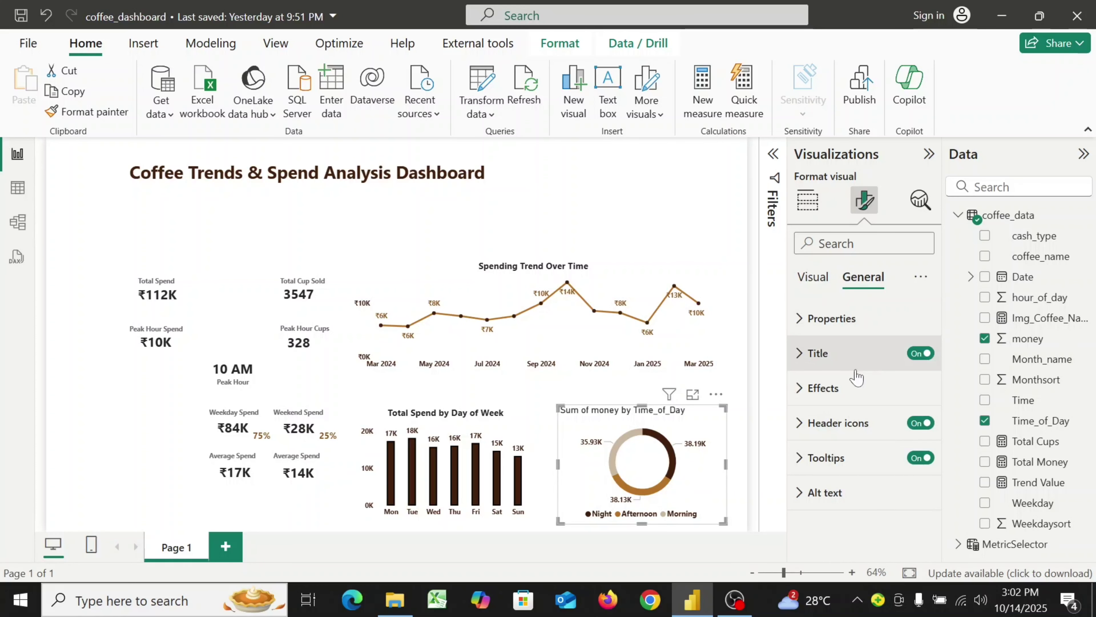
pyautogui.click(808, 360)
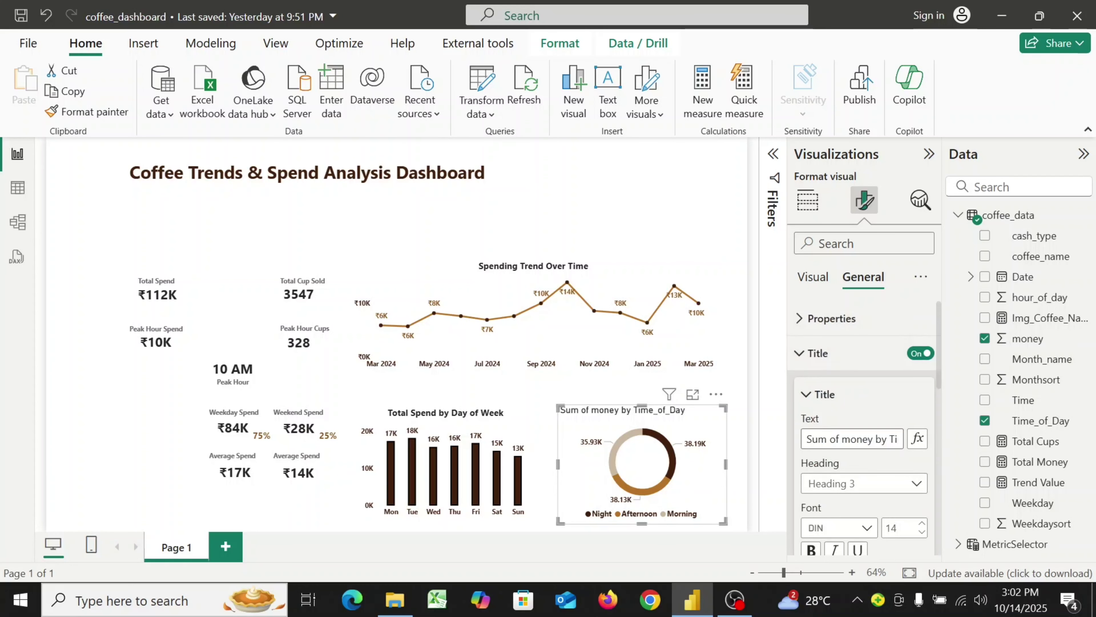
pyautogui.moveTo(806, 439); pyautogui.dragTo(923, 460)
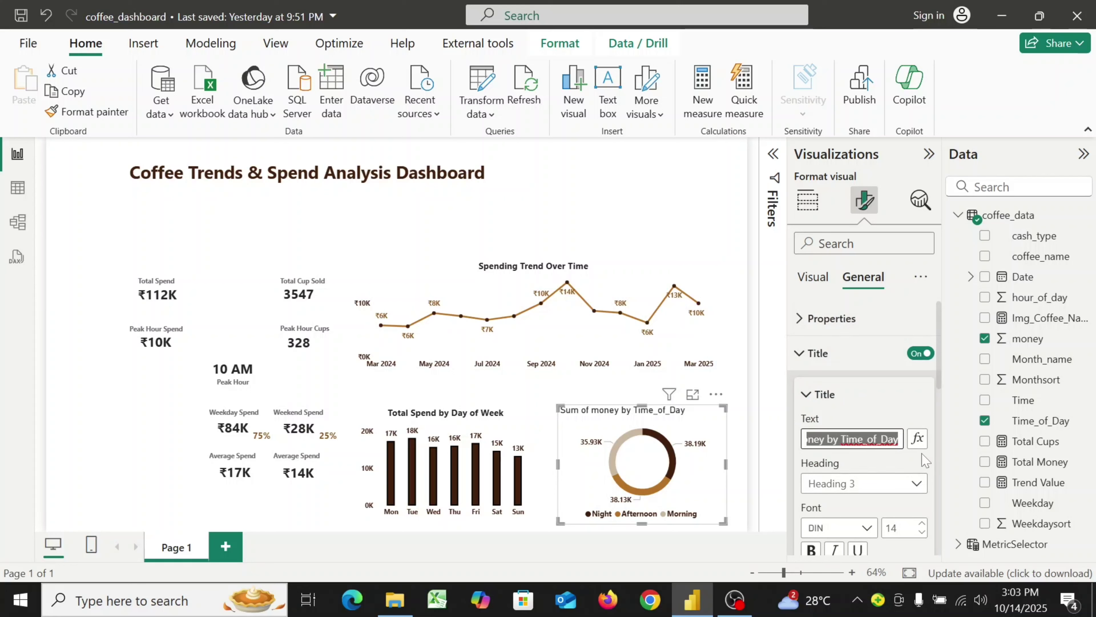
pyautogui.write('Total Spe')
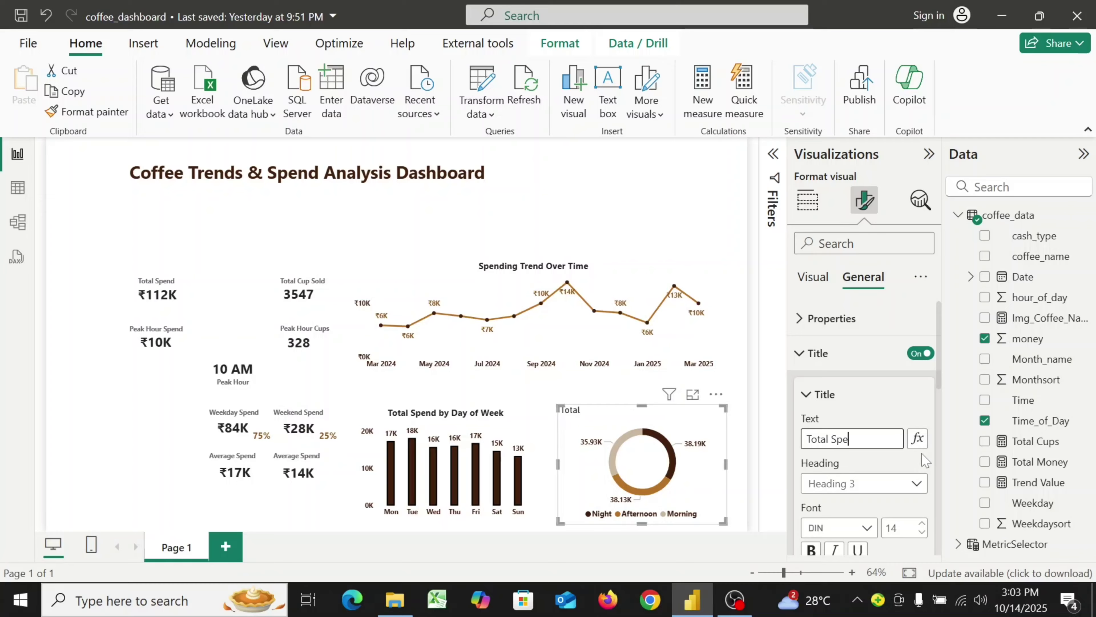
pyautogui.write('nd by Time')
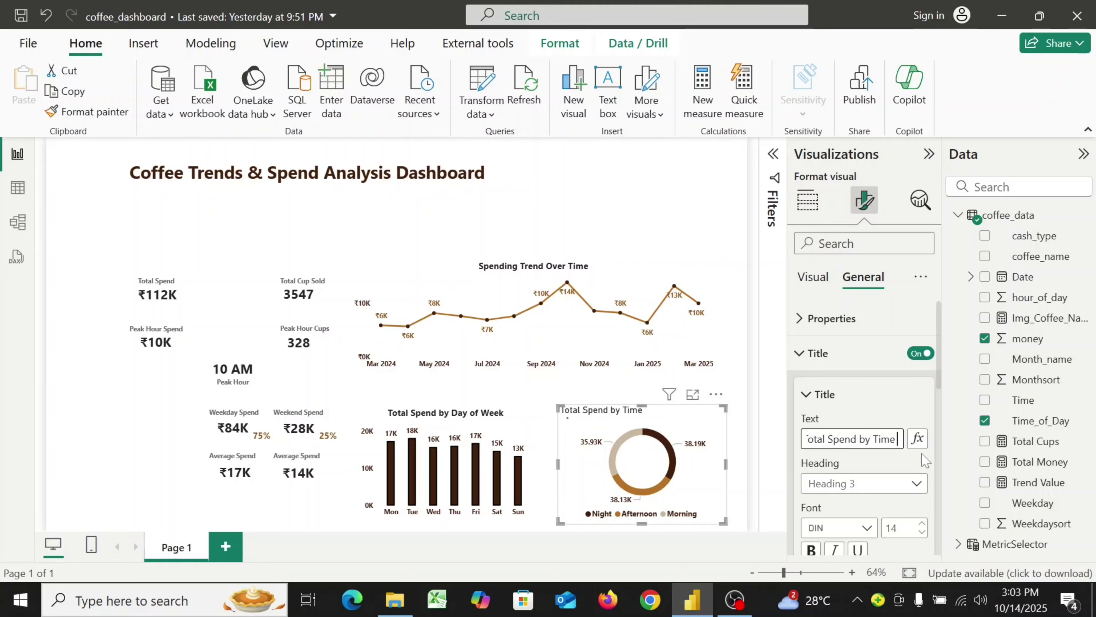
pyautogui.write(' Pe')
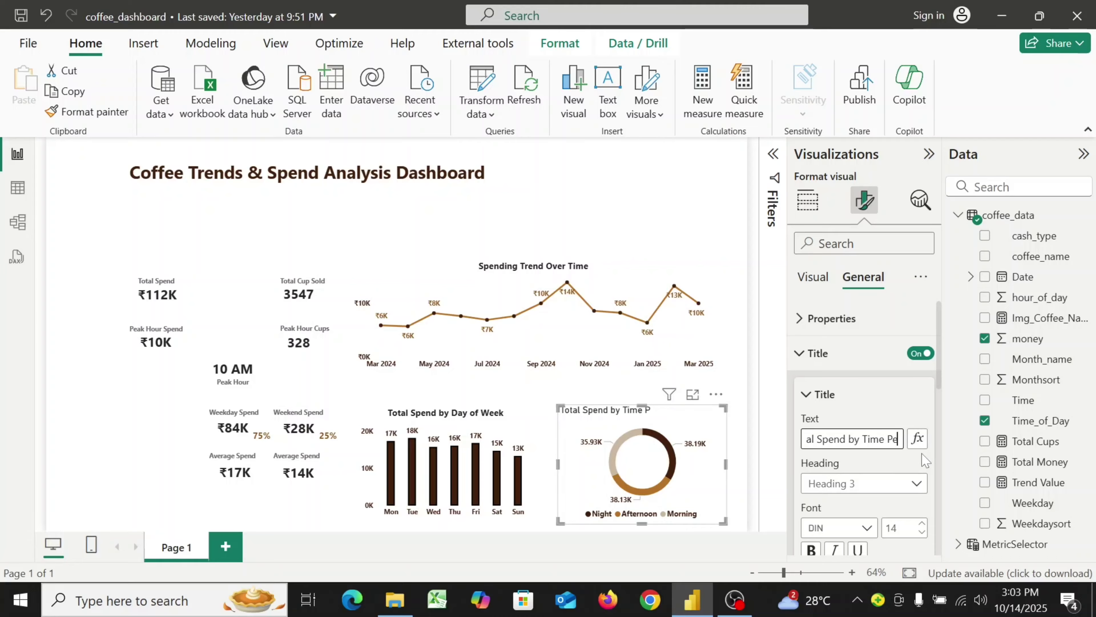
pyautogui.write('riod')
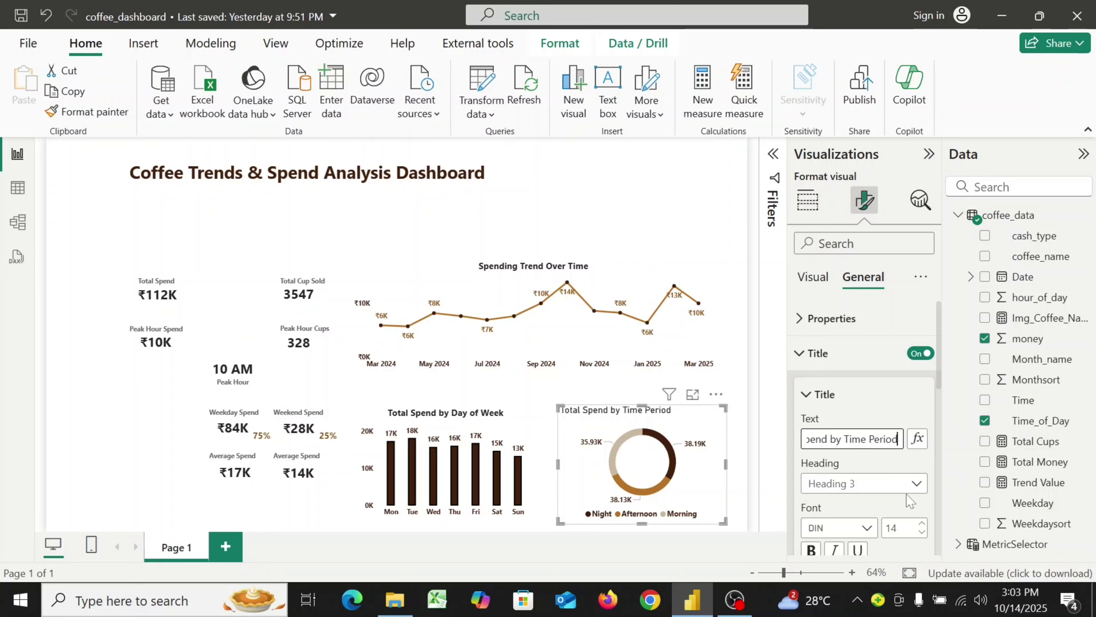
# - Format the donut chart's title as bold Segoe UI Semibold at size 12
pyautogui.scroll(-4, 910, 501)
pyautogui.click(895, 355)
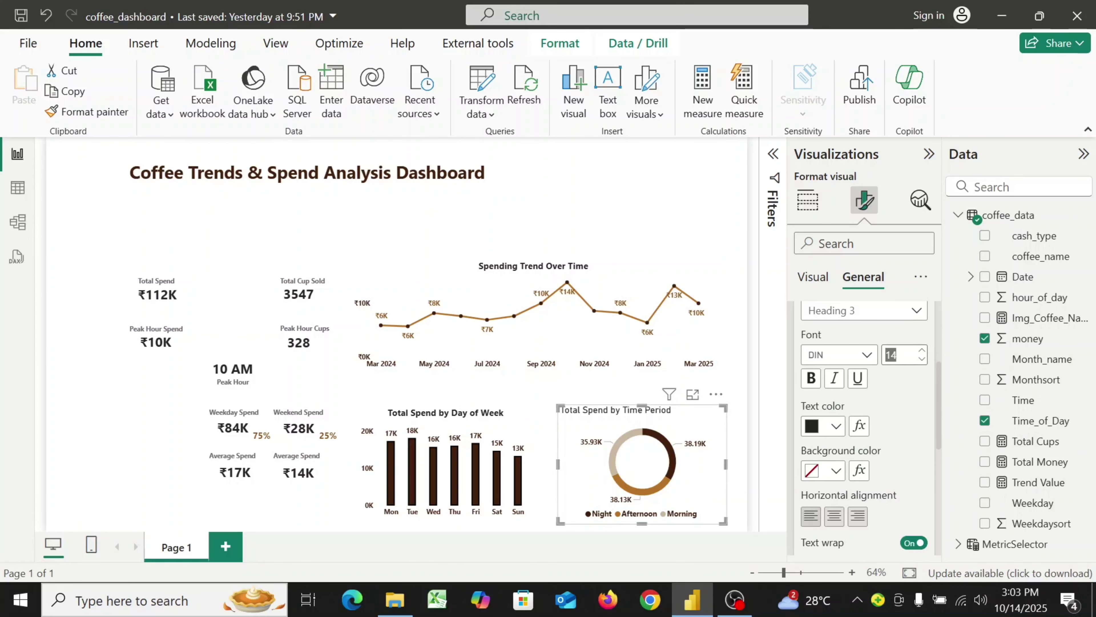
pyautogui.write('12')
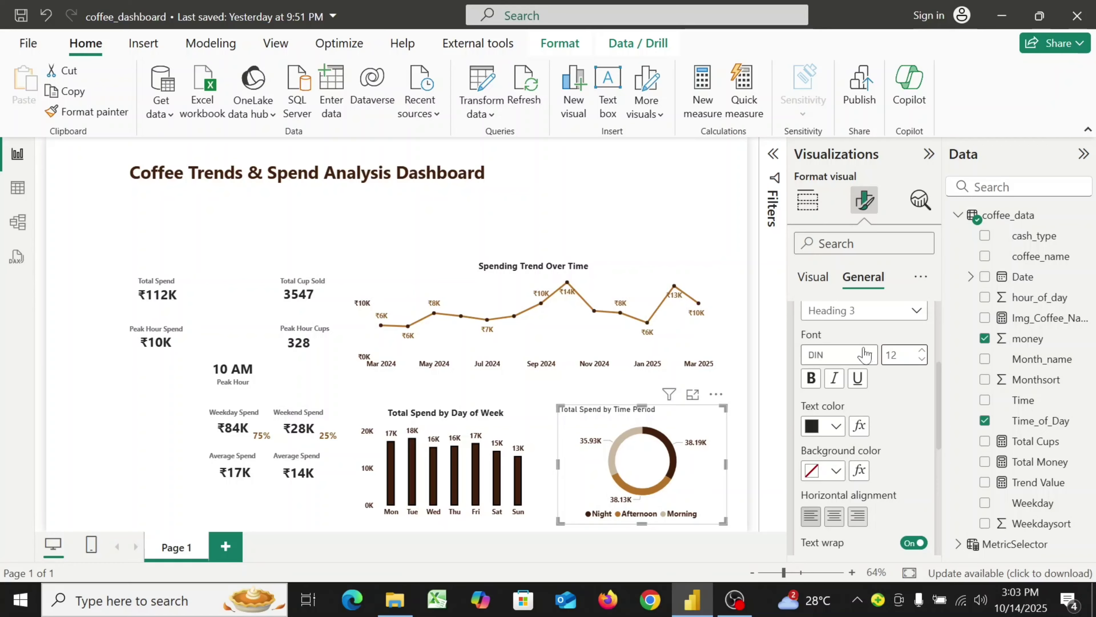
pyautogui.click(869, 357)
pyautogui.scroll(-5, 866, 269)
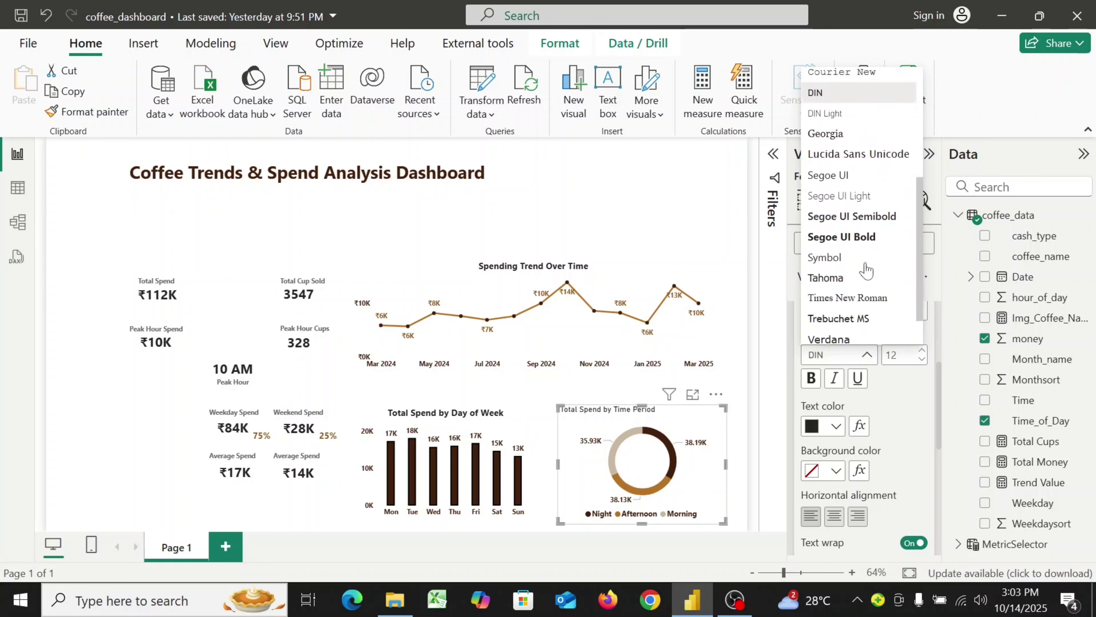
pyautogui.click(857, 210)
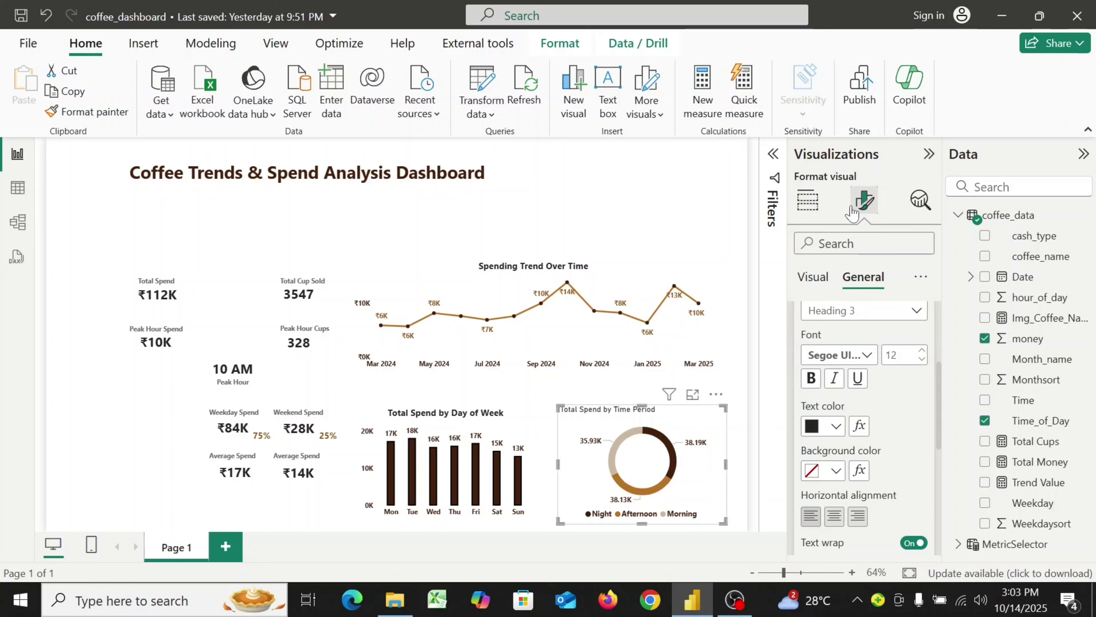
pyautogui.click(811, 378)
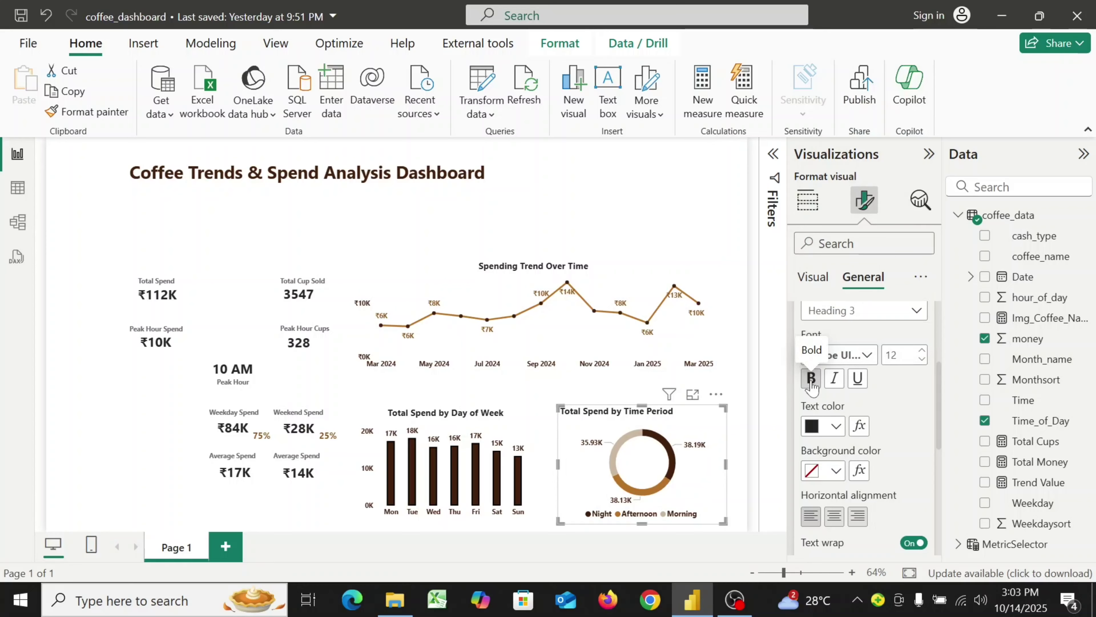
# - Center the donut chart's title horizontally
pyautogui.scroll(-4, 885, 410)
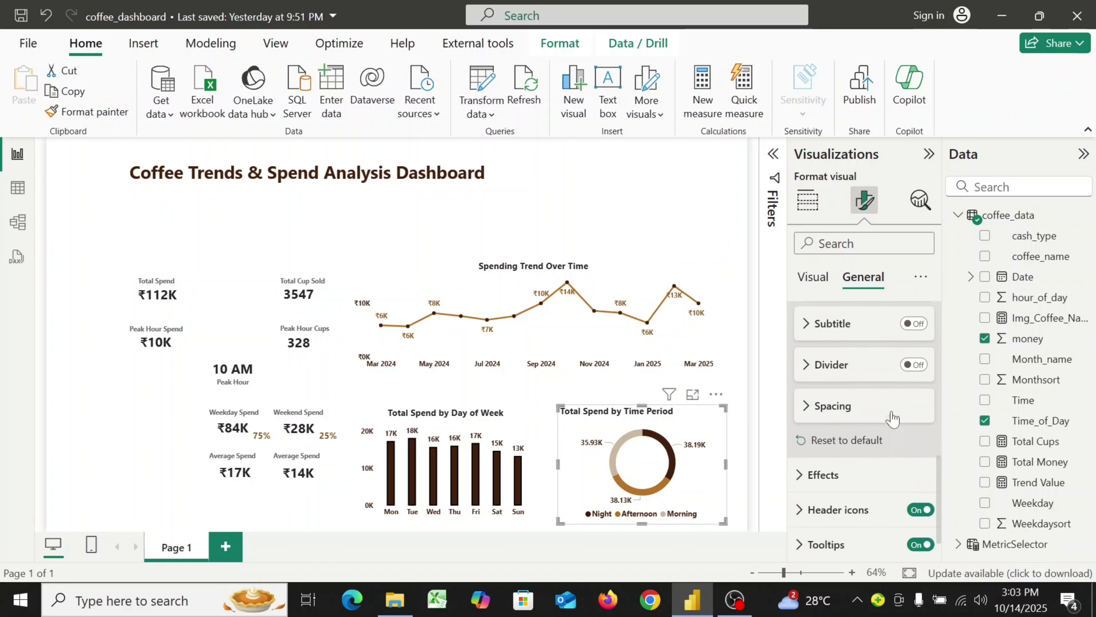
pyautogui.scroll(1, 893, 418)
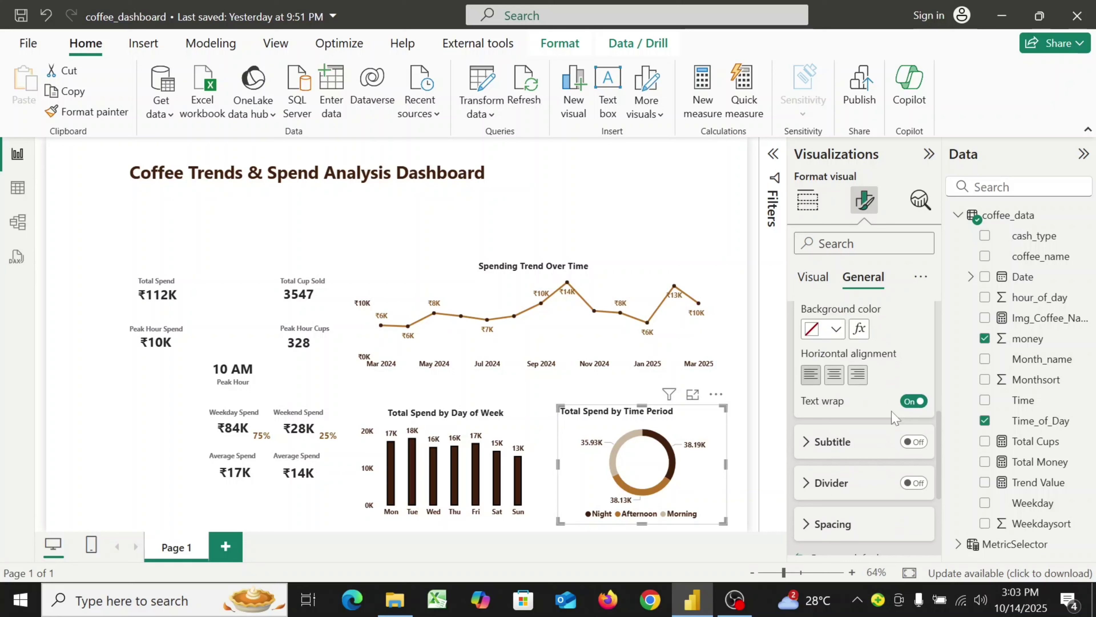
pyautogui.scroll(1, 894, 418)
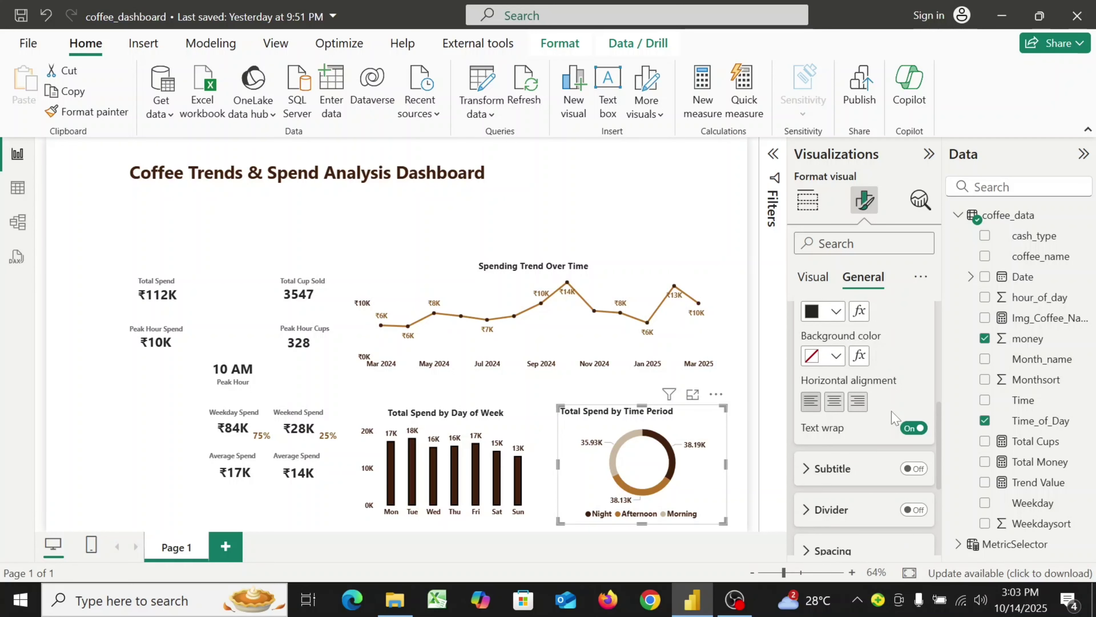
pyautogui.click(834, 404)
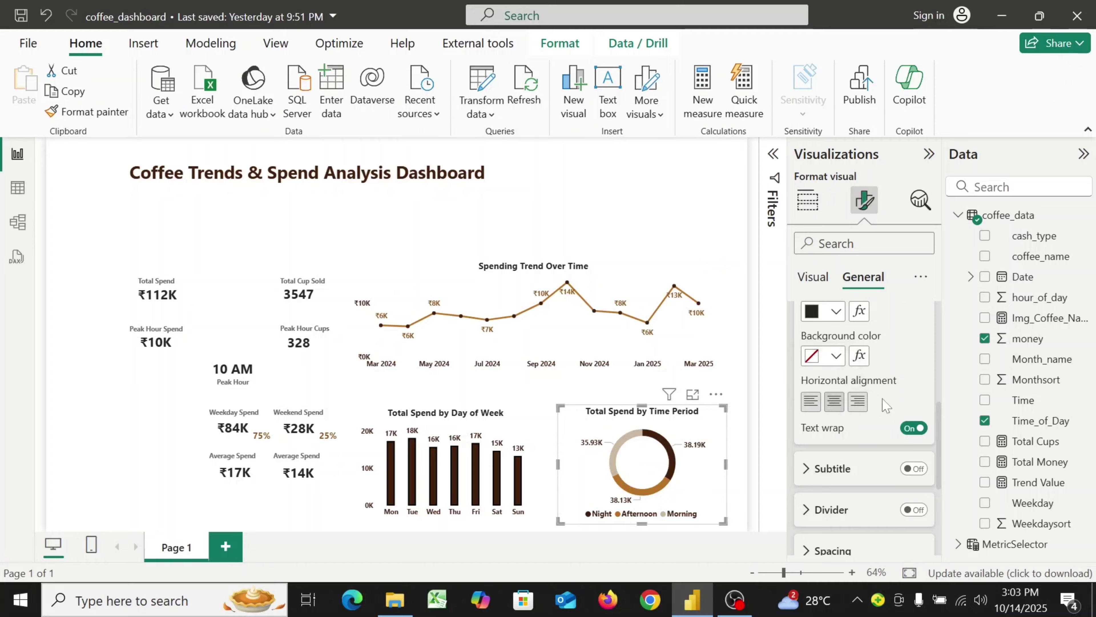
# - Turn off the donut chart's background effect and deselect the chart
pyautogui.scroll(-4, 880, 369)
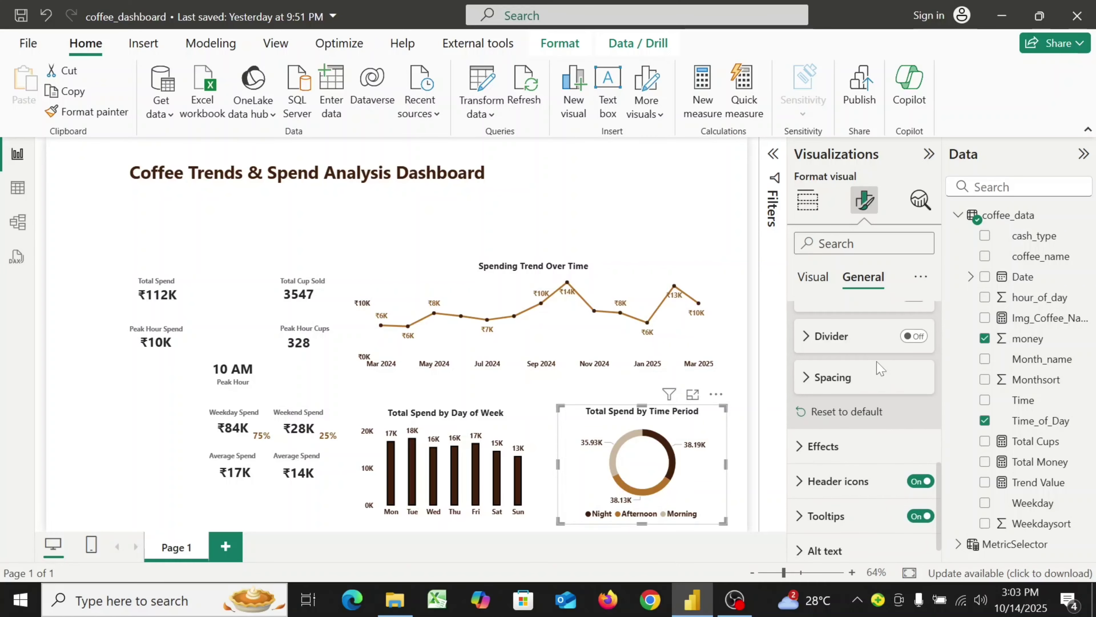
pyautogui.scroll(-1, 846, 421)
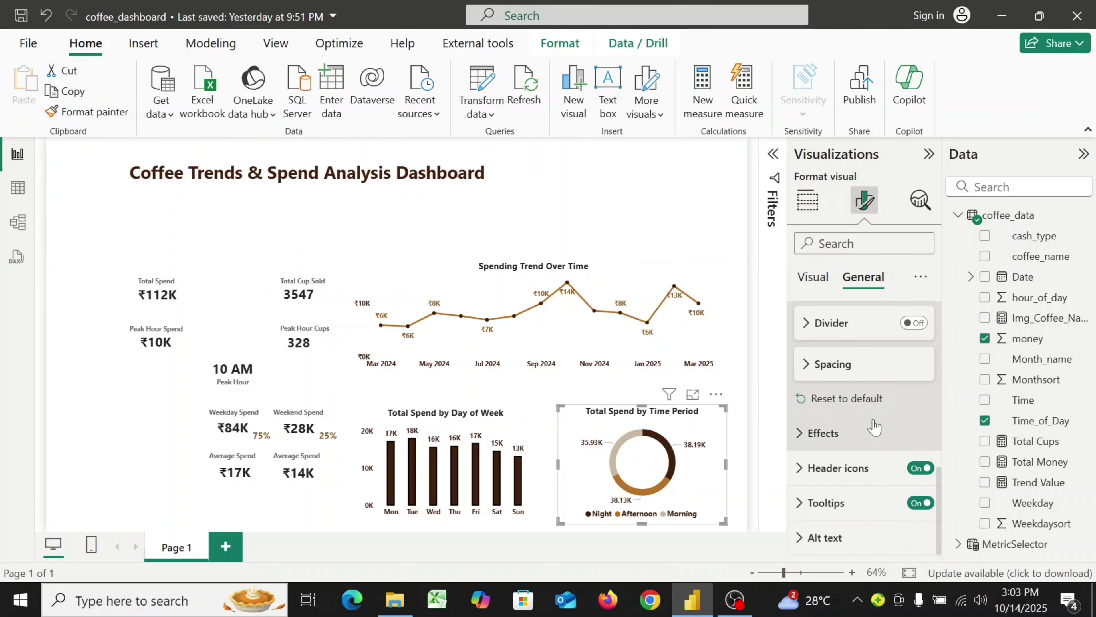
pyautogui.click(810, 441)
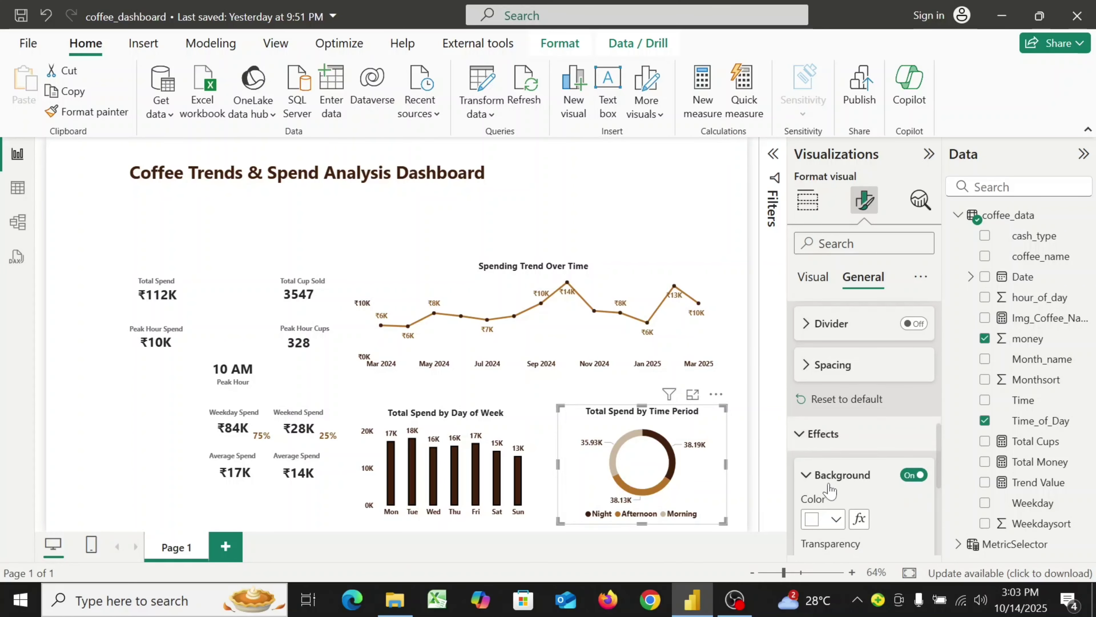
pyautogui.click(908, 480)
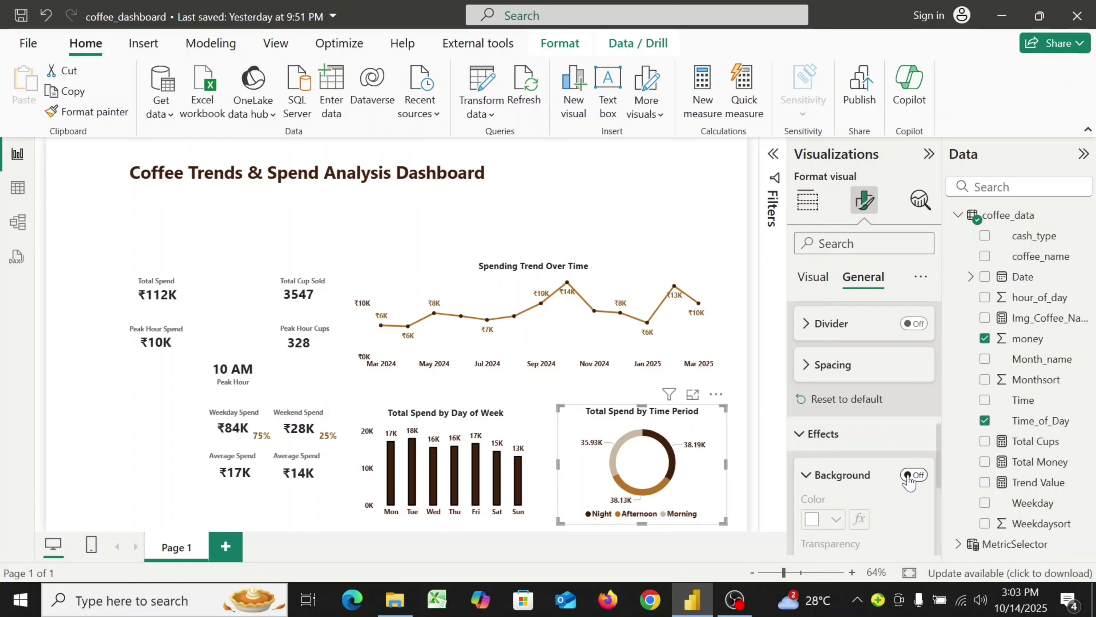
pyautogui.click(744, 497)
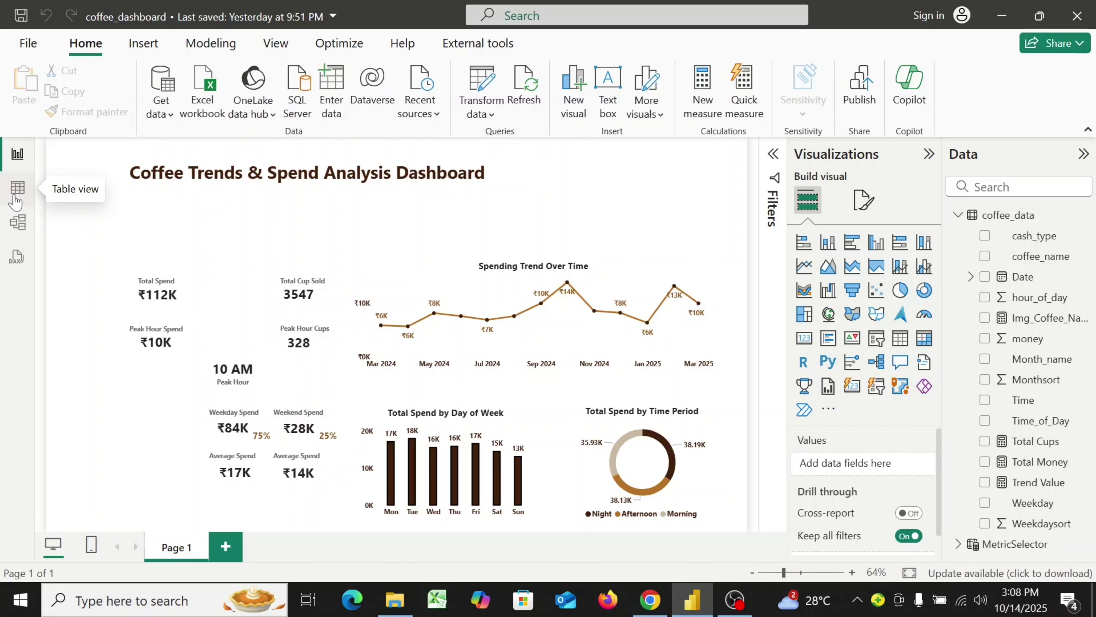
# - Create a new measure named Coffee_Images in the coffee_data table from the table view
pyautogui.click(16, 201)
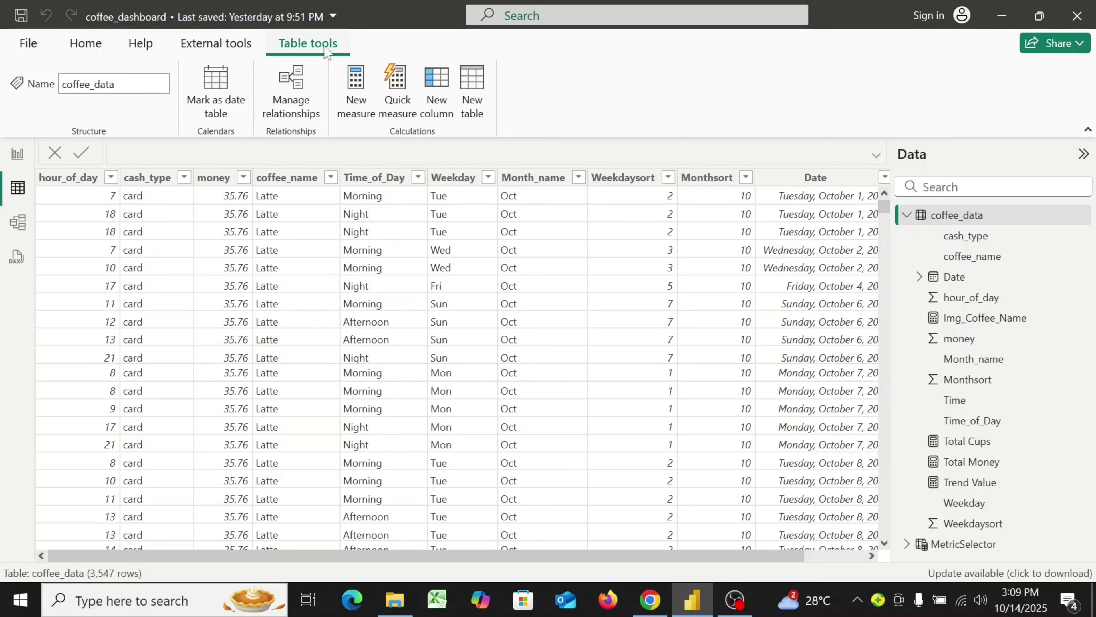
pyautogui.click(352, 102)
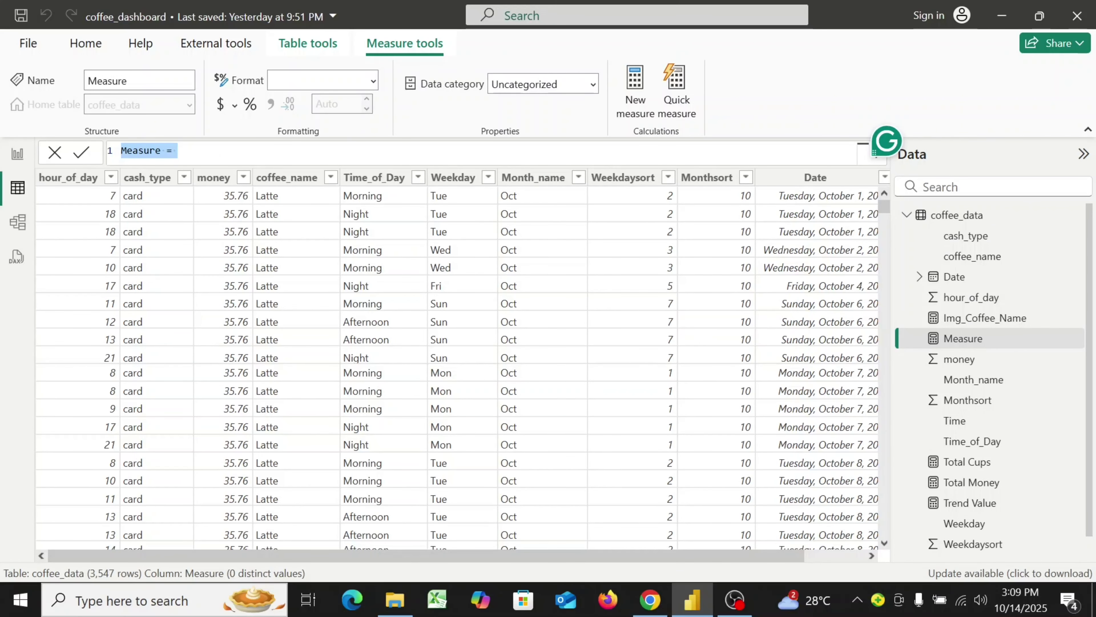
pyautogui.write('Co')
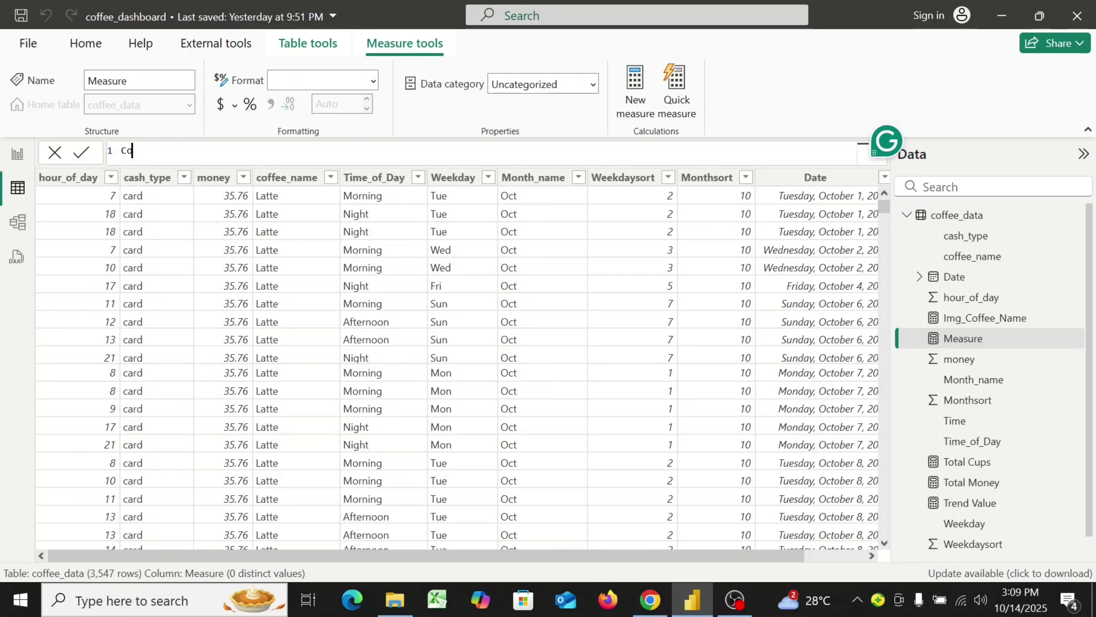
pyautogui.write('ffee_Ima')
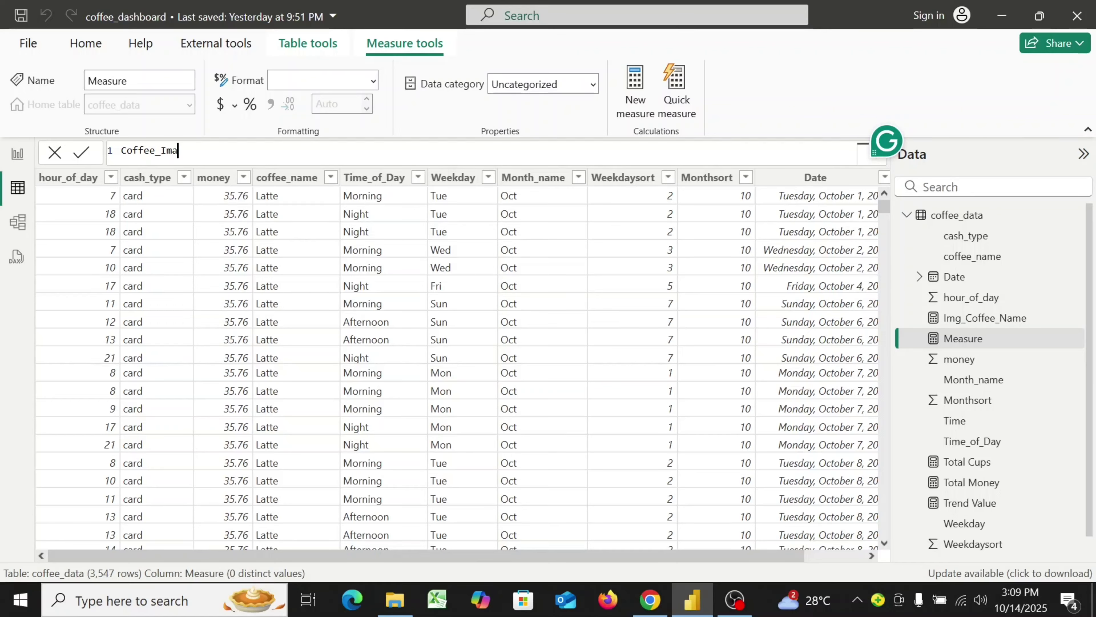
pyautogui.write('ges')
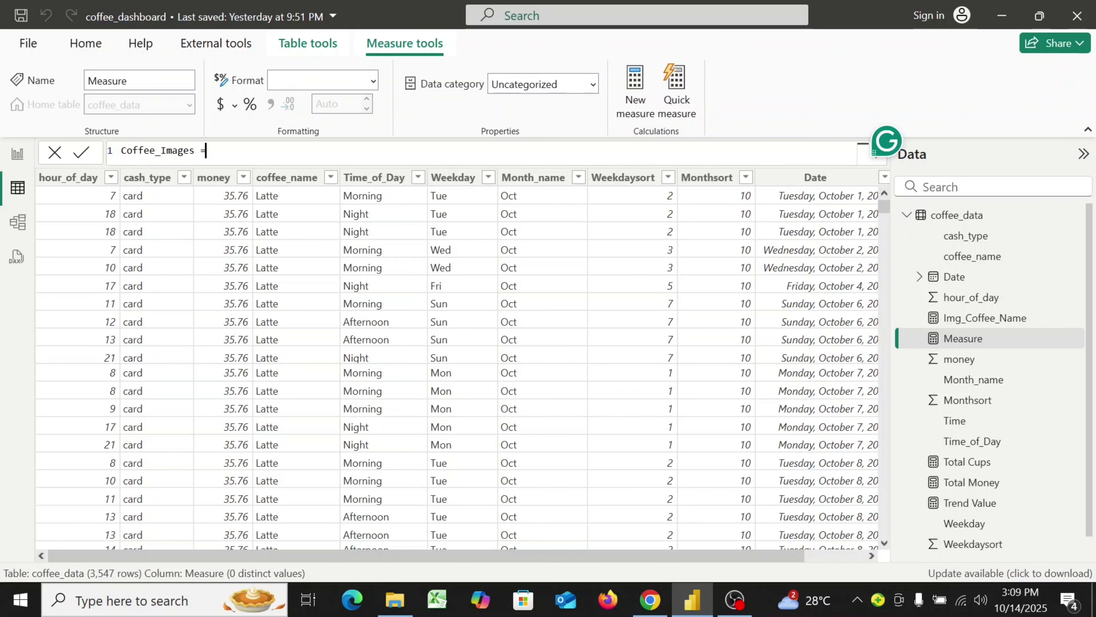
pyautogui.write(' =')
# - Start the Coffee_Images formula with a SWITCH function that evaluates MAX('coffee_data'[coffee_name])
pyautogui.hotkey('shift', 'Return')
pyautogui.write('swi')
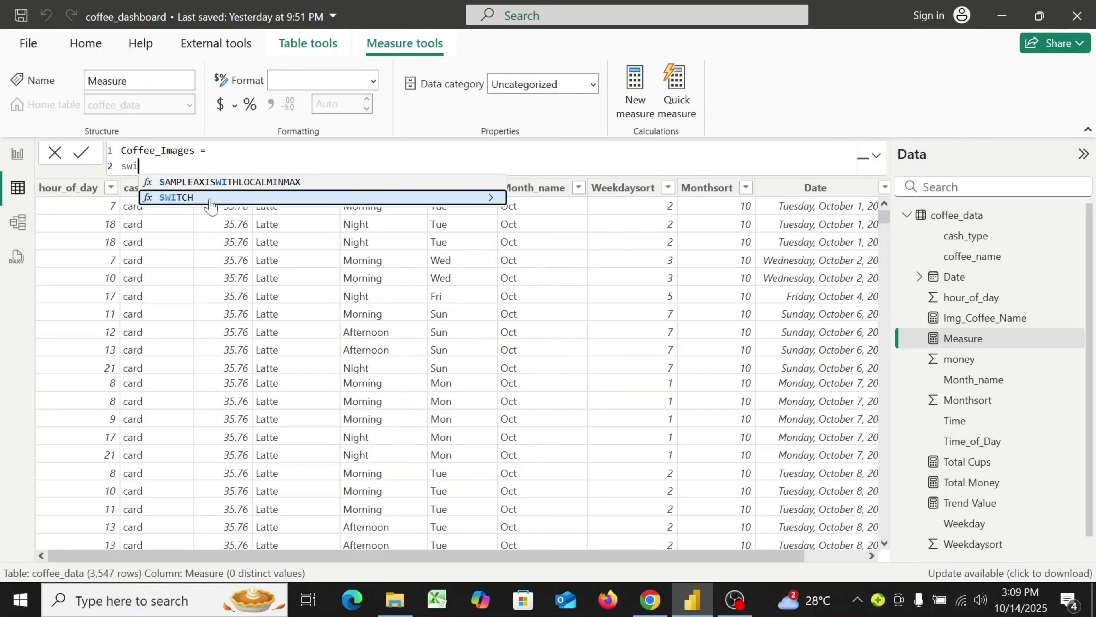
pyautogui.press('Tab')
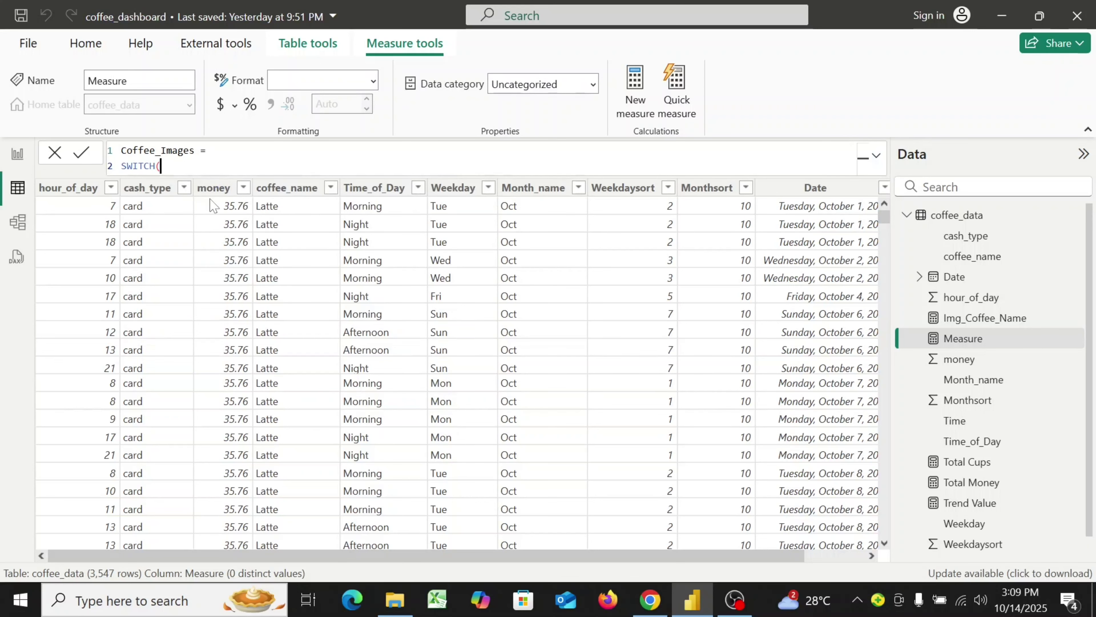
pyautogui.hotkey('shift', 'Return')
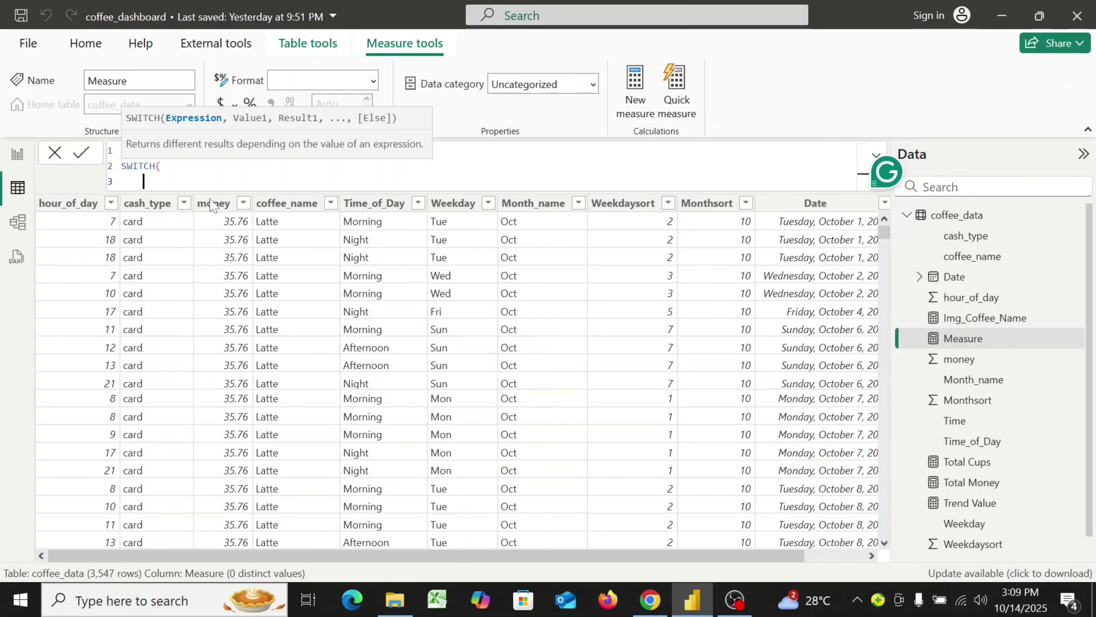
pyautogui.write('max')
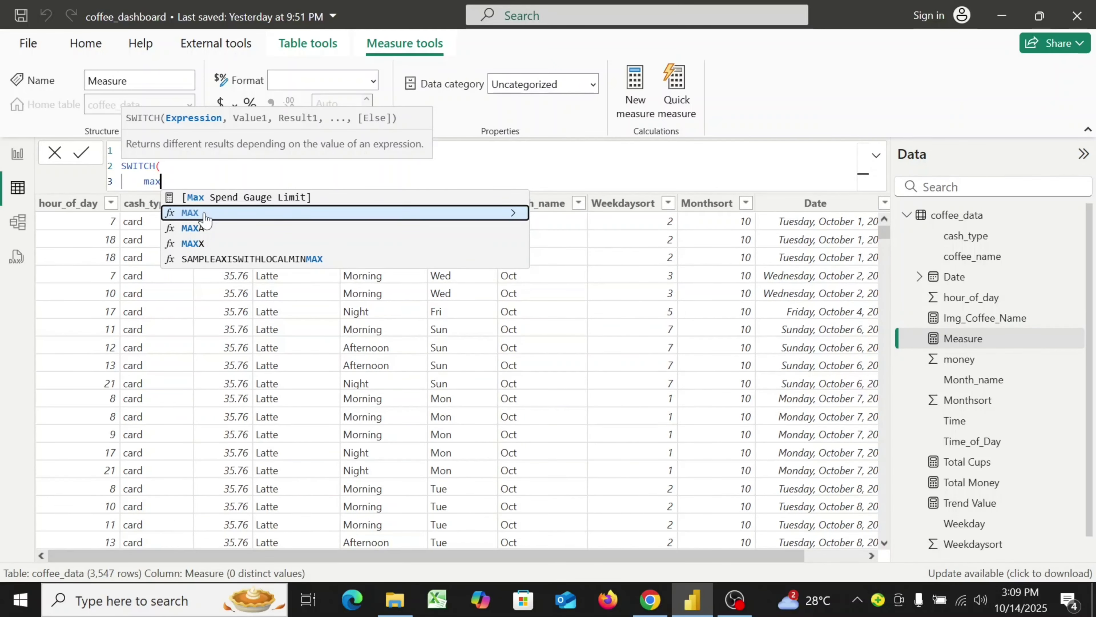
pyautogui.click(206, 219)
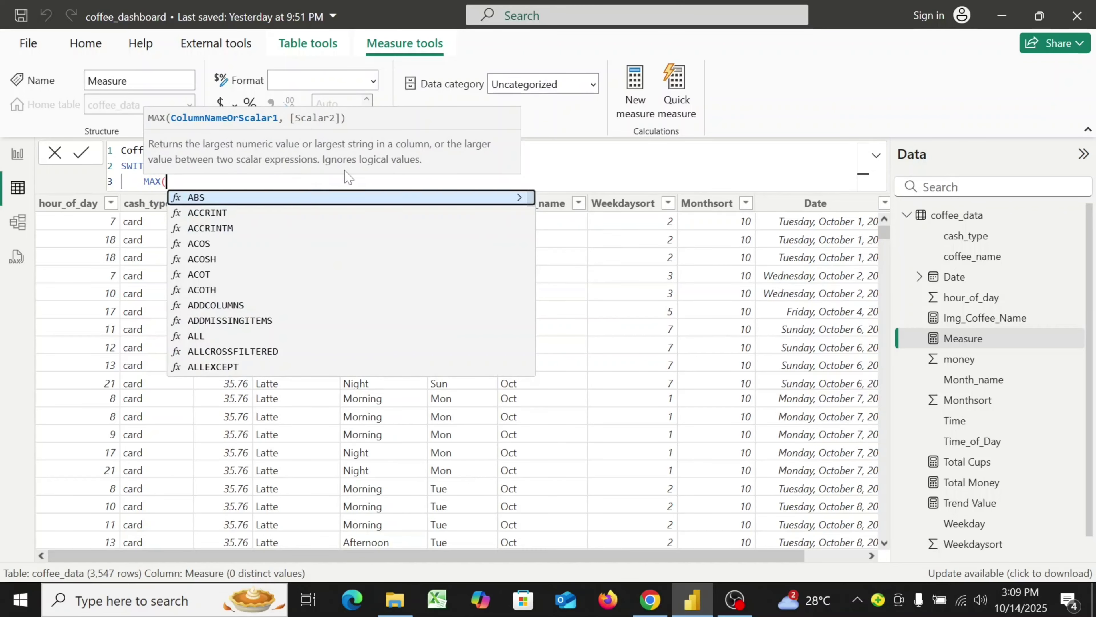
pyautogui.write("'")
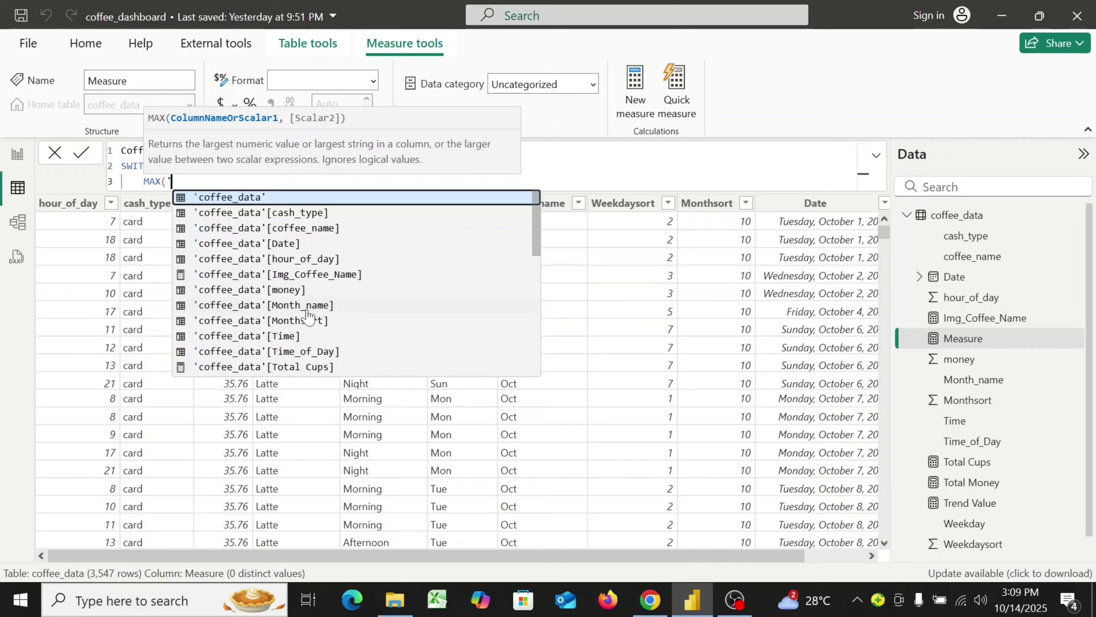
pyautogui.scroll(-1, 308, 317)
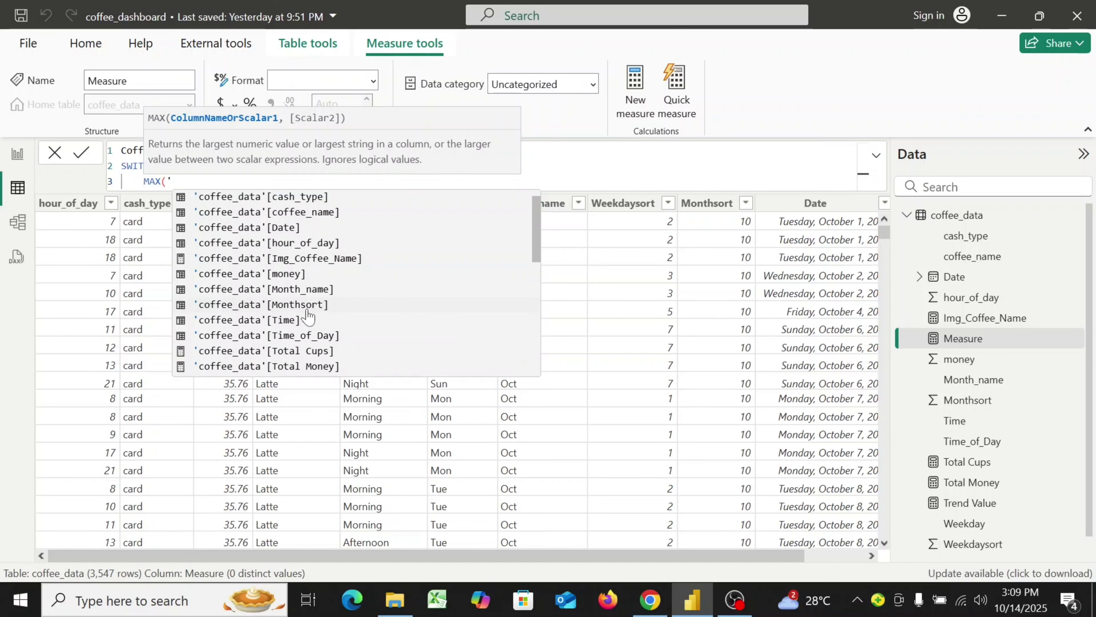
pyautogui.click(290, 214)
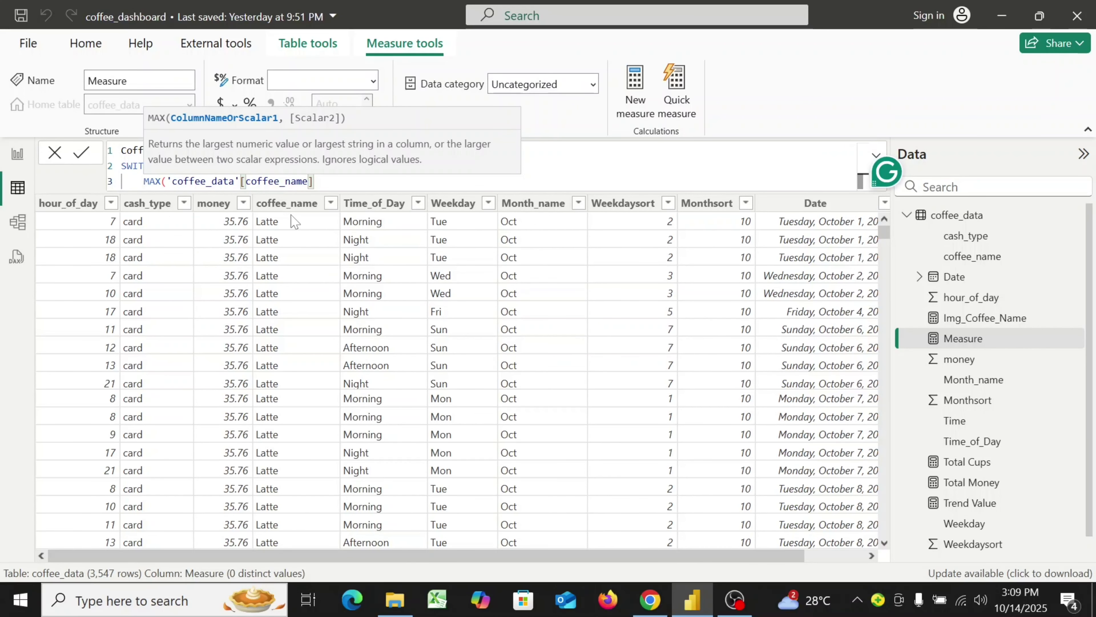
pyautogui.write(')')
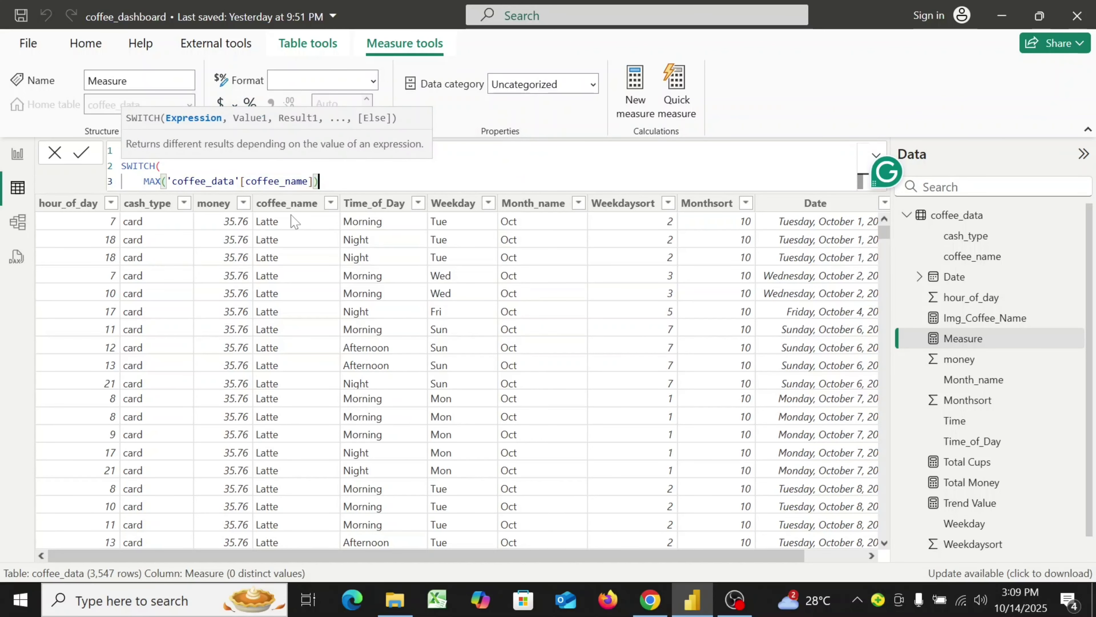
pyautogui.write(',')
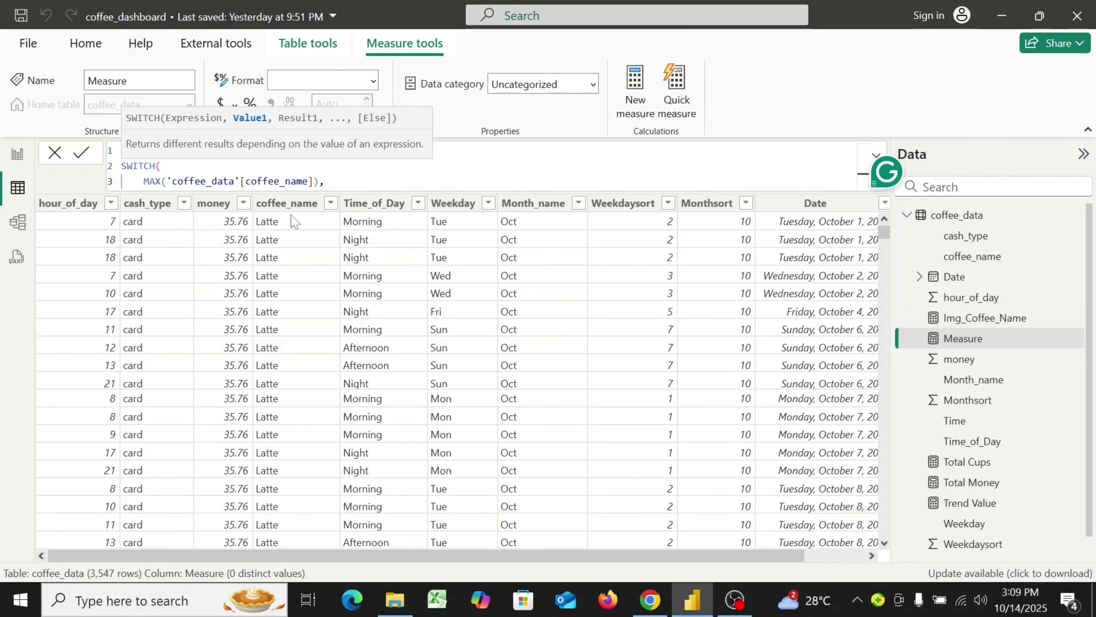
pyautogui.hotkey('shift', 'Return')
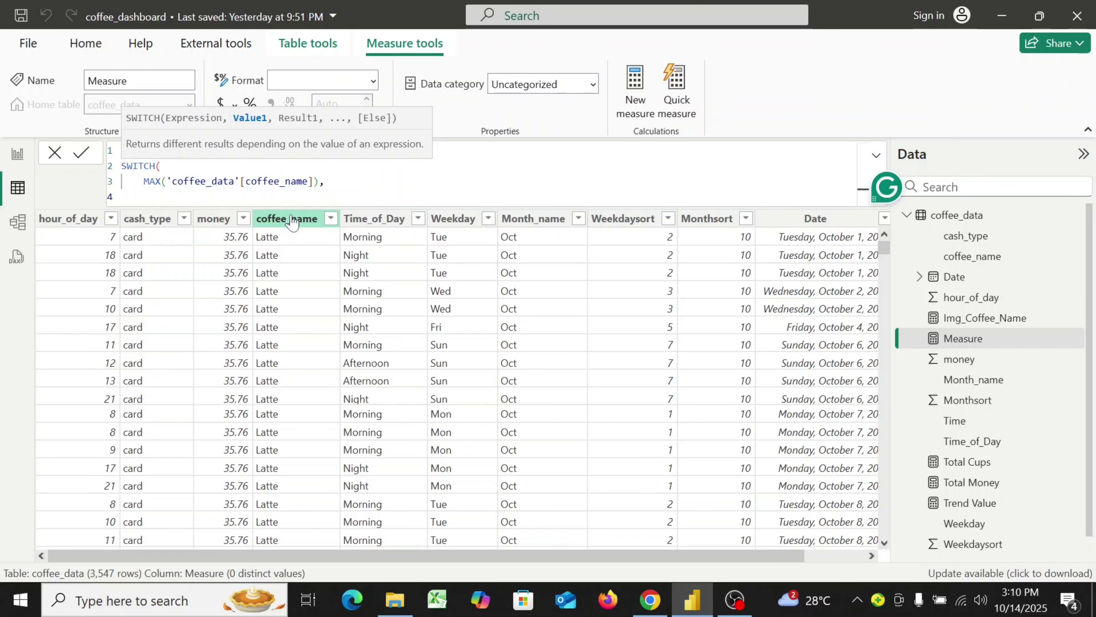
# - Add the first SWITCH case, returning "Americano.img" for the value "Americano"
pyautogui.write('"Am')
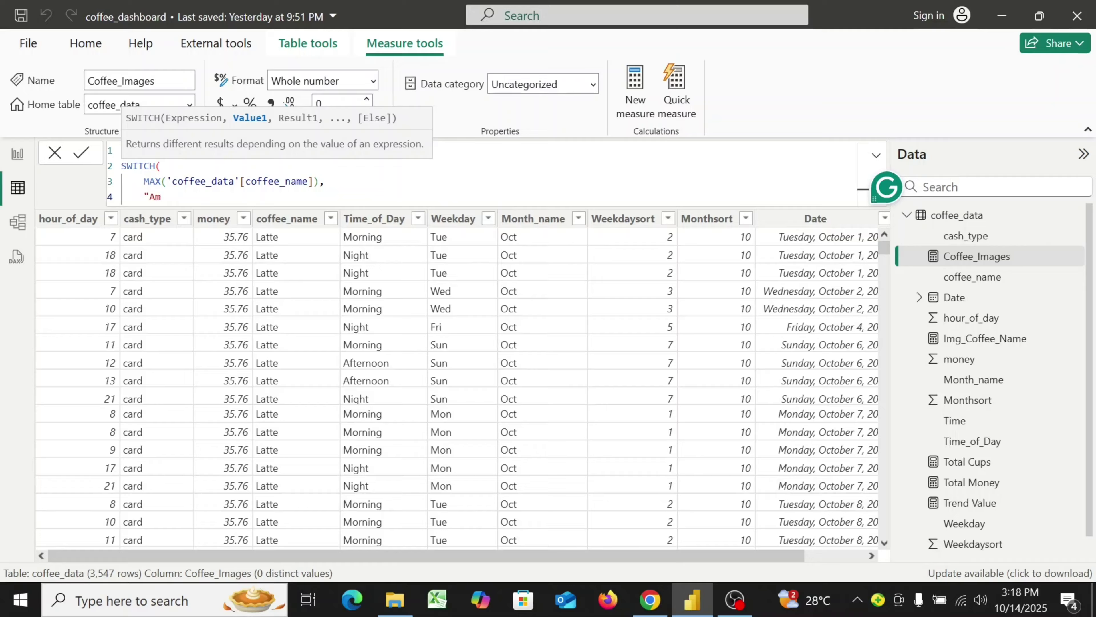
pyautogui.write('ericano",')
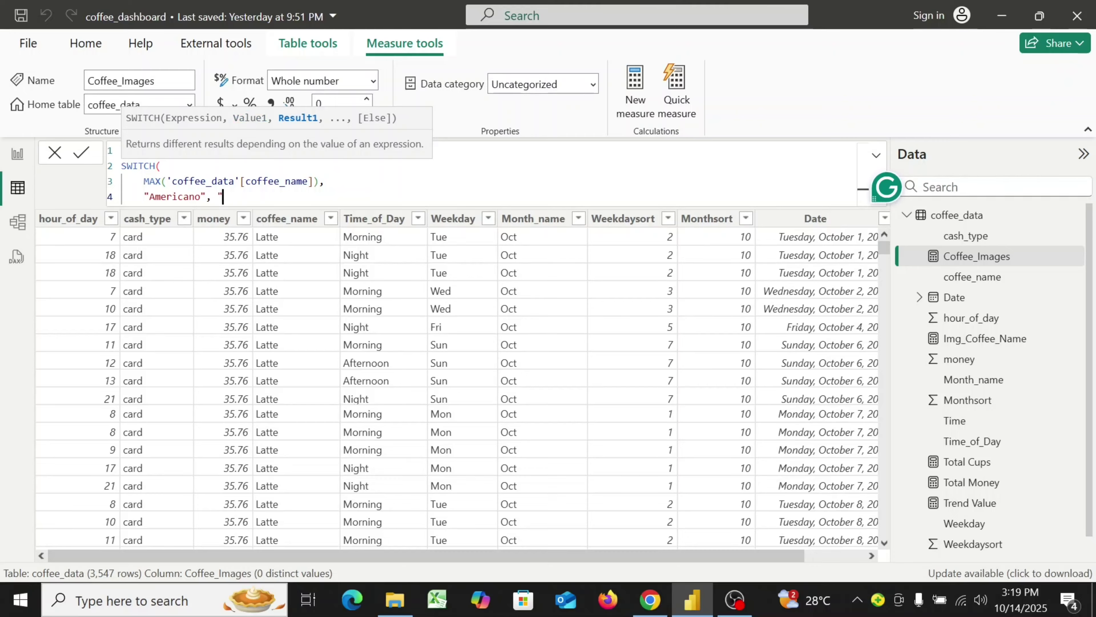
pyautogui.write(' "AMeri')
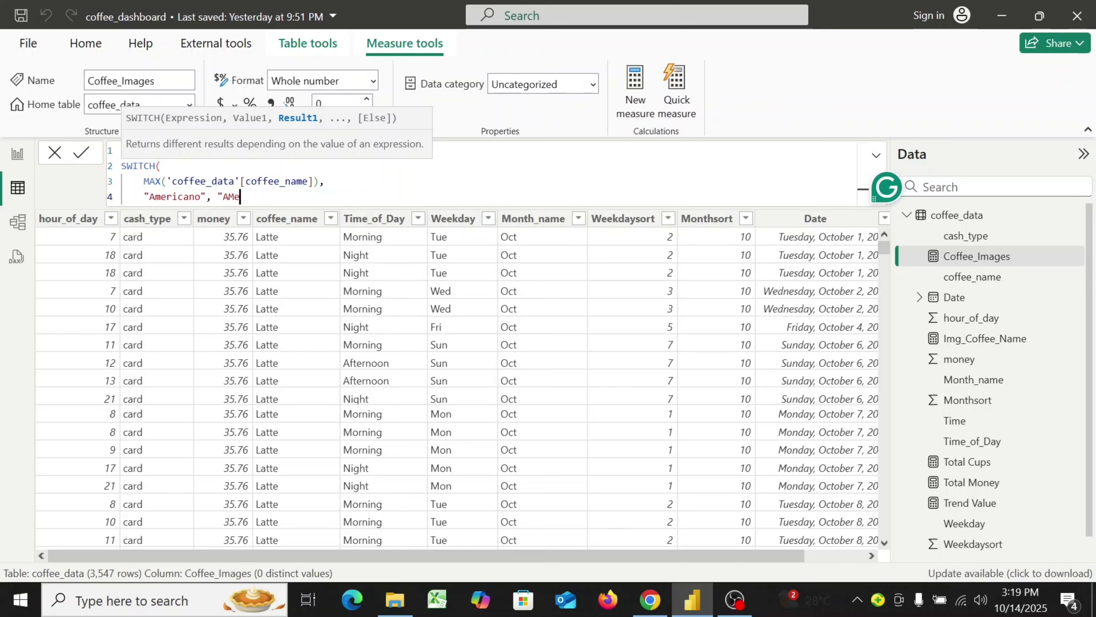
pyautogui.press('BackSpace')
pyautogui.press('BackSpace')
pyautogui.press('BackSpace')
pyautogui.press('BackSpace')
pyautogui.write('mericano')
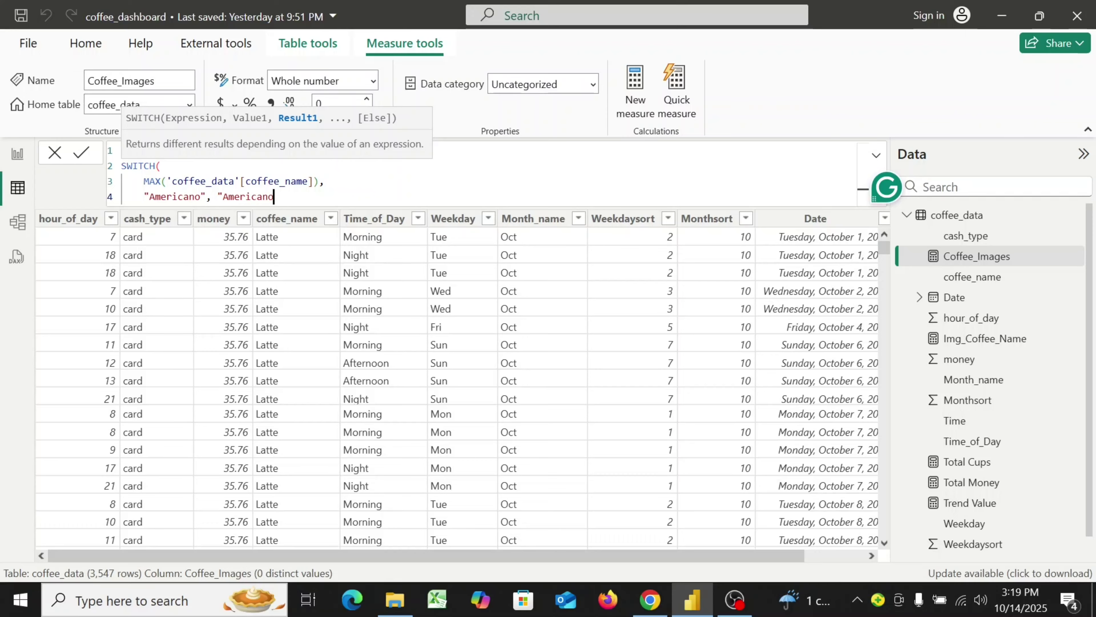
pyautogui.write('.')
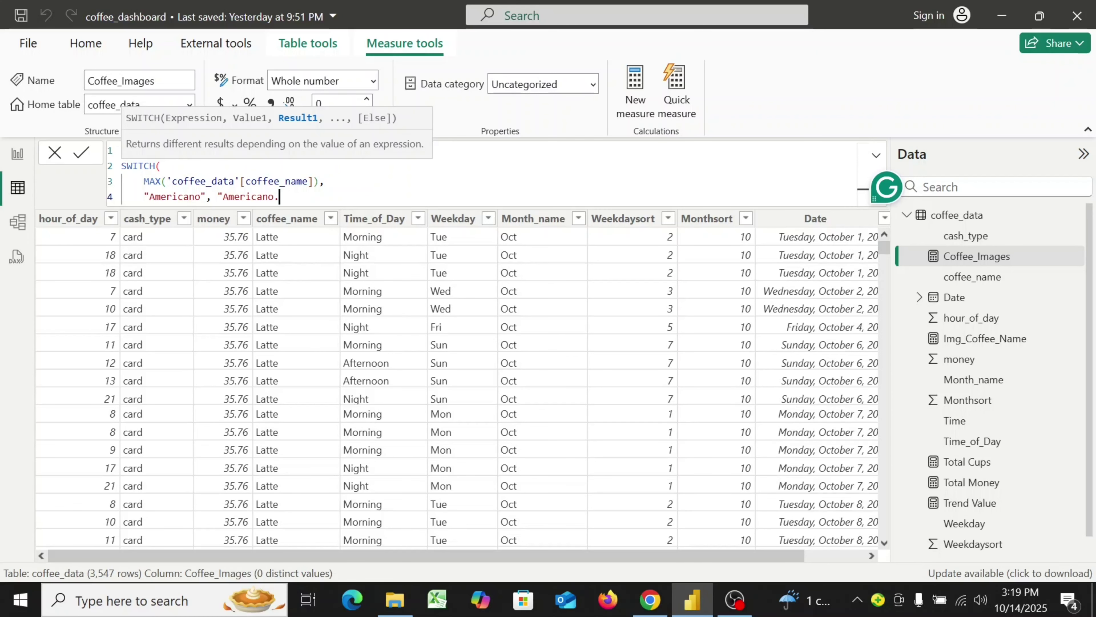
pyautogui.write('img",')
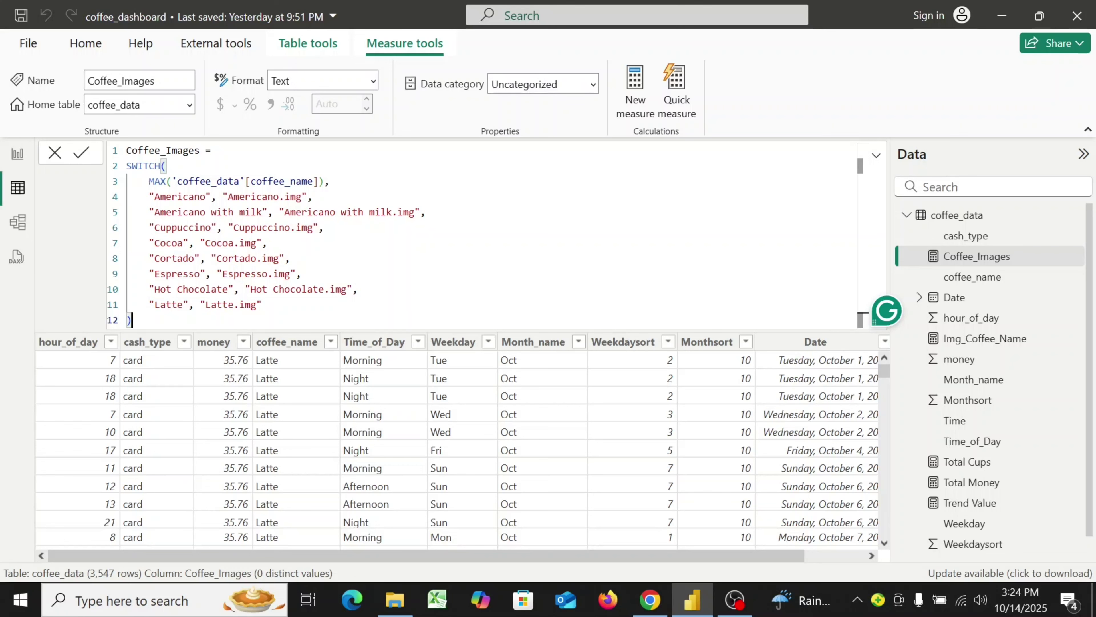
# - Copy the page URL of Americano with Milk.Img.png from the GitHub repository in Chrome and paste it over "Americano with milk.img" in the Power BI measure
pyautogui.click(647, 601)
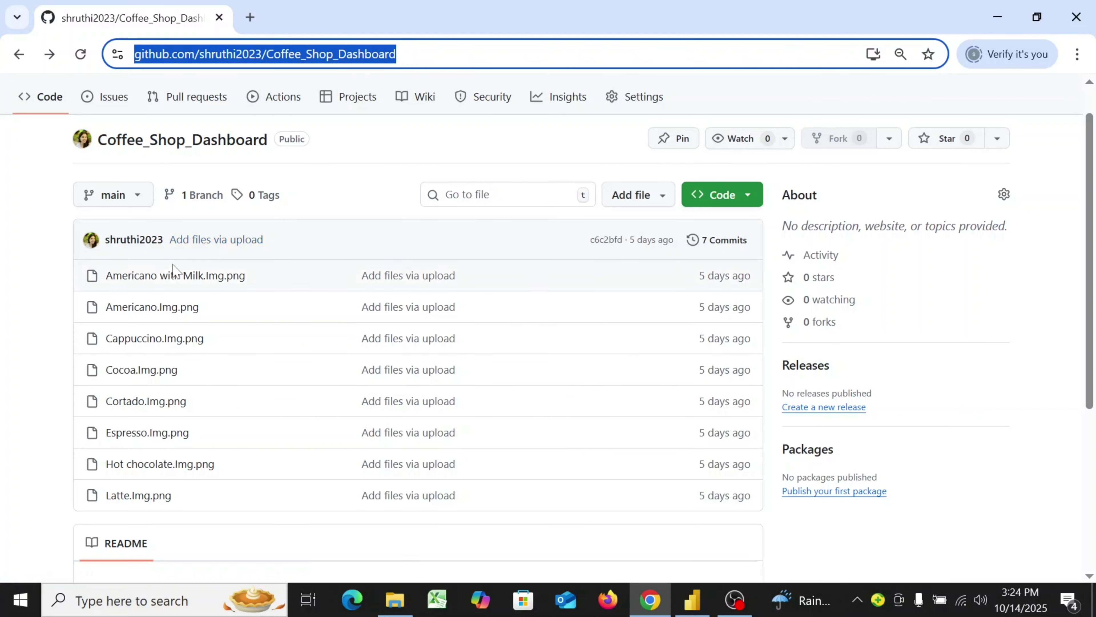
pyautogui.click(155, 277)
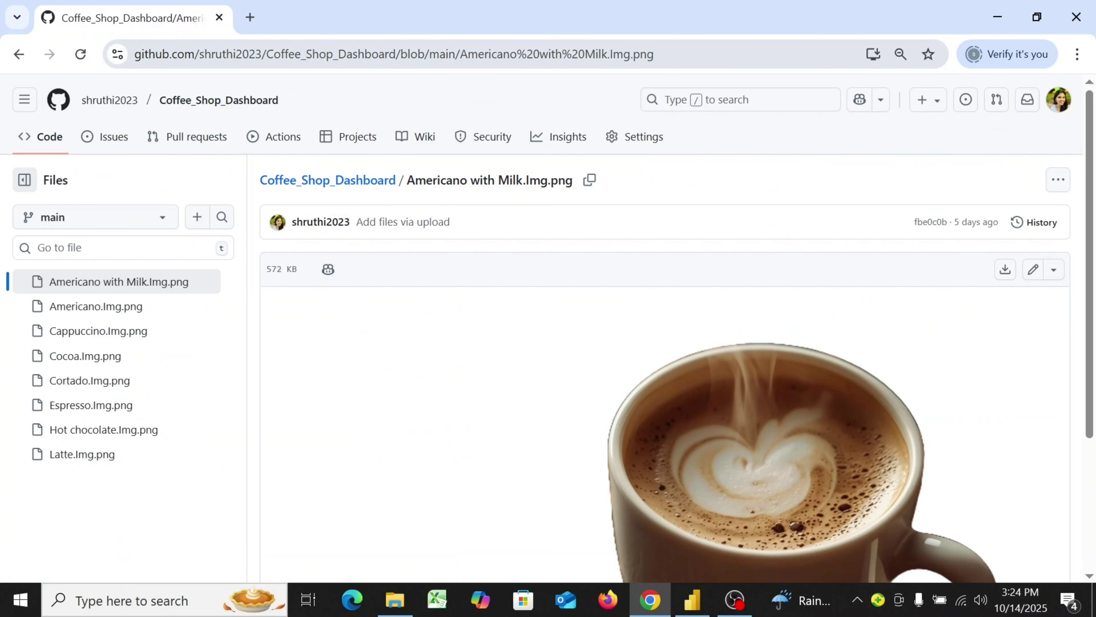
pyautogui.moveTo(654, 54); pyautogui.dragTo(133, 54)
pyautogui.hotkey('ctrl', 'c')
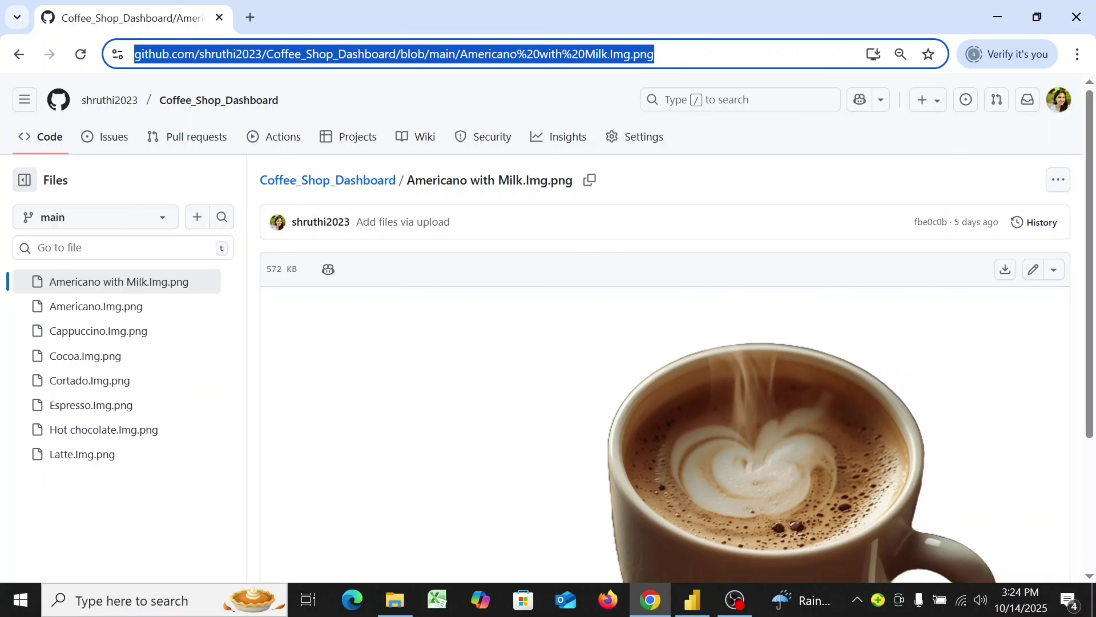
pyautogui.click(696, 599)
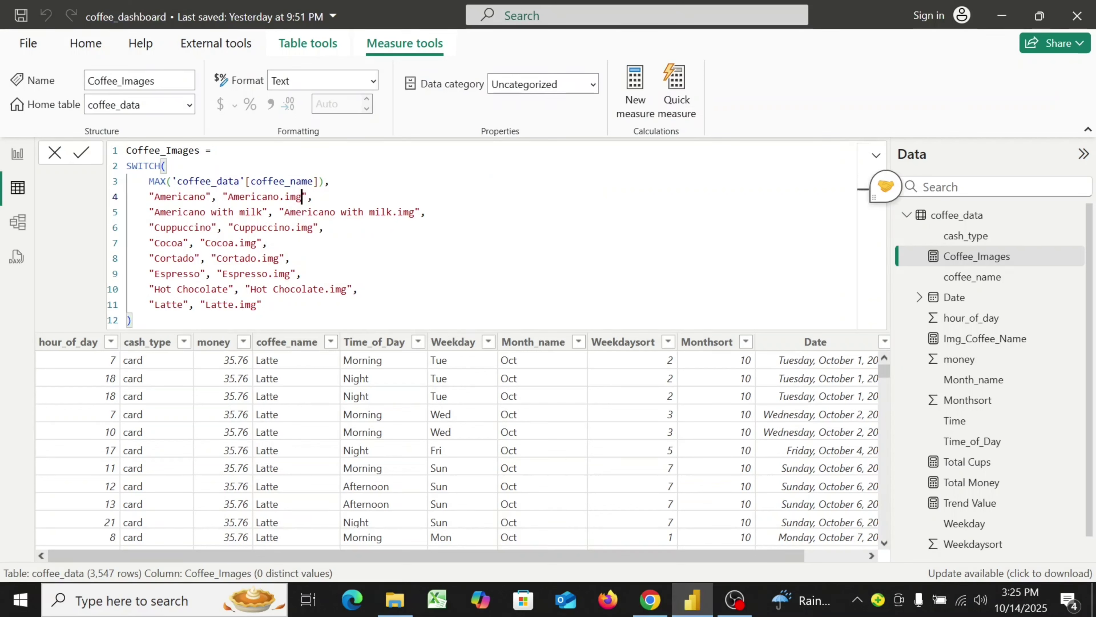
pyautogui.moveTo(284, 211); pyautogui.dragTo(415, 212)
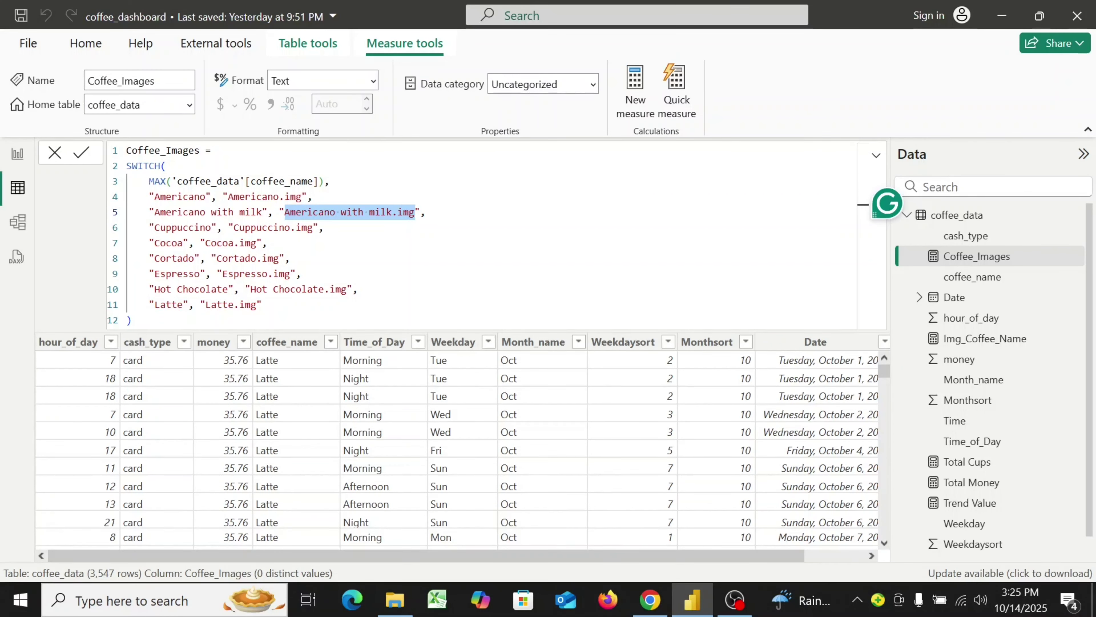
pyautogui.hotkey('ctrl', 'v')
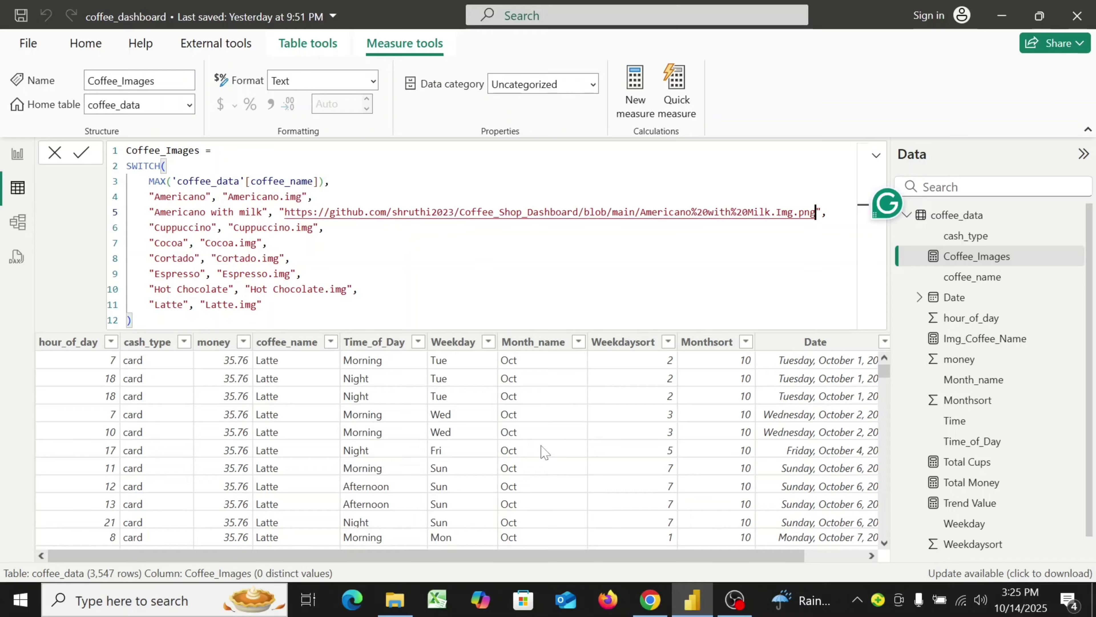
# - Copy the page URL of Americano.Img.png from the GitHub repository in Chrome and paste it over "Americano.img" in the Power BI measure
pyautogui.click(659, 588)
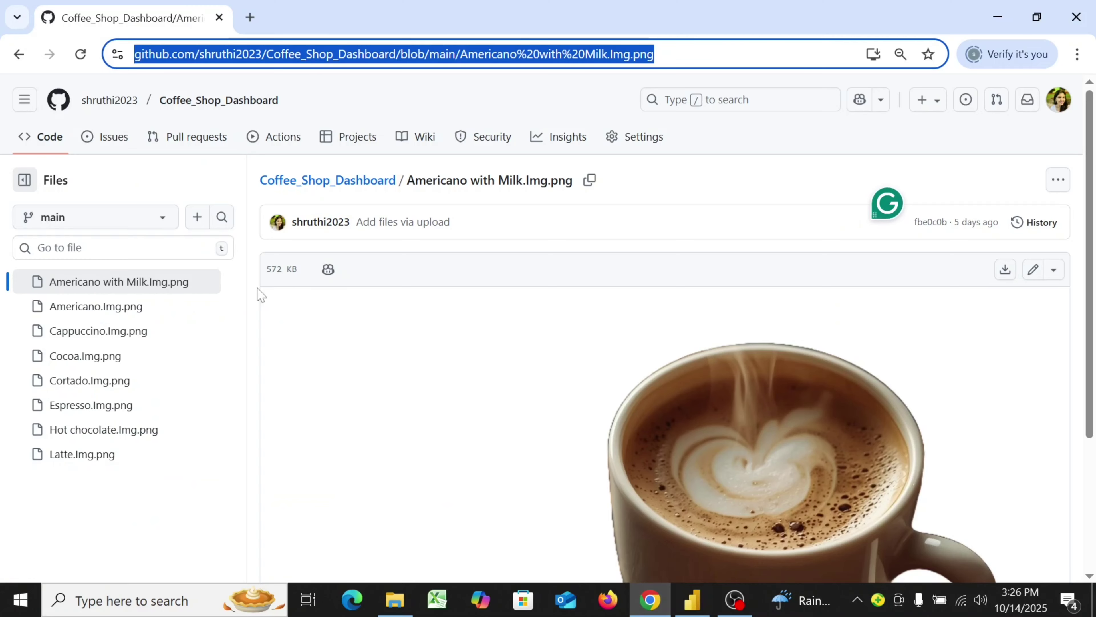
pyautogui.click(121, 311)
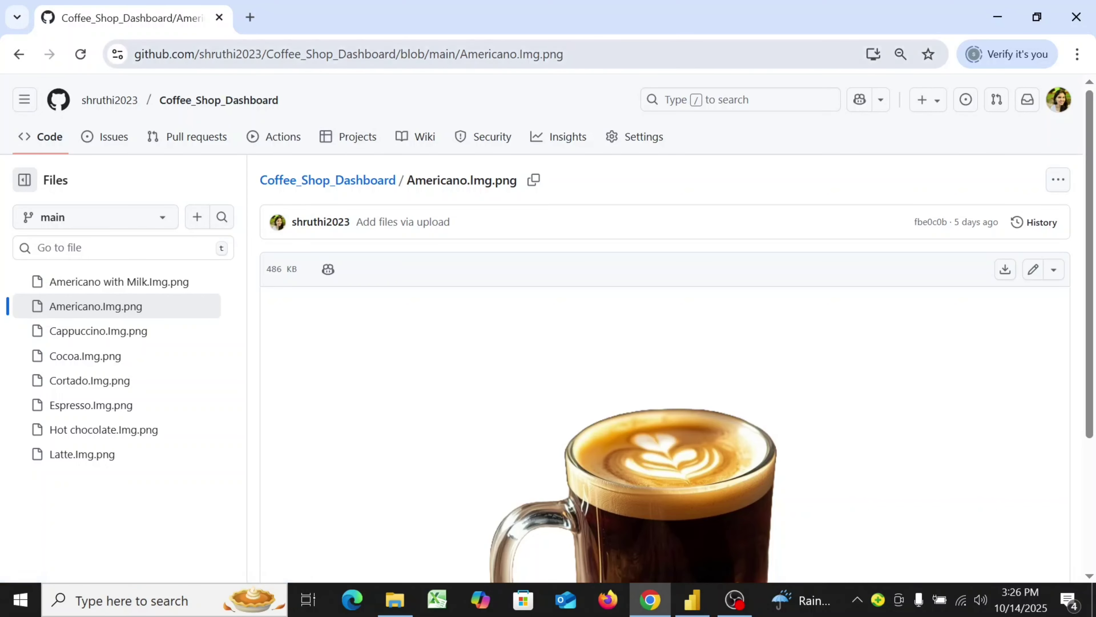
pyautogui.click(479, 54)
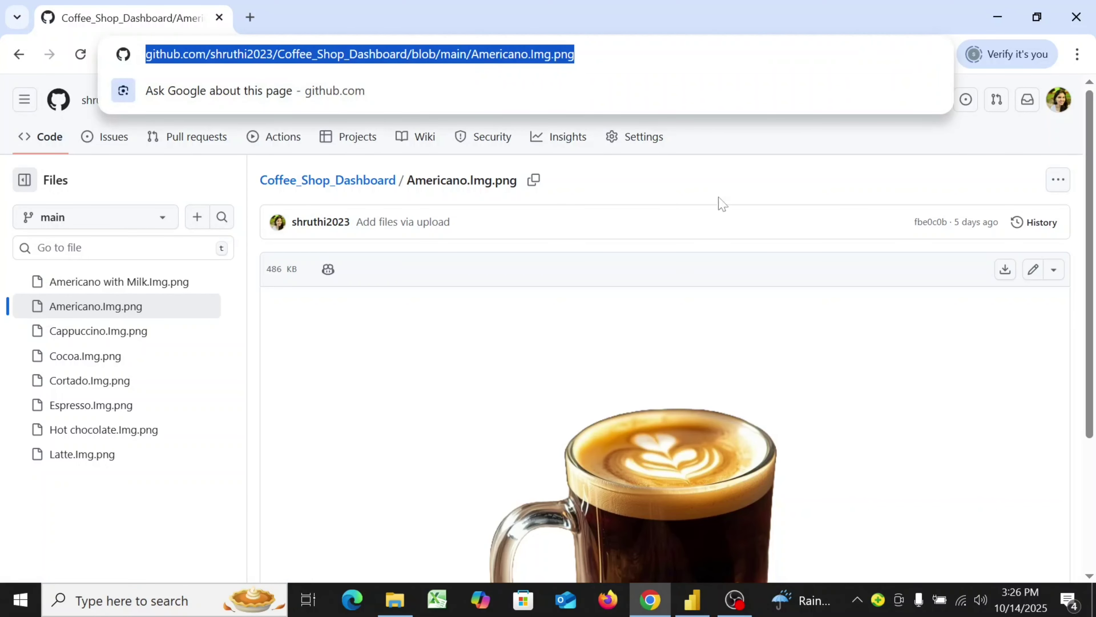
pyautogui.click(691, 601)
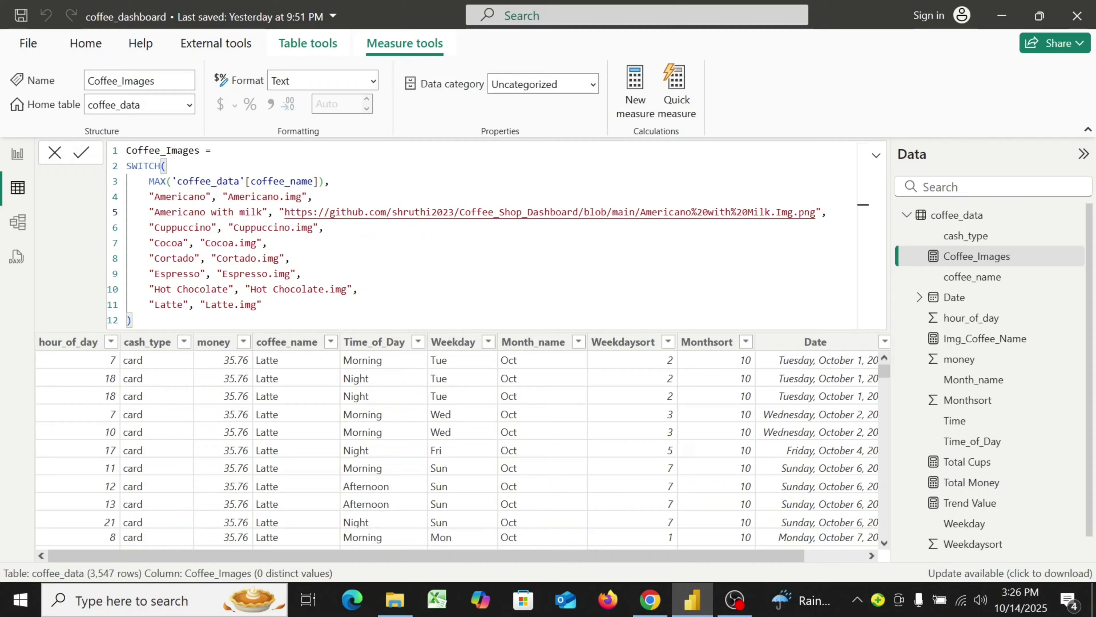
pyautogui.click(228, 197)
pyautogui.moveTo(227, 197); pyautogui.dragTo(301, 197)
pyautogui.hotkey('ctrl', 'v')
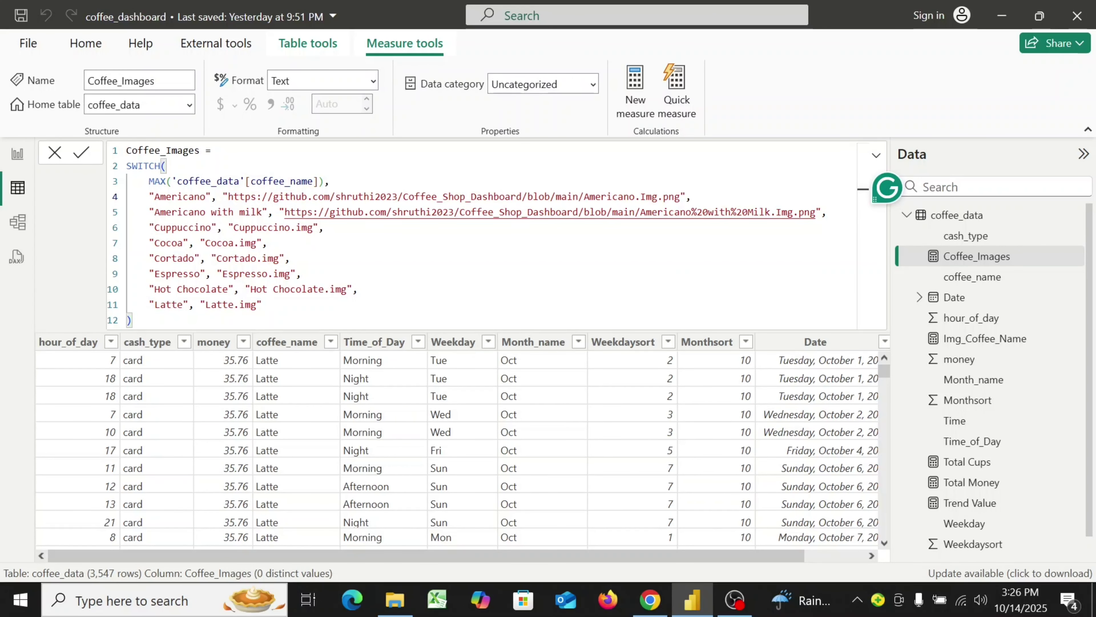
pyautogui.moveTo(680, 196); pyautogui.dragTo(228, 196)
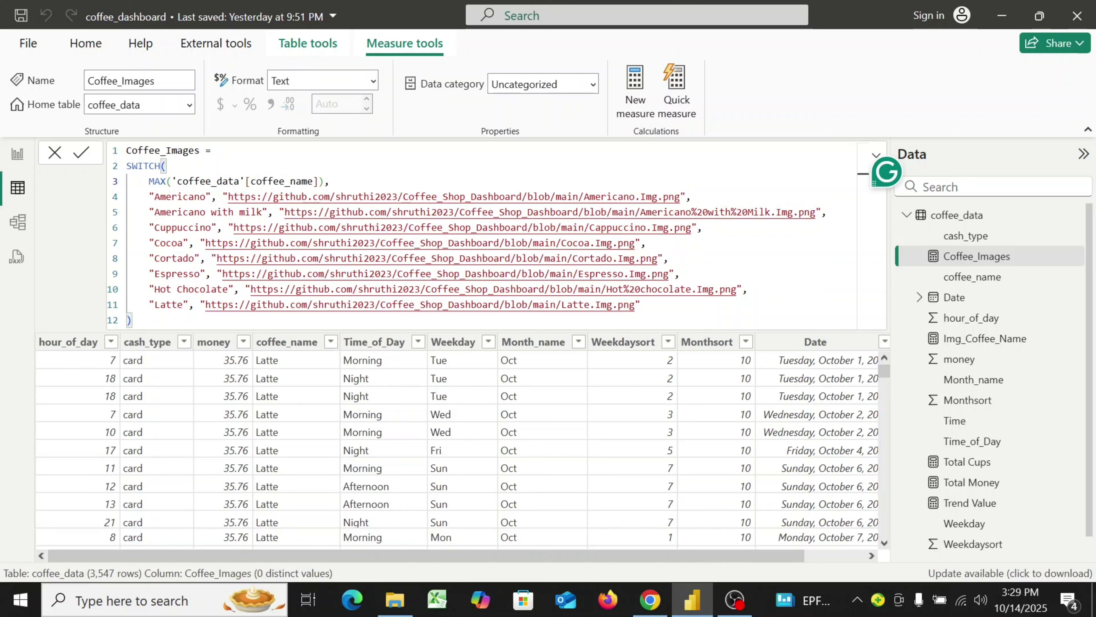
# - Replace github.com with raw.githubusercontent.com in the Americano image URL of the Coffee_Images measure
pyautogui.moveTo(274, 196); pyautogui.dragTo(330, 197)
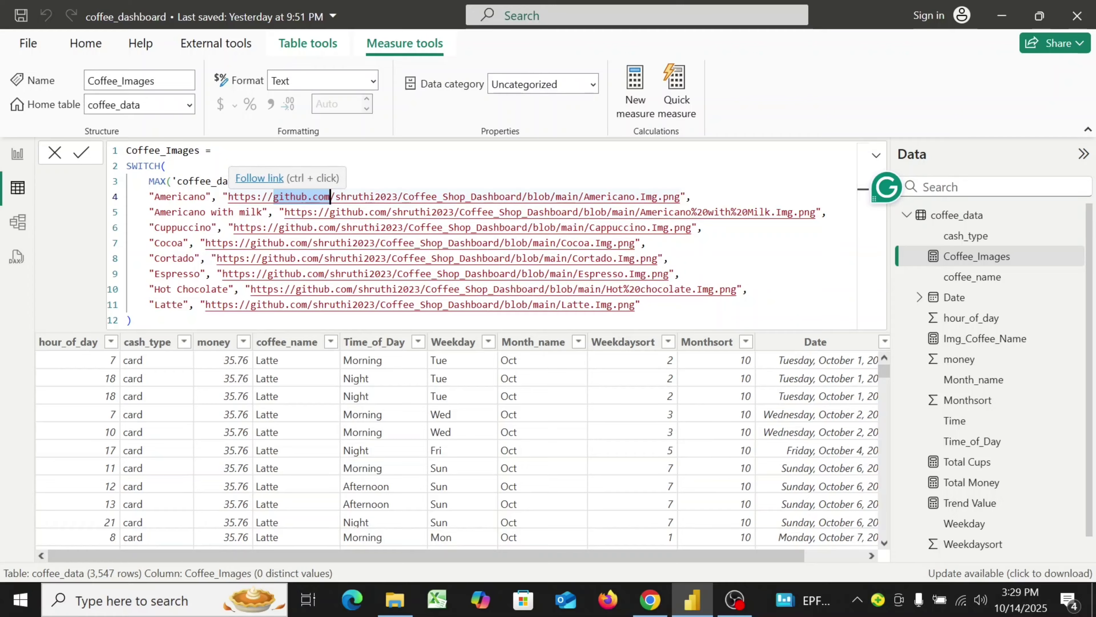
pyautogui.write('ra')
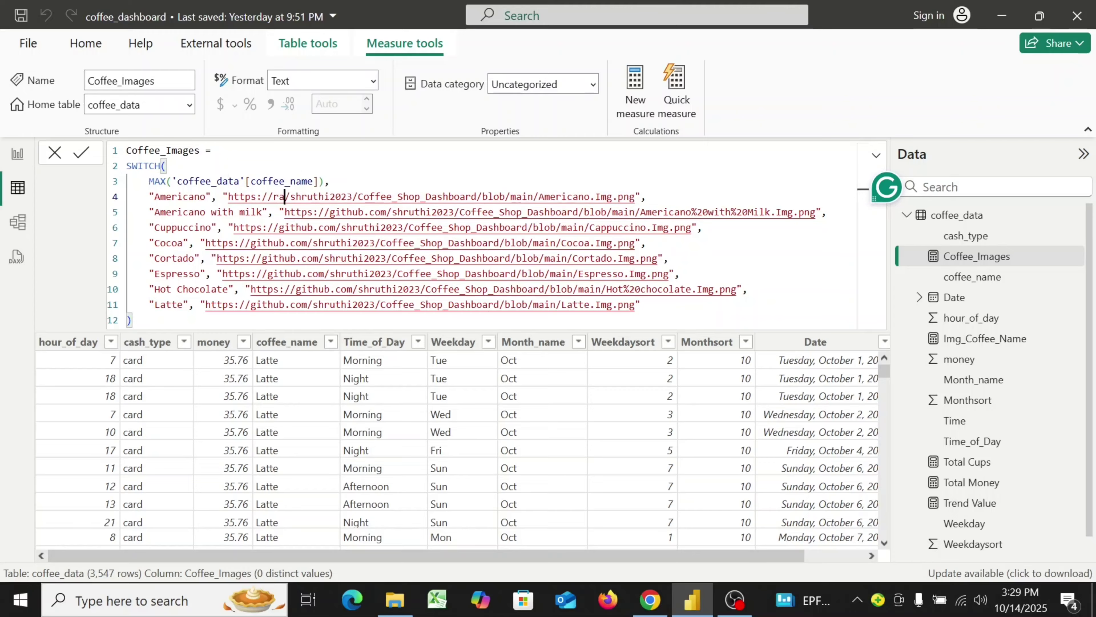
pyautogui.write('w')
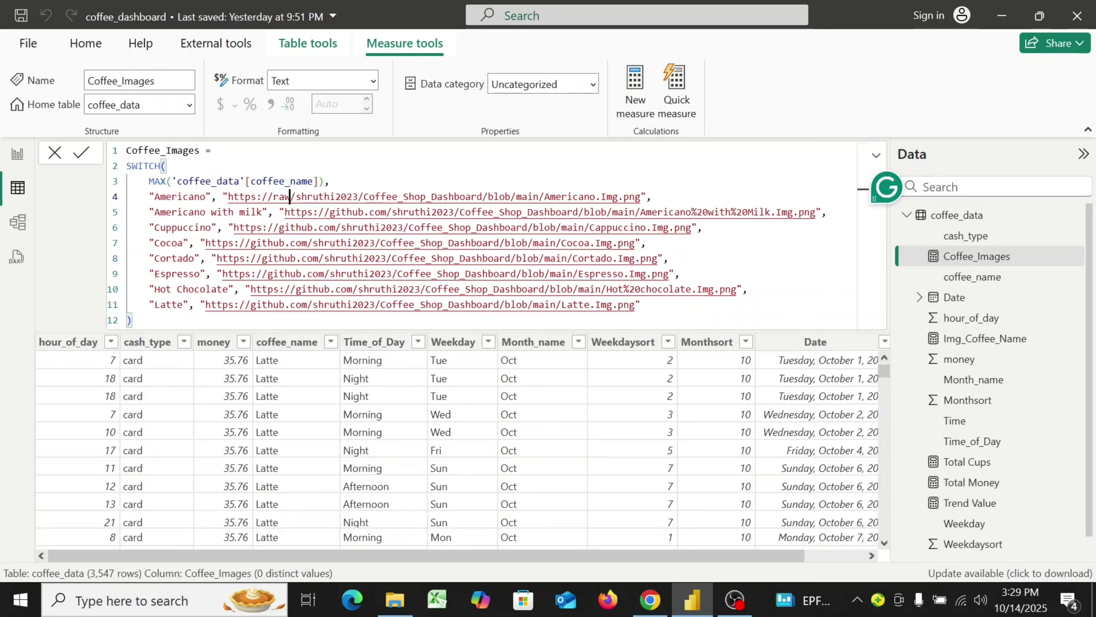
pyautogui.write('.')
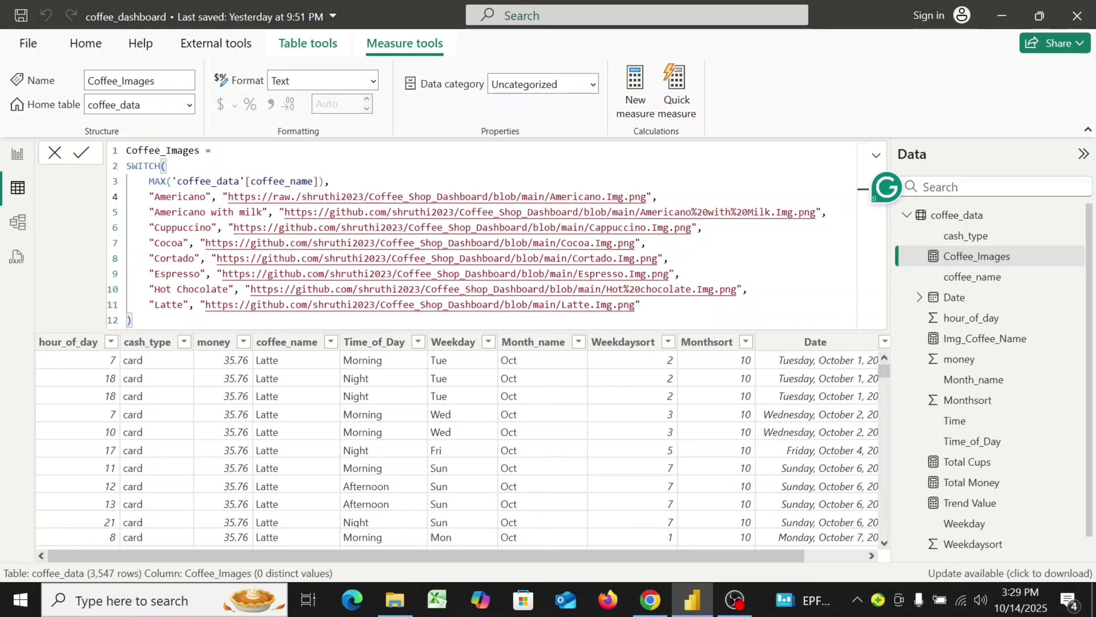
pyautogui.write('git')
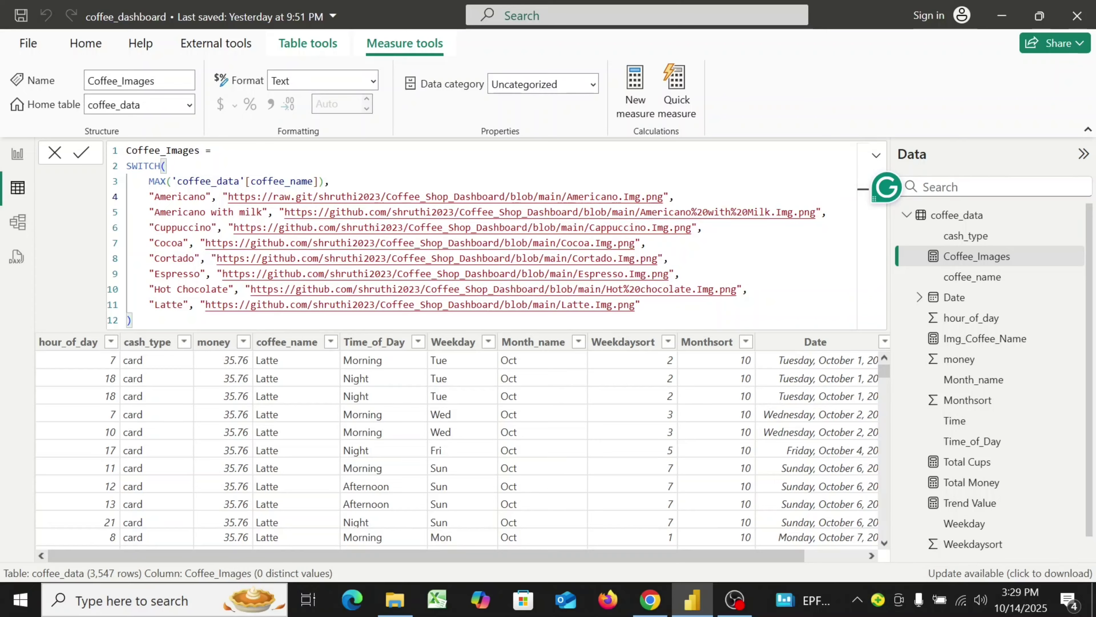
pyautogui.write('hub')
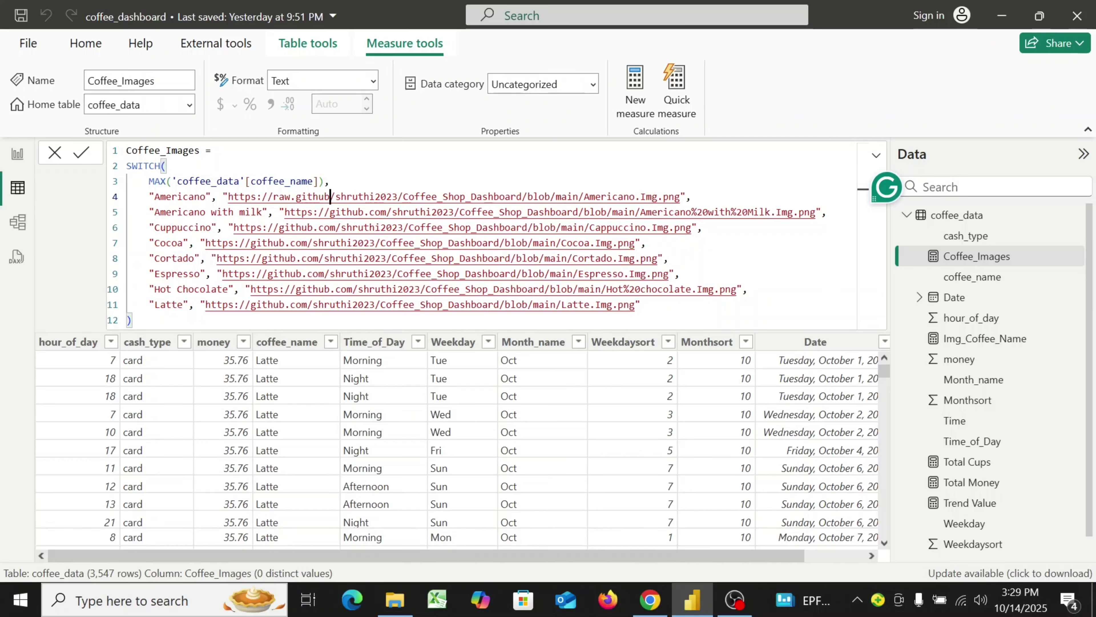
pyautogui.write('user')
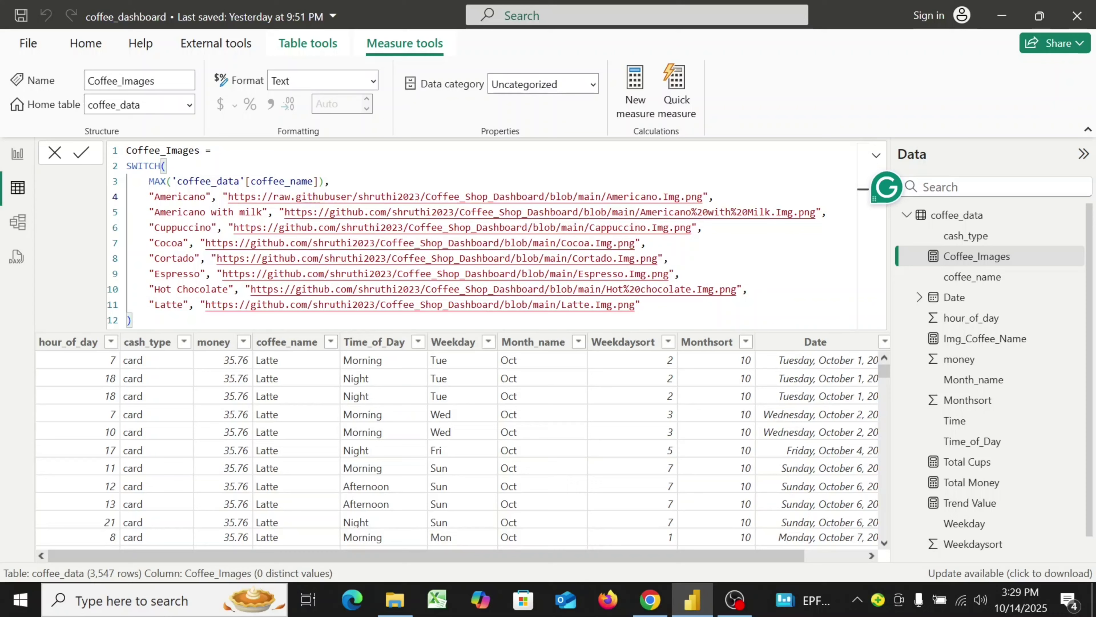
pyautogui.write('conte')
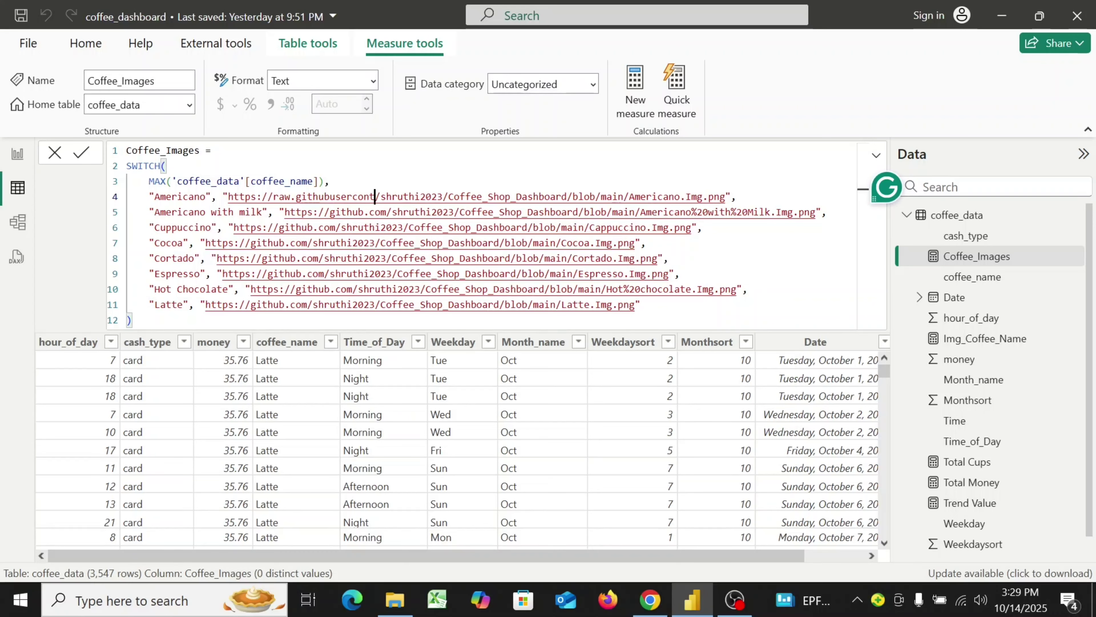
pyautogui.write('nt')
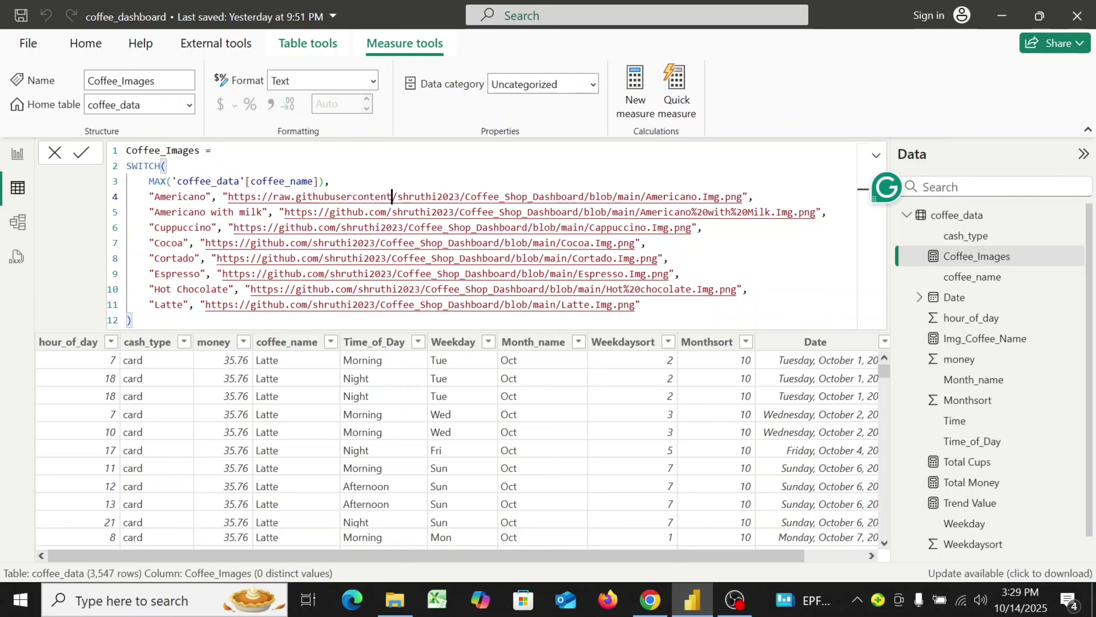
pyautogui.write('.com')
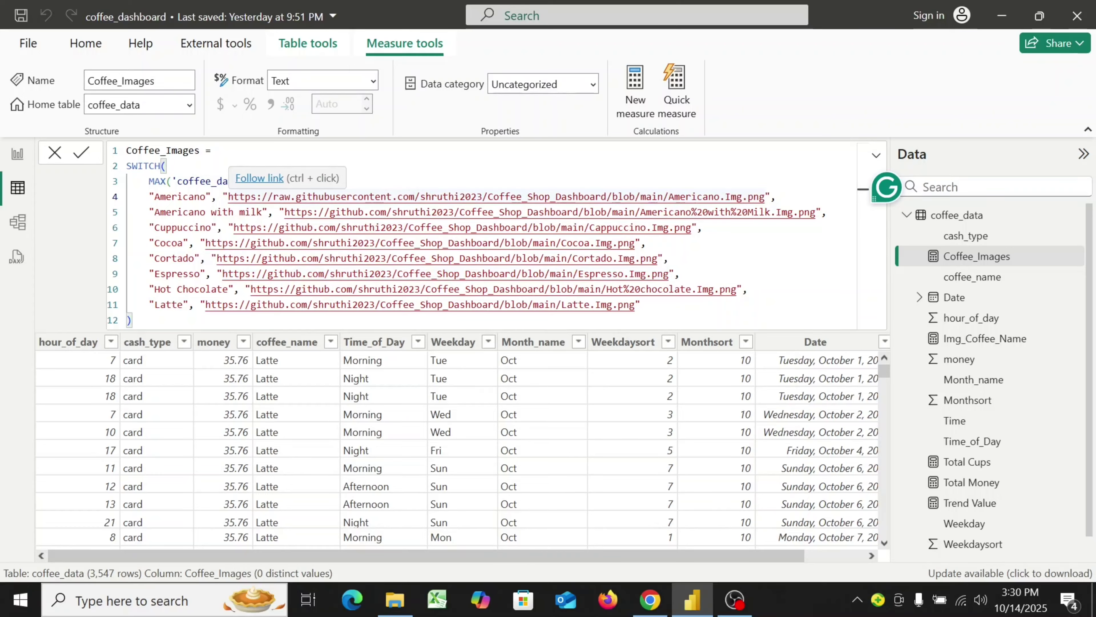
# - Copy raw.githubusercontent.com from the Americano URL over github.com in the Americano with milk URL, and select github.com in the Cappuccino URL
pyautogui.moveTo(273, 197); pyautogui.dragTo(414, 197)
pyautogui.hotkey('ctrl', 'c')
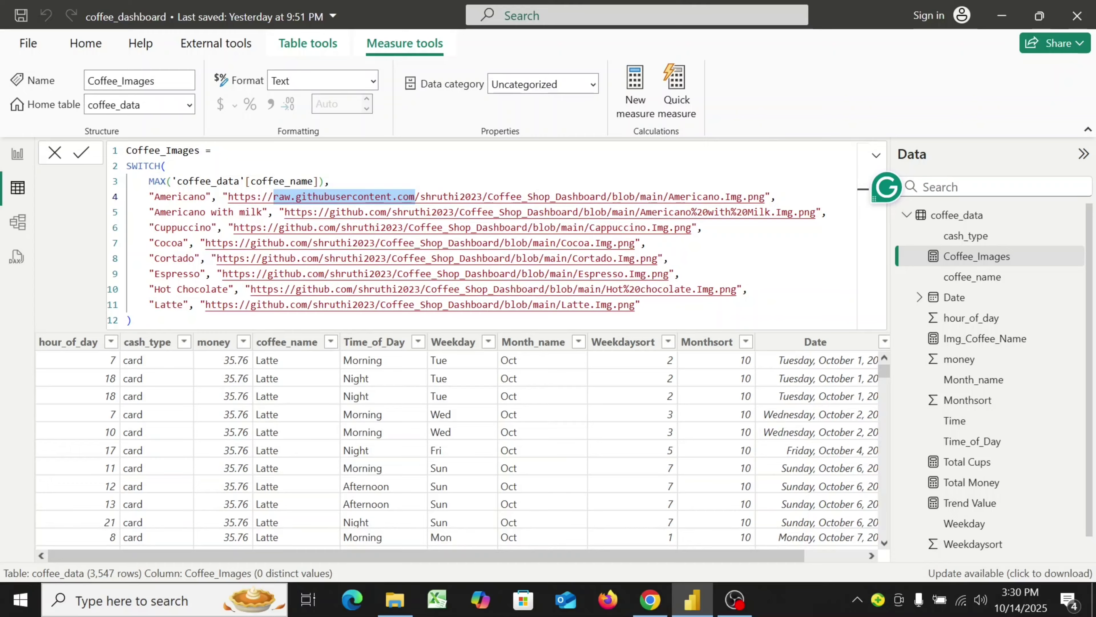
pyautogui.moveTo(330, 212); pyautogui.dragTo(385, 212)
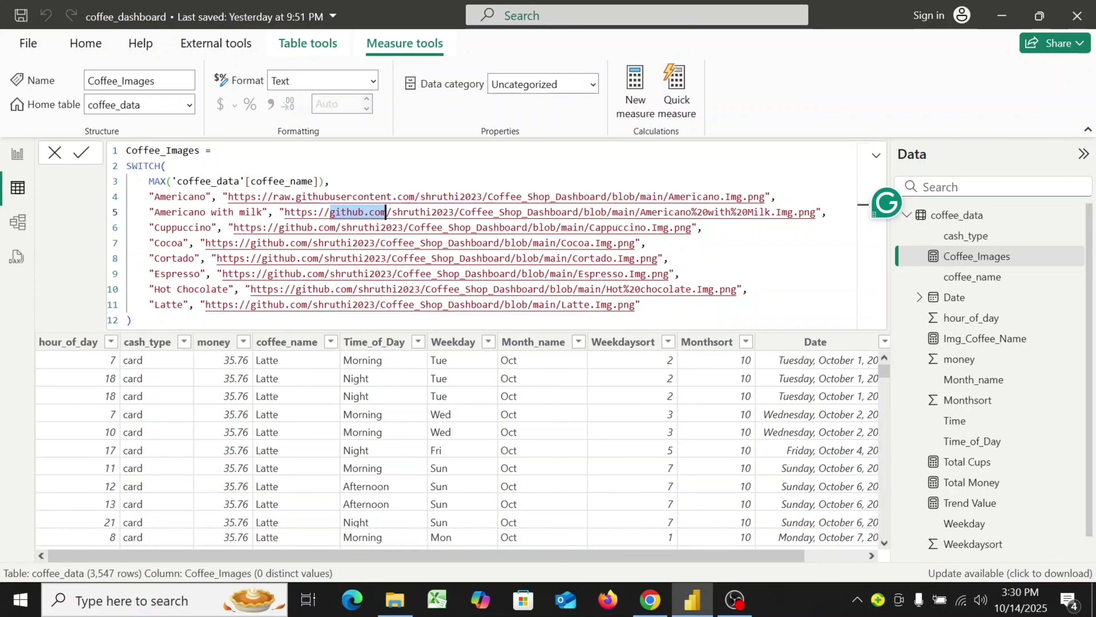
pyautogui.hotkey('ctrl', 'v')
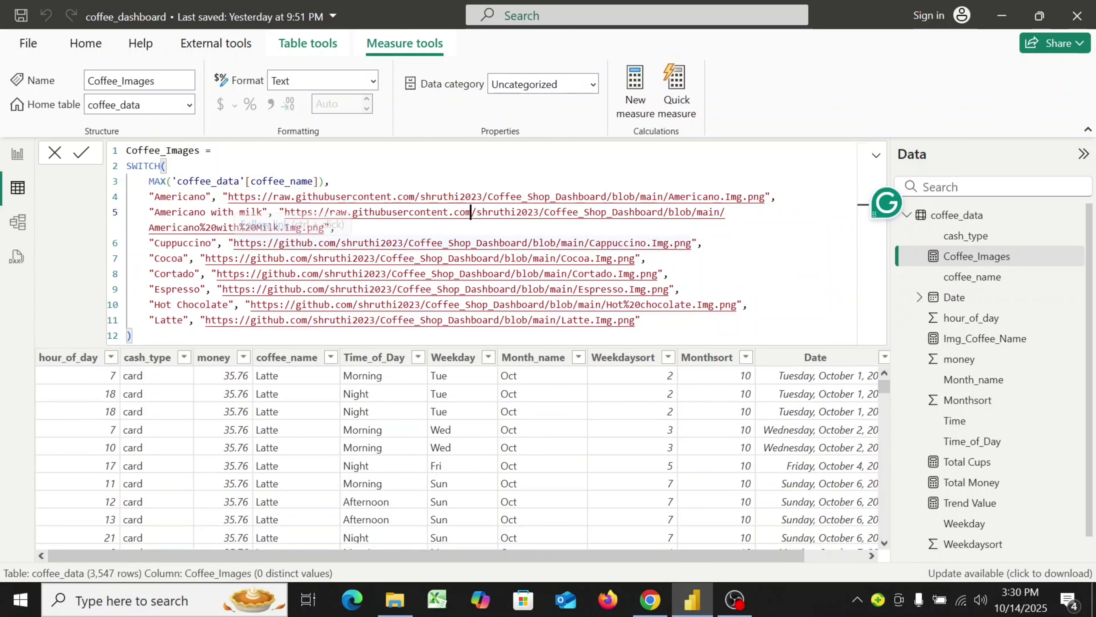
pyautogui.moveTo(279, 242); pyautogui.dragTo(330, 242)
pyautogui.moveTo(331, 243); pyautogui.dragTo(337, 242)
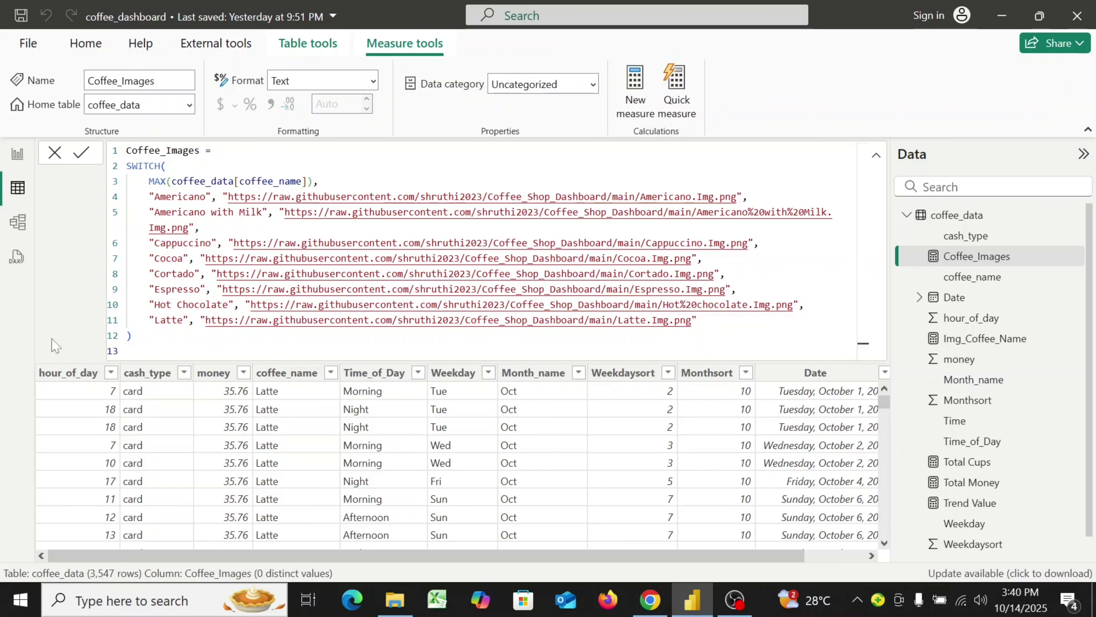
# - Add a button slicer to the dashboard report page with coffee_name as its field
pyautogui.click(17, 156)
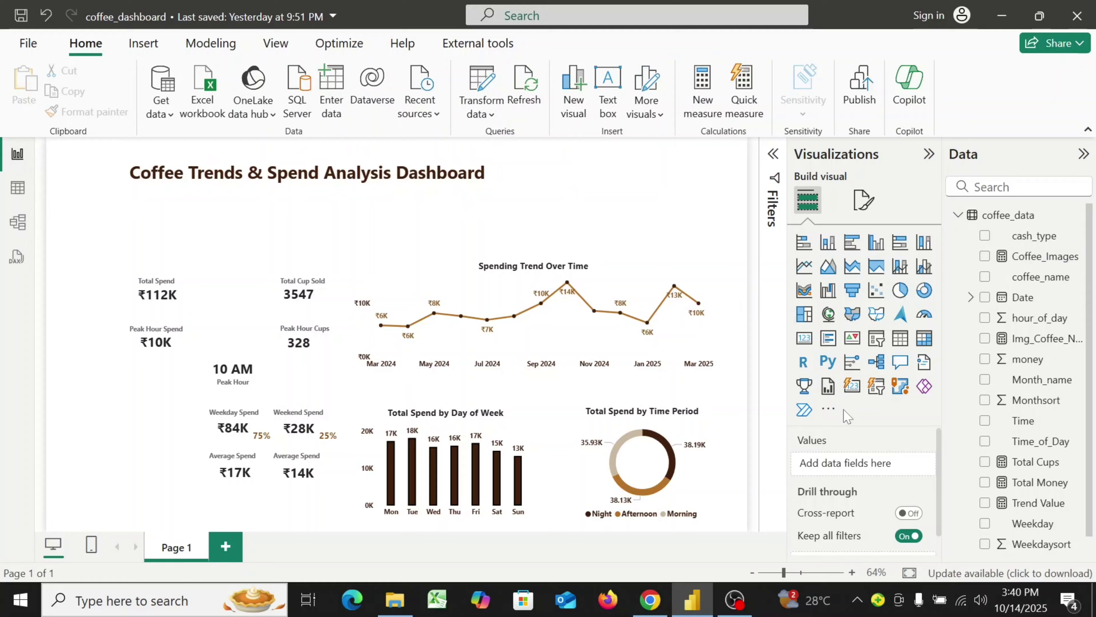
pyautogui.click(877, 389)
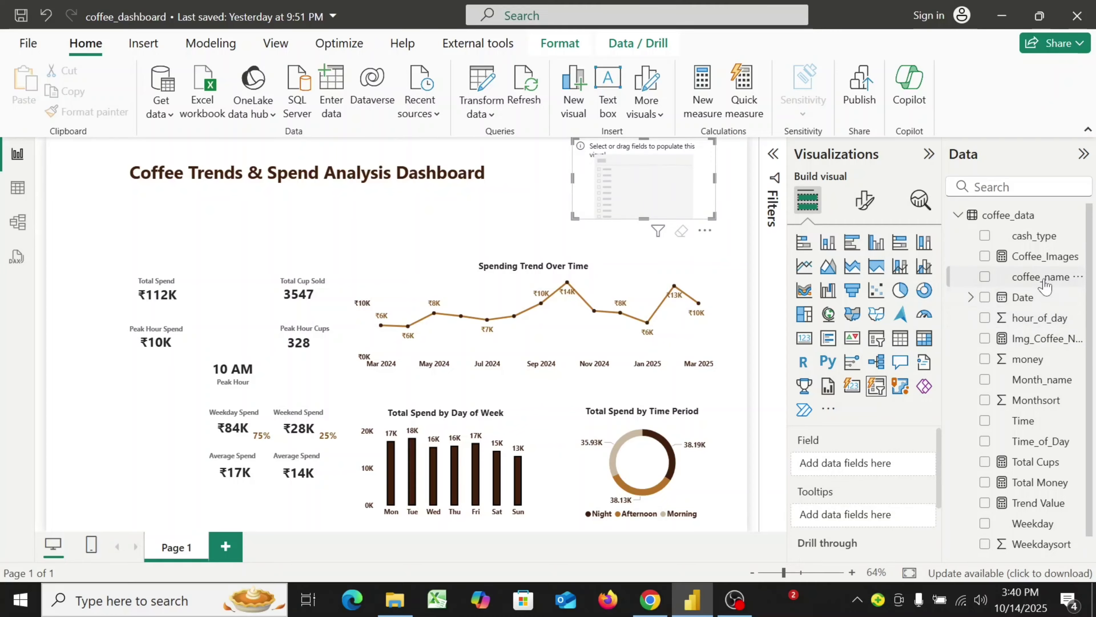
pyautogui.moveTo(1045, 285); pyautogui.dragTo(873, 470)
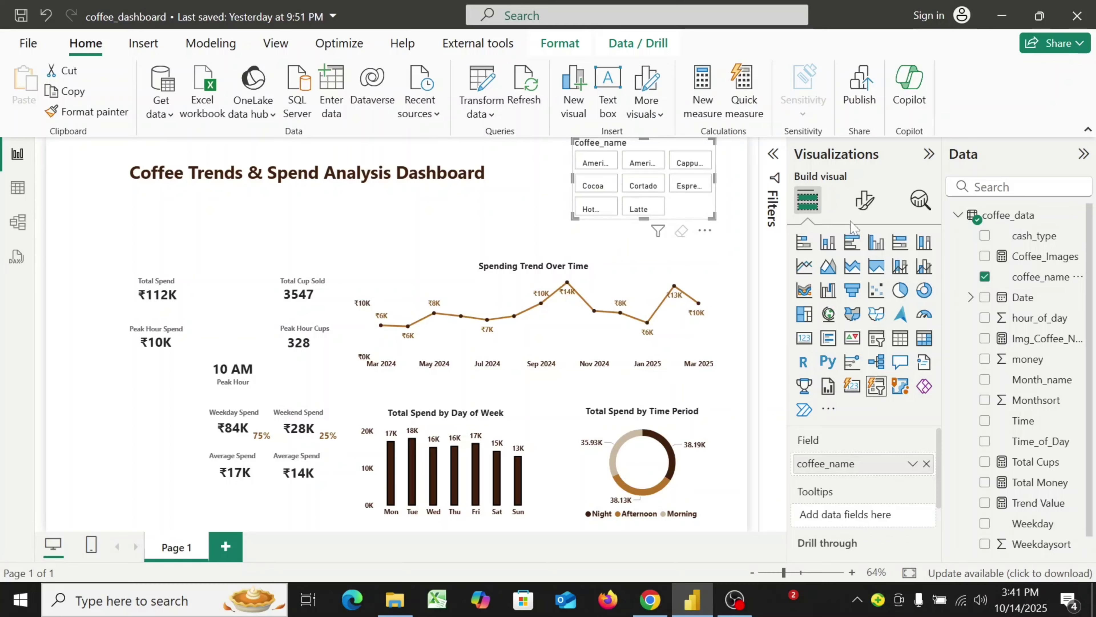
# - Change the button shape of the coffee_name slicer to Rounded Rectangle
pyautogui.click(859, 212)
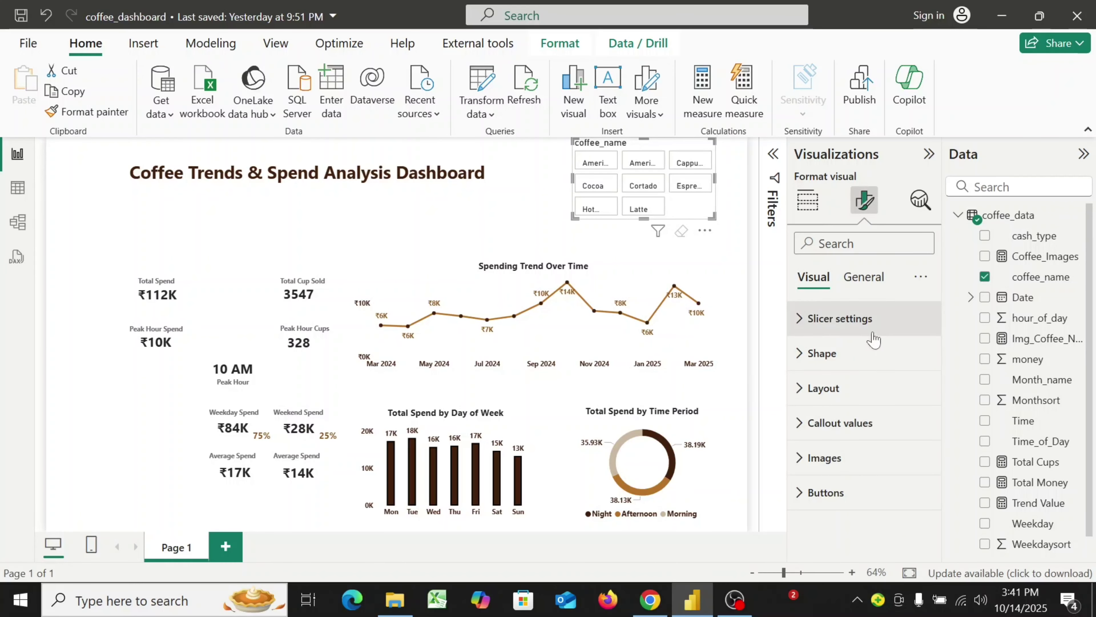
pyautogui.click(804, 361)
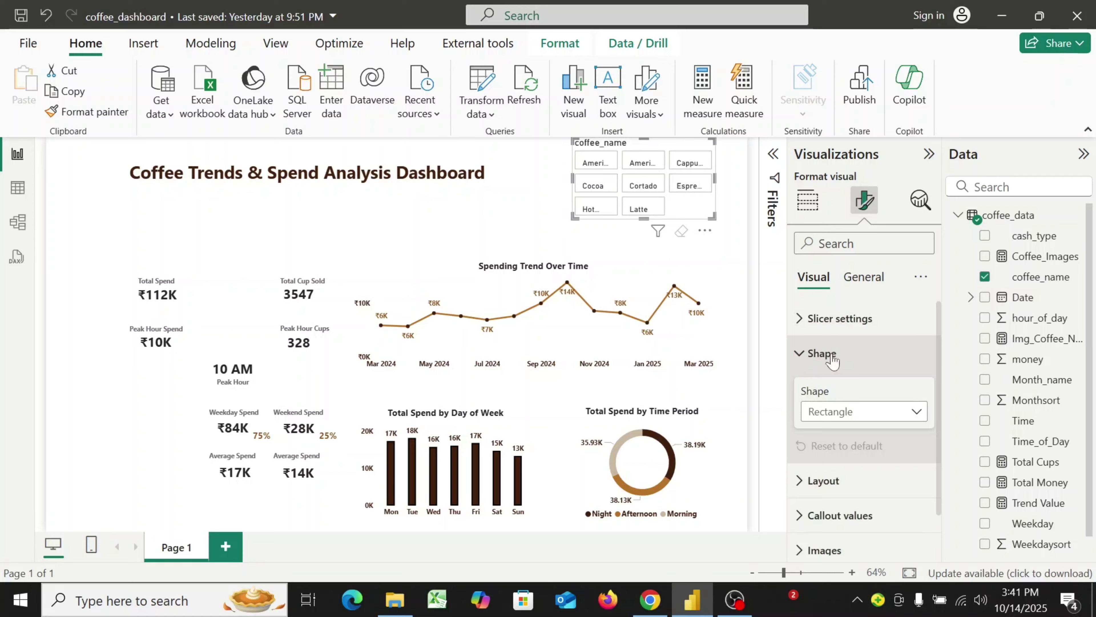
pyautogui.click(917, 415)
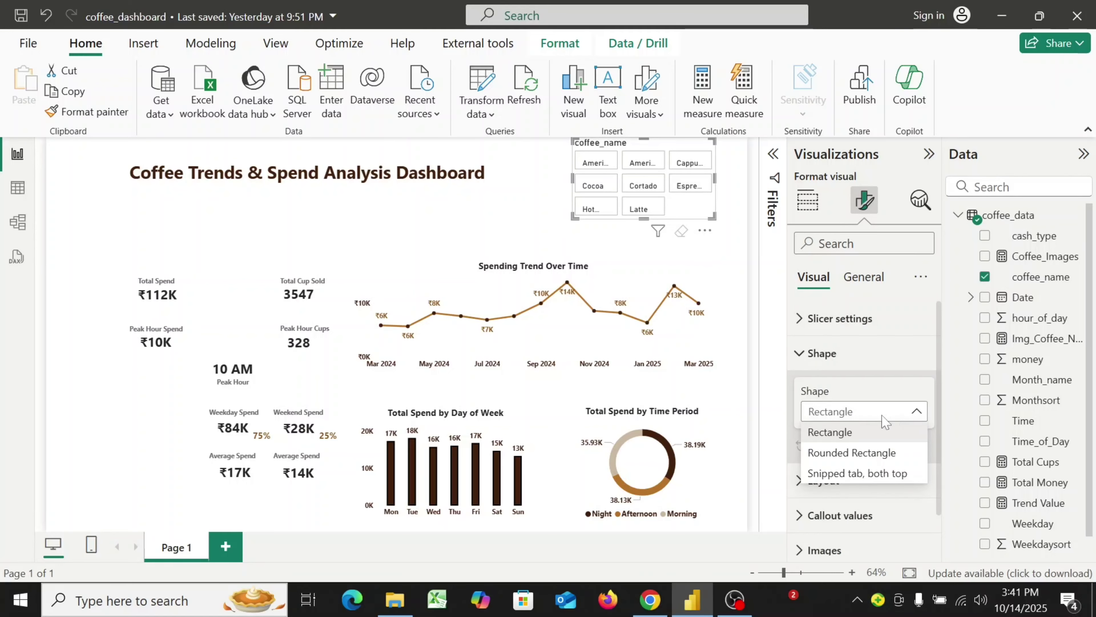
pyautogui.click(863, 453)
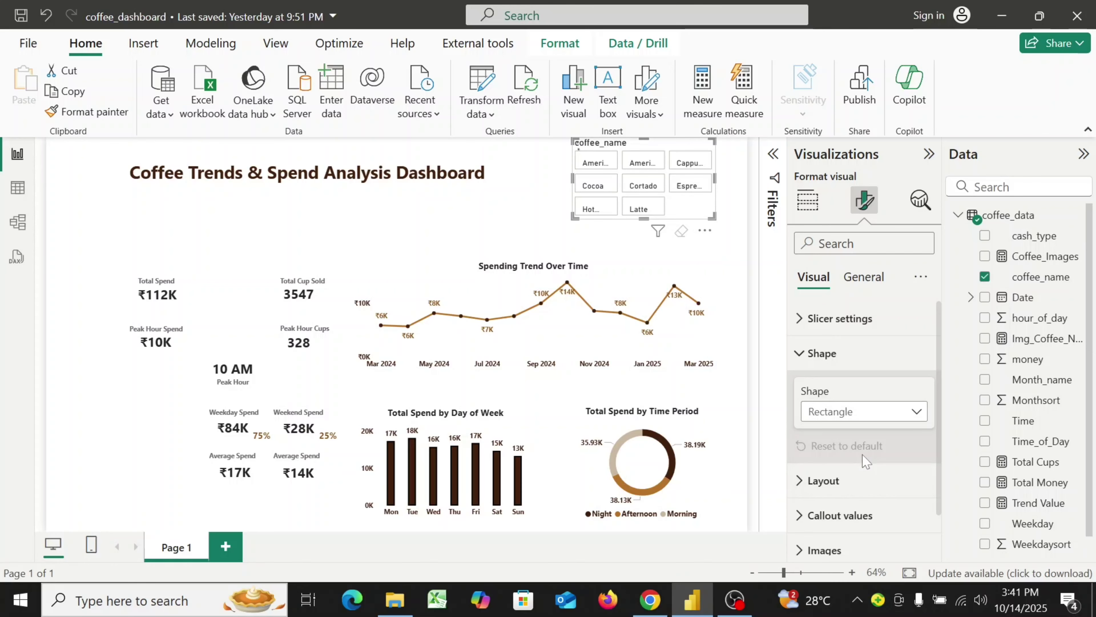
# - Set the coffee_name slicer's grid layout to a maximum of 1 row and 8 columns shown
pyautogui.scroll(-3, 876, 496)
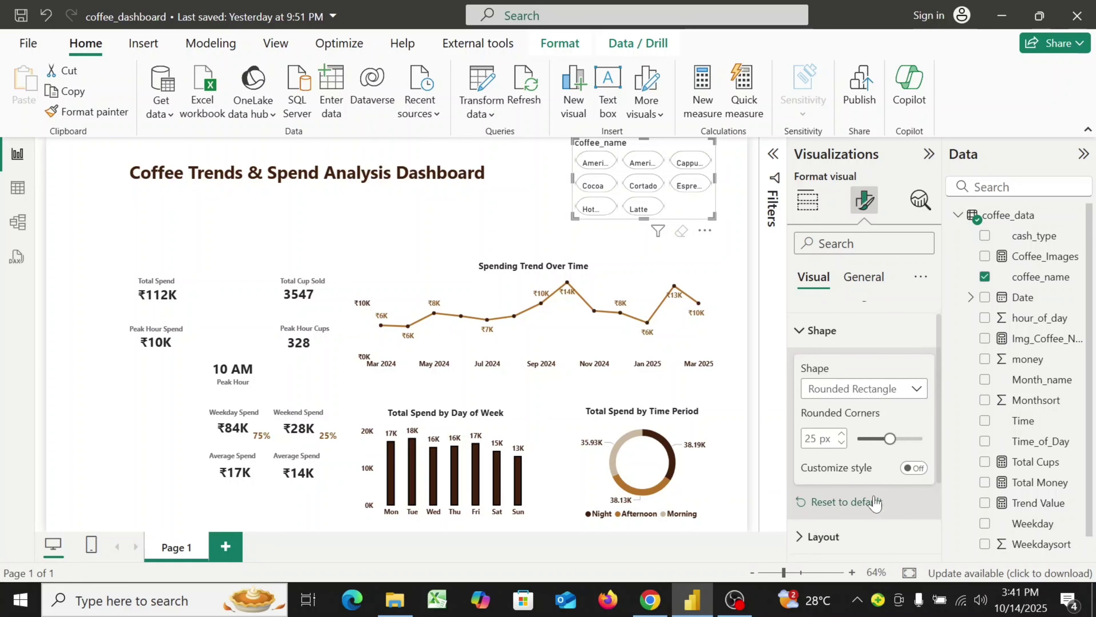
pyautogui.click(811, 447)
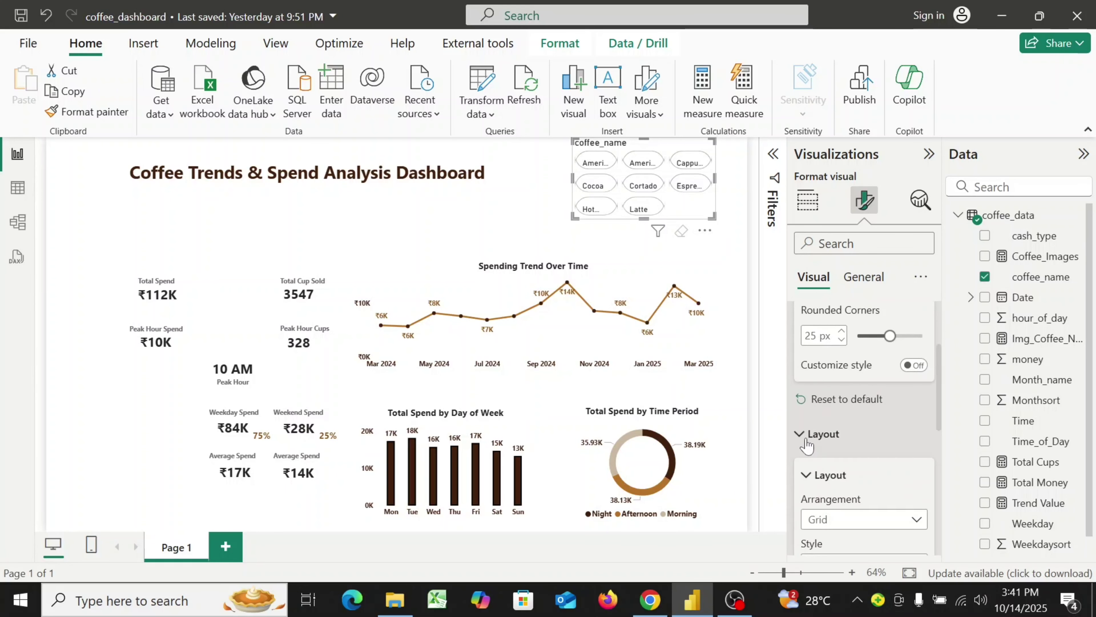
pyautogui.scroll(-1, 874, 477)
pyautogui.scroll(-4, 874, 477)
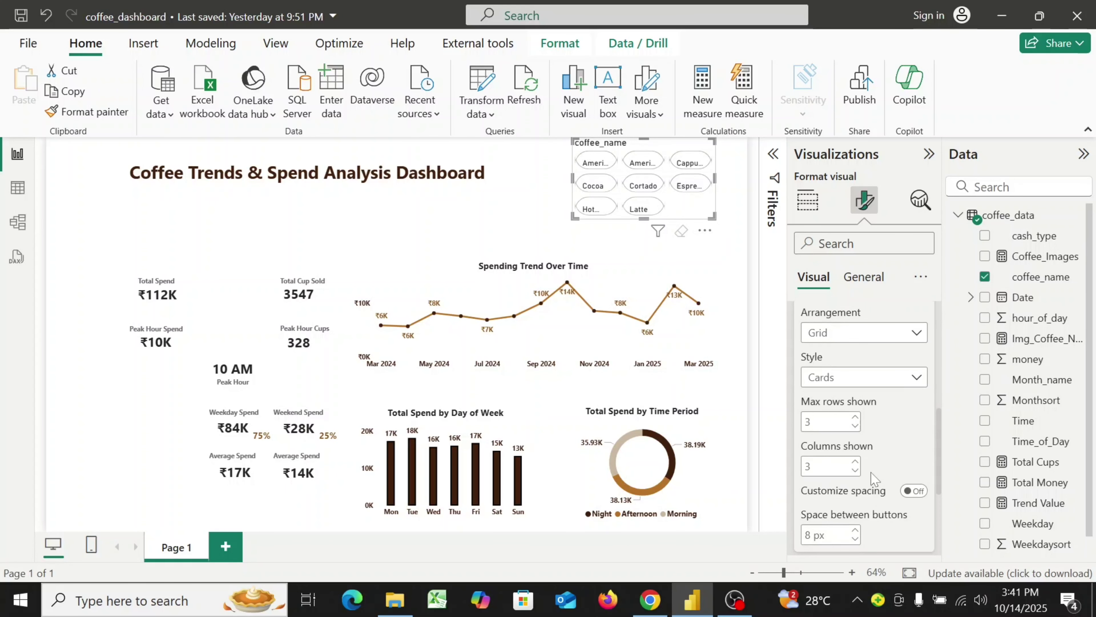
pyautogui.click(820, 422)
pyautogui.write('1')
pyautogui.press('Tab')
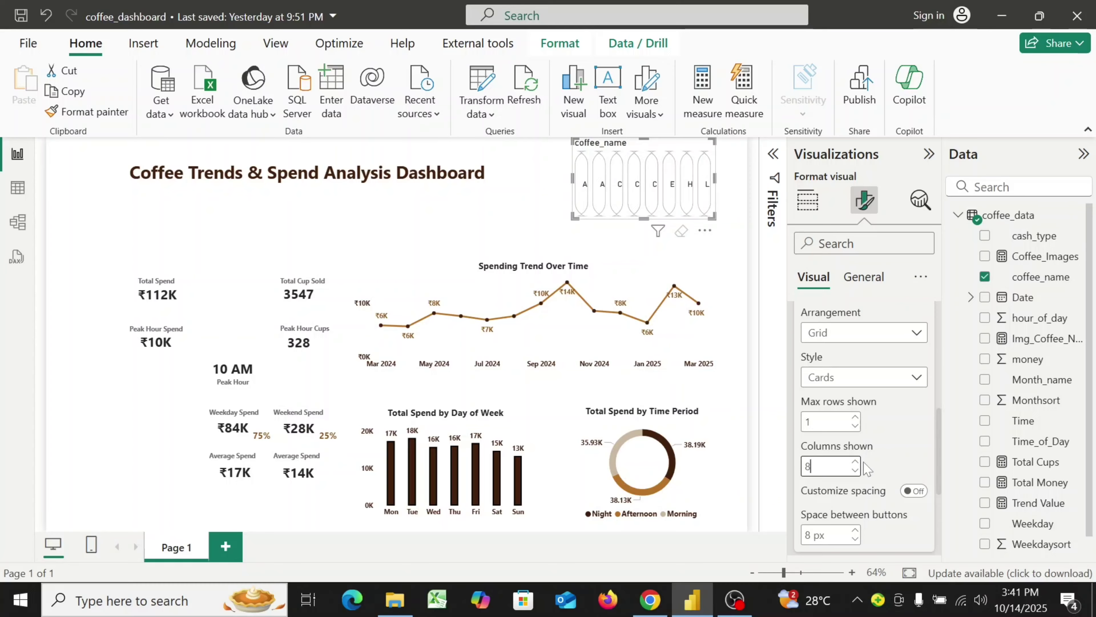
# - Set the space between the coffee_name slicer's buttons to 25 px
pyautogui.scroll(-2, 867, 469)
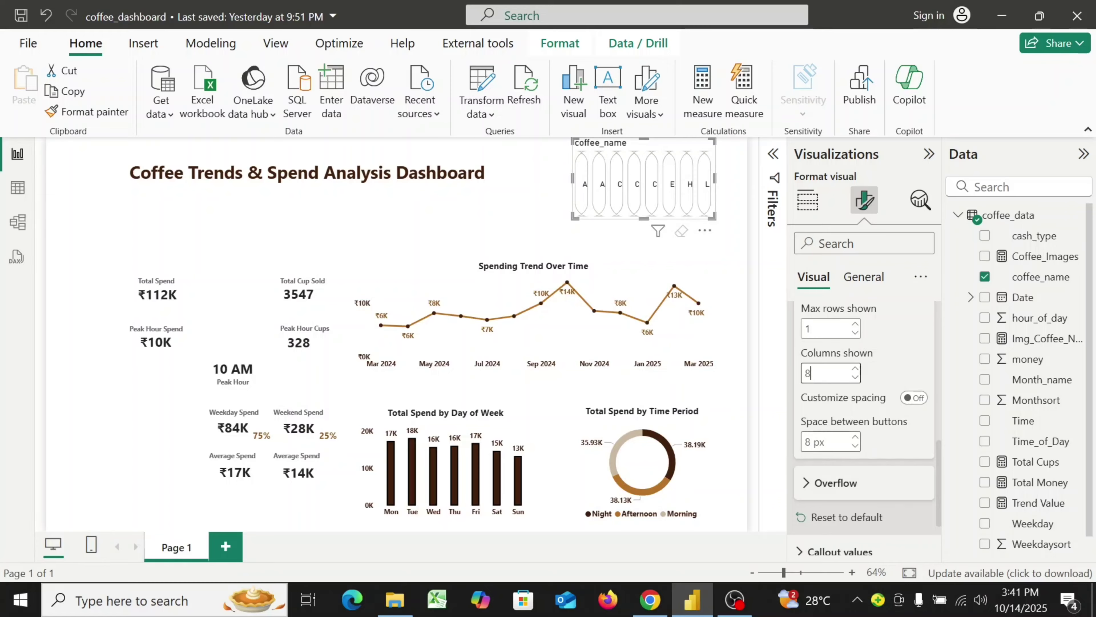
pyautogui.doubleClick(807, 442)
pyautogui.write('2')
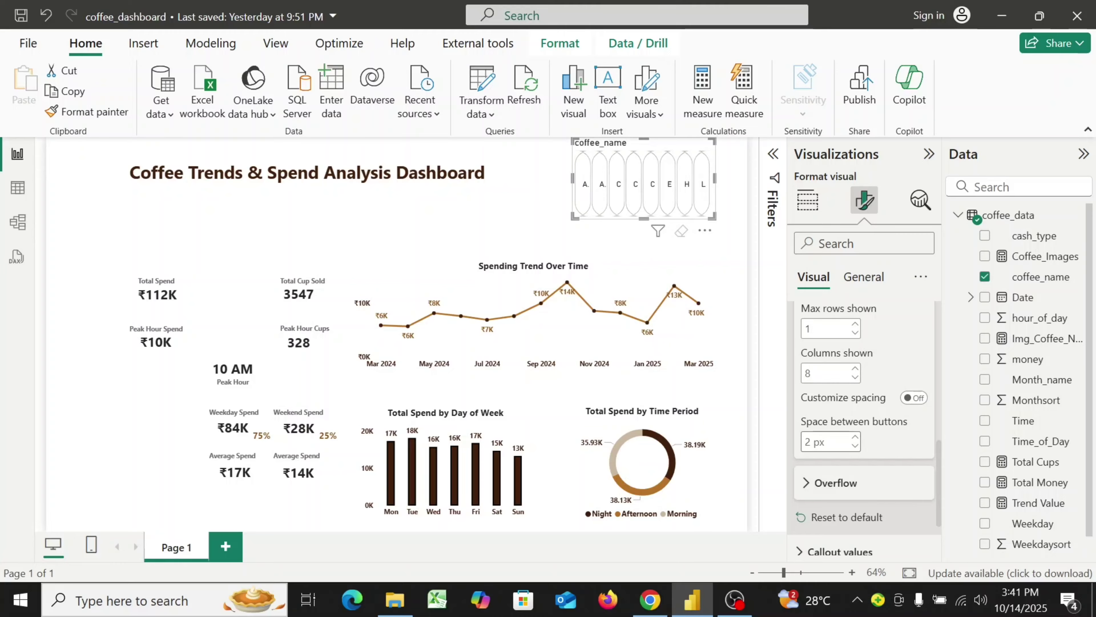
pyautogui.write('5')
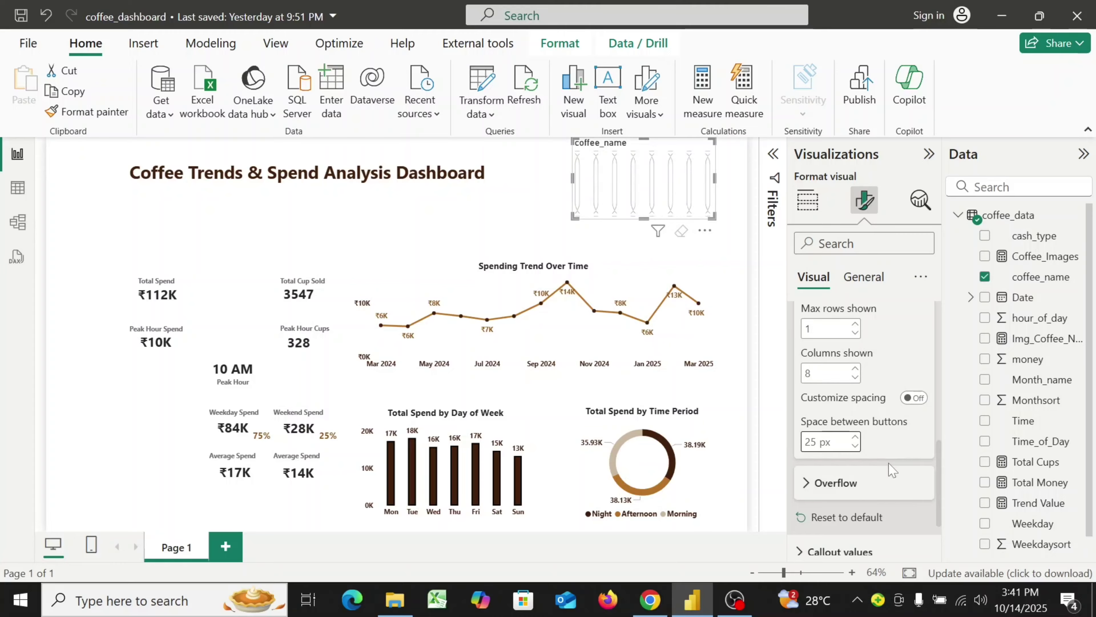
# - Widen the coffee_name slicer across the page, place it just above the KPI cards and trend chart, and slightly reduce its height
pyautogui.scroll(-2, 889, 470)
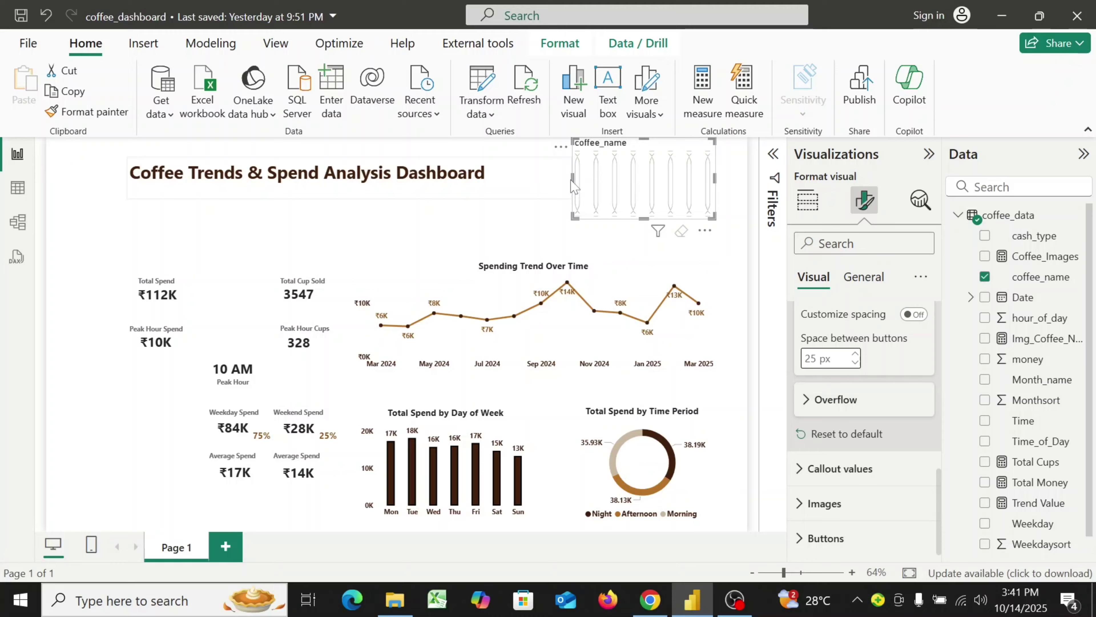
pyautogui.moveTo(574, 186); pyautogui.dragTo(240, 198)
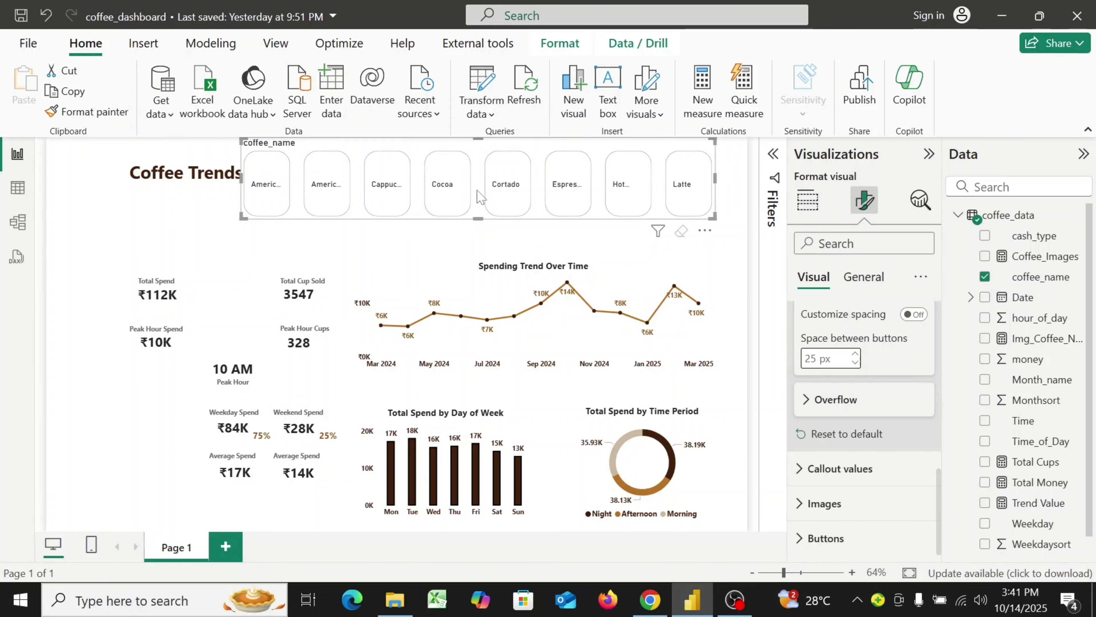
pyautogui.moveTo(458, 215); pyautogui.dragTo(331, 230)
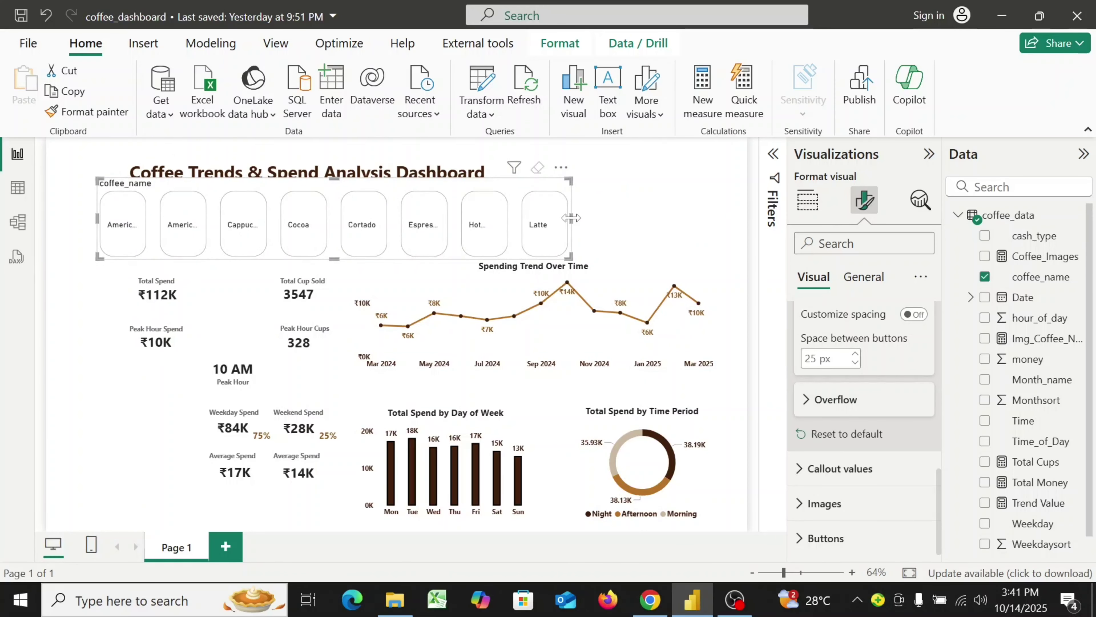
pyautogui.moveTo(570, 218); pyautogui.dragTo(725, 219)
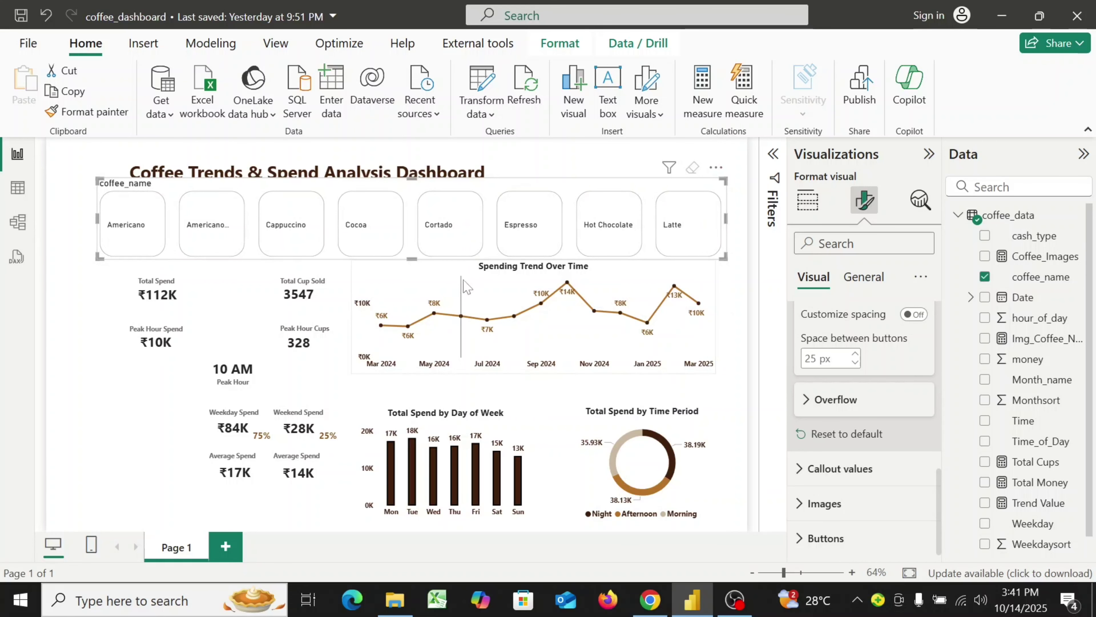
pyautogui.moveTo(411, 260); pyautogui.dragTo(411, 251)
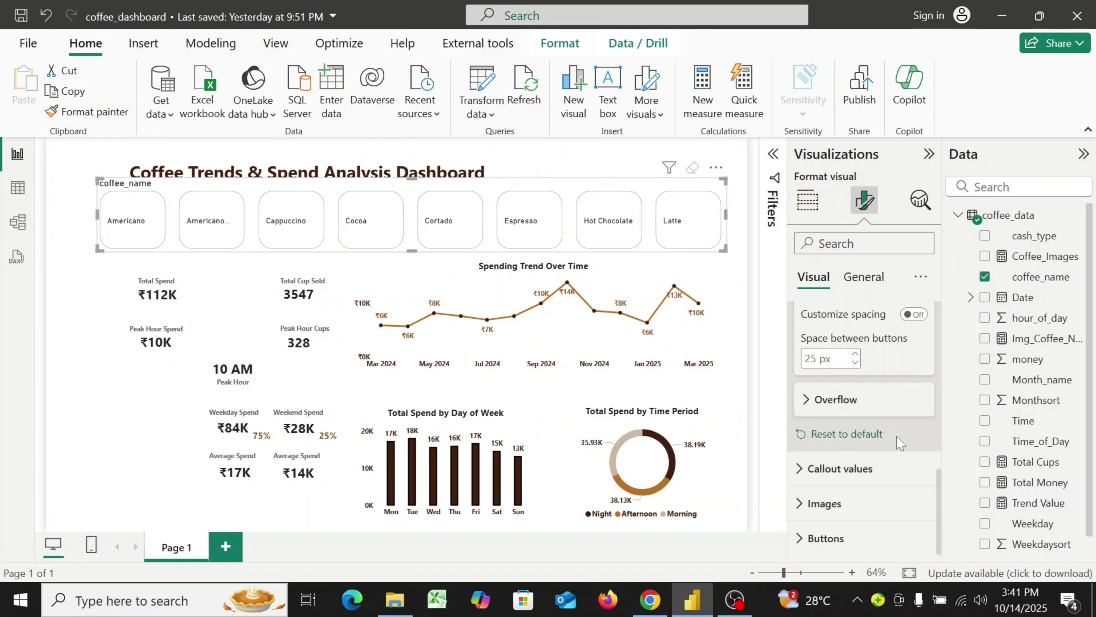
# - Format the coffee_name slicer's callout values in Segoe UI Bold at size 9 with bold turned on
pyautogui.click(802, 474)
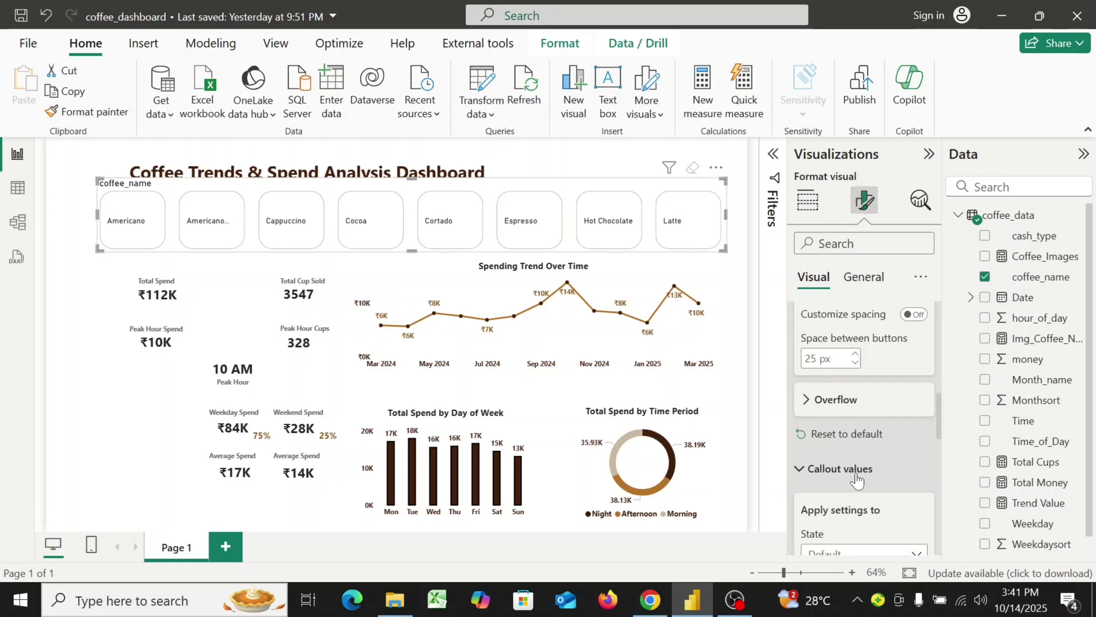
pyautogui.scroll(-5, 857, 479)
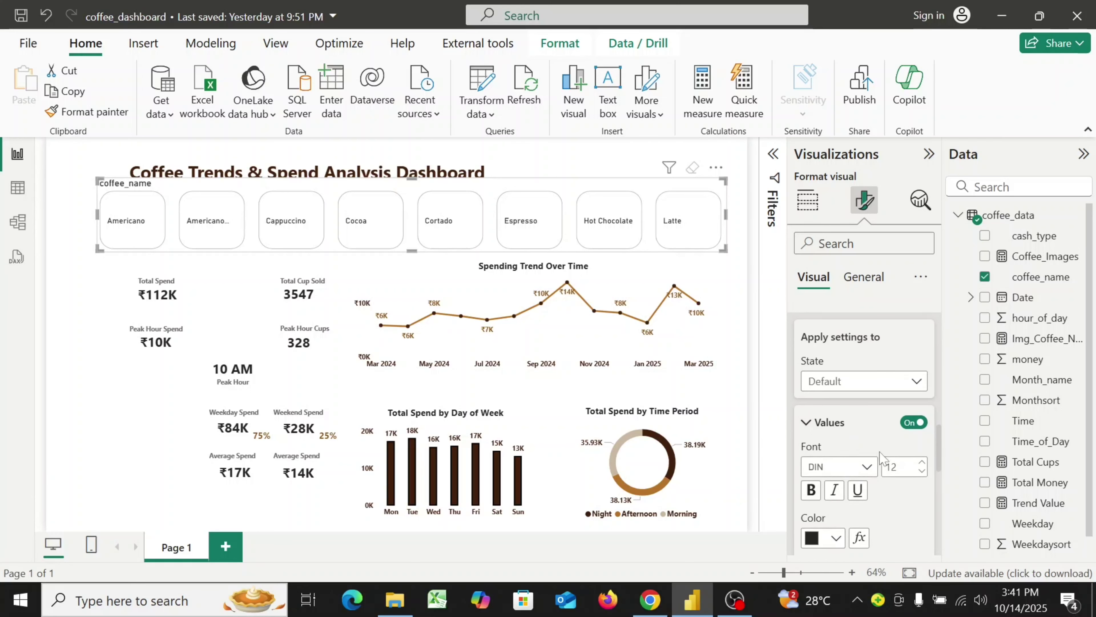
pyautogui.click(868, 467)
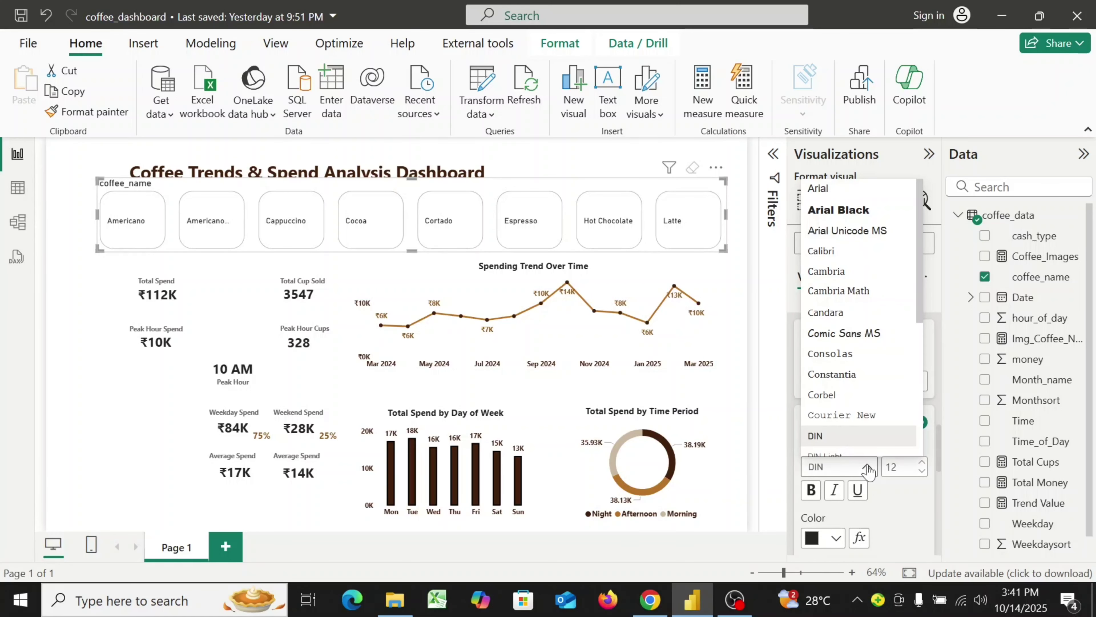
pyautogui.scroll(-4, 871, 372)
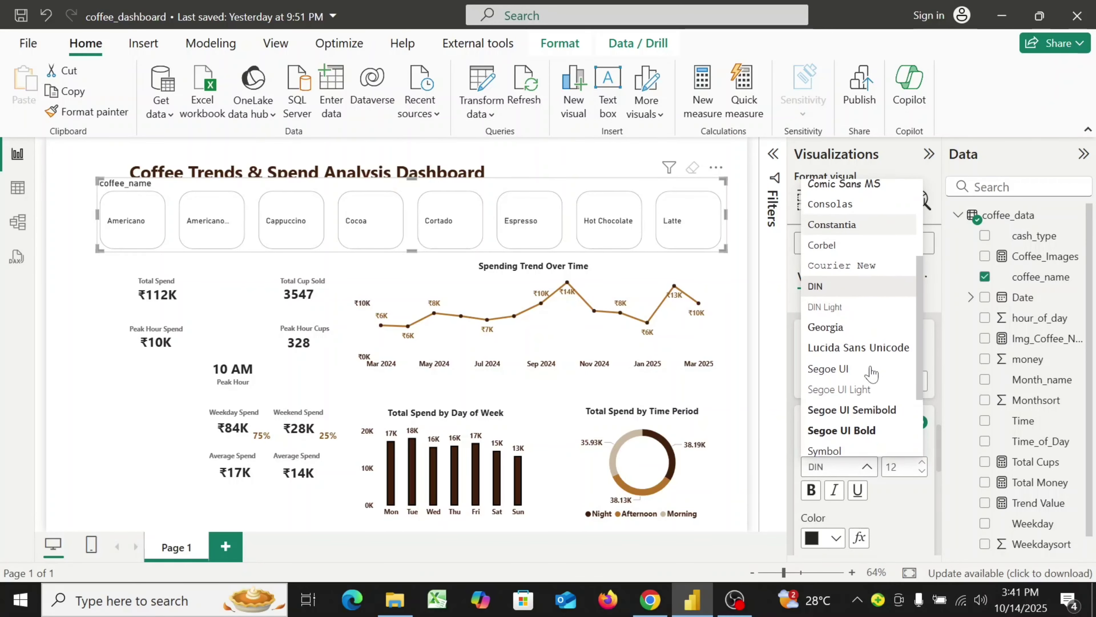
pyautogui.scroll(-2, 871, 371)
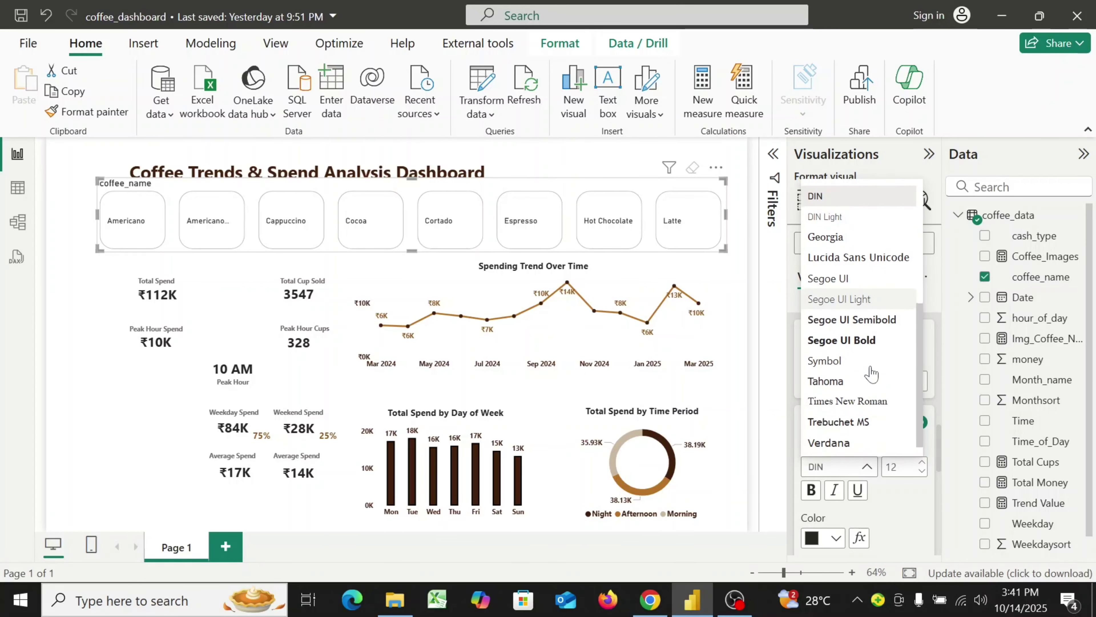
pyautogui.click(862, 342)
pyautogui.click(895, 466)
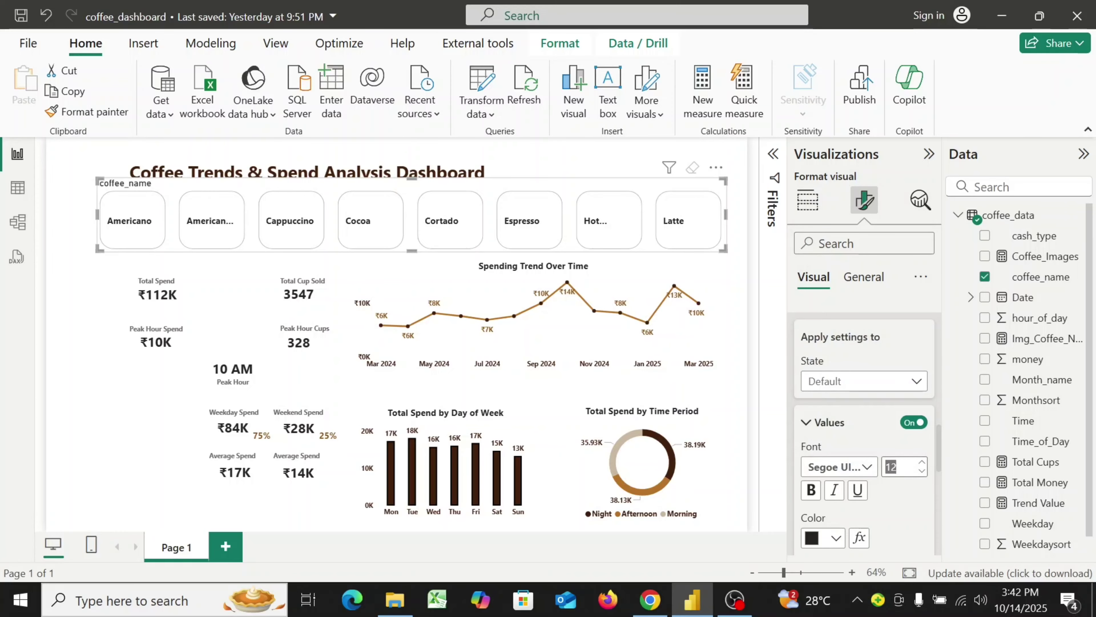
pyautogui.write('9')
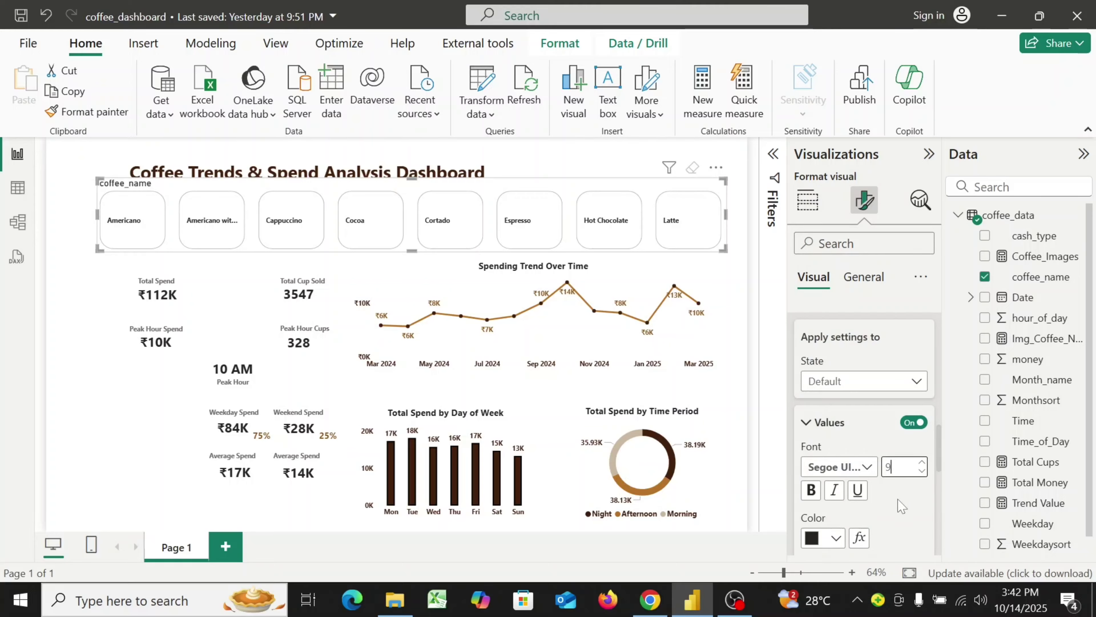
pyautogui.scroll(-1, 901, 505)
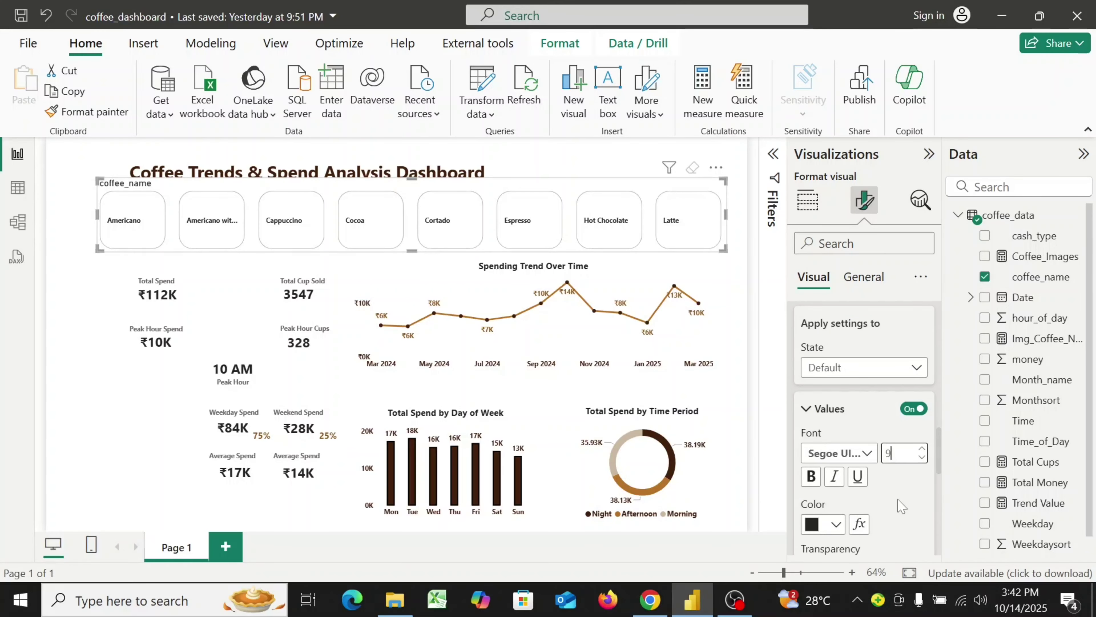
pyautogui.click(811, 476)
# - Add the Coffee_Images measure from coffee_data as the image field of the coffee_name slicer's buttons
pyautogui.scroll(-2, 861, 481)
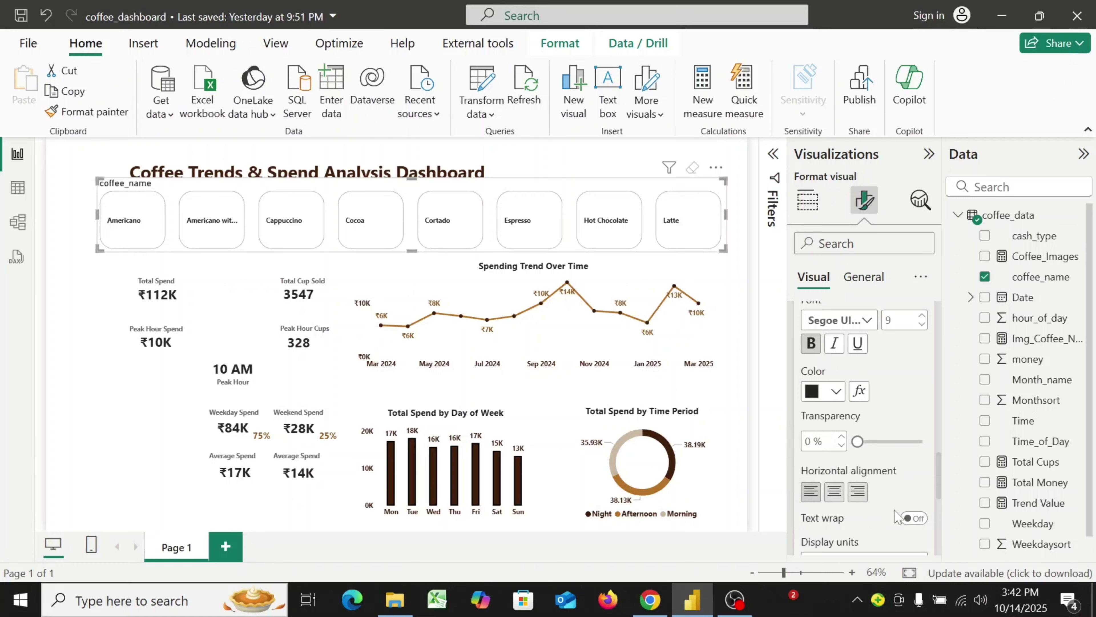
pyautogui.scroll(-9, 898, 517)
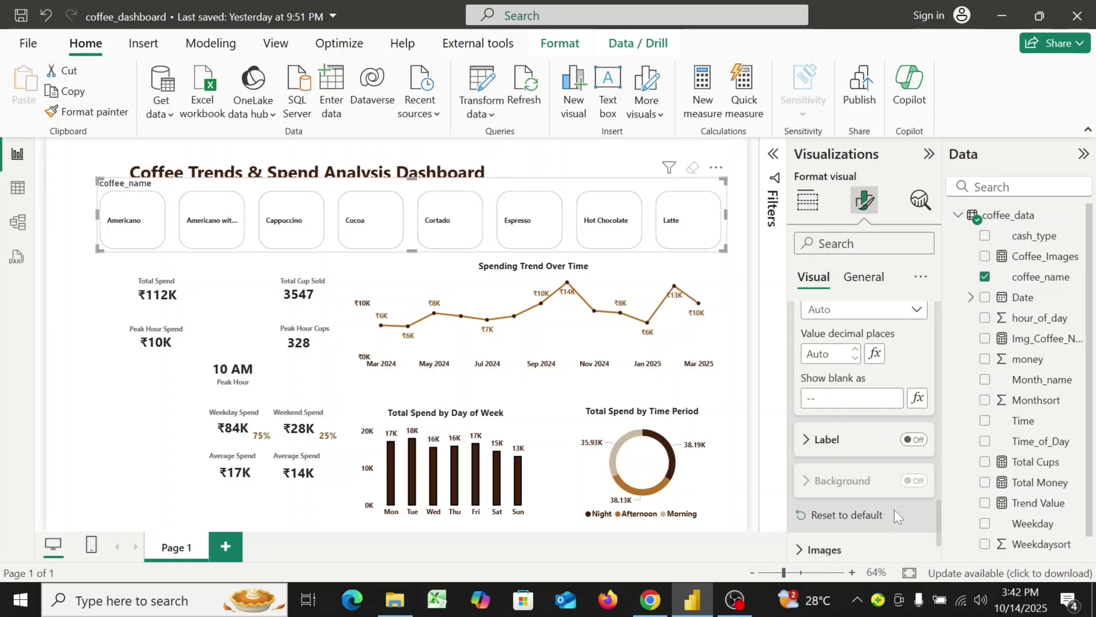
pyautogui.scroll(2, 898, 516)
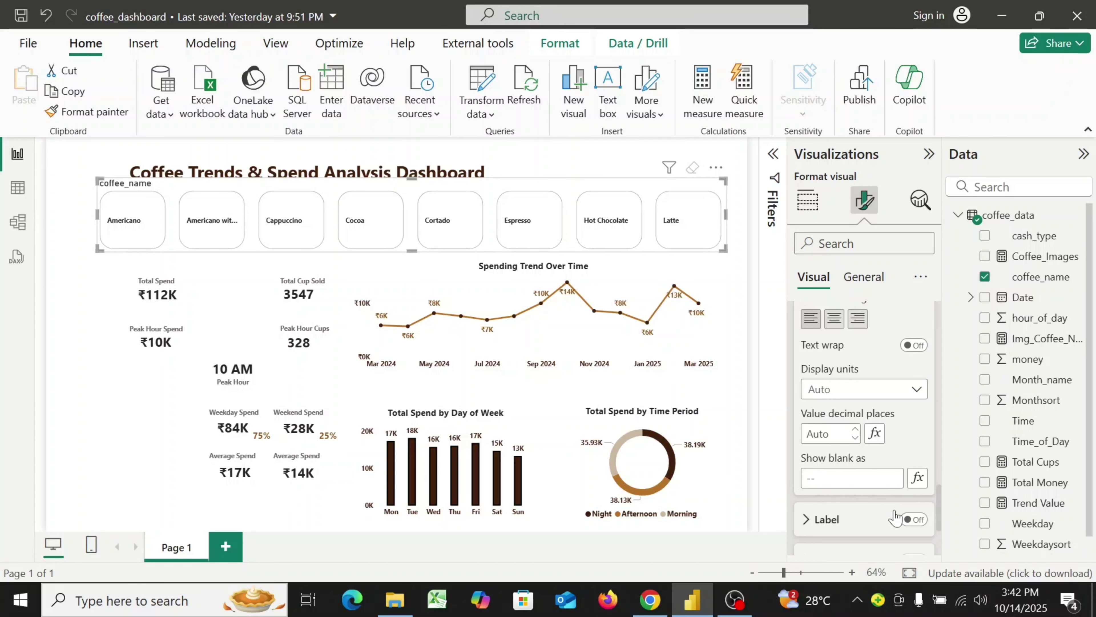
pyautogui.scroll(-3, 895, 516)
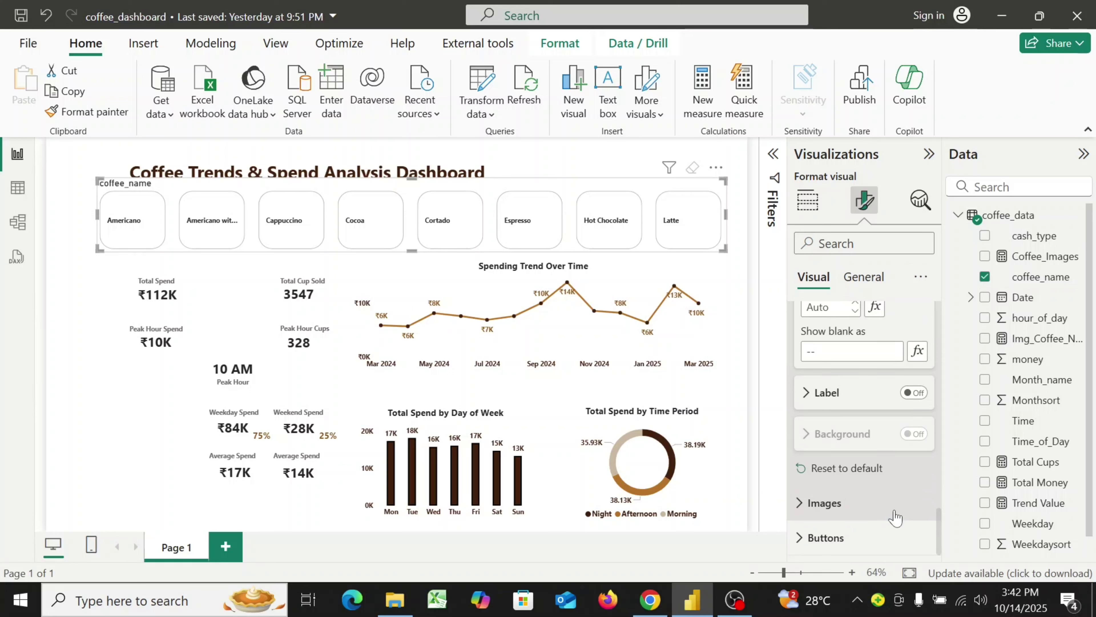
pyautogui.click(803, 509)
pyautogui.scroll(-5, 856, 491)
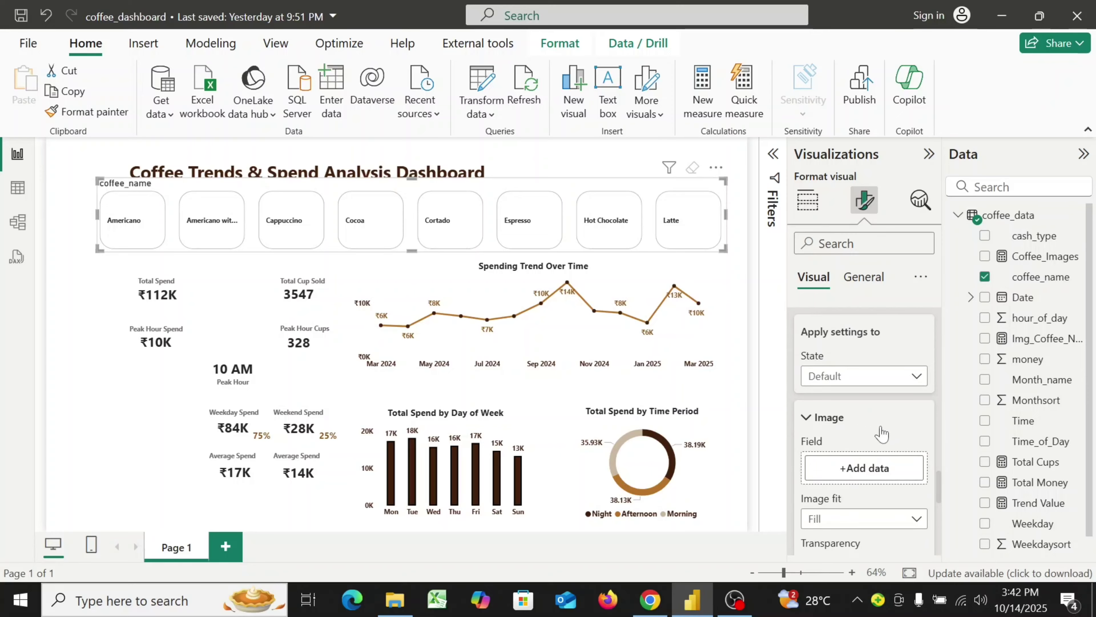
pyautogui.click(859, 470)
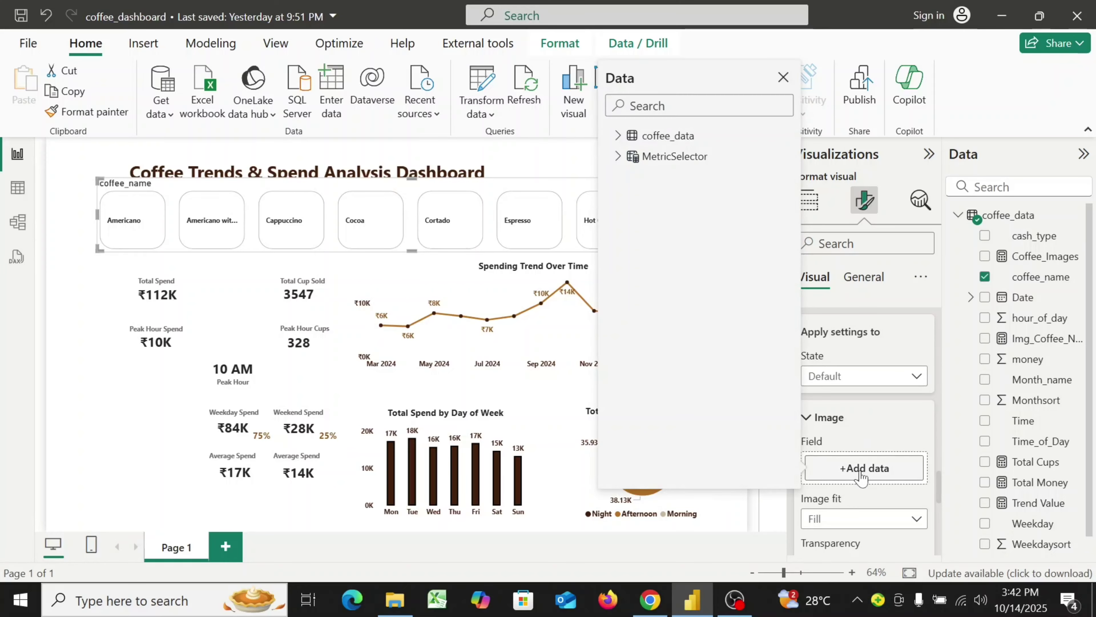
pyautogui.click(617, 136)
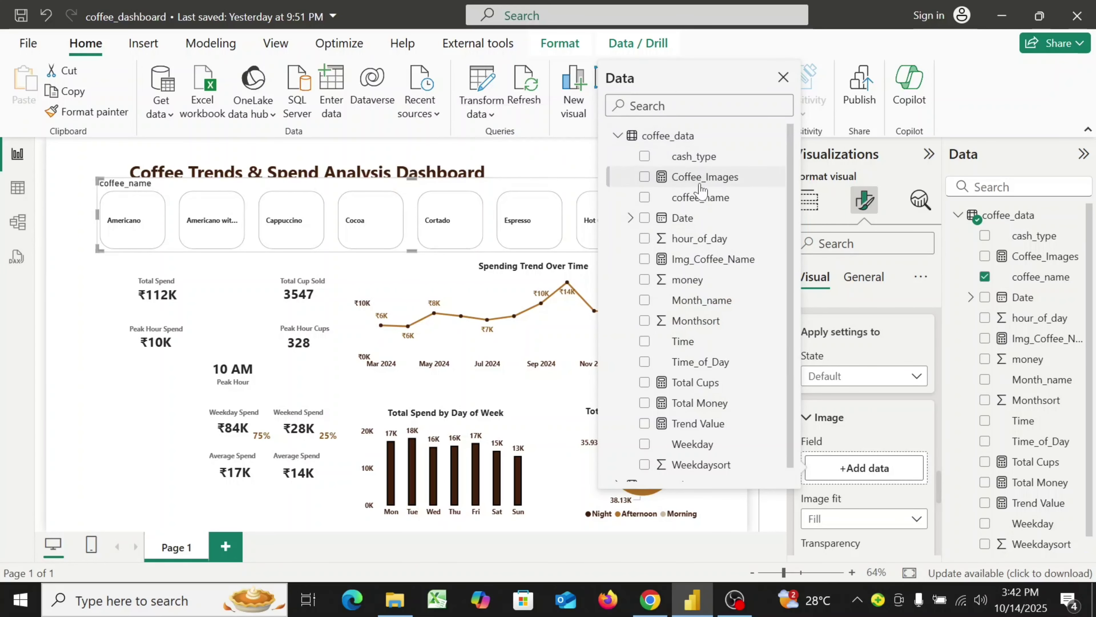
pyautogui.click(692, 186)
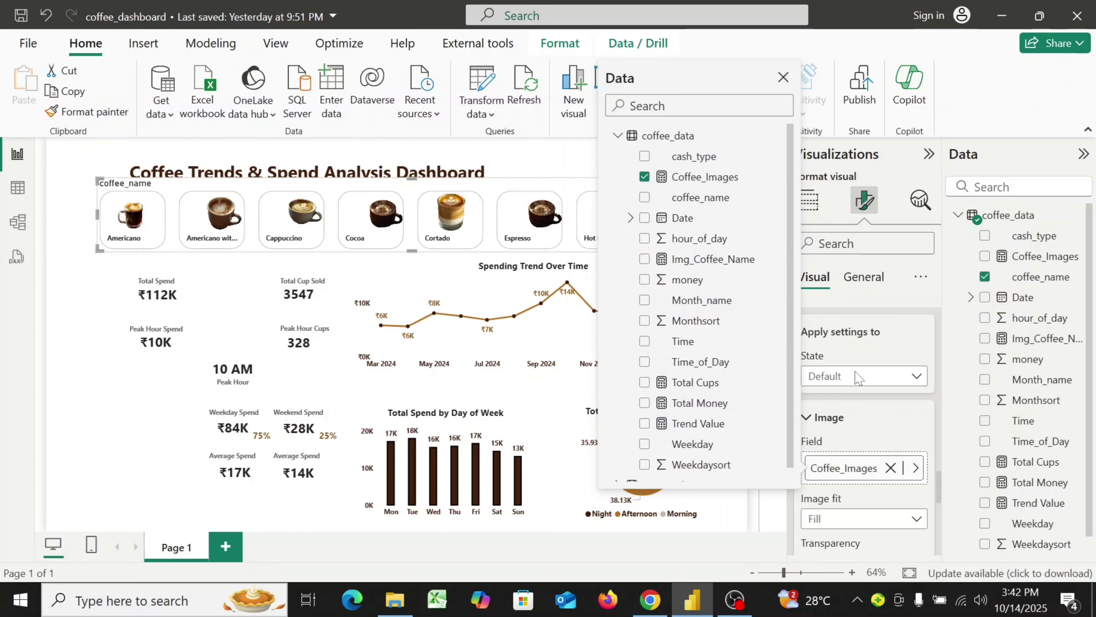
pyautogui.click(903, 436)
# - Set the slicer images' fit to Fit and their position to Bottom
pyautogui.scroll(-3, 903, 436)
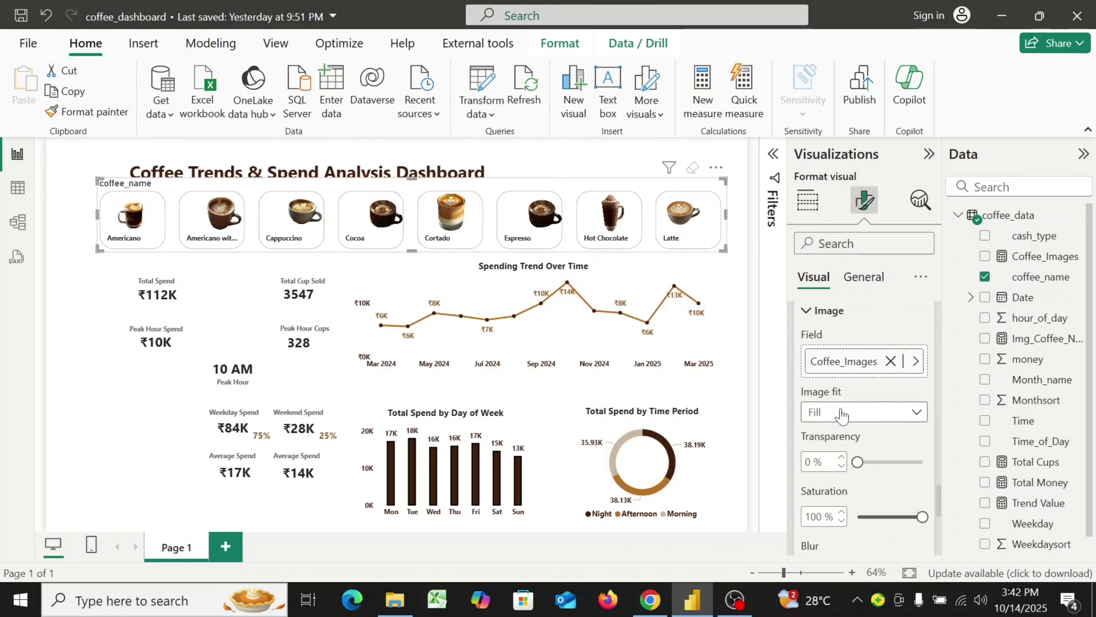
pyautogui.click(918, 415)
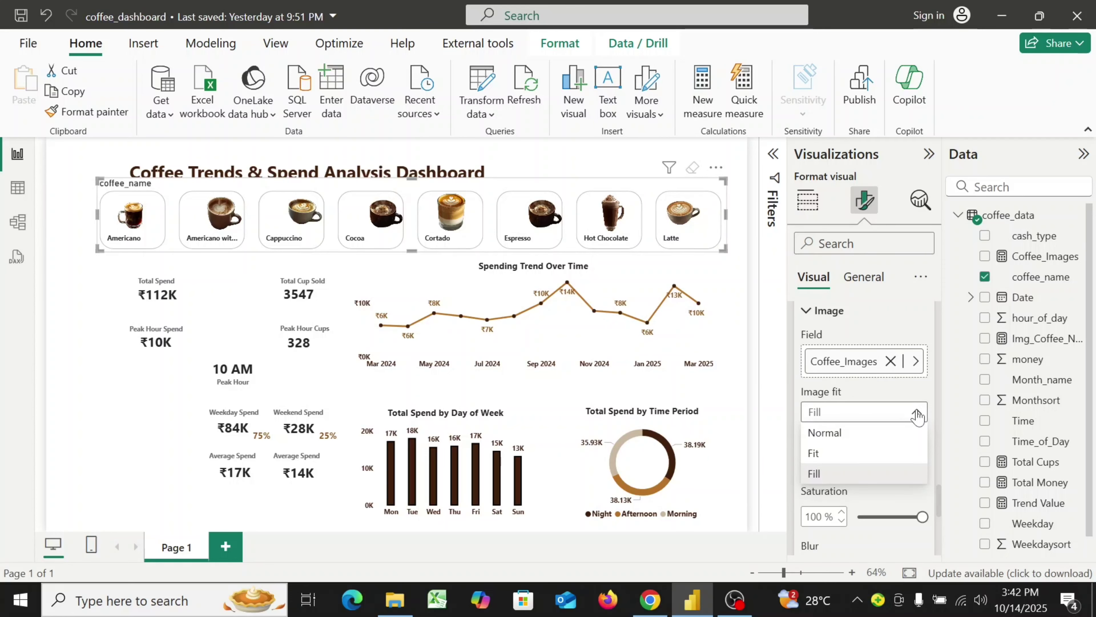
pyautogui.click(839, 451)
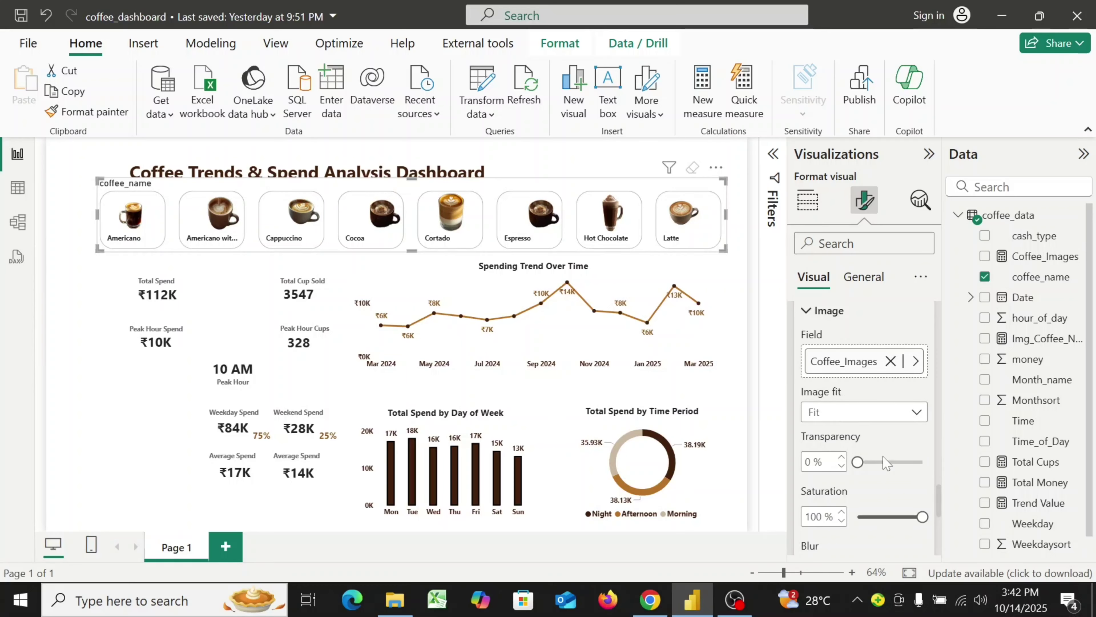
pyautogui.scroll(-4, 886, 462)
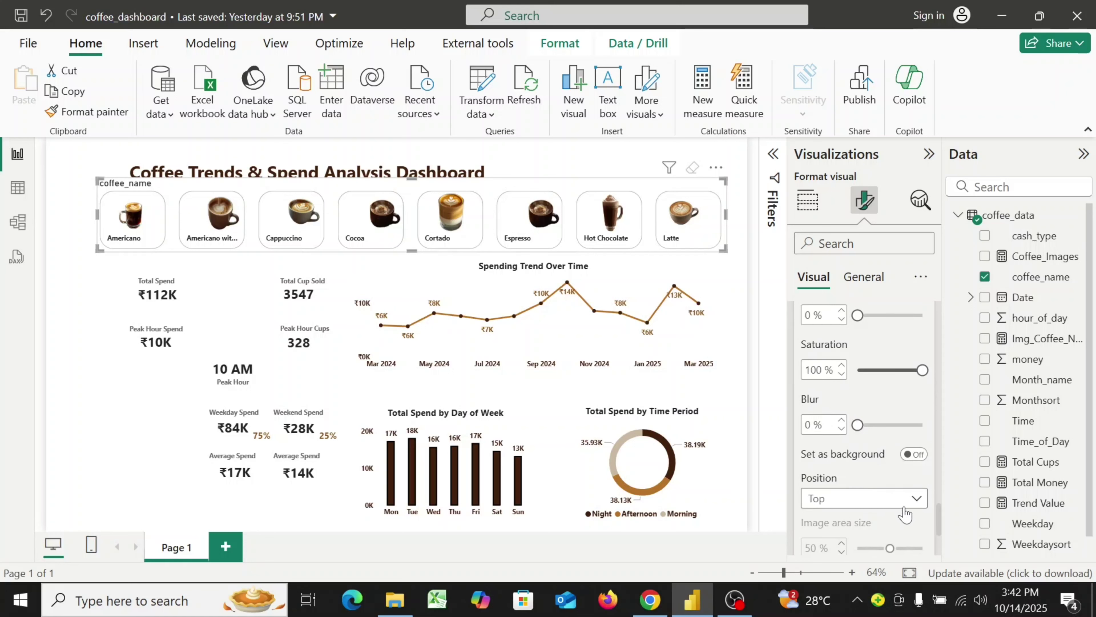
pyautogui.click(916, 502)
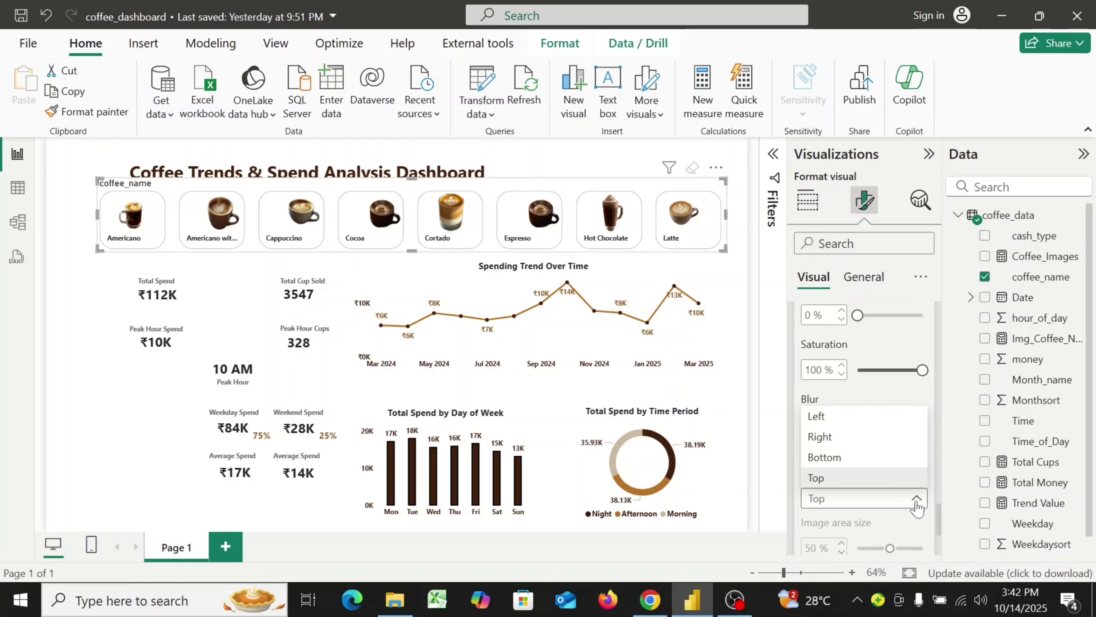
pyautogui.click(851, 457)
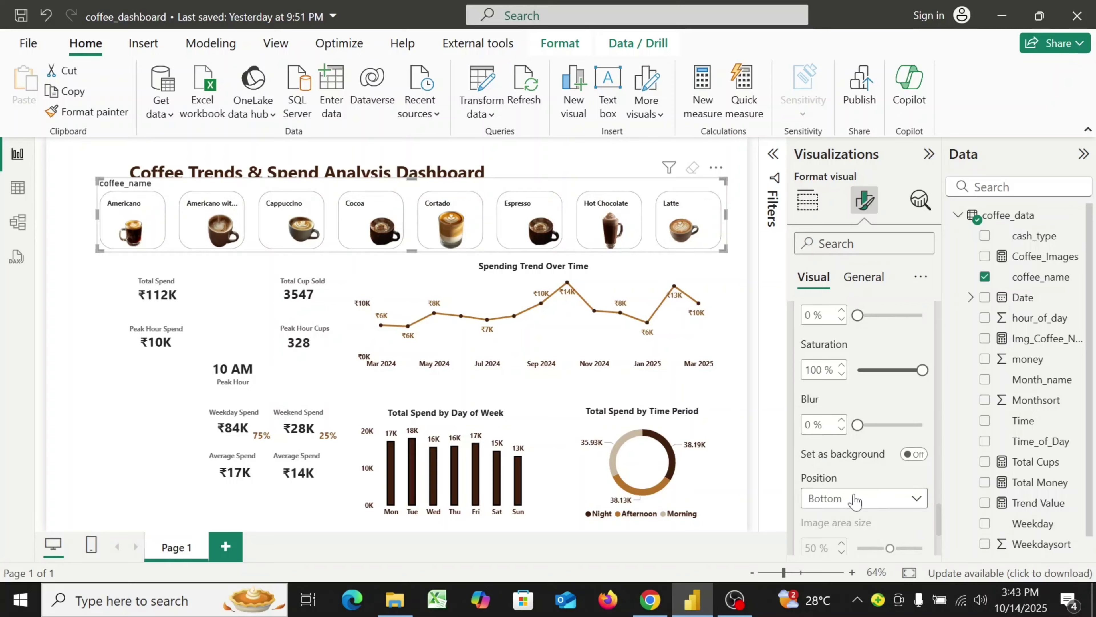
# - Give the slicer buttons custom padding of 6 px top, 6 px left, 5 px right and 6 px bottom
pyautogui.scroll(-3, 854, 501)
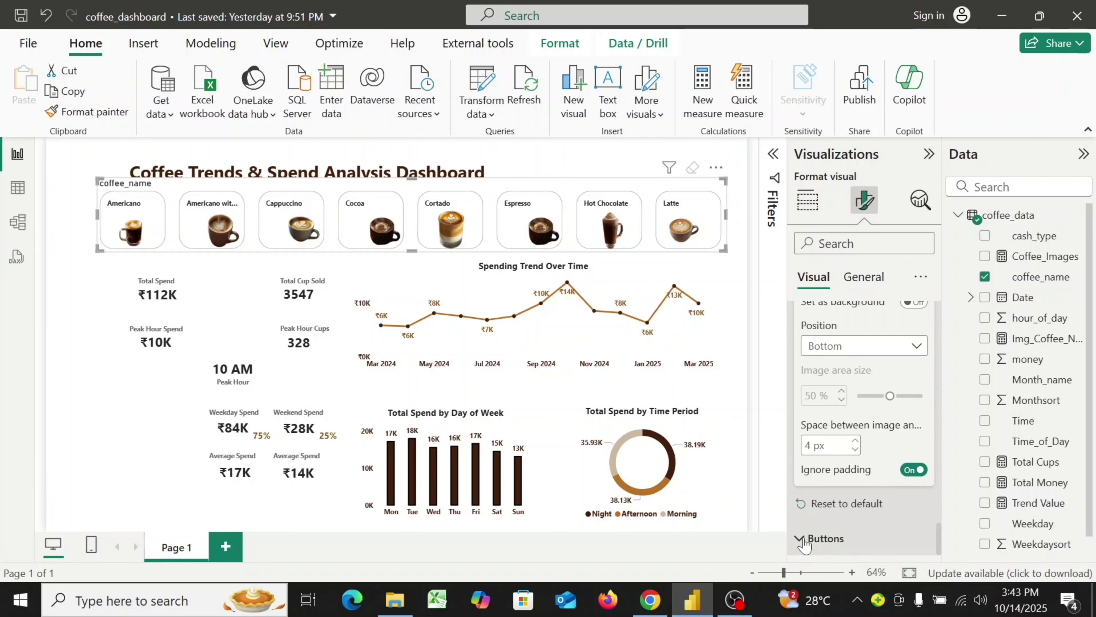
pyautogui.scroll(-10, 857, 453)
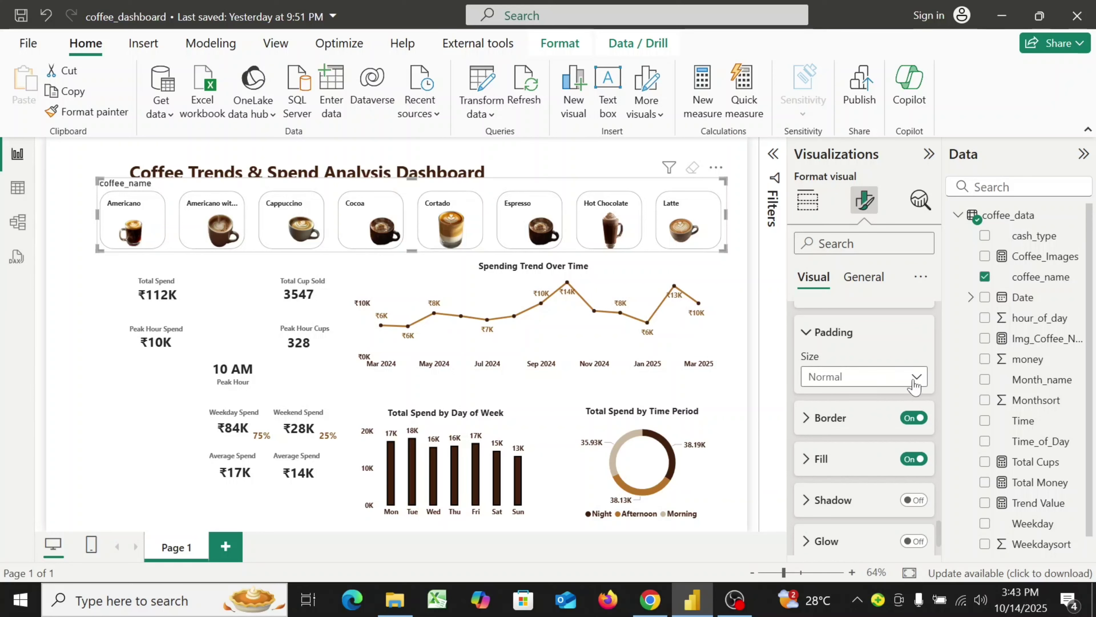
pyautogui.click(916, 382)
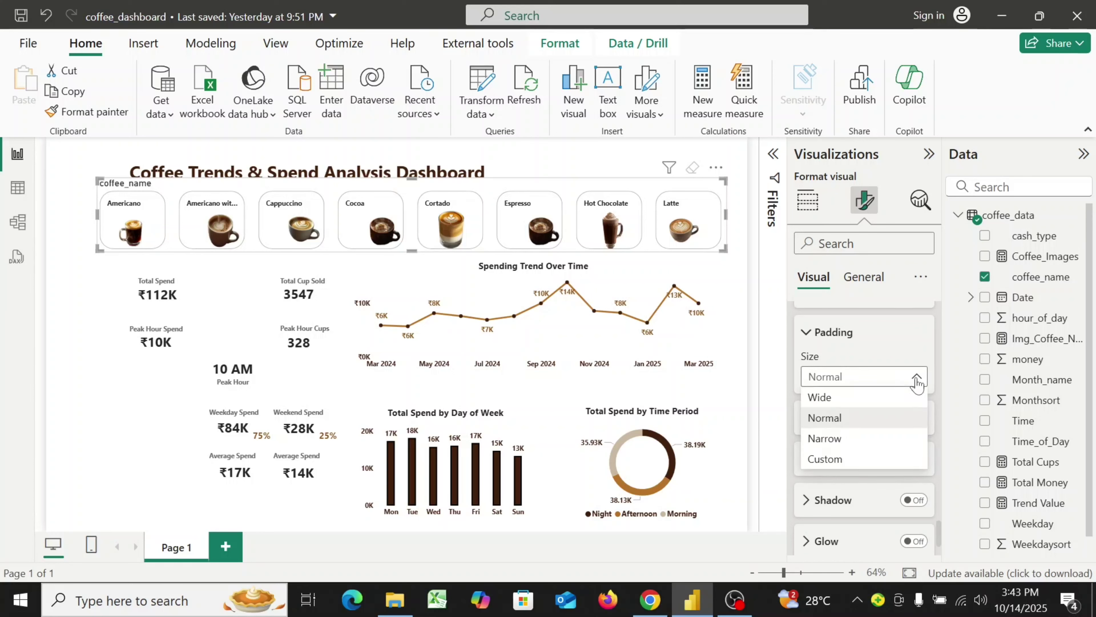
pyautogui.click(833, 460)
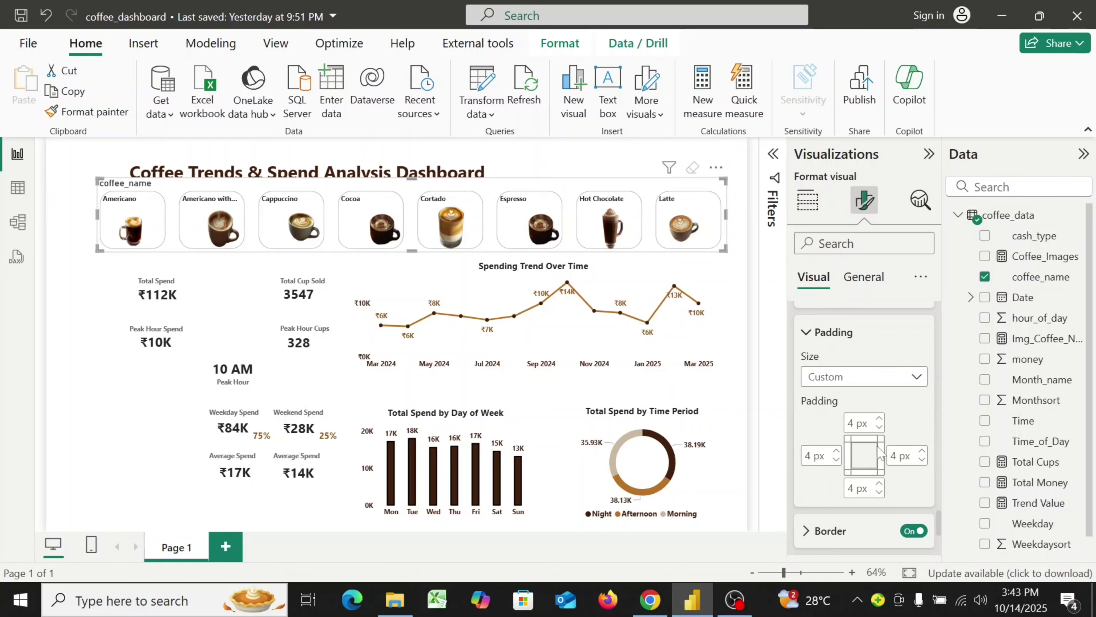
pyautogui.doubleClick(851, 423)
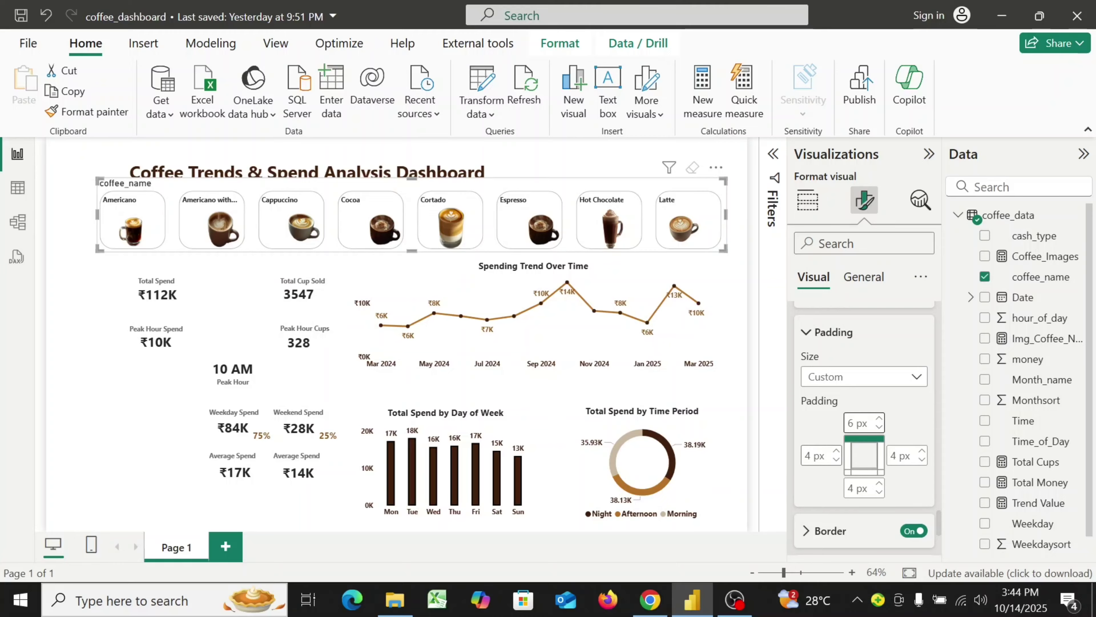
pyautogui.press('Tab')
pyautogui.write('6')
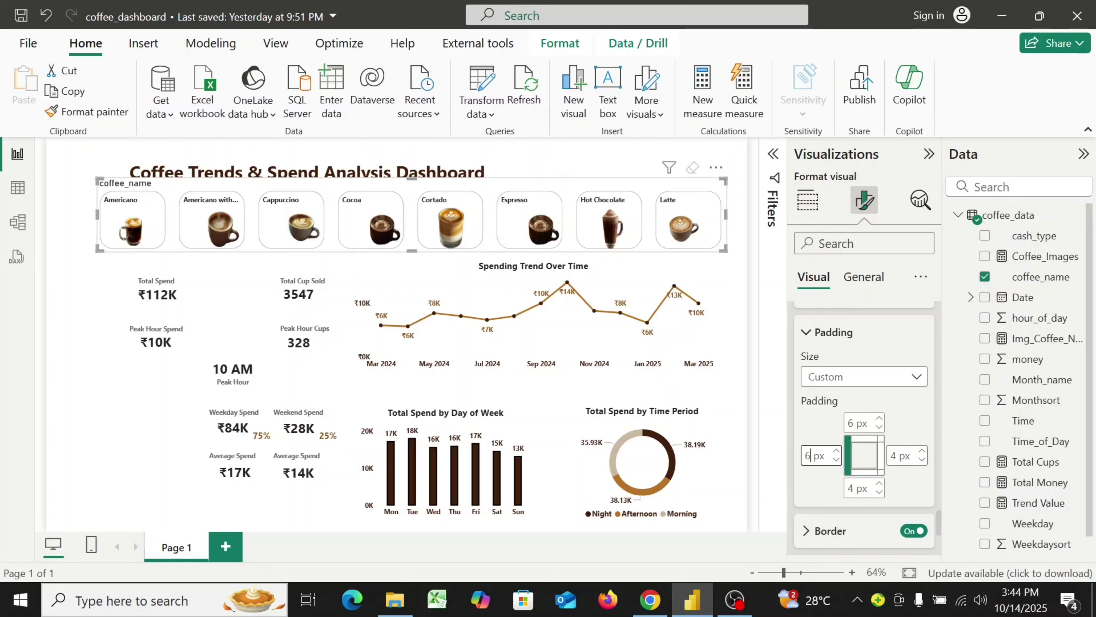
pyautogui.press('Tab')
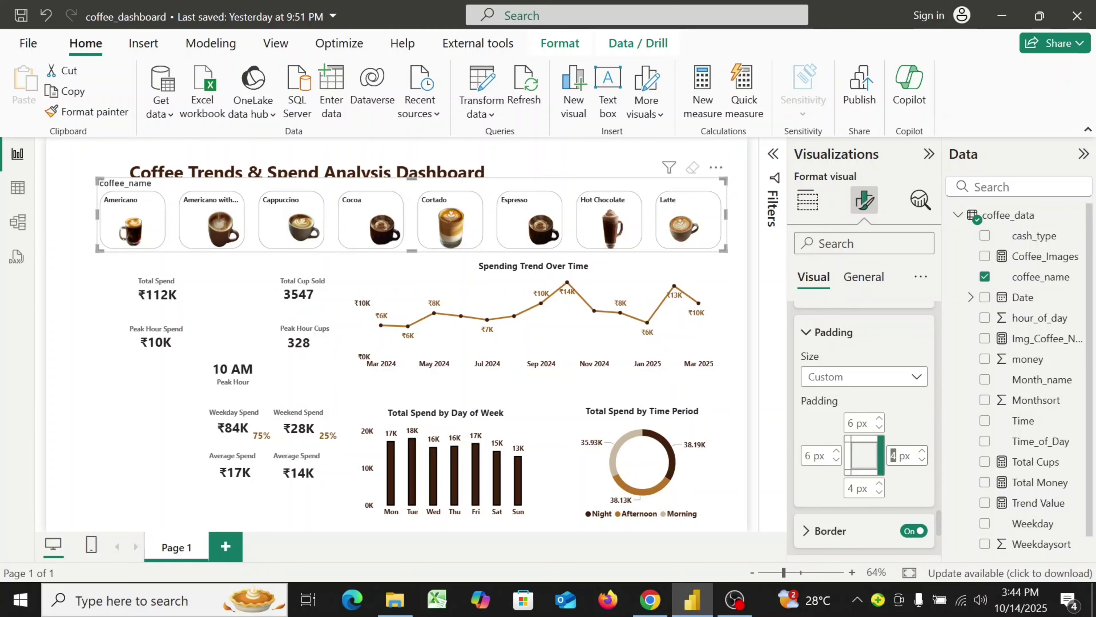
pyautogui.press('Tab')
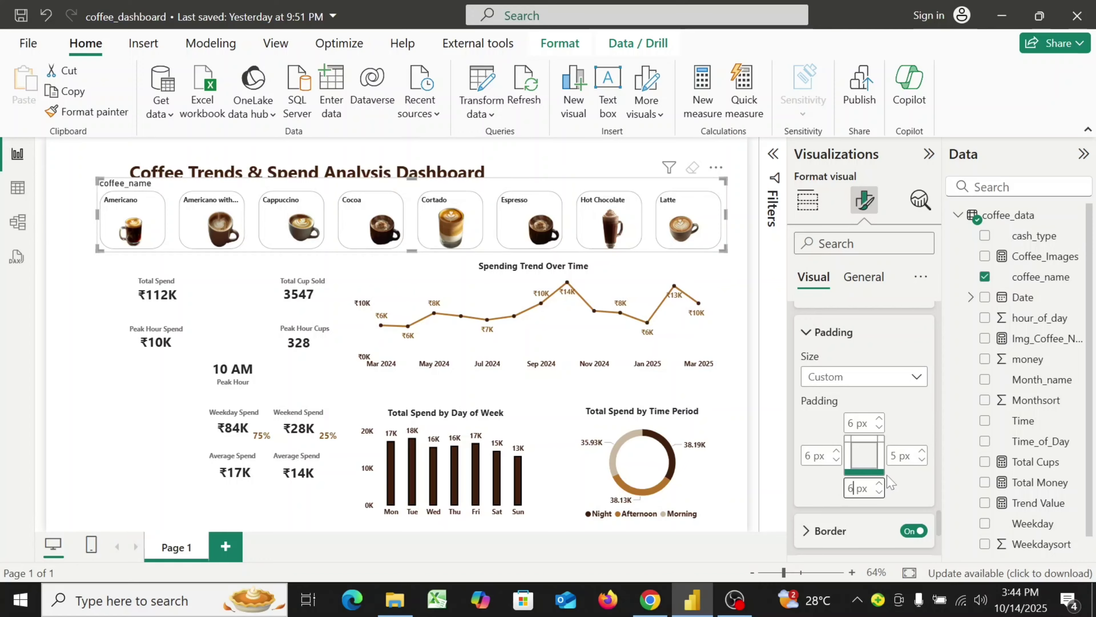
# - Set the border width of the slicer buttons to 2 px in the Default state
pyautogui.scroll(-2, 909, 490)
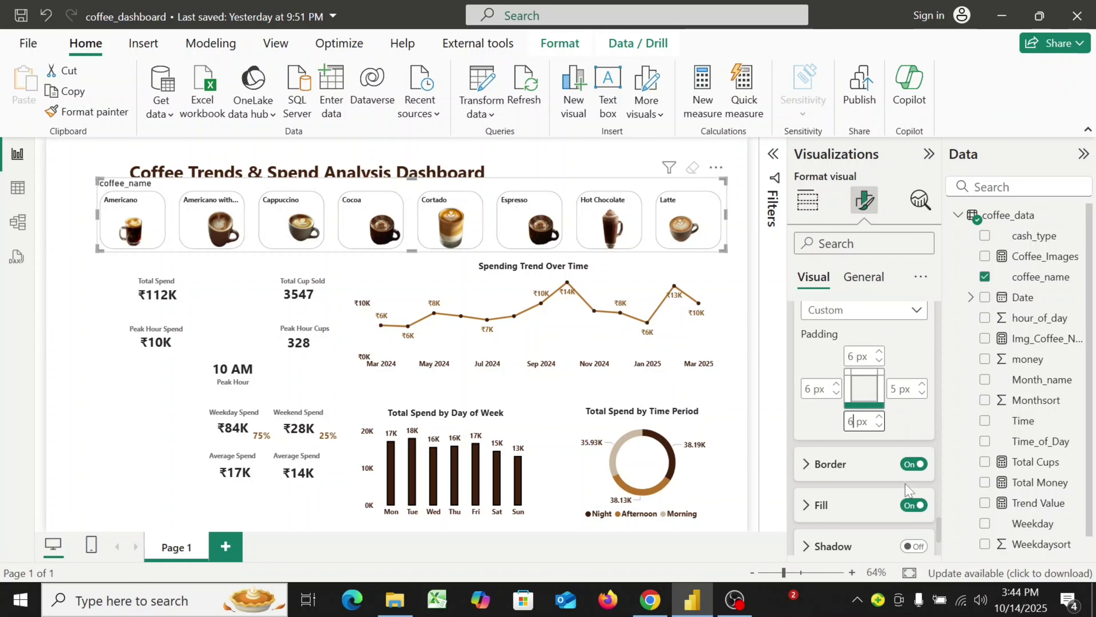
pyautogui.click(806, 465)
pyautogui.scroll(3, 849, 430)
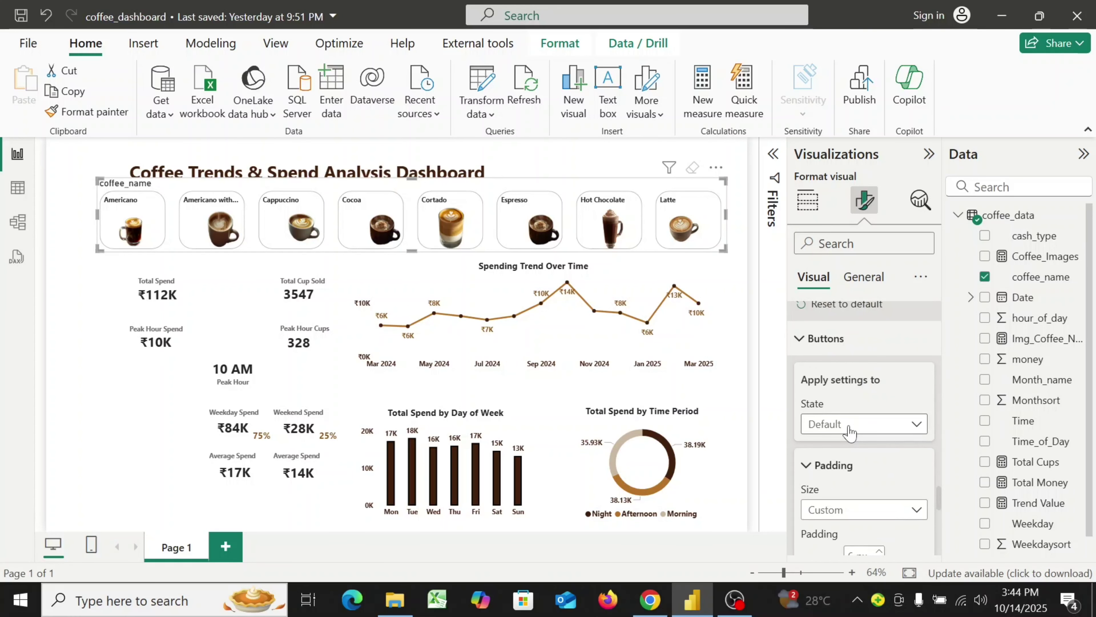
pyautogui.scroll(-6, 849, 430)
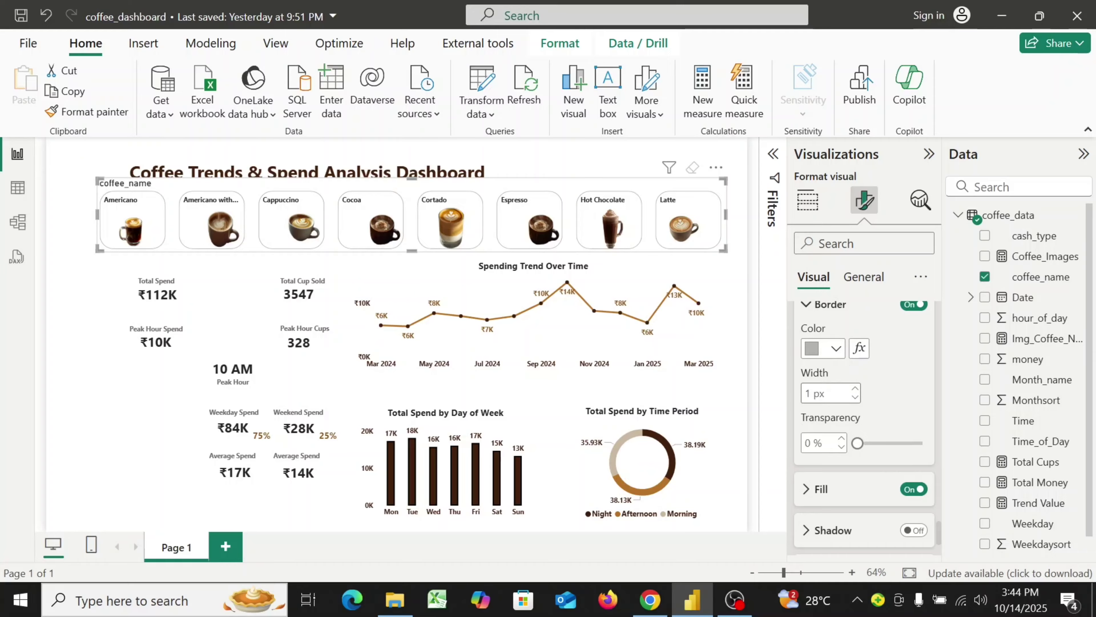
pyautogui.moveTo(811, 394); pyautogui.dragTo(804, 393)
pyautogui.write('2')
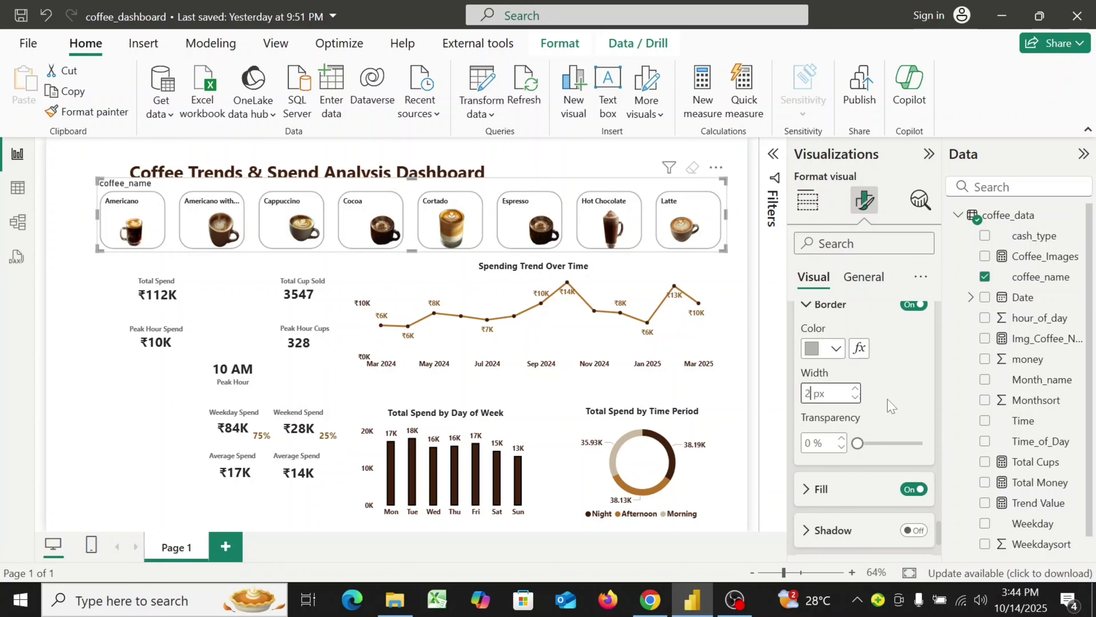
pyautogui.scroll(-3, 895, 418)
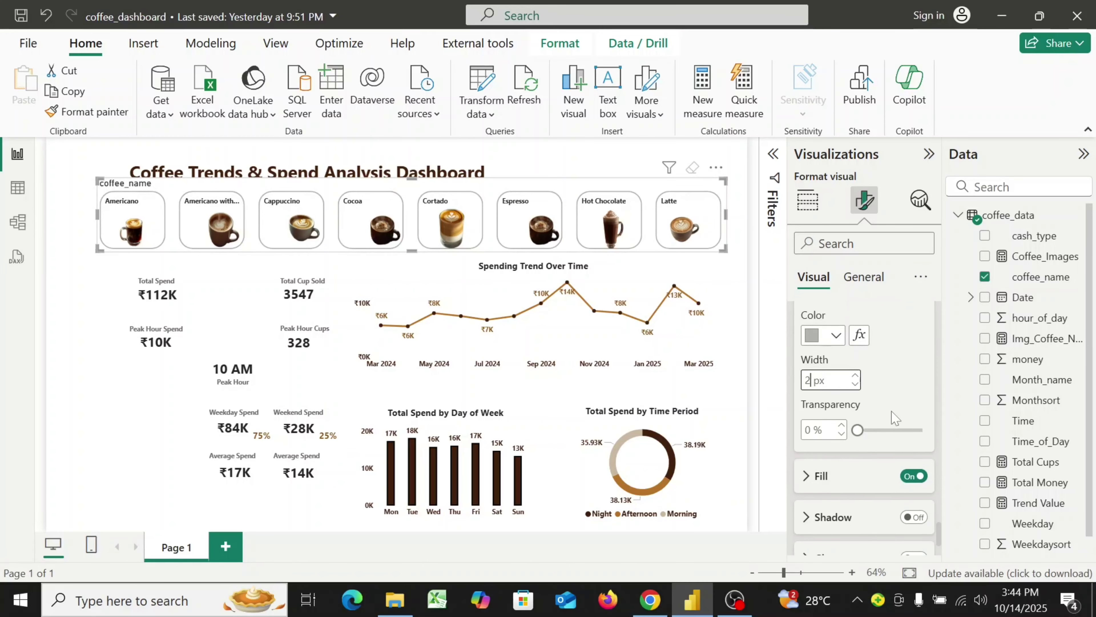
# - Set the fill color of the coffee_name slicer buttons to #F6F2F2 in the Default state
pyautogui.click(805, 423)
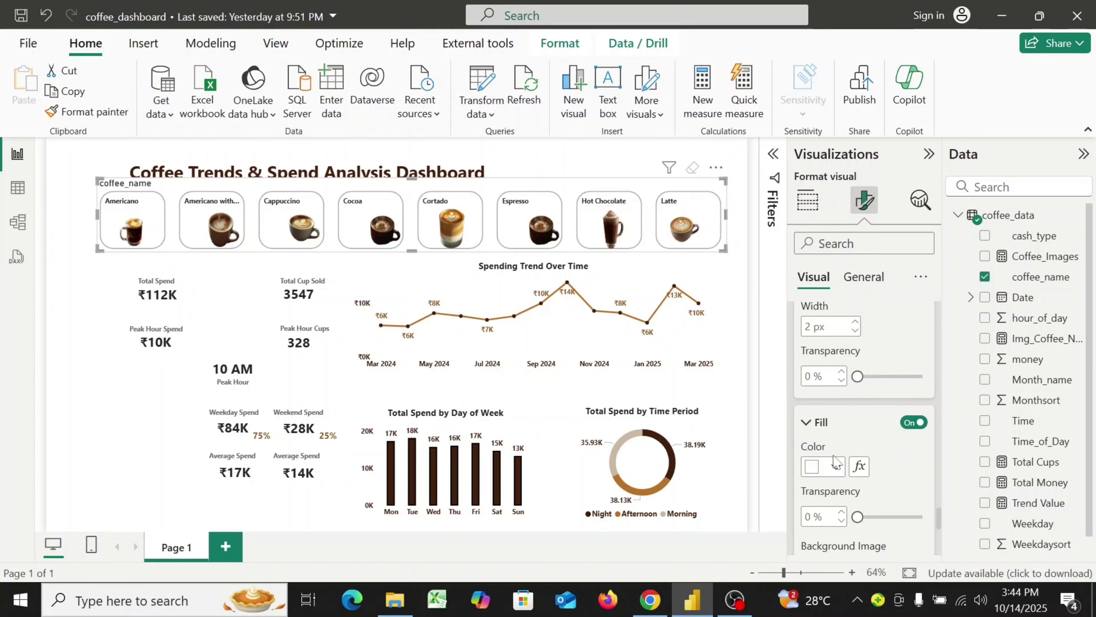
pyautogui.click(835, 469)
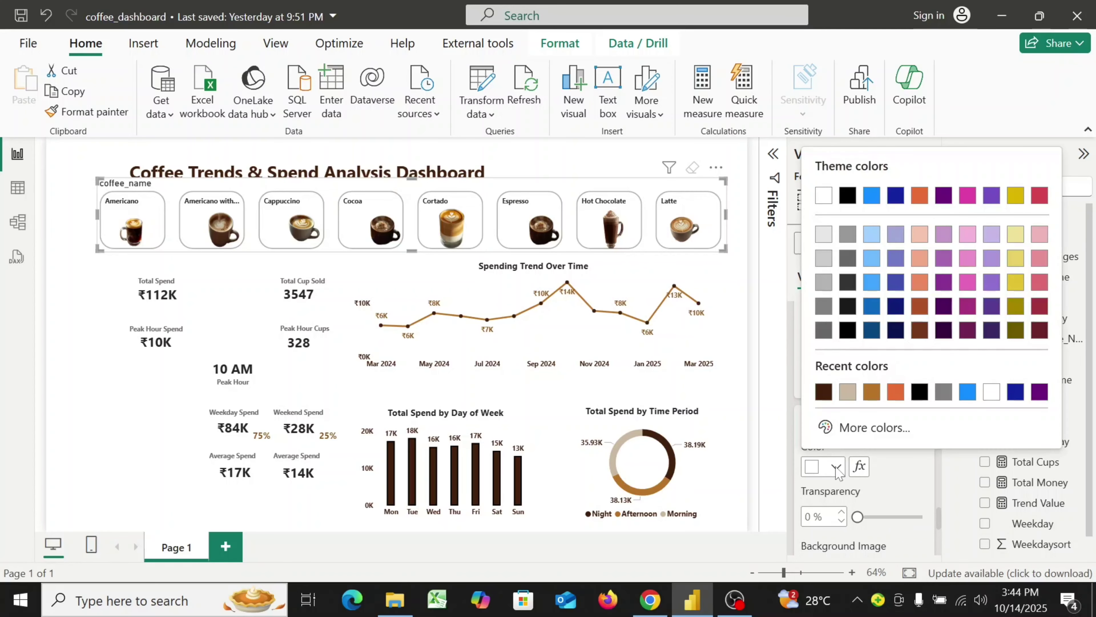
pyautogui.click(850, 428)
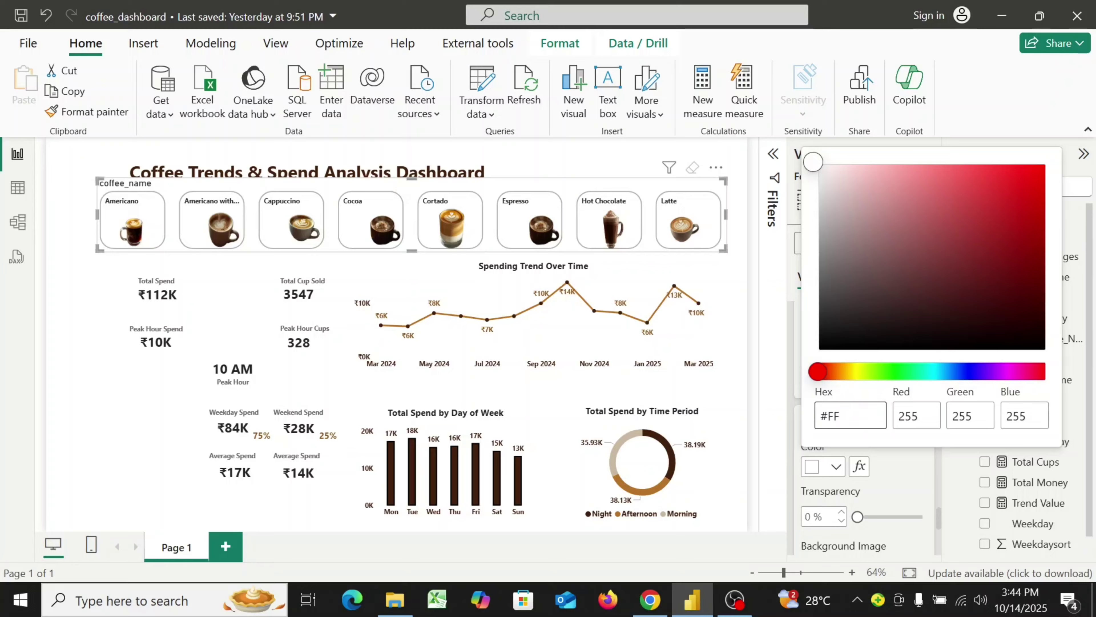
pyautogui.press('BackSpace')
pyautogui.write('F6F2F2')
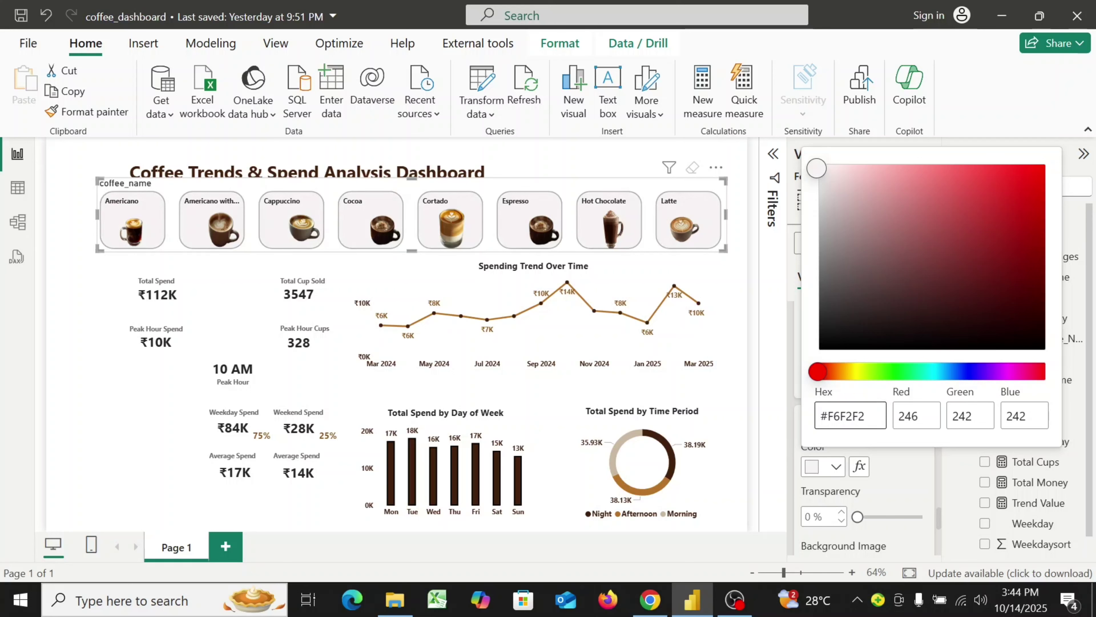
pyautogui.click(906, 472)
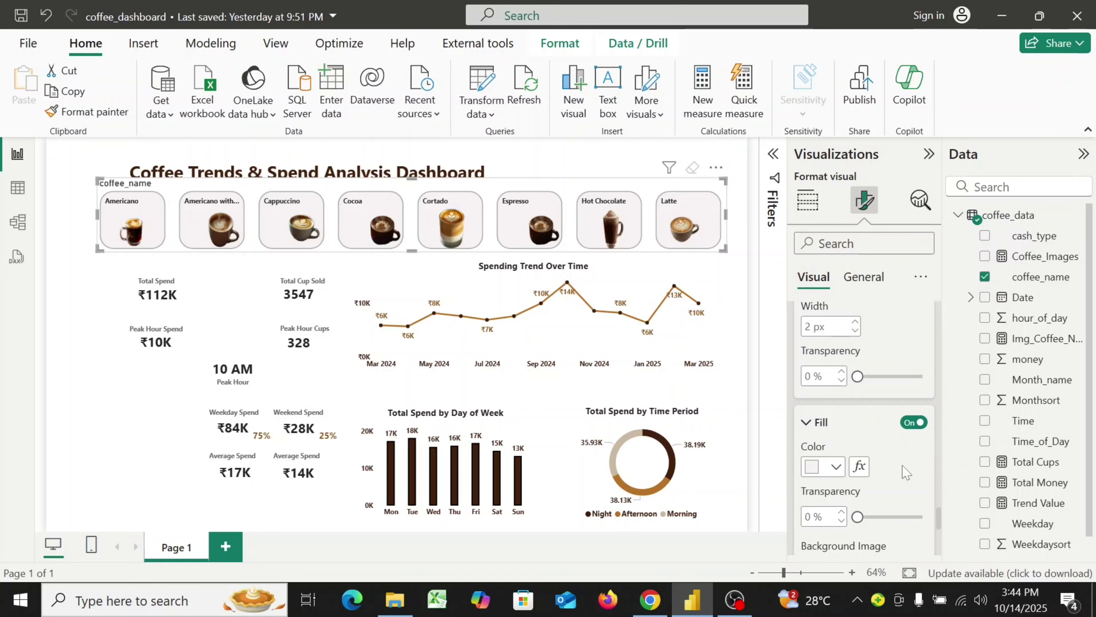
# - Set the border color of the slicer buttons to the recently used dark brown in the Selected state
pyautogui.scroll(-2, 907, 472)
pyautogui.scroll(-3, 906, 472)
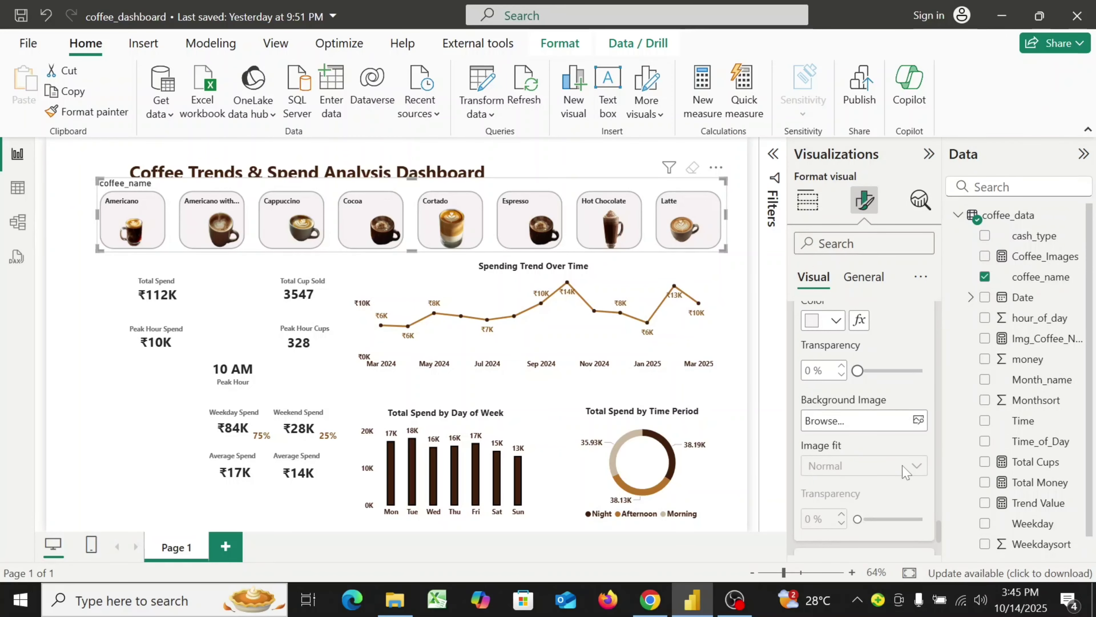
pyautogui.scroll(-1, 907, 472)
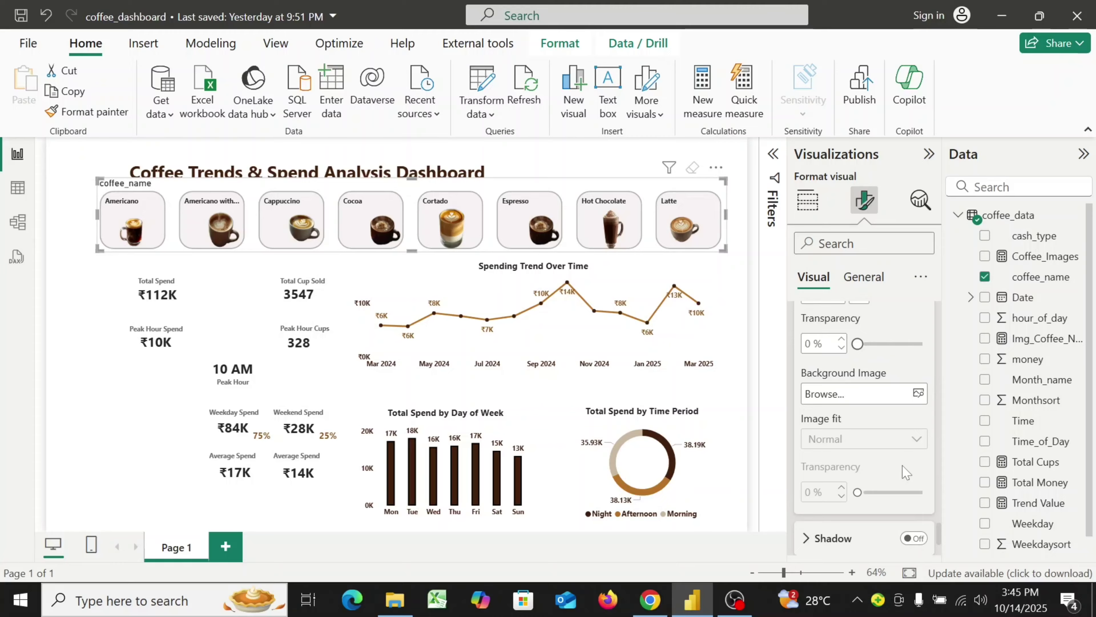
pyautogui.scroll(2, 906, 472)
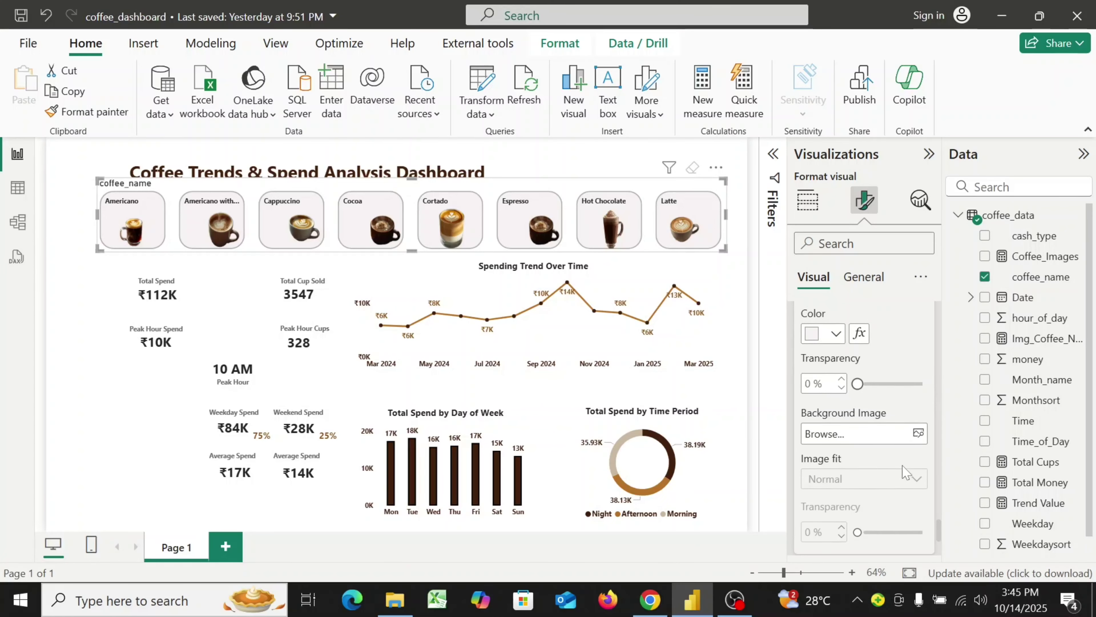
pyautogui.scroll(-4, 907, 472)
pyautogui.scroll(5, 905, 472)
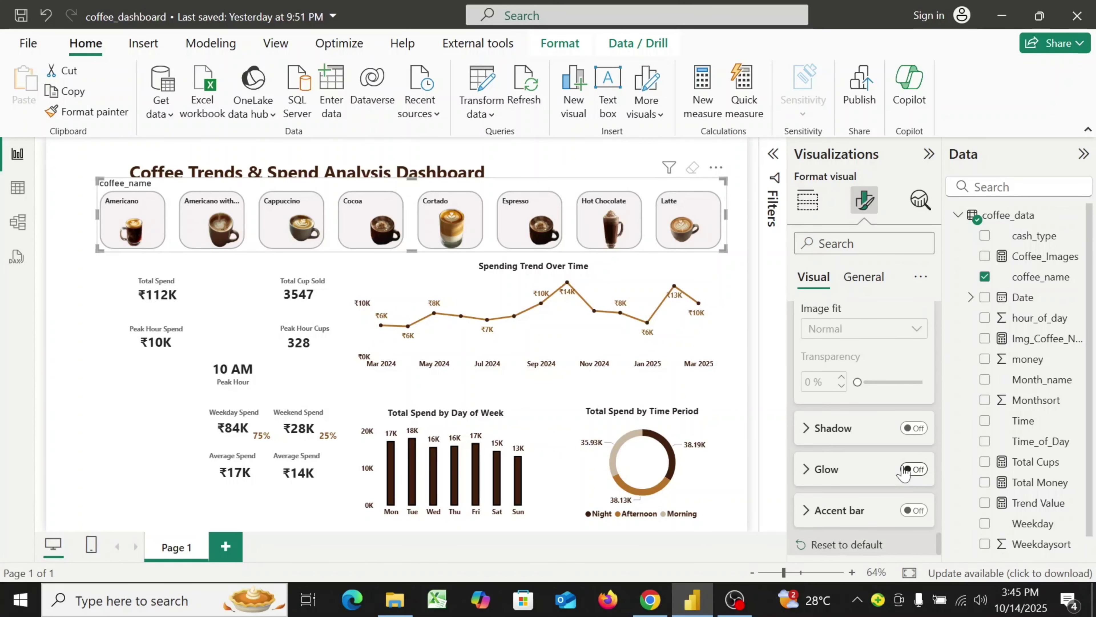
pyautogui.scroll(6, 904, 471)
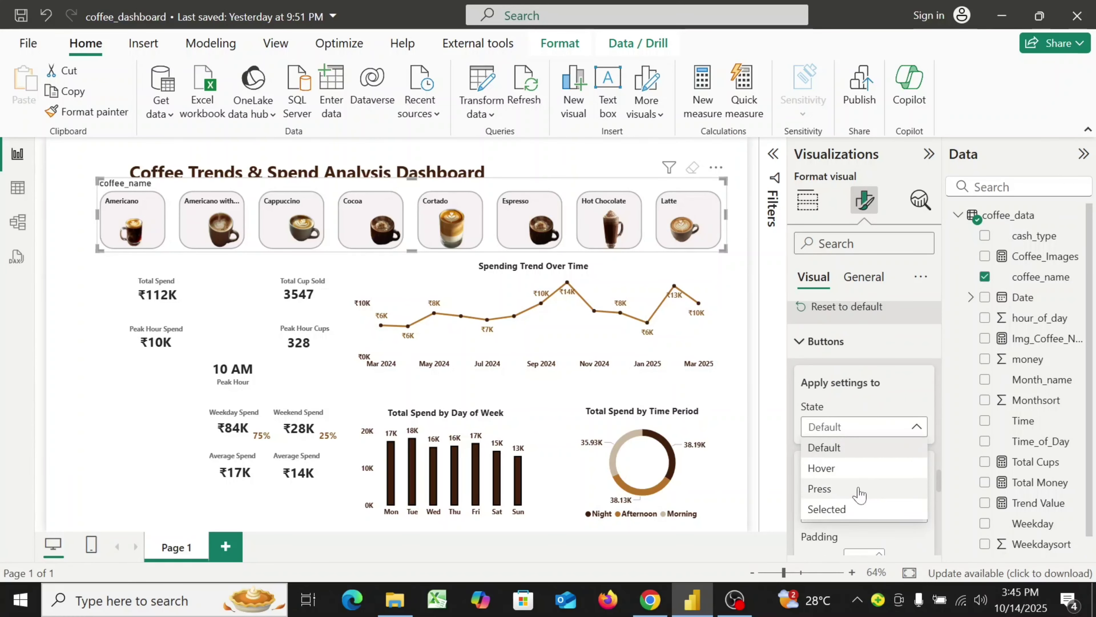
pyautogui.click(858, 514)
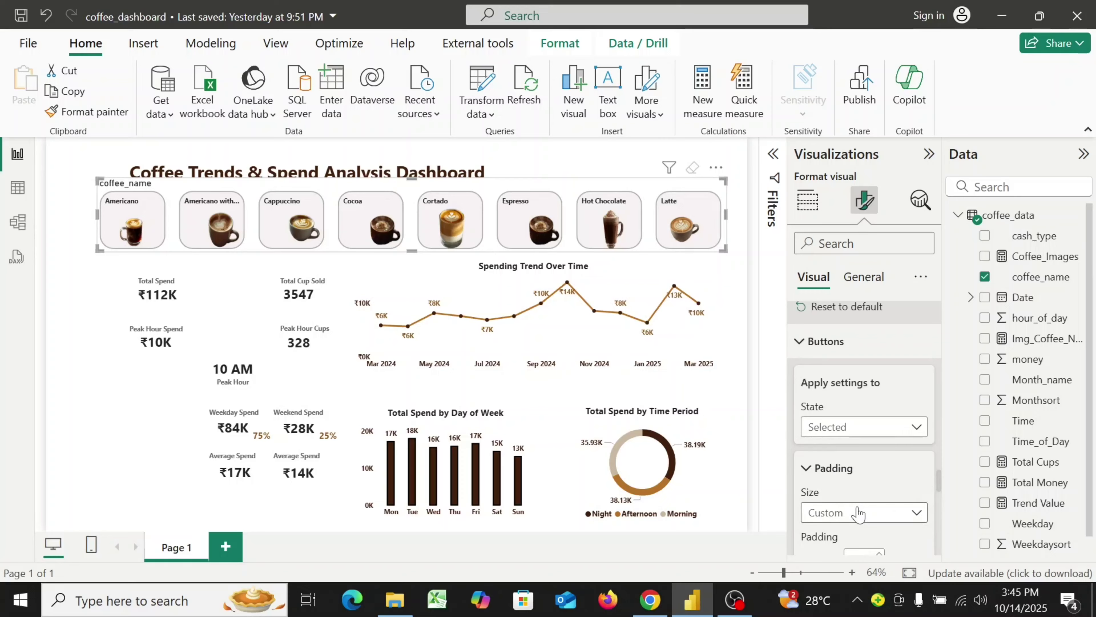
pyautogui.scroll(-3, 892, 481)
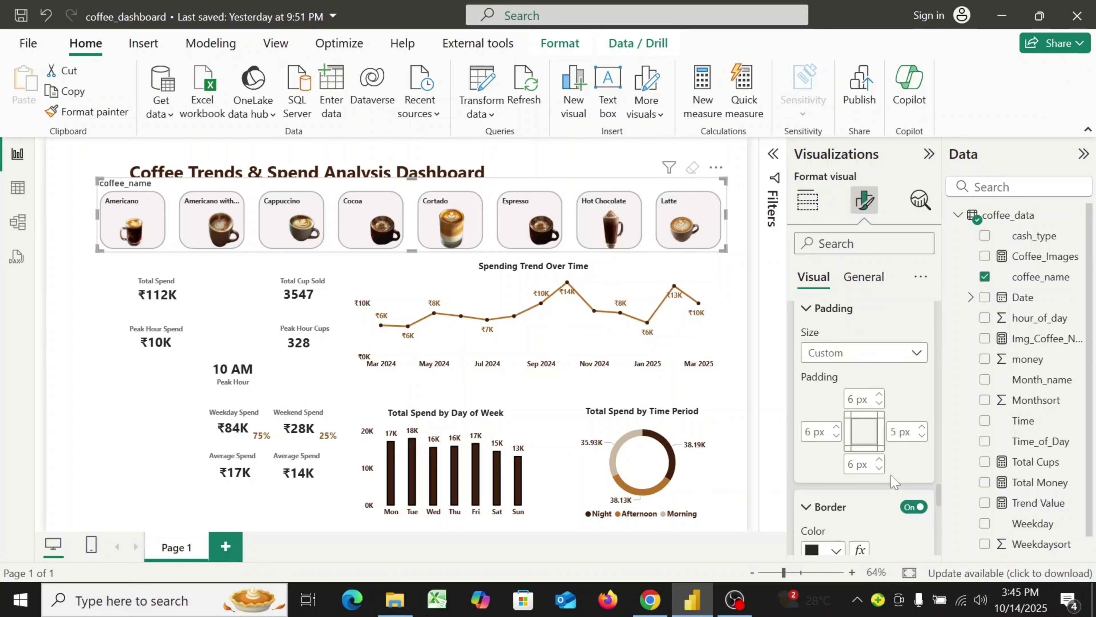
pyautogui.scroll(-3, 892, 481)
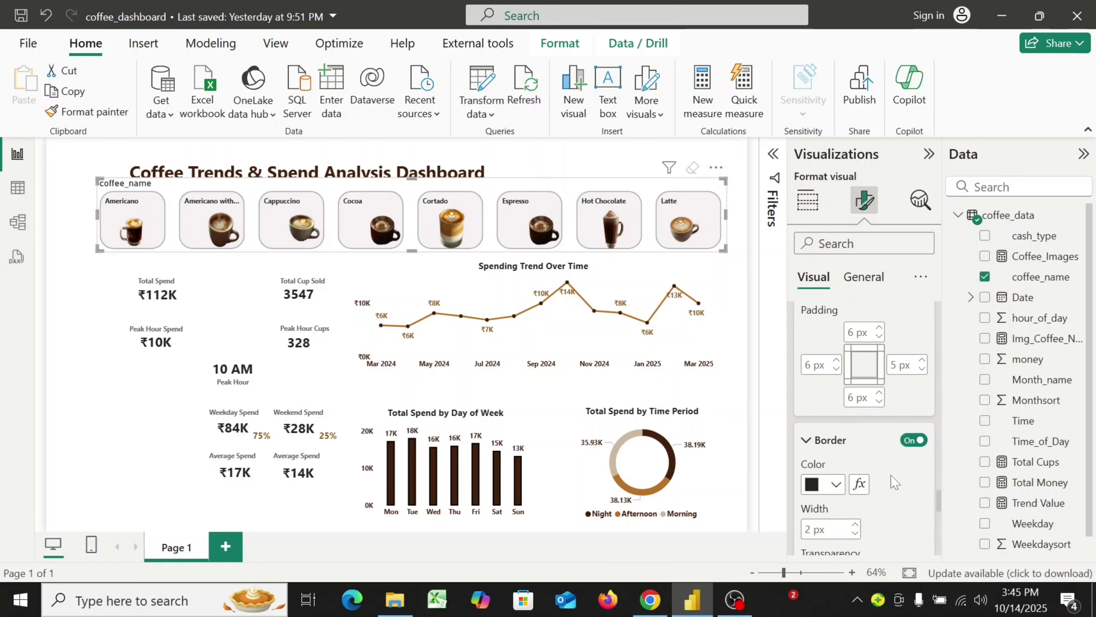
pyautogui.click(836, 418)
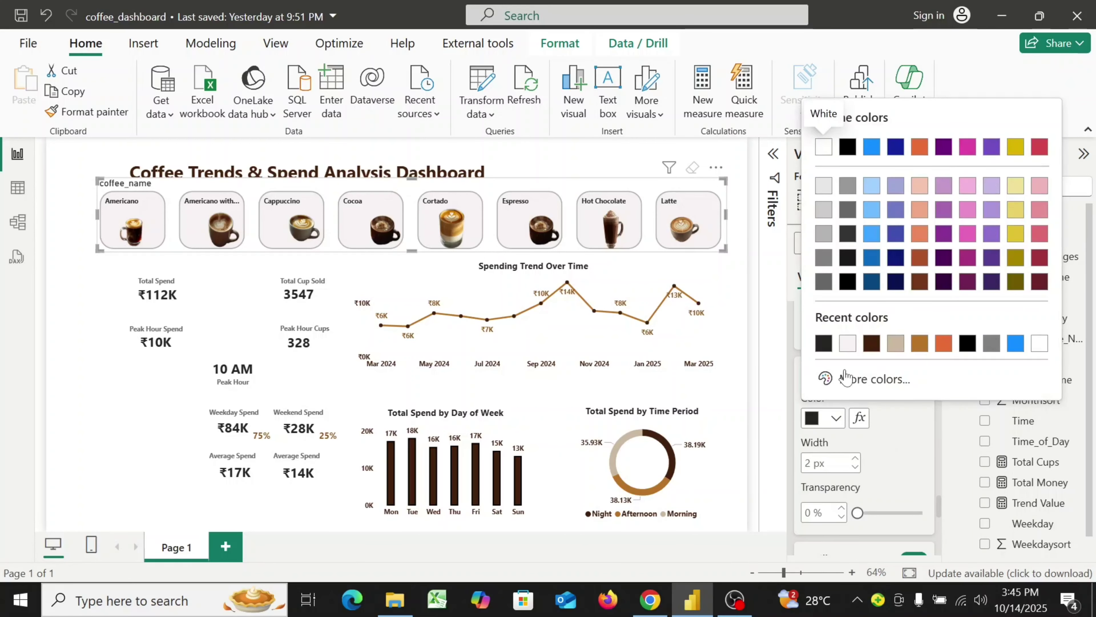
pyautogui.click(871, 343)
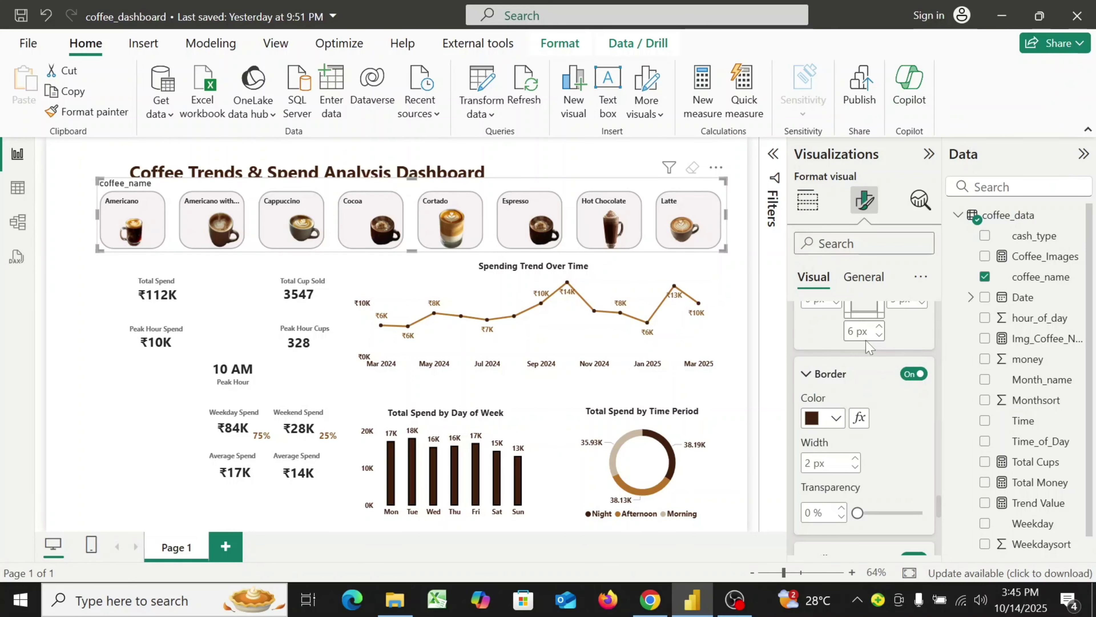
# - Fill the slicer buttons' Selected state with the recently used golden brown at 70% transparency
pyautogui.scroll(-2, 892, 450)
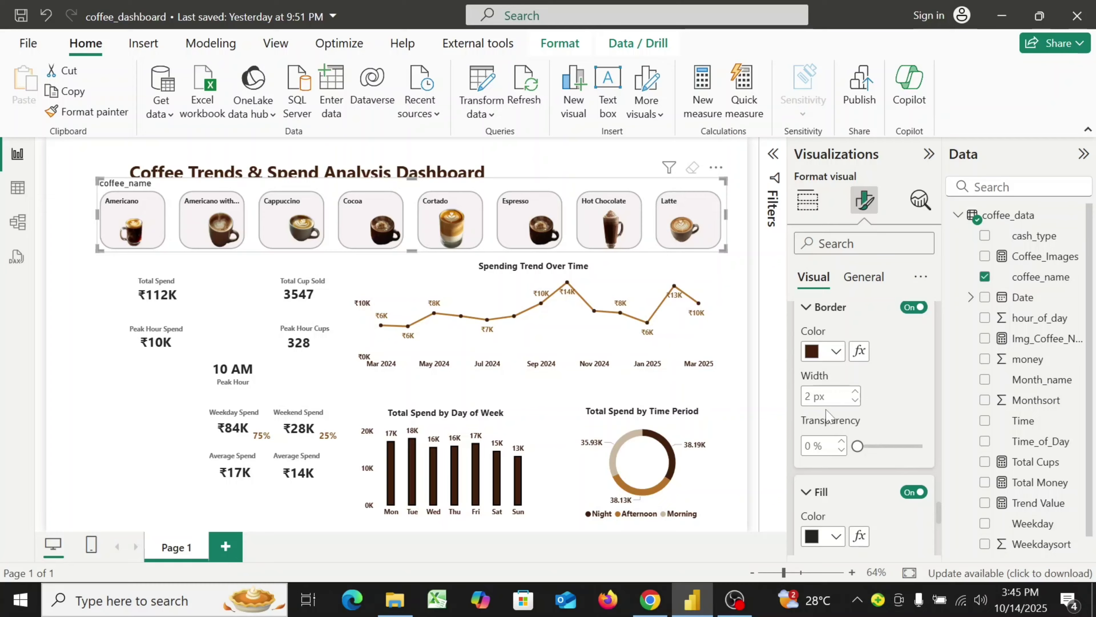
pyautogui.scroll(-5, 877, 414)
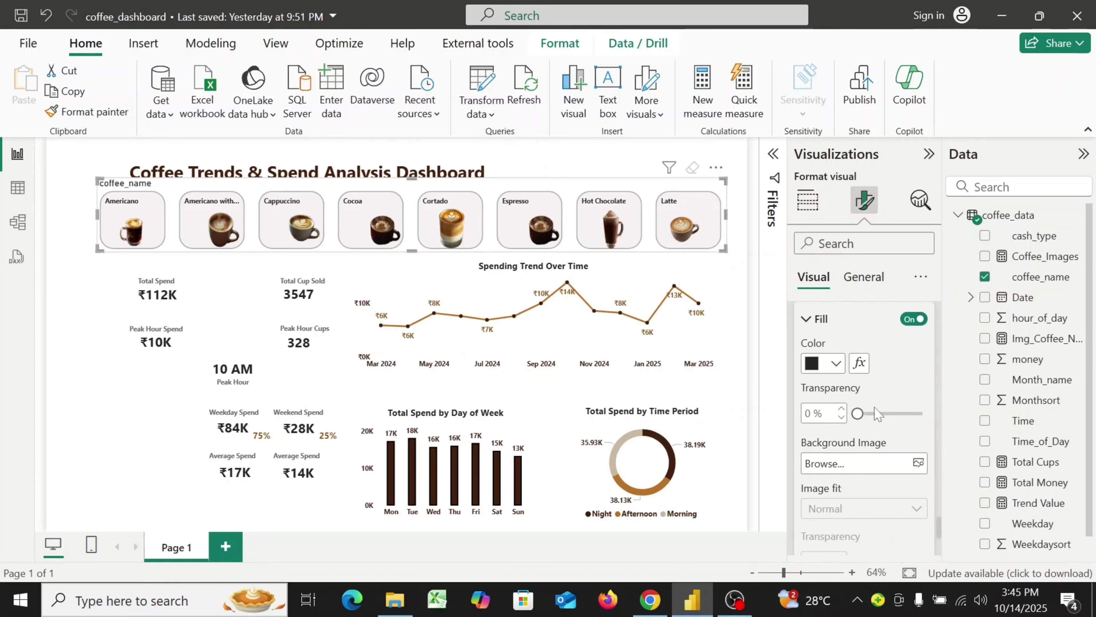
pyautogui.click(836, 365)
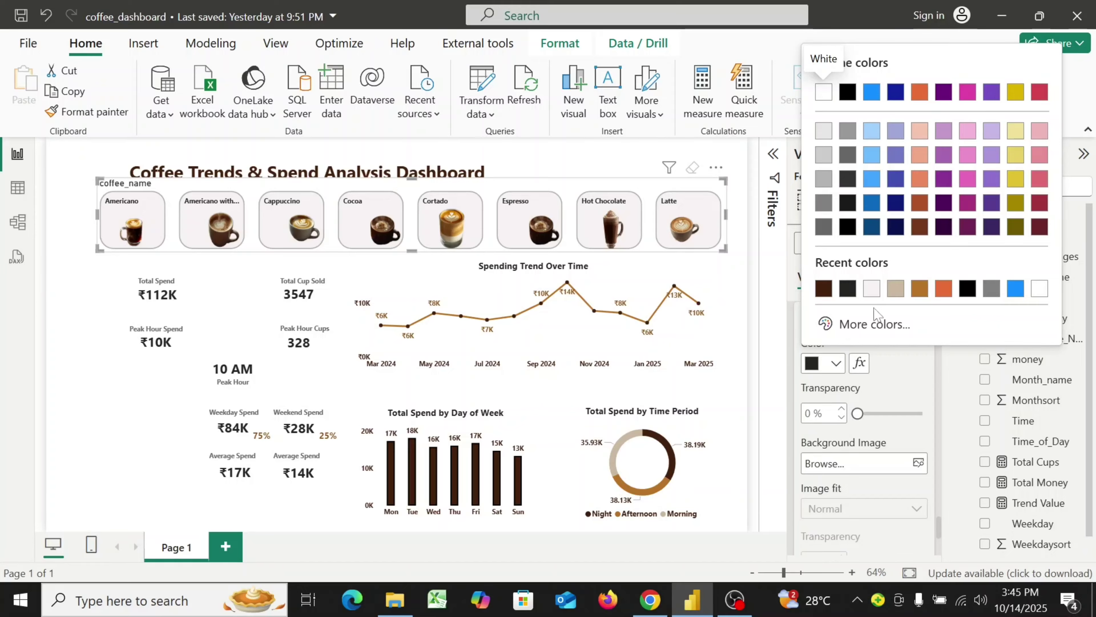
pyautogui.click(919, 288)
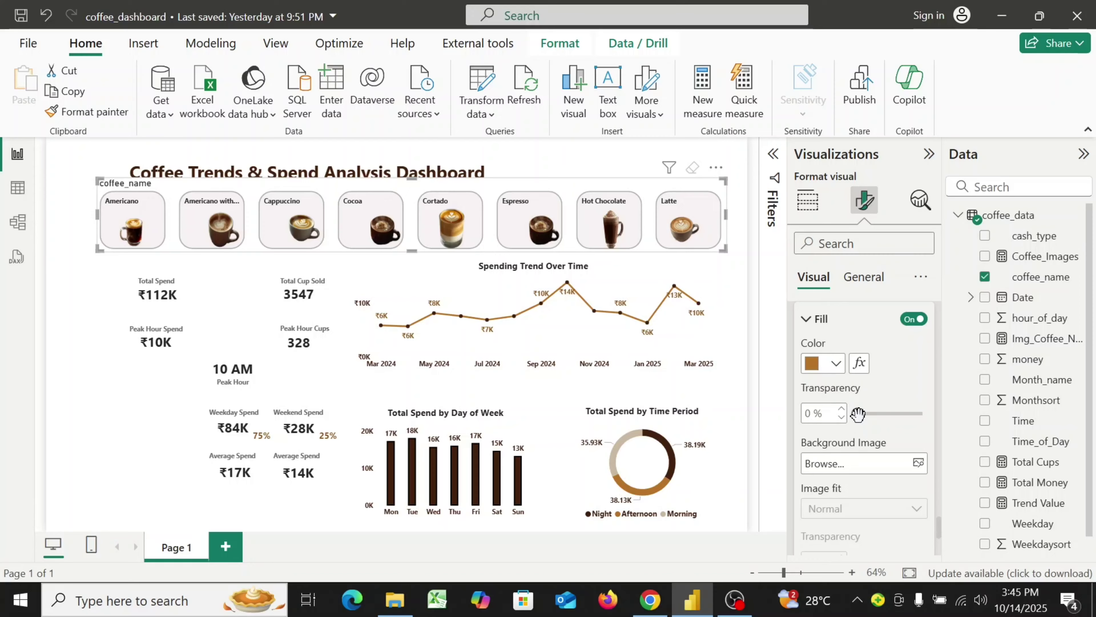
pyautogui.moveTo(858, 413); pyautogui.dragTo(902, 417)
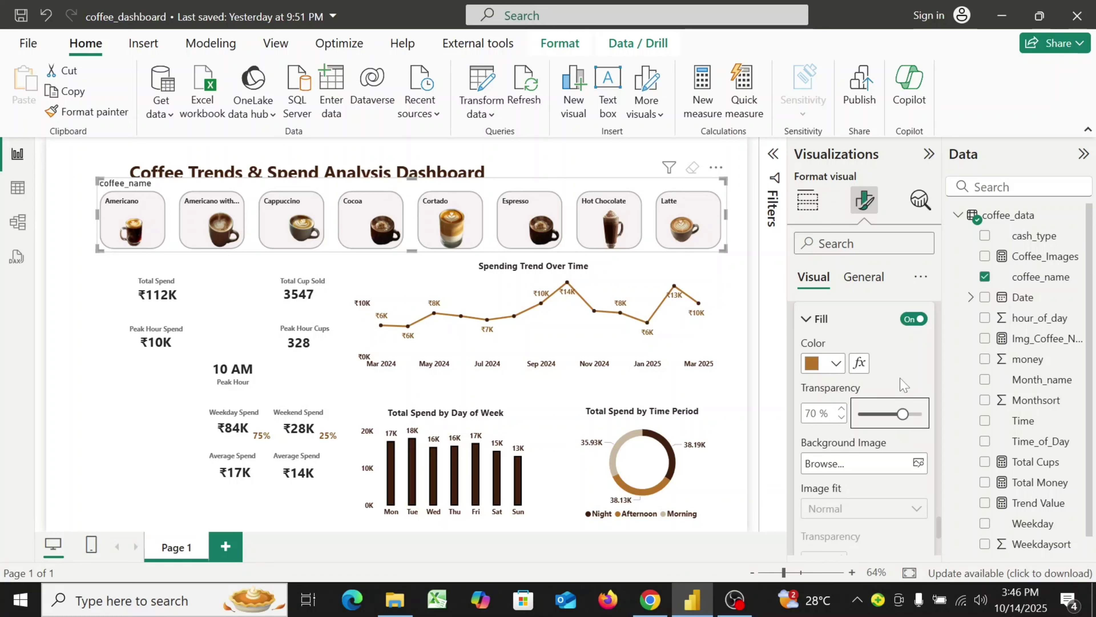
# - Turn off the title and the background of the coffee_name slicer
pyautogui.scroll(-5, 903, 384)
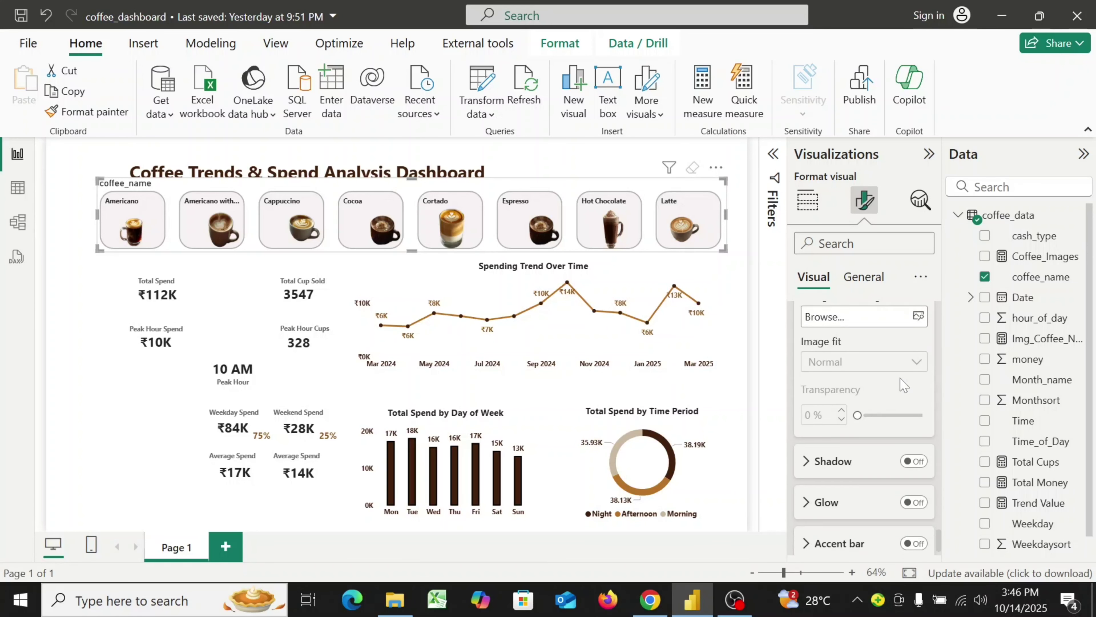
pyautogui.scroll(-1, 904, 384)
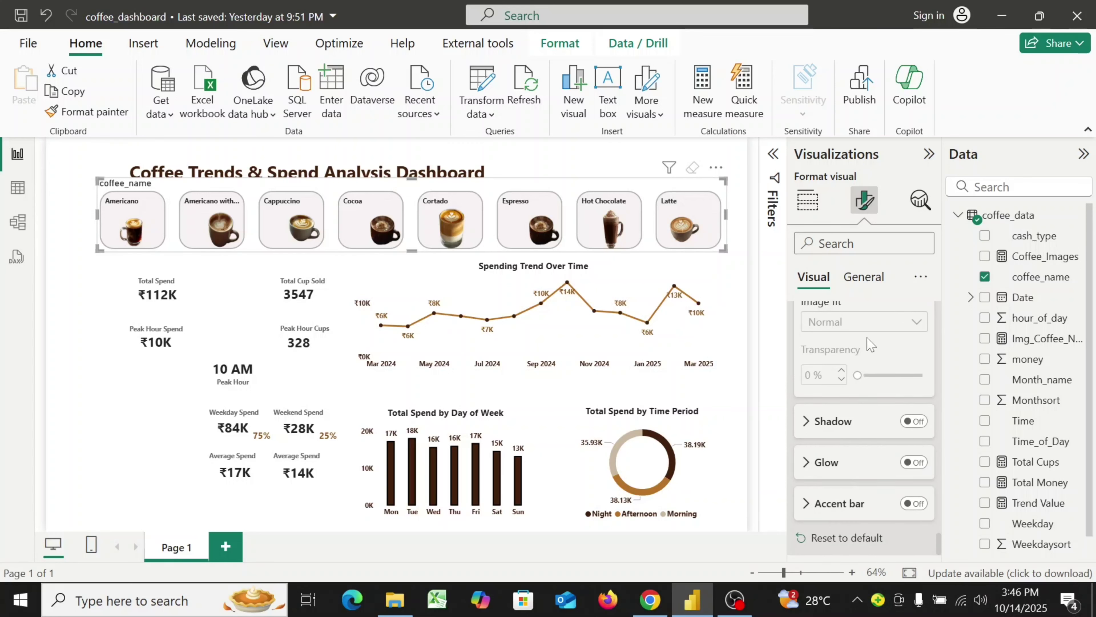
pyautogui.click(864, 277)
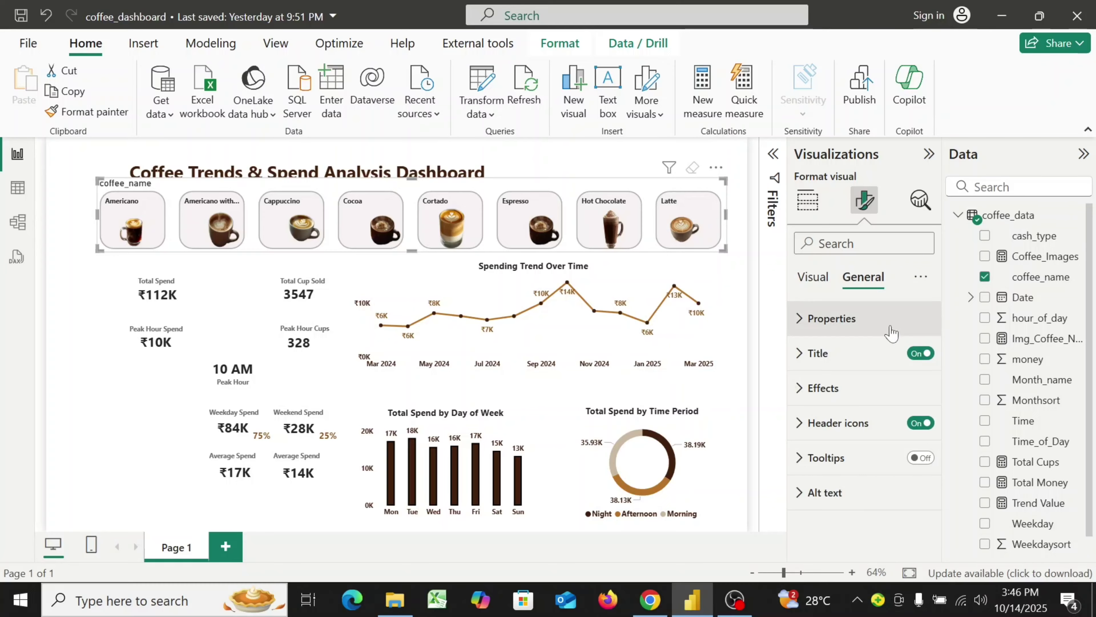
pyautogui.click(915, 354)
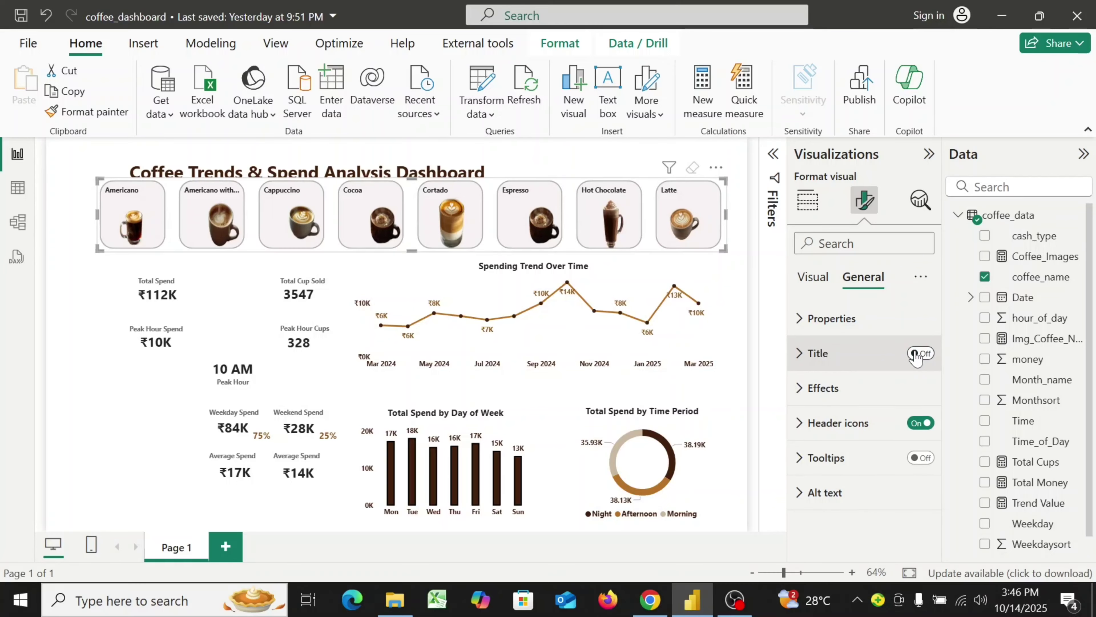
pyautogui.click(799, 388)
pyautogui.click(909, 431)
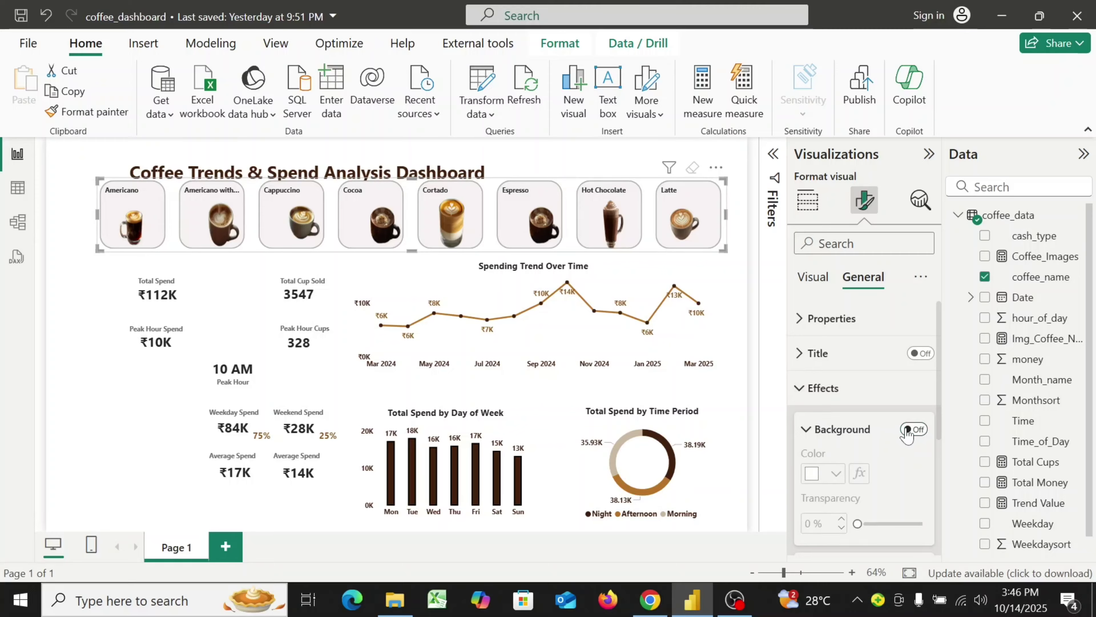
# - Lower the slicer's upper edge to clear the dashboard title, and try its selection style on Cappuccino and Cortado
pyautogui.moveTo(412, 181); pyautogui.dragTo(411, 199)
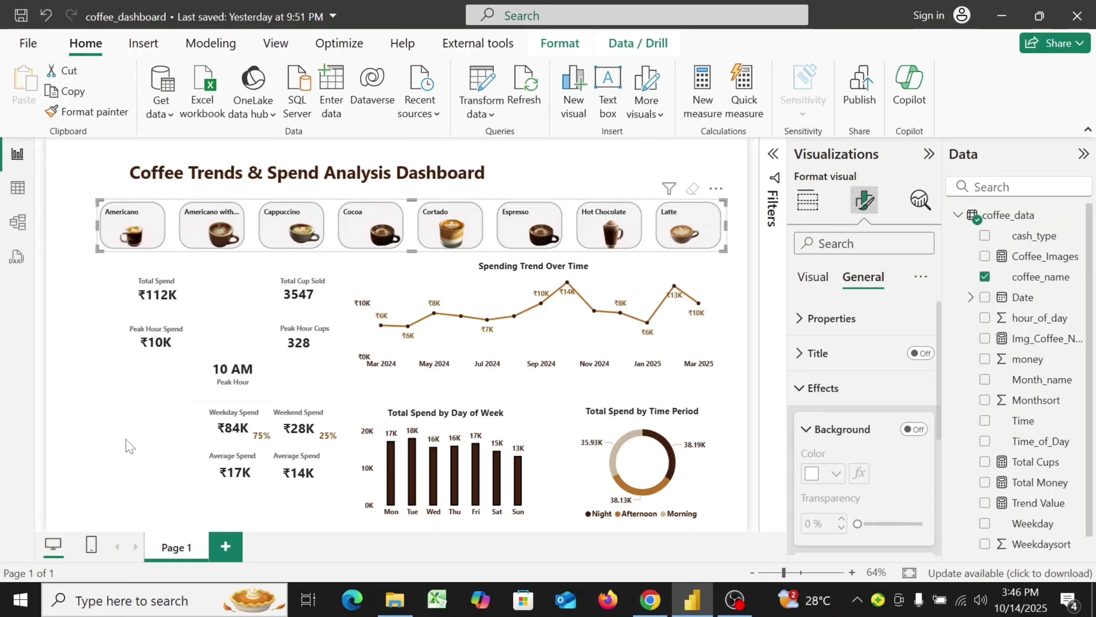
pyautogui.click(278, 243)
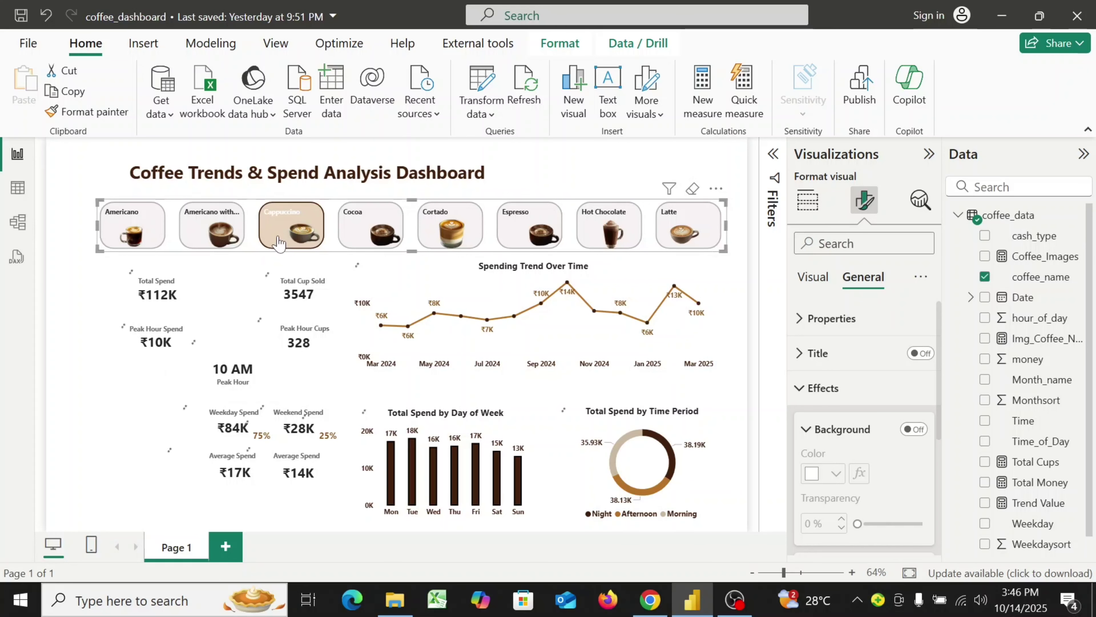
pyautogui.click(430, 230)
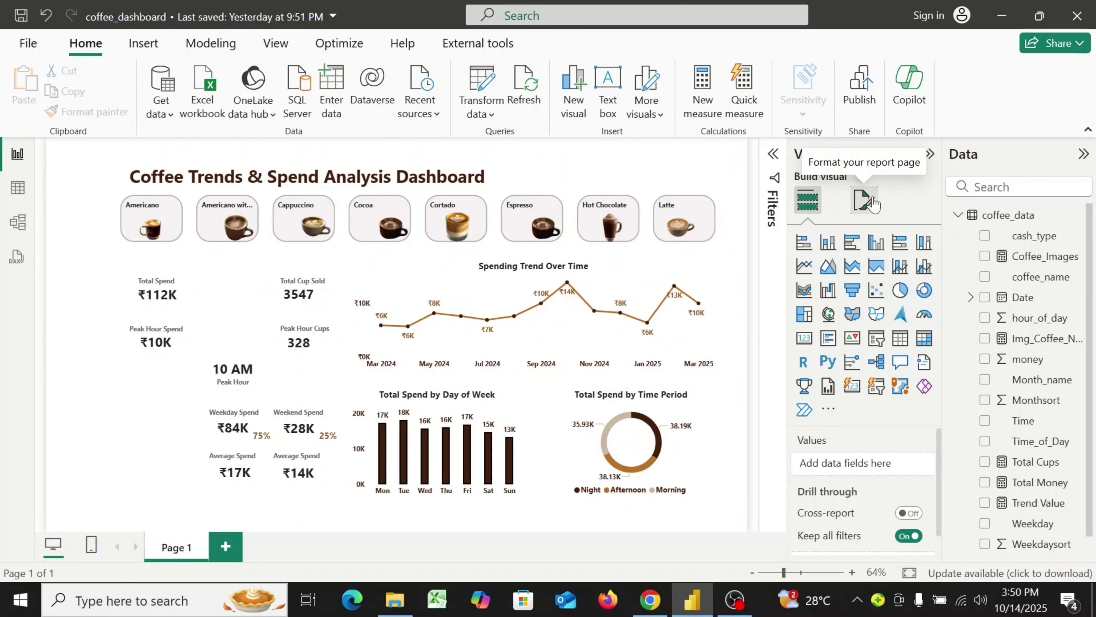
# - Add the Coffee_Dashboard2 picture as the report page's canvas background and set its image fit to Fit
pyautogui.click(864, 199)
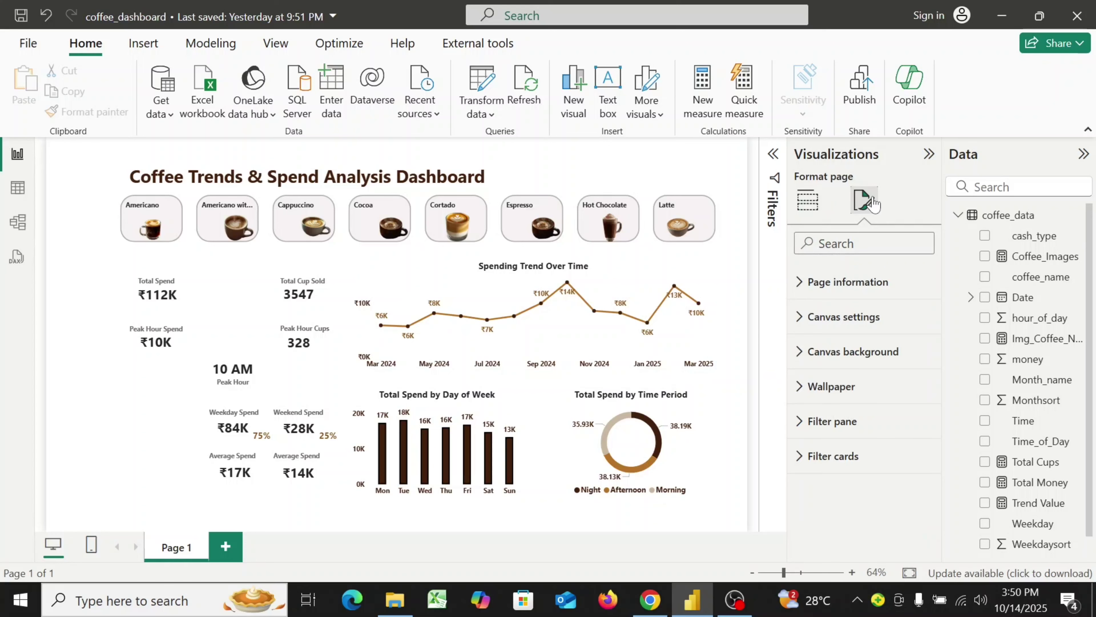
pyautogui.click(809, 356)
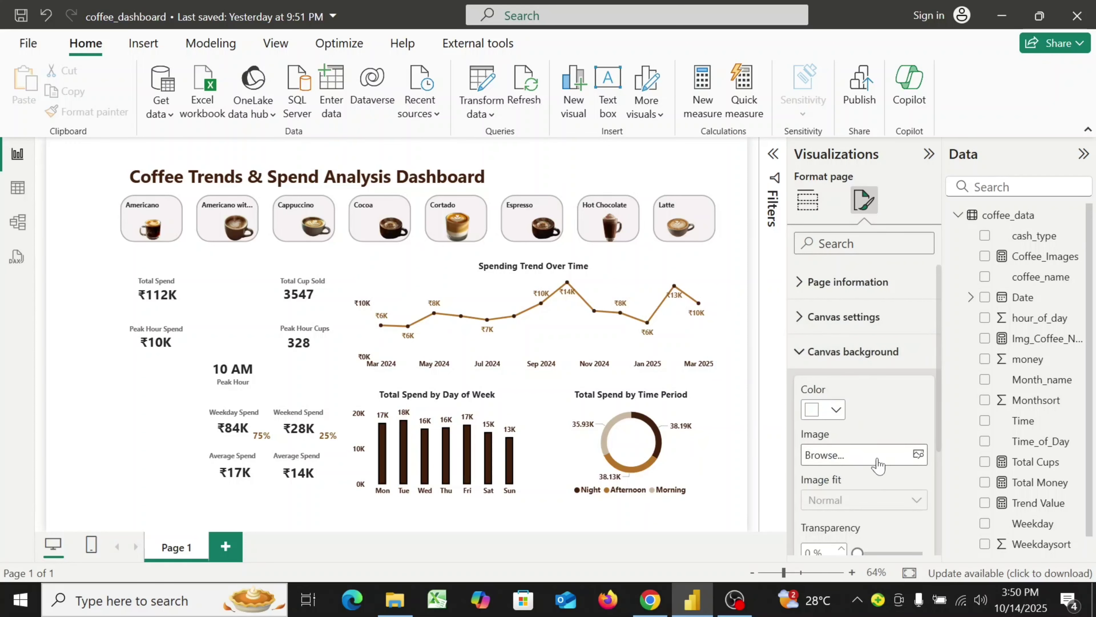
pyautogui.click(918, 455)
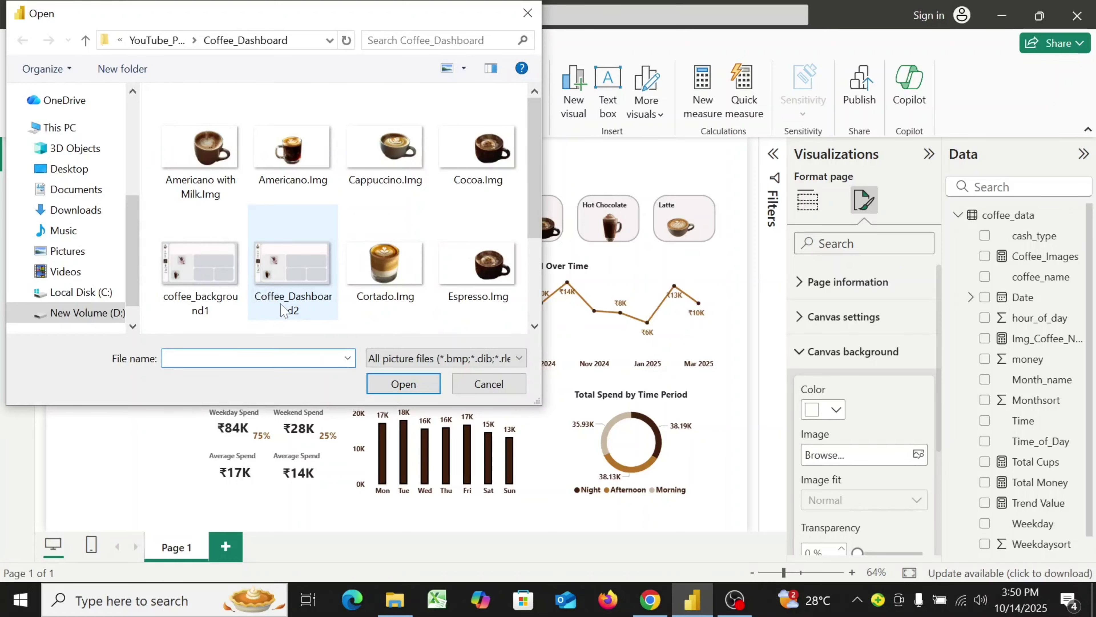
pyautogui.click(284, 310)
pyautogui.click(404, 384)
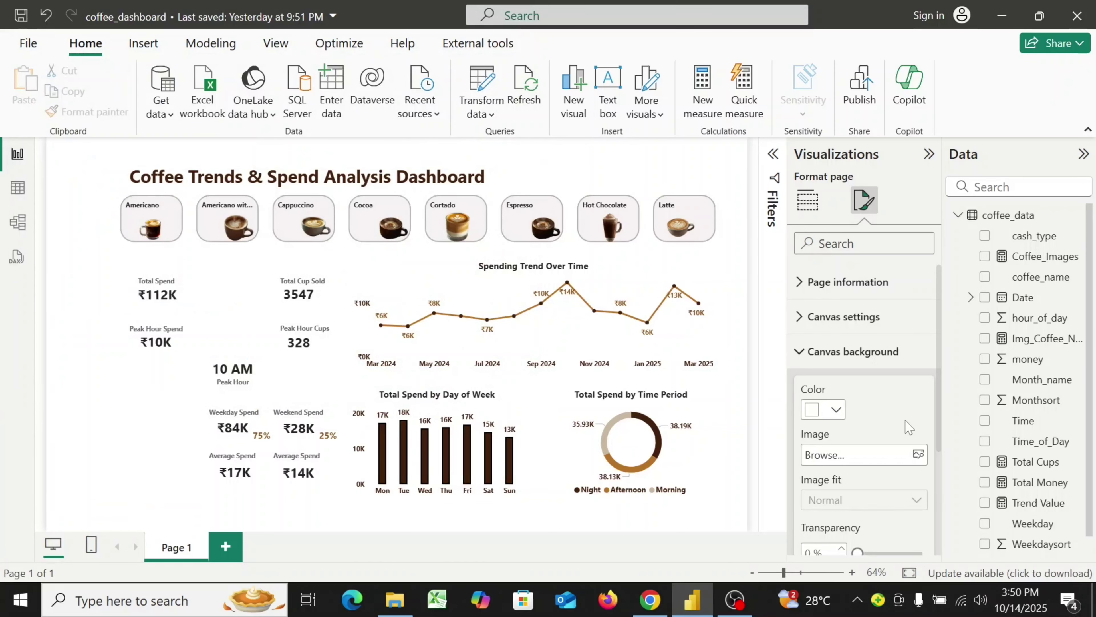
pyautogui.scroll(-2, 908, 427)
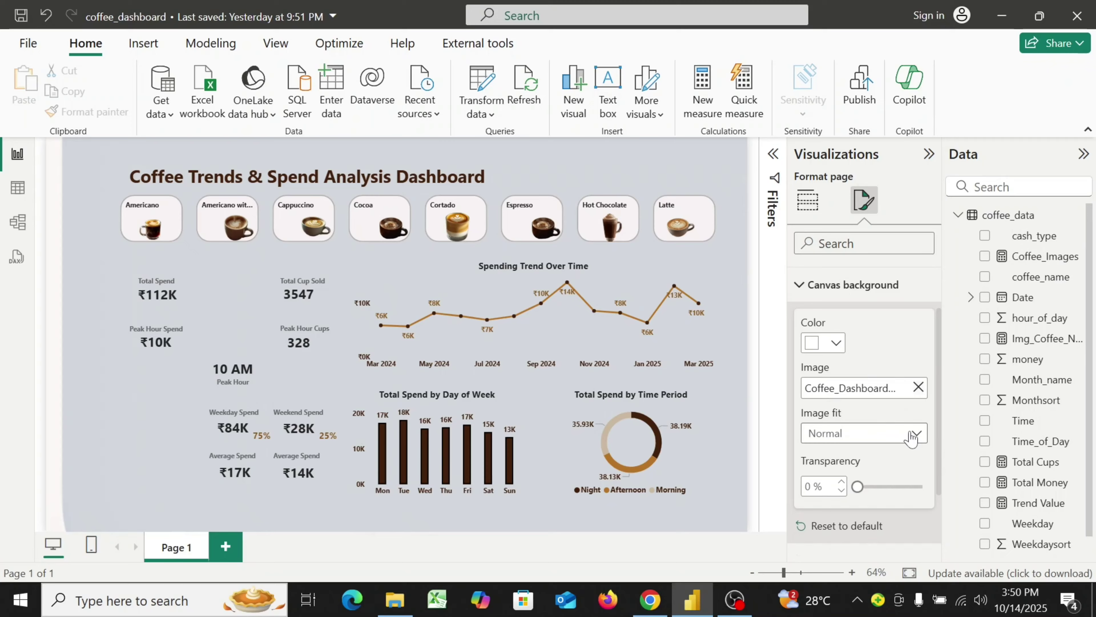
pyautogui.click(914, 437)
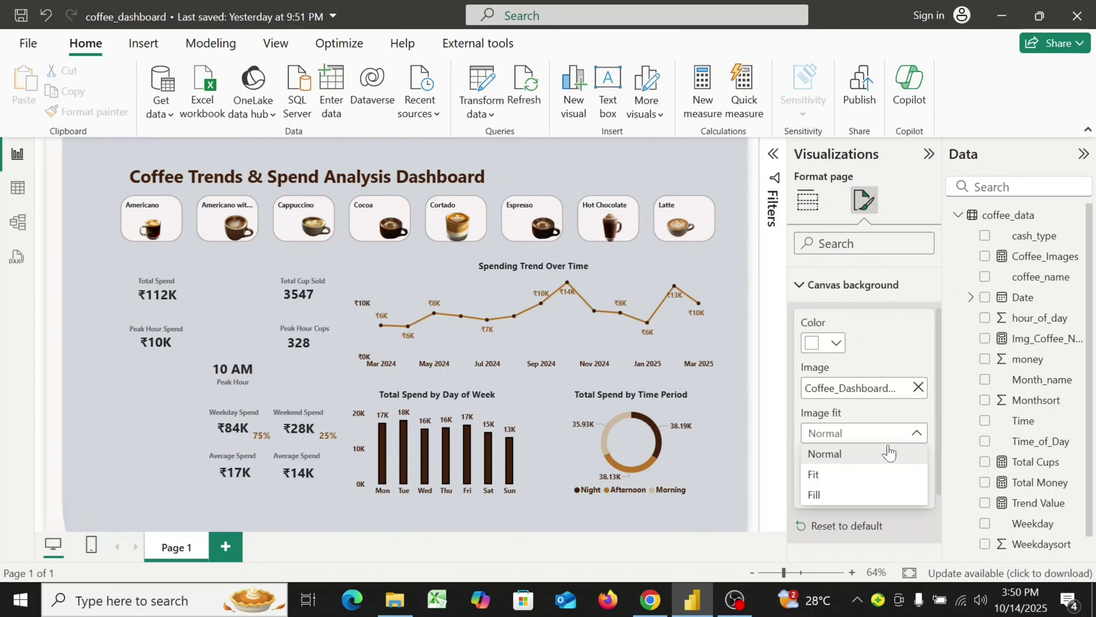
pyautogui.click(870, 475)
# - Test the coffee_name slicer by filtering the dashboard by Cappuccino, Cortado and Hot Chocolate in turn
pyautogui.click(218, 224)
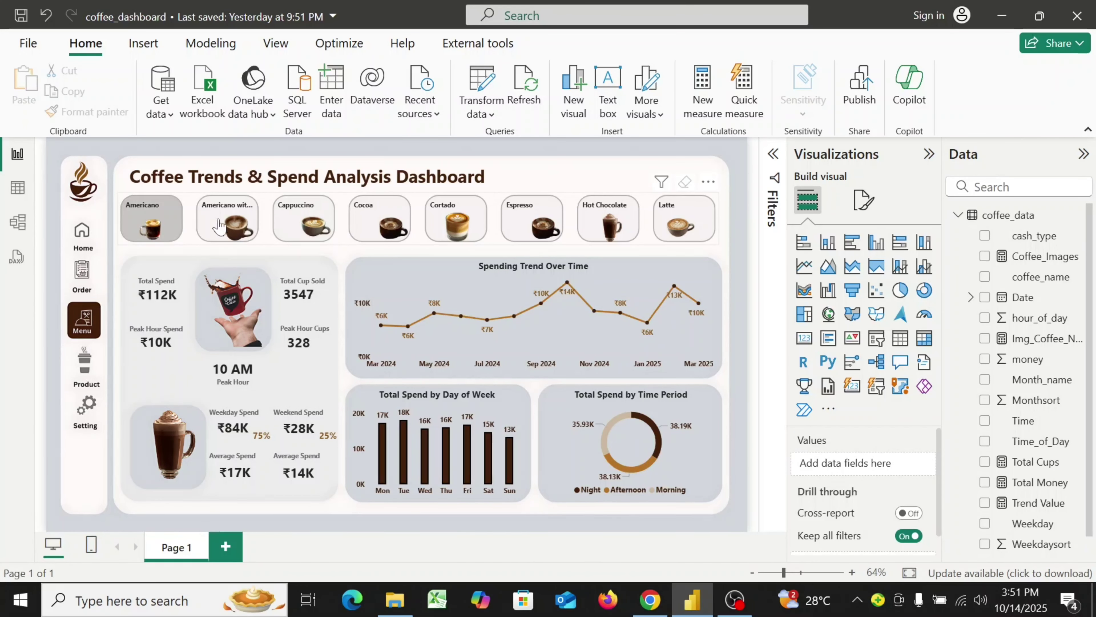
pyautogui.click(286, 232)
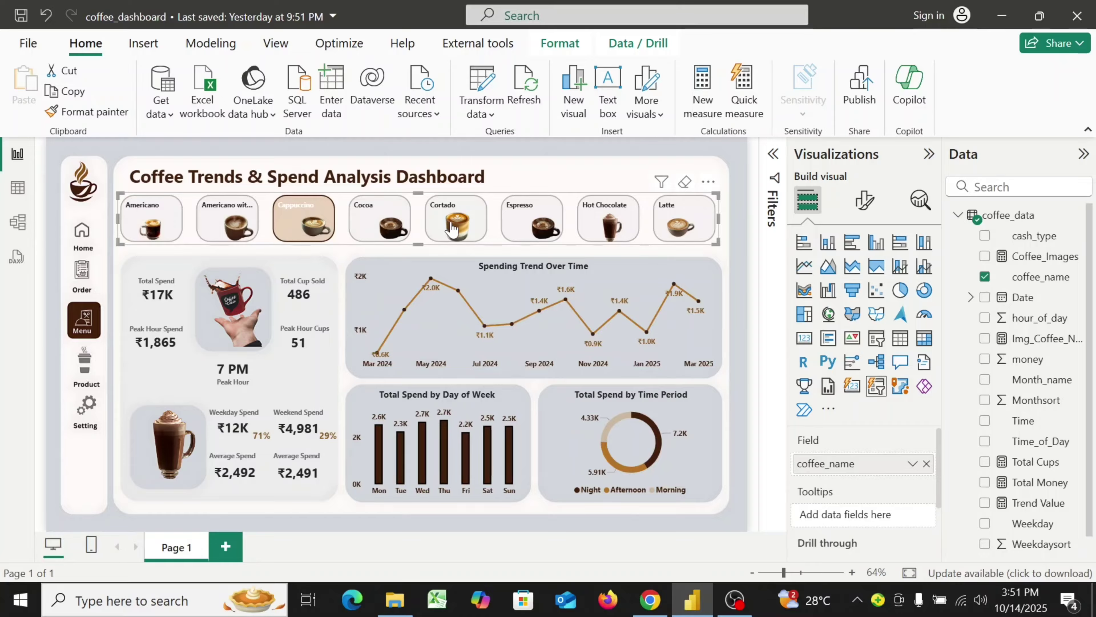
pyautogui.click(451, 228)
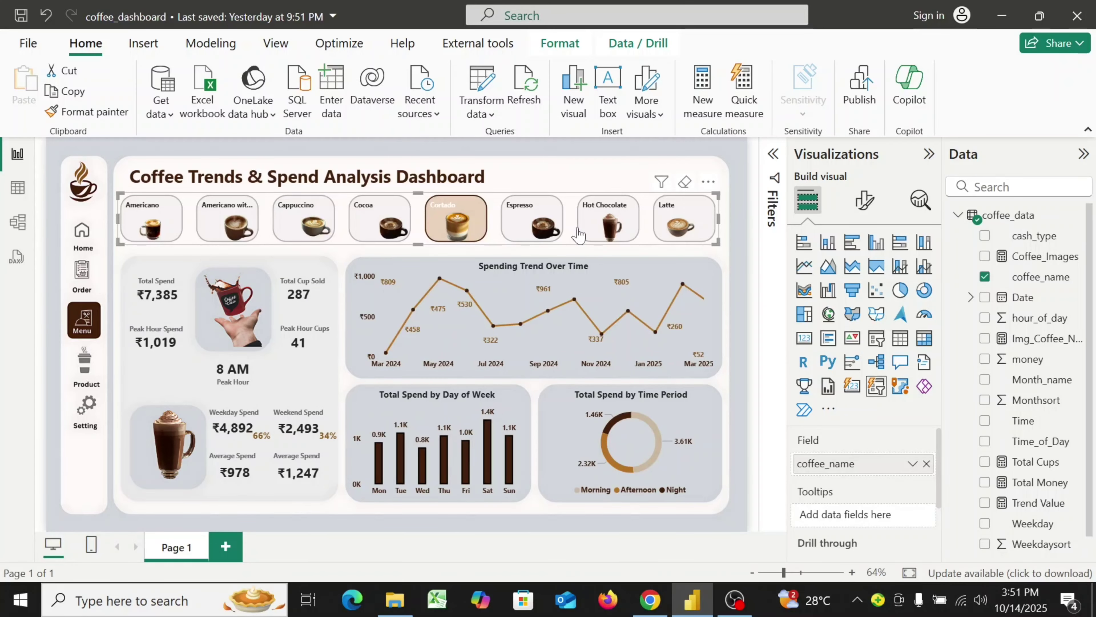
pyautogui.click(579, 235)
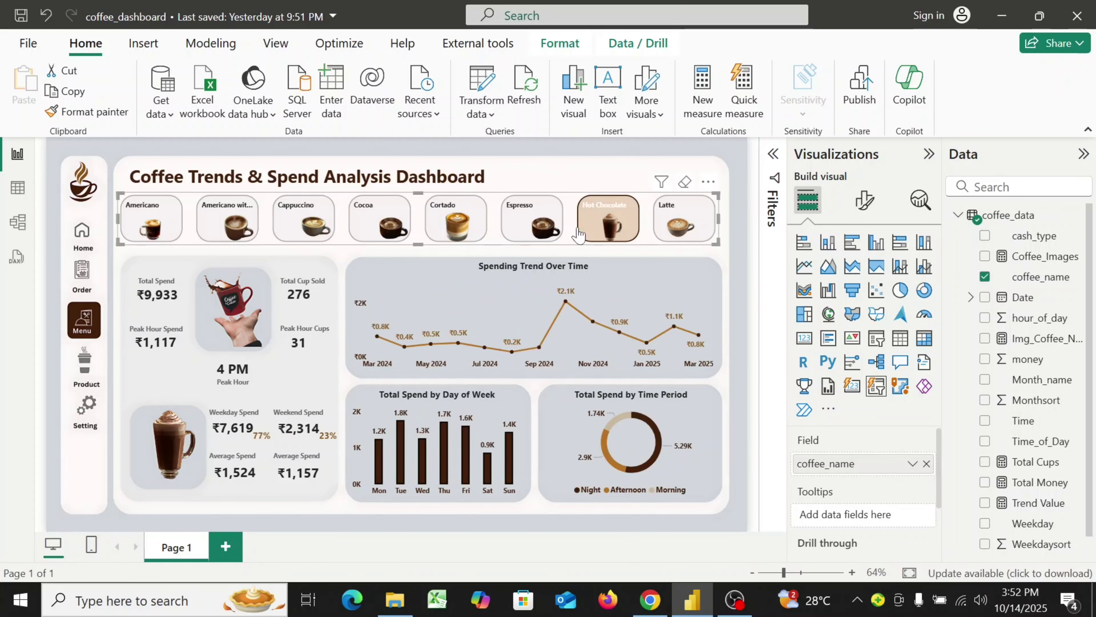